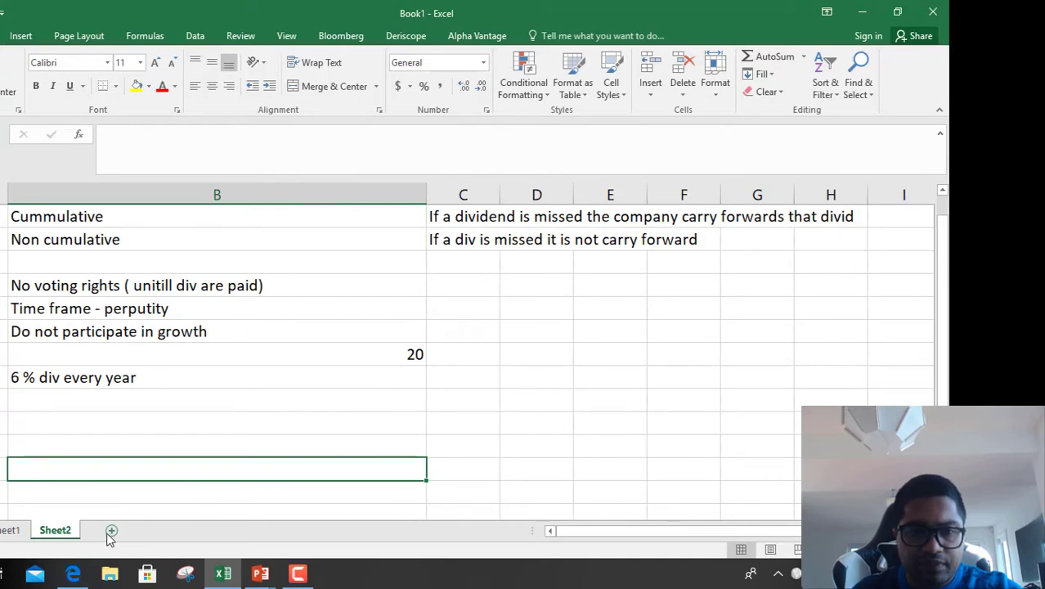
Add a new worksheet and enter XYZ in cell C2.
click(111, 532)
scroll(187, 237, up, 3)
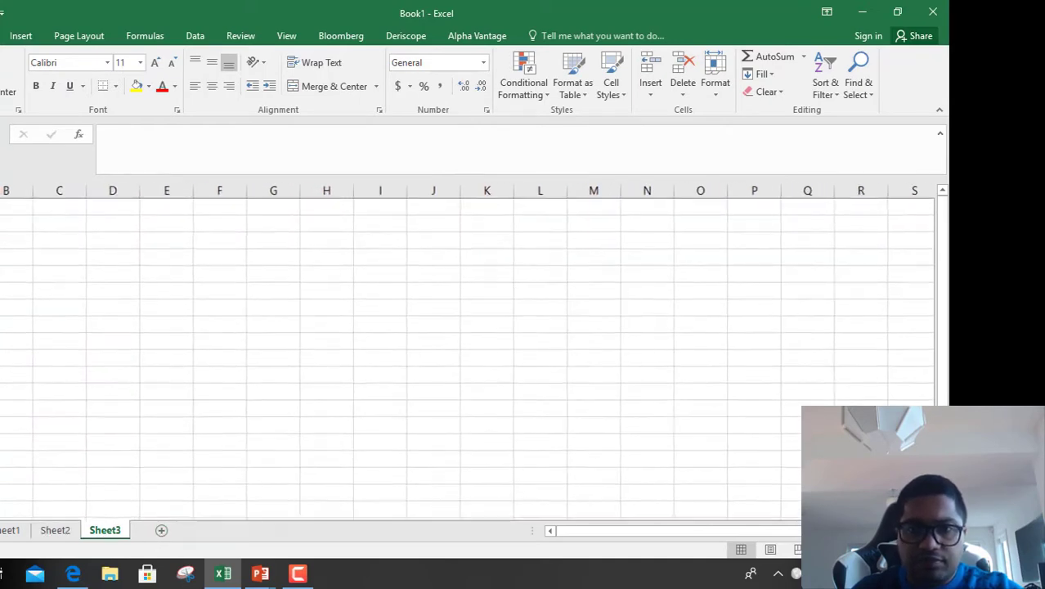
click(187, 242)
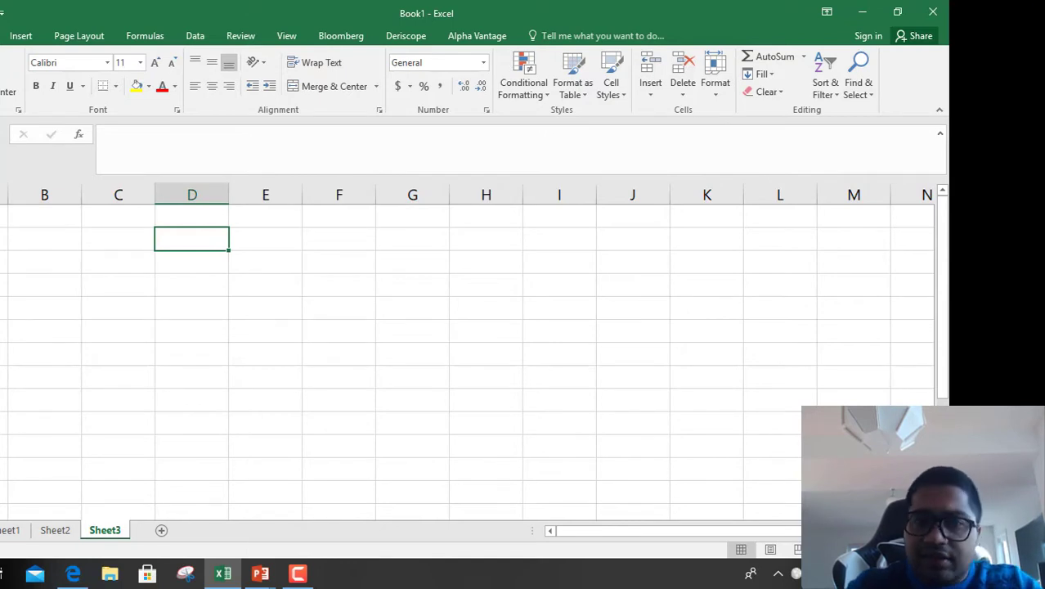
click(118, 238)
text(X)
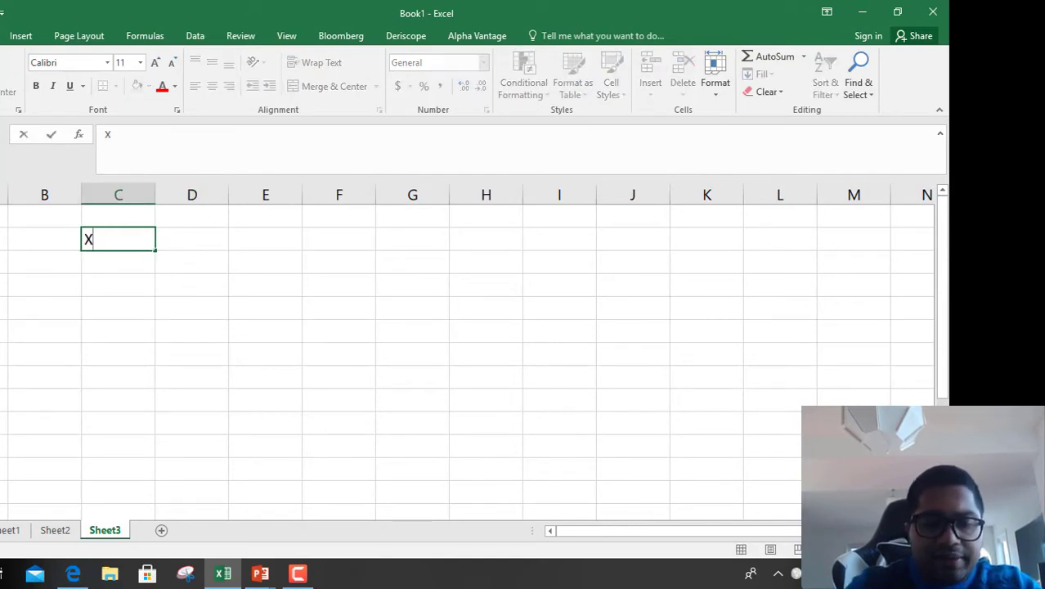
text(YZ)
key(Tab)
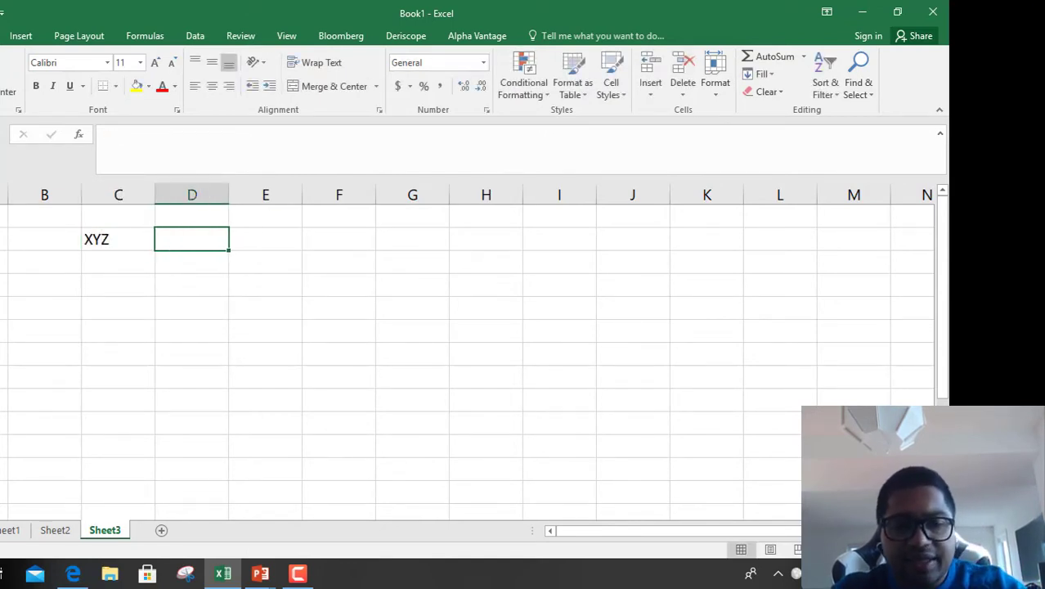
Enter the numbers 1 and 2 in cells D2 and D3.
text(1)
key(Return)
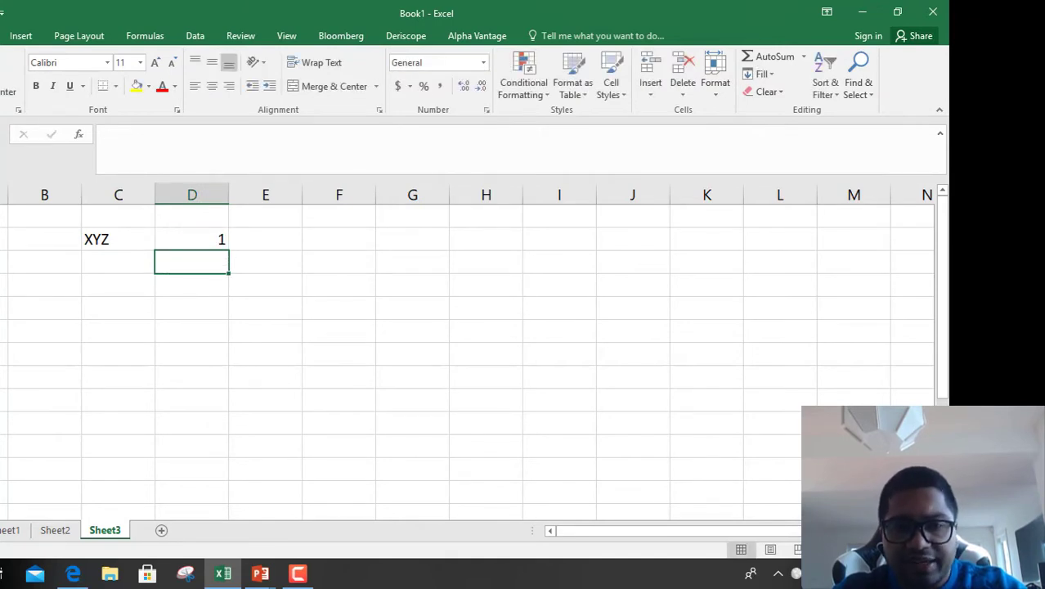
text(2)
key(Return)
Enter the two people's first names in cells D5 and F5.
key(Down)
key(Down)
key(Down)
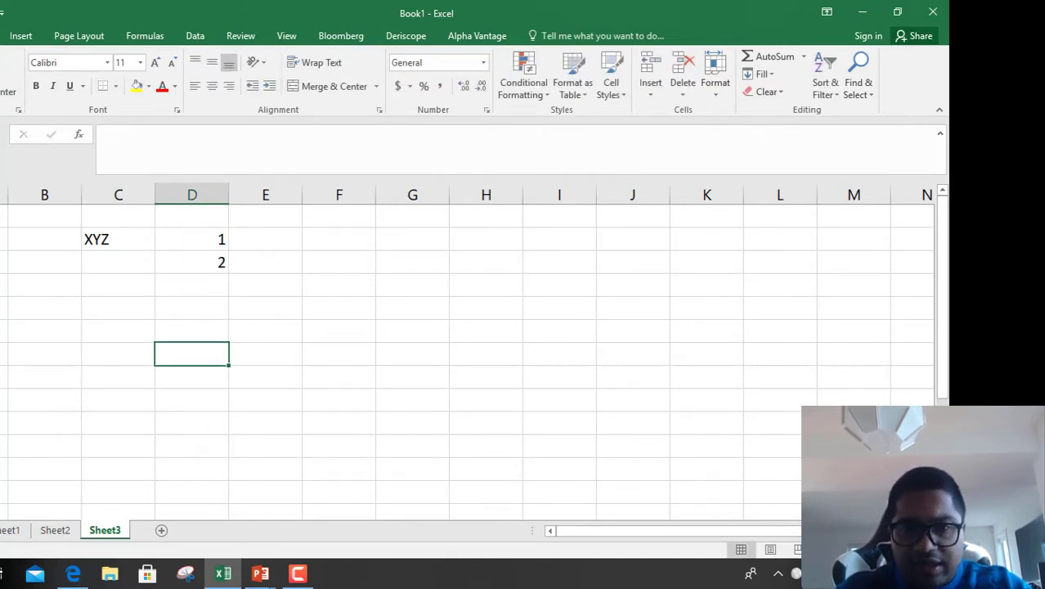
key(Up)
key(Up)
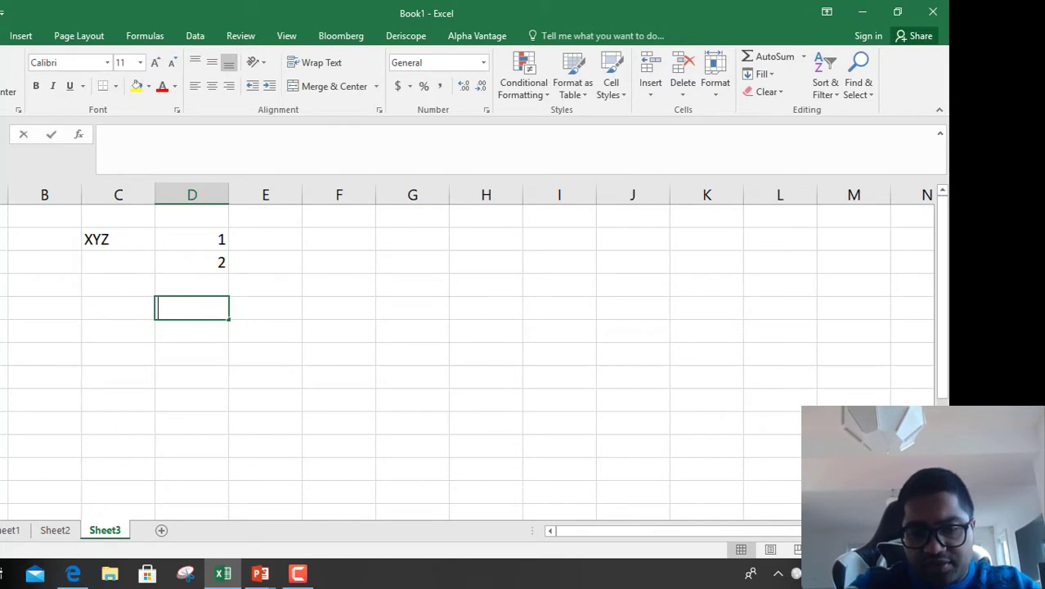
text(Harry)
key(Tab)
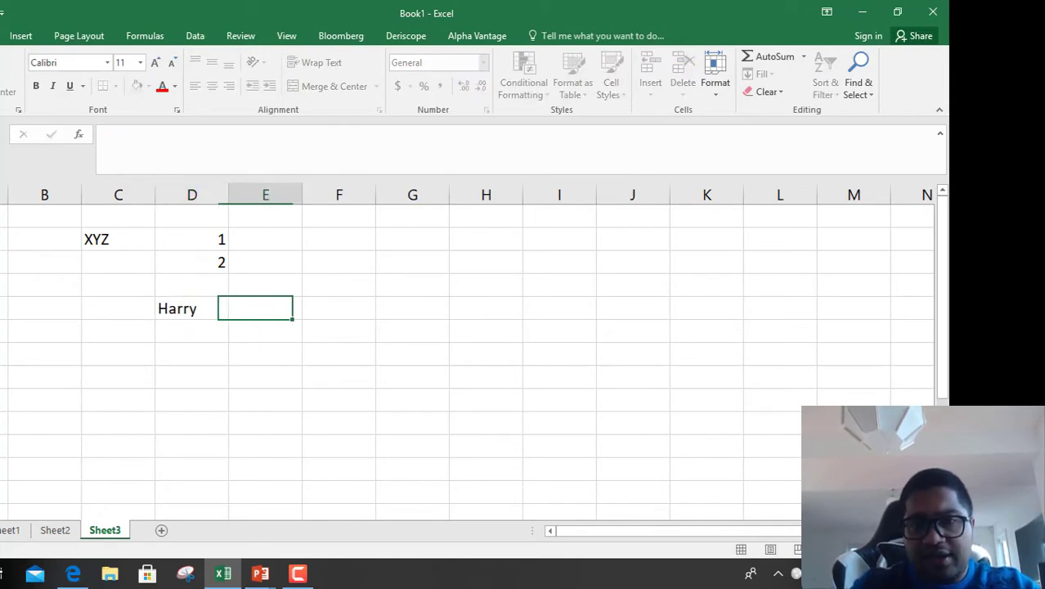
key(Tab)
text(Br)
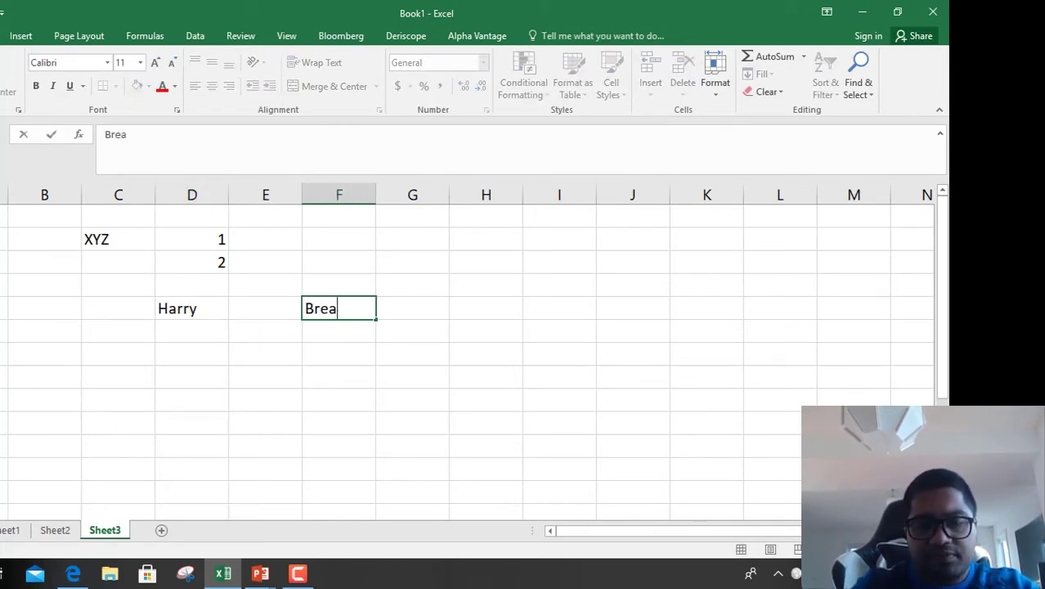
text(eanna)
key(Return)
key(Left)
key(Left)
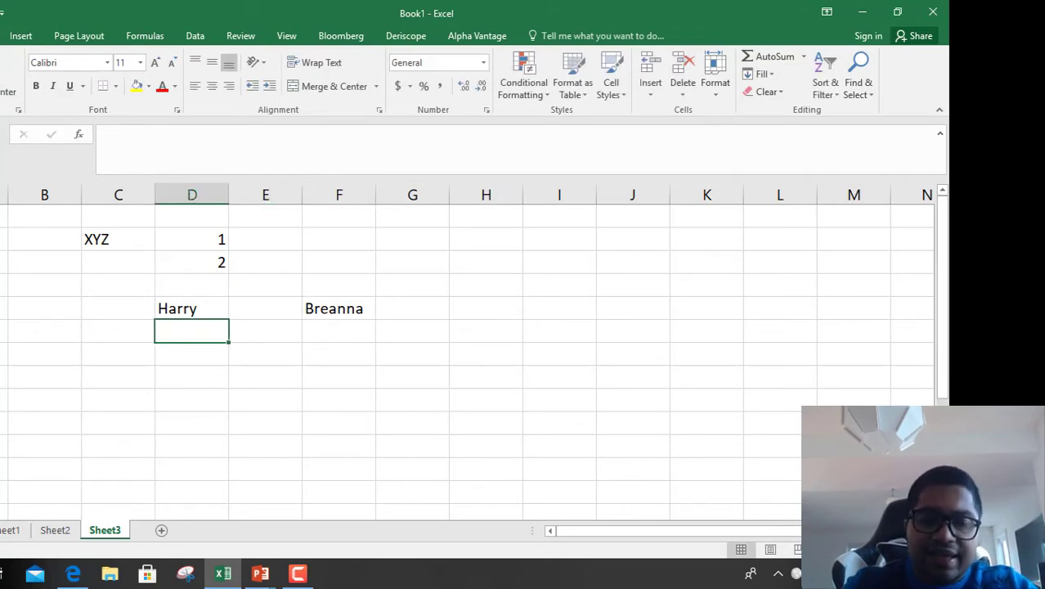
Move the block D5:G6 containing the two names down so it starts at cell D8.
text(5)
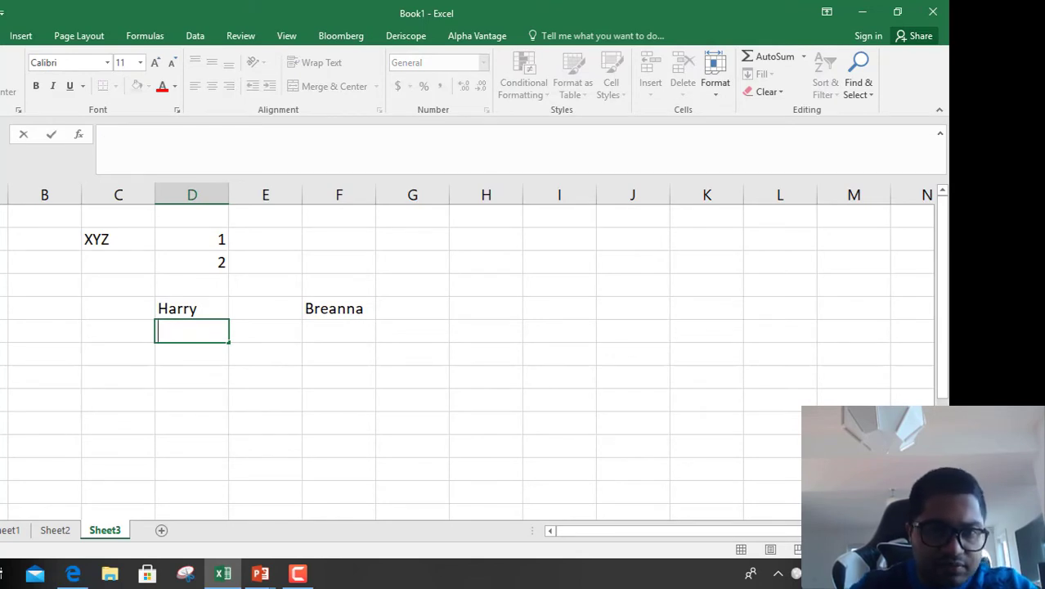
click(233, 309)
drag(180, 302, 380, 329)
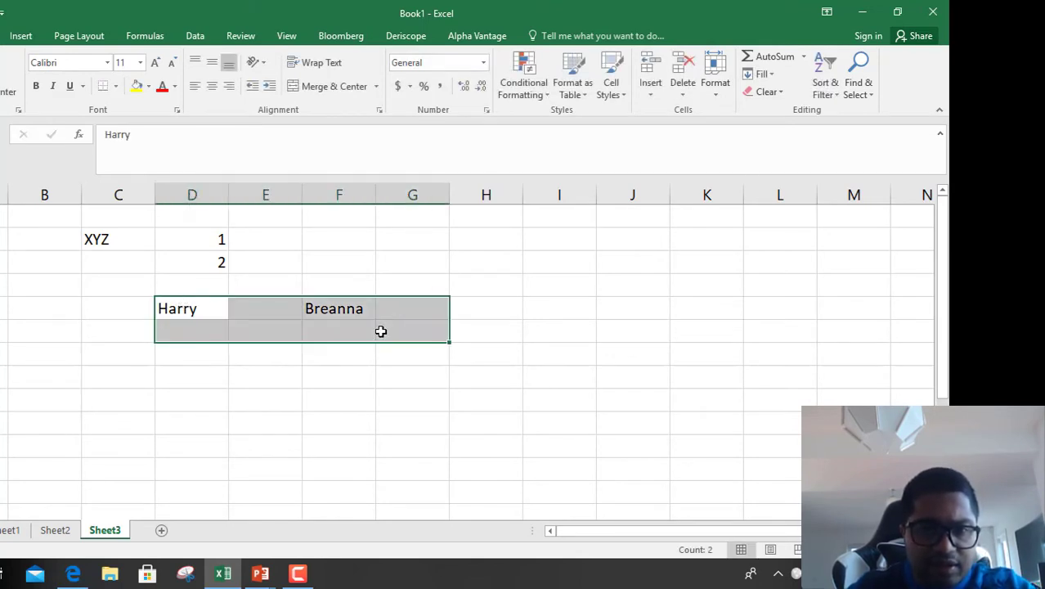
key(ctrl+c)
click(191, 370)
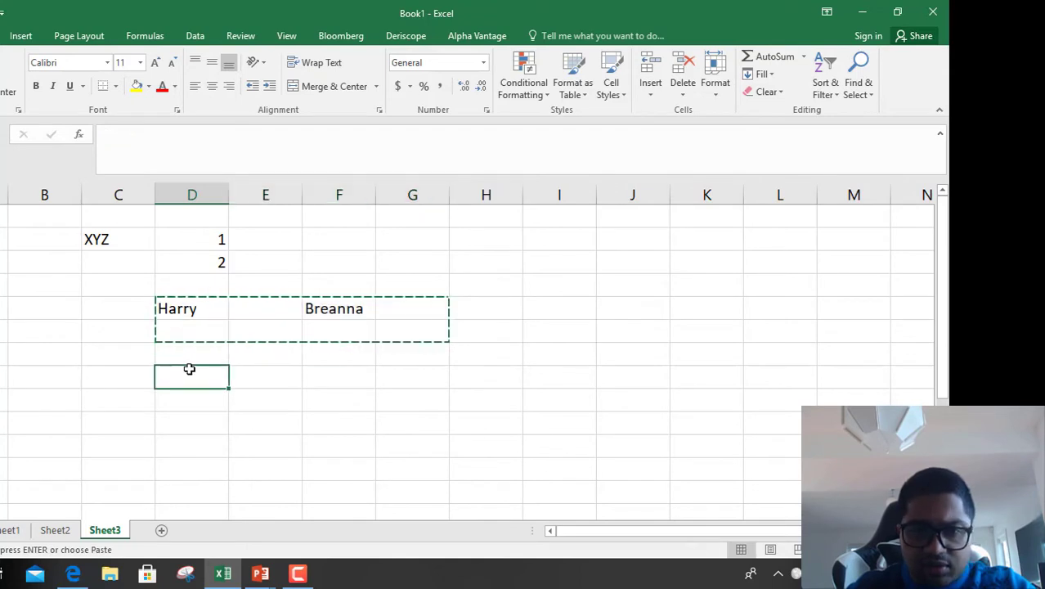
key(ctrl+v)
Continue the numbering in column D with 3, 4 and 5 in cells D4 to D6.
click(205, 279)
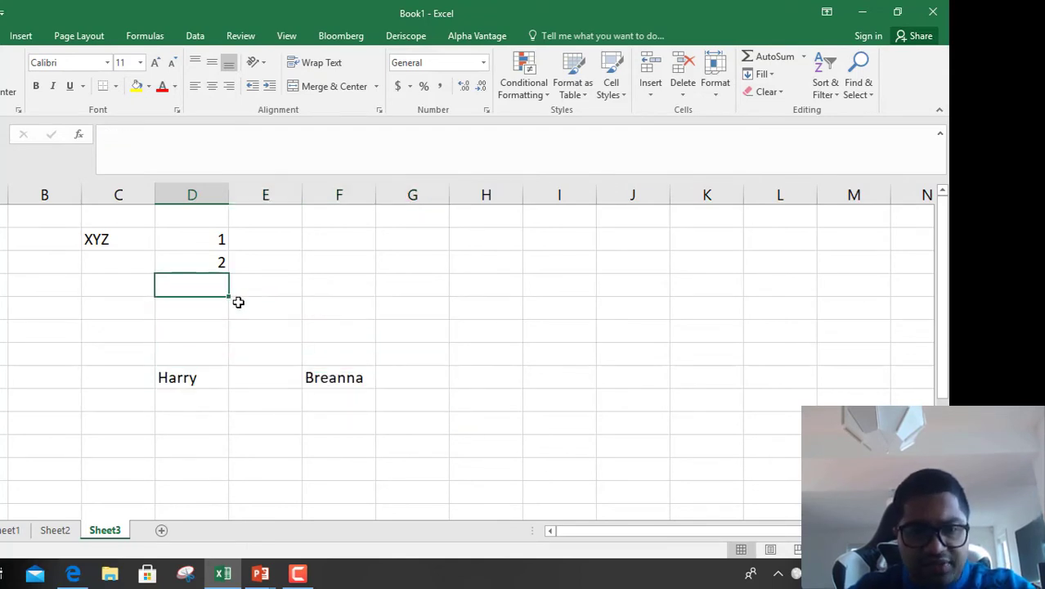
text(3)
click(227, 310)
text(4)
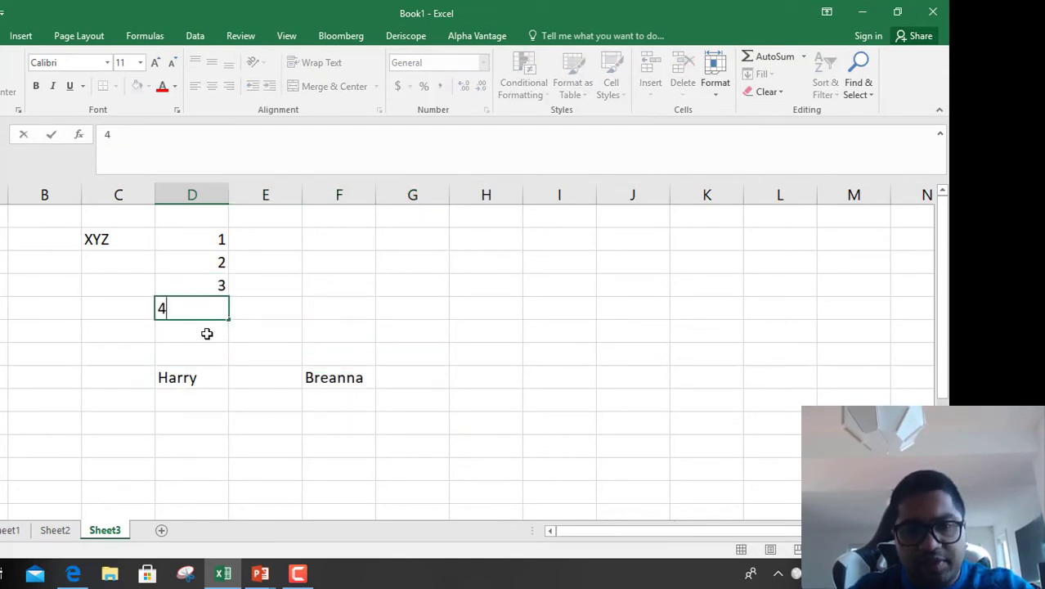
click(214, 333)
text(5)
click(565, 375)
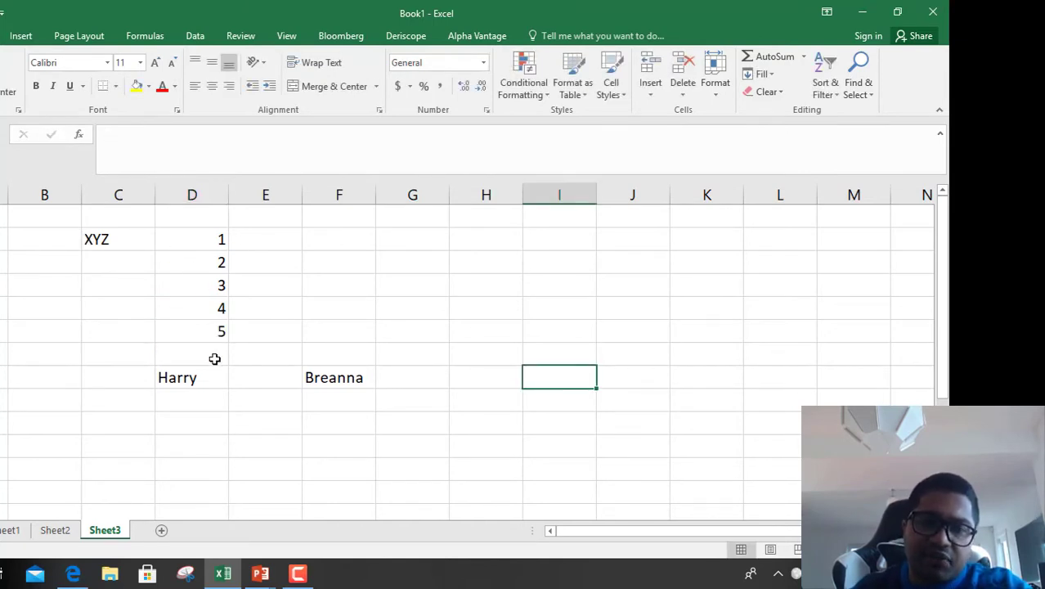
Enter 30% below the first person's name in cell D9.
click(206, 404)
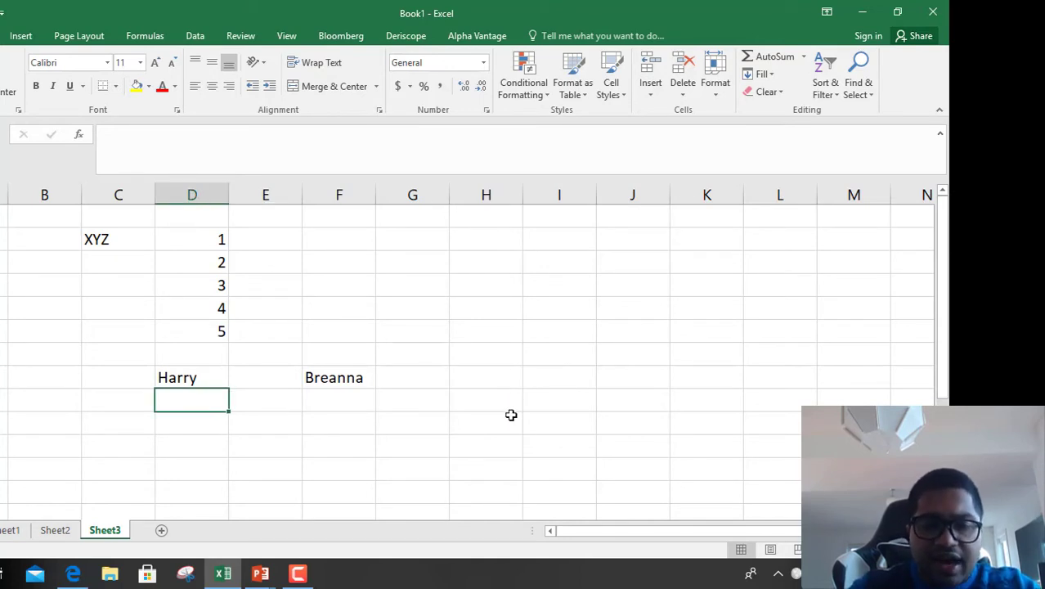
text(30%)
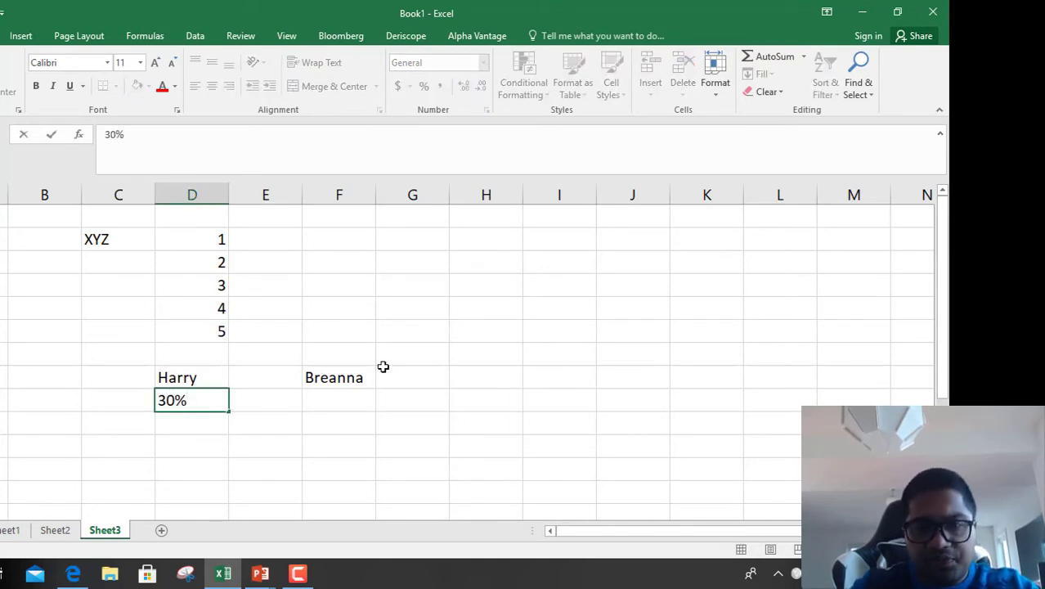
key(Tab)
key(Tab)
key(Left)
key(Left)
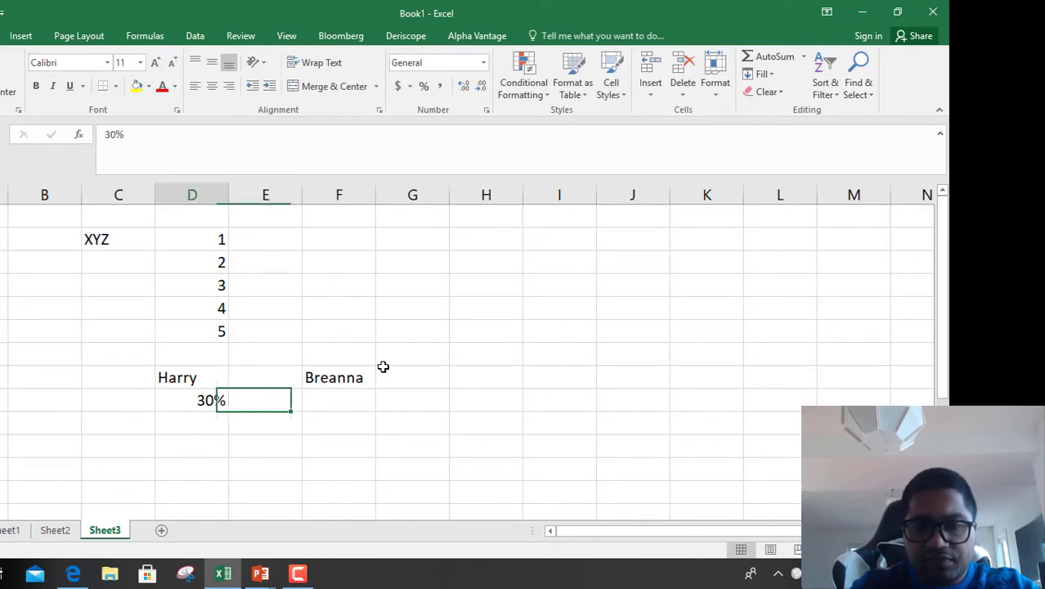
Set the first person's share in D9 to 51% and the second person's share in F9 to 49%.
text(51$%)
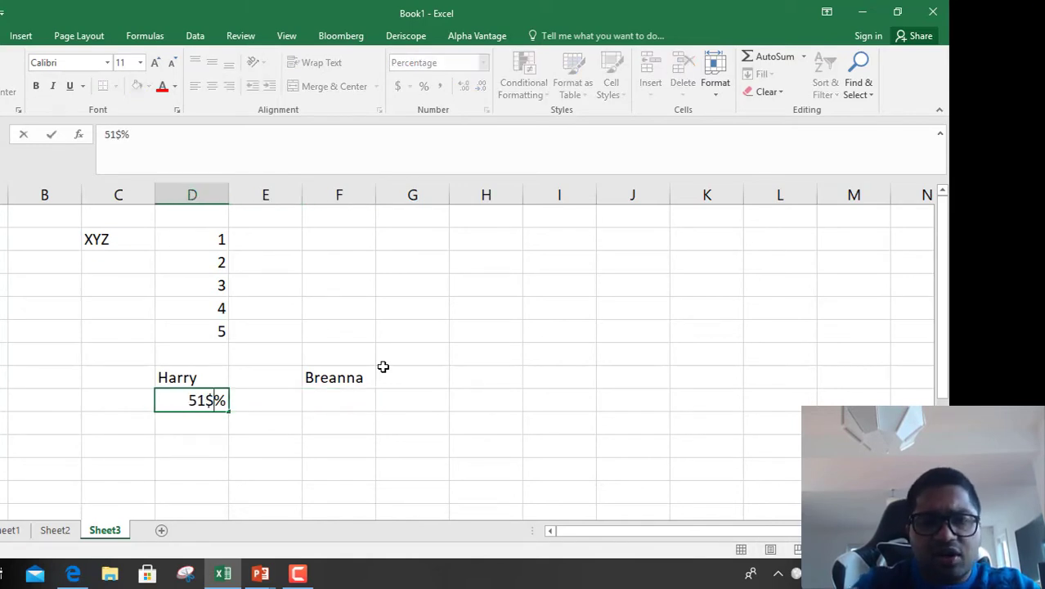
key(BackSpace)
key(Right)
key(Right)
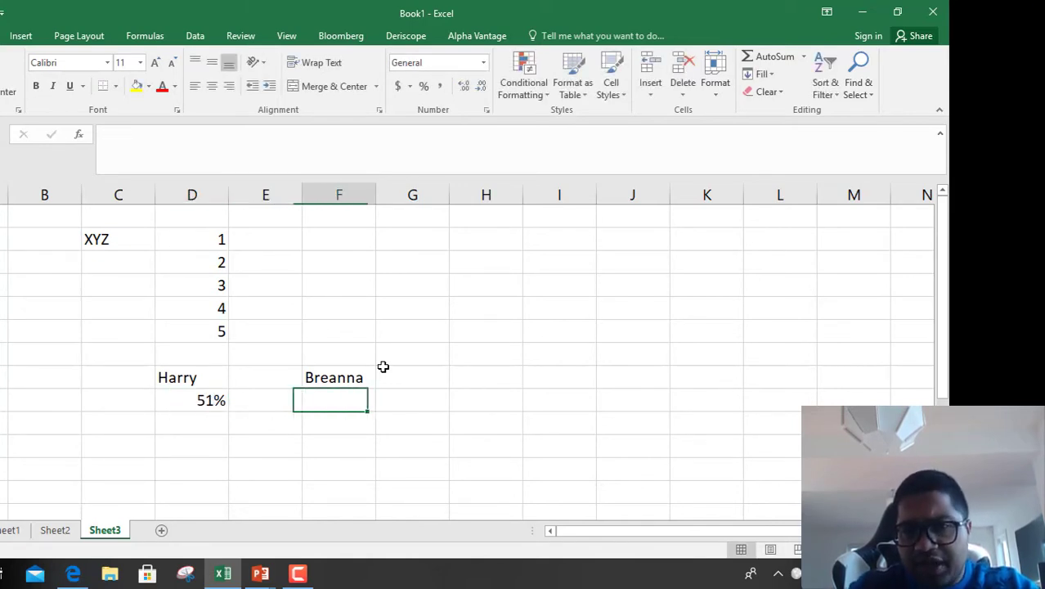
text(4)
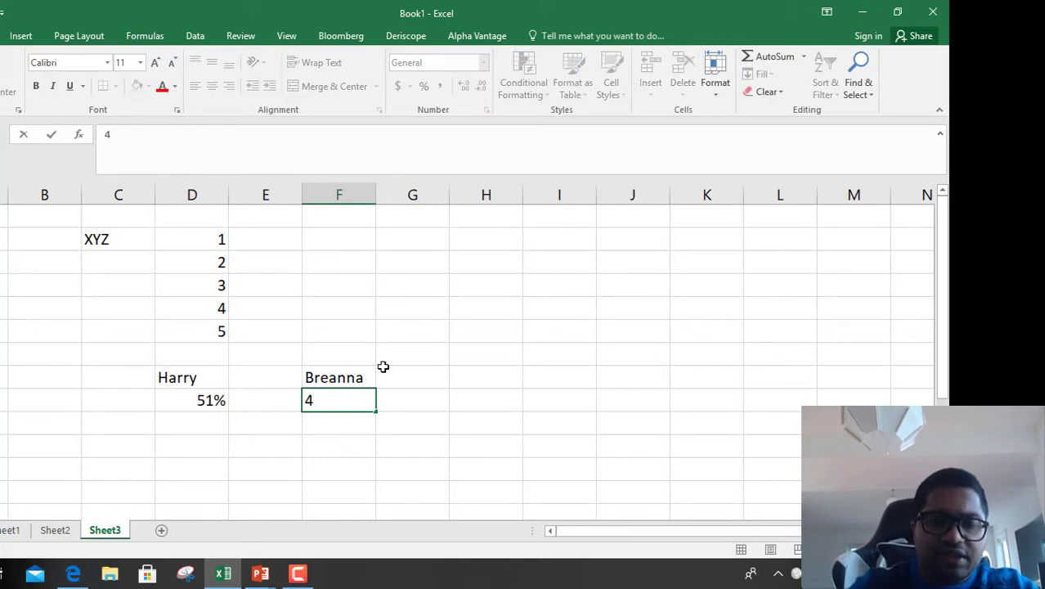
text(9%)
click(511, 446)
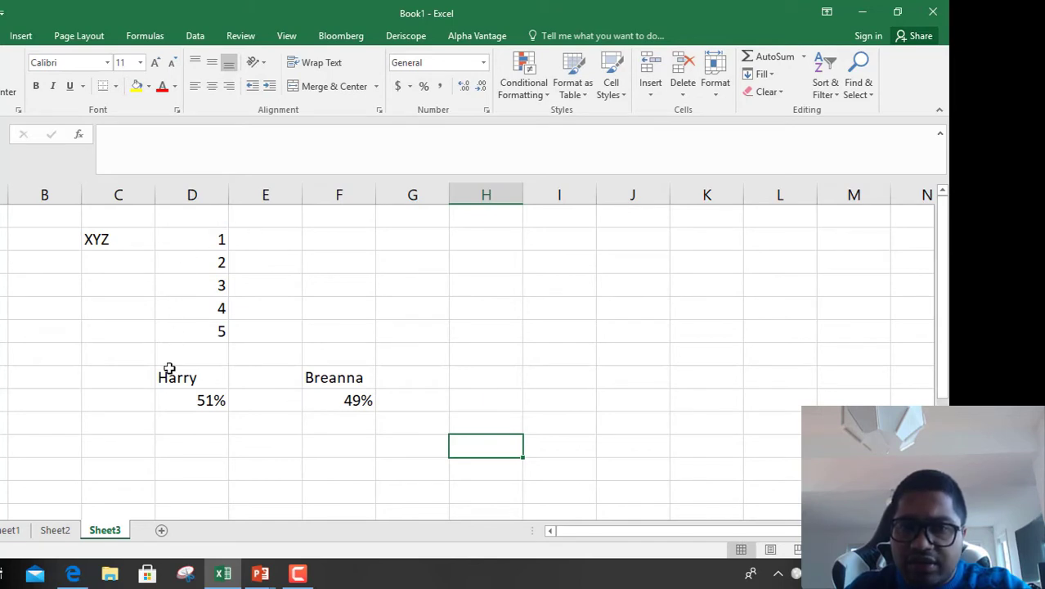
drag(222, 236, 222, 328)
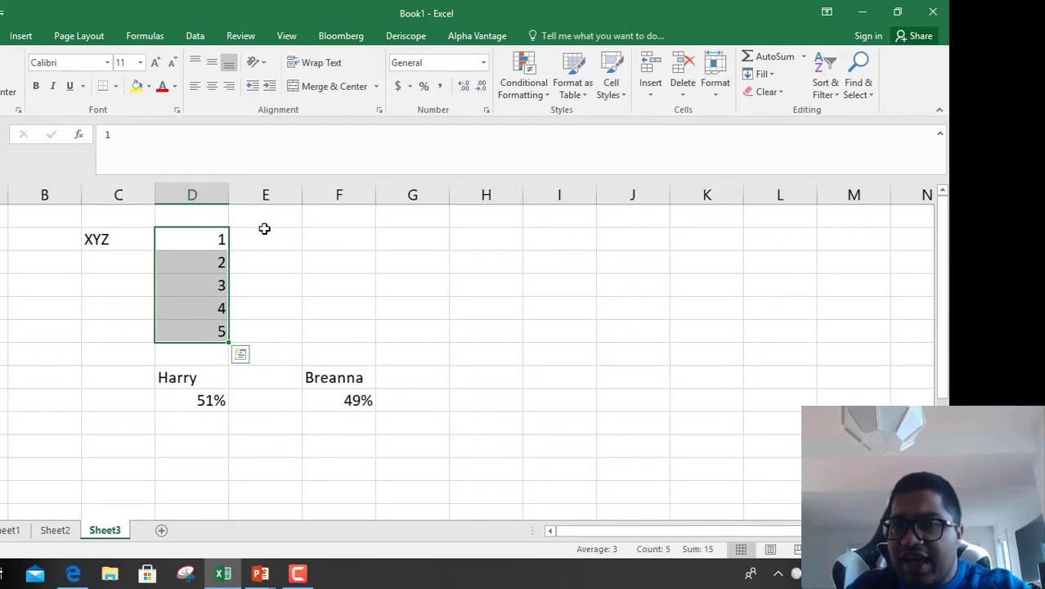
drag(264, 229, 262, 331)
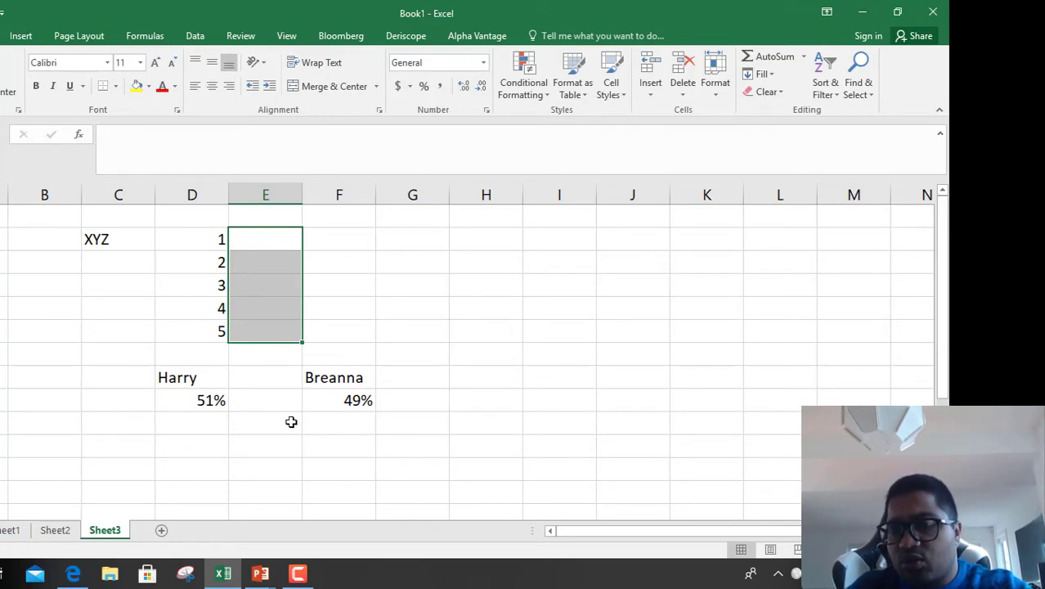
Enter the heading Straight voting in cell E1 and widen column E to fit it.
click(279, 209)
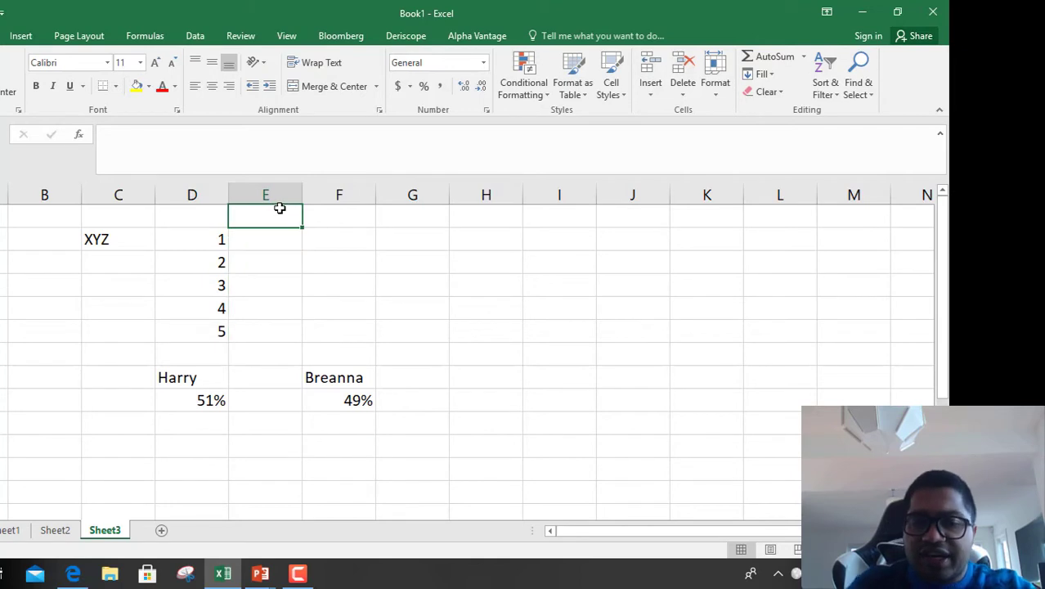
text(Straight)
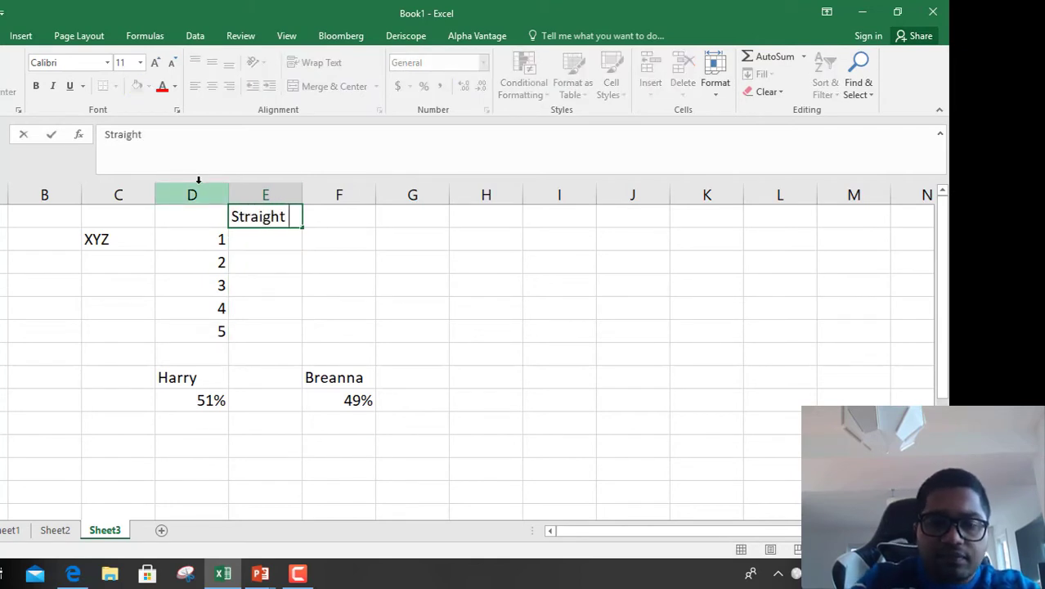
text( vot)
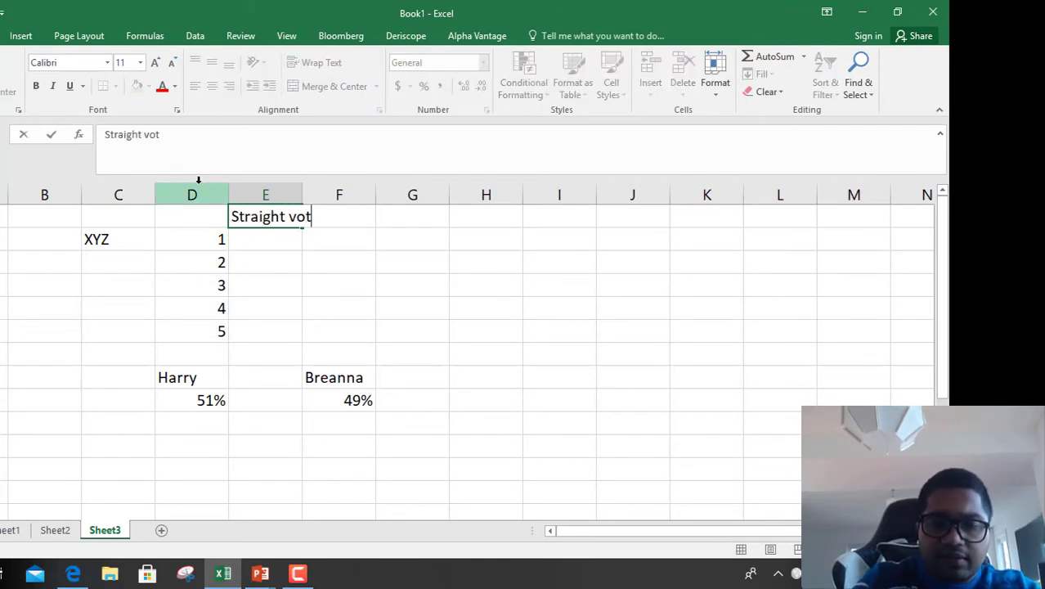
text(ing)
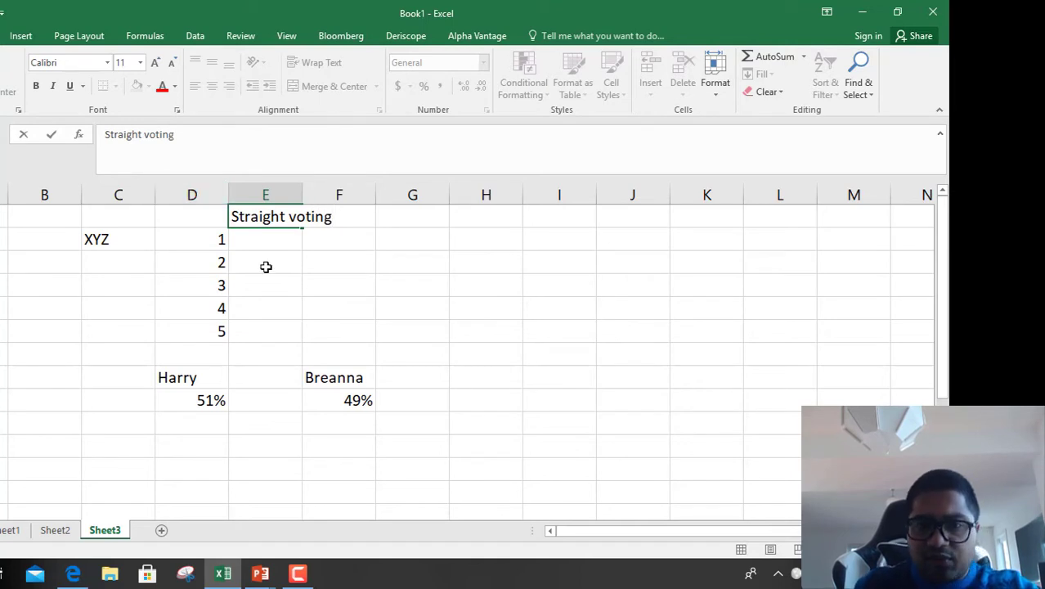
click(350, 289)
double_click(300, 193)
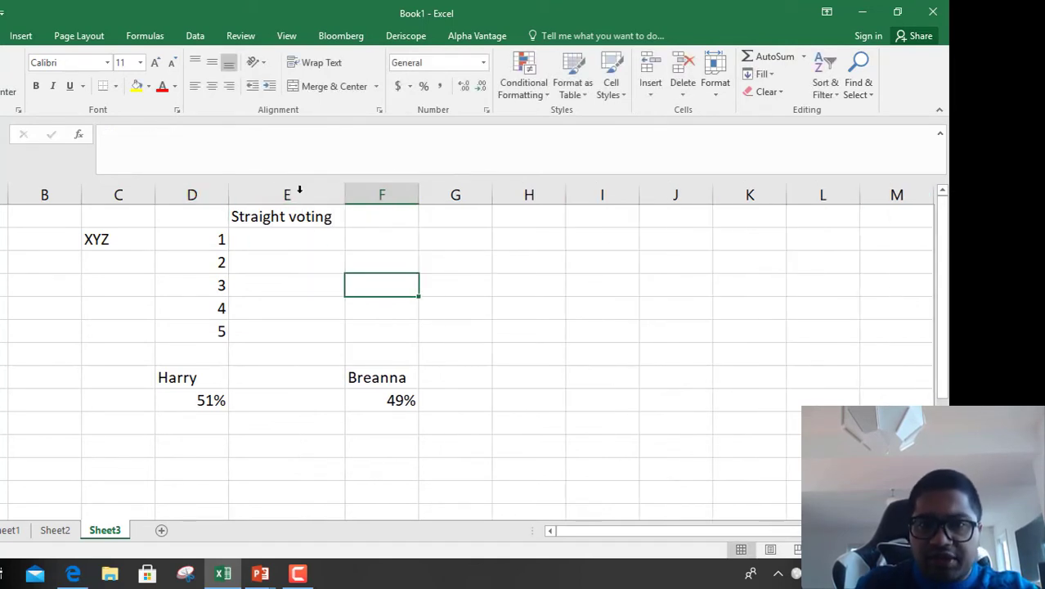
Enter 51% in cell E2 and fill it down to E6 alongside the numbers 1 to 5.
click(282, 237)
text(51%)
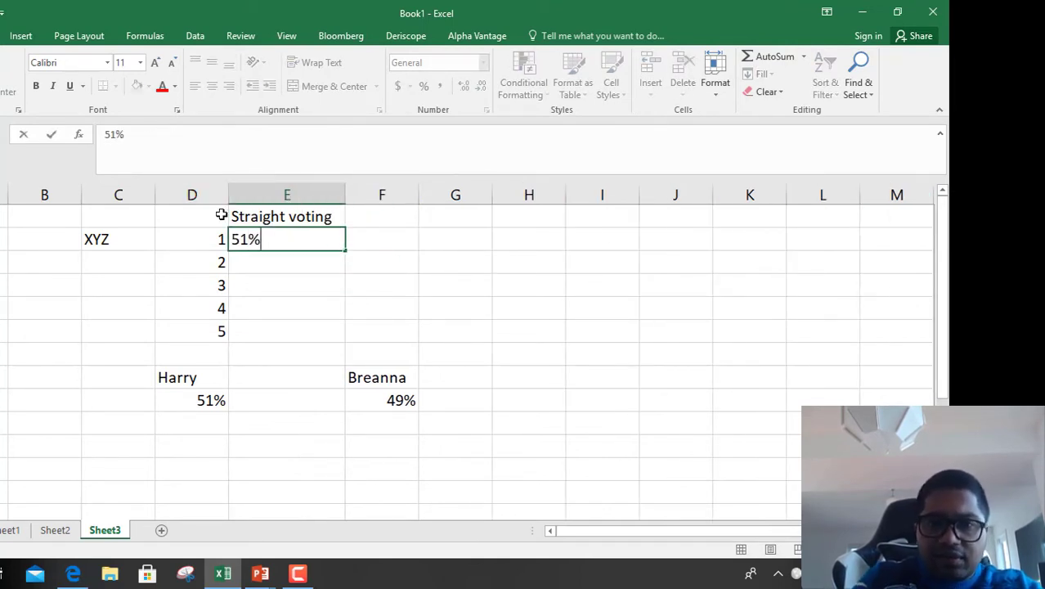
key(Return)
click(335, 239)
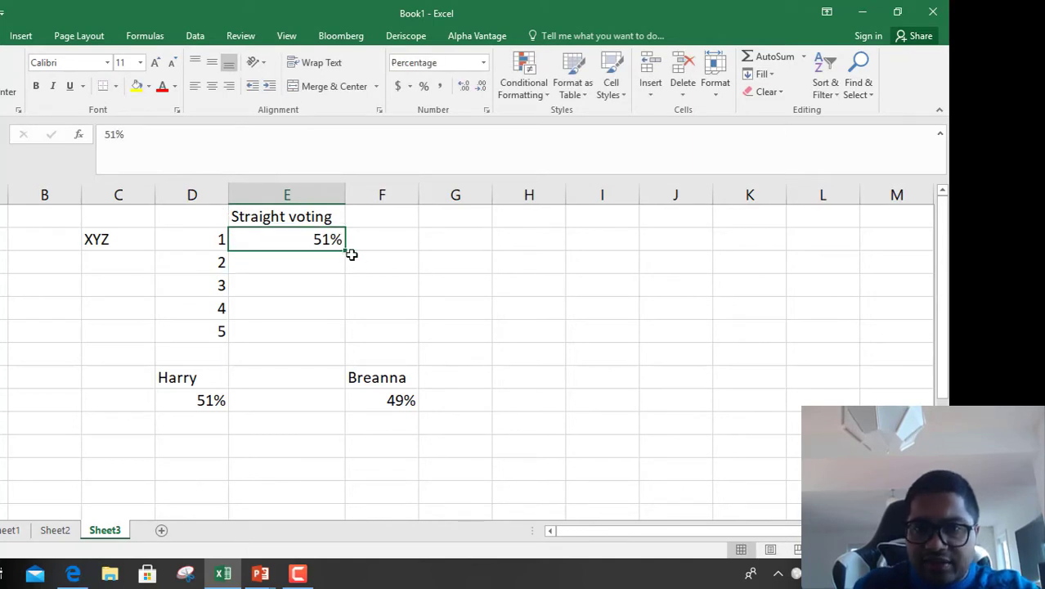
drag(345, 249, 347, 339)
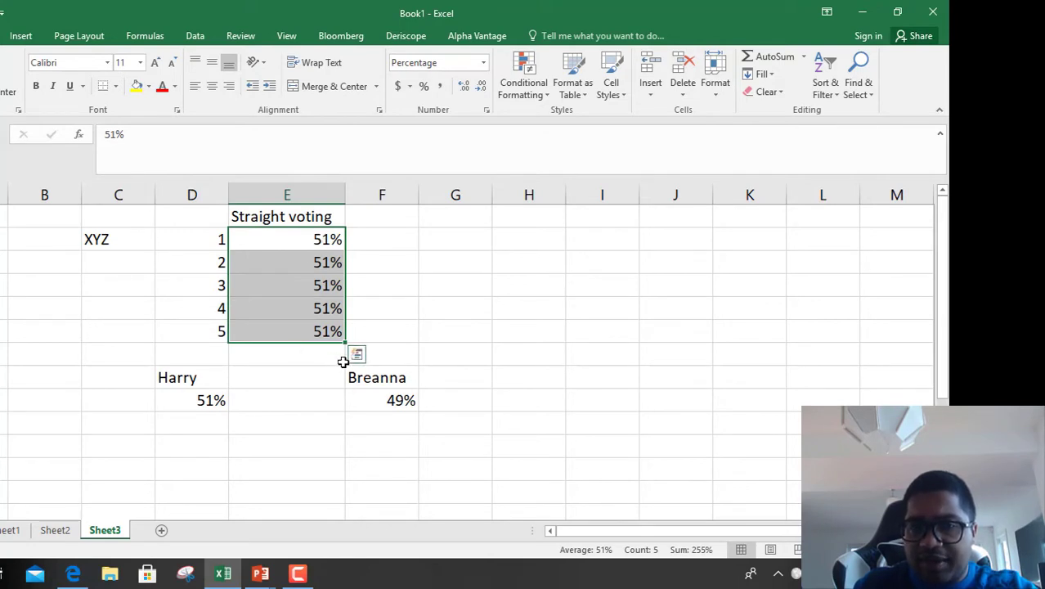
Enter the formula =F9 in cell F2 to reference the second person's share, and fill it down to F6.
click(381, 235)
text(-)
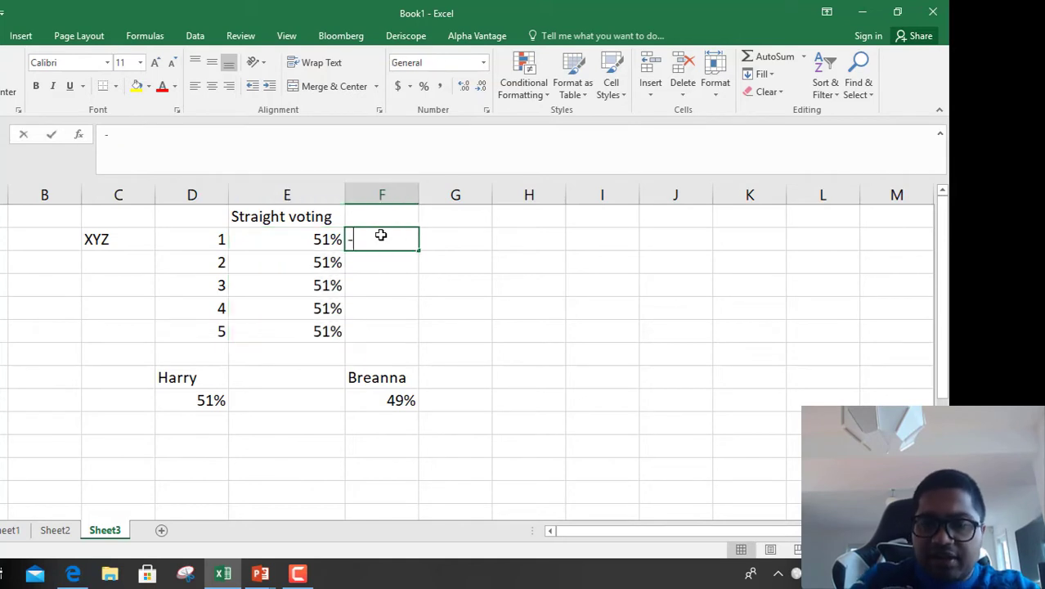
key(BackSpace)
text(=)
click(400, 400)
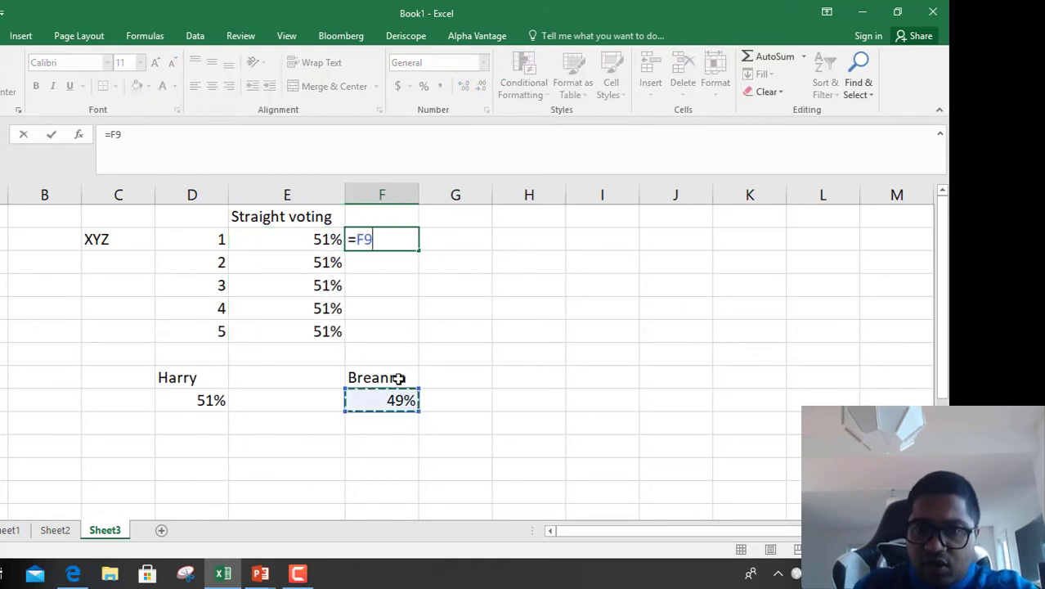
key(Return)
click(397, 237)
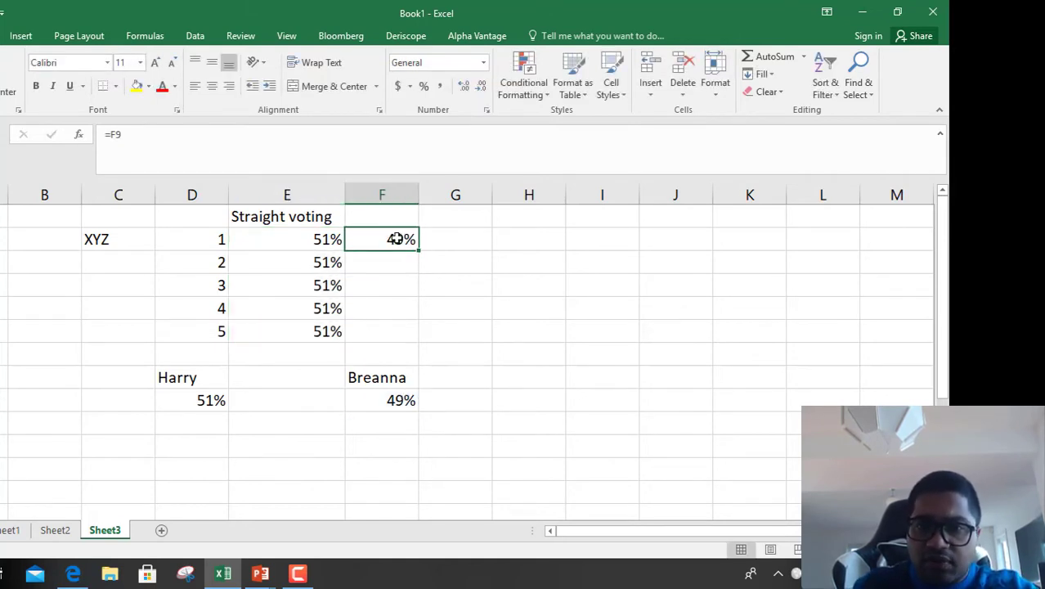
drag(418, 273, 404, 335)
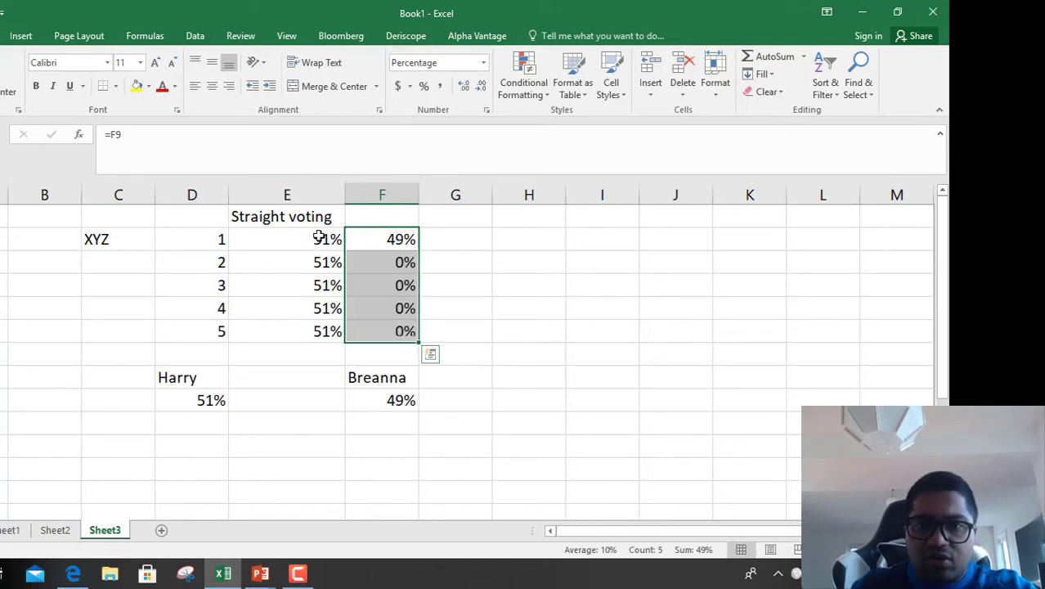
Highlight the straight-voting percentages in cells E2 to E6 with a yellow fill.
drag(320, 236, 317, 328)
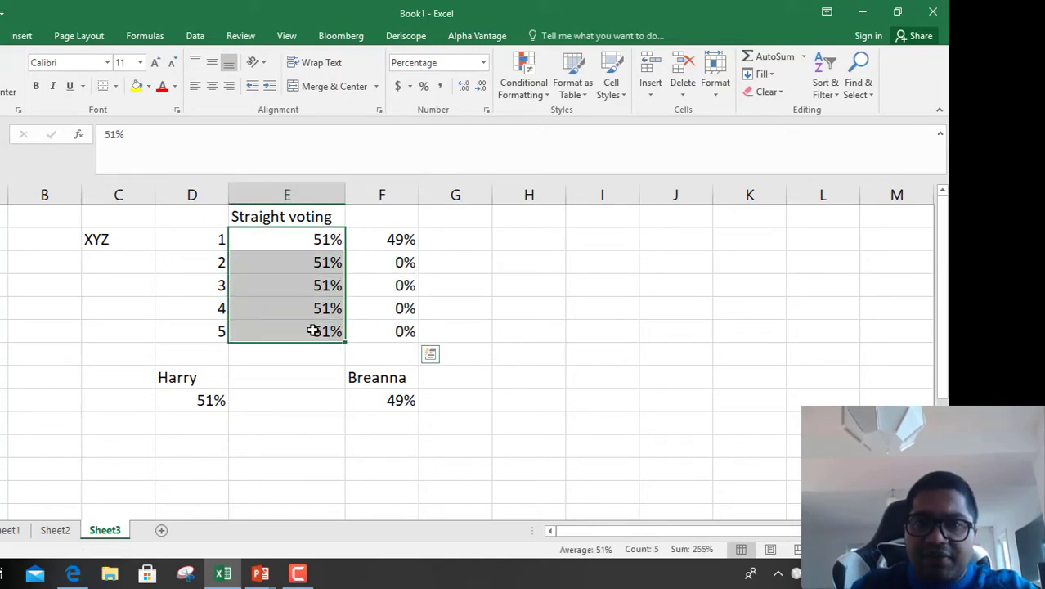
click(137, 86)
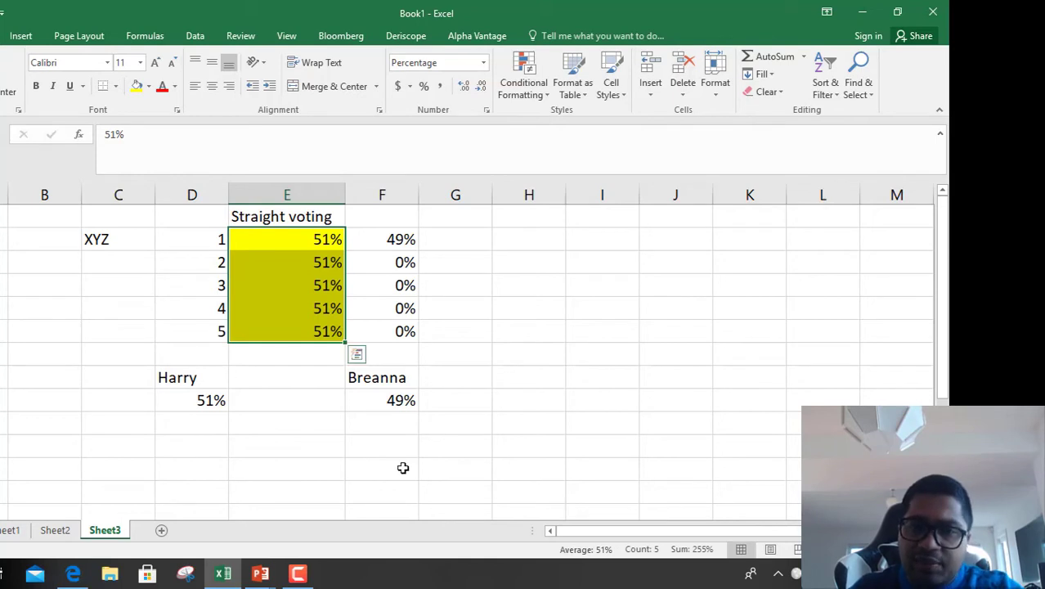
Replace the formula in F3 with =F2 and fill it down to F6.
click(406, 263)
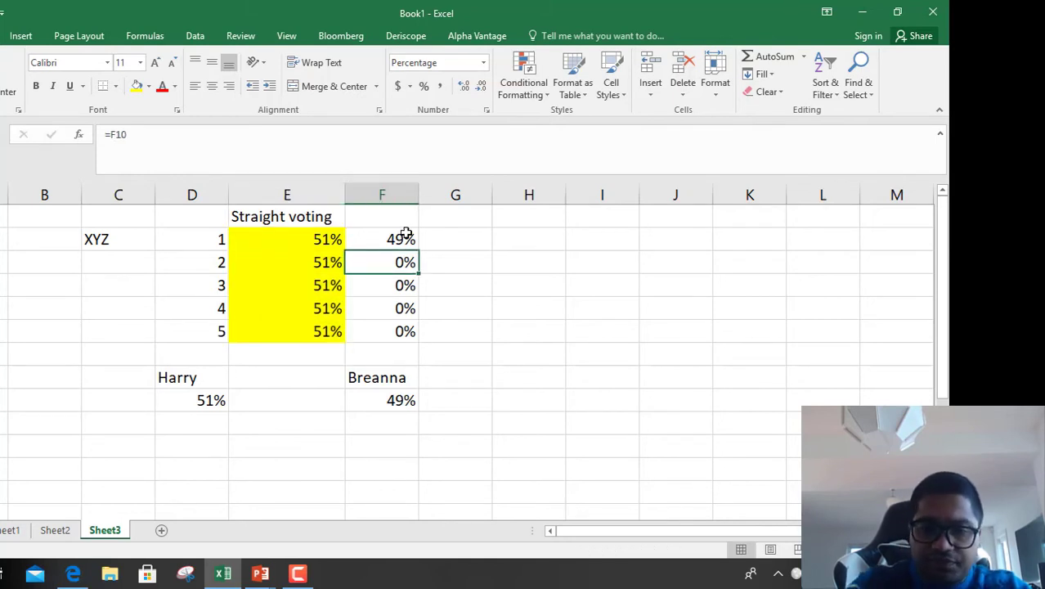
text(=f10)
key(Return)
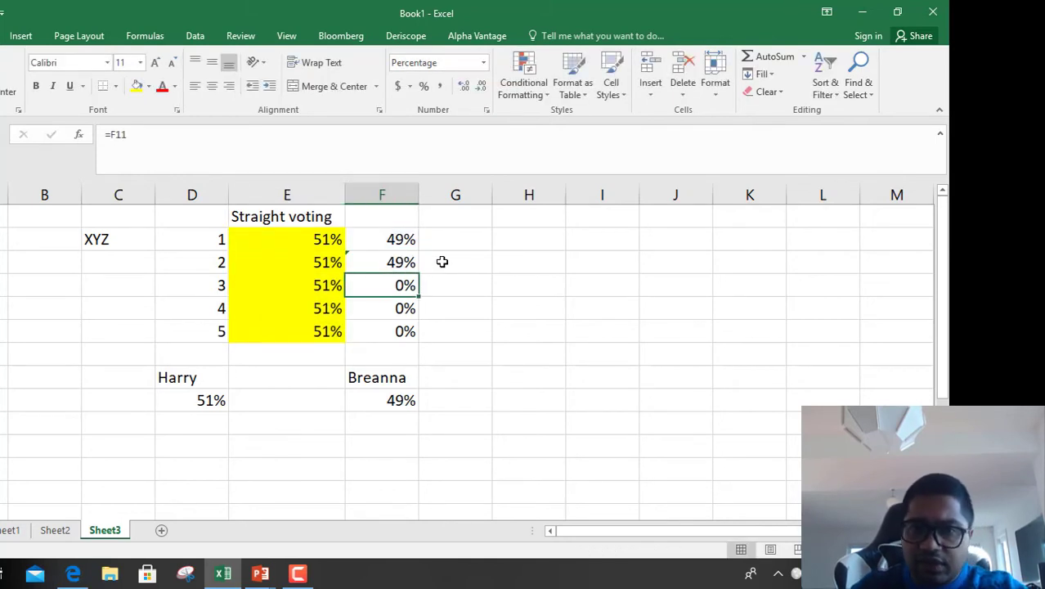
click(407, 265)
drag(422, 273, 417, 334)
click(410, 264)
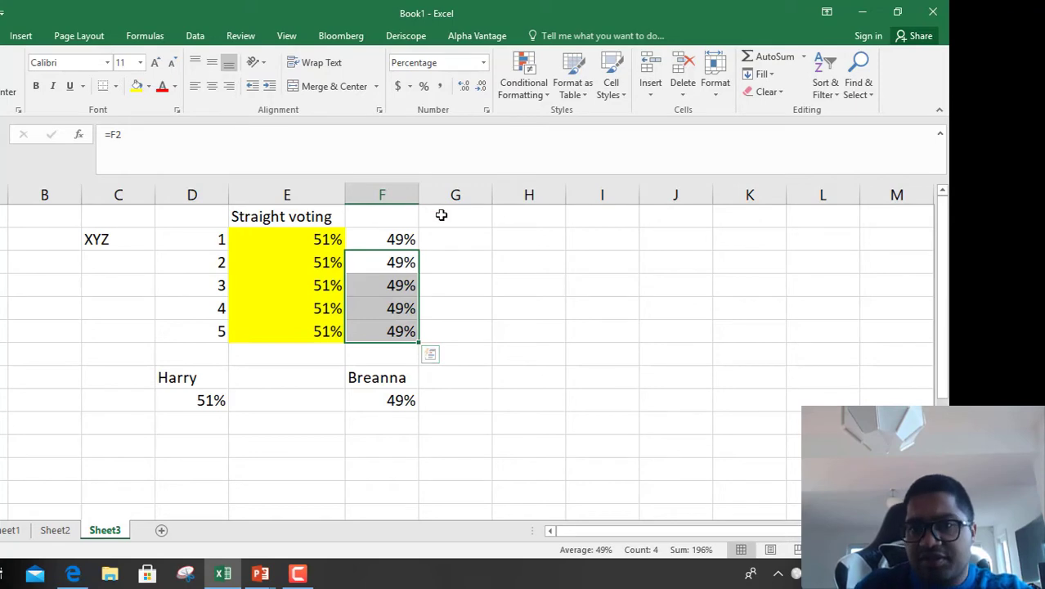
Check the voting definitions slide and enter the heading Cummulative in cell G1.
click(472, 220)
key(alt+Tab)
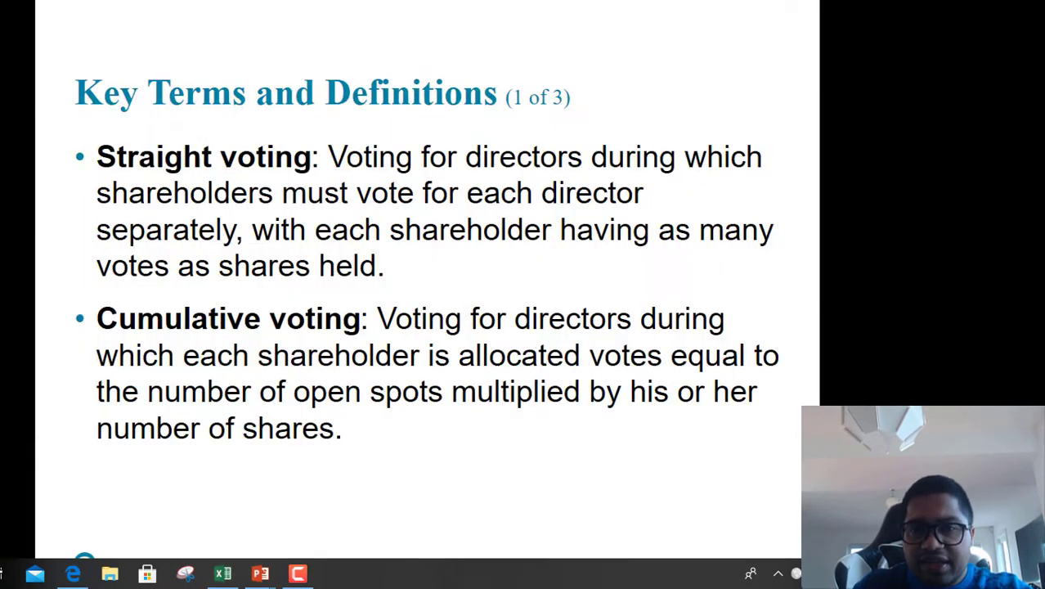
key(alt+Tab)
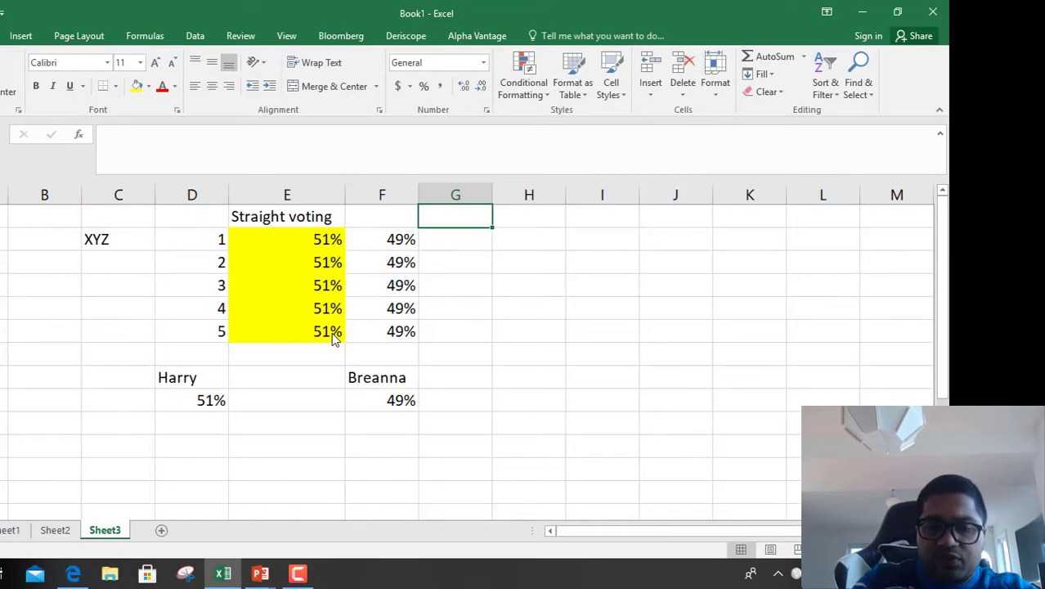
text(Cum)
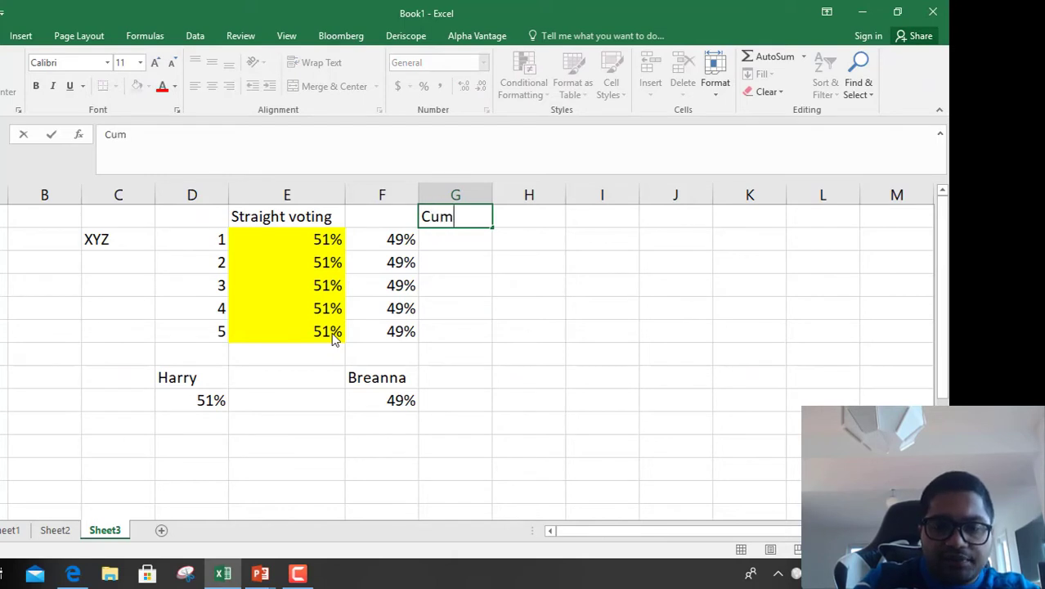
text(mulative)
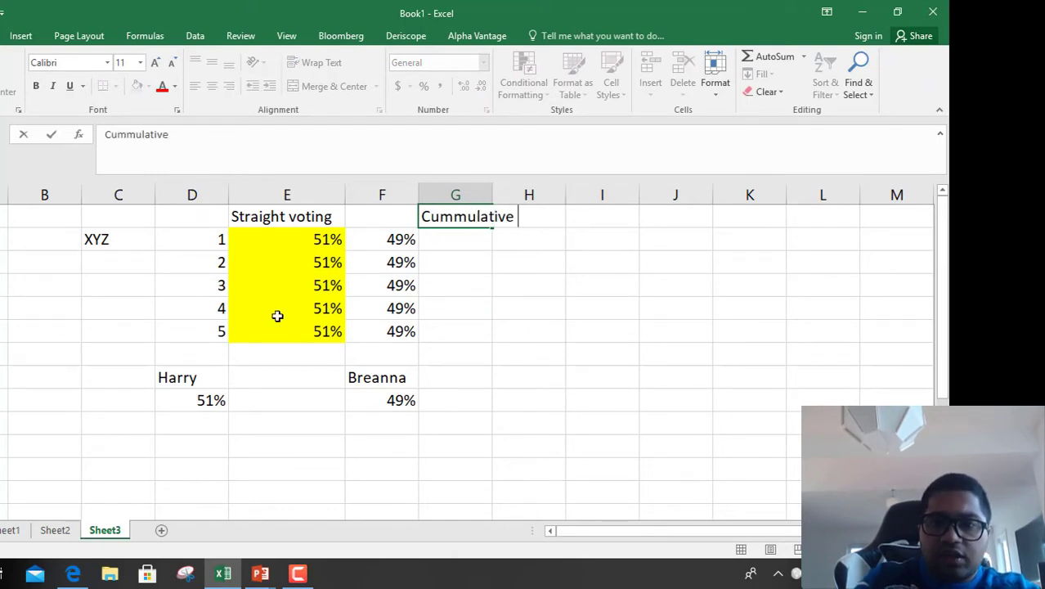
key(Return)
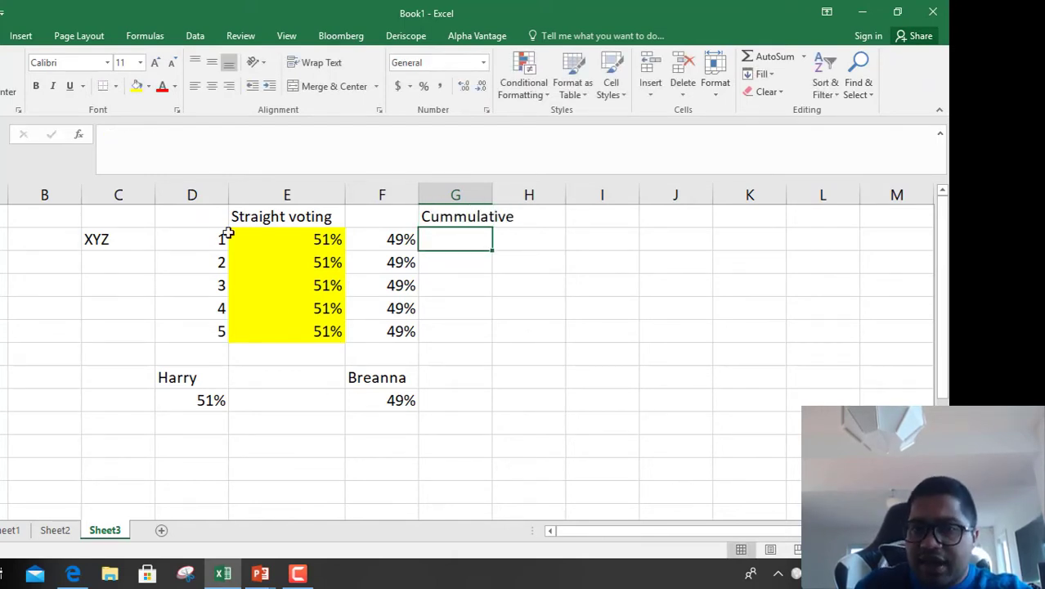
Apply a light green fill to cells G5 and G6, alongside positions 4 and 5.
click(180, 409)
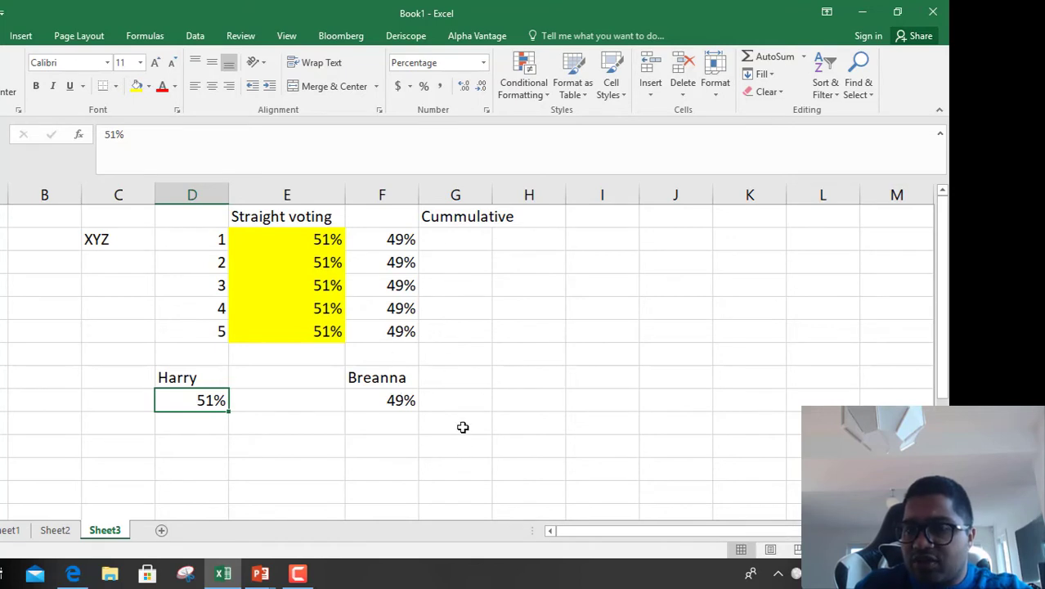
drag(462, 311, 451, 326)
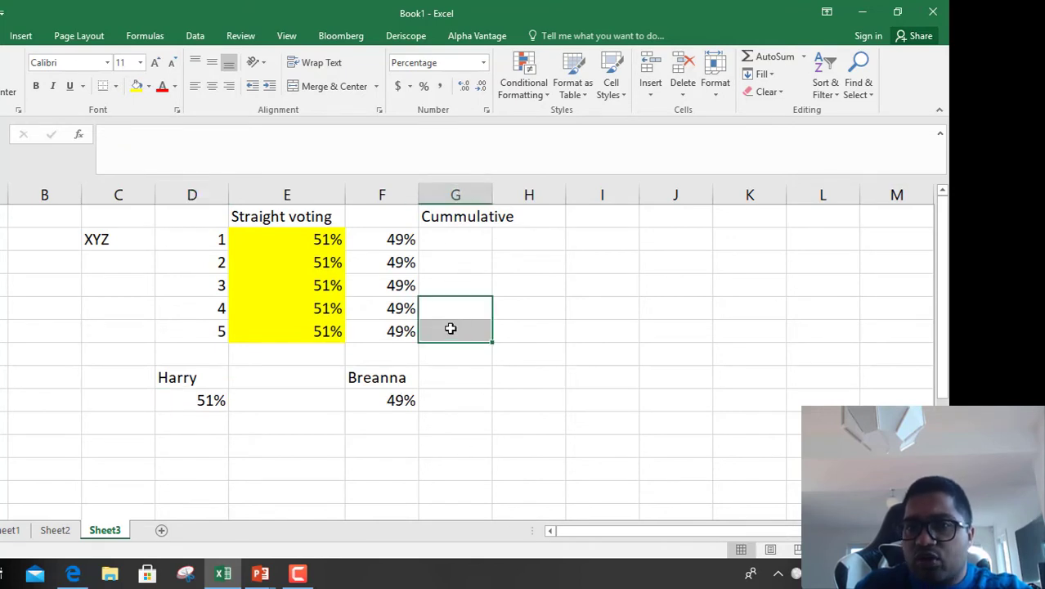
click(149, 85)
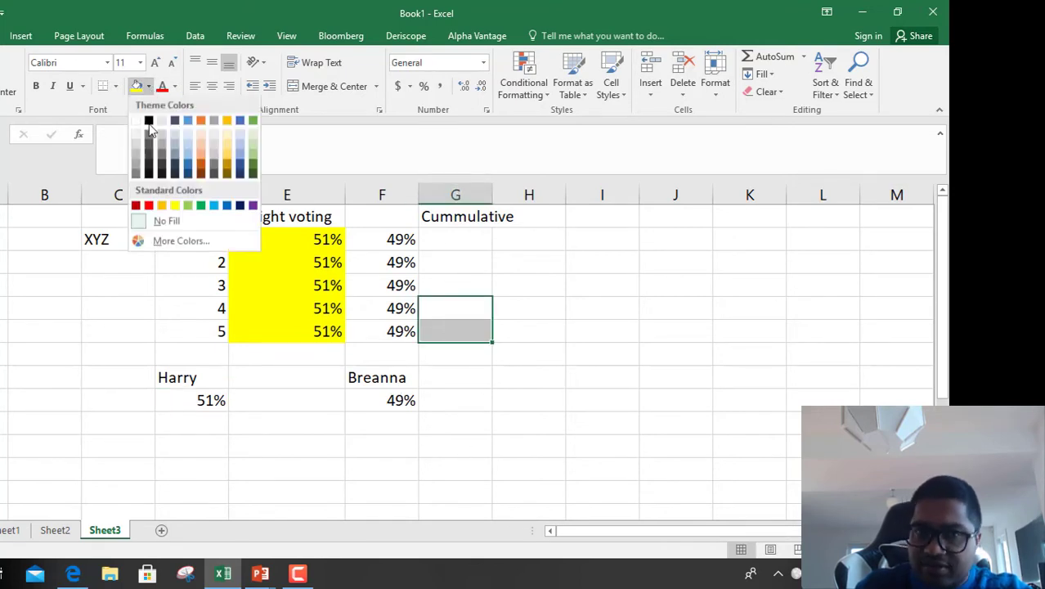
click(185, 206)
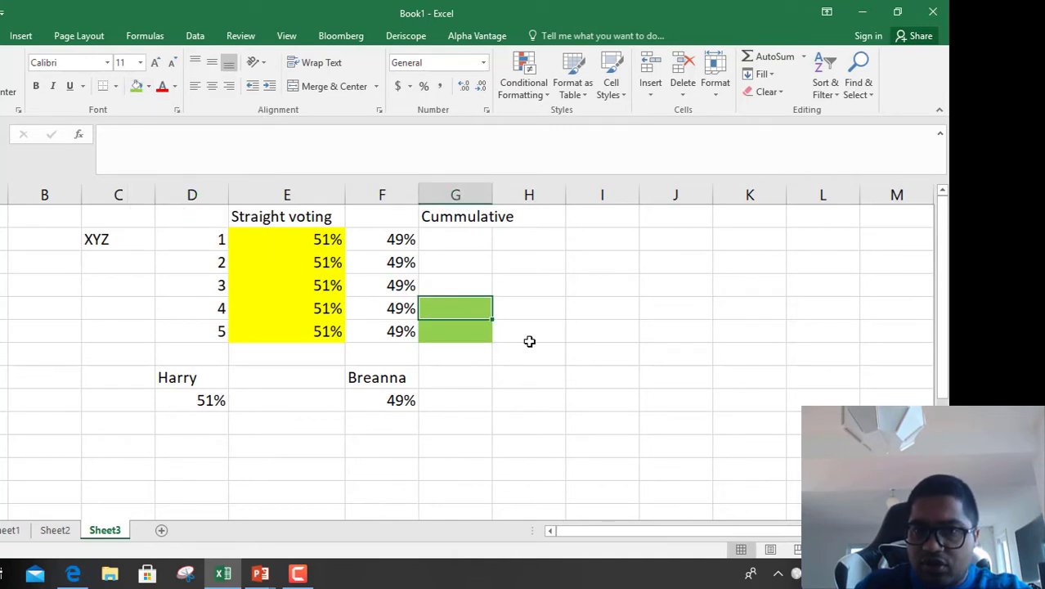
Enter =F9/2 in cell G5 to halve the second person's share, and format it as a percentage.
text(=)
key(Down)
key(Down)
key(Down)
key(Down)
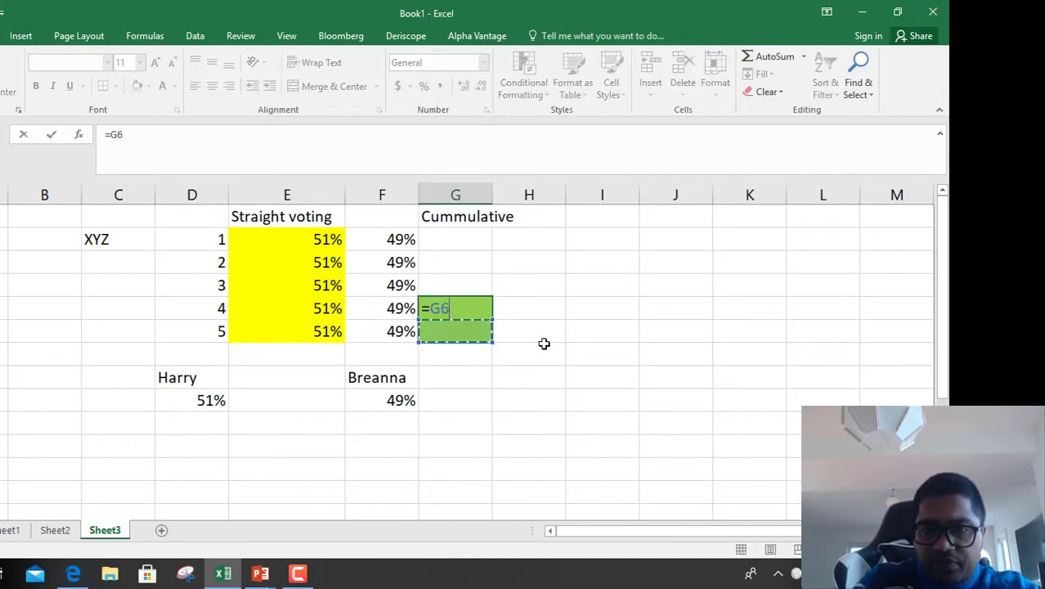
key(Left)
text(/2)
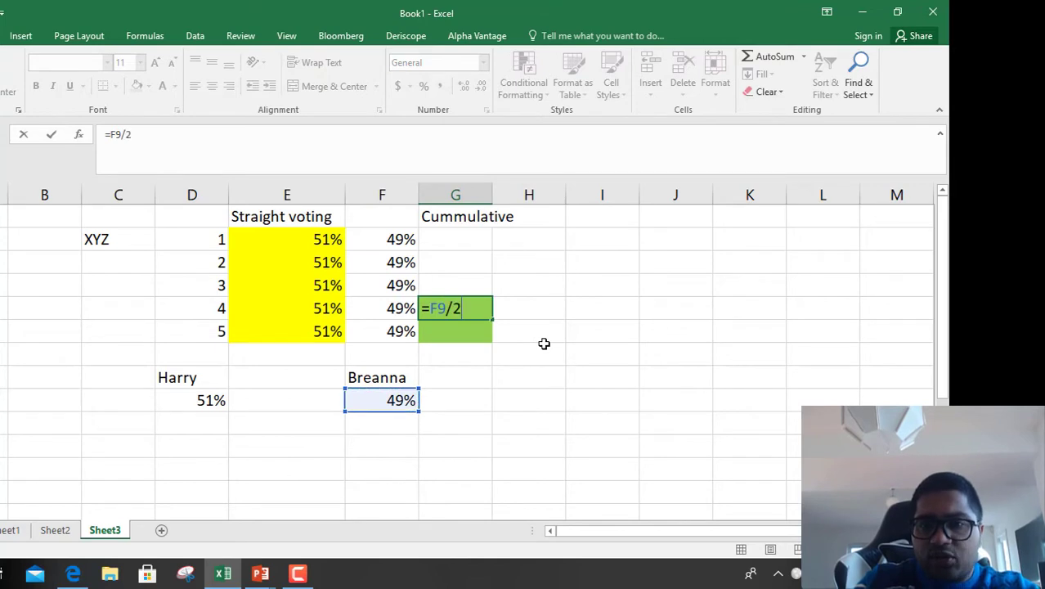
key(Return)
click(480, 308)
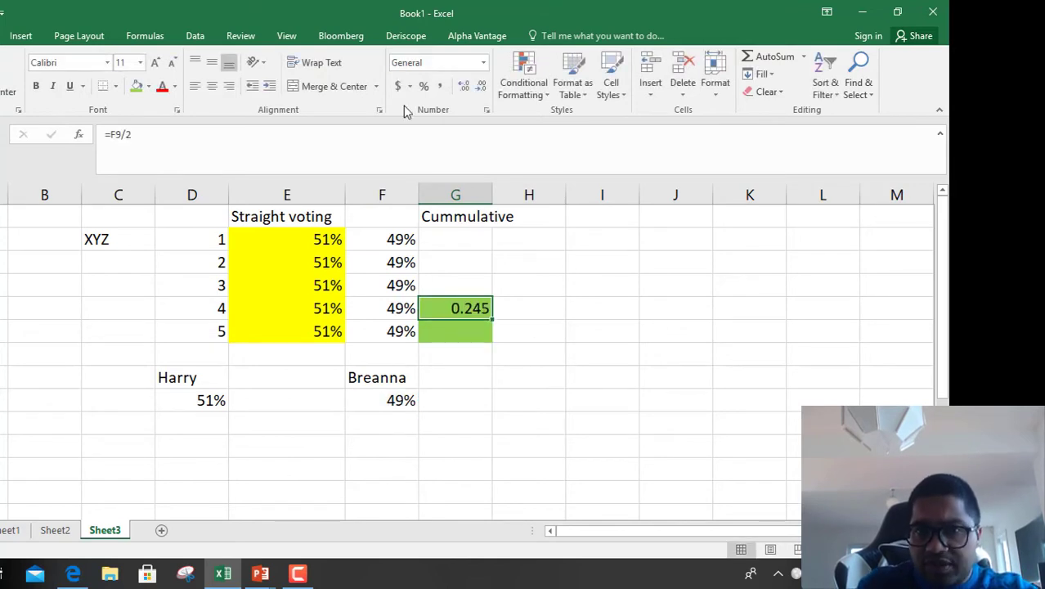
click(424, 86)
Enter =F9/2 in cell G6 for position 5 and format the cell as a percentage.
click(474, 344)
click(475, 331)
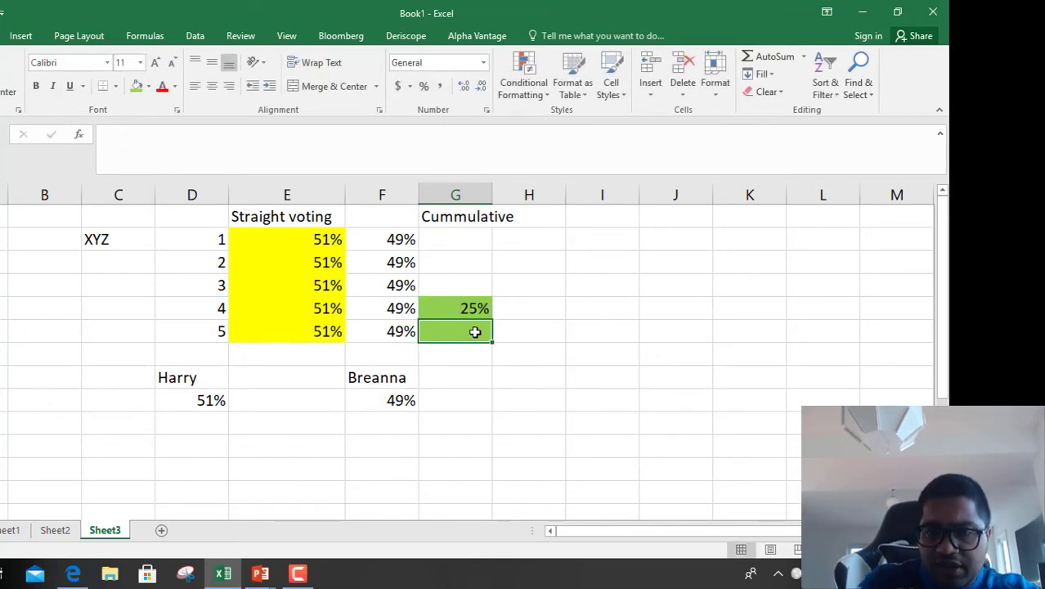
text(=)
key(Down)
key(Down)
key(Down)
key(Down)
key(Left)
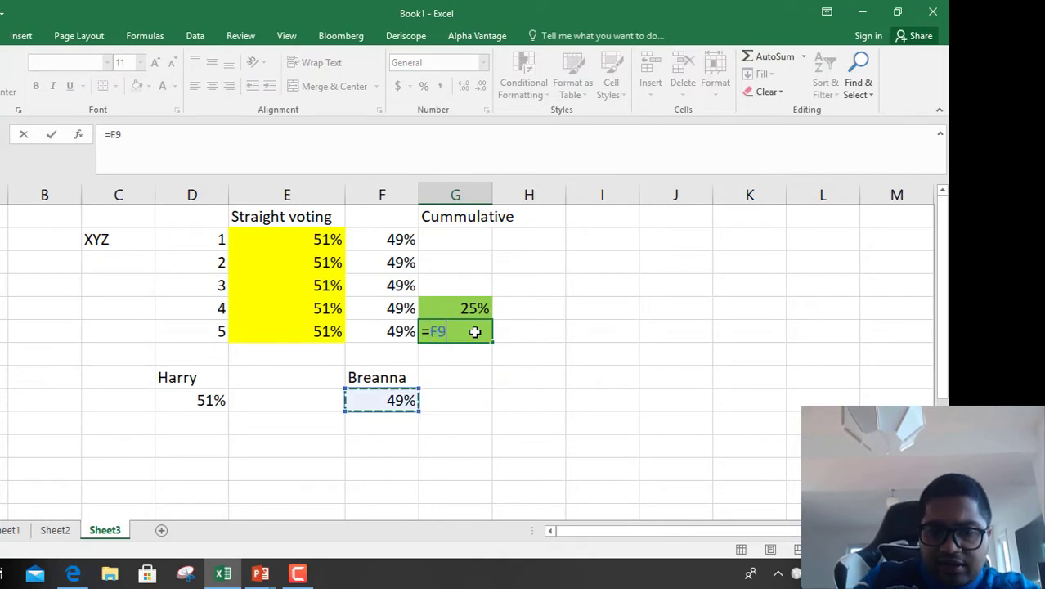
text(/2)
key(Return)
click(475, 331)
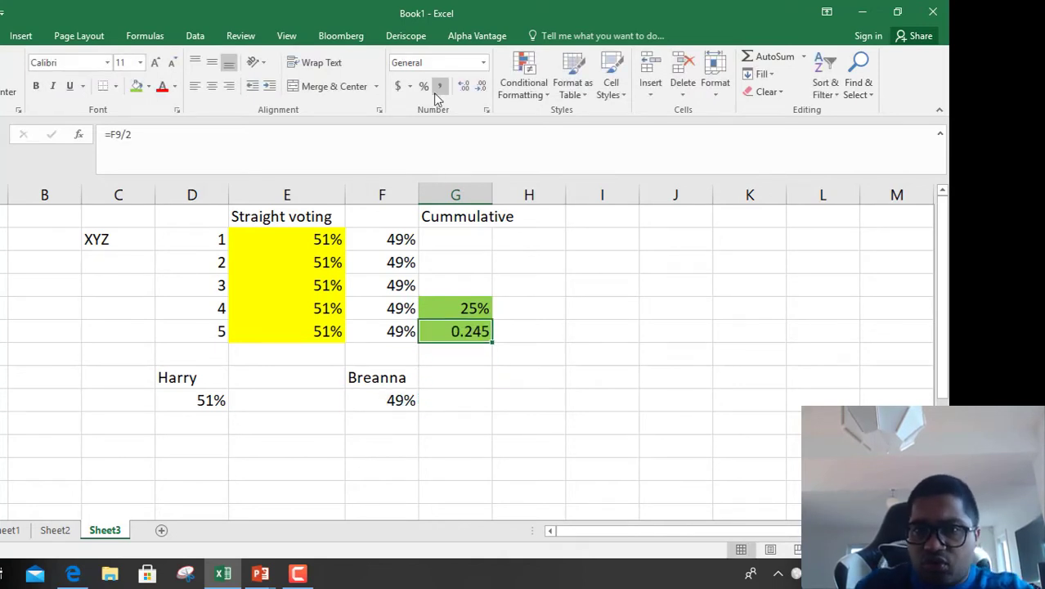
click(424, 87)
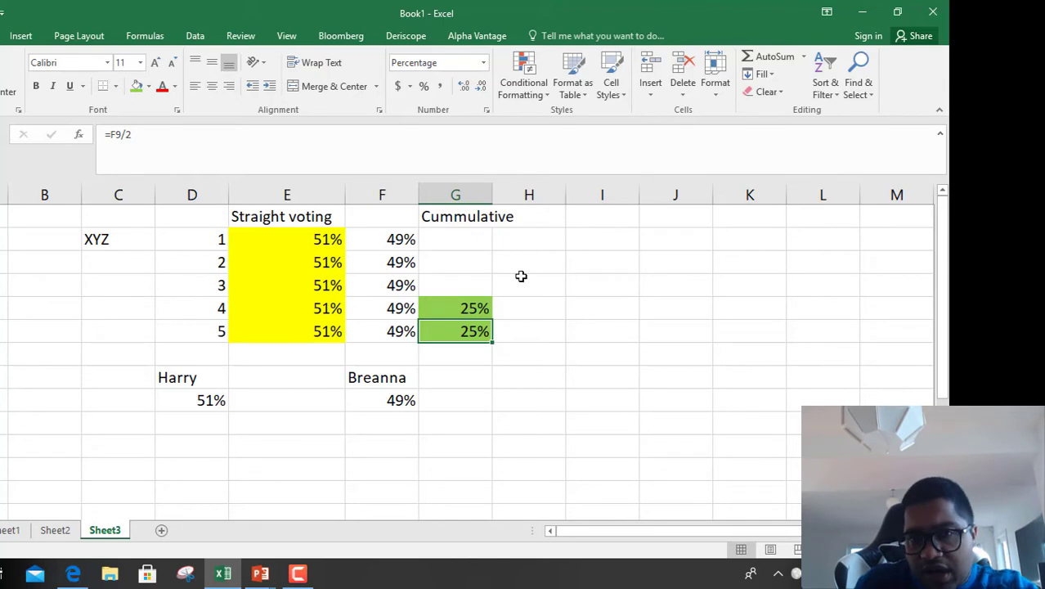
Enter =D9/5 in cell H2 to split the first person's share, format it as a percentage and fill it down to H6.
click(530, 238)
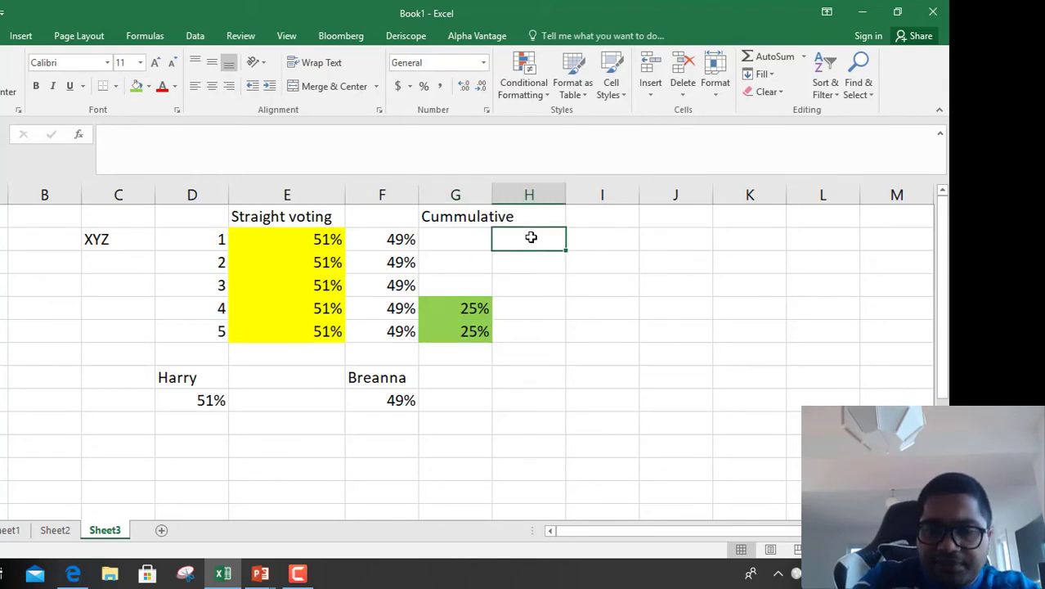
text(=)
click(204, 397)
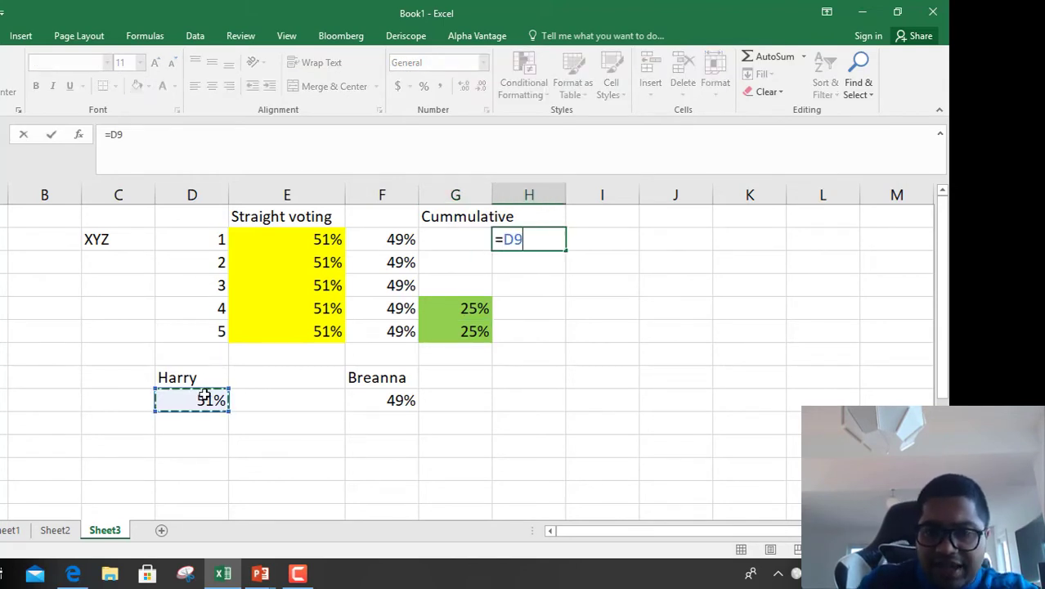
text(/)
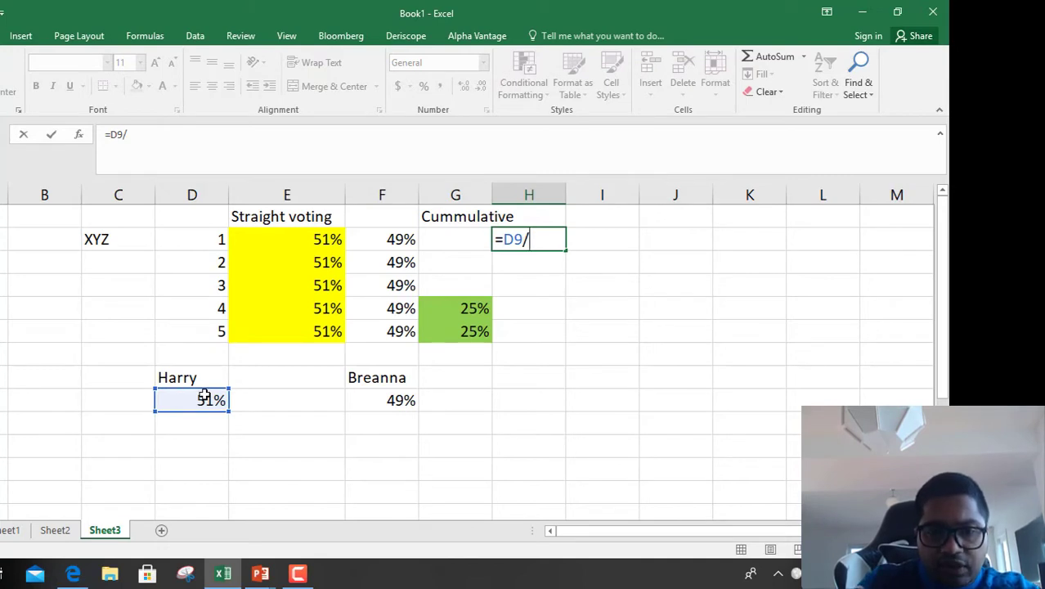
text(5)
key(Return)
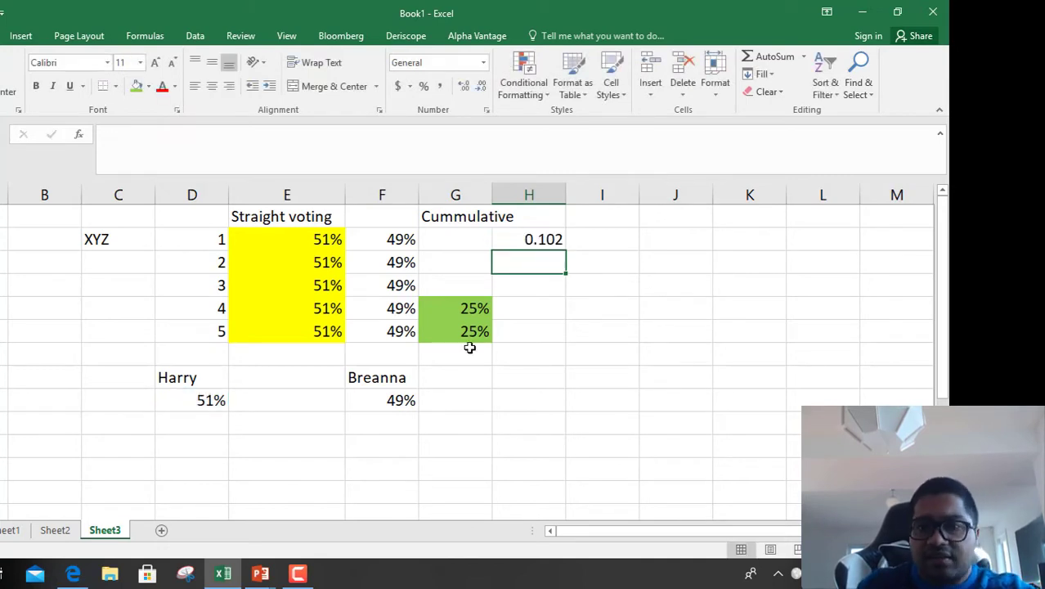
click(538, 237)
click(423, 88)
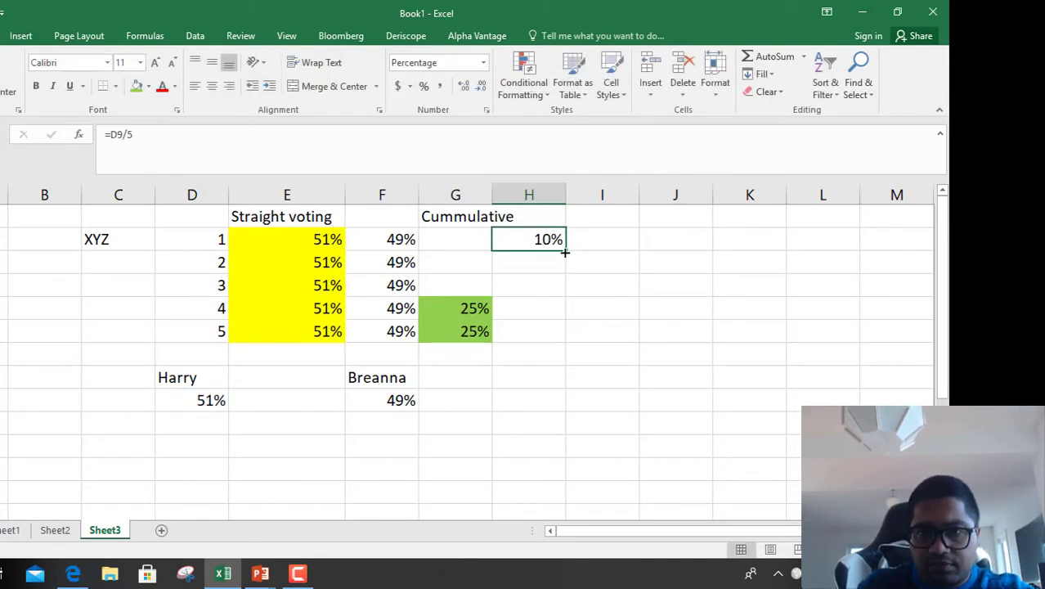
drag(564, 252, 564, 342)
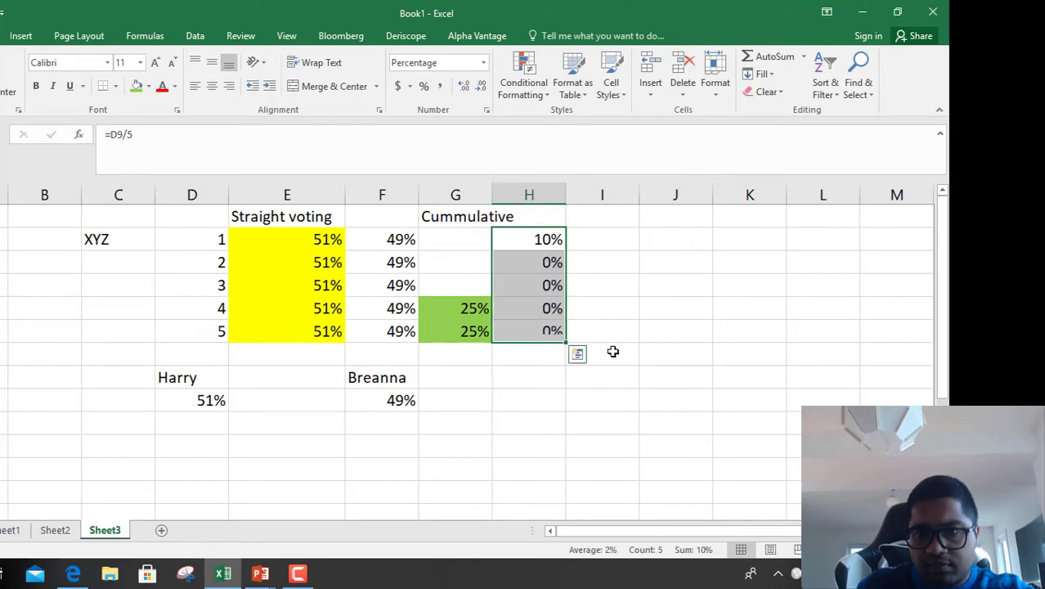
Replace the formula in H3 with =H2 and fill it down to H6.
click(545, 256)
text(=)
key(Up)
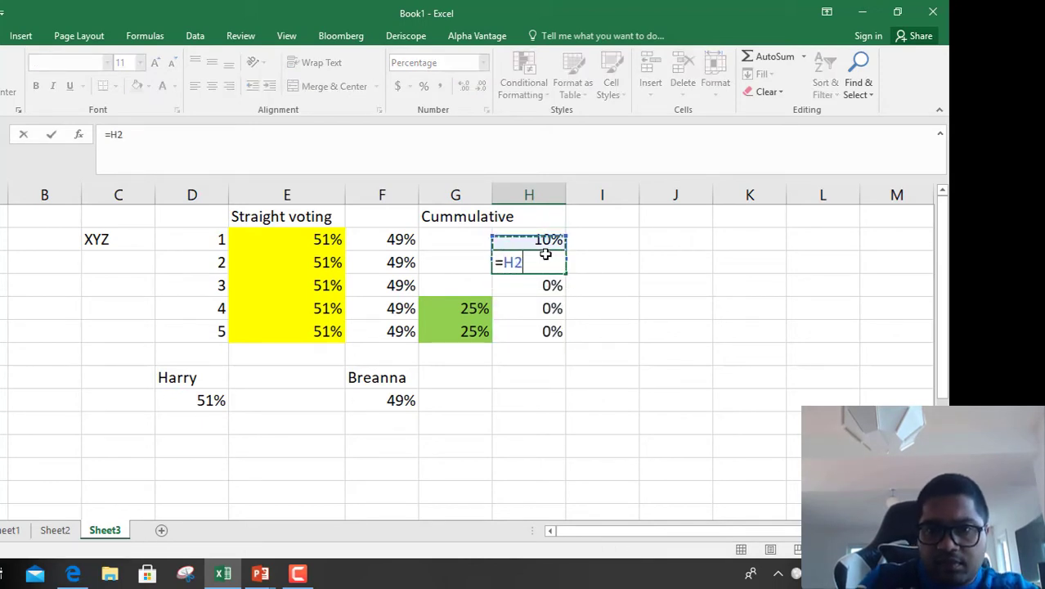
key(Return)
click(546, 260)
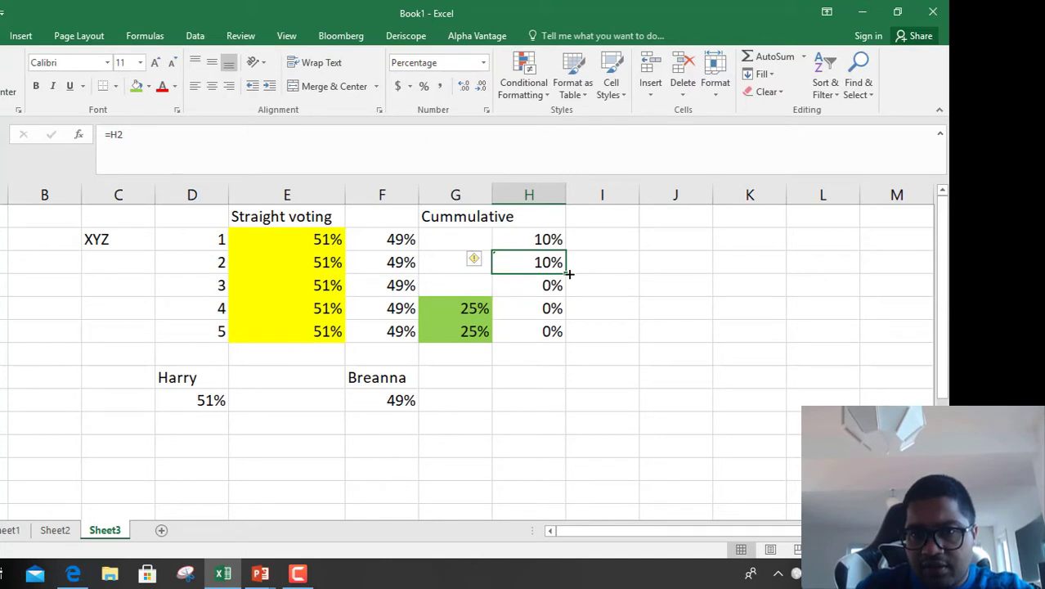
drag(569, 274, 568, 337)
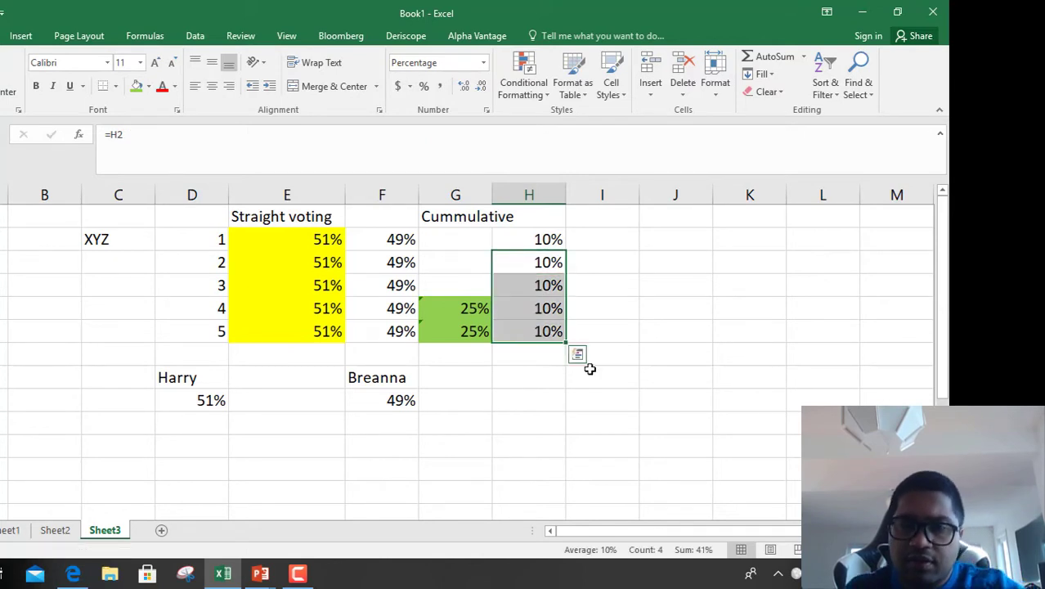
click(568, 381)
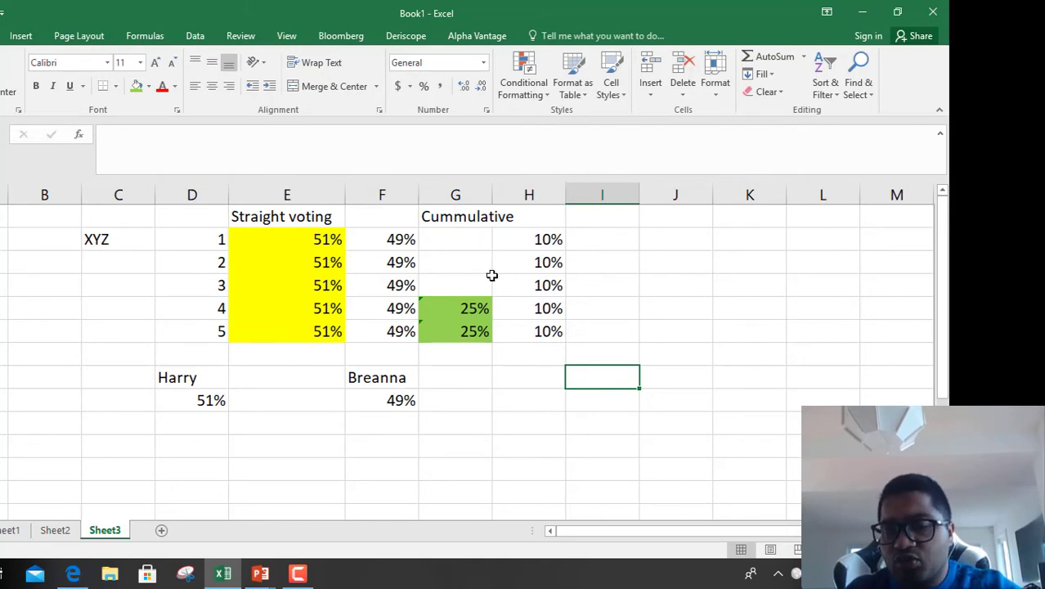
Fill the first person's cumulative voting shares for positions 1 to 3, cells H2:H4, with green.
click(460, 243)
drag(462, 258, 457, 278)
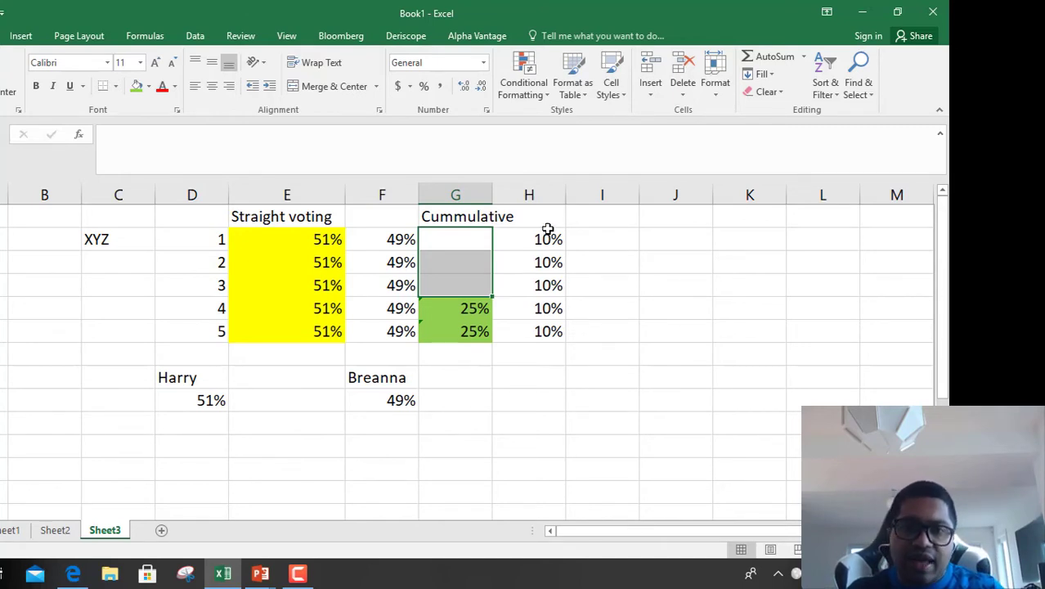
drag(543, 237, 543, 283)
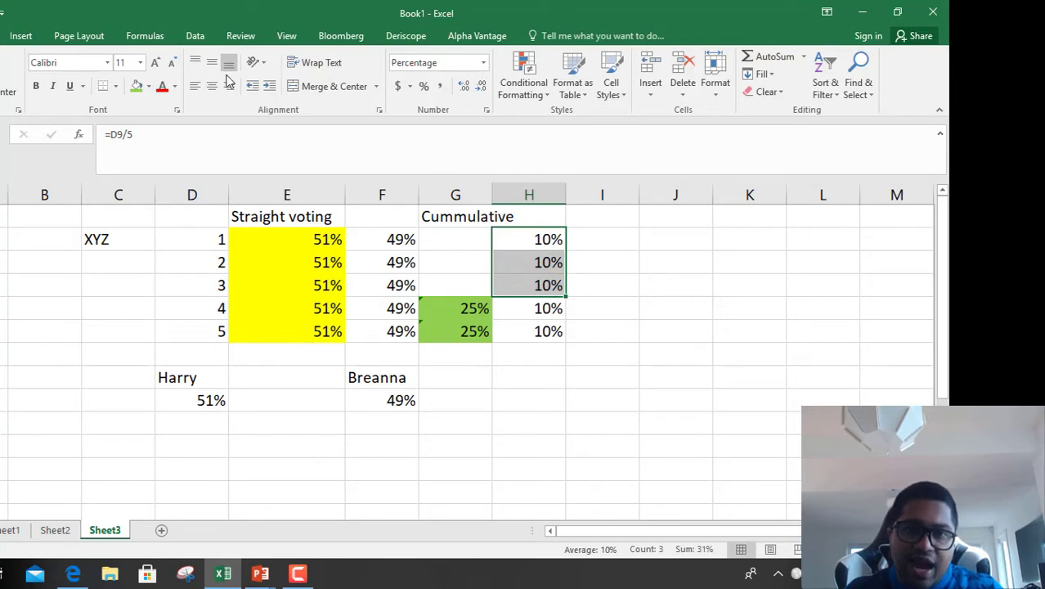
click(137, 86)
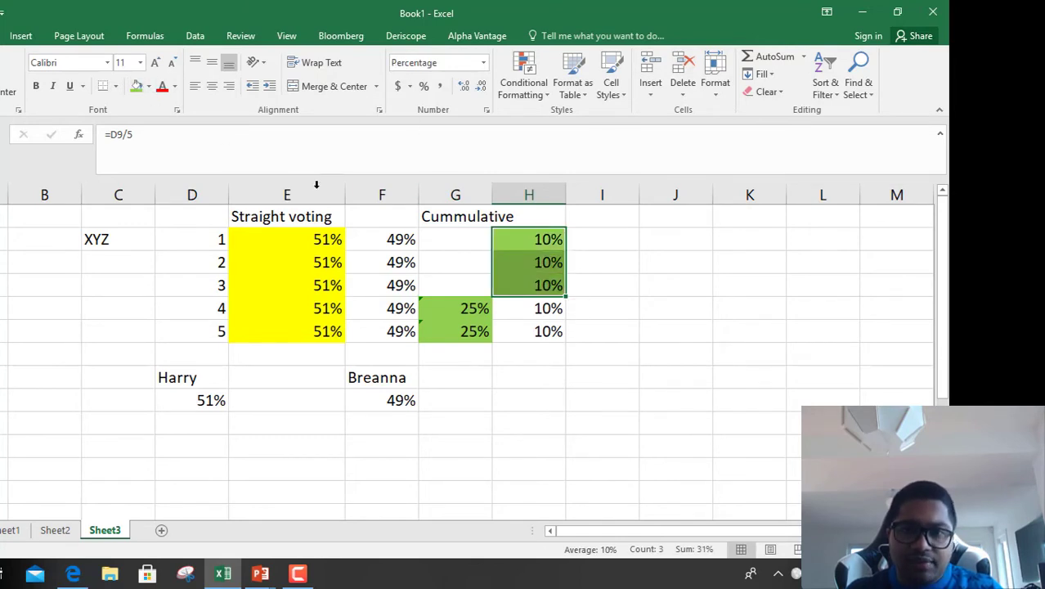
click(618, 439)
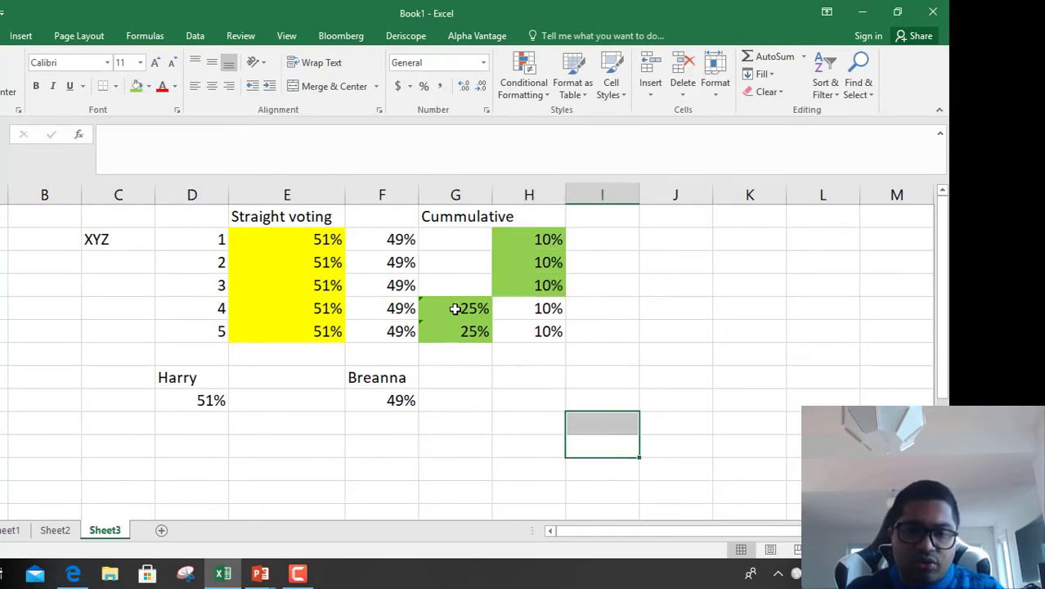
drag(455, 309, 455, 331)
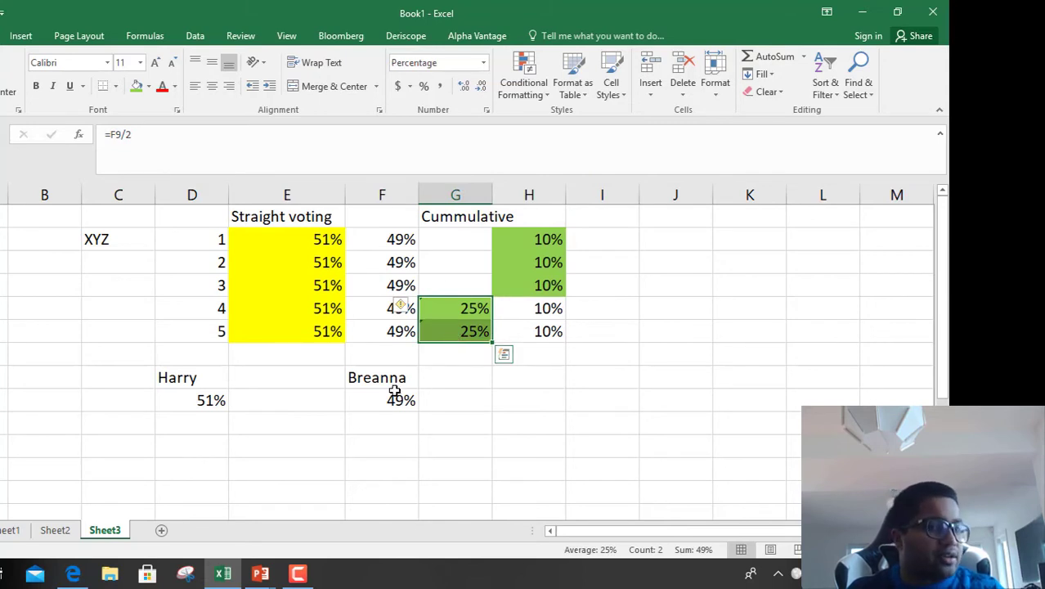
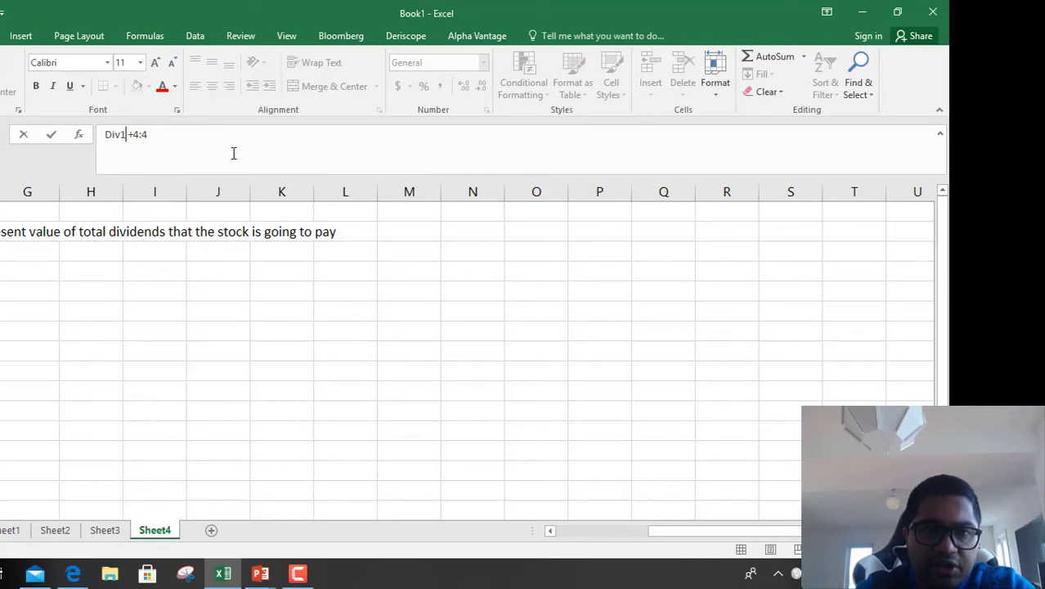
Edit the formula text beside "Value of stock" on Sheet4 to read "Div1 +Price in one year".
key(BackSpace)
key(BackSpace)
key(BackSpace)
text(o)
key(BackSpace)
text(Price in one year )
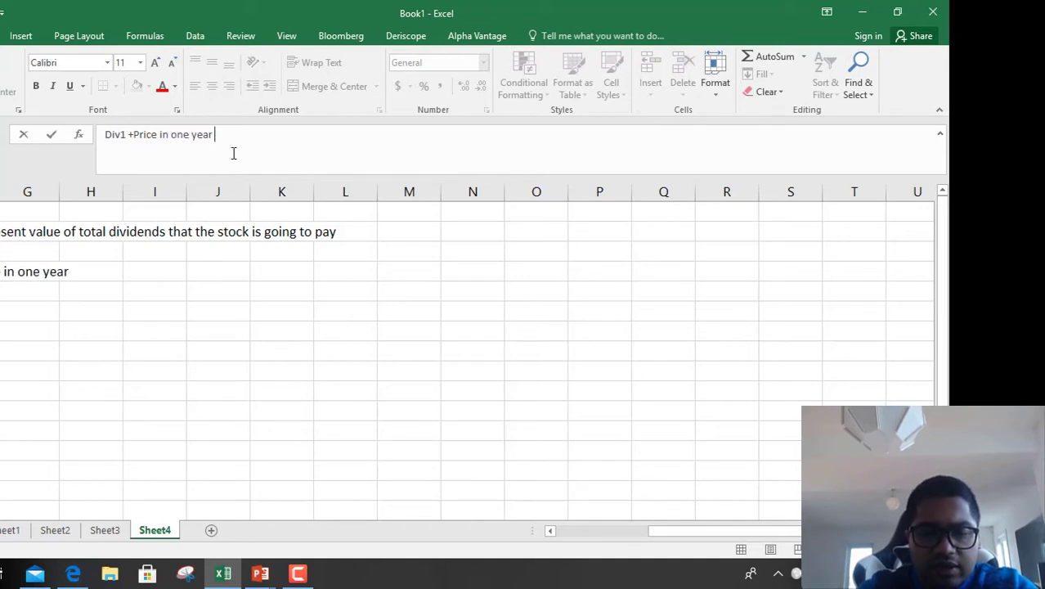
Enclose the dividend and price sum in parentheses and append "/ (1+re)" to the stock value formula text.
text())
click(104, 134)
text(()
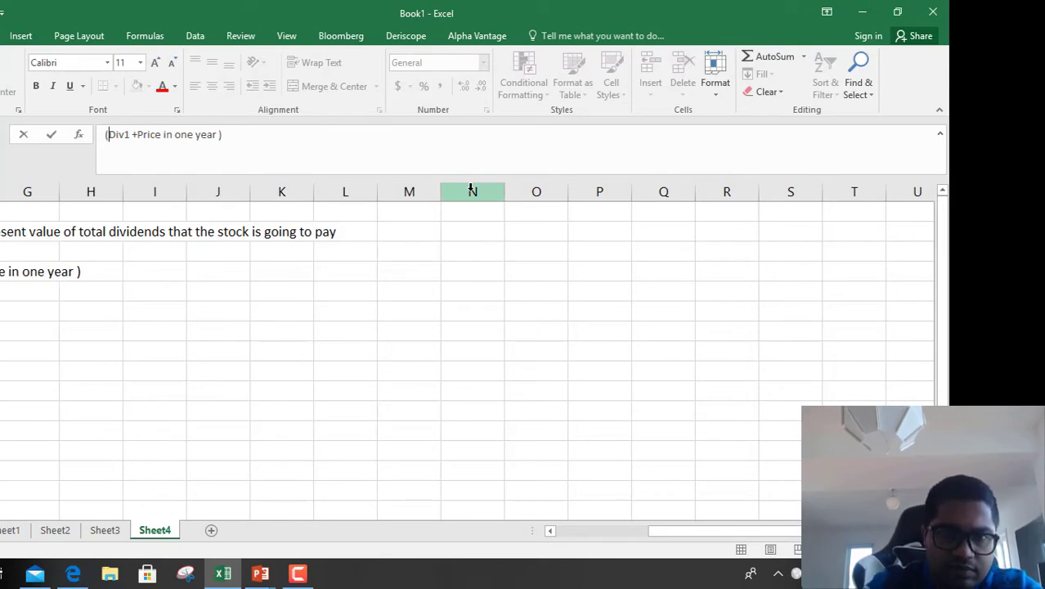
click(243, 132)
text(/ (1)
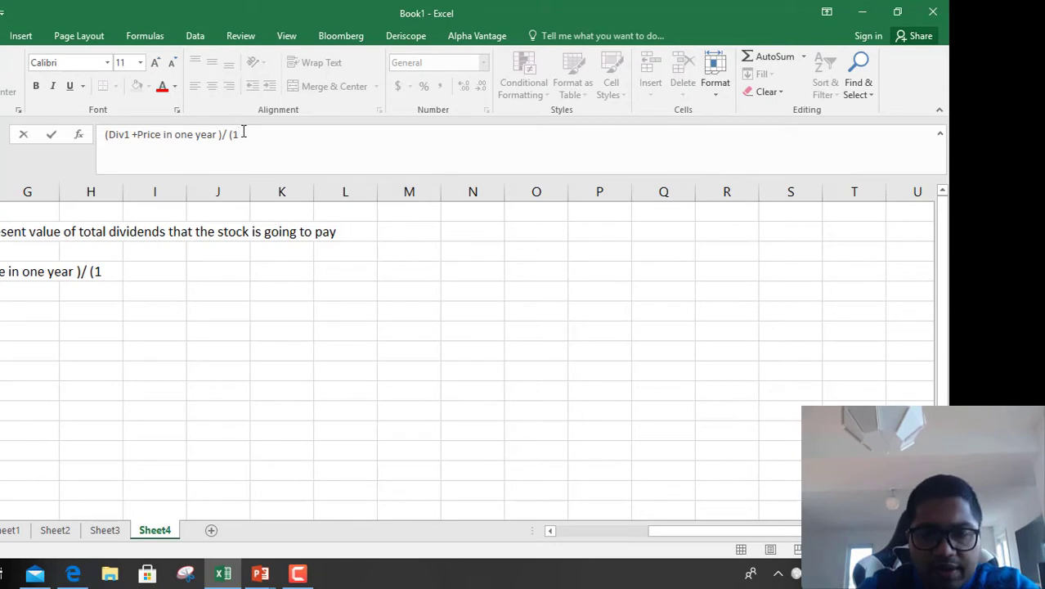
text(+re))
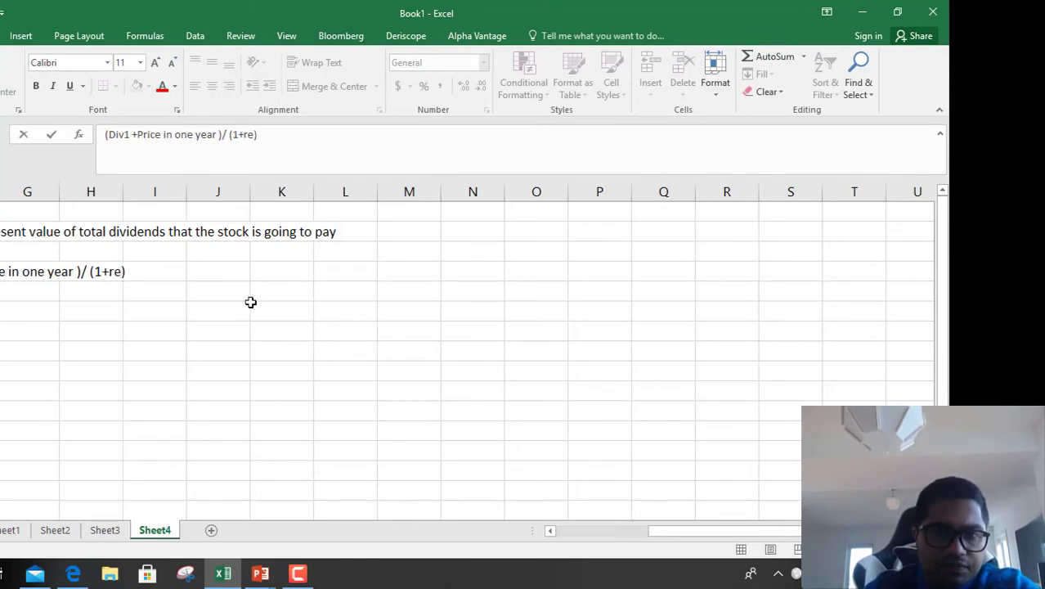
click(217, 354)
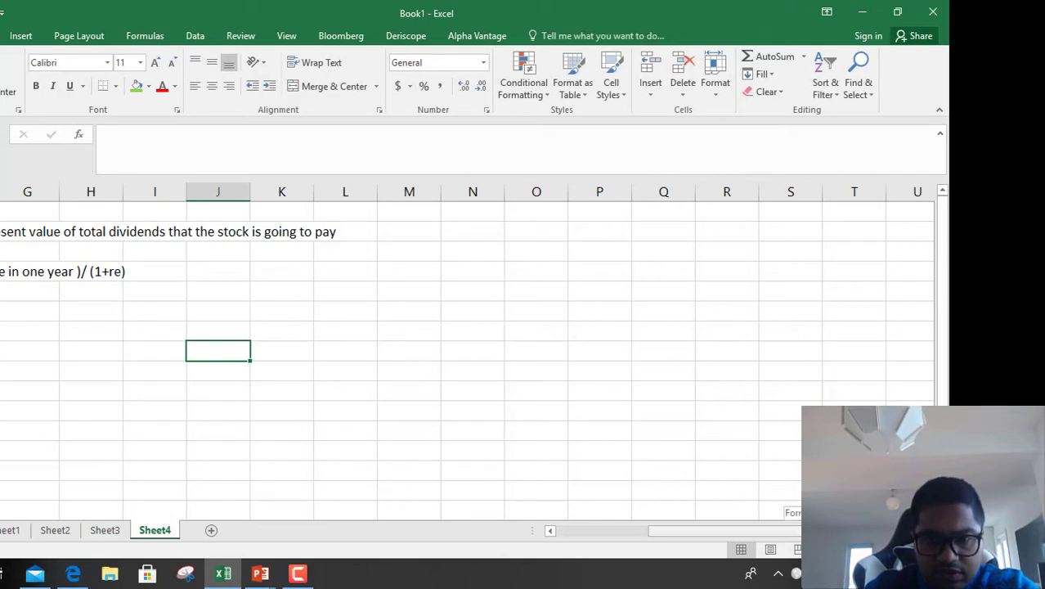
Enter the note "re is required rate of return on the stock" in column F, two rows below the formula text.
drag(720, 531, 624, 531)
click(286, 311)
text(re)
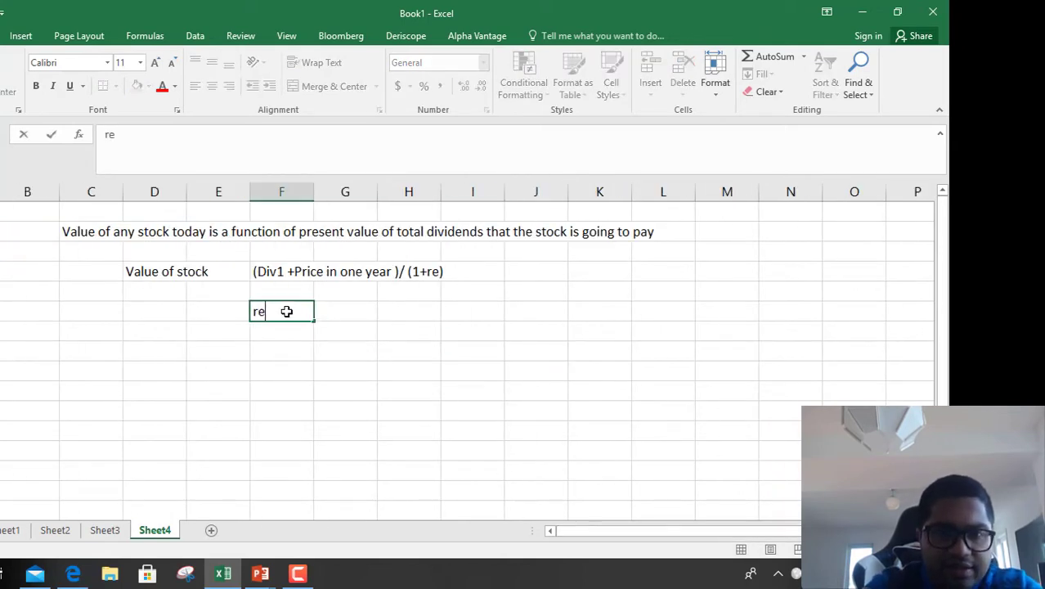
text( is req)
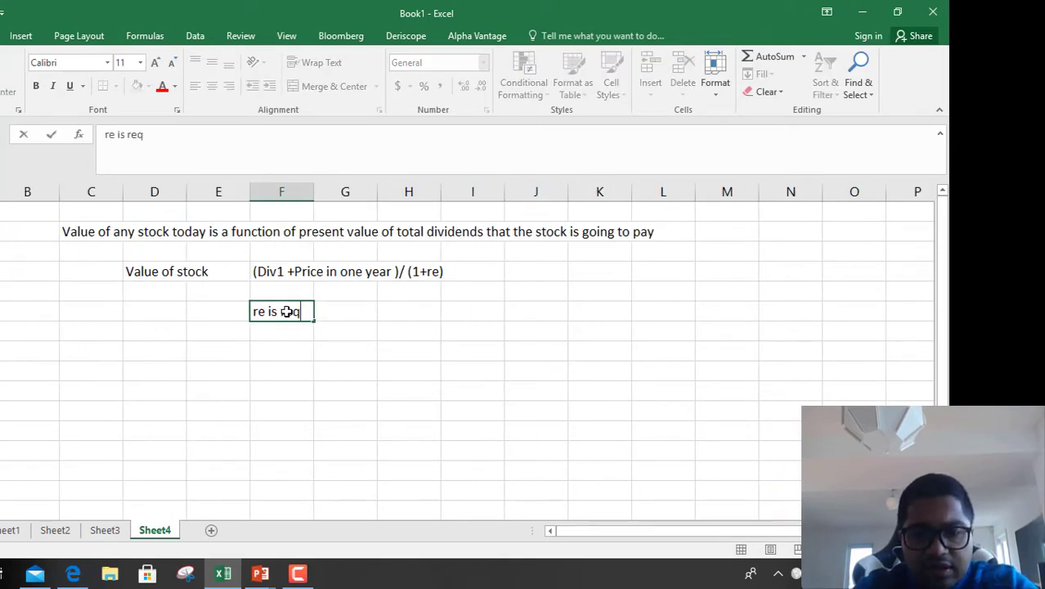
text(uired rat)
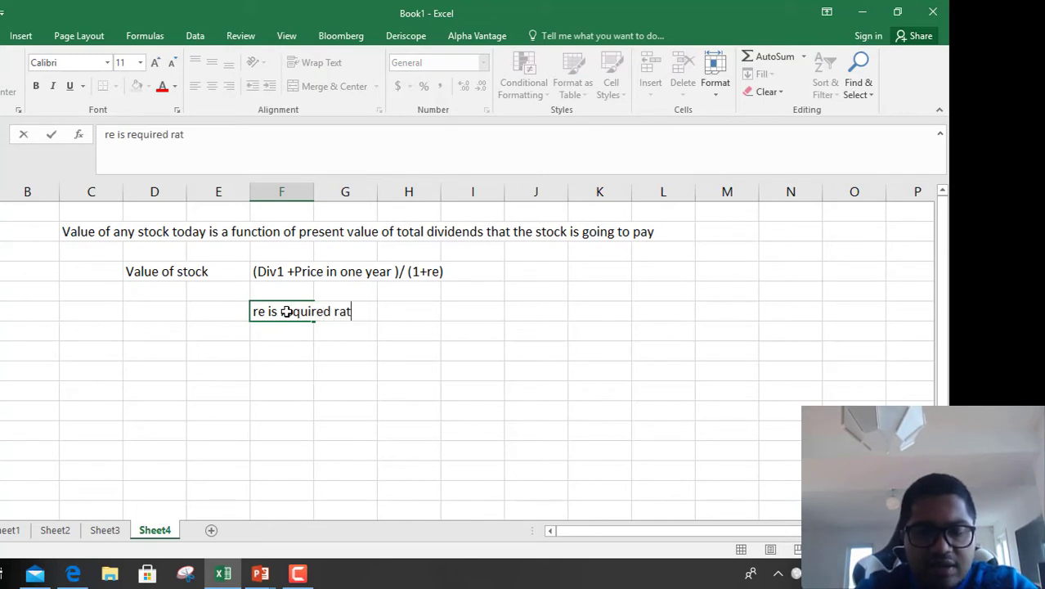
text(e of ret)
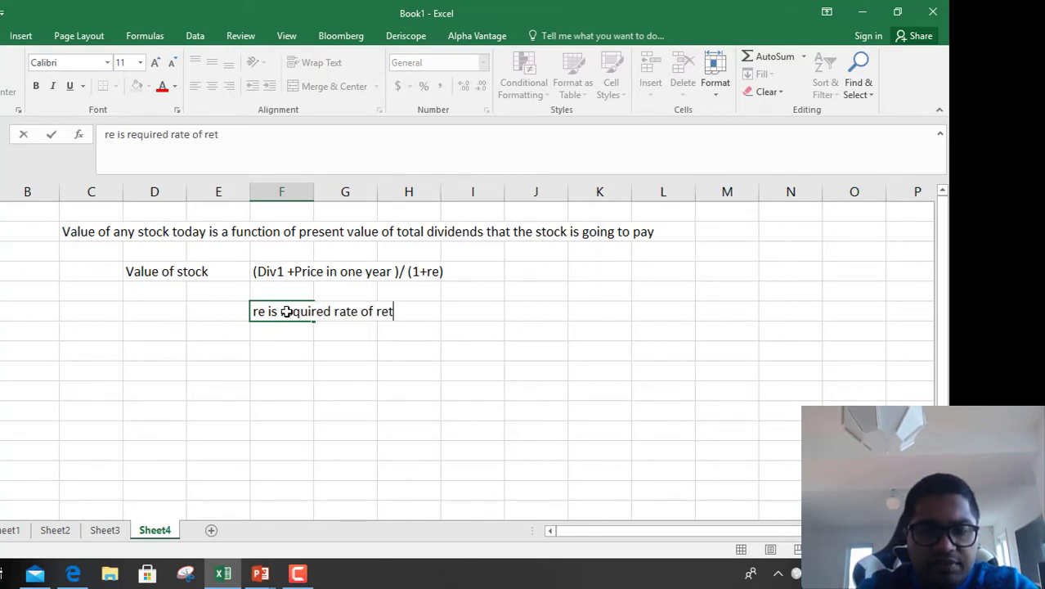
text(urn on the )
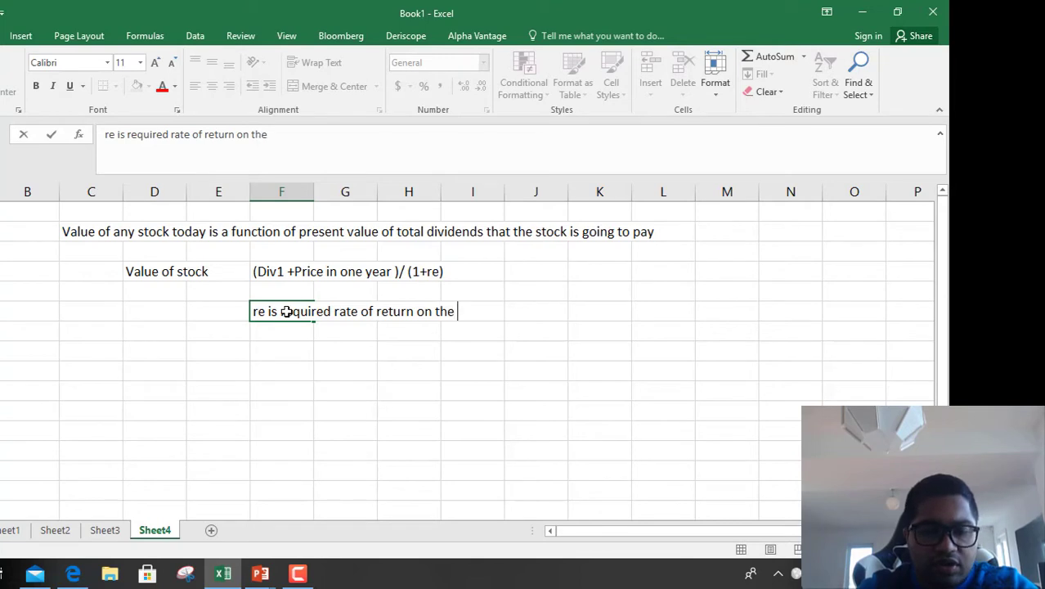
text(stock)
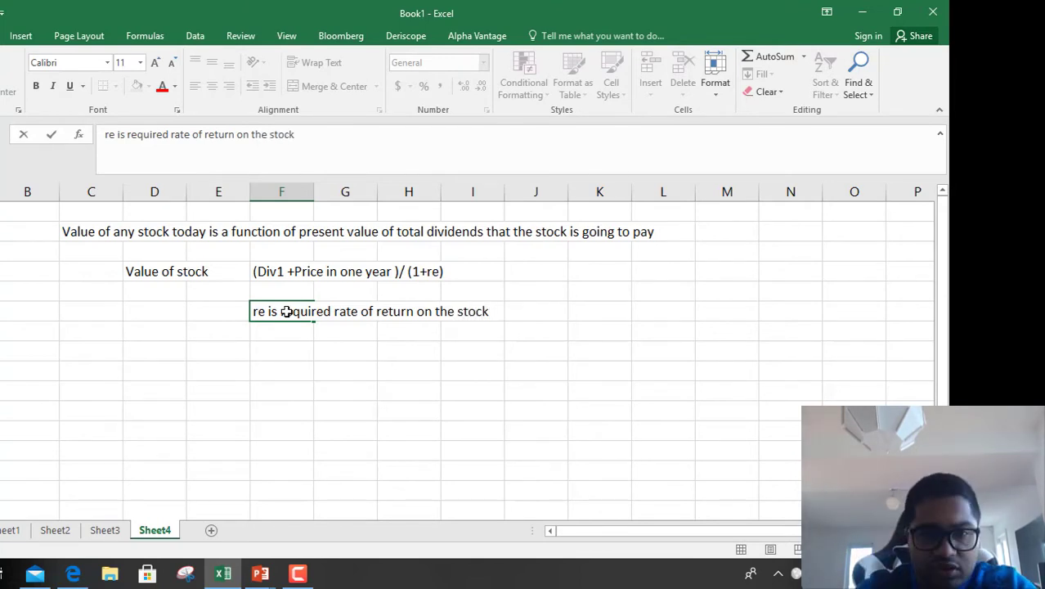
key(Return)
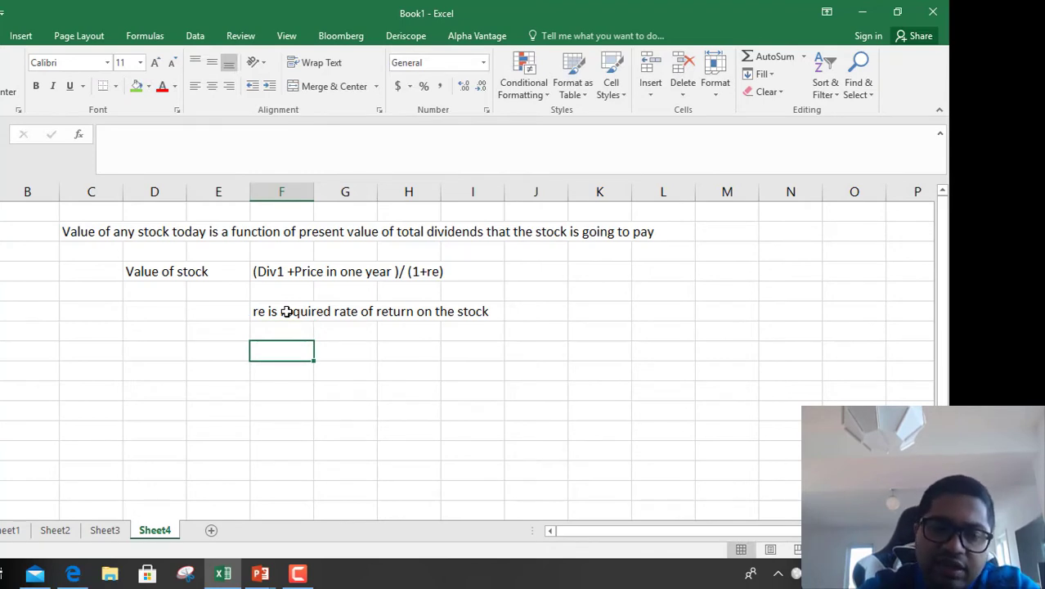
Enter the label "Re" in column F below the note and "Risk free rate + Risk premium" beside it in column G.
text(r)
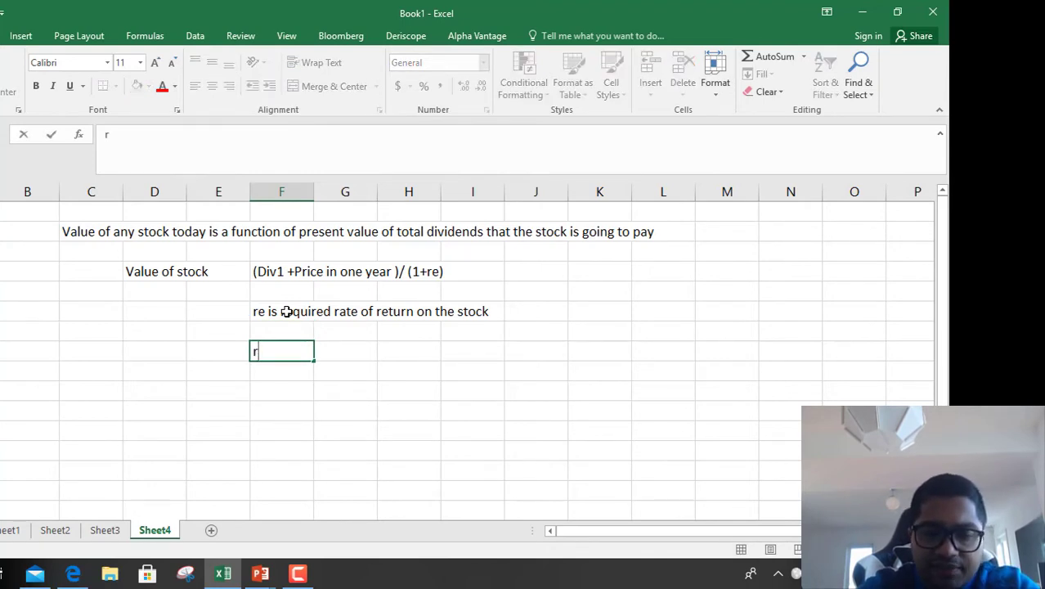
text(Re)
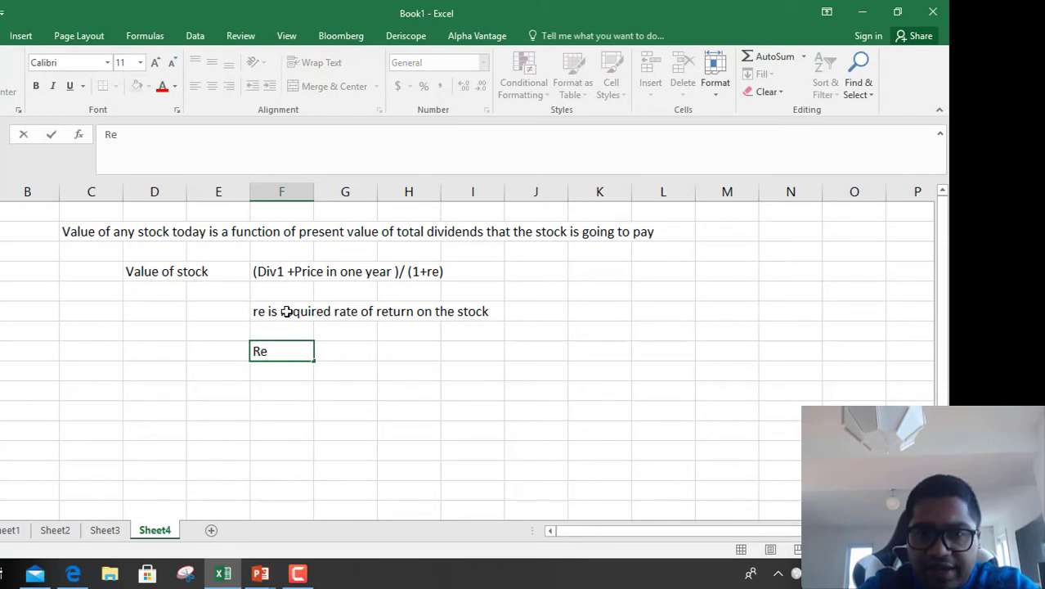
key(Tab)
text(Risk )
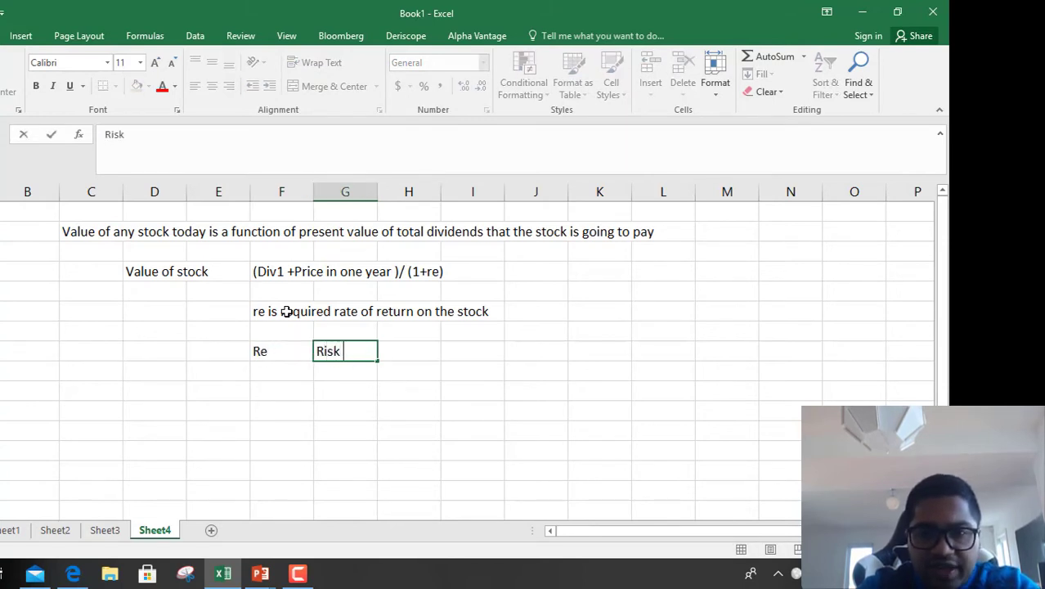
text(free ra)
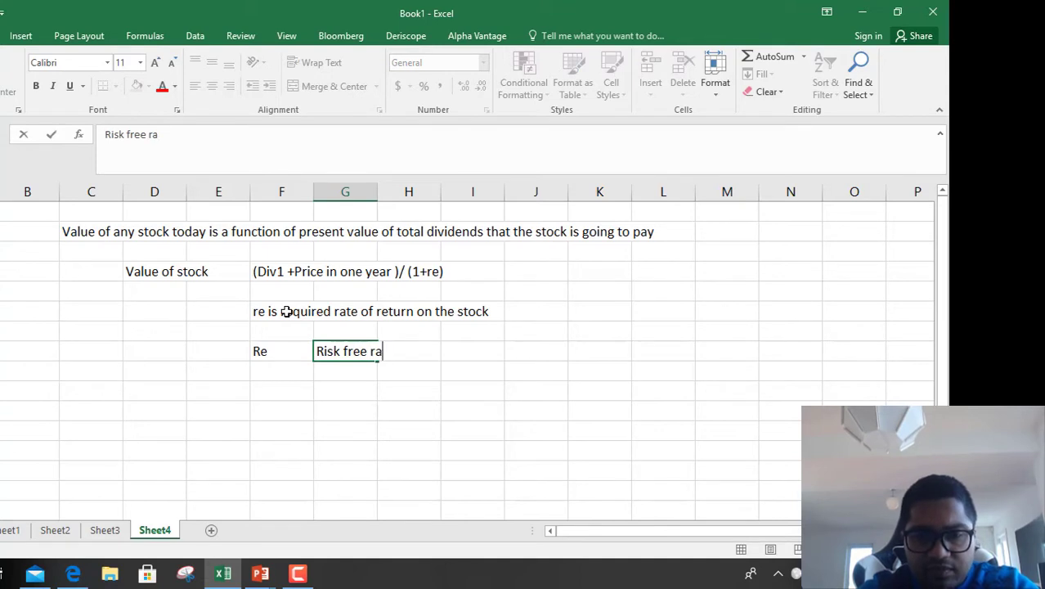
text(te + Ris)
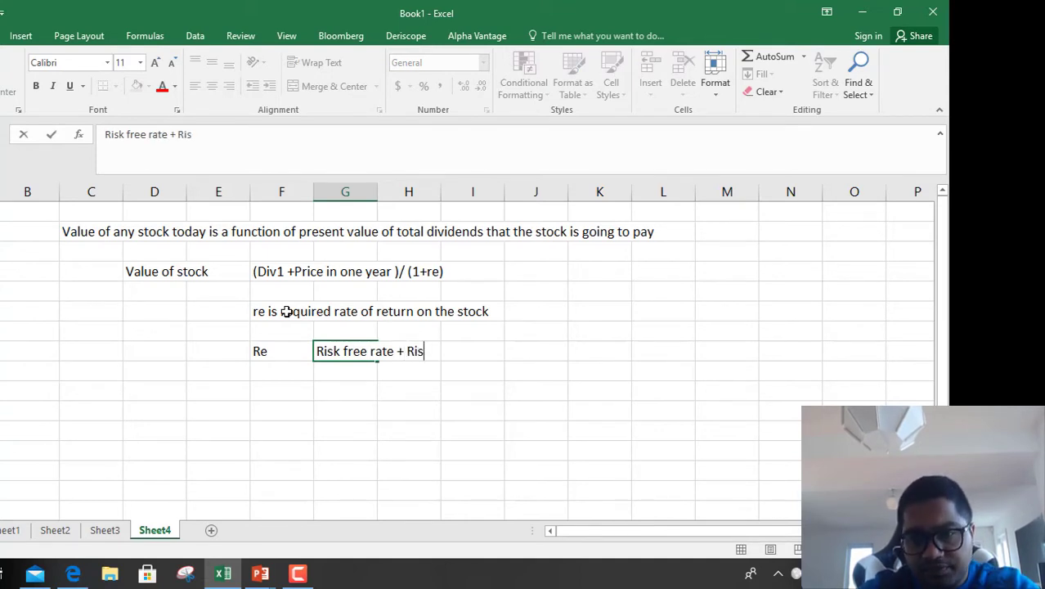
text(k pre)
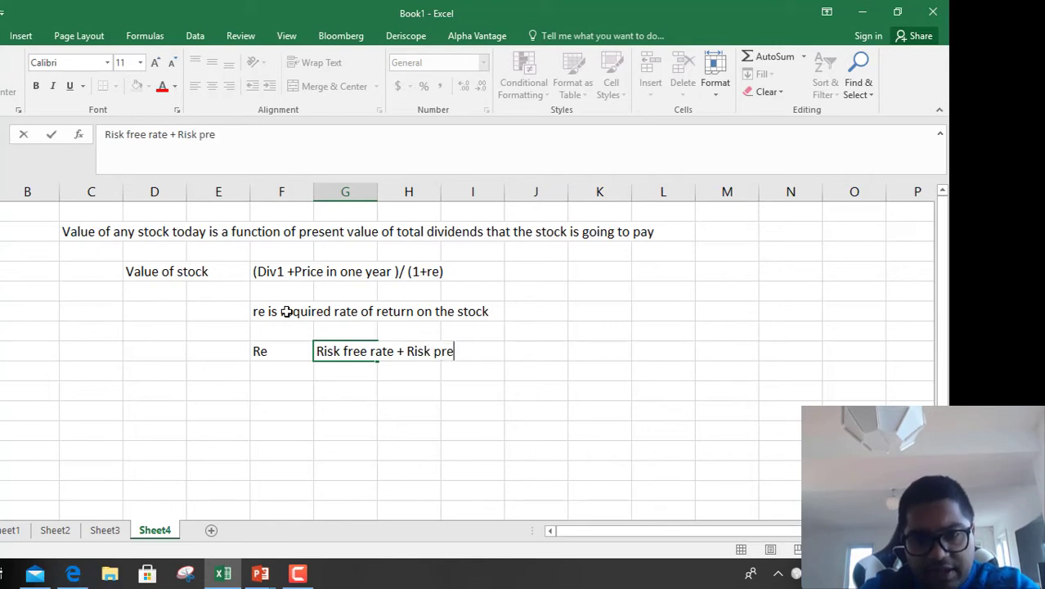
text(mium)
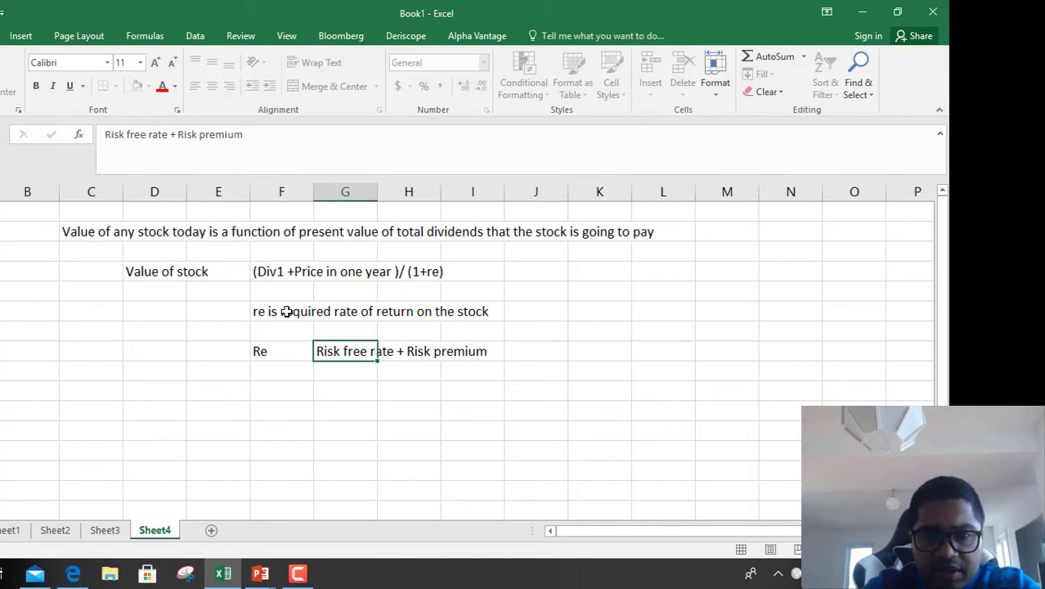
key(Return)
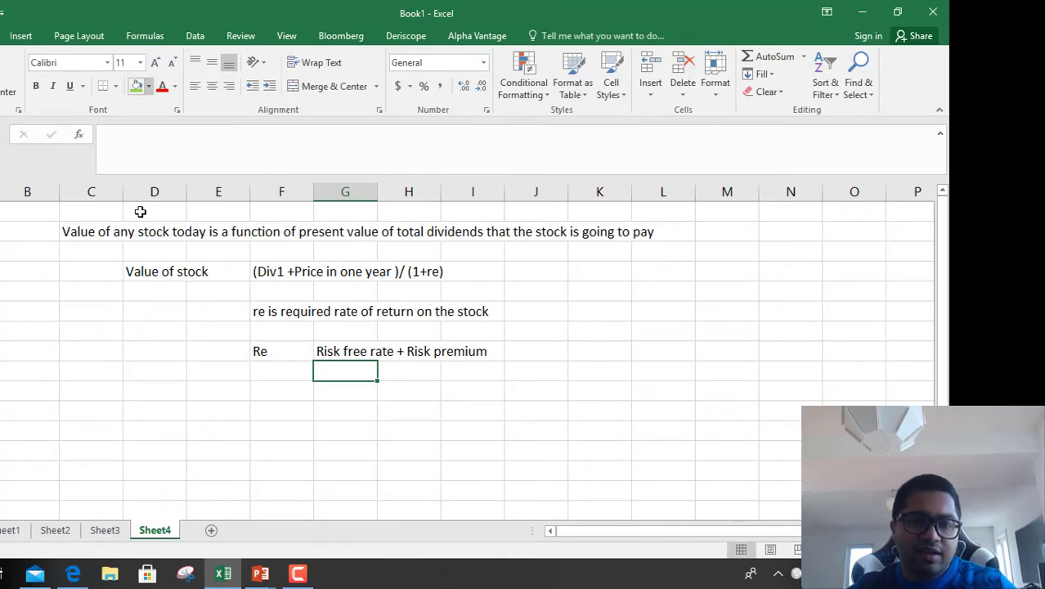
Widen column D slightly and select an empty cell in it, two rows below the Re line.
drag(188, 190, 221, 189)
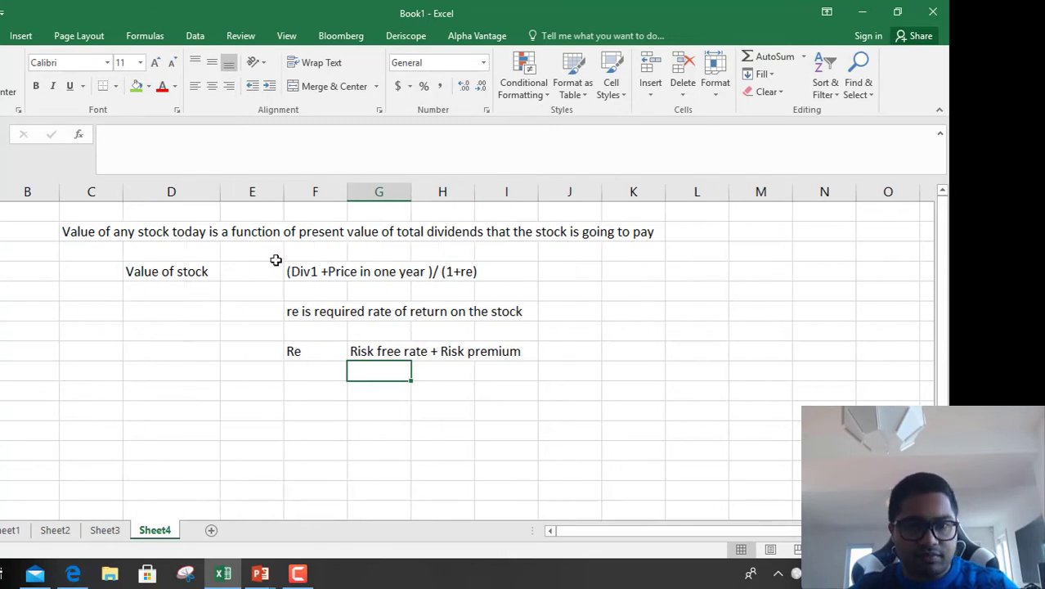
click(180, 390)
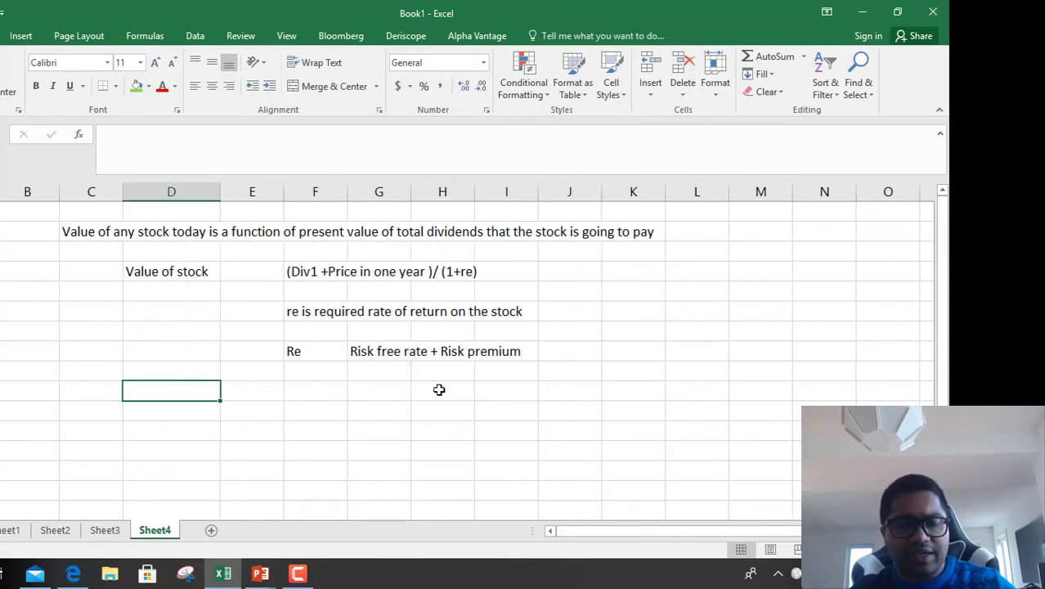
Switch to the browser's Yahoo Finance page for Toronto-Dominion Bank (TD.TO) and examine its summary statistics.
key(alt+Tab)
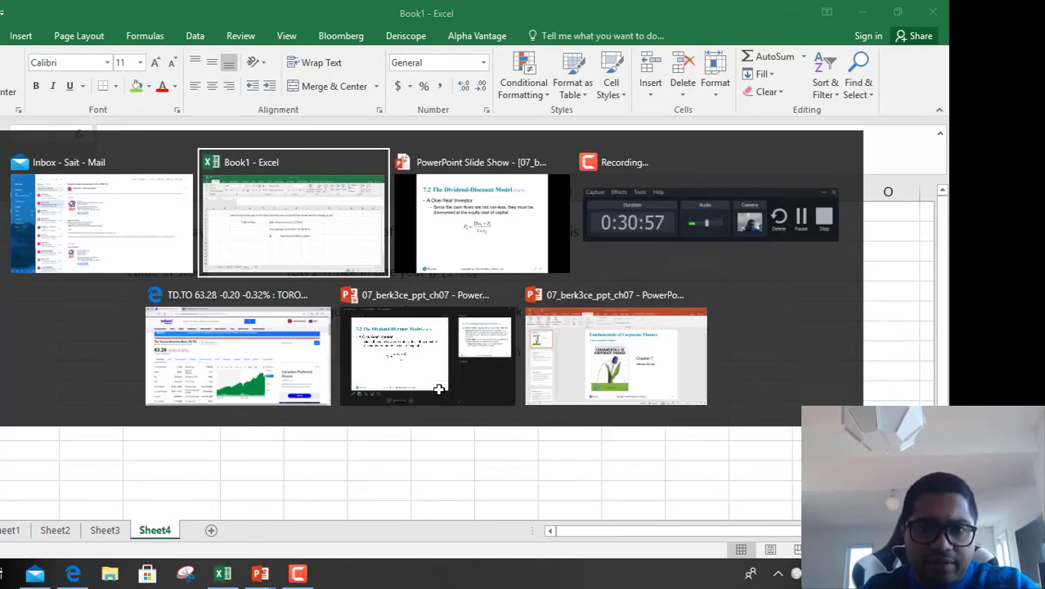
key(Tab)
key(Tab)
key(Tab)
scroll(149, 377, up, 3)
scroll(150, 377, down, 2)
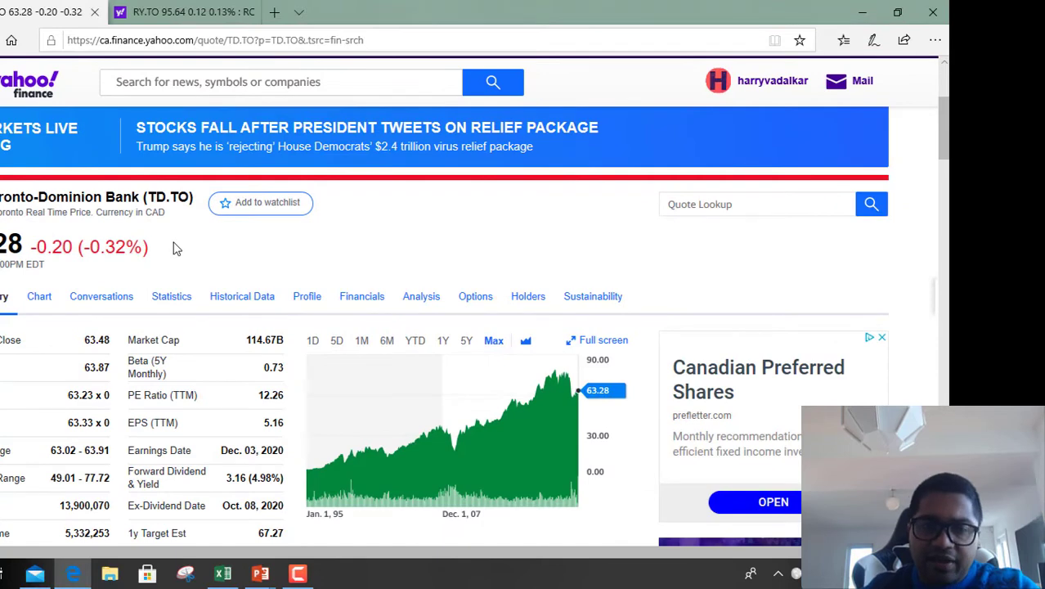
scroll(129, 249, down, 1)
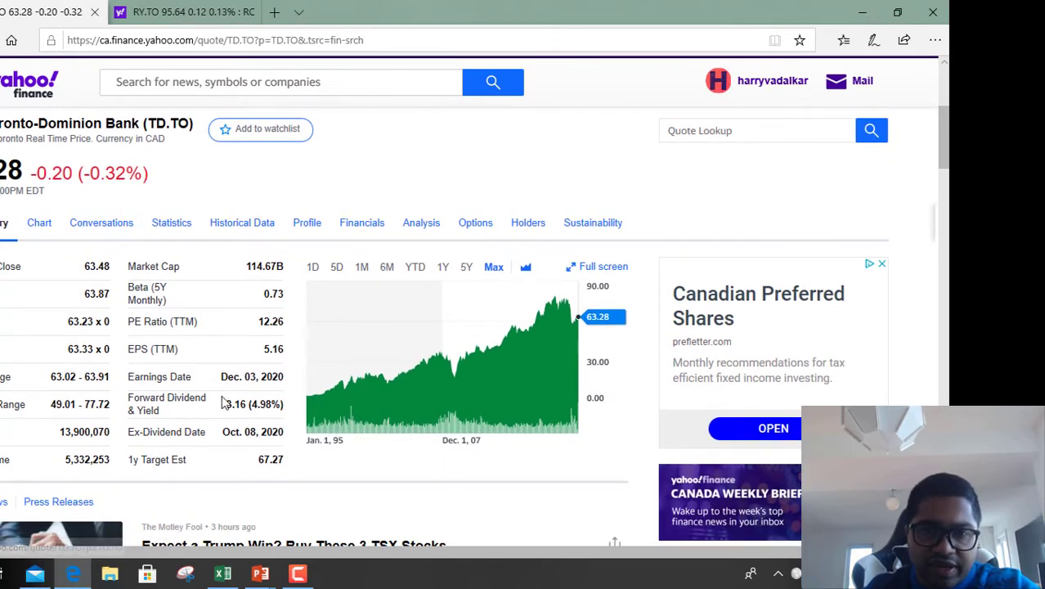
scroll(306, 462, down, 1)
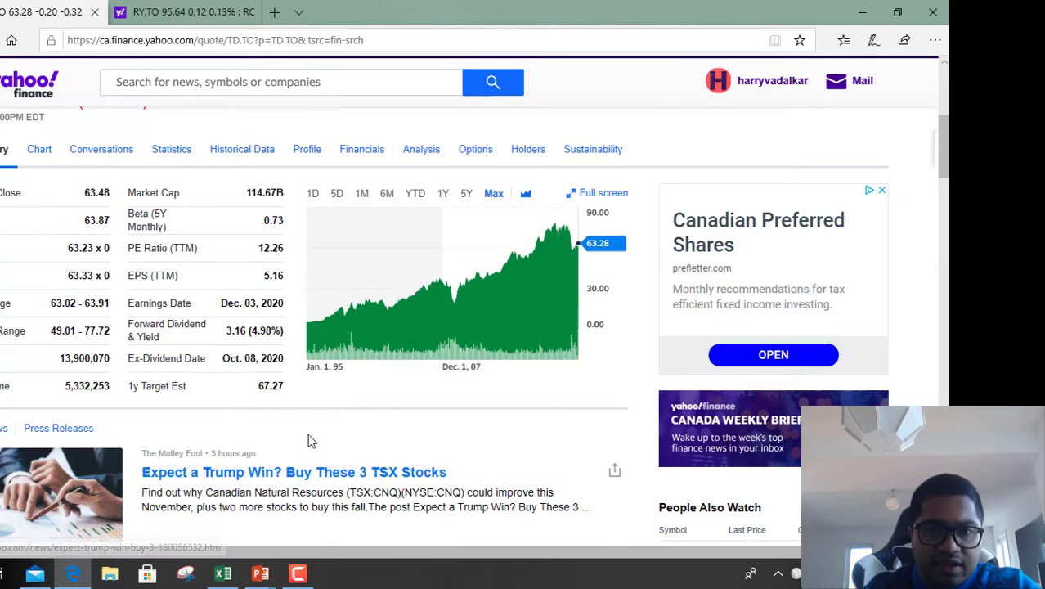
Check TD.TO's forward dividend and one-year target estimate, and return to the Book1 workbook in Excel.
drag(226, 343, 250, 344)
click(252, 376)
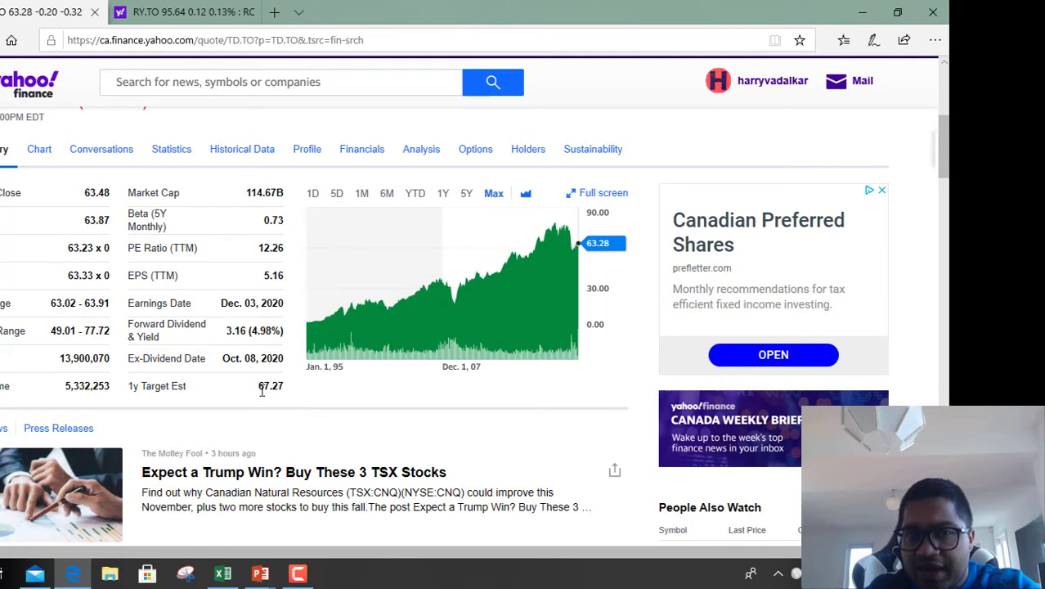
drag(260, 395, 293, 405)
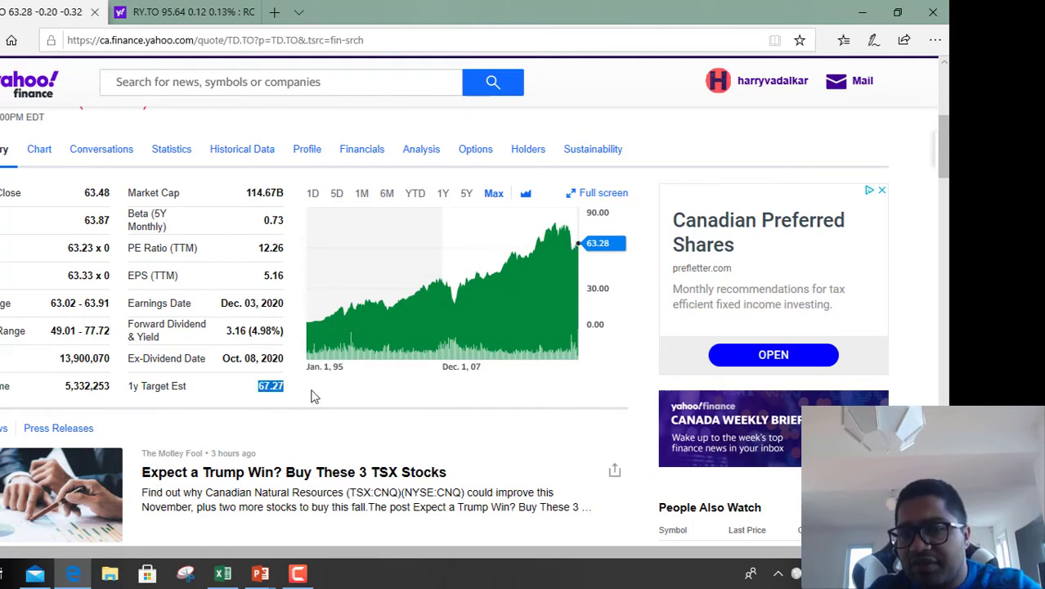
key(alt+Tab)
key(alt+Tab)
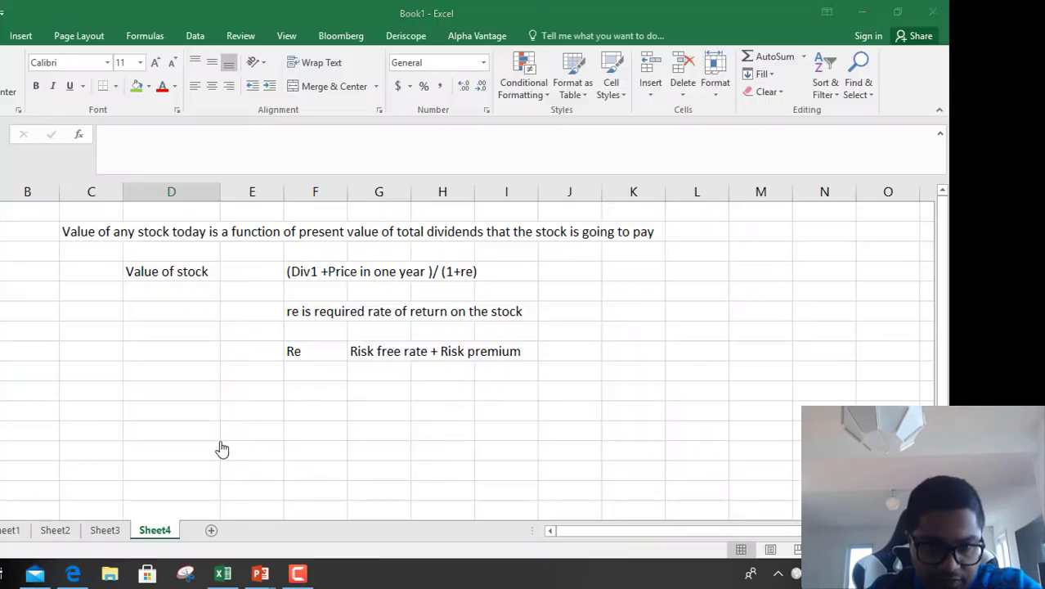
Add the label "Div 1" in column F two rows below Re and enter TD.TO's forward dividend, 3.16, beside it.
click(302, 391)
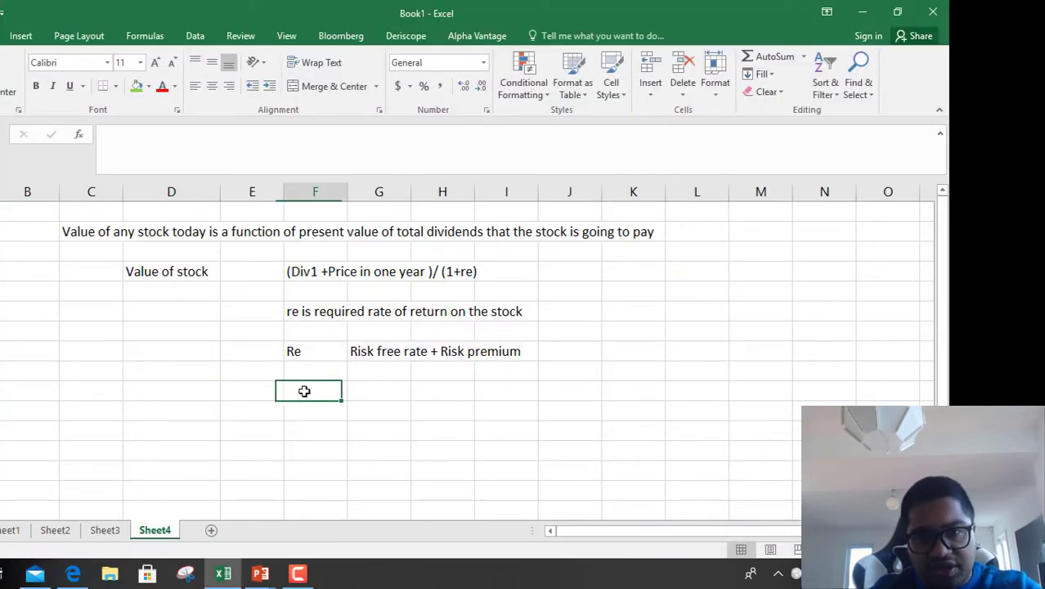
text(Div 1)
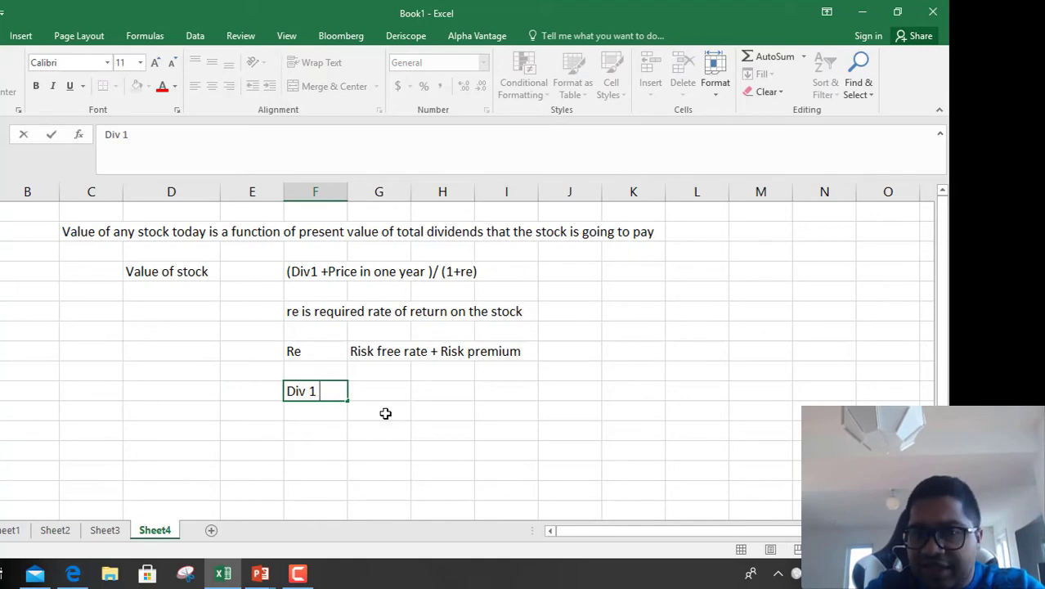
key(Tab)
key(alt+Tab)
key(alt+Tab)
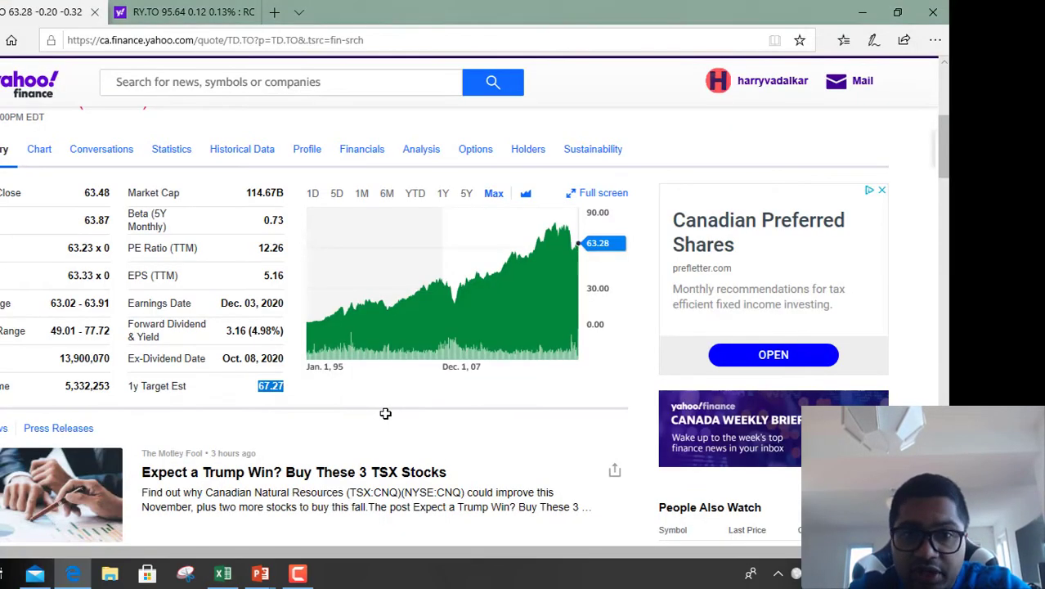
key(alt+Tab)
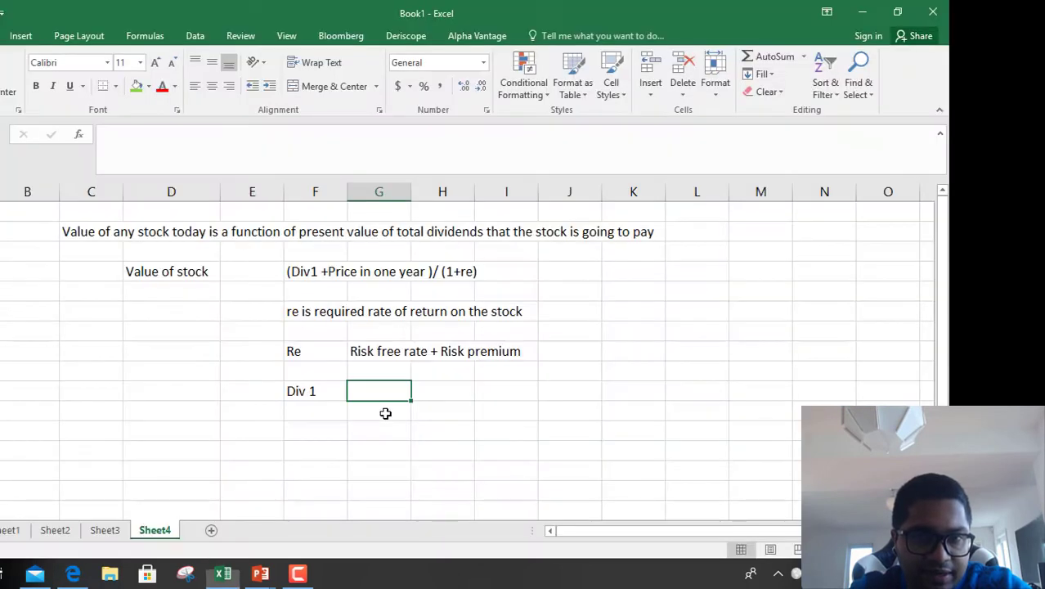
text(3.16)
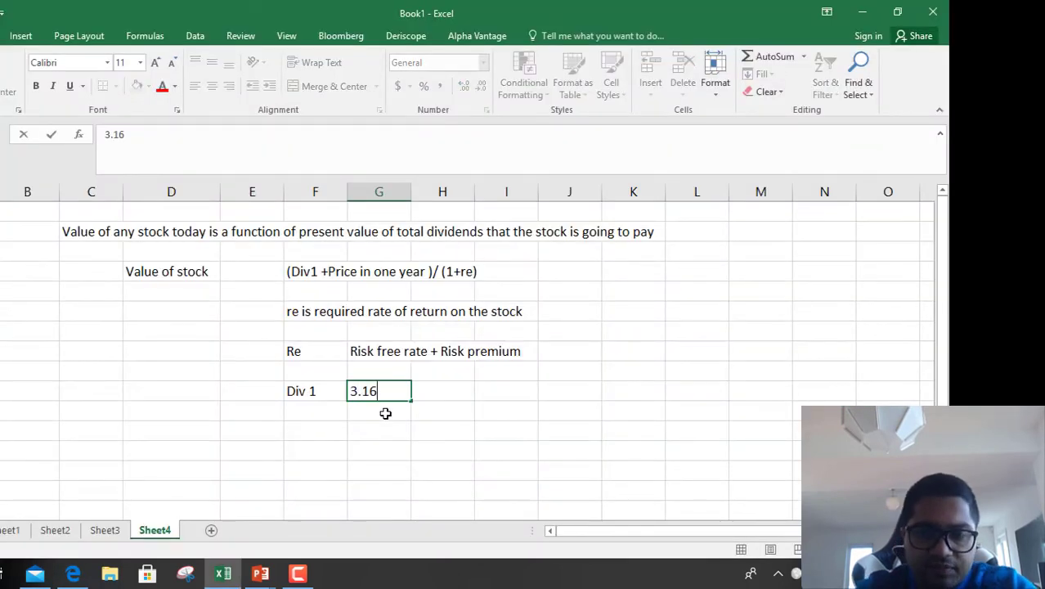
key(Return)
Add the label "P1" below Div 1 and enter TD.TO's one-year target estimate from Yahoo Finance, 67.27, beside it.
key(Left)
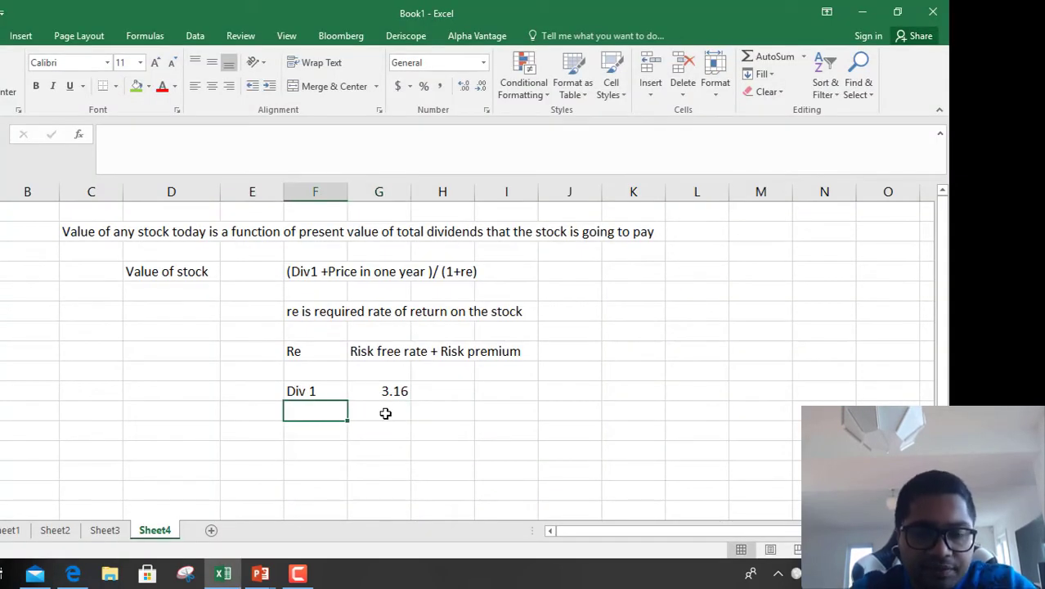
text(P1)
key(Tab)
key(alt+Tab)
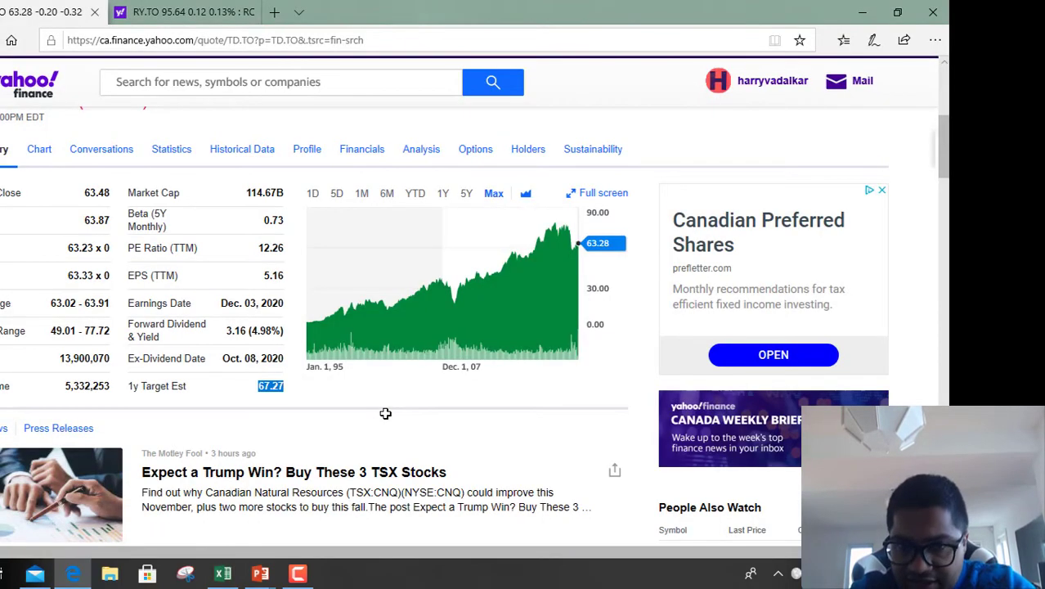
key(alt+Tab)
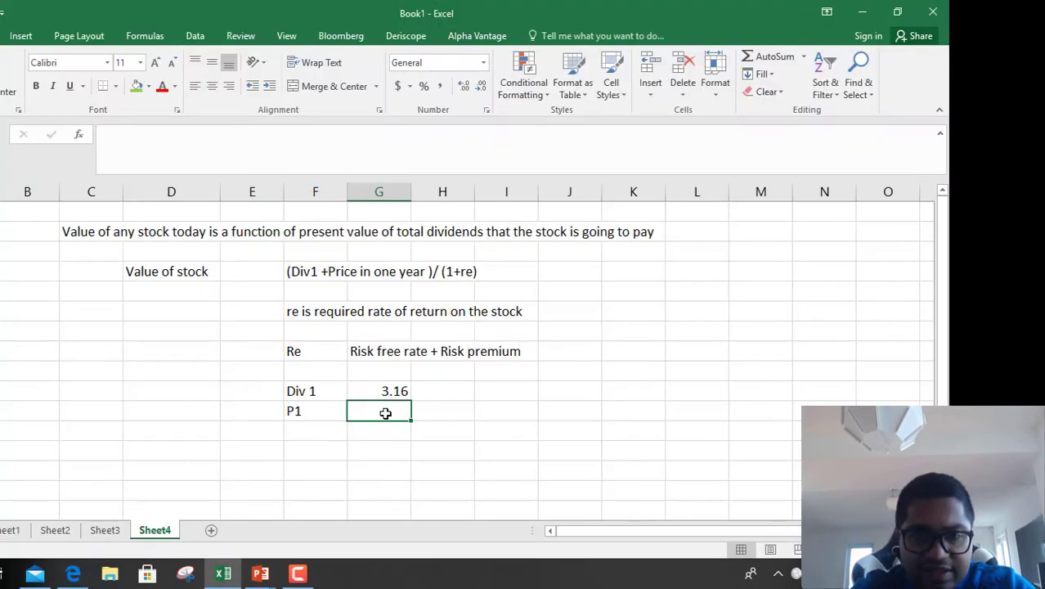
text(75)
key(BackSpace)
key(BackSpace)
text(67.)
key(alt+Tab)
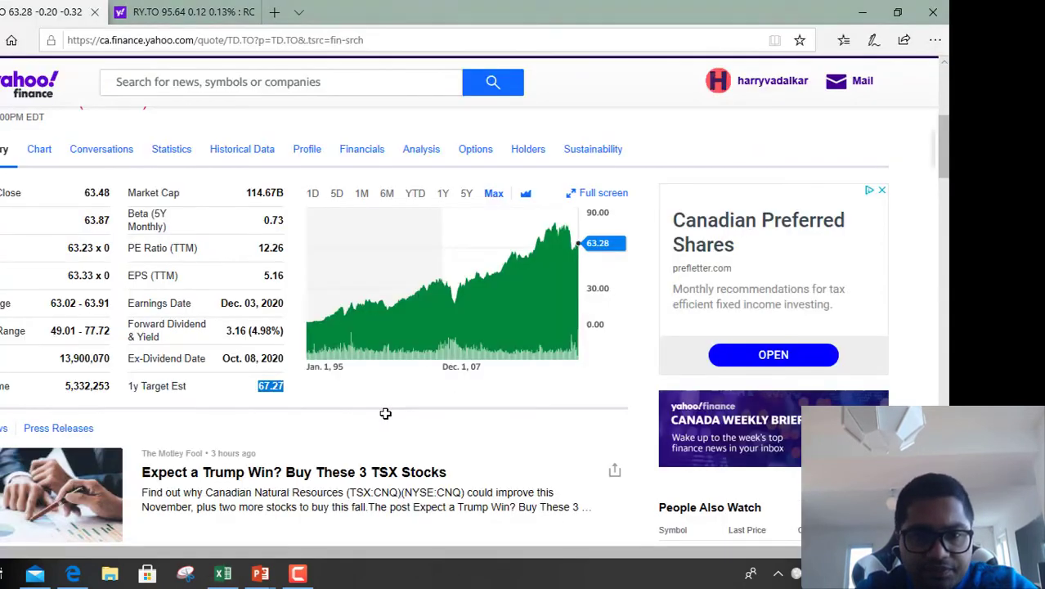
key(alt+Tab)
text(27)
key(Return)
Add the label "RE" below P1 in column F and enter "2% + 4%" beside it in column G.
key(Left)
key(Left)
key(Left)
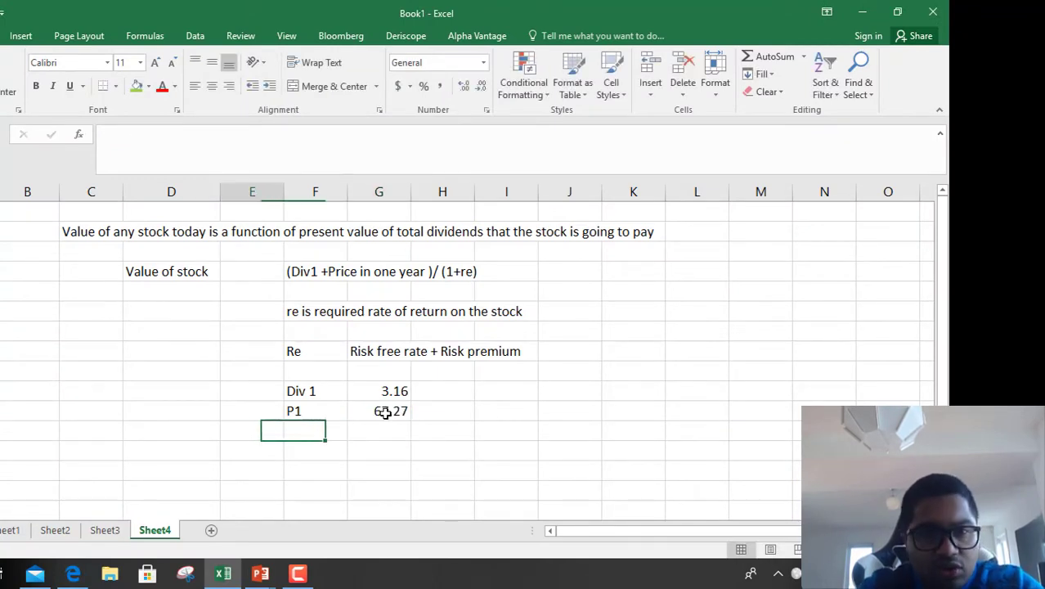
key(Up)
key(Up)
key(Up)
key(Up)
key(Down)
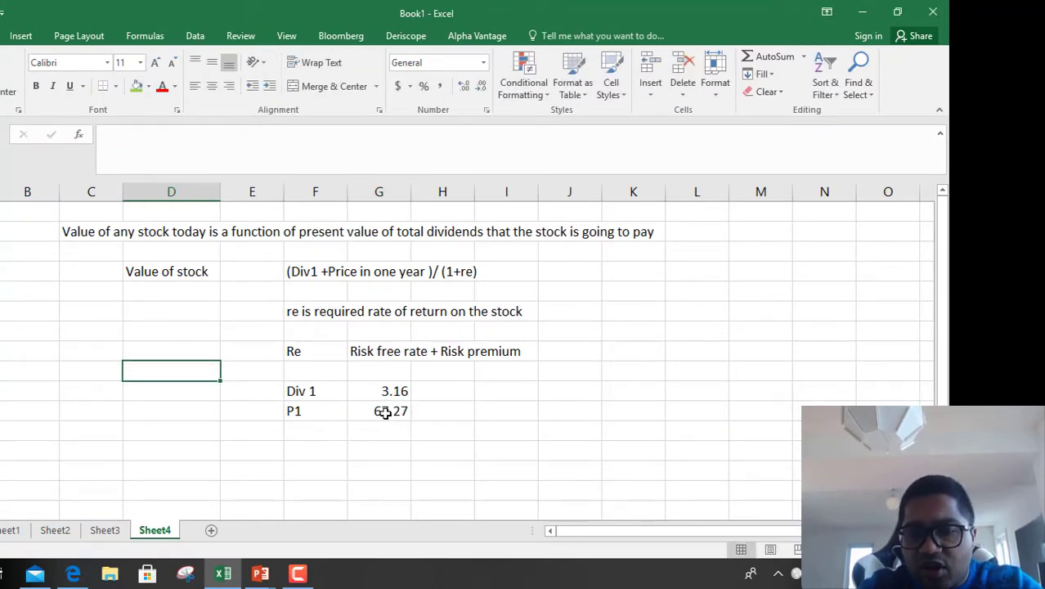
key(Down)
key(Down)
key(Down)
key(Down)
key(Right)
key(Right)
key(Up)
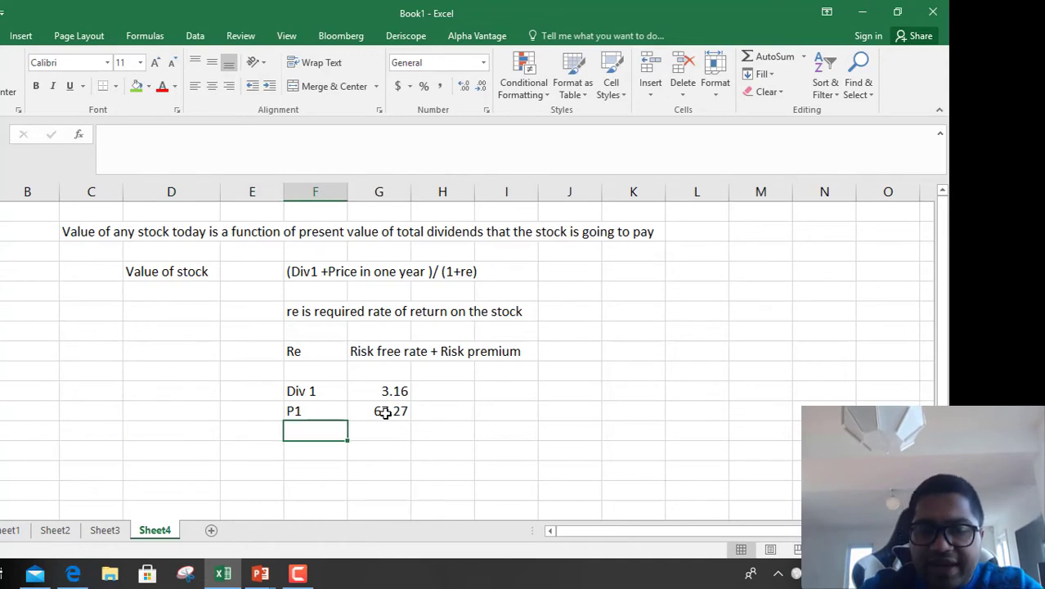
text(RE)
key(Right)
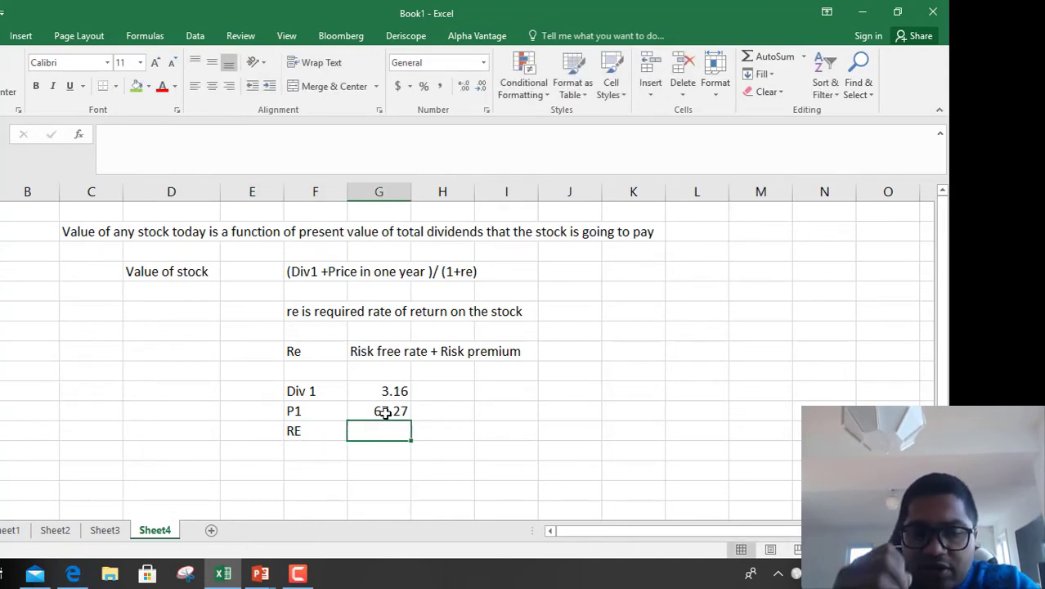
text(2%)
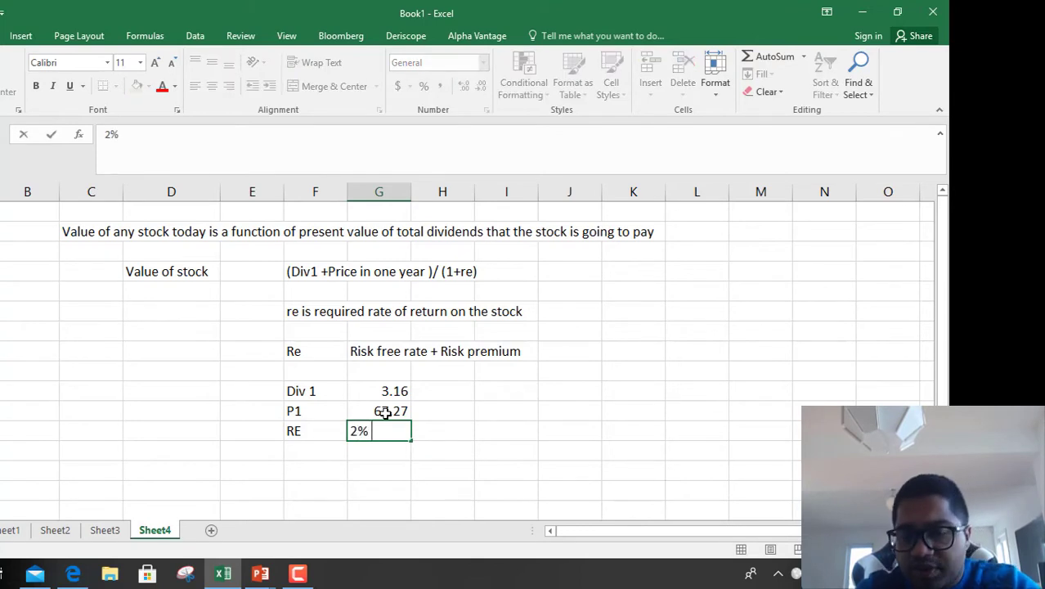
text( + )
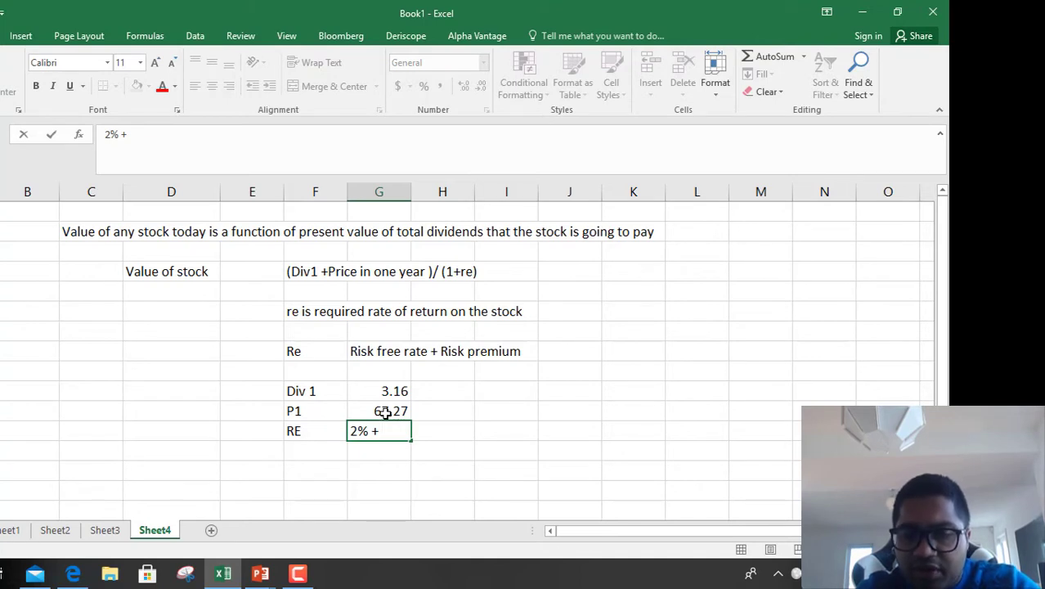
text(4%)
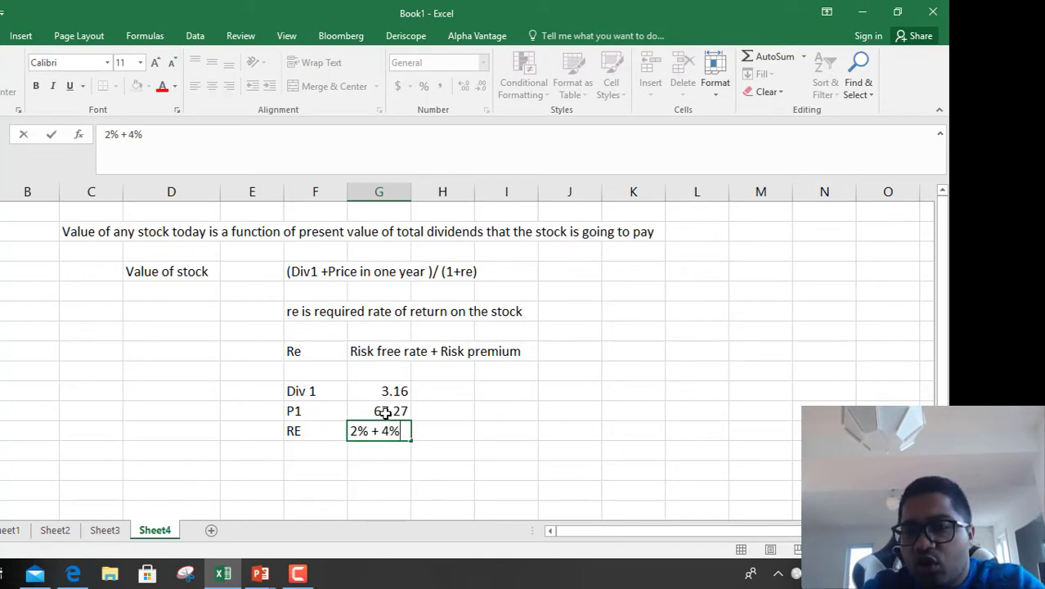
key(Tab)
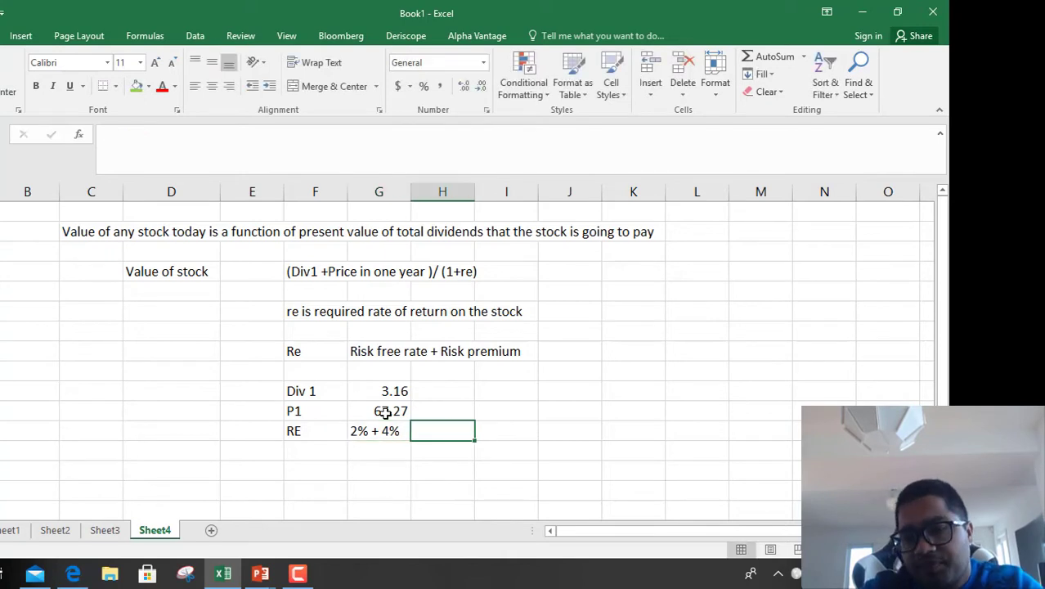
Turn the RE entry "2% + 4%" into a formula that adds the two percentages.
key(Left)
click(102, 135)
text(=)
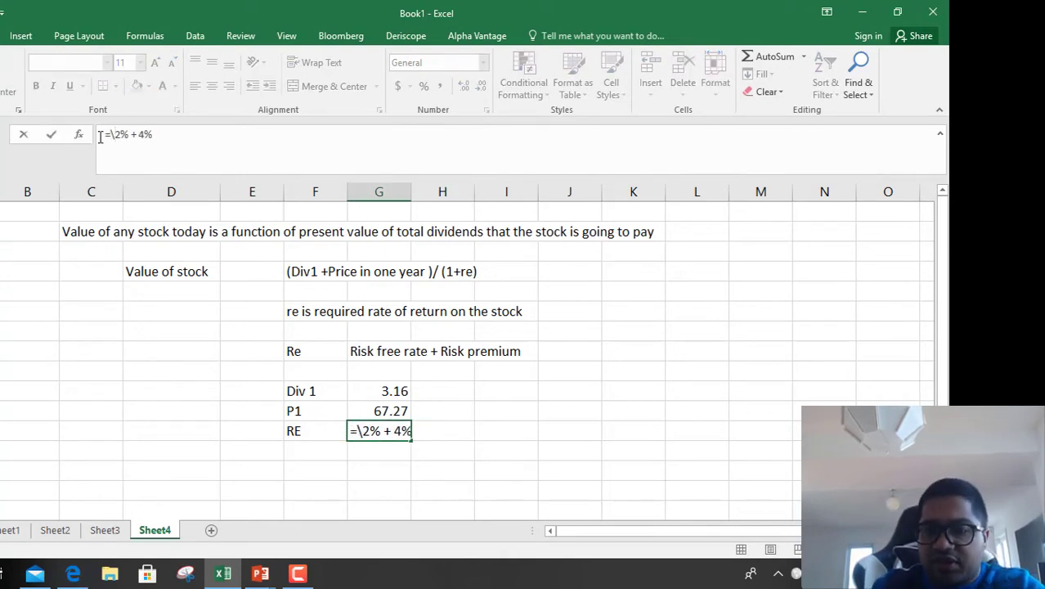
key(Return)
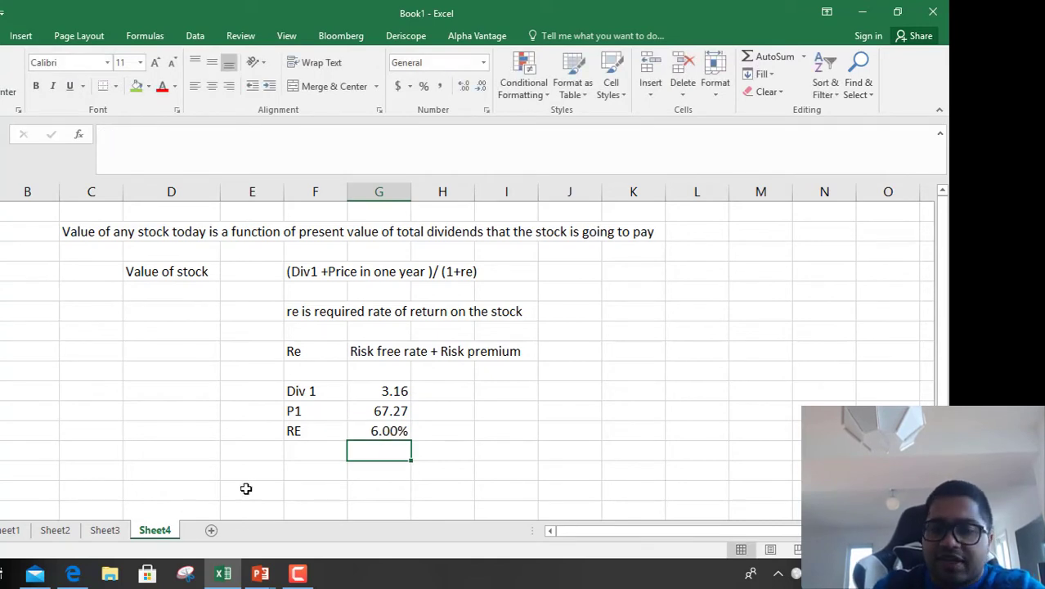
Label a cell in column D below the RE row "Value" and calculate the stock value beside it with =(G10+G11)/(1+6%).
click(205, 451)
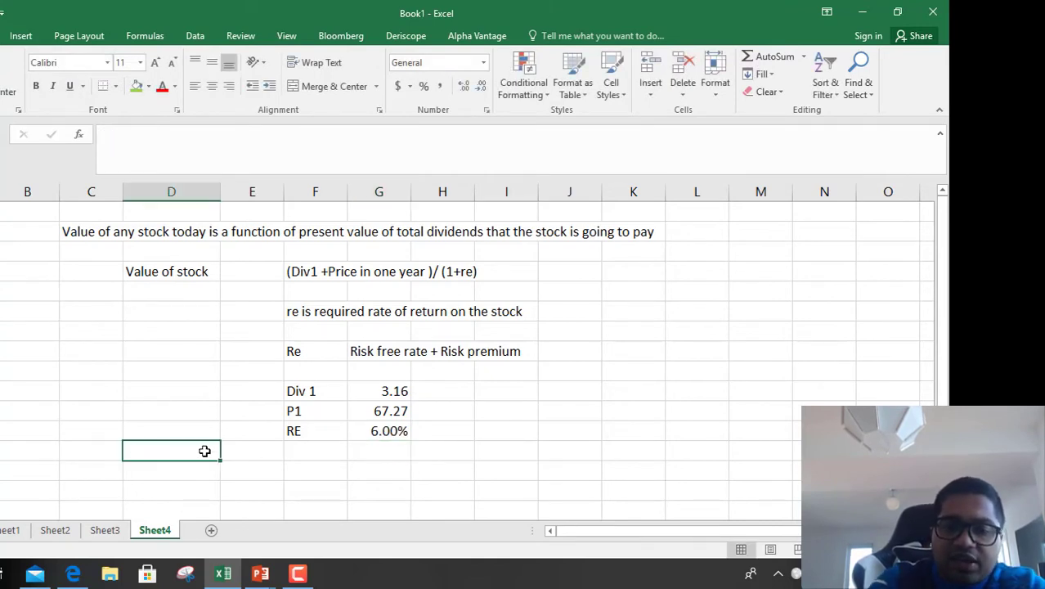
text(Value)
key(Tab)
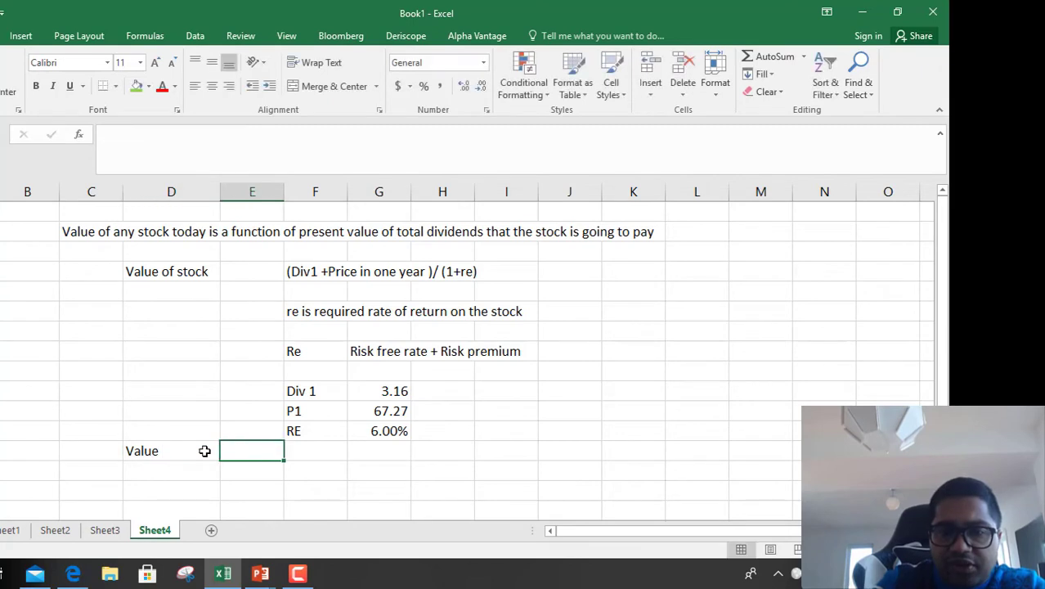
text(=()
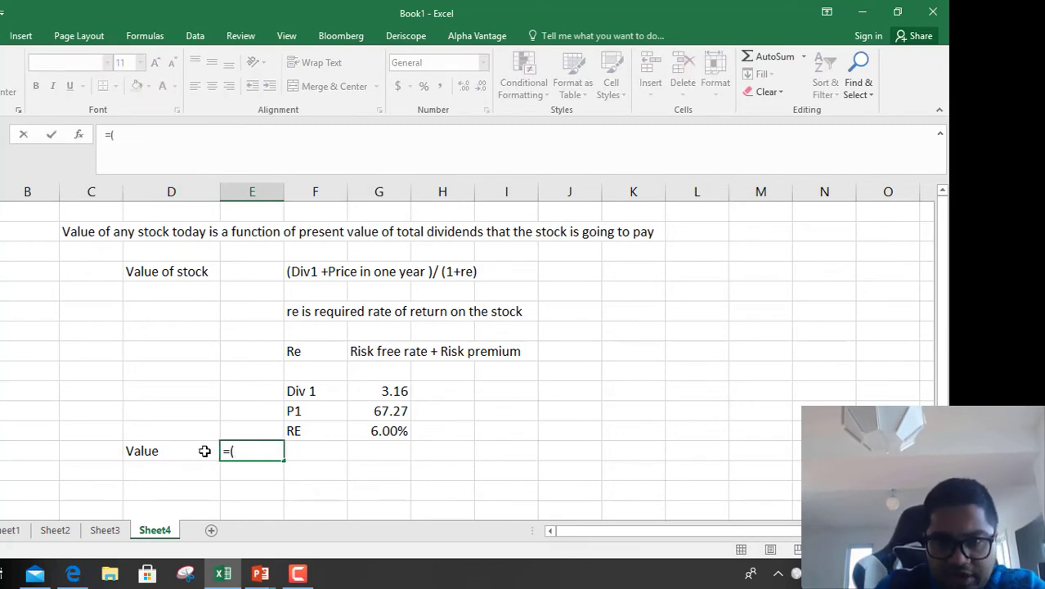
click(378, 392)
text(+)
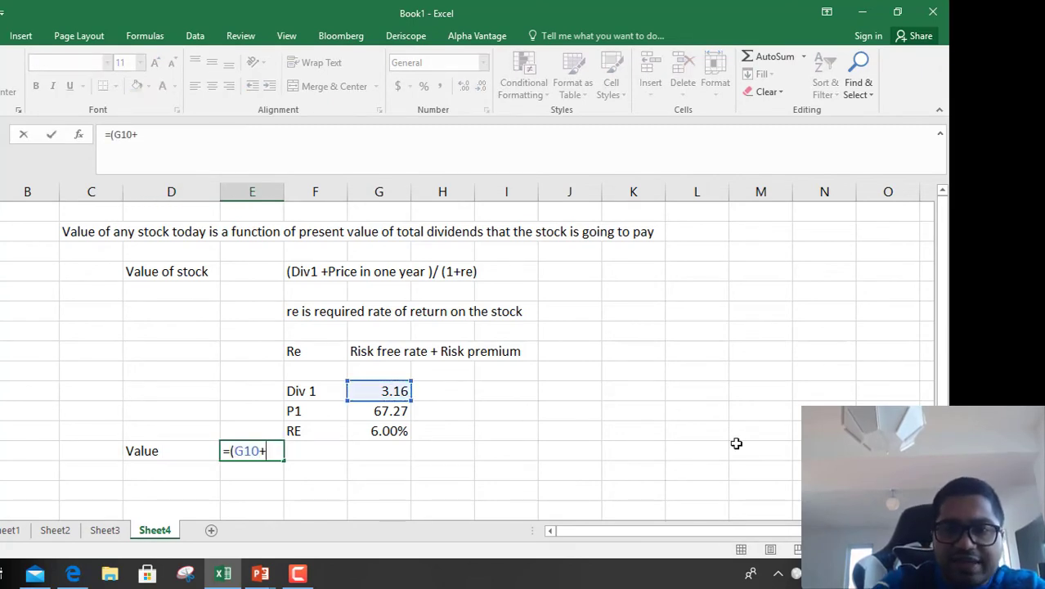
click(383, 411)
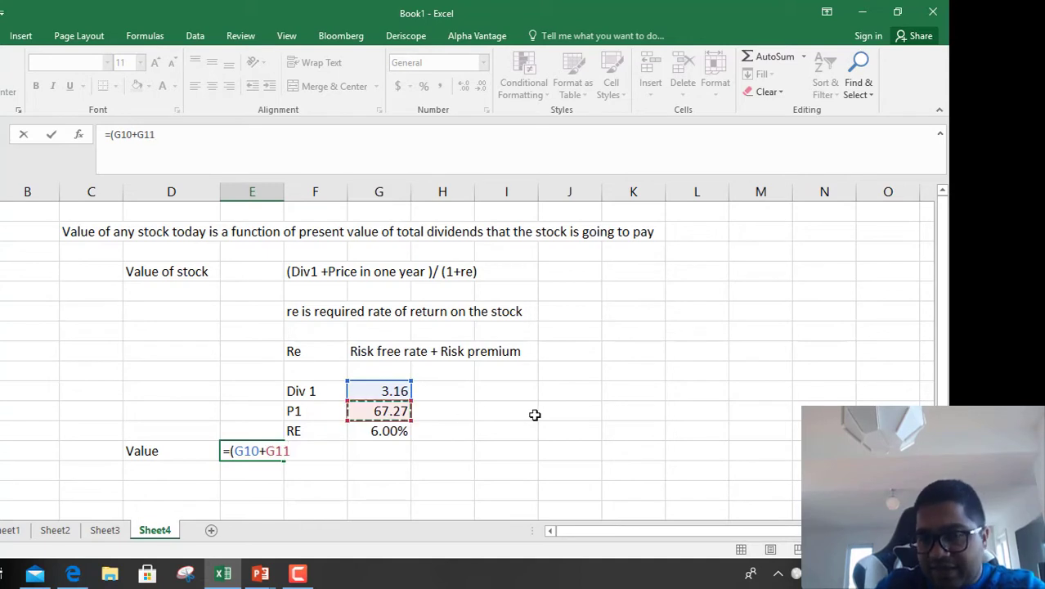
text())
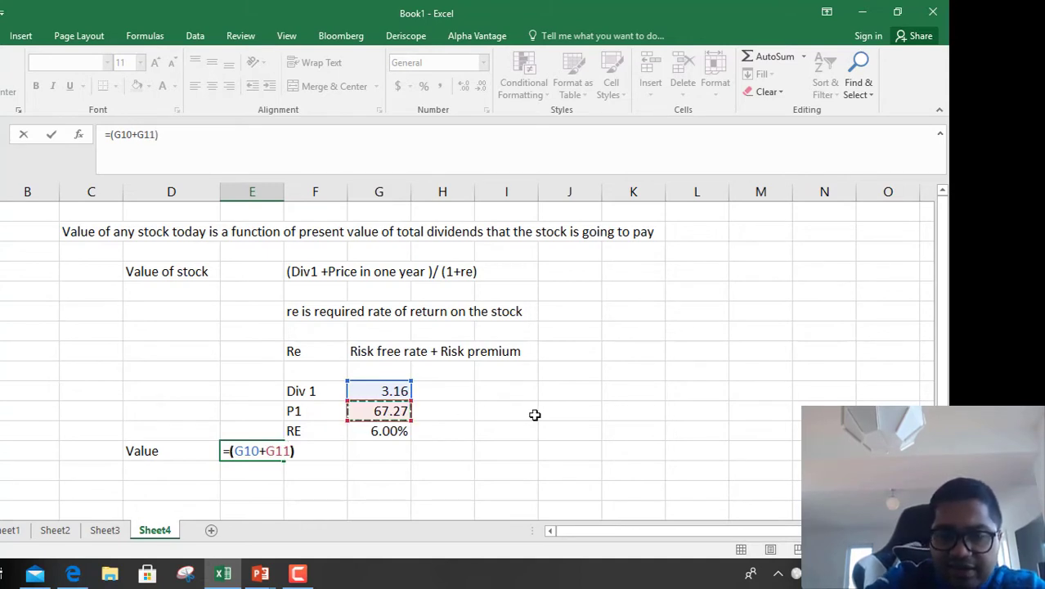
text(/(1+6)
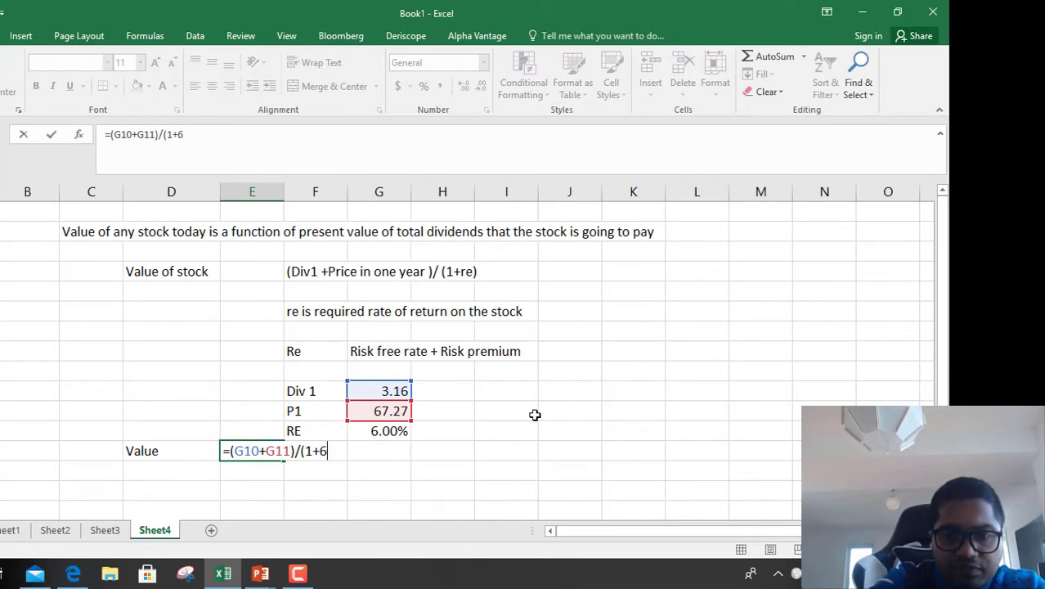
text(%))
key(Return)
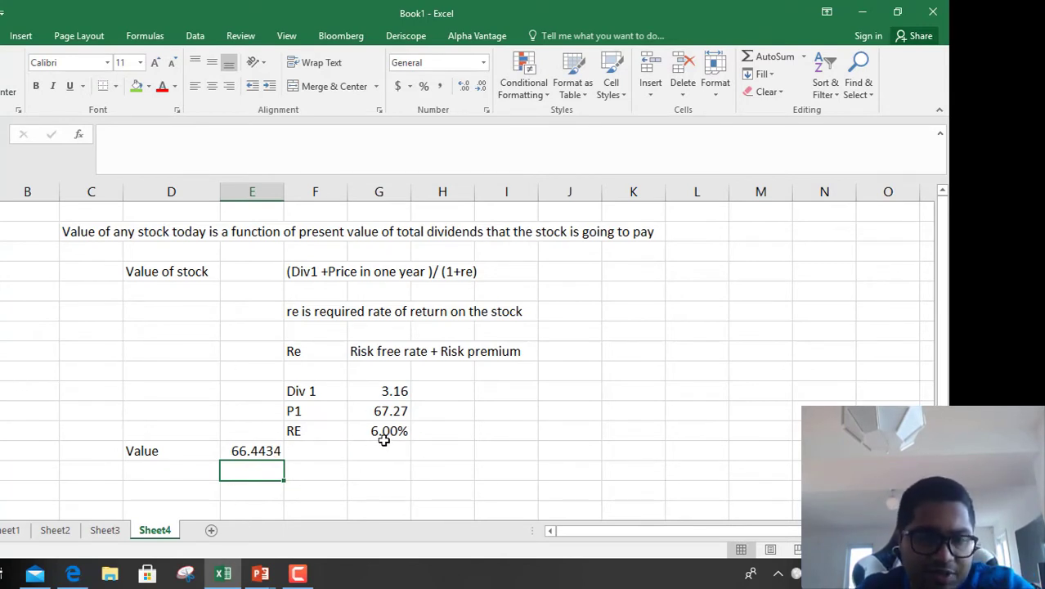
Compare the calculated stock value with TD.TO's current share price on Yahoo Finance, and return to the Book1 workbook.
click(245, 449)
key(alt+Tab)
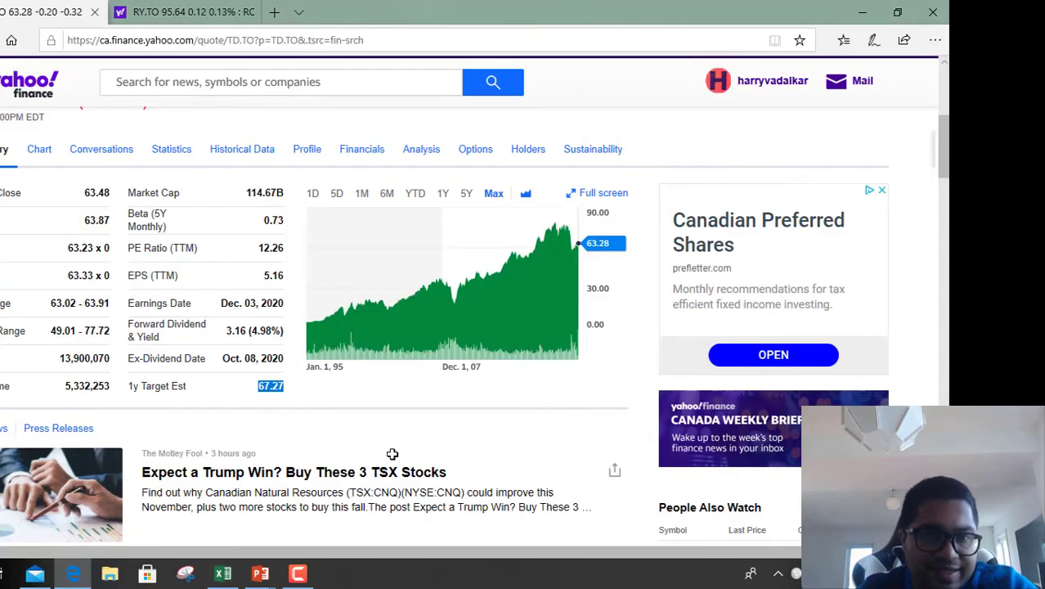
scroll(392, 454, up, 3)
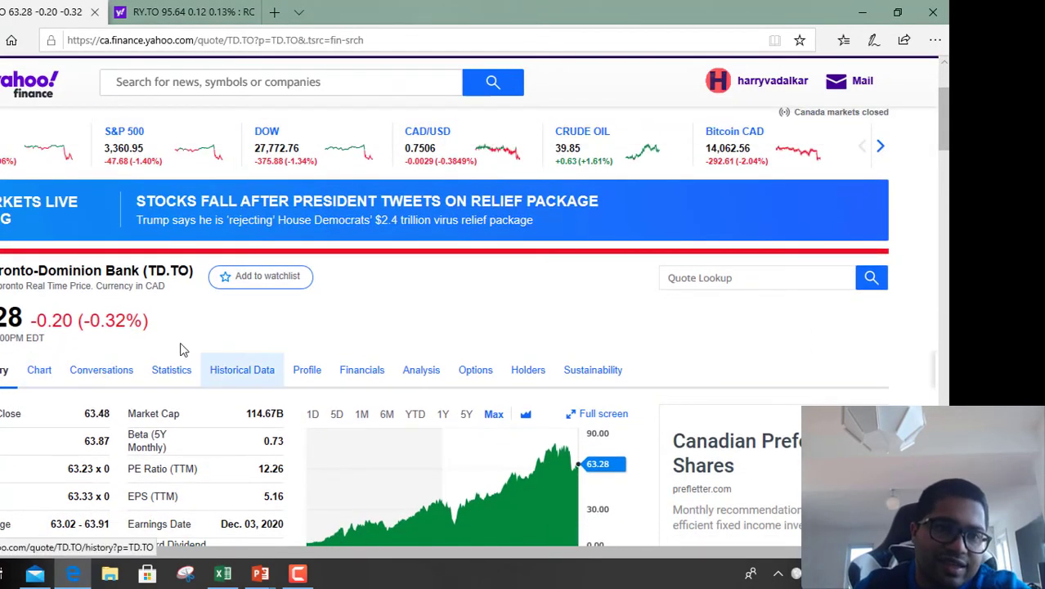
key(alt+Tab)
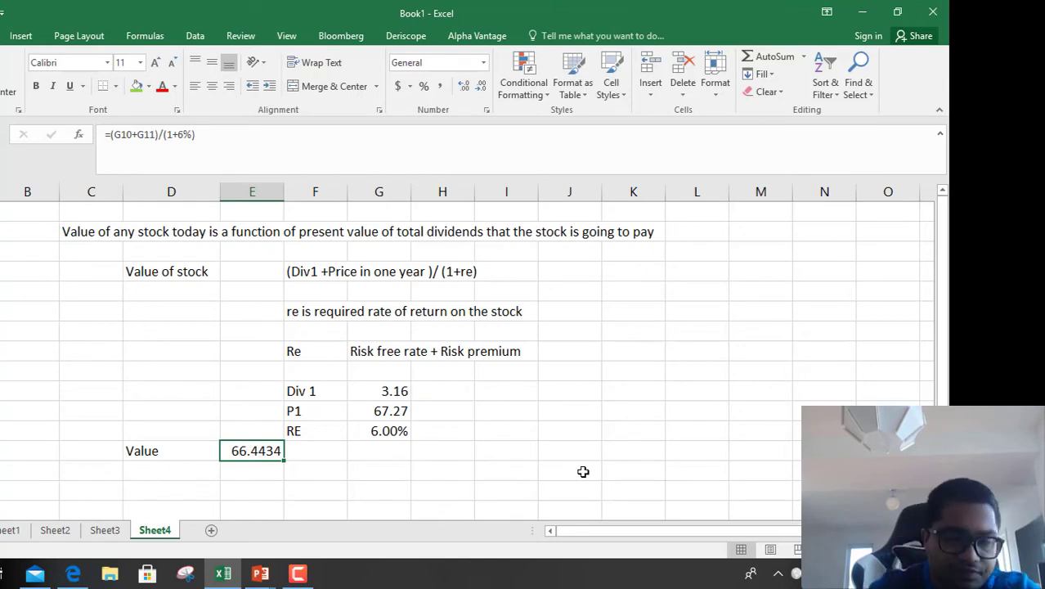
Review the P1, Div 1 and Value cells, and check TD.TO's current share price on Yahoo Finance.
scroll(548, 393, down, 2)
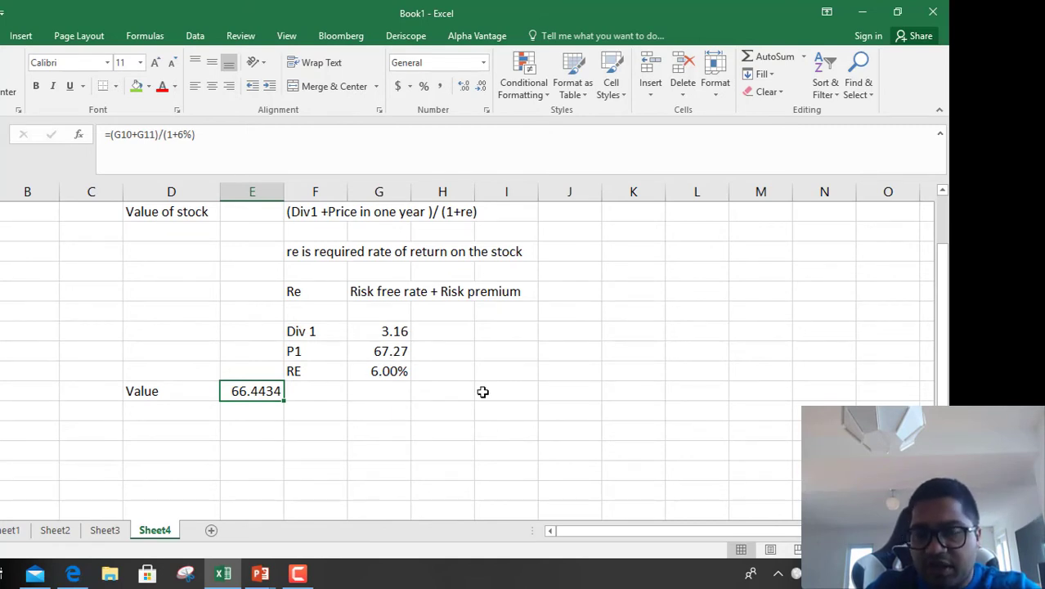
click(405, 349)
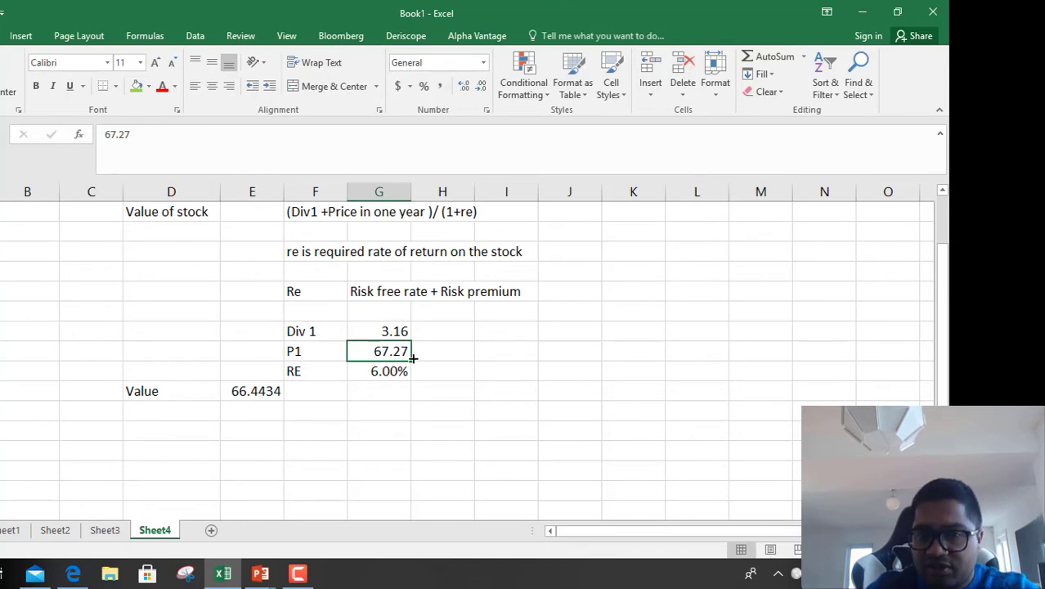
click(386, 328)
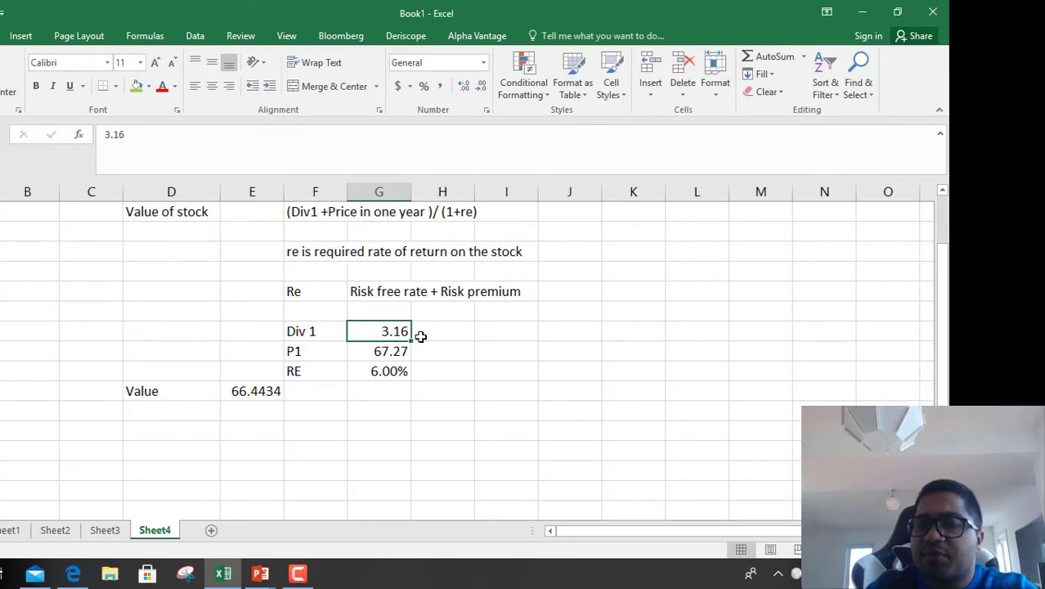
click(253, 394)
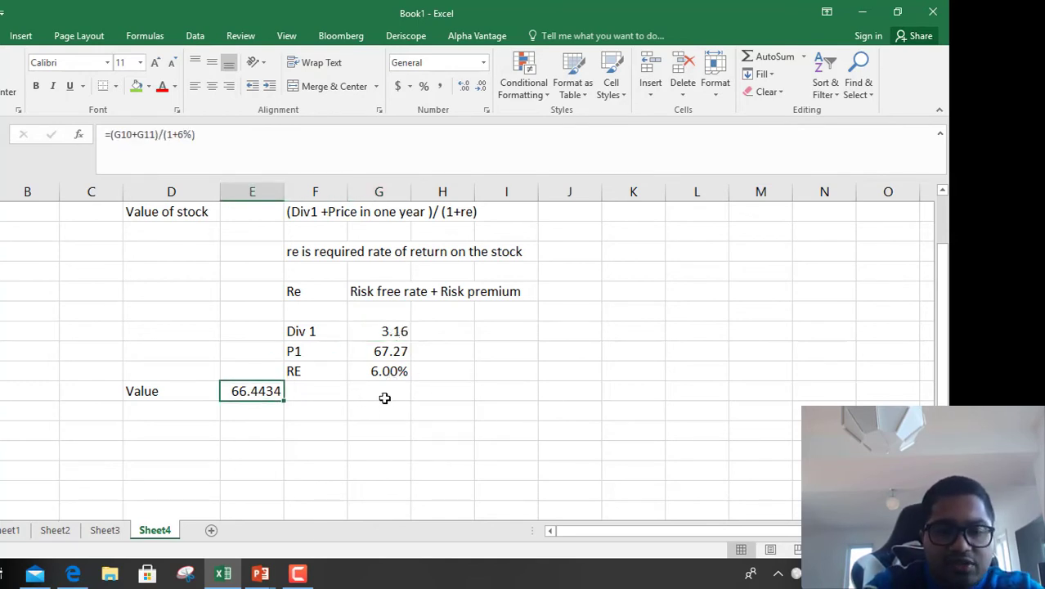
key(alt+Tab)
key(alt+Tab)
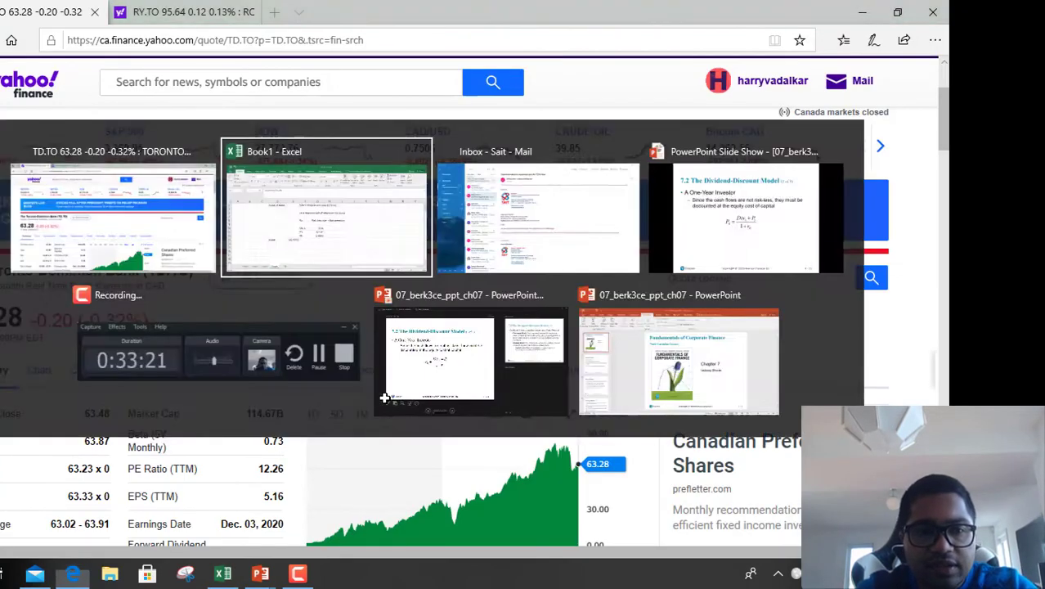
Replace the calculated stock value in Book1 with 63 and clear the RE percentage in column G.
text(63)
key(ctrl+Return)
key(Right)
key(Up)
key(Right)
key(Delete)
key(Down)
key(Down)
key(Up)
key(Up)
key(Up)
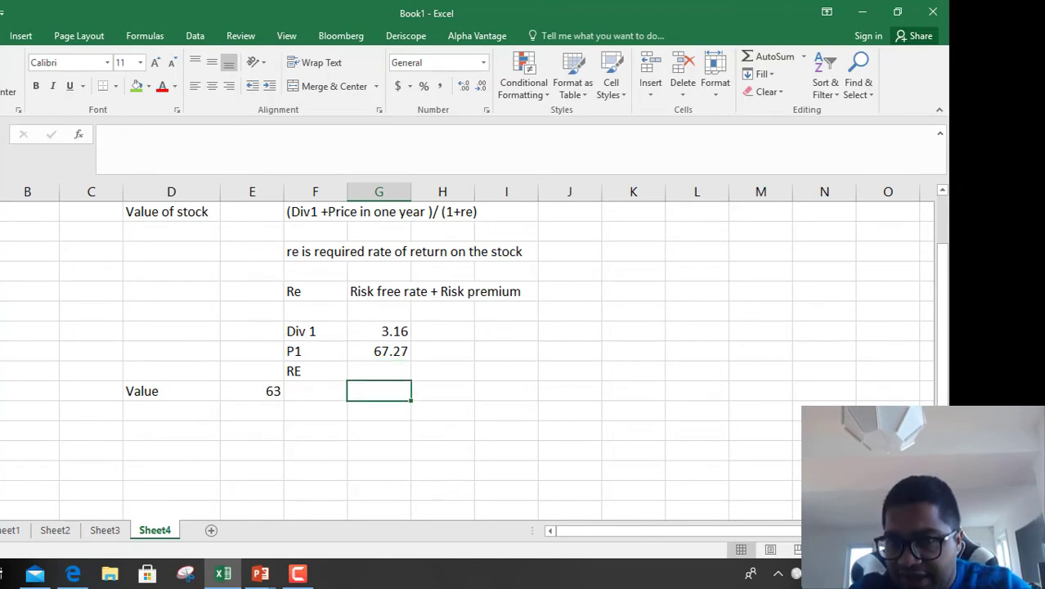
Write the equation "63 = (3.16+ 67.27)/(1+RE)" as text in the cell directly below the stock value.
key(Left)
key(Right)
key(Up)
key(Down)
key(Down)
key(Down)
key(Down)
key(Left)
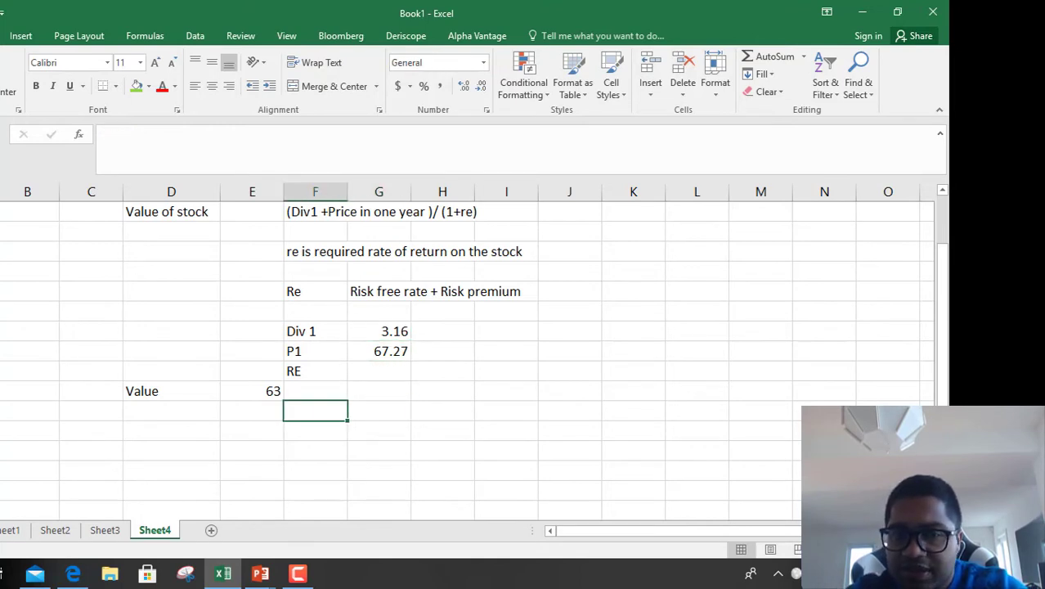
key(Left)
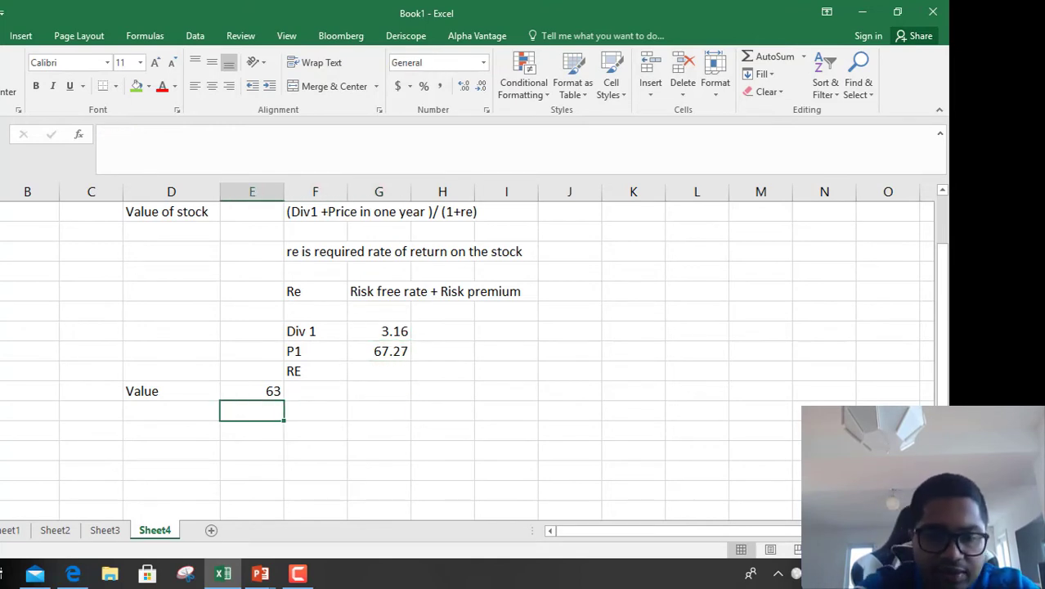
text(63 )
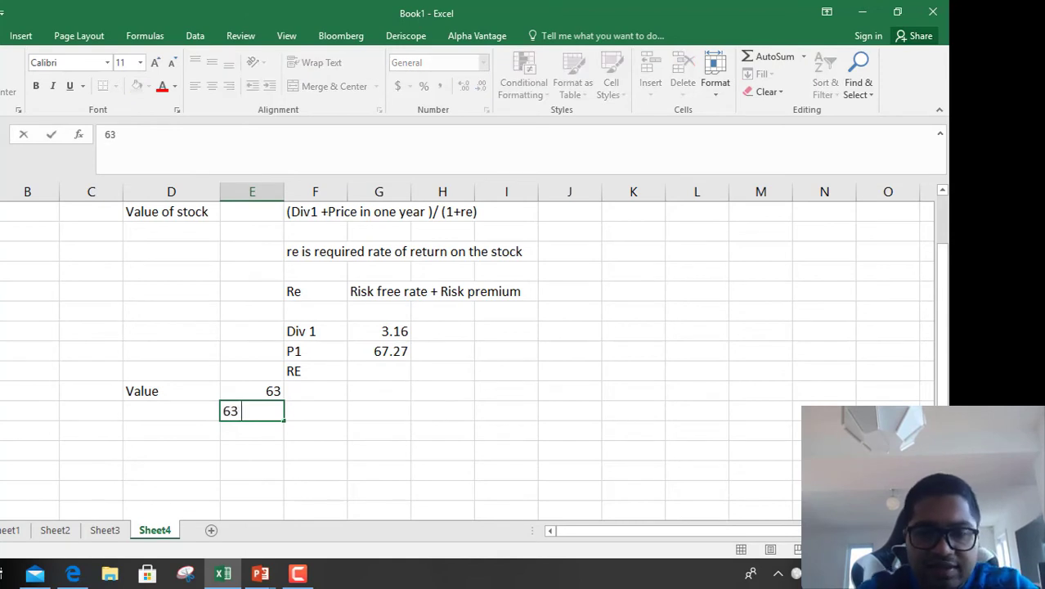
text(= ()
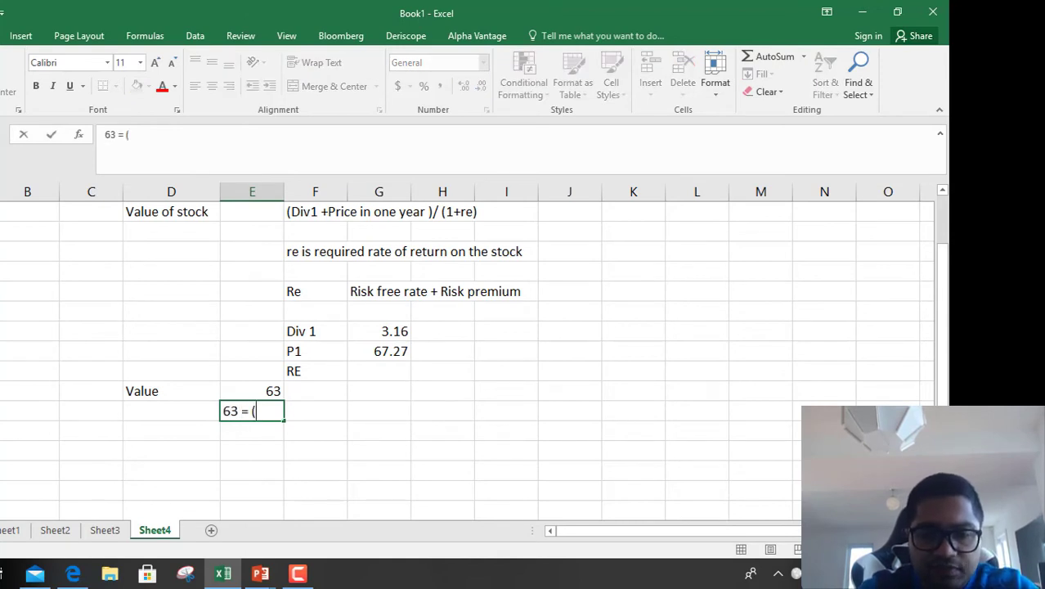
text(3.16)
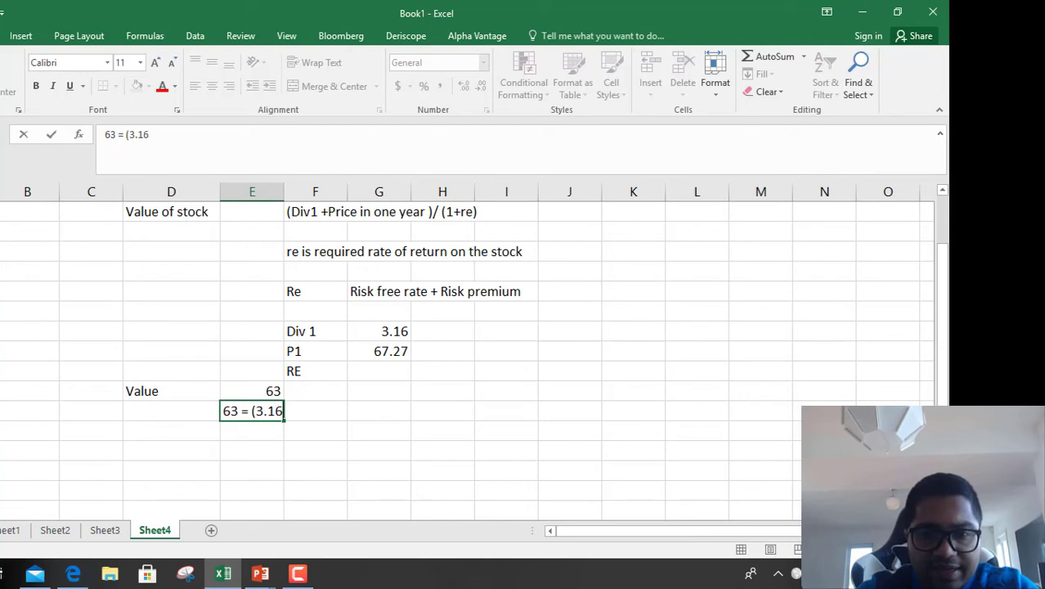
text(+ 67.2)
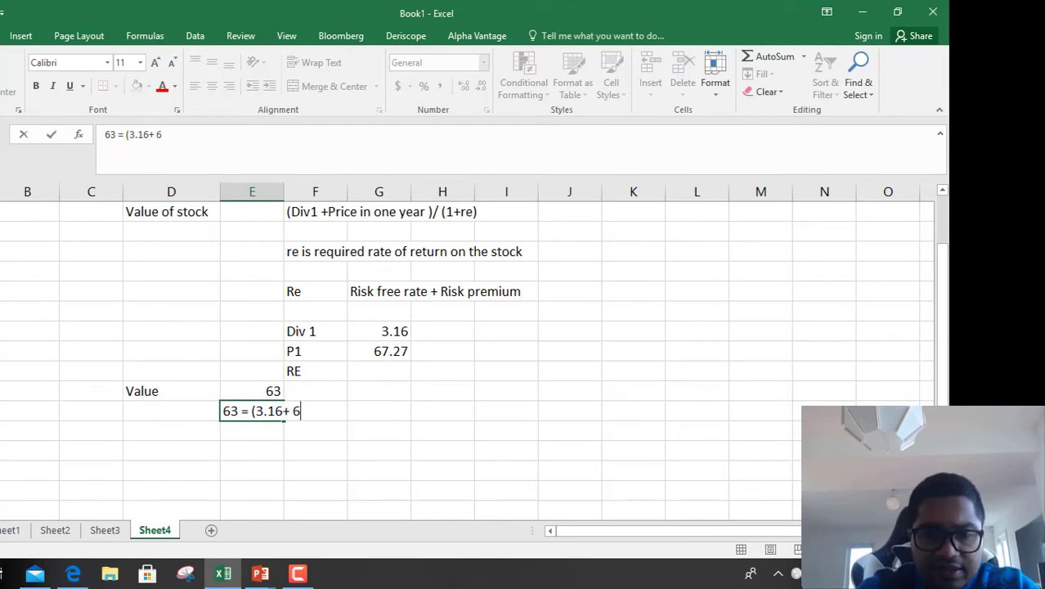
text(7)
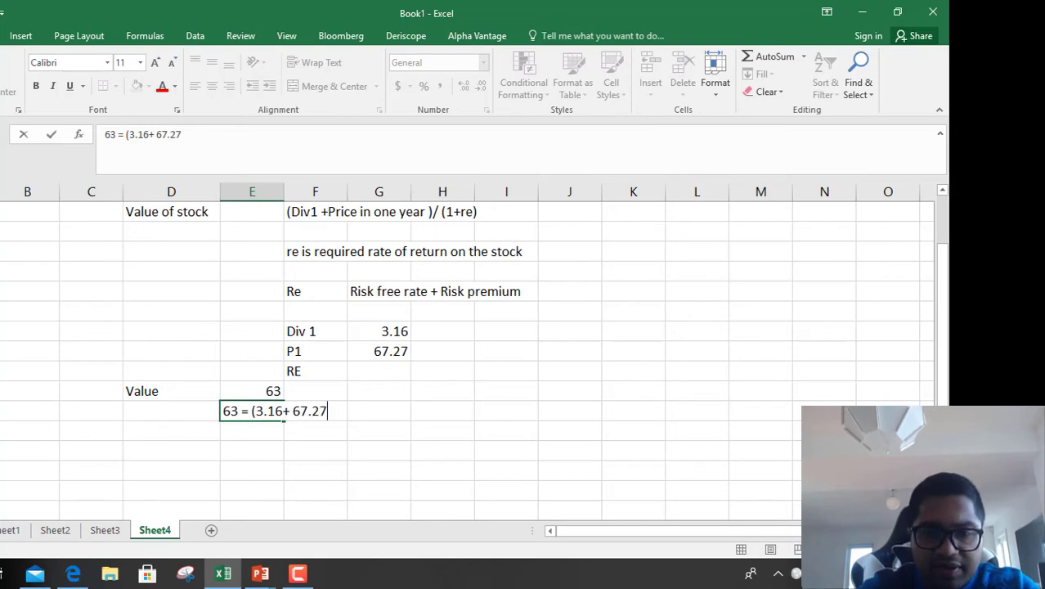
text()/)
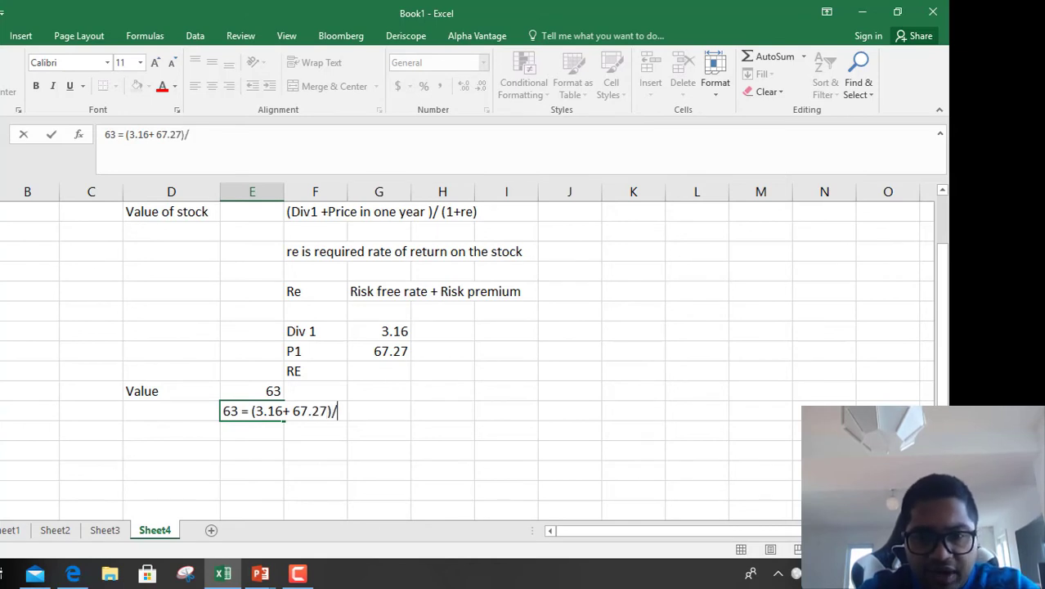
text((1)
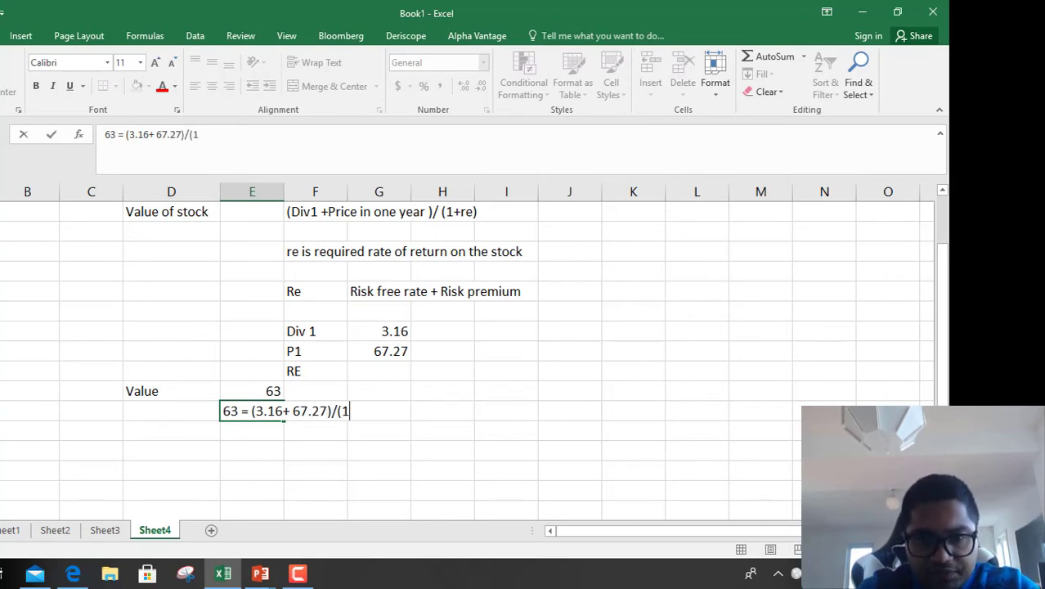
text(+)
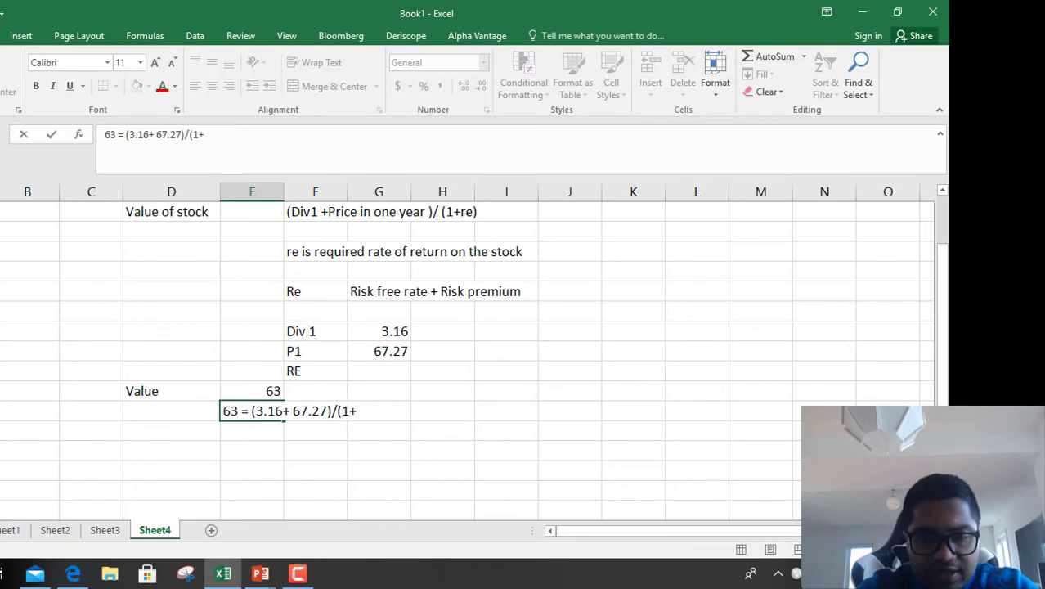
text(RE)
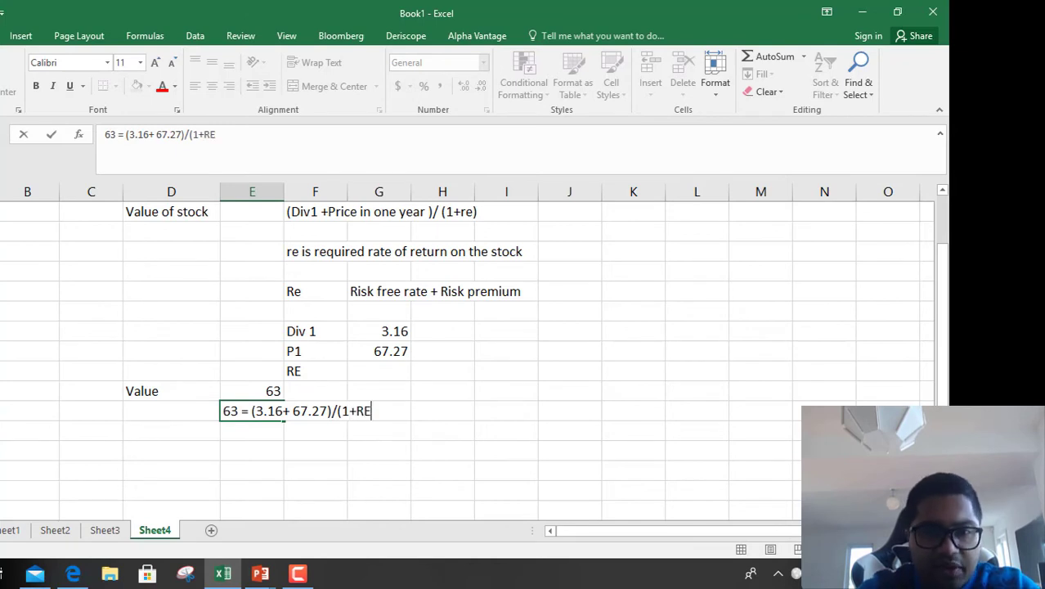
text())
key(Return)
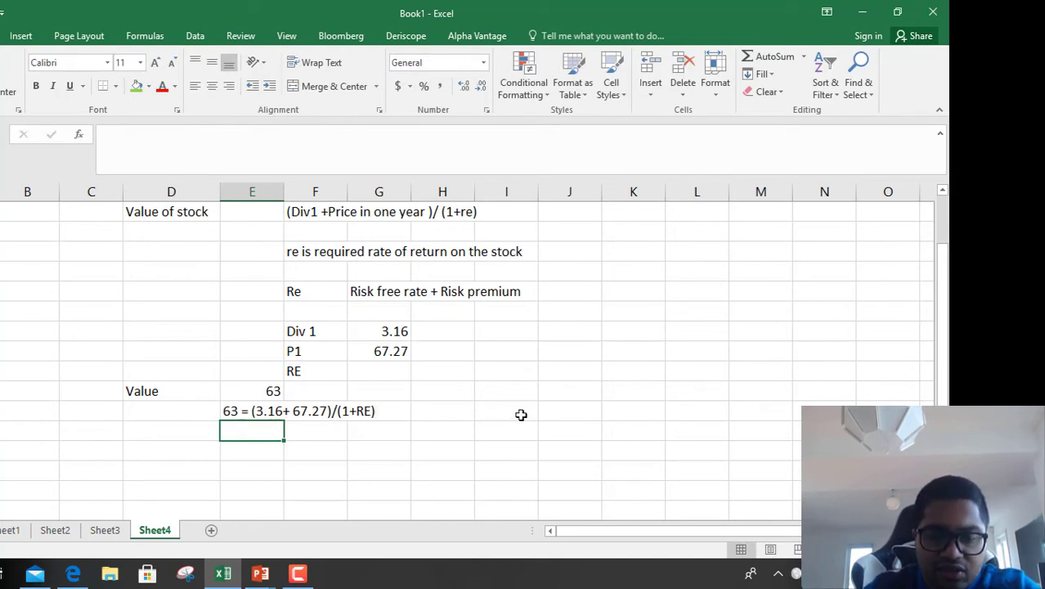
Start a formula below the equation that divides the sum of 3.16 and 67.27 by 63.
text(=)
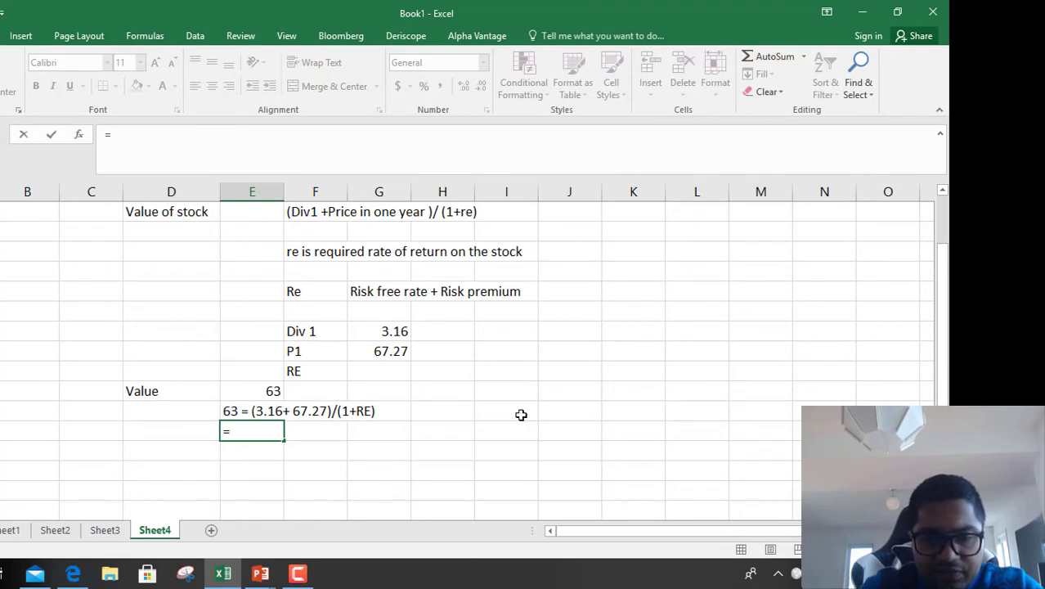
text(3.)
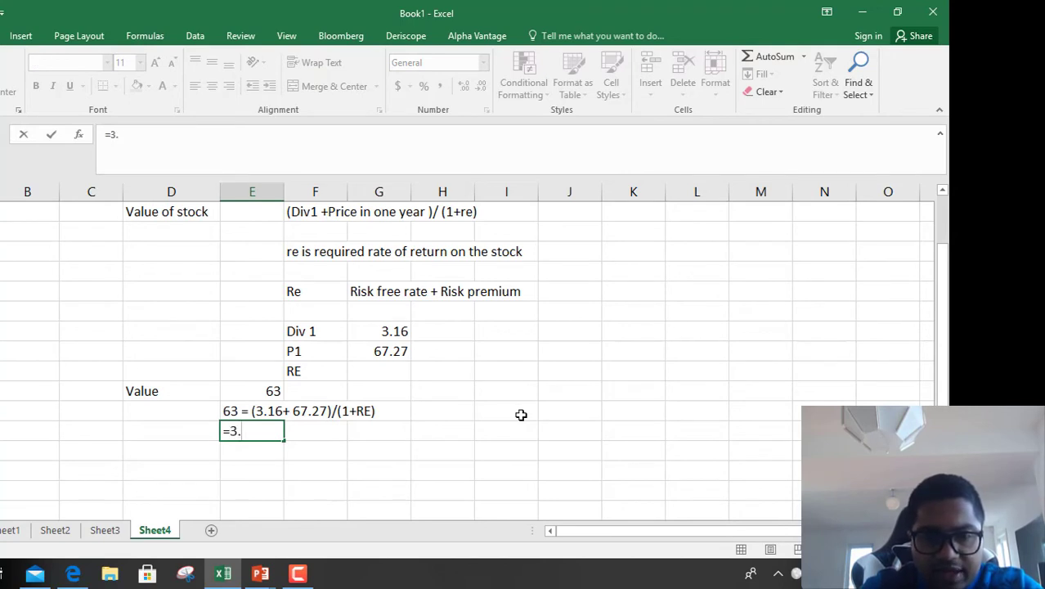
text(1)
key(BackSpace)
key(BackSpace)
key(BackSpace)
text((1.)
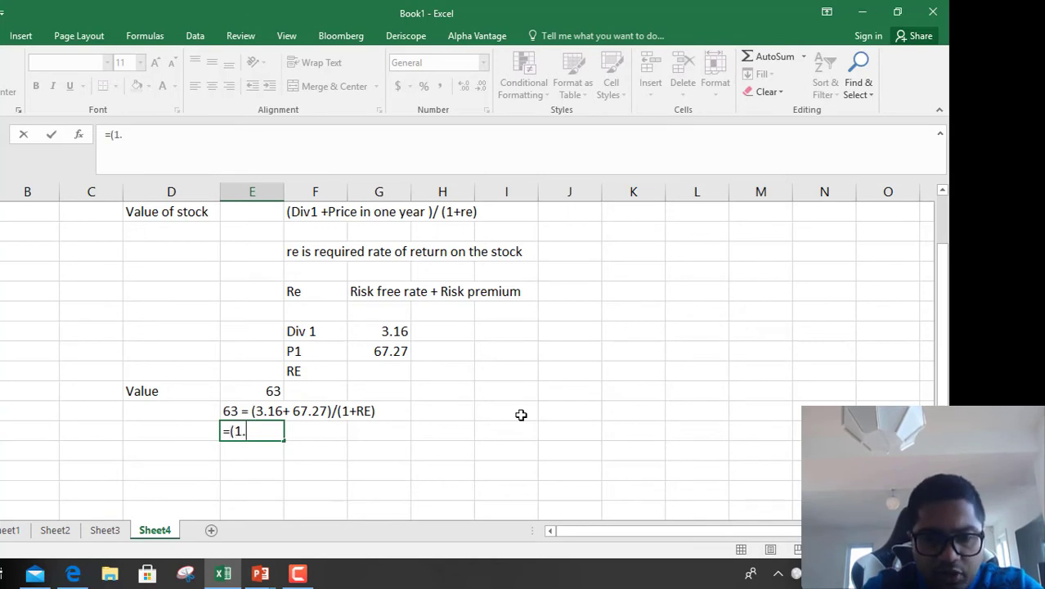
text(16)
key(BackSpace)
key(BackSpace)
key(BackSpace)
key(BackSpace)
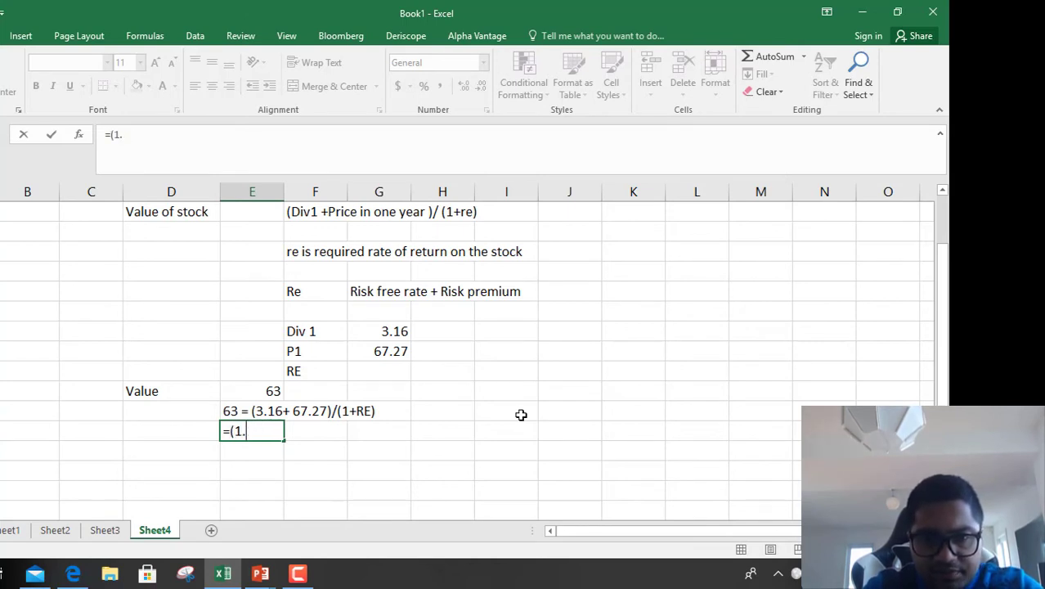
text(2)
key(BackSpace)
text(3.)
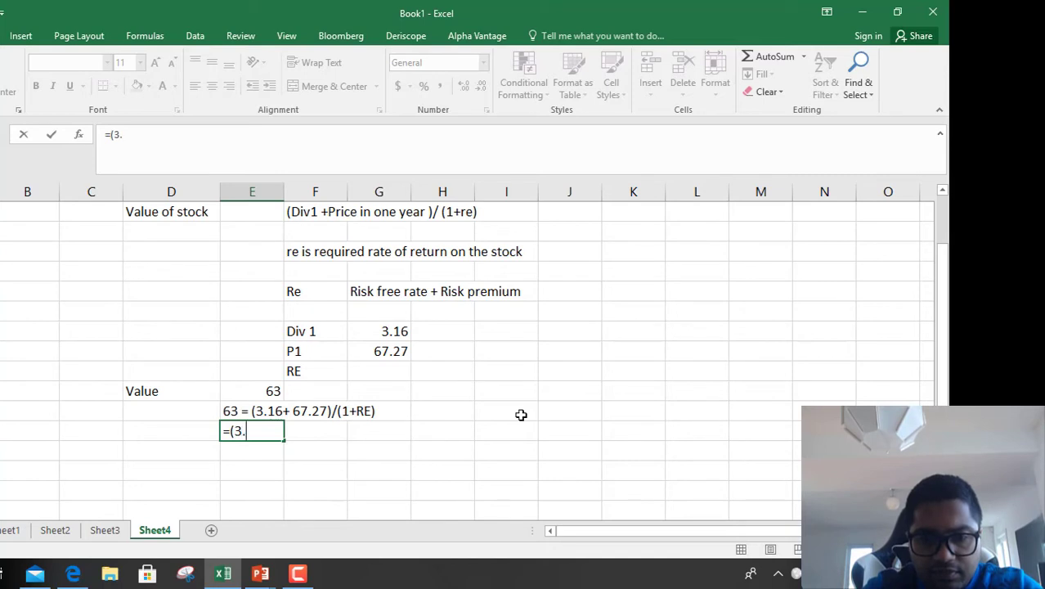
text(16+)
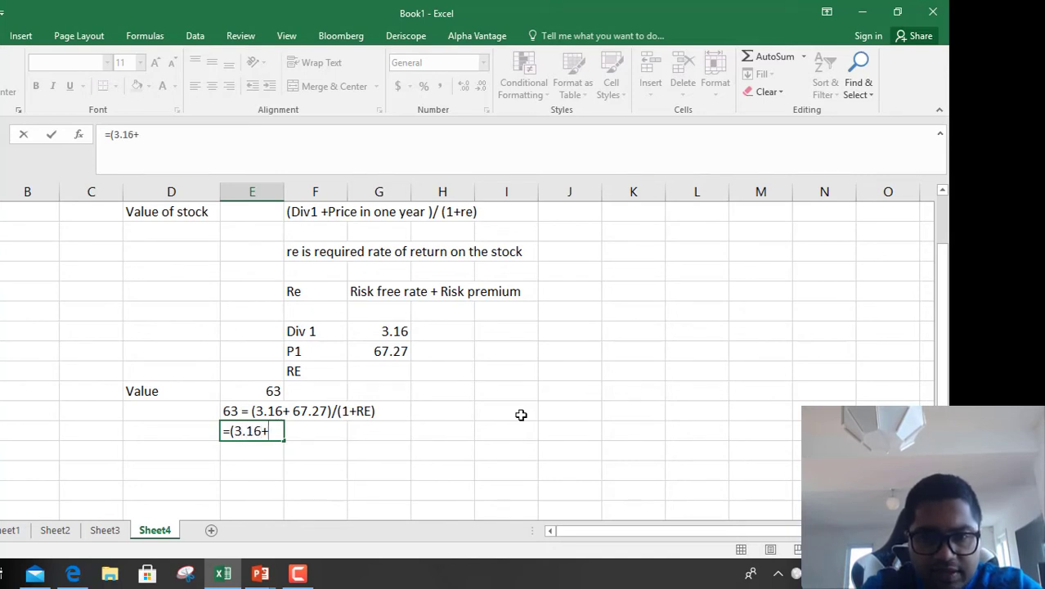
text(67.)
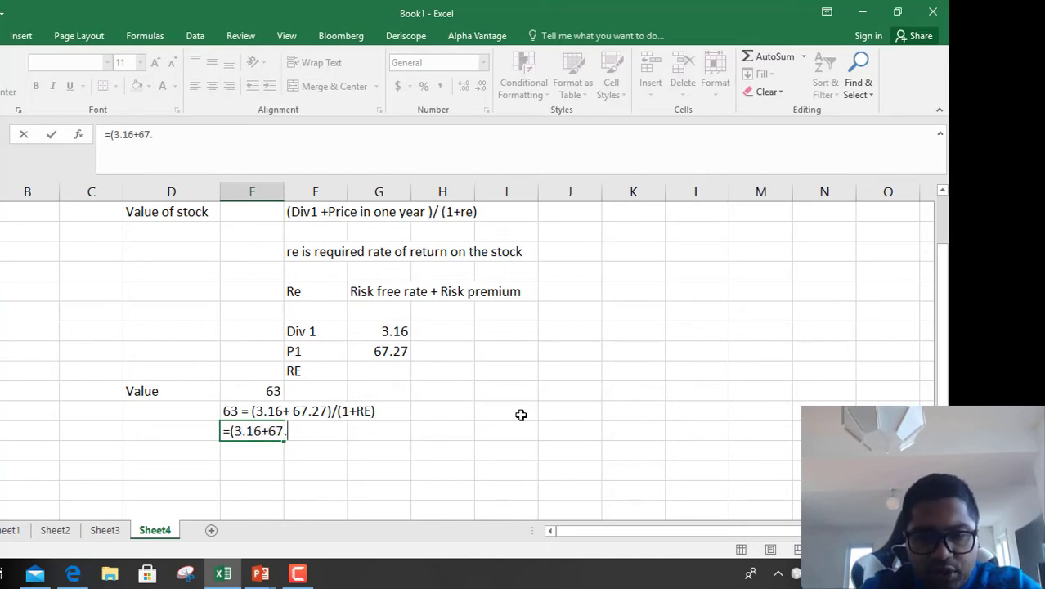
text(27))
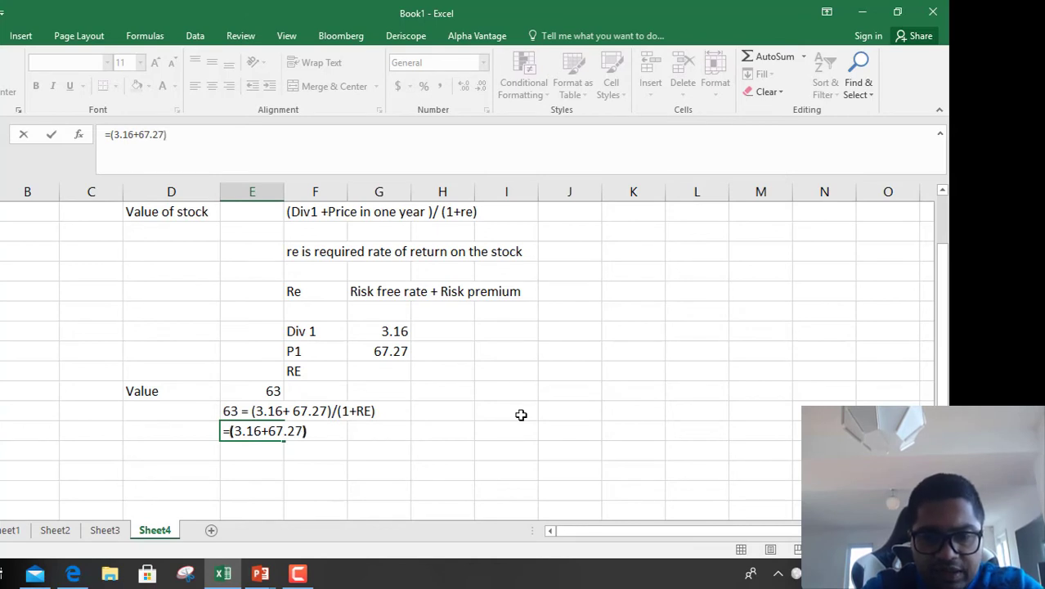
text(/63)
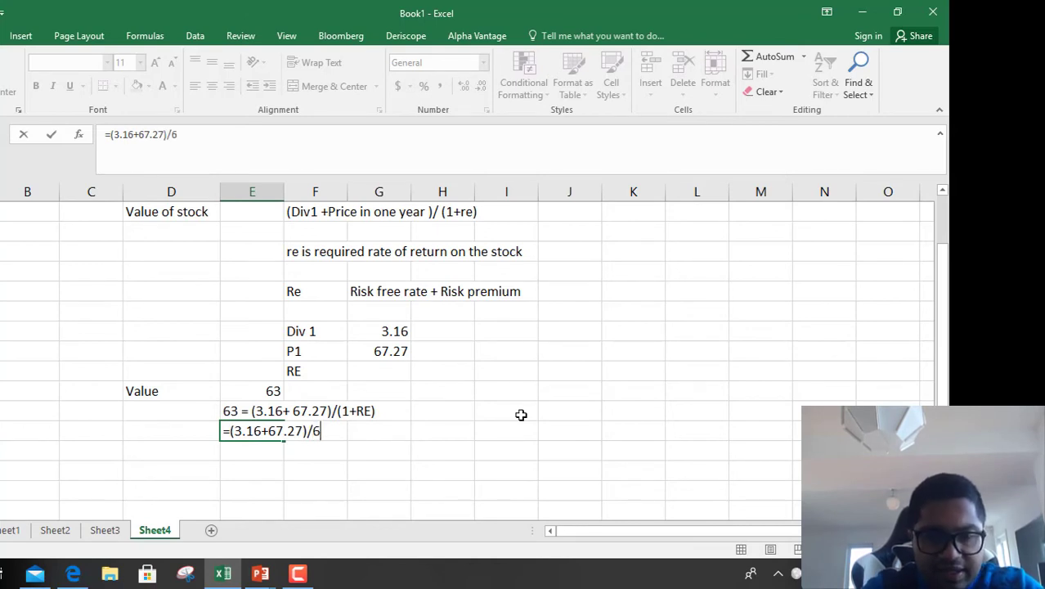
Enclose the whole division in parentheses and subtract 1, completing the RE formula as =((3.16+67.27)/63)-1.
click(262, 134)
text())
click(111, 134)
text(()
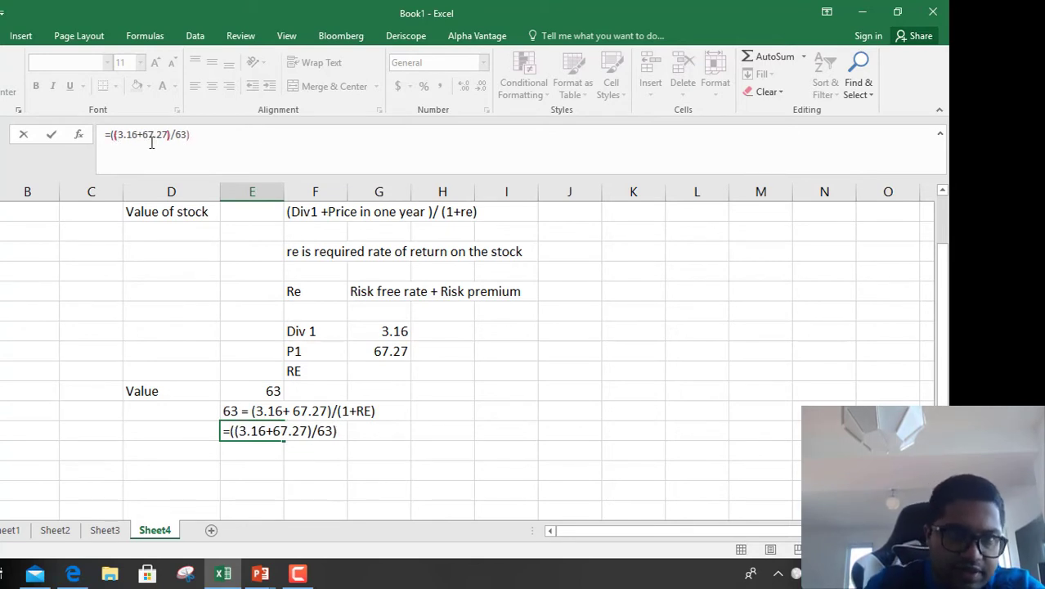
click(274, 145)
text(-1)
key(Return)
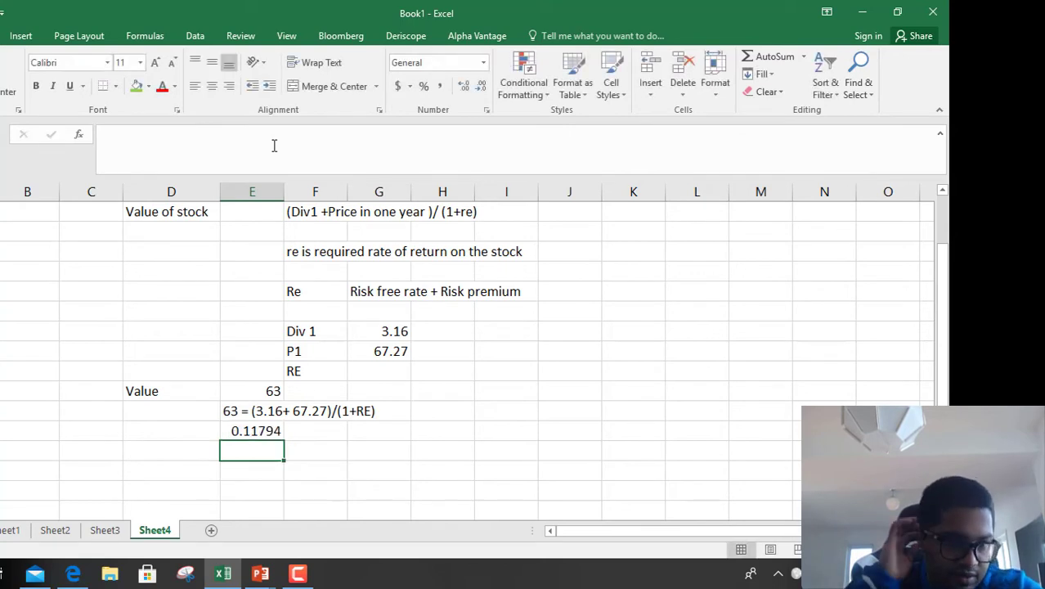
Format the solved RE cell as a percentage with two decimal places.
click(269, 429)
click(424, 86)
click(462, 86)
click(463, 85)
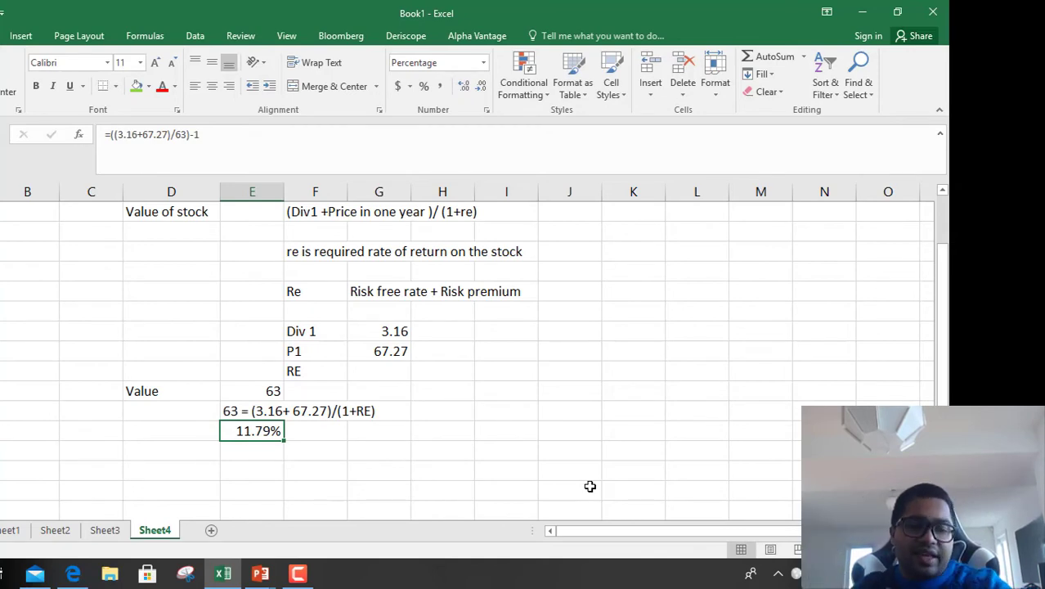
Check TD.TO's forward dividend and one-year target estimate on Yahoo Finance, and return to the Book1 workbook.
key(alt+Tab)
scroll(296, 355, down, 2)
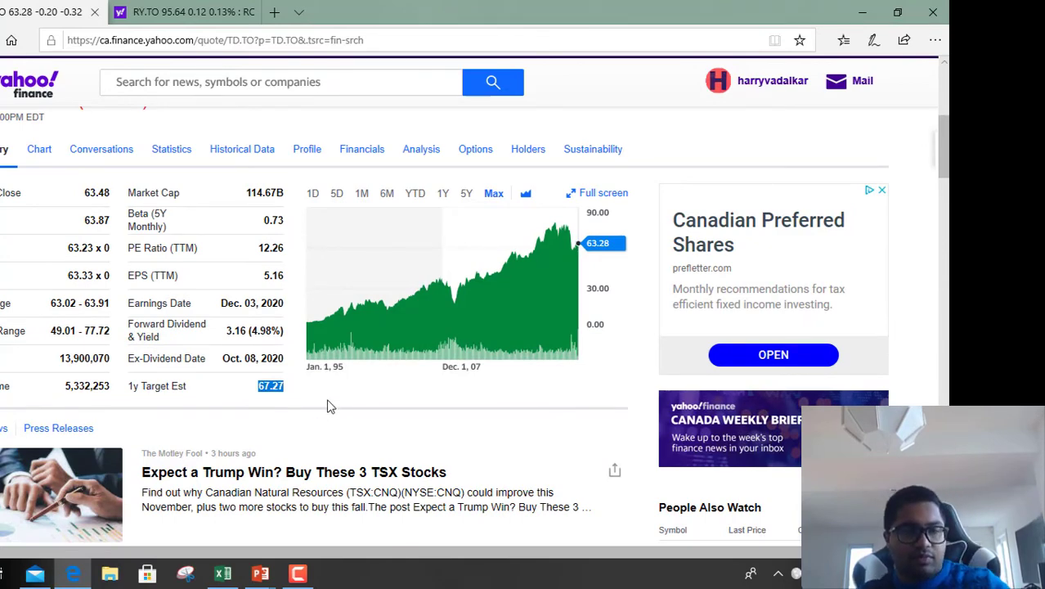
scroll(327, 403, up, 1)
key(alt+Tab)
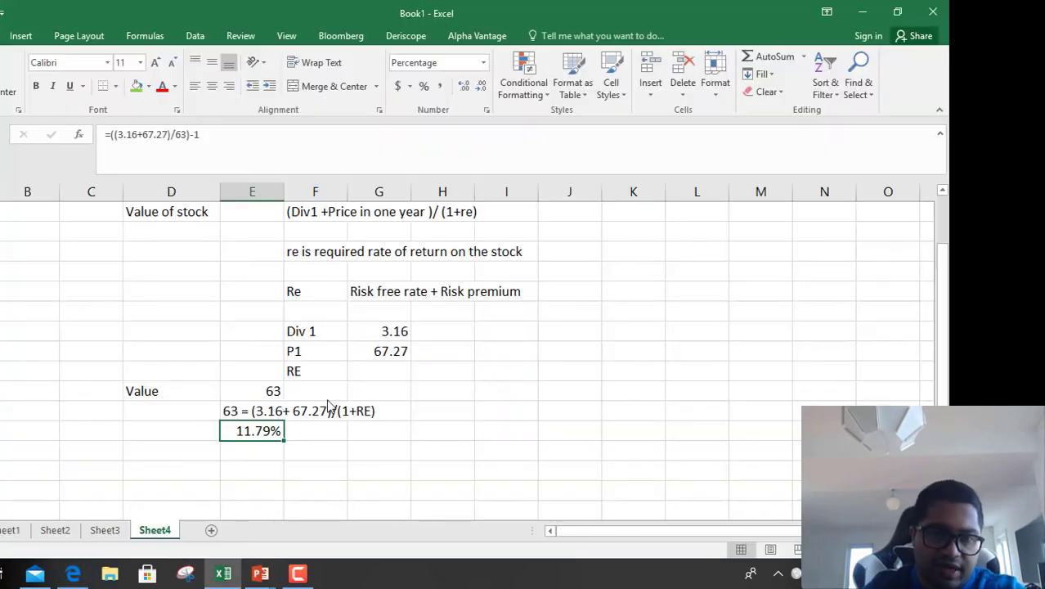
Clear the stock value, the RE equation and the solved percentage from columns E to G.
drag(239, 395, 385, 422)
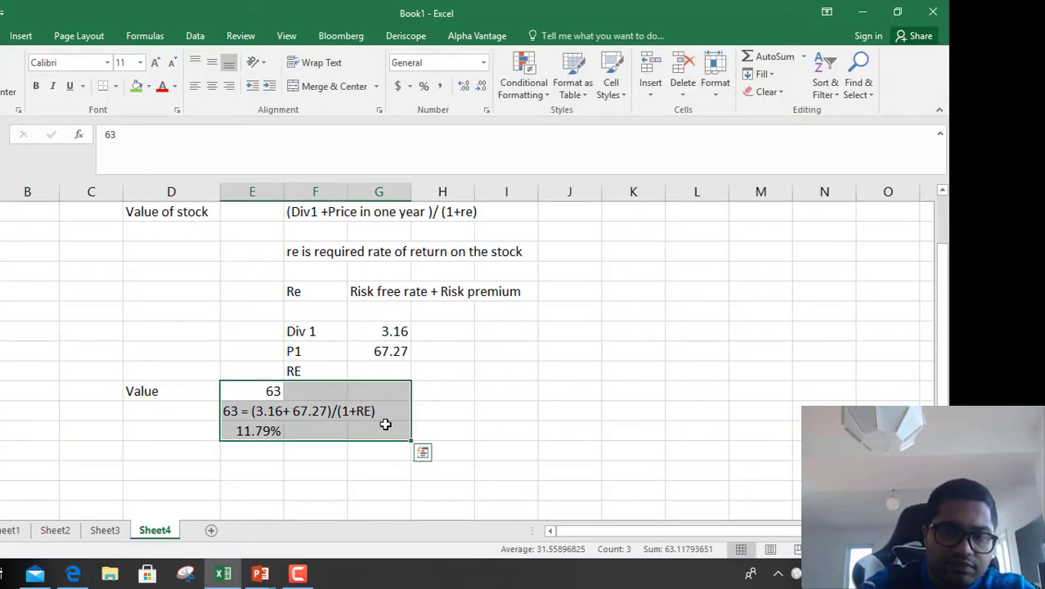
key(Delete)
click(425, 432)
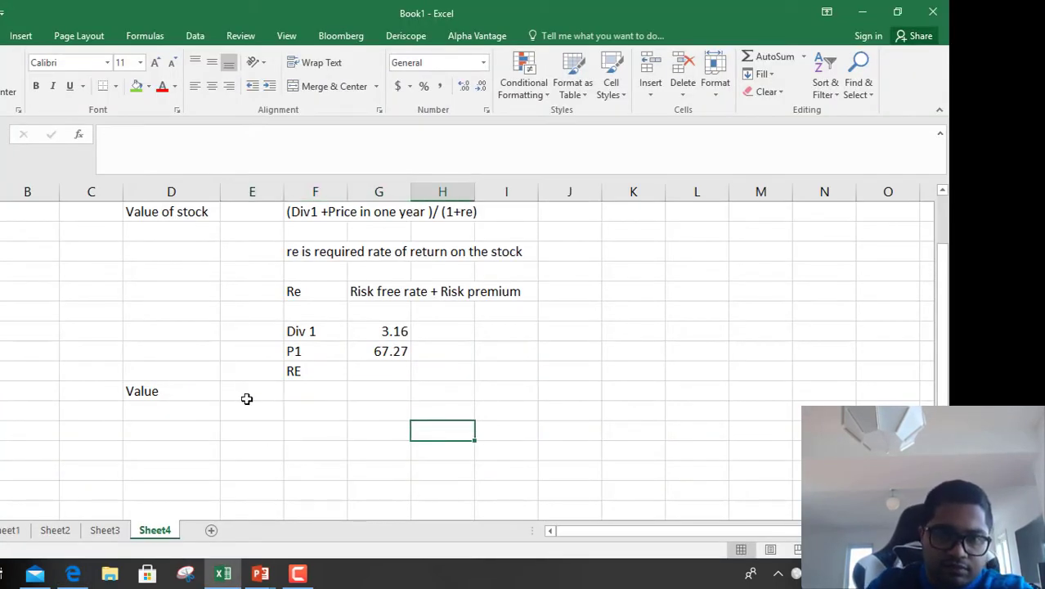
Switch to the PowerPoint slide show and advance to the Dividend-Discount Model slide defining dividend yield and capital gain.
key(alt+Tab)
key(alt+Tab)
key(Escape)
key(alt+Tab)
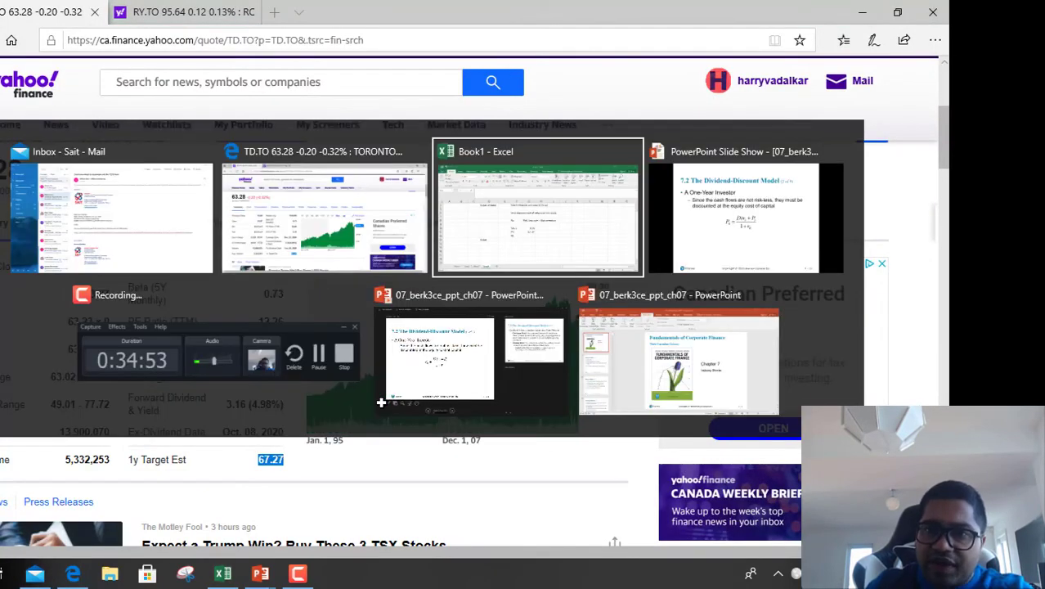
key(alt+Tab)
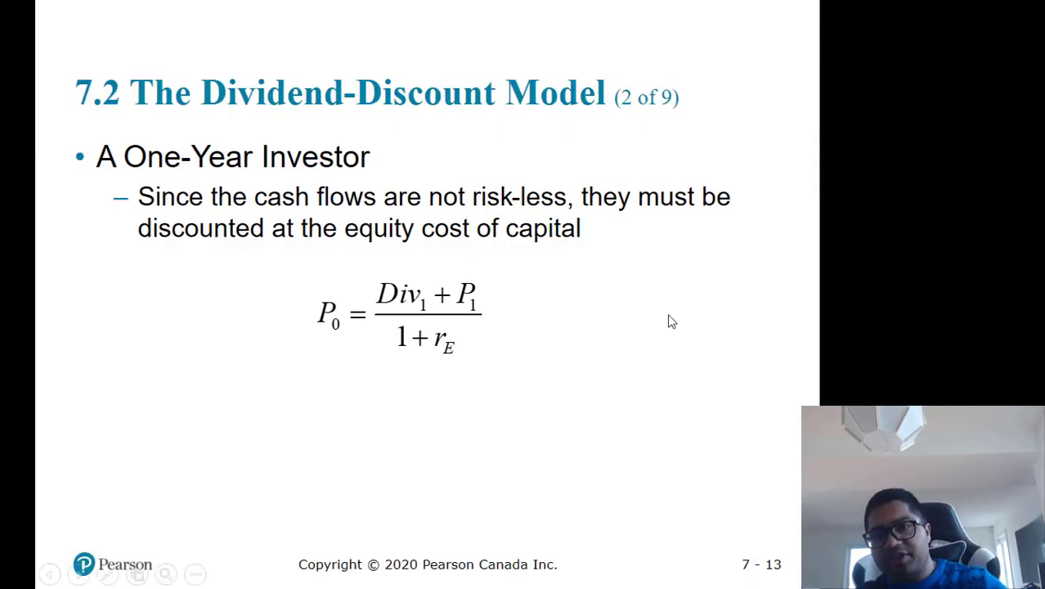
click(532, 437)
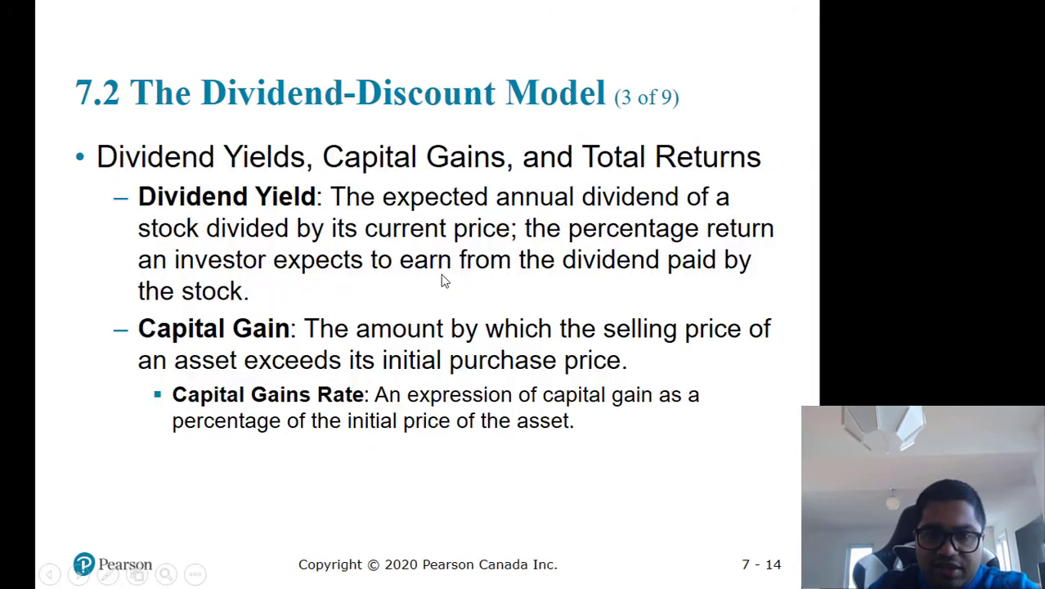
Return to the Book1 workbook in Excel and label the cell two rows below Value in column D as Investor.
key(alt+Tab)
key(alt+Tab)
key(alt+Tab)
key(Tab)
key(Tab)
click(152, 429)
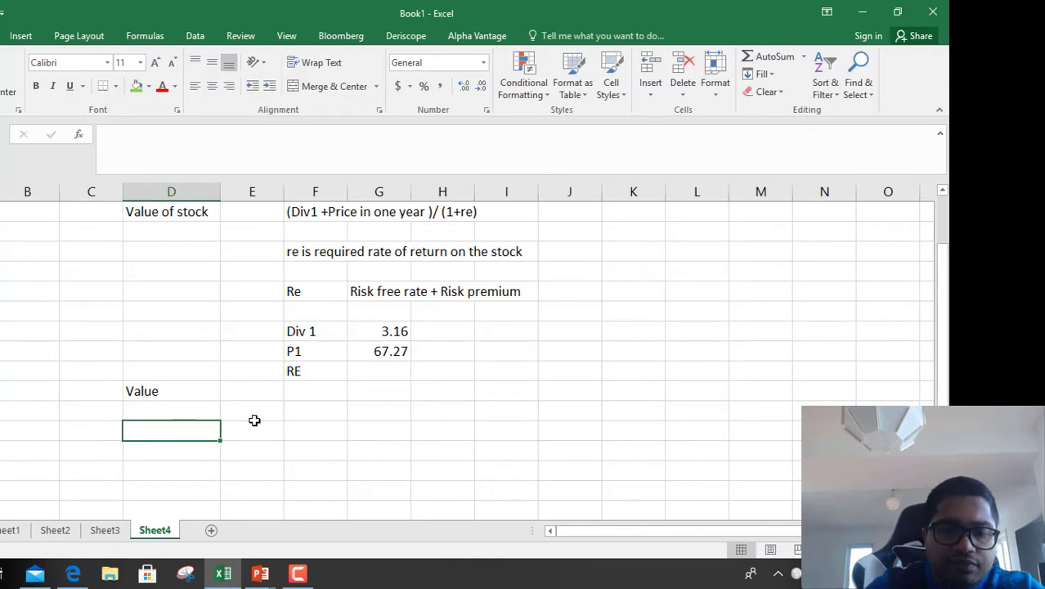
text(Investor)
click(255, 420)
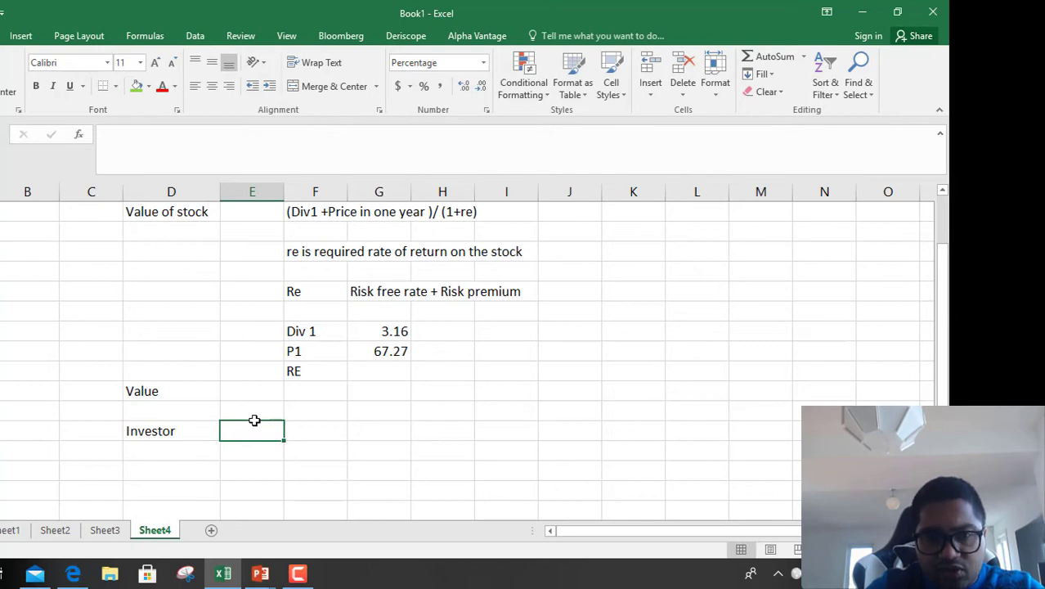
Add a Total returns label below Investor, with the text "Div yeild + Capital gains" beside it in column E.
key(Down)
key(Left)
text(Total returns)
key(Tab)
text(D)
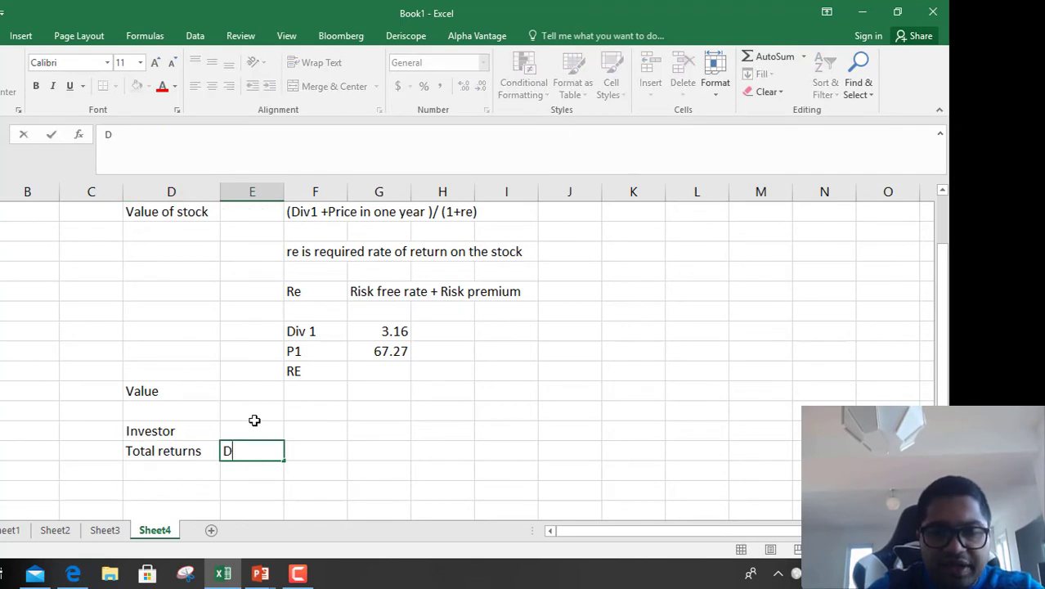
text(iv yeild + Capital gains)
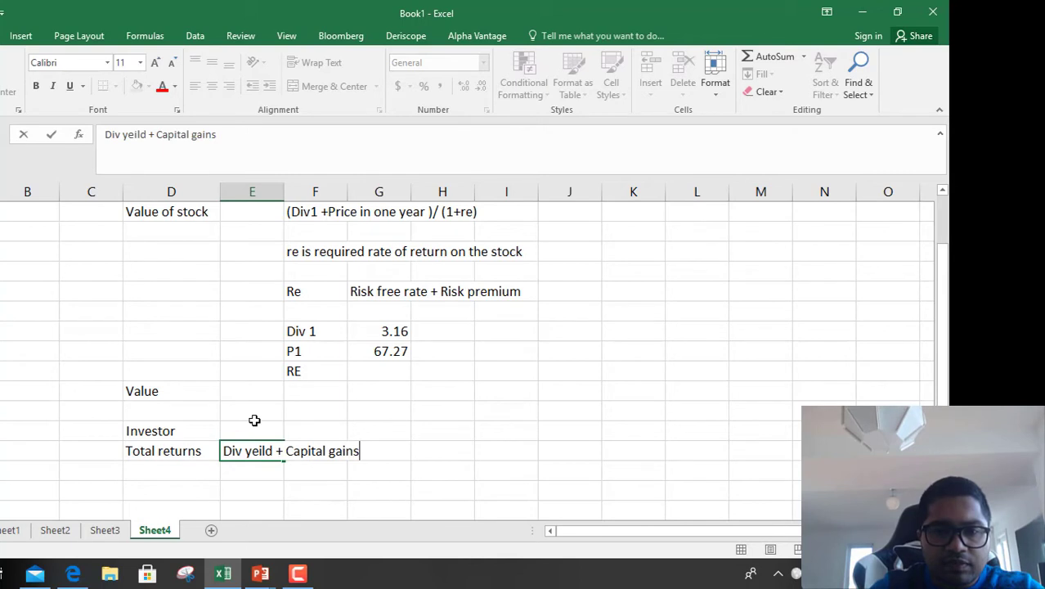
key(Return)
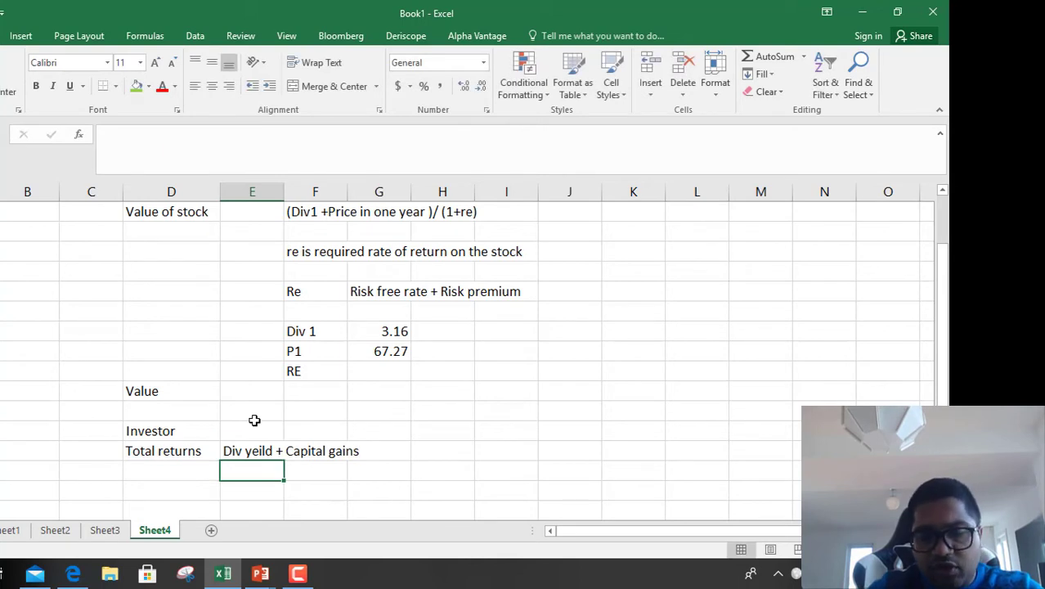
Start a text formula below "Div yeild + Capital gains" with the dividend yield term "Div / Prive +".
text(=)
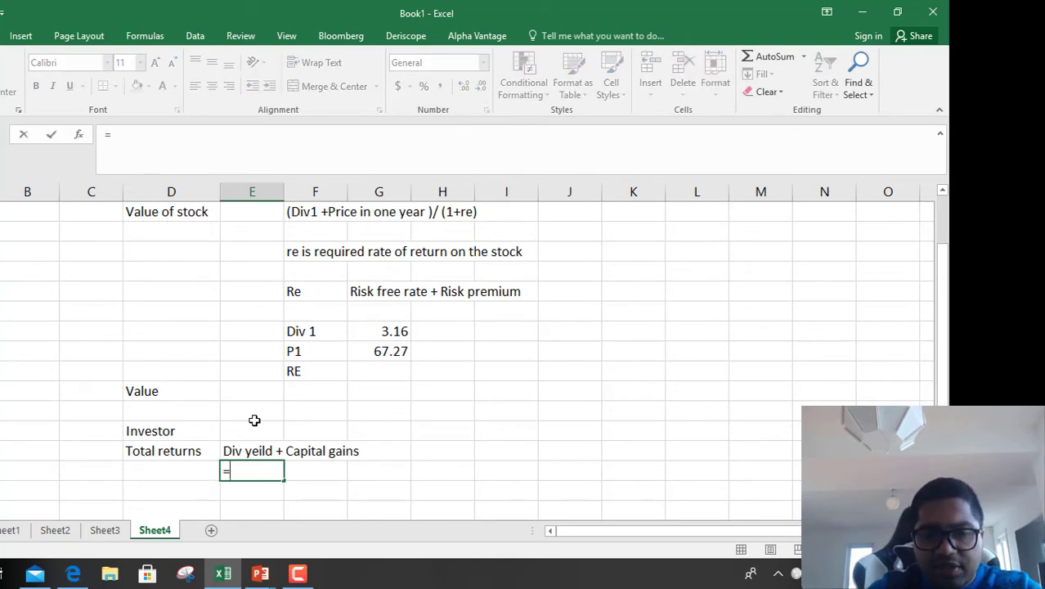
text(Di)
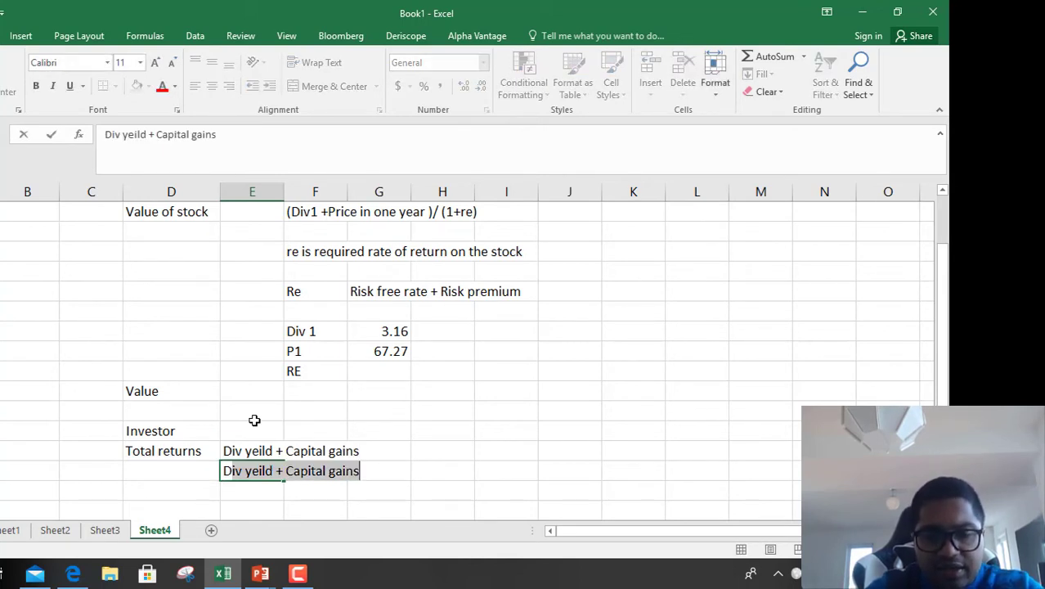
text(v )
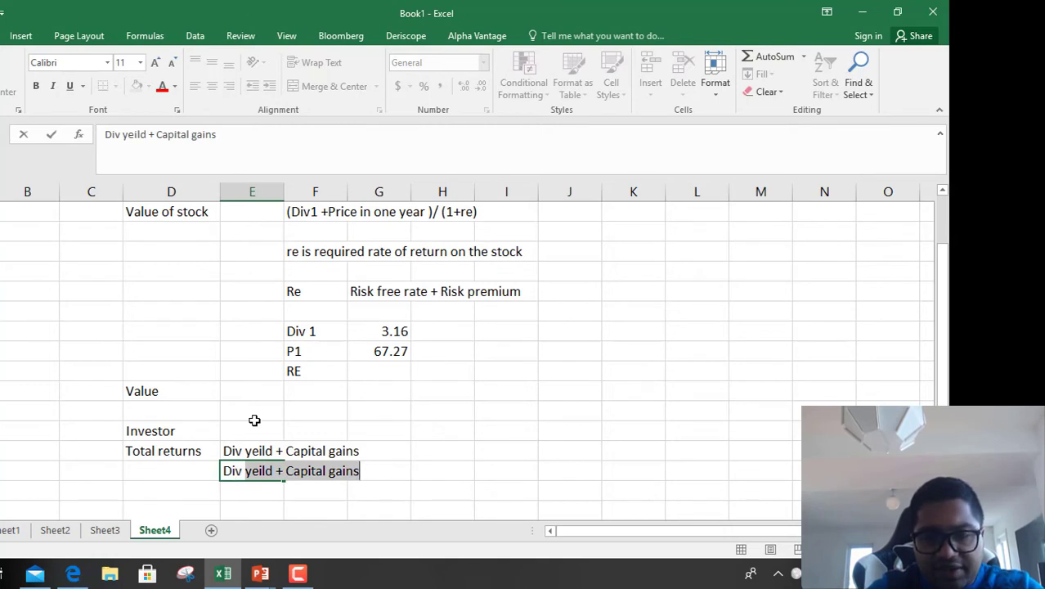
text(/)
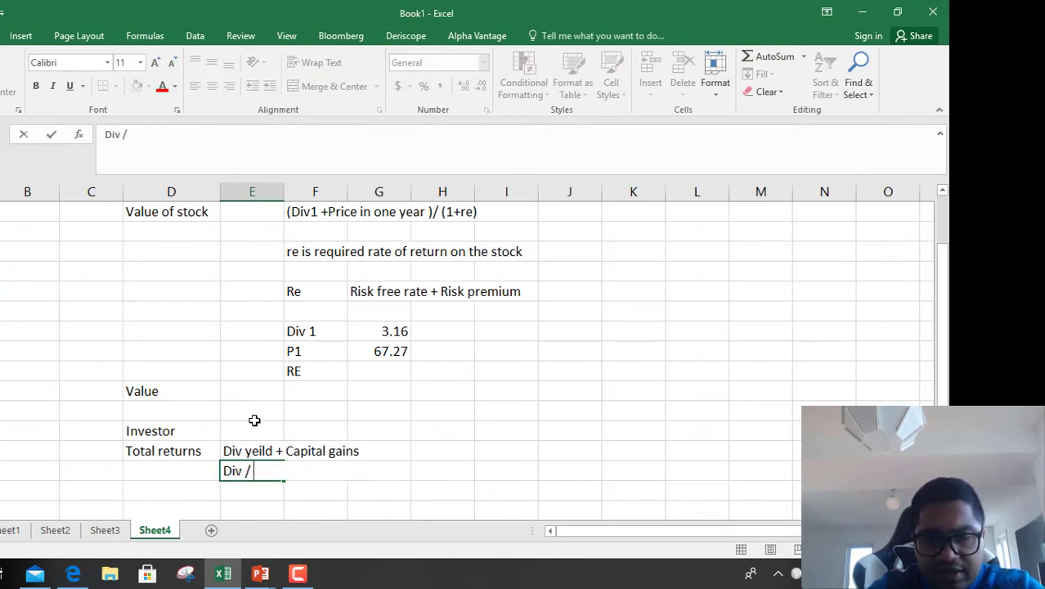
text( Prive)
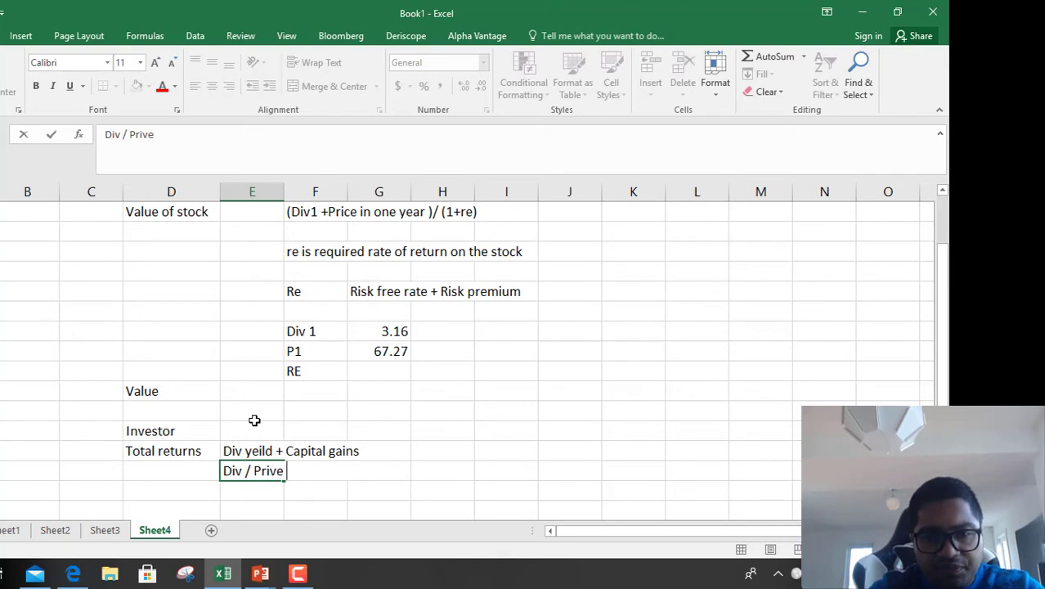
text( +)
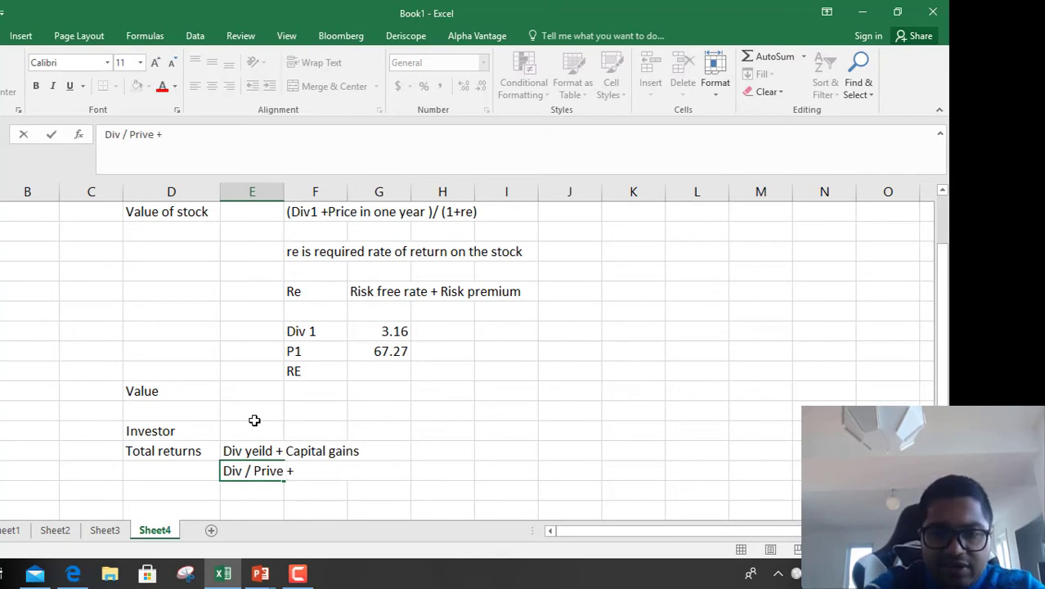
Complete the text formula with the capital gain rate term "(Price 1 - Price -0)/Price 0".
text( (Pric)
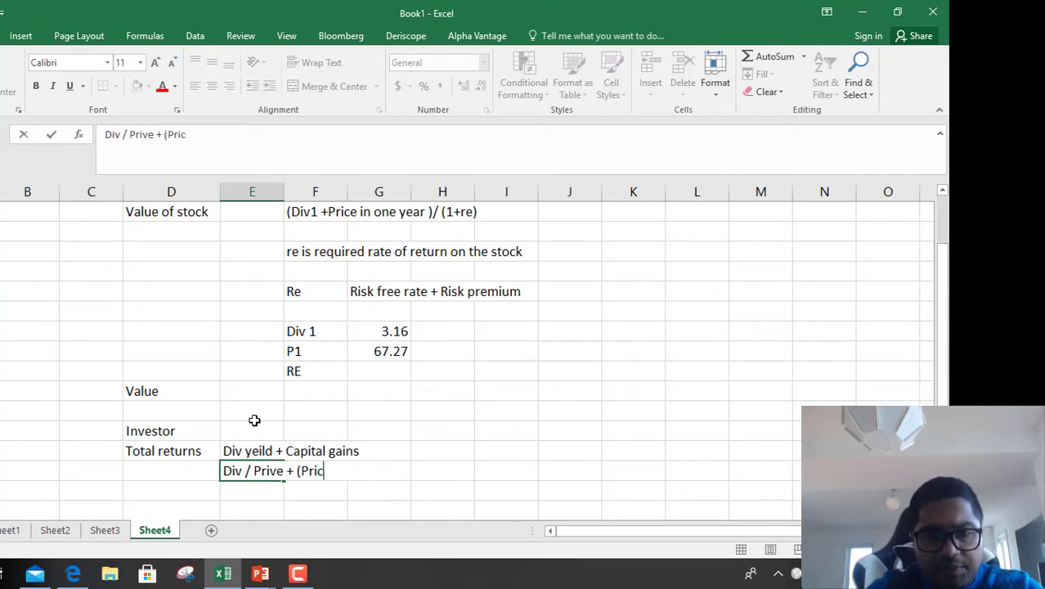
text(e 1)
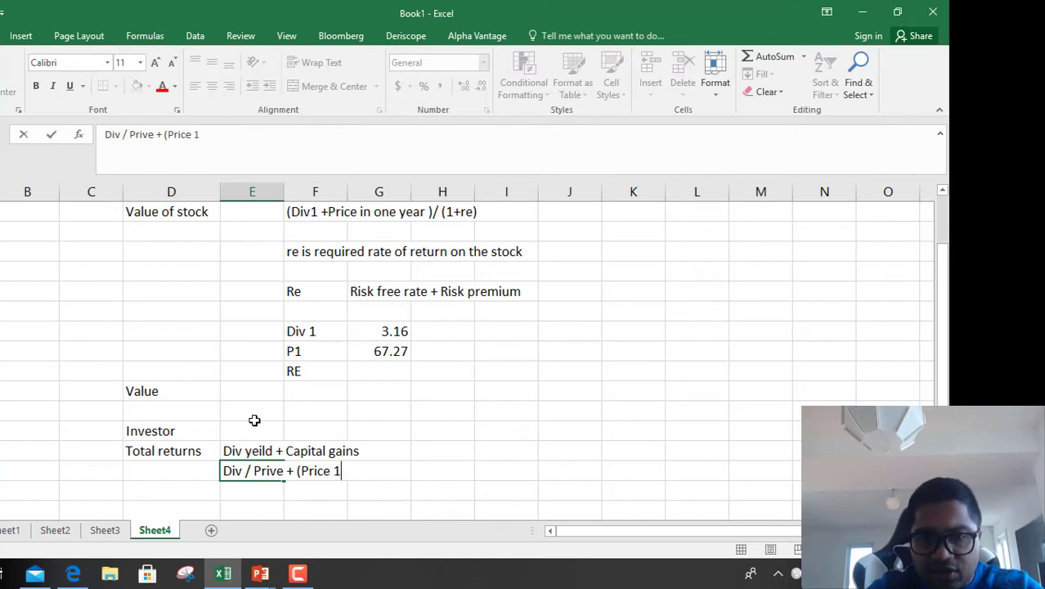
text( -)
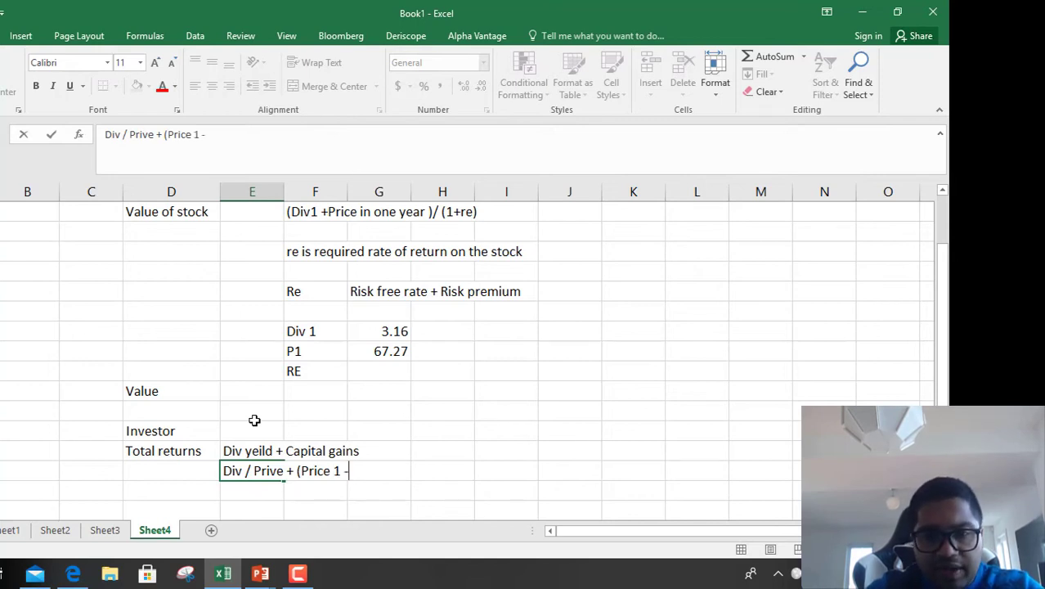
text( Price )
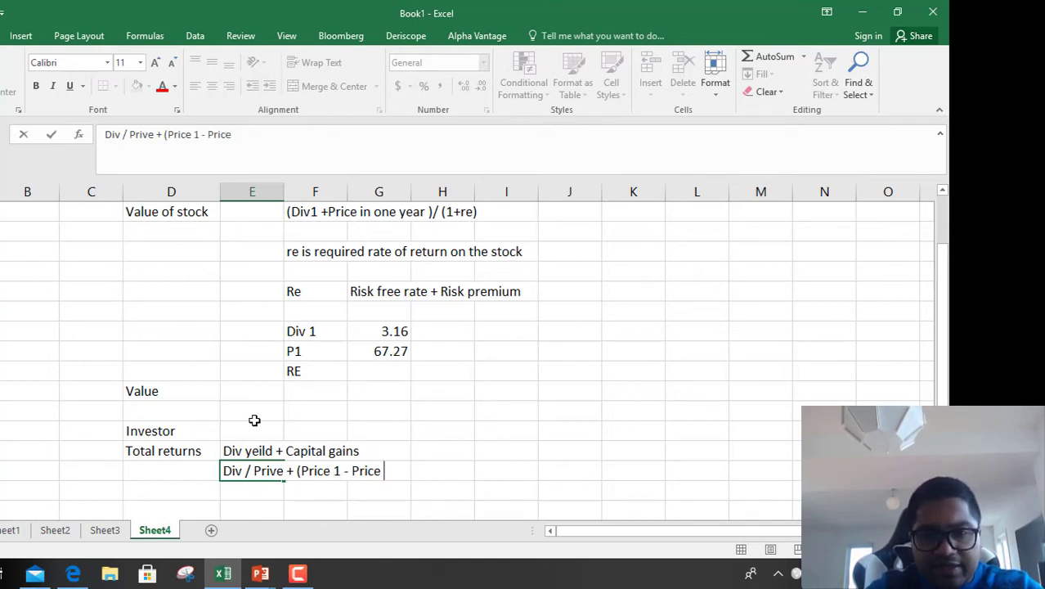
text(-0)
text())
text(/Pr)
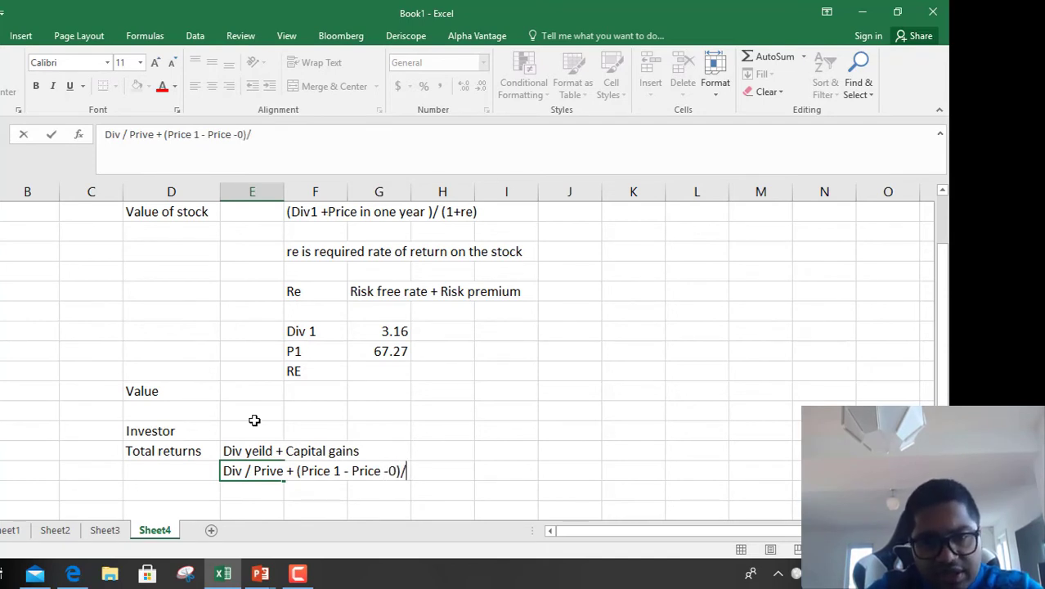
text(ice )
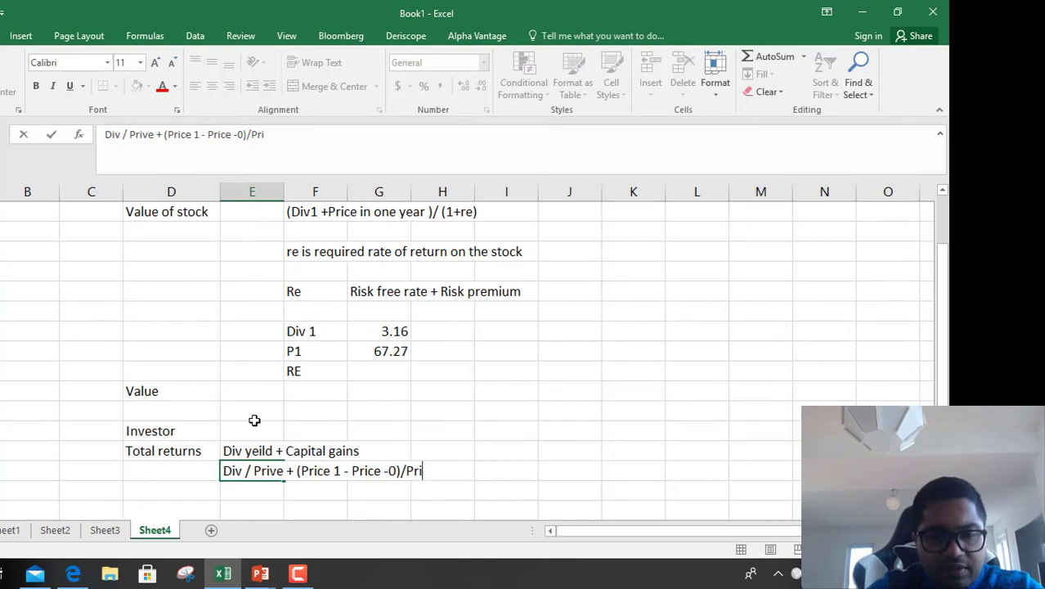
text(0)
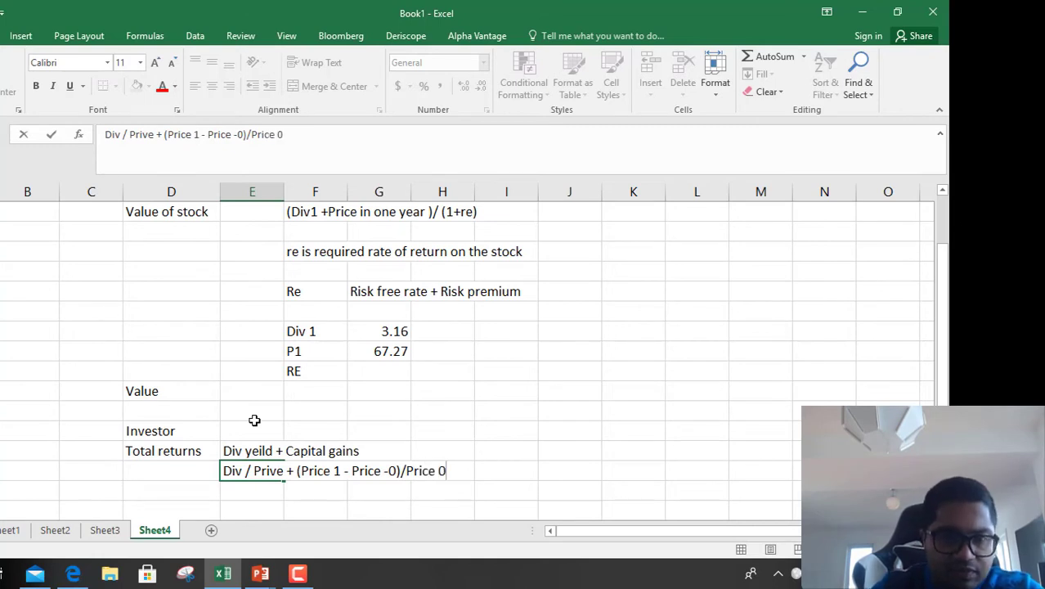
click(503, 472)
Correct "Prive" to "Price0" in the expanded total returns formula.
click(244, 471)
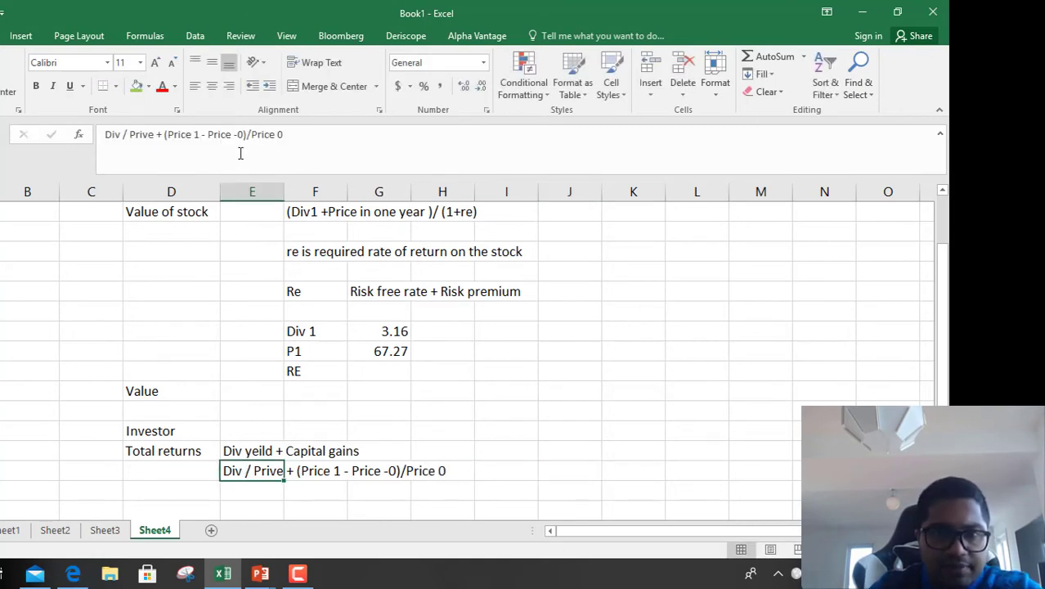
click(156, 134)
key(BackSpace)
key(BackSpace)
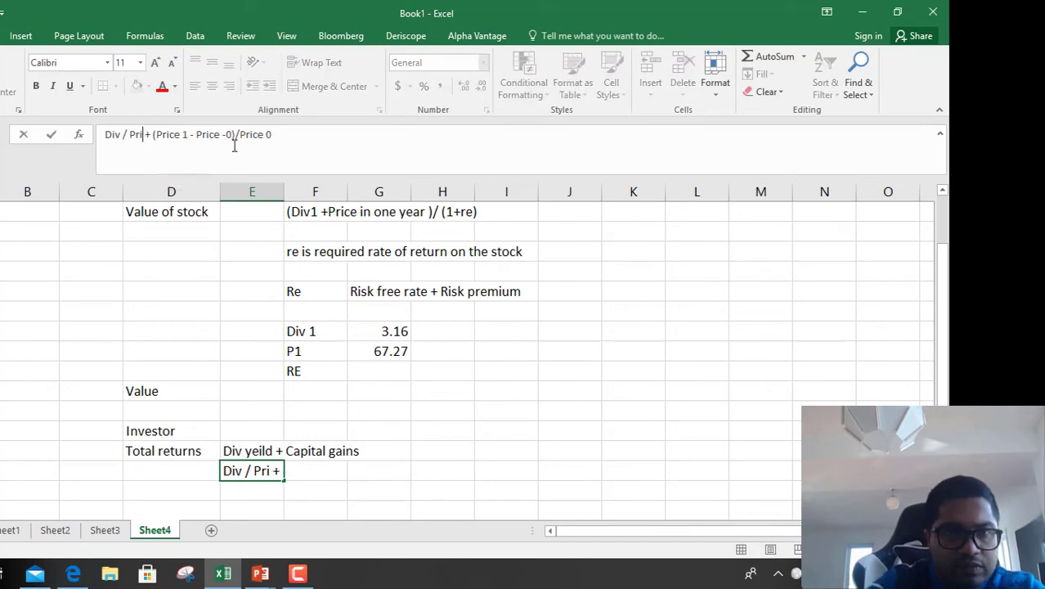
text(ce0)
key(Return)
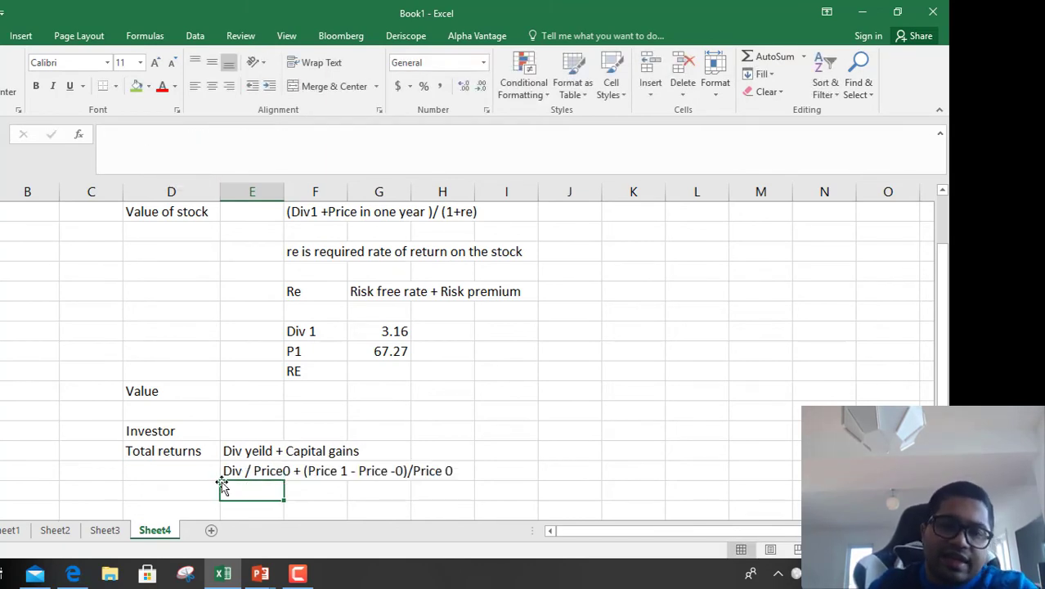
Switch back to the PowerPoint slide show and advance to the Total Return equation slide.
scroll(224, 485, down, 1)
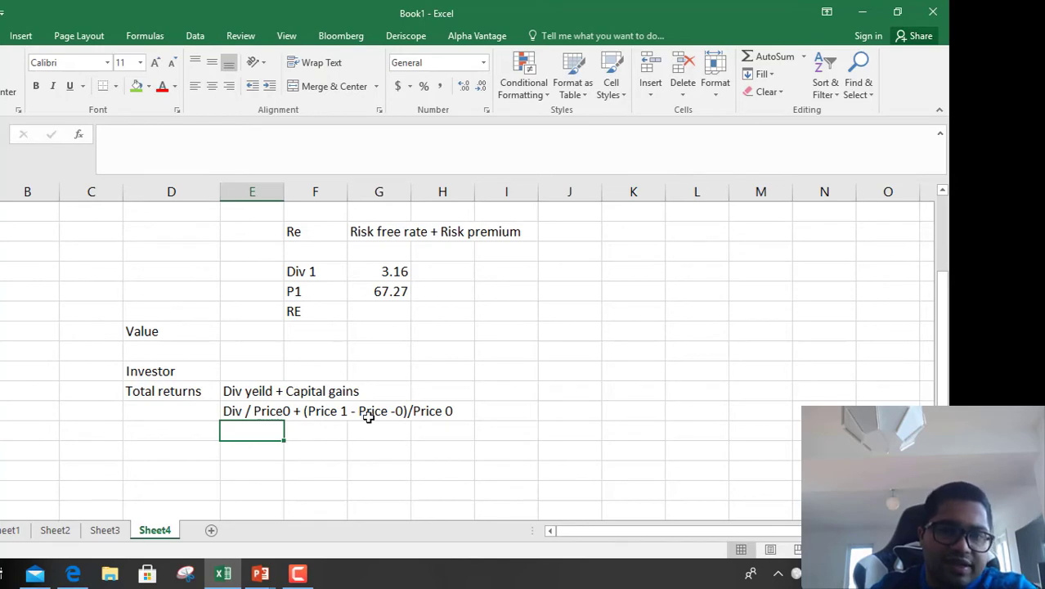
key(alt+Tab)
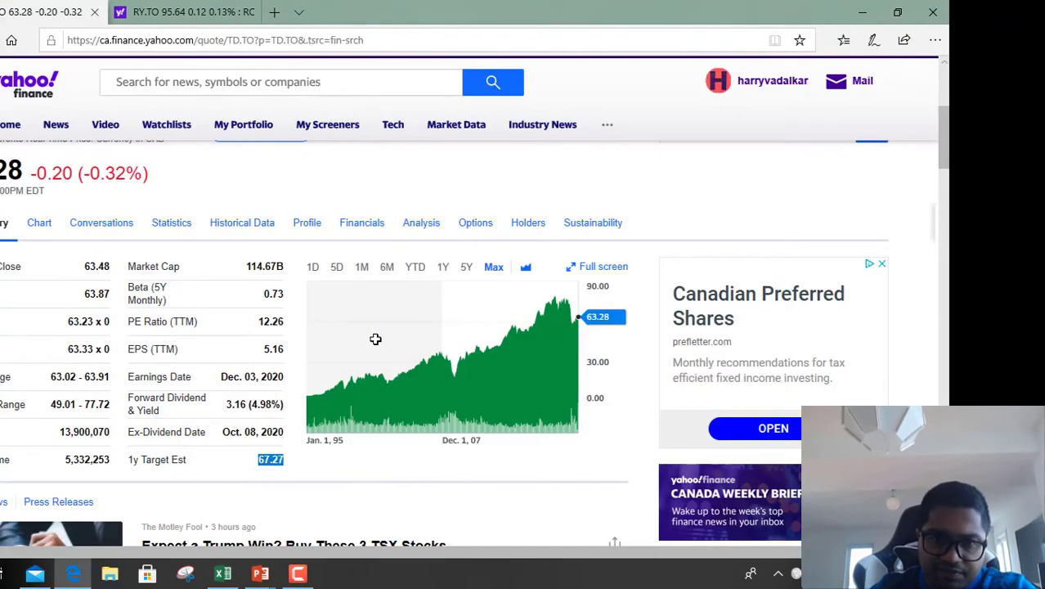
key(alt+Tab)
key(Tab)
key(alt+Tab)
key(Tab)
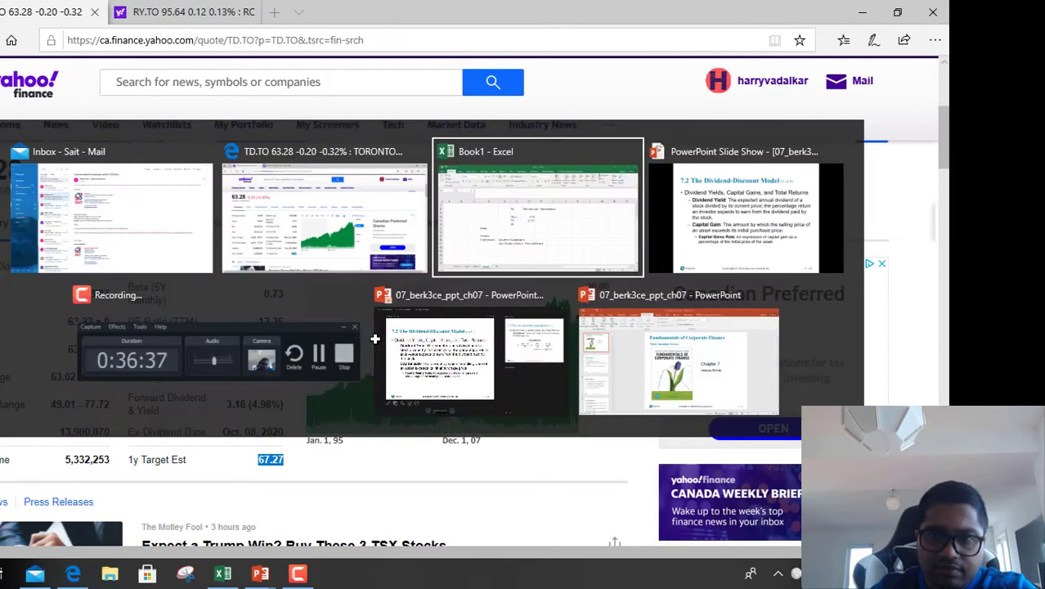
key(Tab)
key(Right)
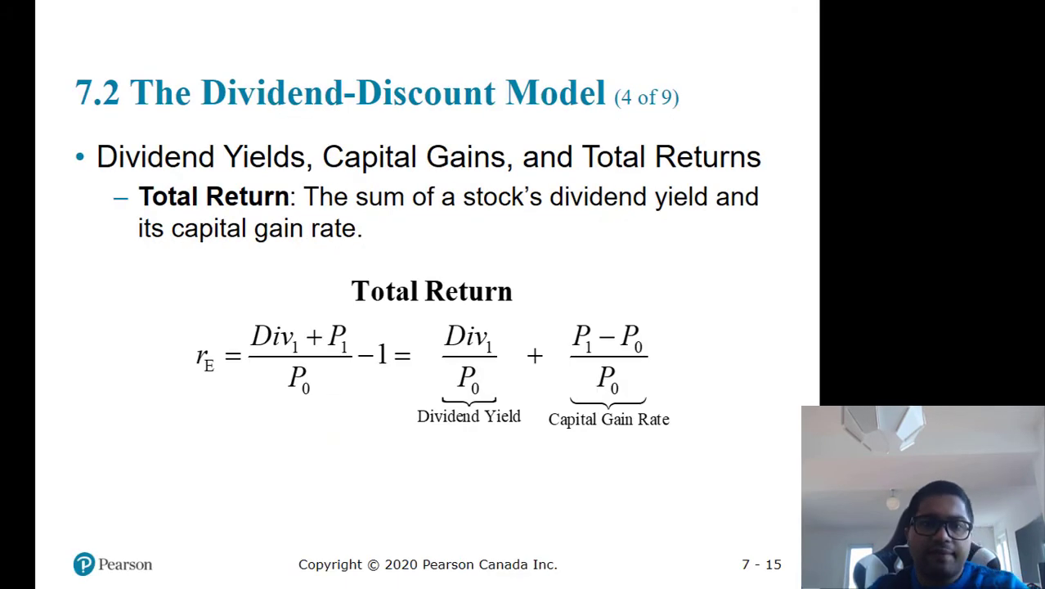
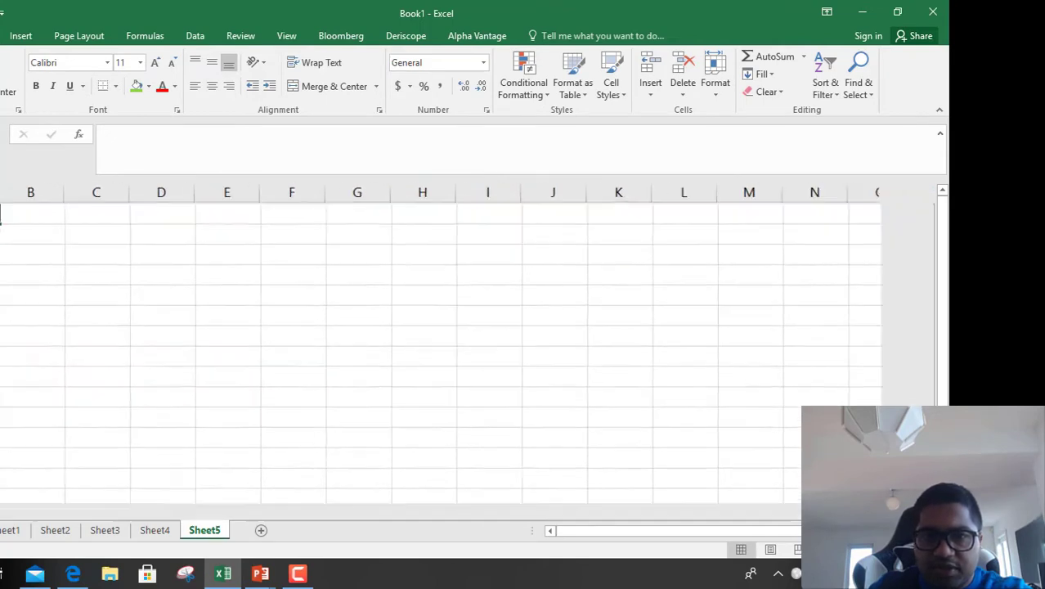
On Sheet5, enter the label "Price" in column C and the text formula "Div 1/(RE-G)" beside it in column D.
click(109, 240)
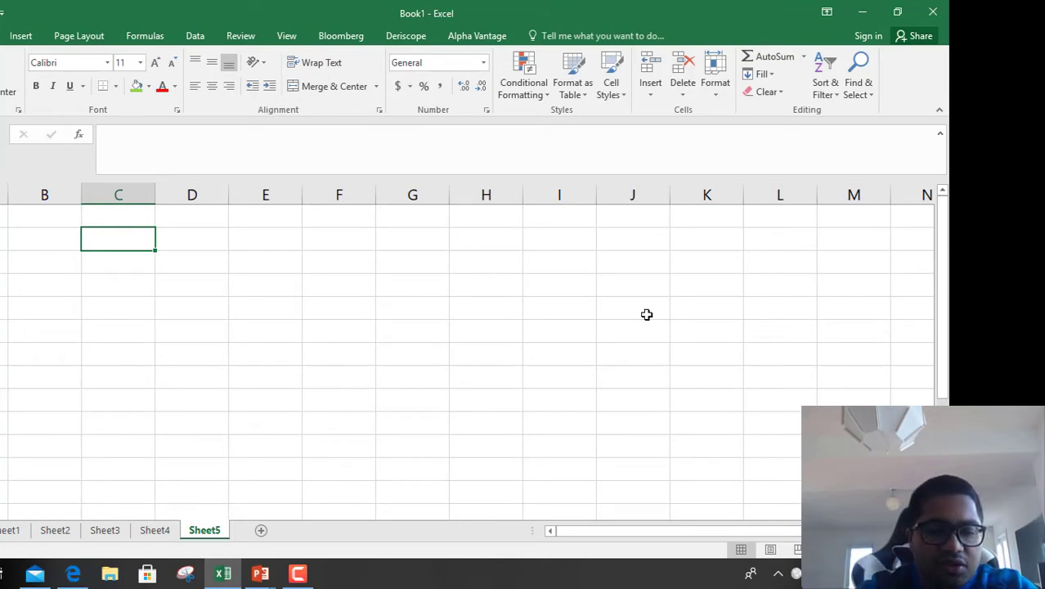
text(D)
key(BackSpace)
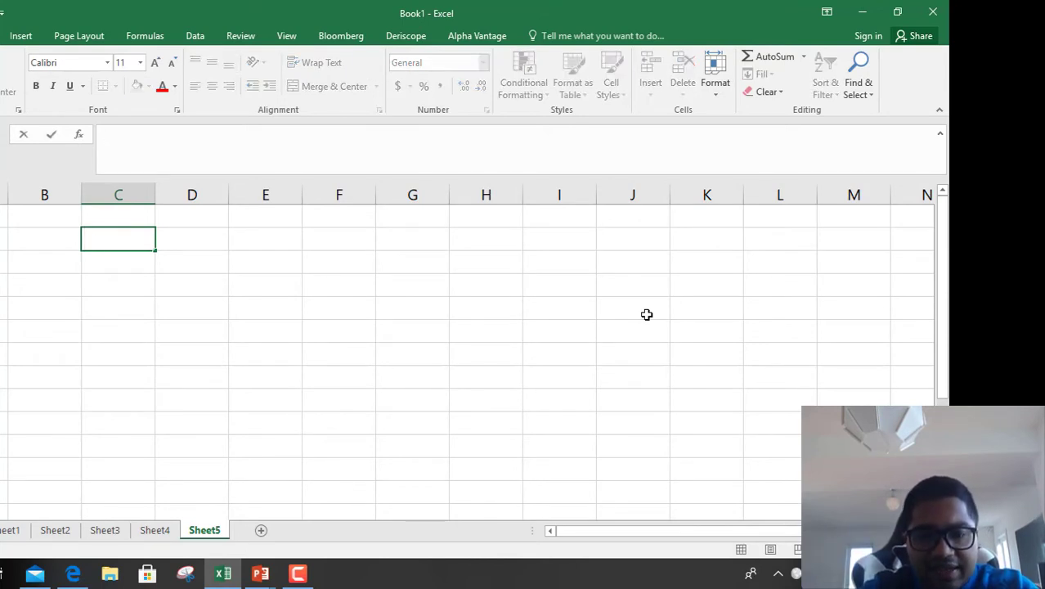
text(Price)
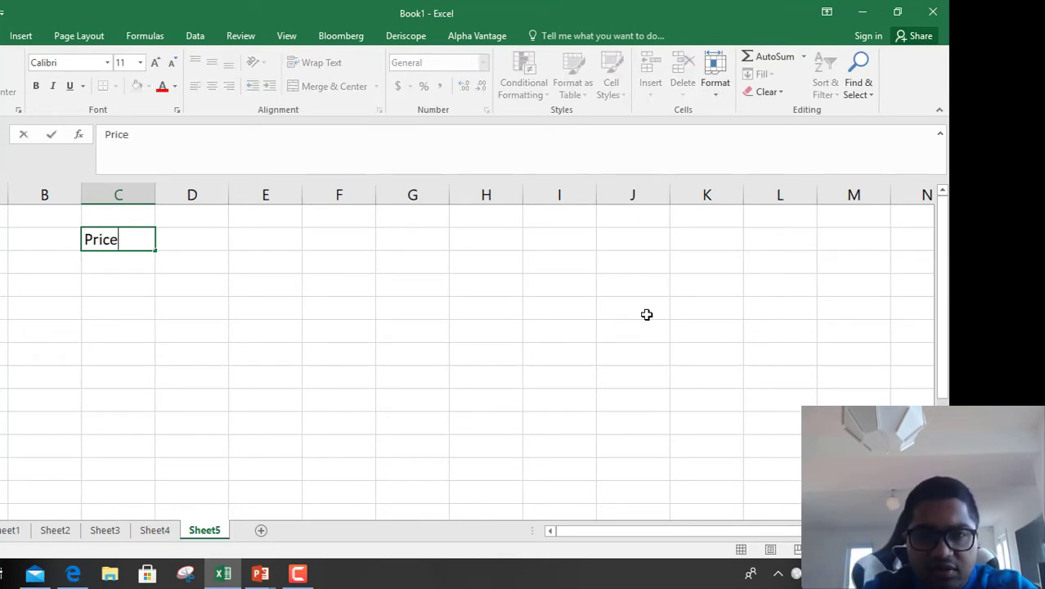
key(Tab)
text(D)
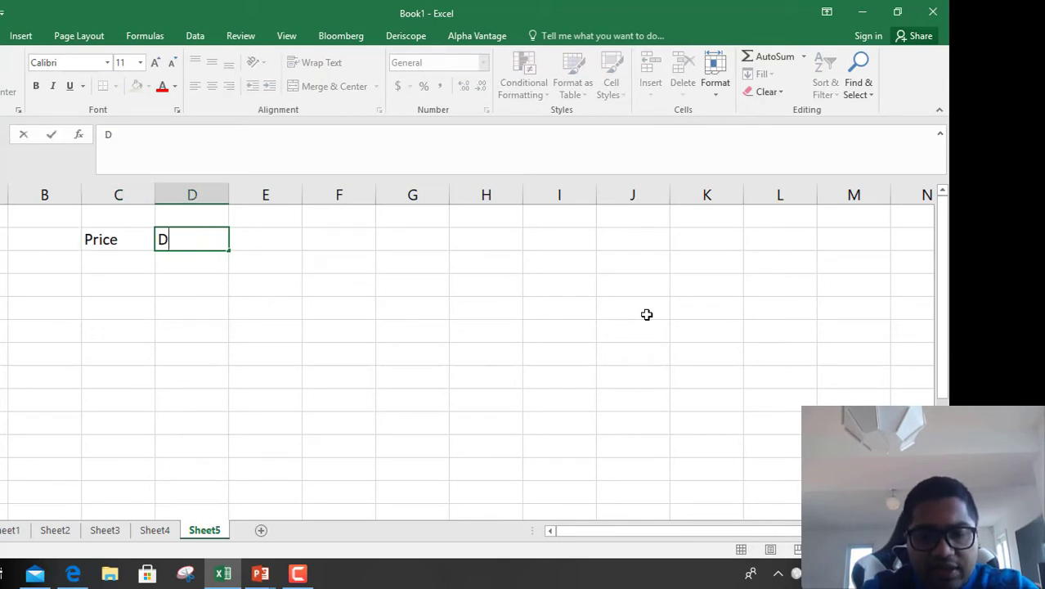
text(iv 1)
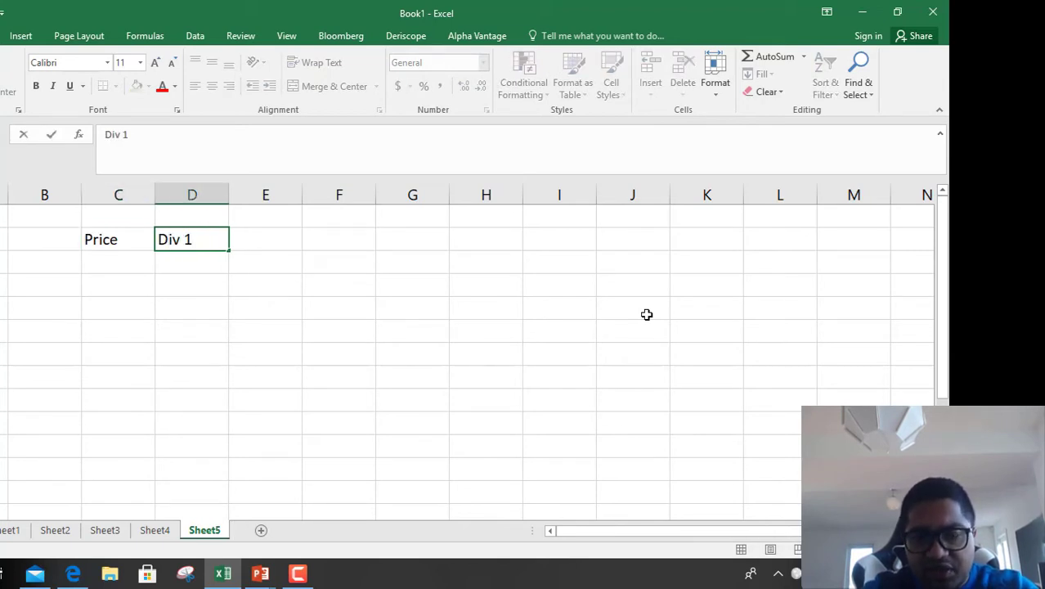
text(/)
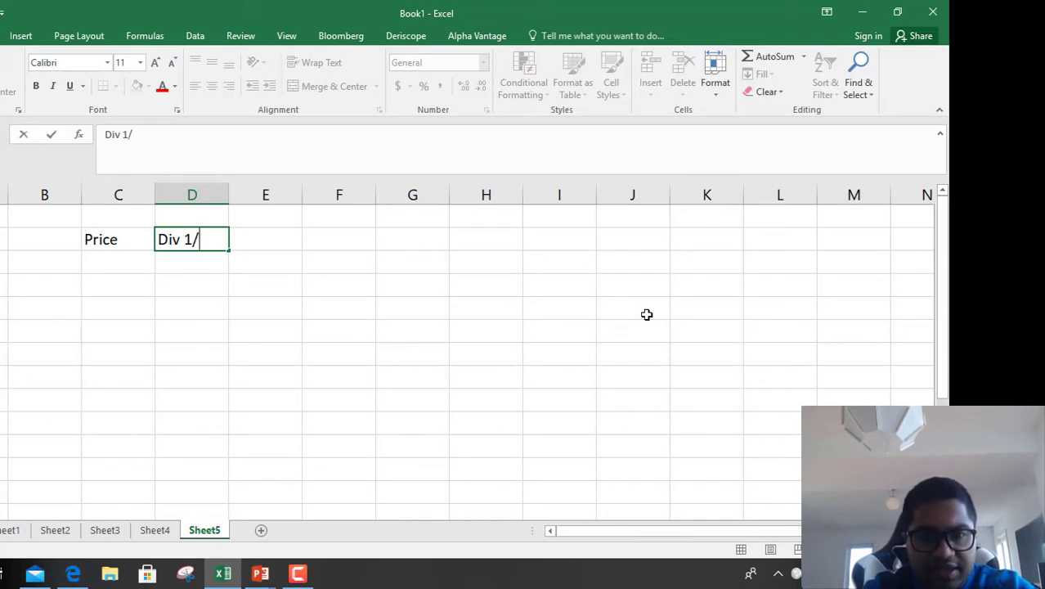
text((RE)
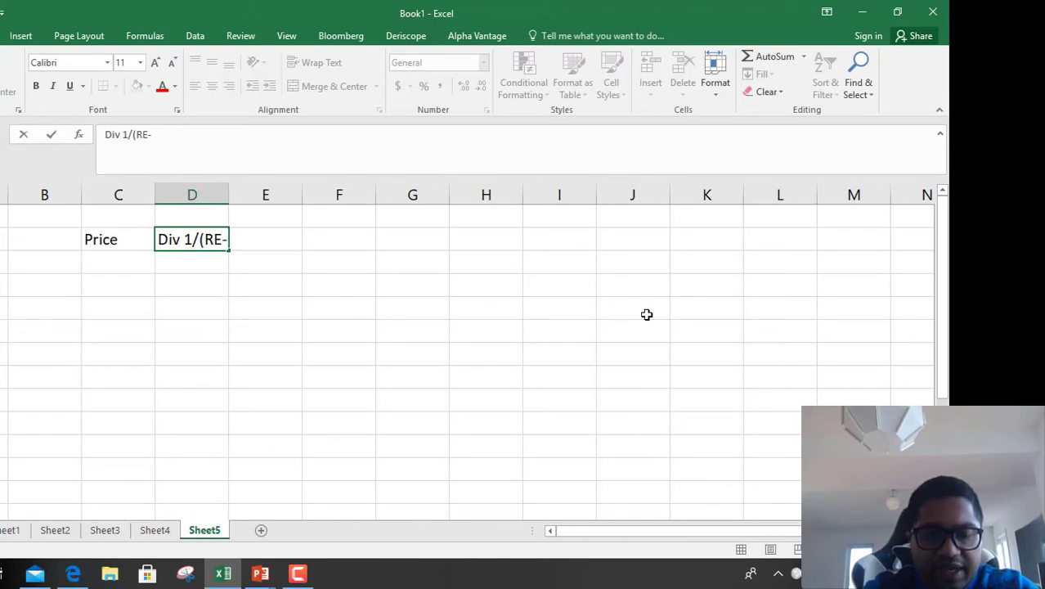
text(-G)
key(Return)
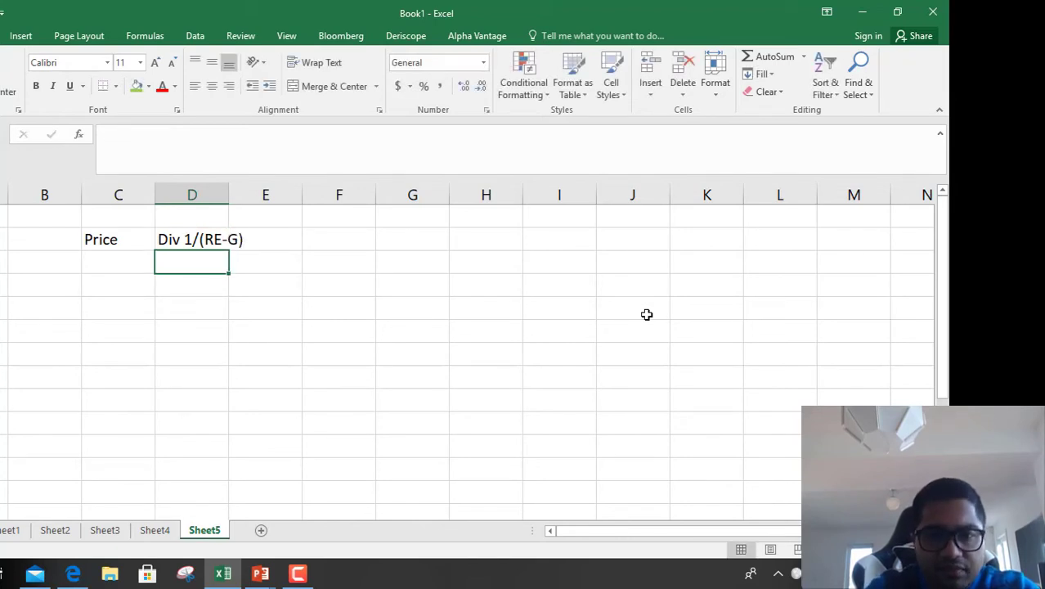
Two rows below the price formula, enter the term "Div 1" with its description "The next div" in the adjacent cell.
text(D)
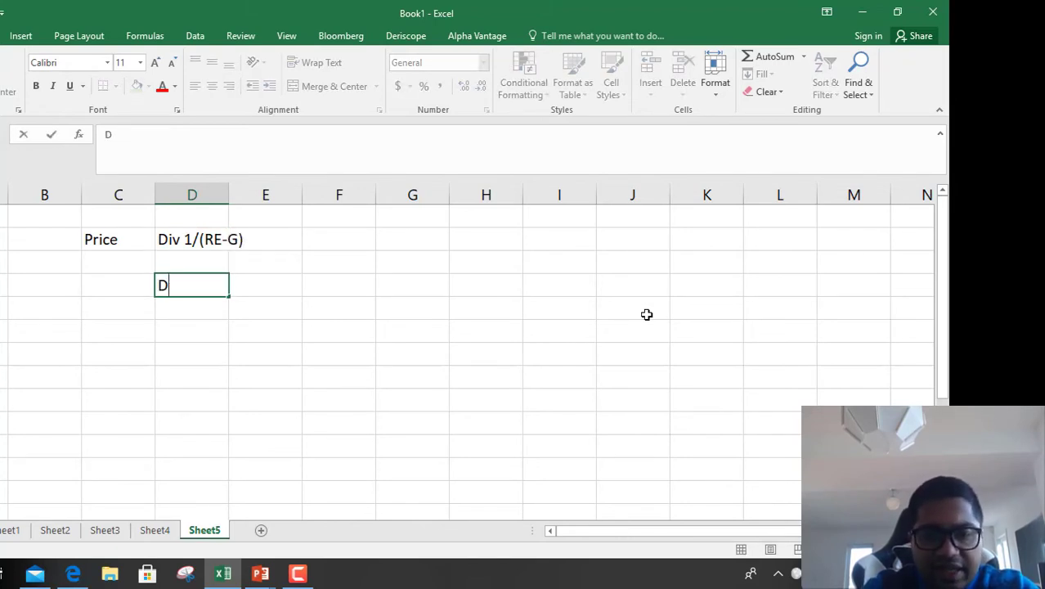
text(iv 1)
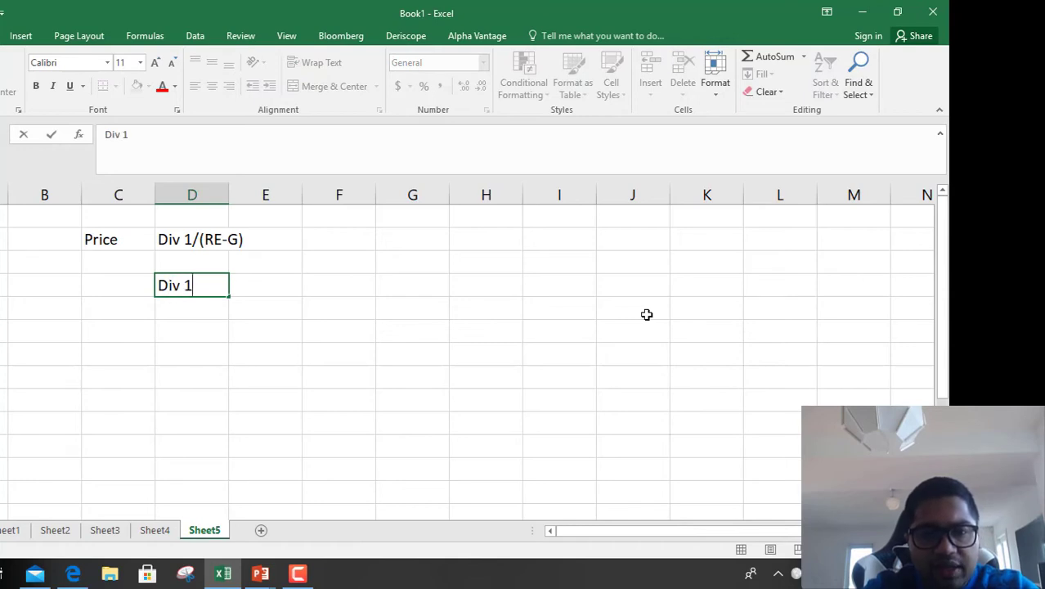
key(Tab)
text(The )
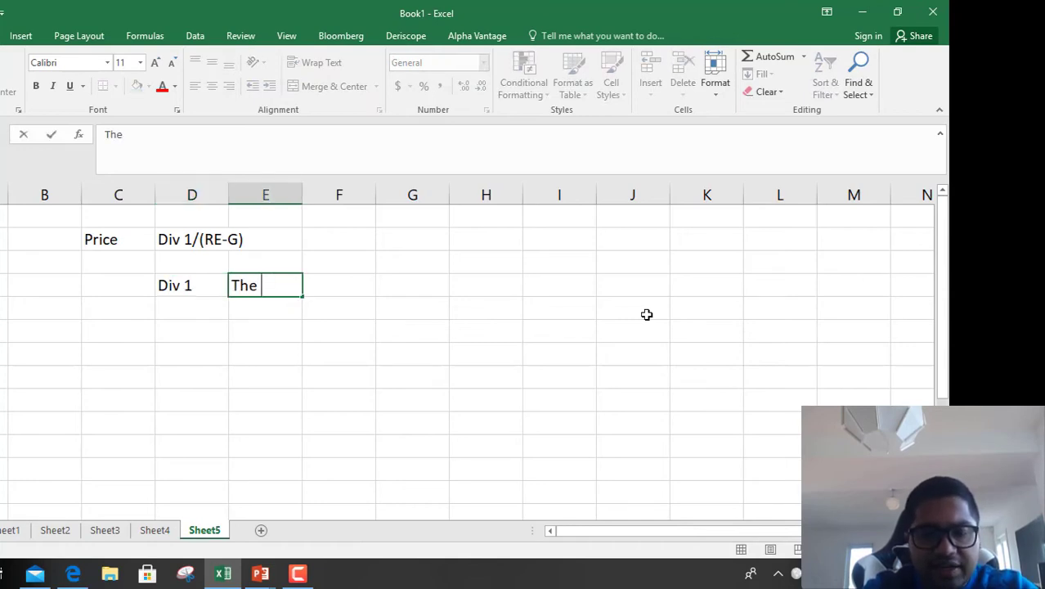
text(next div)
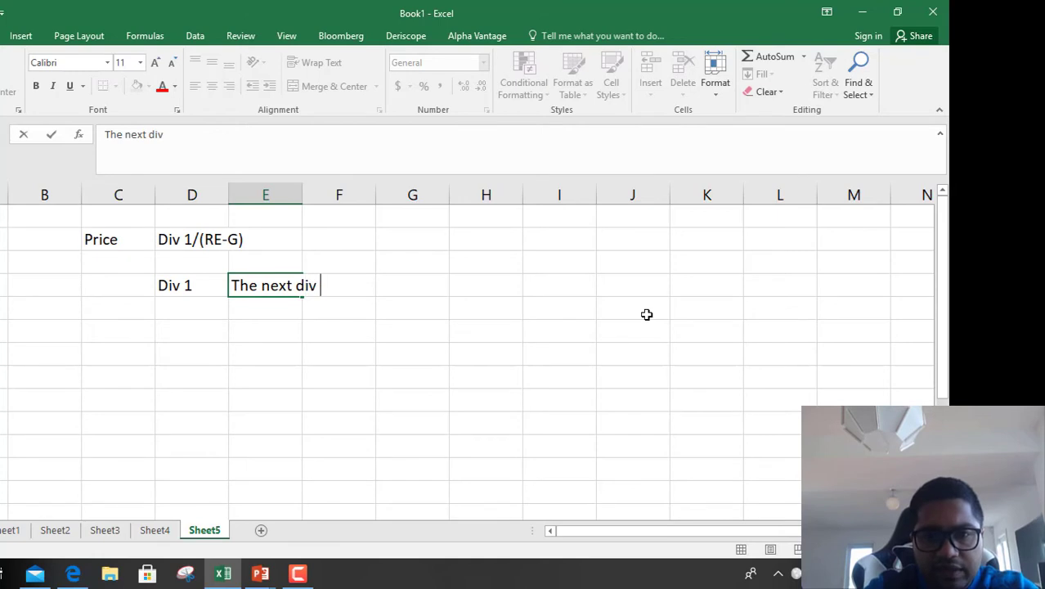
key(Return)
Below "Div 1", enter the term "RE" with the description "Cost of equity" in column E.
key(Left)
text(RE)
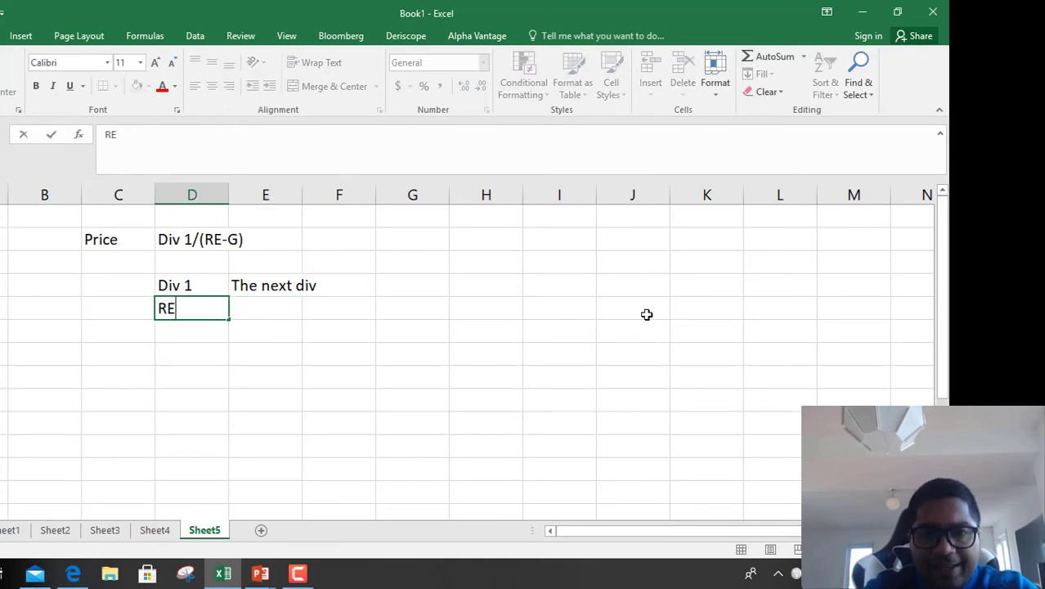
key(Tab)
text(Cost )
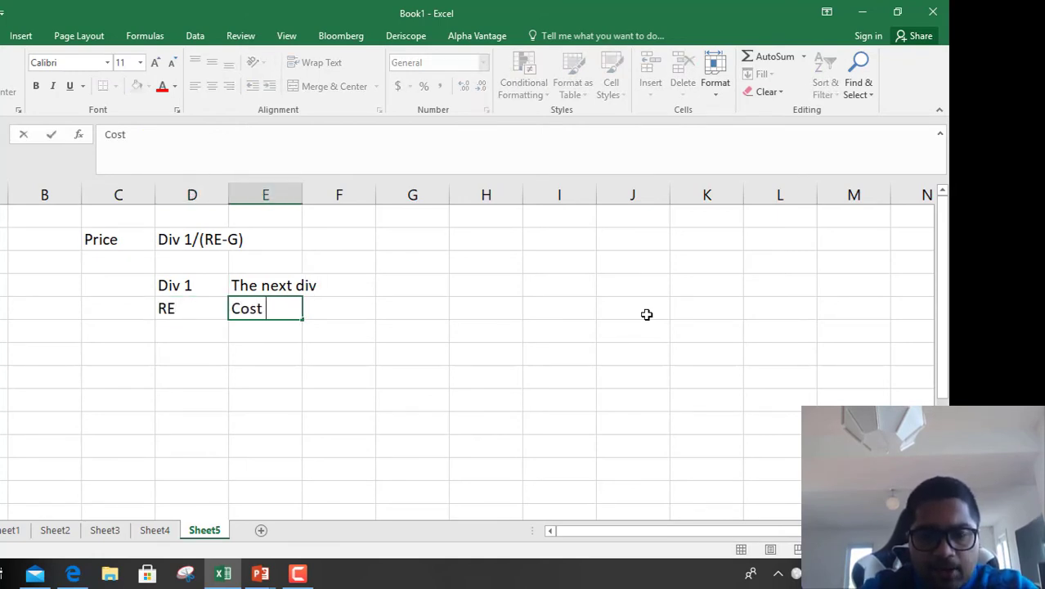
text(of eq)
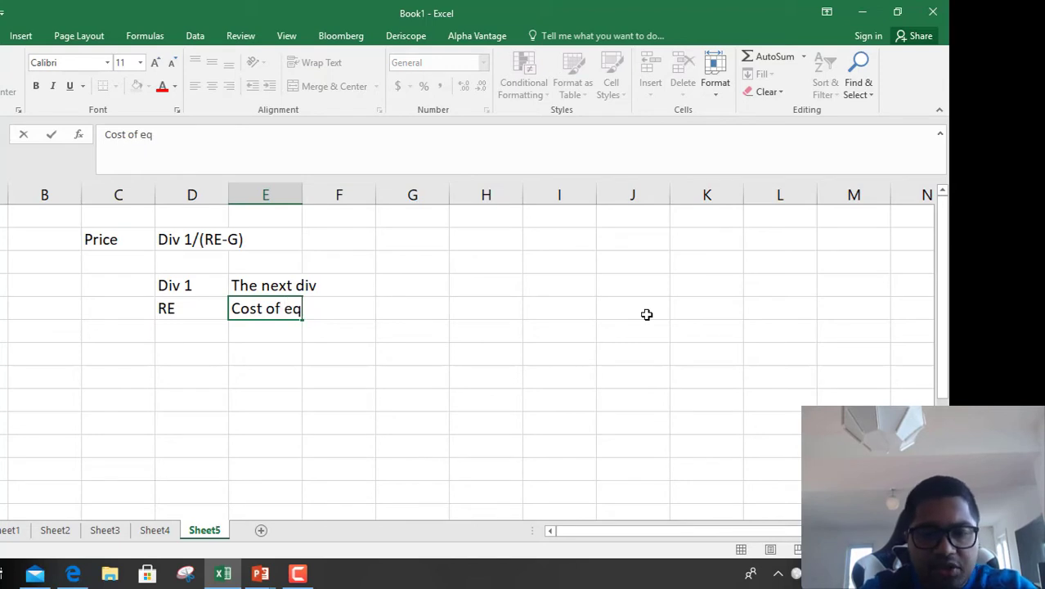
text(uity)
key(Return)
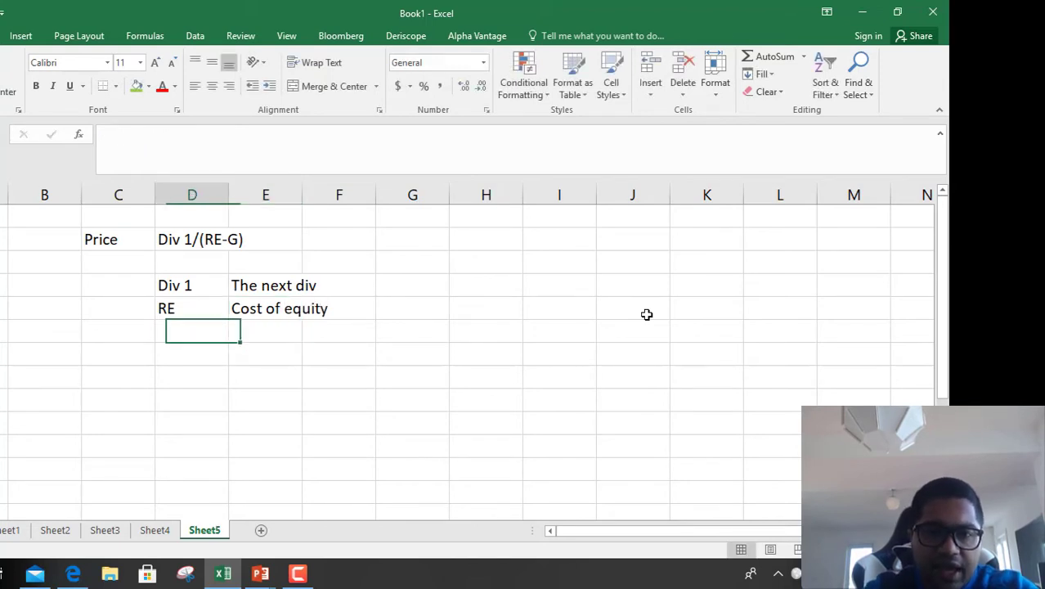
Below "RE", enter the term "G" described as "Growth rate of dividends", and fit column E's width to its contents.
text(G)
key(Tab)
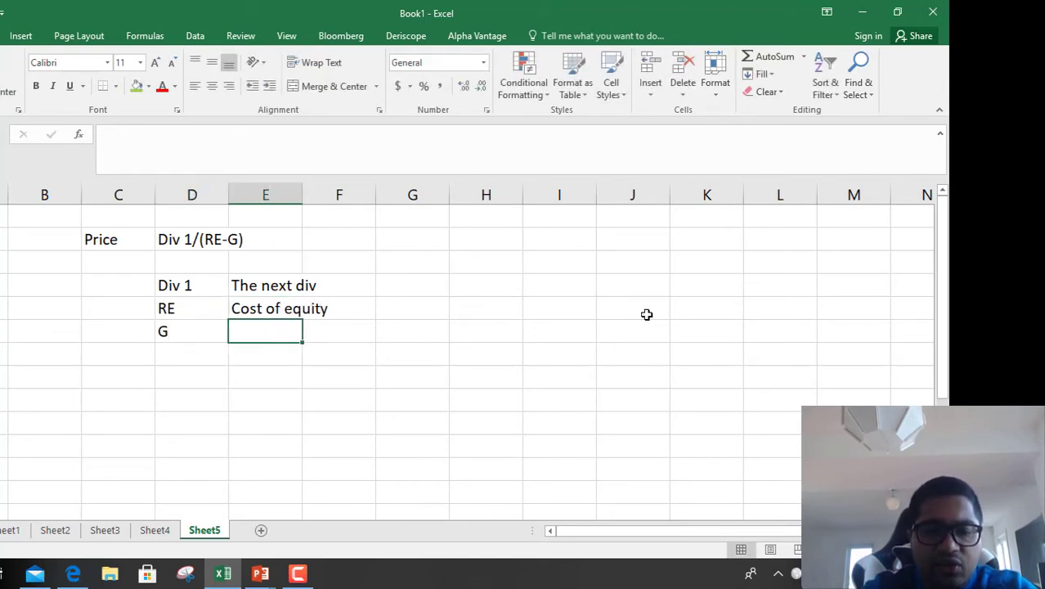
text(Growth r)
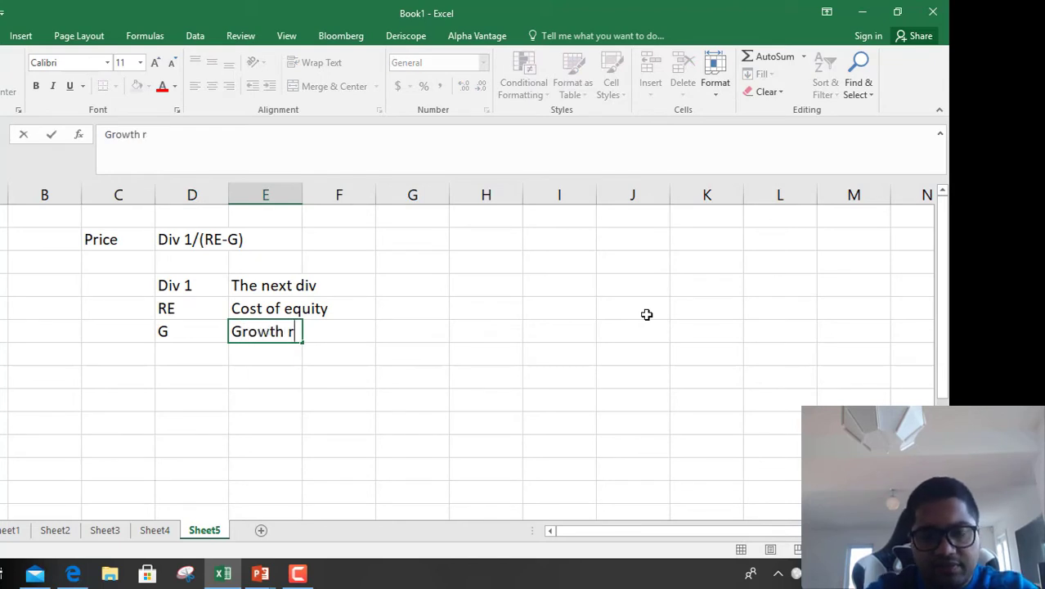
text(ate of d)
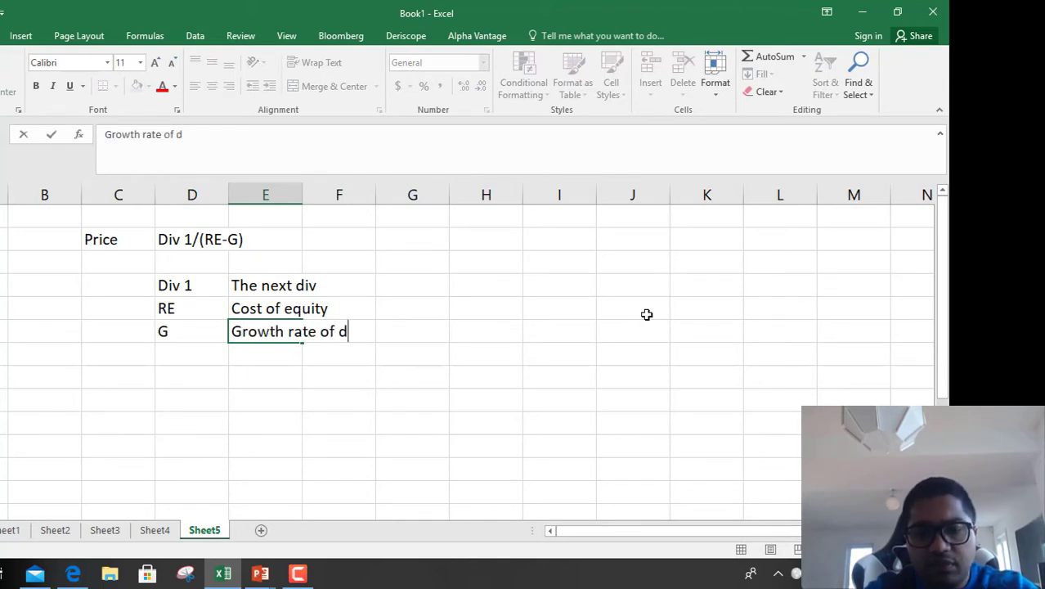
text(ividends)
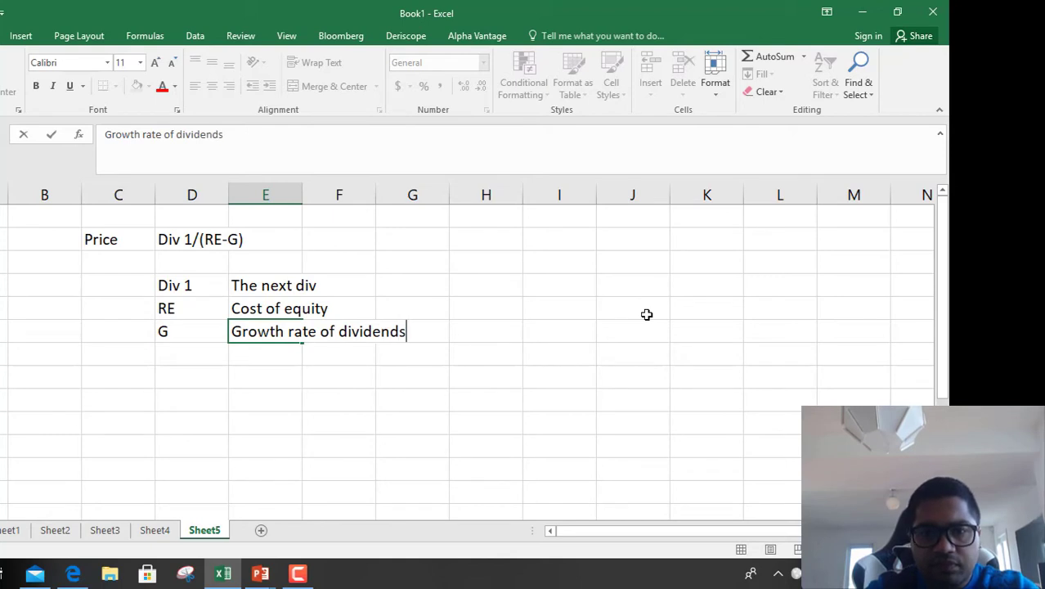
key(Return)
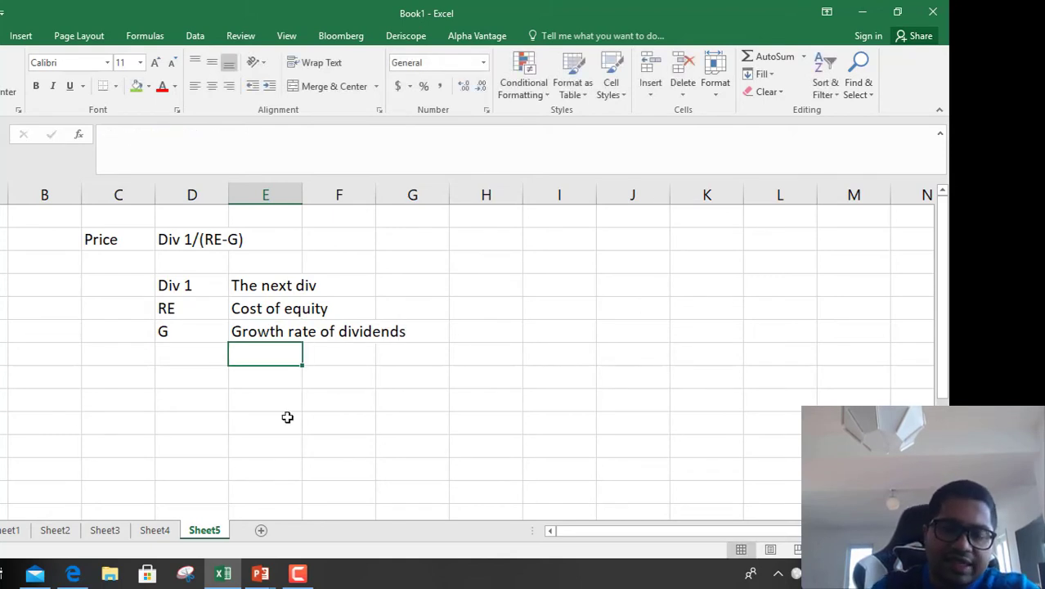
double_click(303, 195)
scroll(145, 385, down, 1)
scroll(247, 387, up, 1)
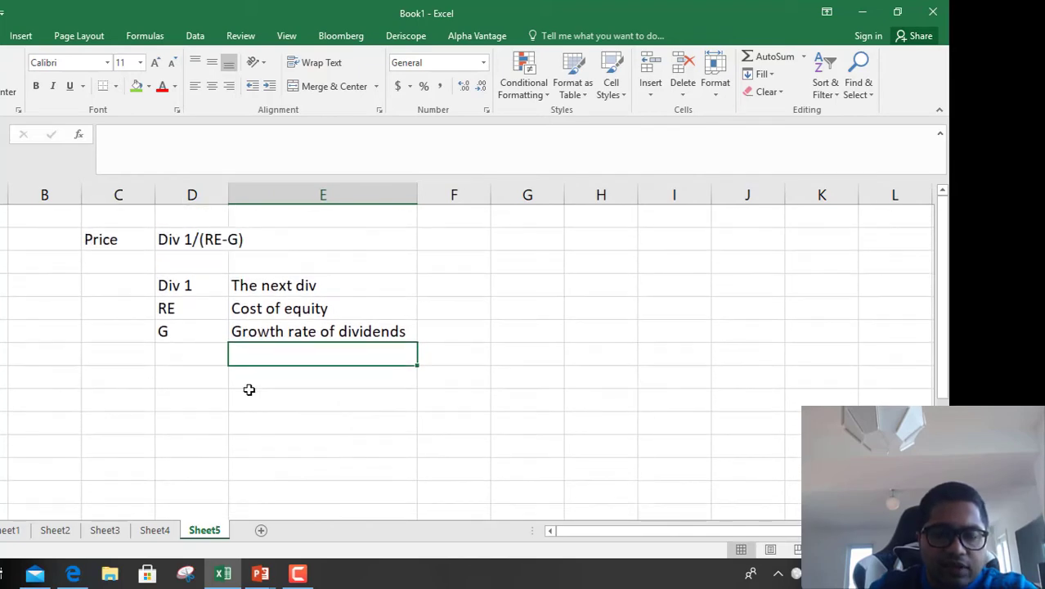
Switch to the PowerPoint slide show, advance to the Example 7.2 slides, and review the Valuing a Firm with Constant Dividend Growth problem.
key(alt+Tab)
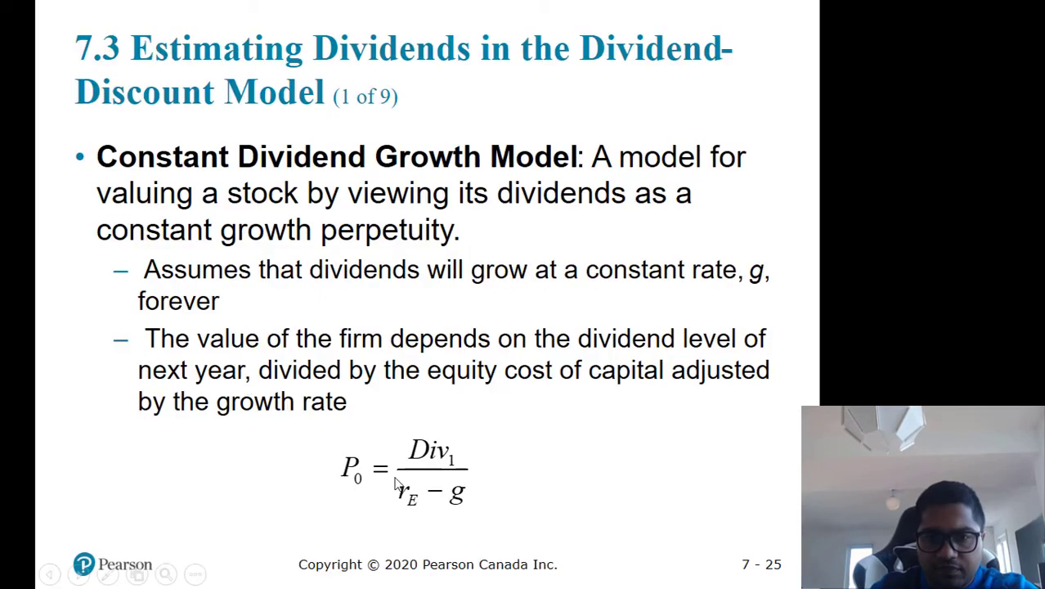
click(483, 454)
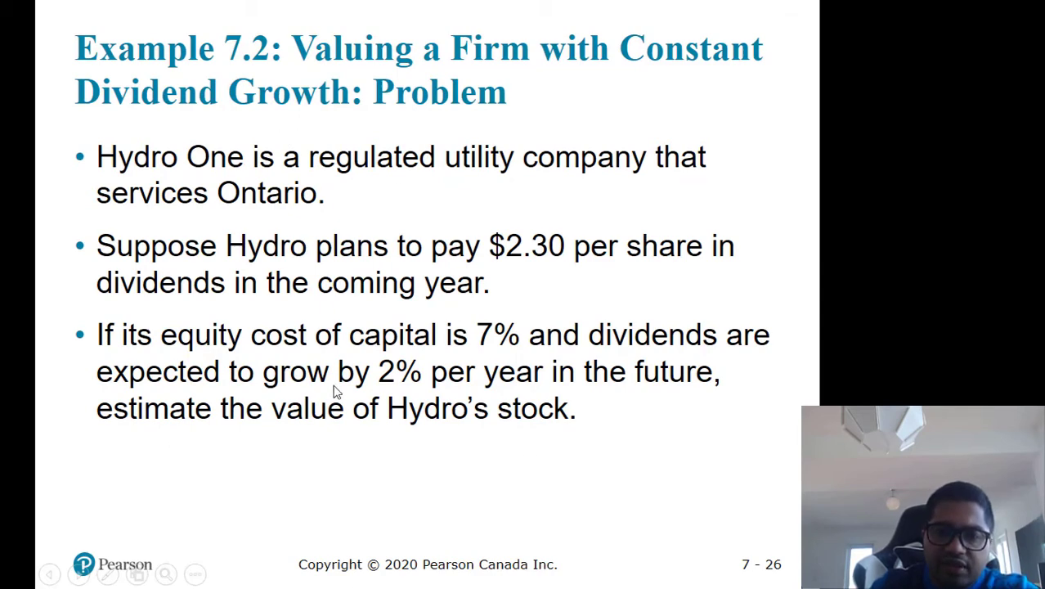
click(279, 446)
scroll(279, 446, up, 1)
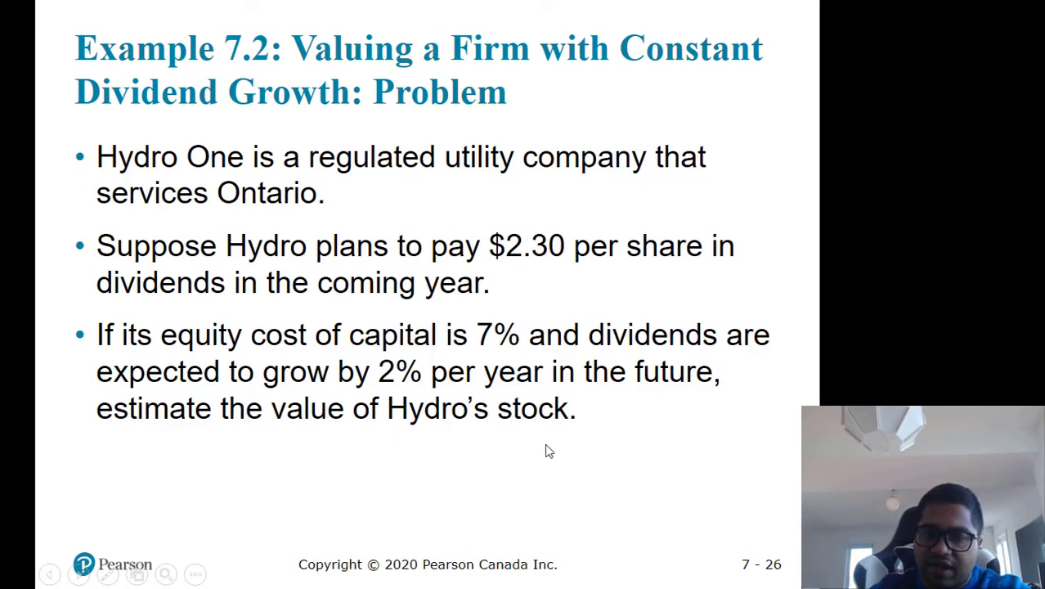
click(484, 417)
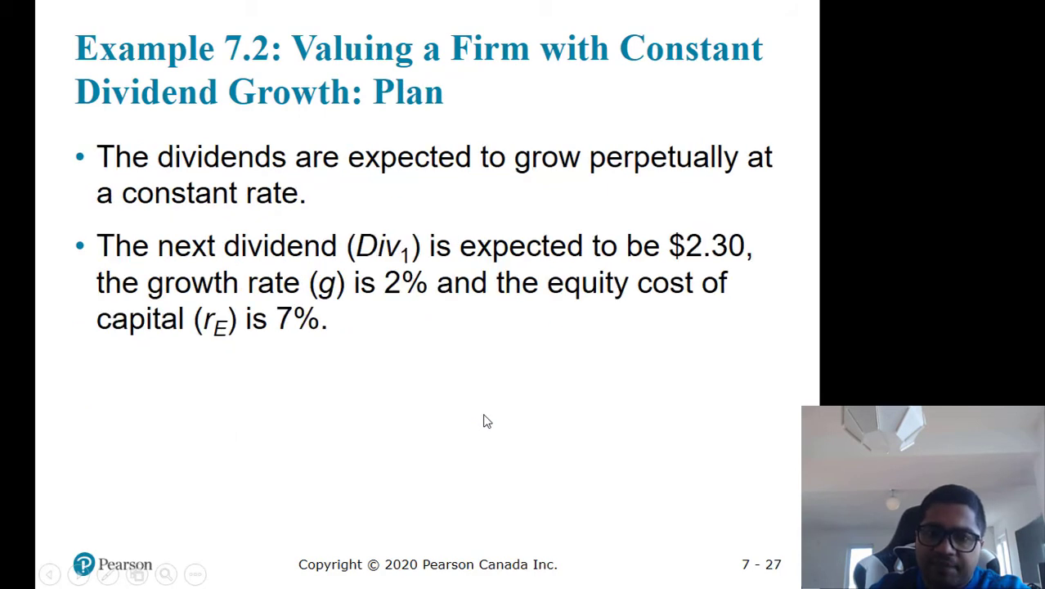
key(Left)
Switch back to Excel and enter the label "Div" in column D, two rows below "G".
key(alt+Tab)
click(271, 347)
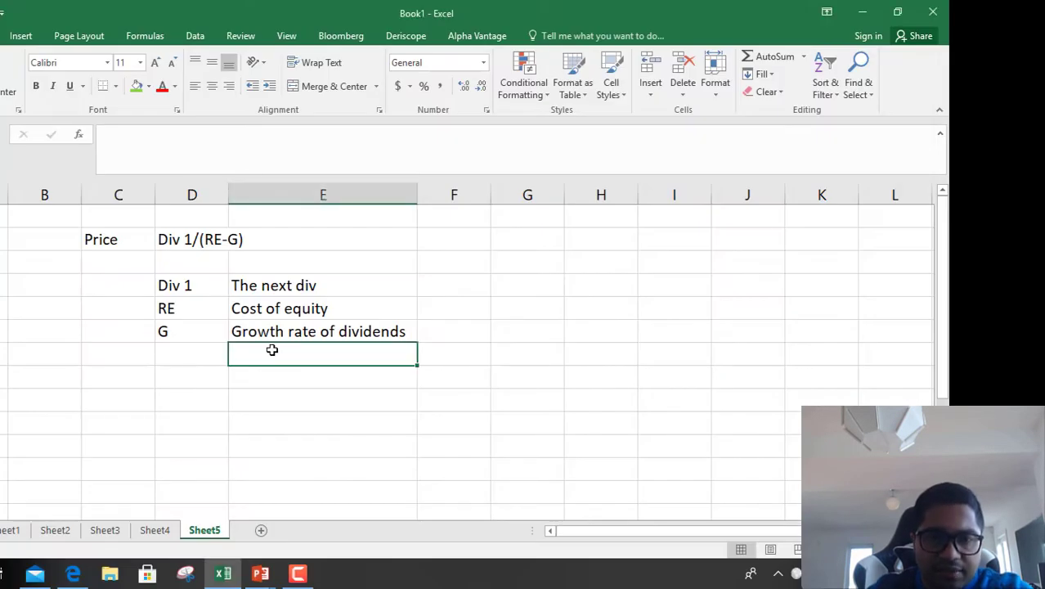
click(194, 358)
key(Down)
key(F2)
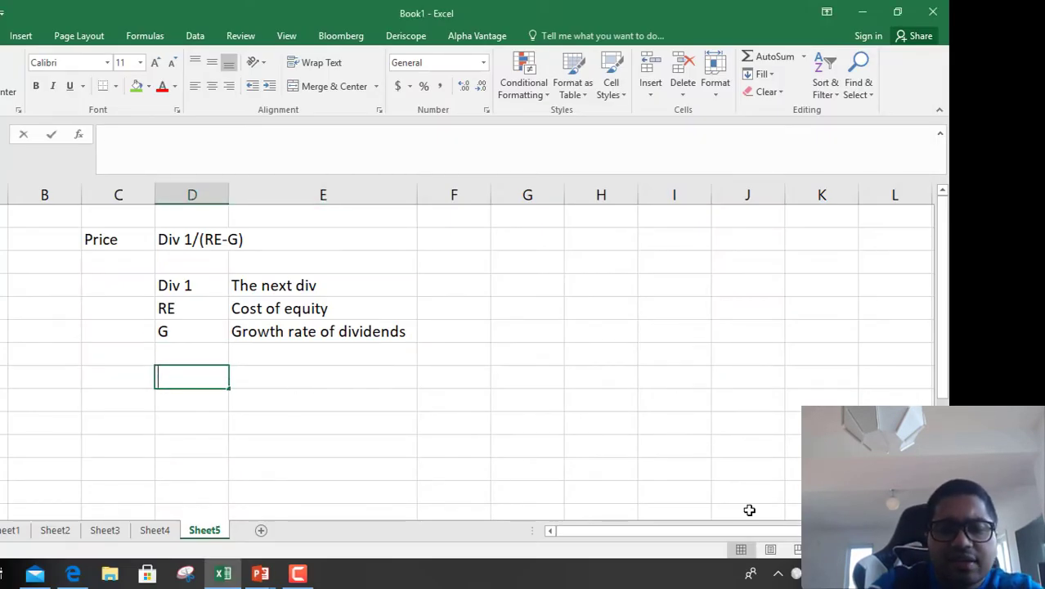
text(Div)
key(Tab)
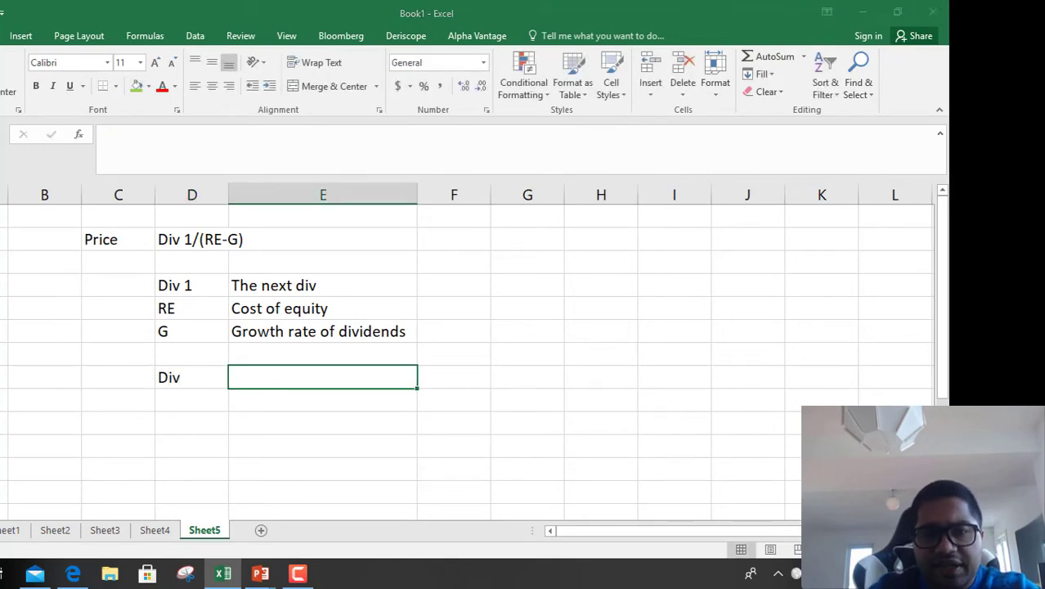
Check the dividend on the Example 7.2 problem slide in PowerPoint, return to Excel, and change the "Div" label to "Div1".
key(alt+Tab)
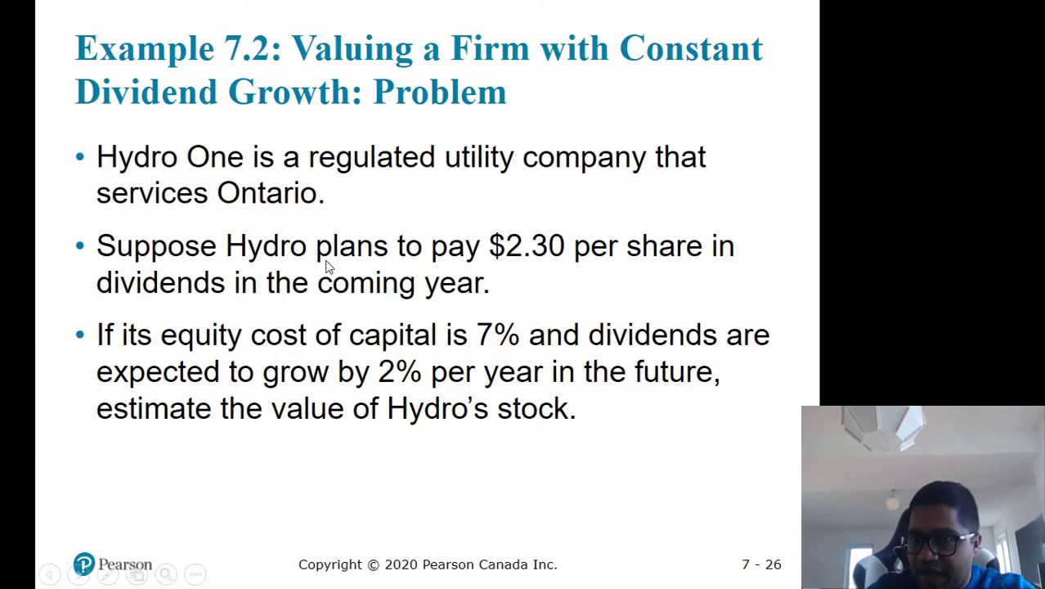
key(alt+Tab)
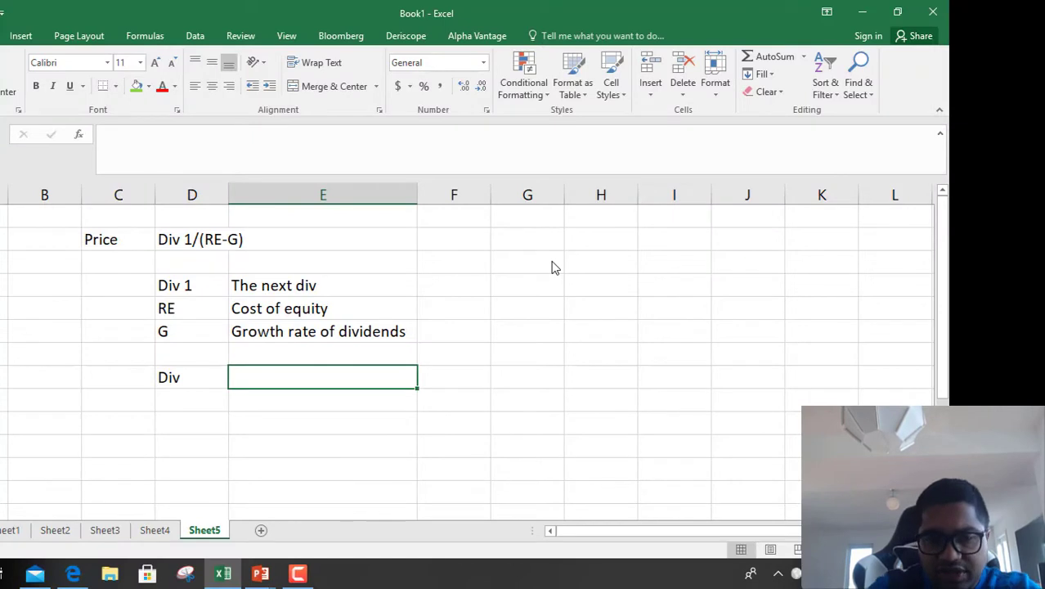
key(Left)
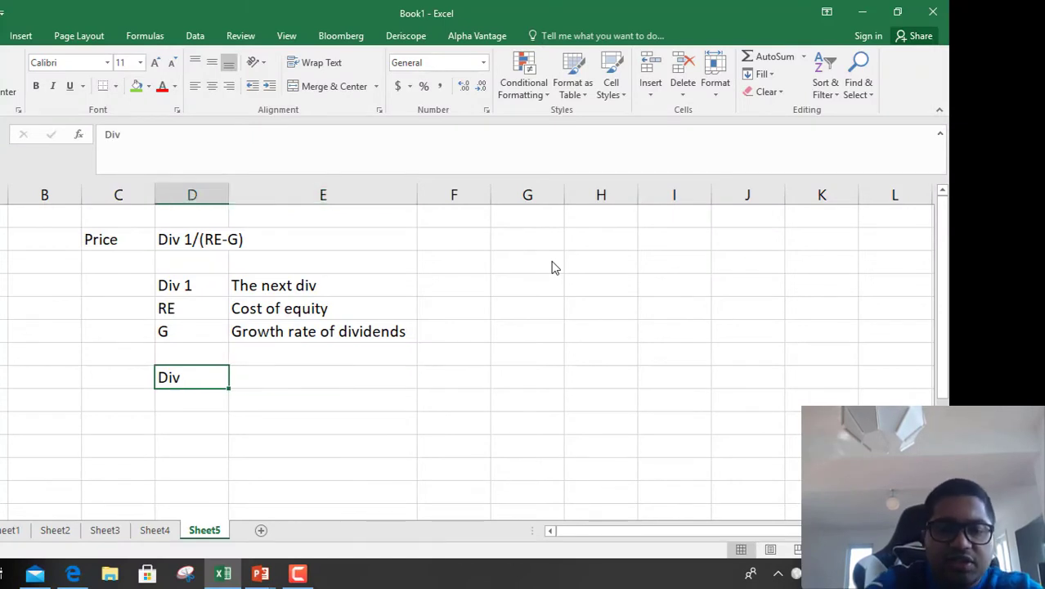
text(Div1)
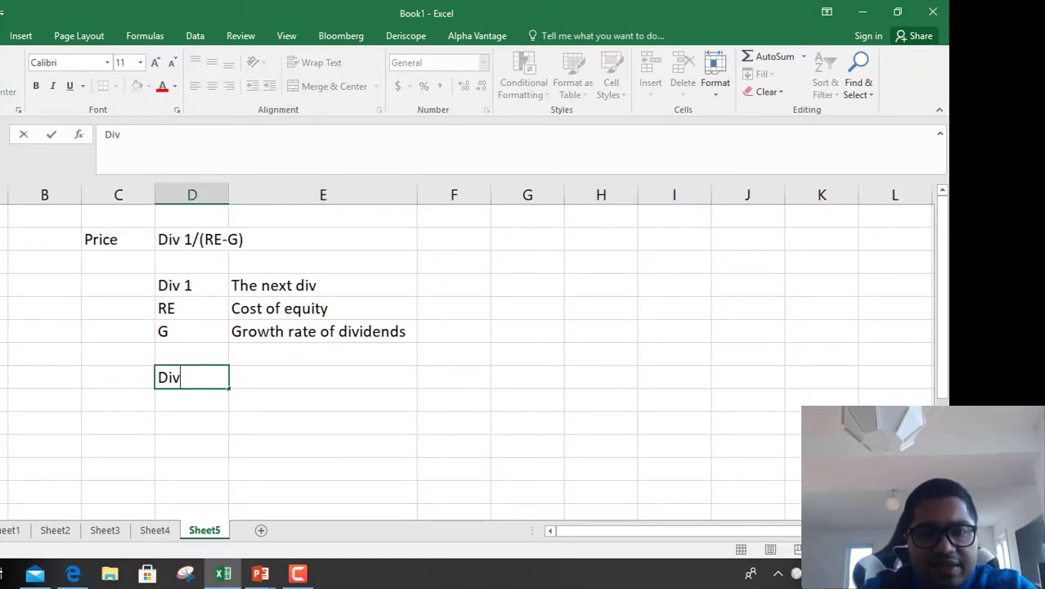
key(Return)
click(322, 377)
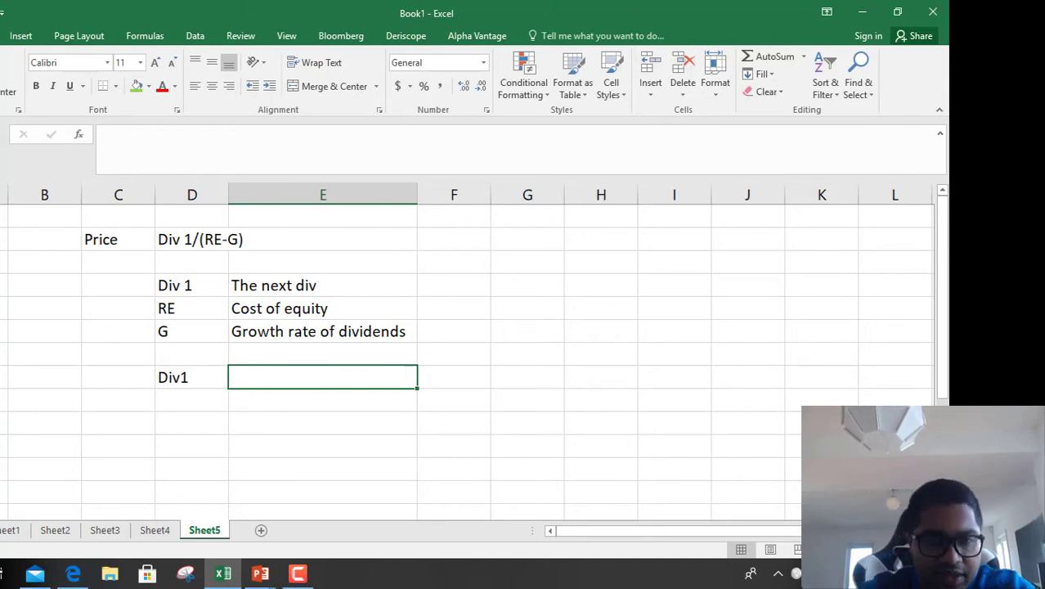
click(454, 377)
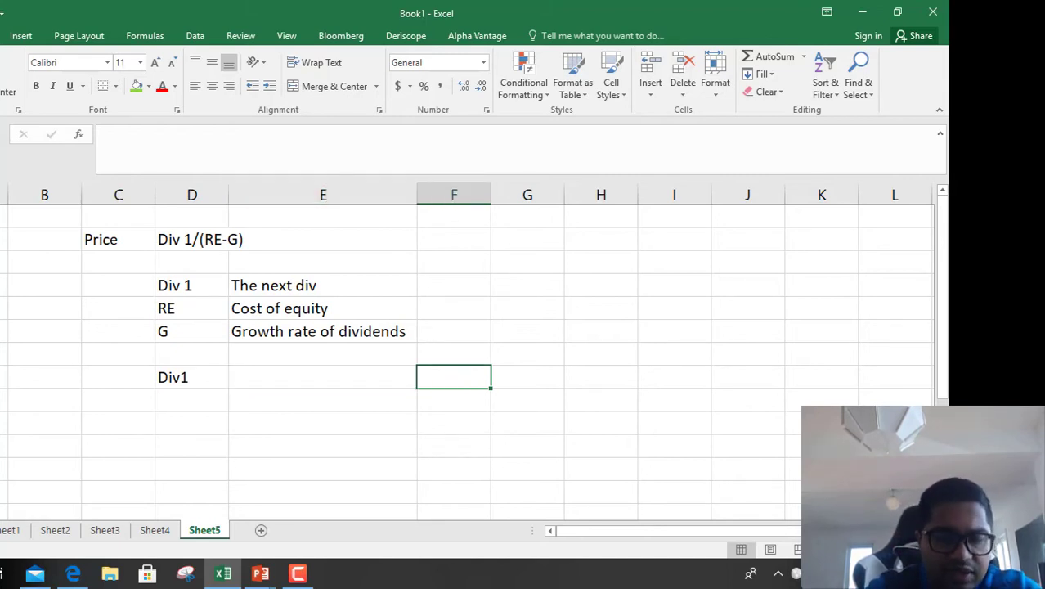
Enter 2.3 as the Div1 value in column E, check it against the Example 7.2 problem slide in PowerPoint, and return to Excel.
click(322, 377)
text(2.3)
key(Return)
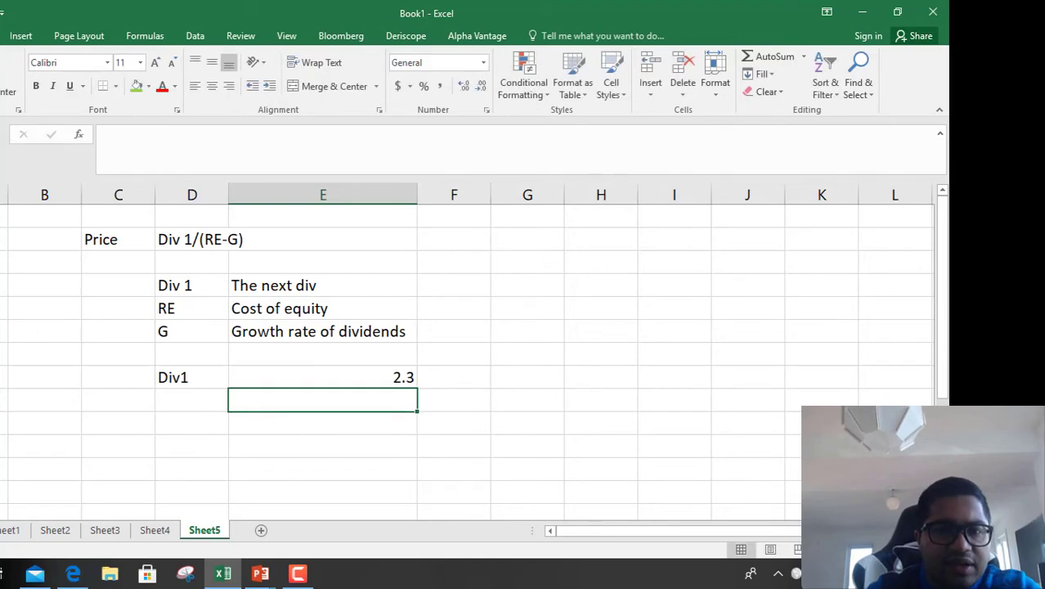
key(alt+Tab)
key(alt+Tab)
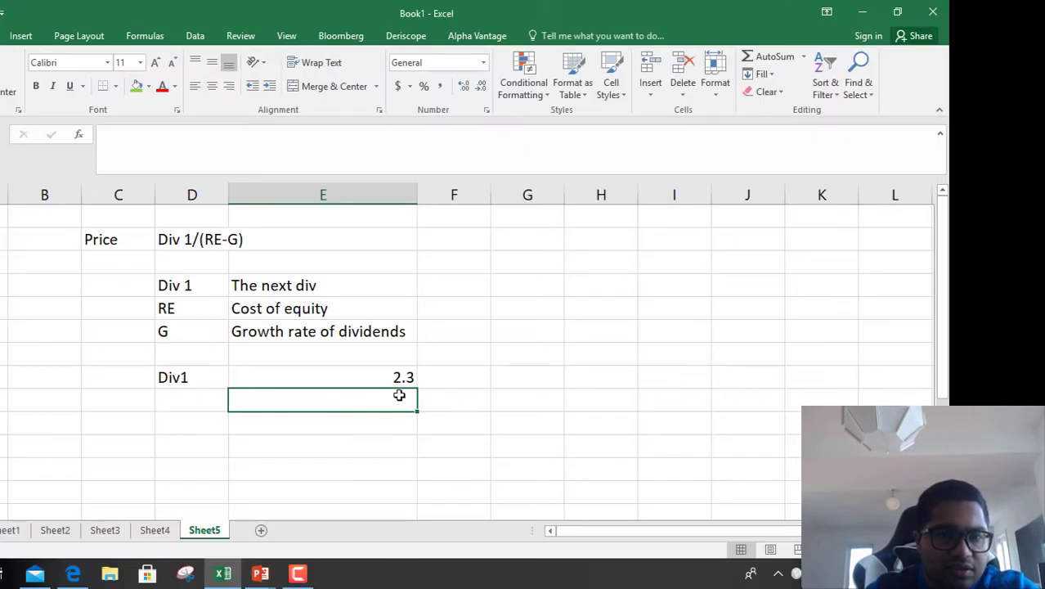
key(alt+Tab)
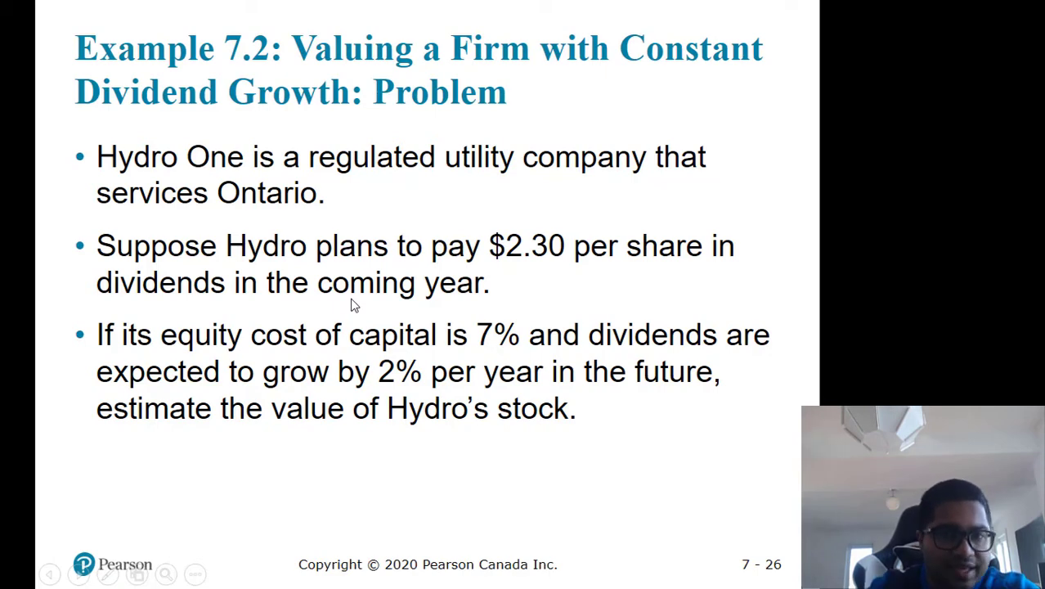
key(alt+Tab)
Enter the note "D1= D0*(1+g)" in column F beside the Div1 value.
click(451, 370)
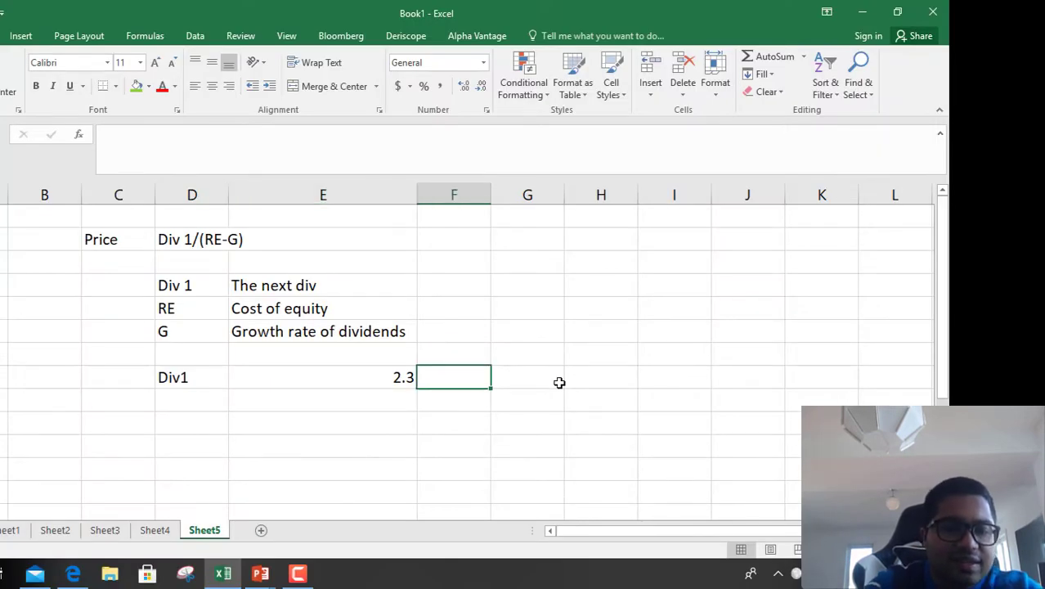
text(D0)
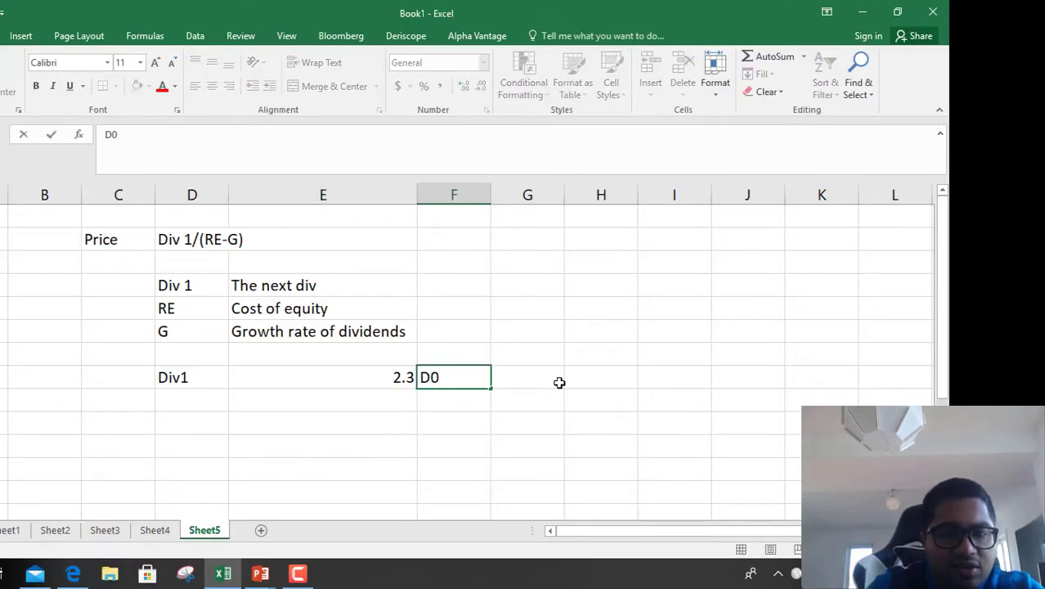
key(BackSpace)
text(1)
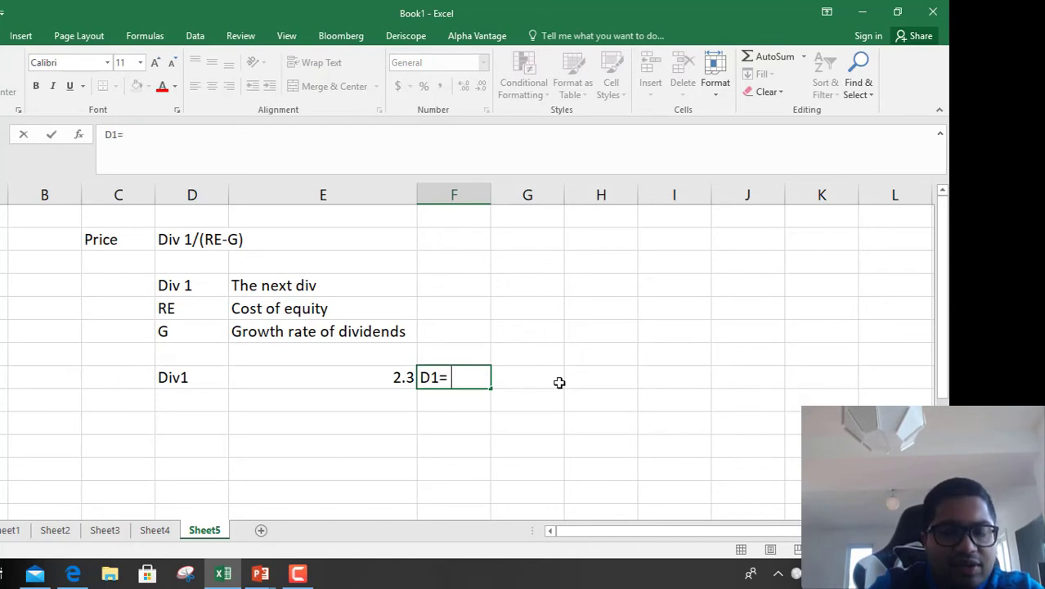
text(= D0)
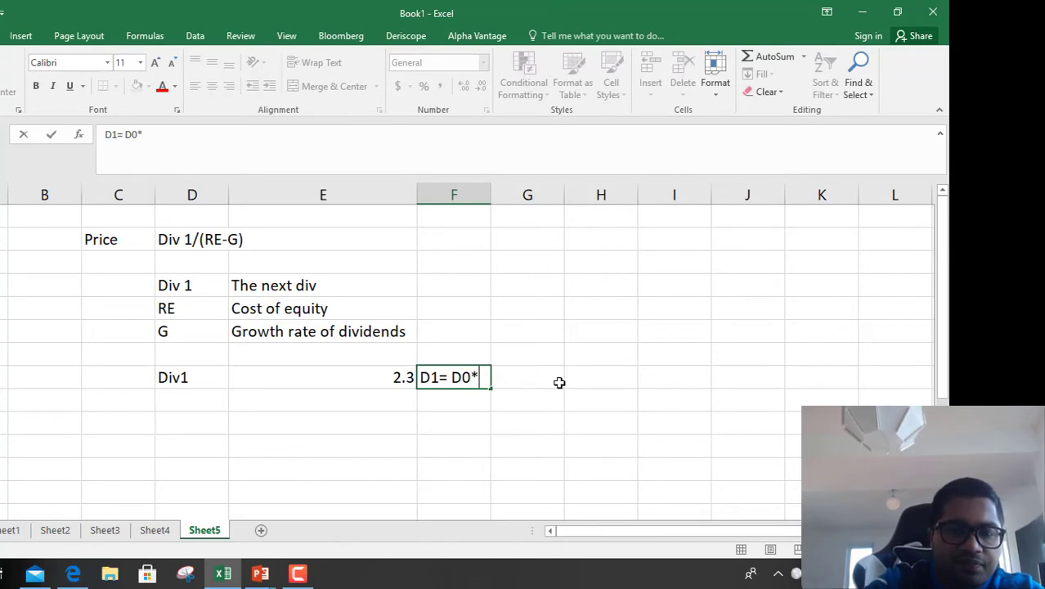
text(*(1=)
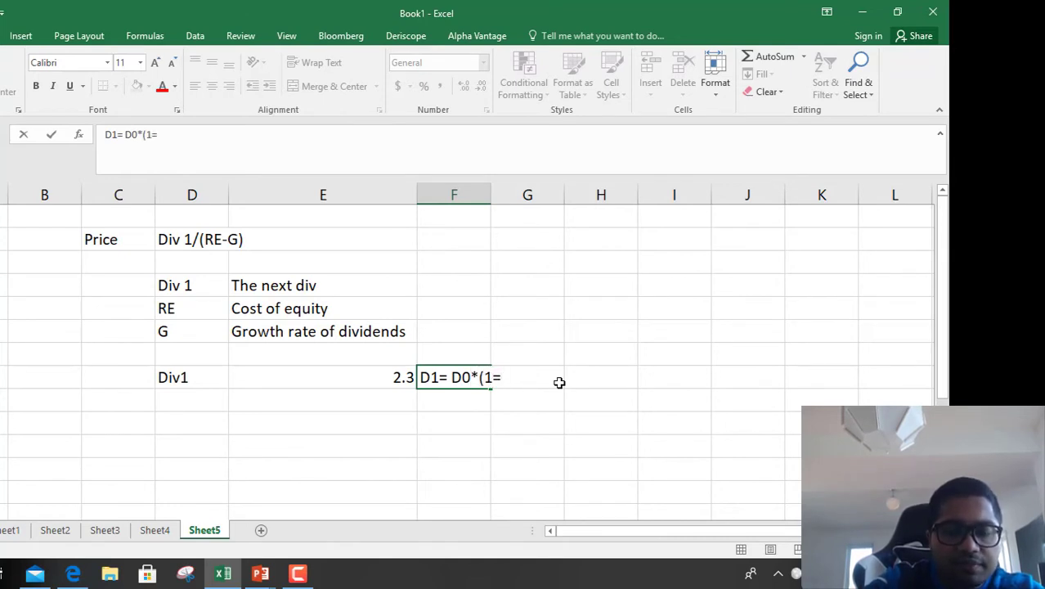
key(BackSpace)
text(+g))
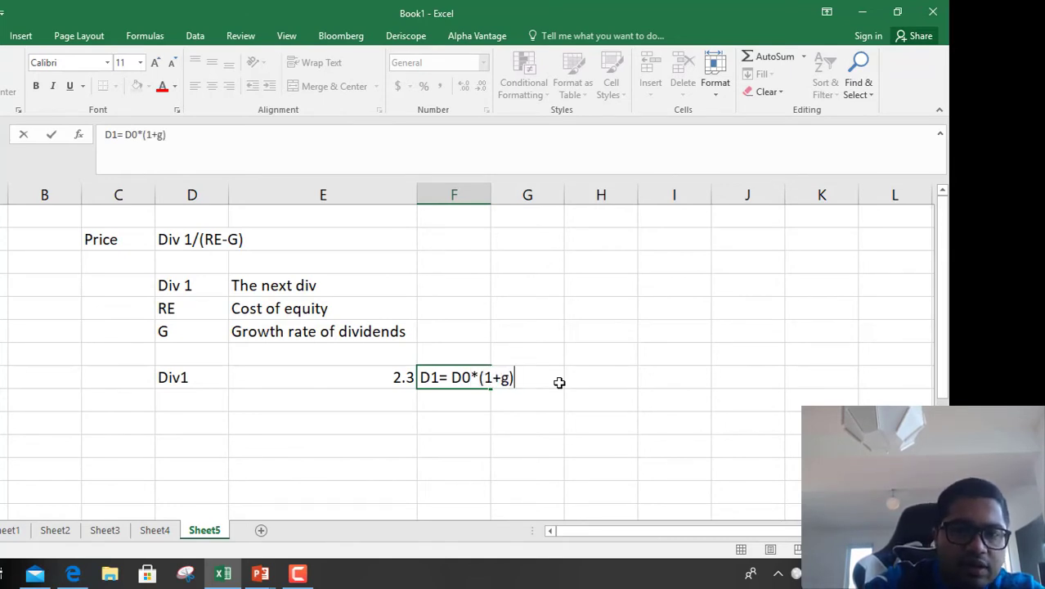
key(Return)
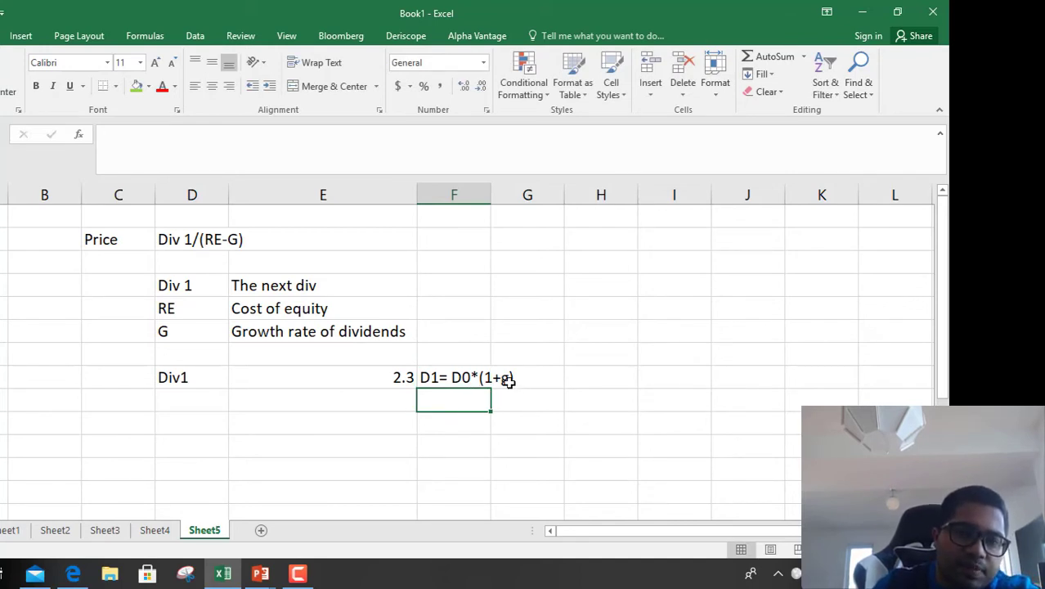
Fill the "D1= D0*(1+g)" note cell with green and fit column F's width to its contents.
click(427, 377)
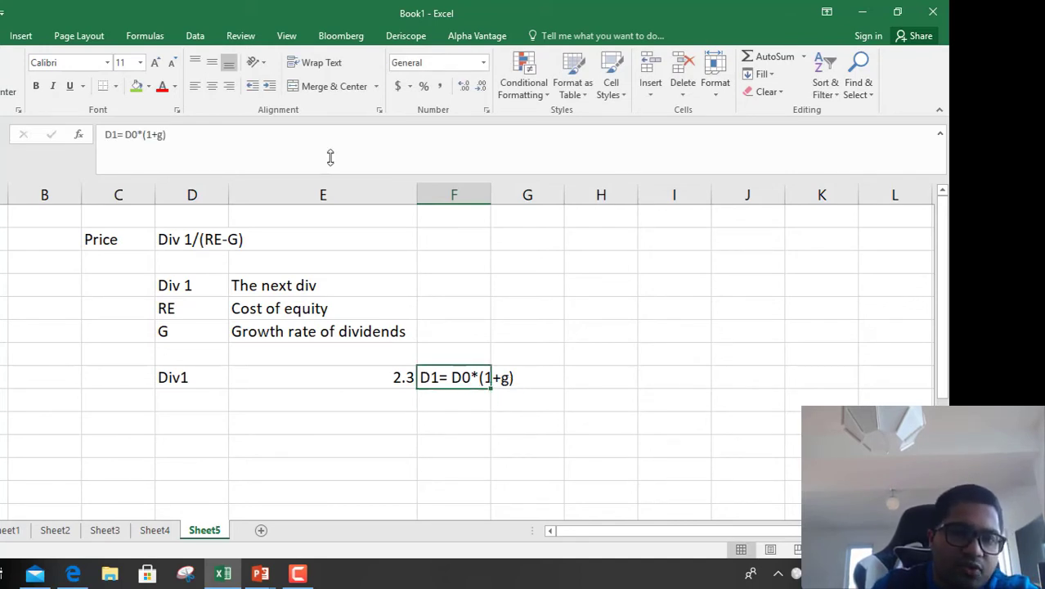
click(137, 86)
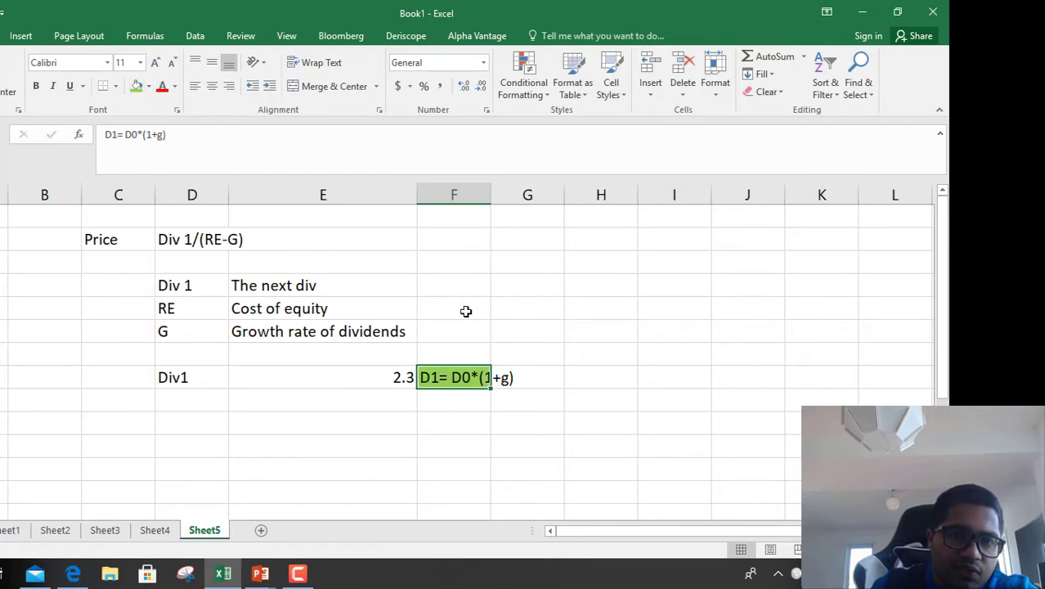
double_click(491, 194)
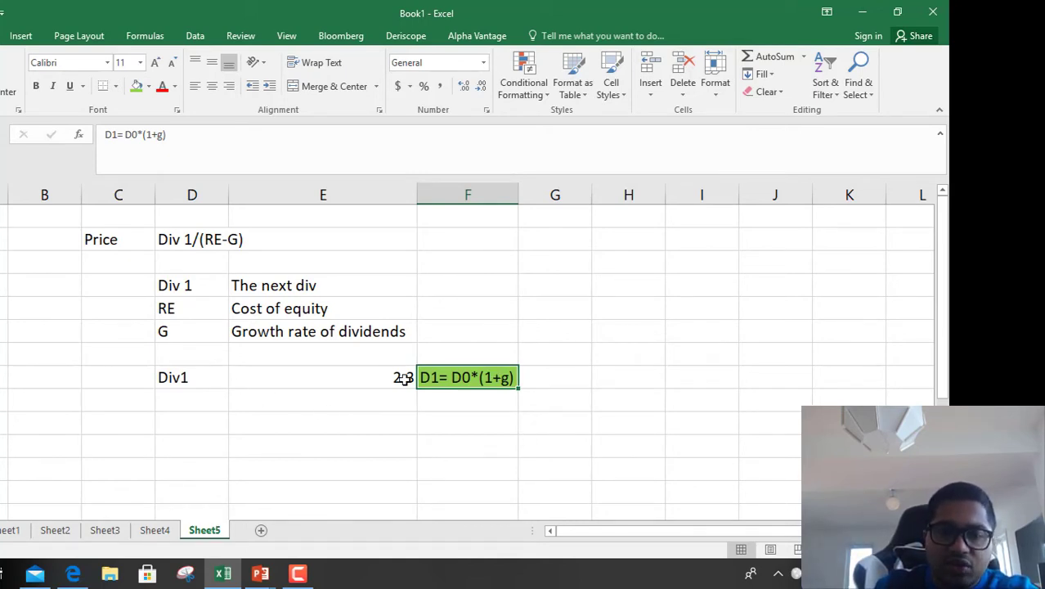
Below "Div1", enter the label "RE" with a value of 7%, checking the rates on the PowerPoint problem slide.
click(186, 401)
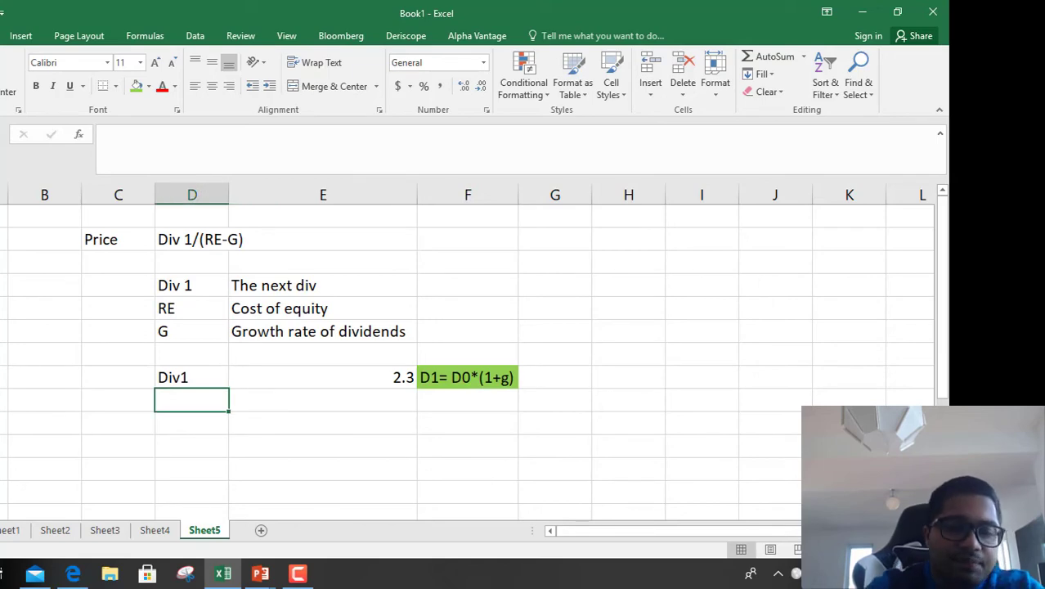
text(RE)
key(Tab)
text(7)
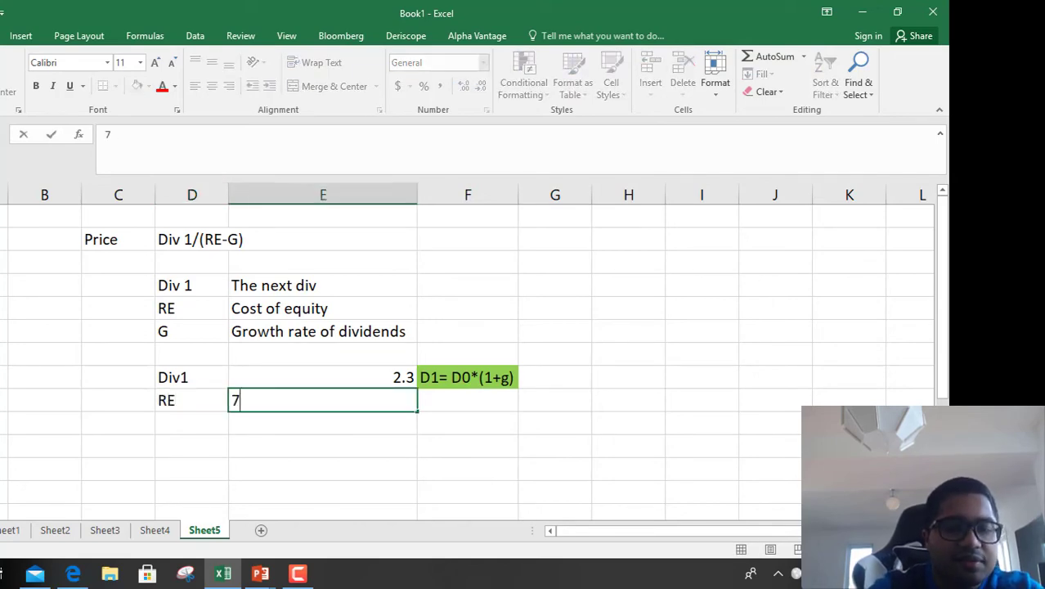
text(%)
key(alt+Tab)
key(alt+Tab)
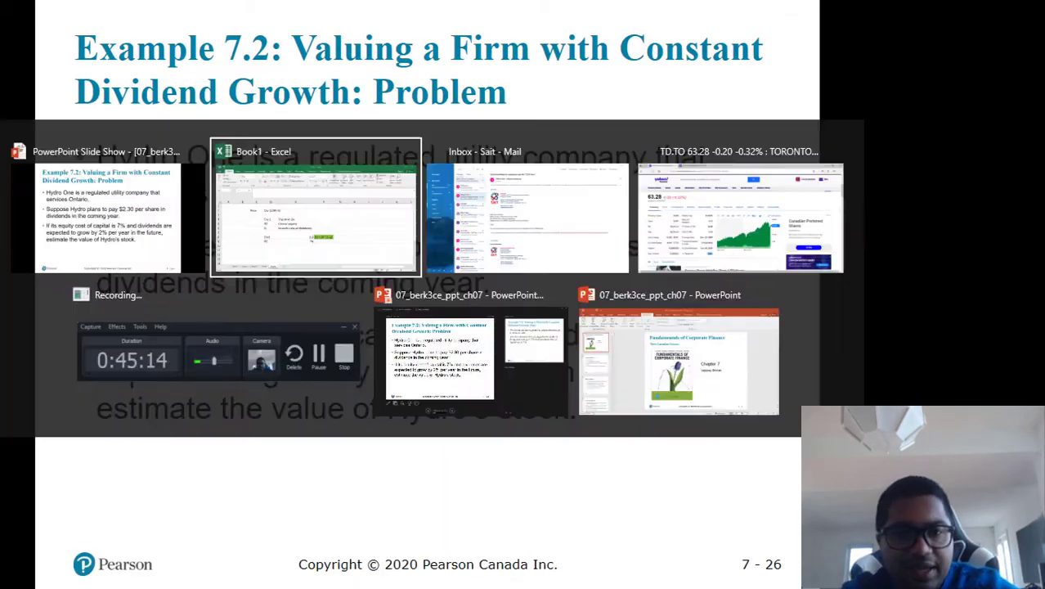
key(Return)
Below the 7% "RE" row, enter the label "G" with a value of 2%.
click(191, 423)
text(G)
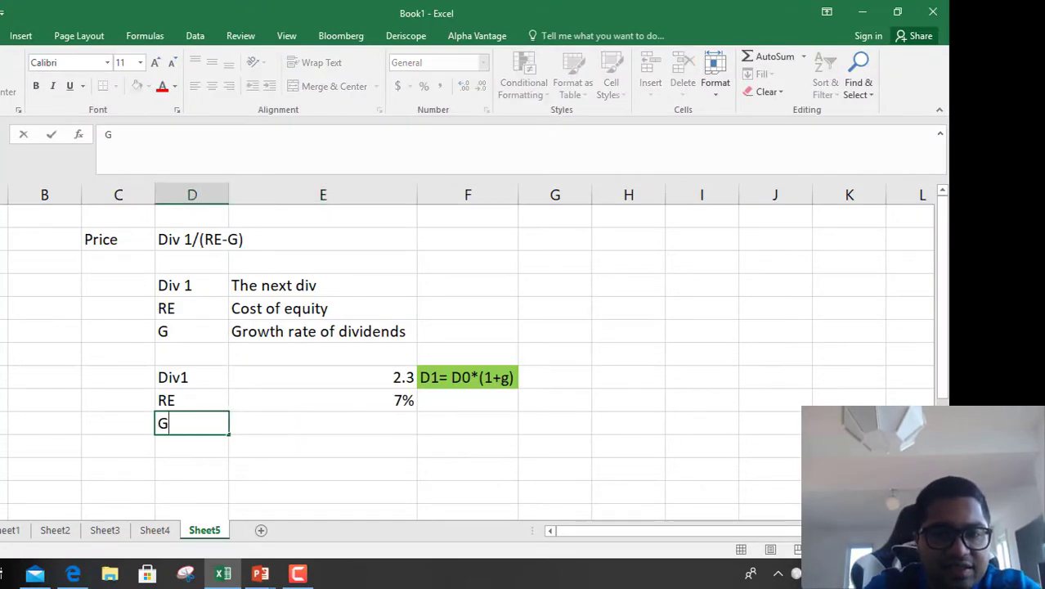
key(Tab)
text(2%)
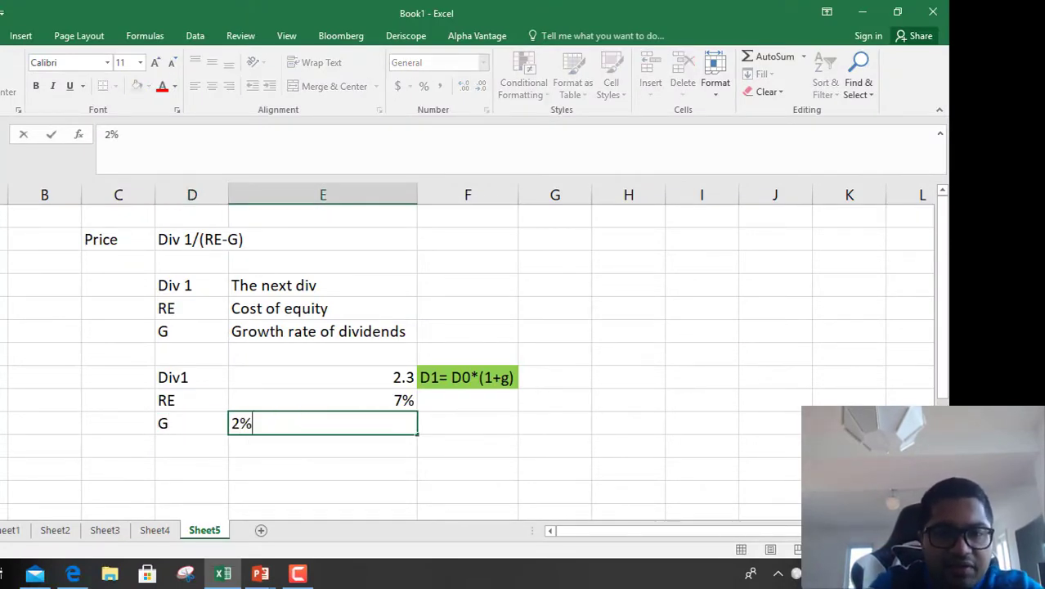
key(Return)
text(=)
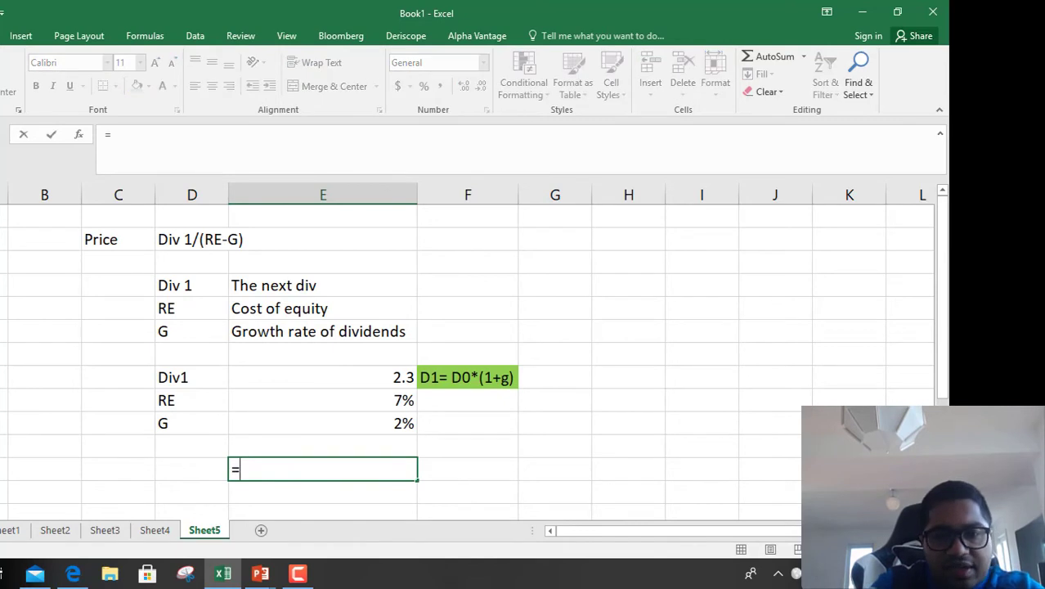
key(Left)
key(Escape)
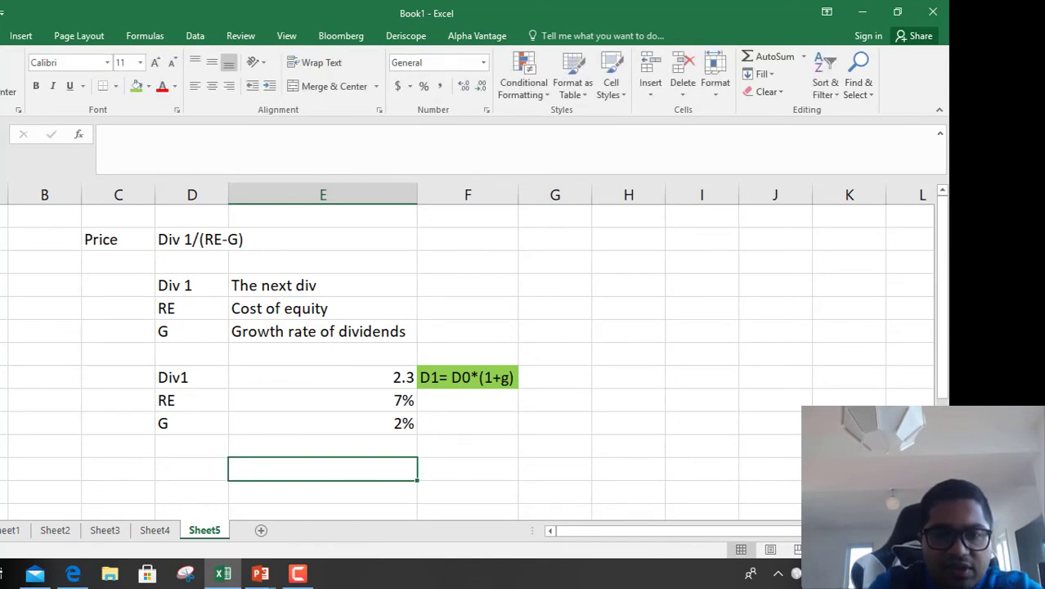
Enter the label "V/P0" in column D, two rows below the 2% "G" row.
key(Left)
text(V)
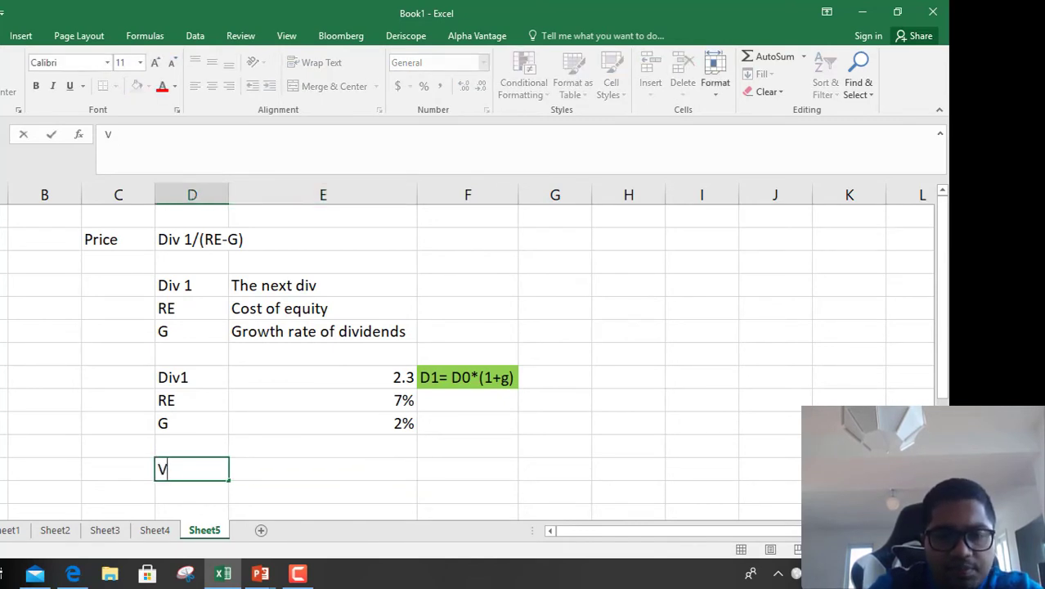
text(/P0)
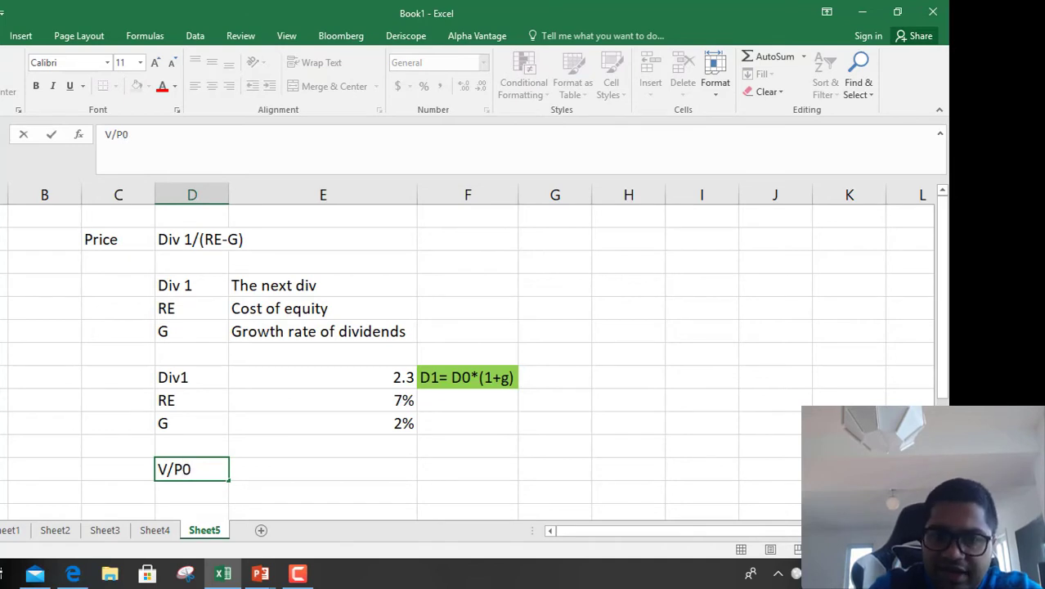
key(Right)
Calculate the stock value beside "V/P0" with the formula =E8/(E9-E10).
text(=)
key(Up)
key(Up)
key(Up)
key(Up)
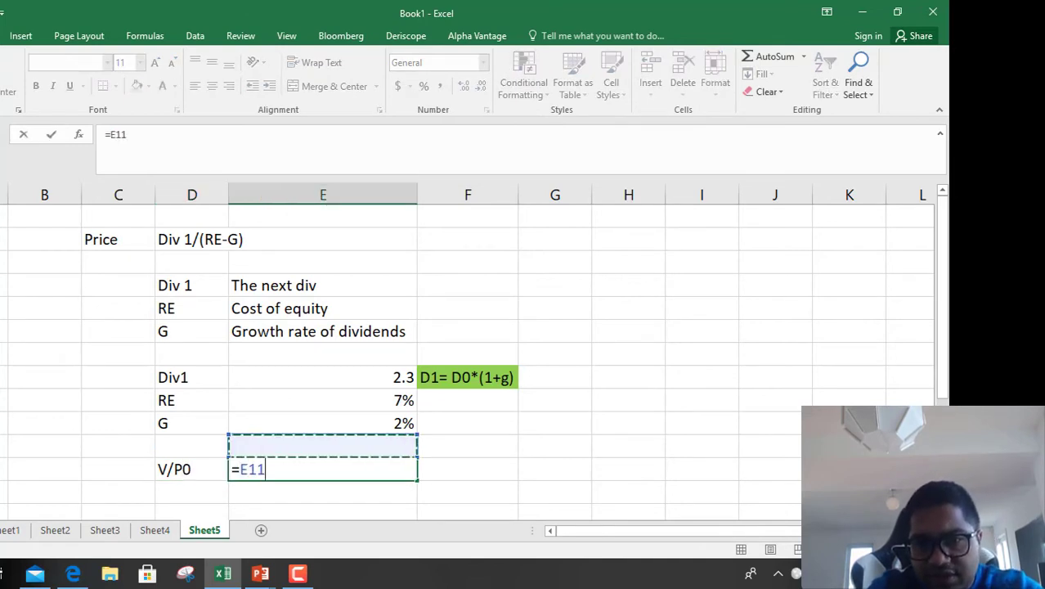
text(/)
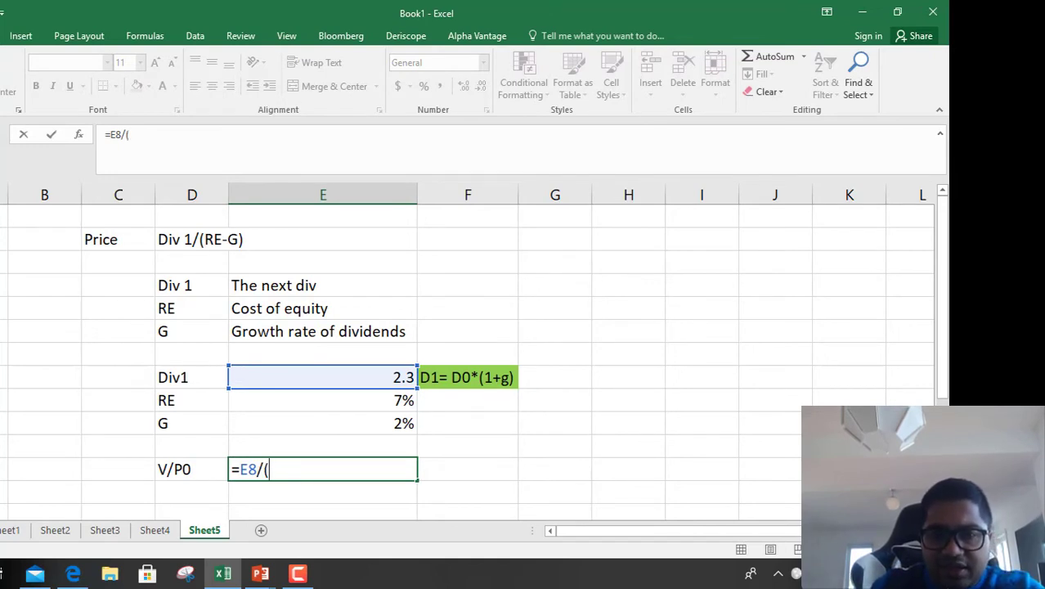
text(()
click(403, 403)
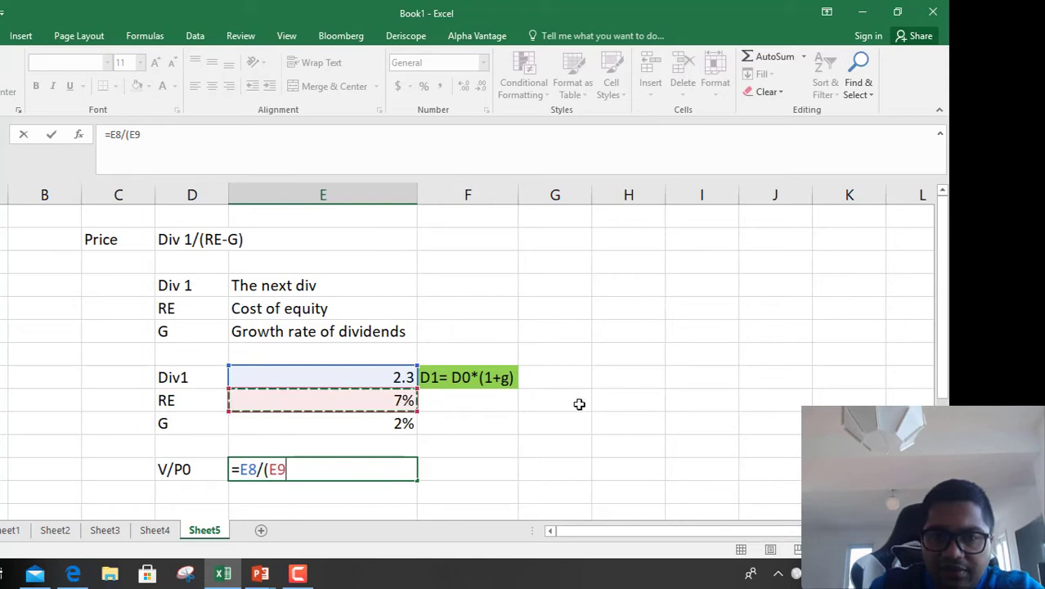
text(-)
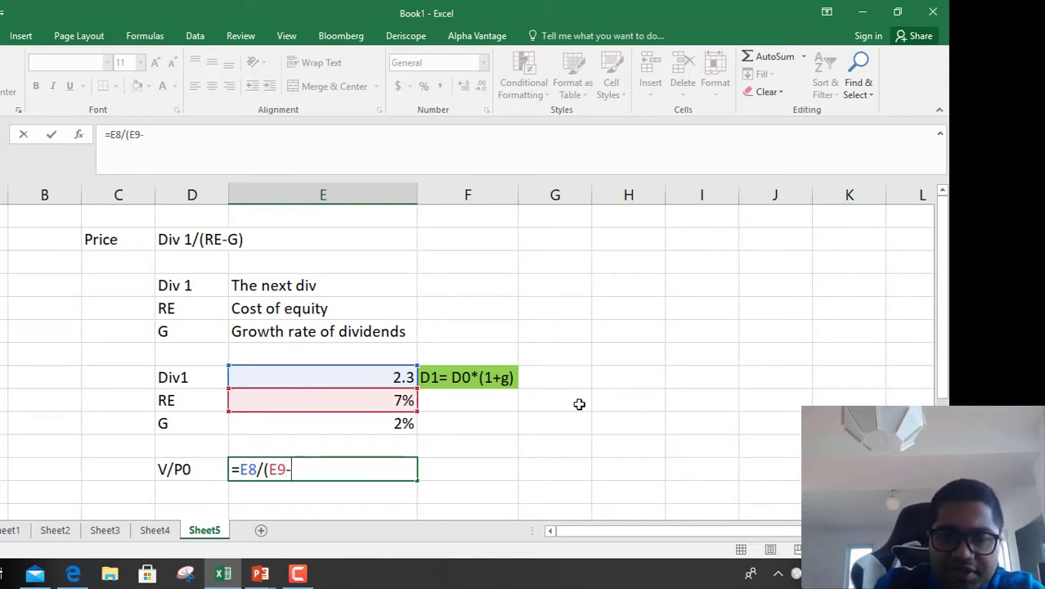
click(391, 417)
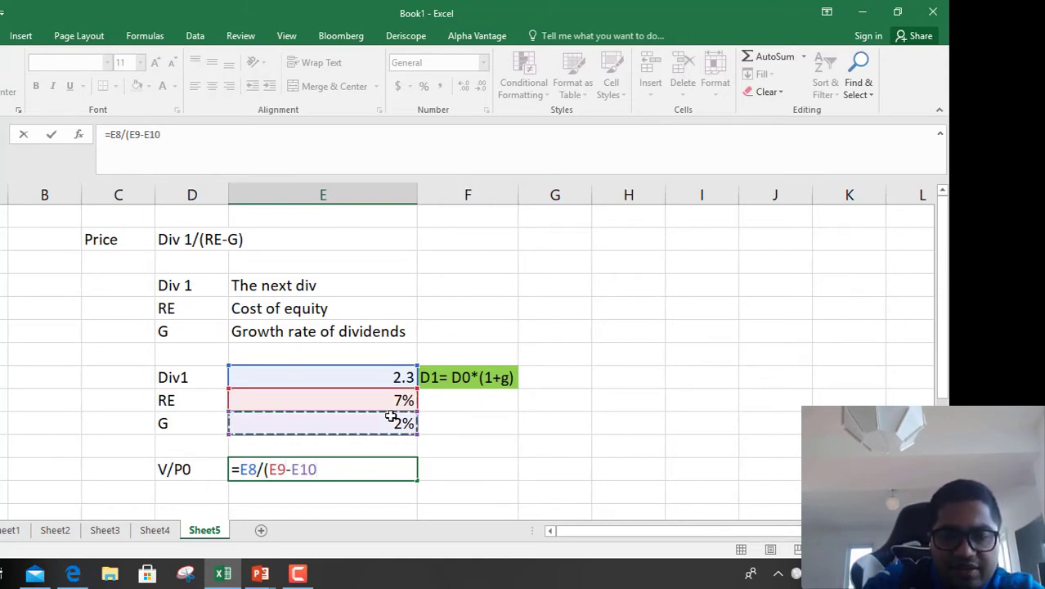
text())
key(Return)
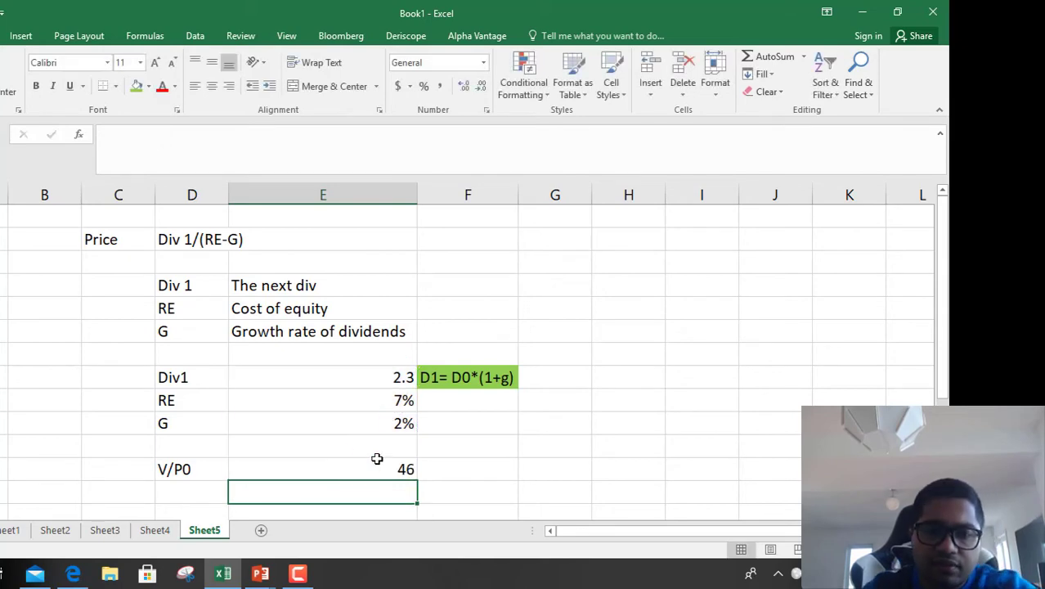
key(Up)
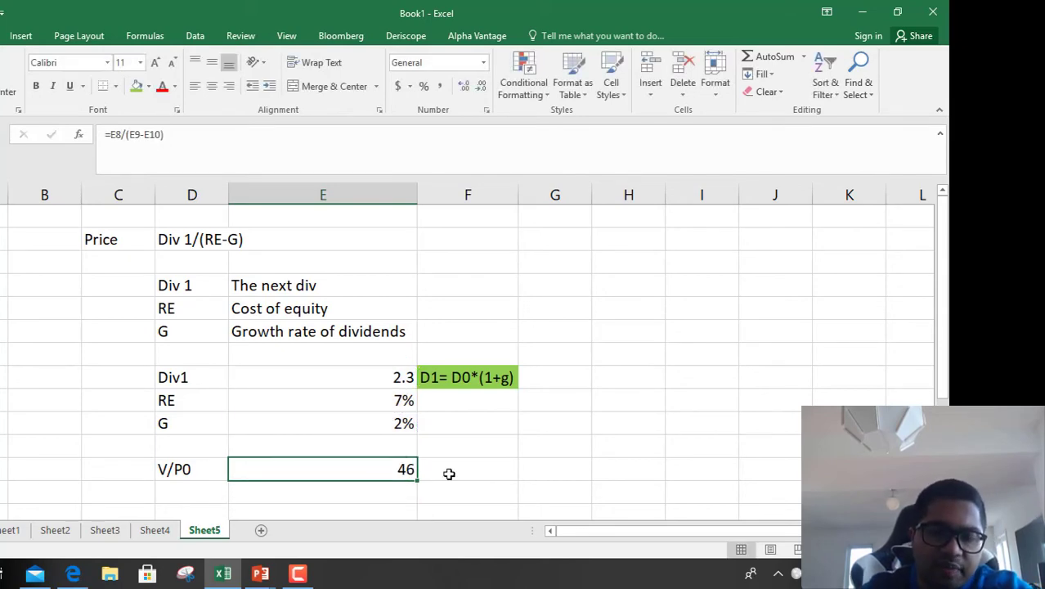
Switch to the PowerPoint slide show, review the Example 7.2 Plan, Execute and Evaluate slides, advance to section 7.3's dividend formula, and return to Excel.
key(alt+Tab)
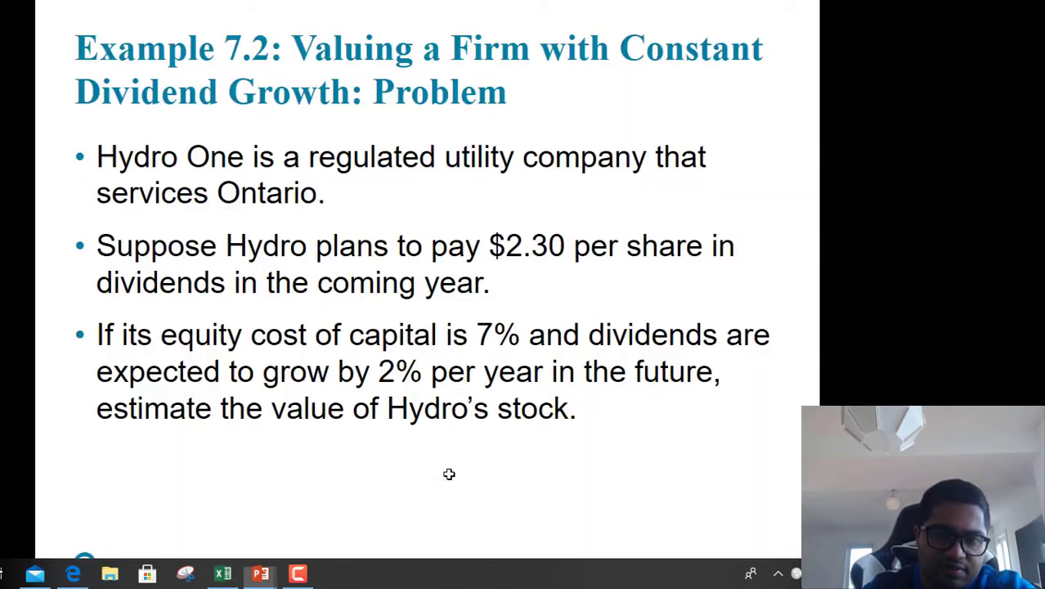
click(533, 445)
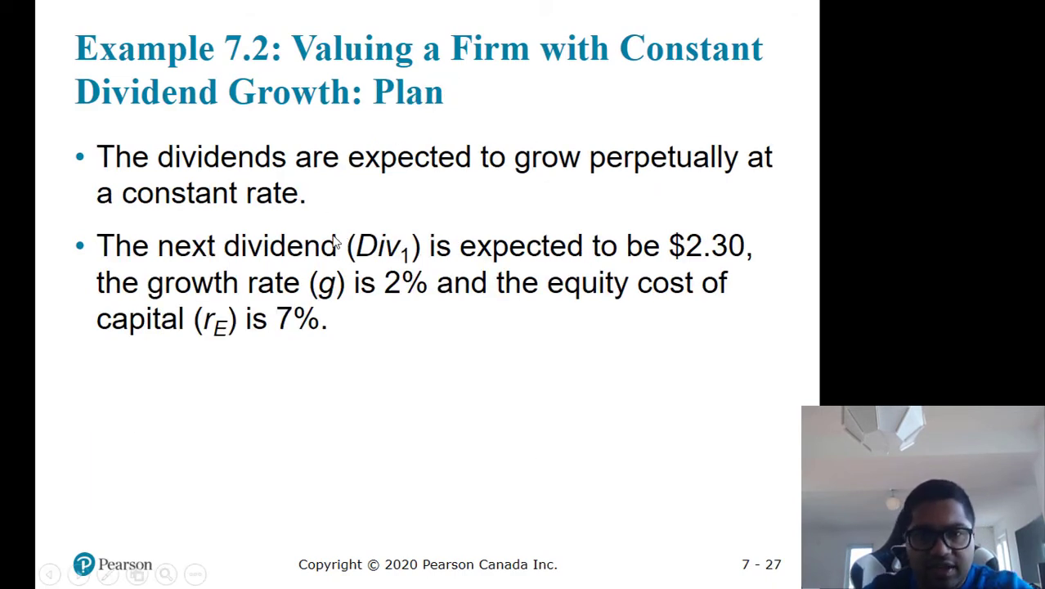
click(358, 247)
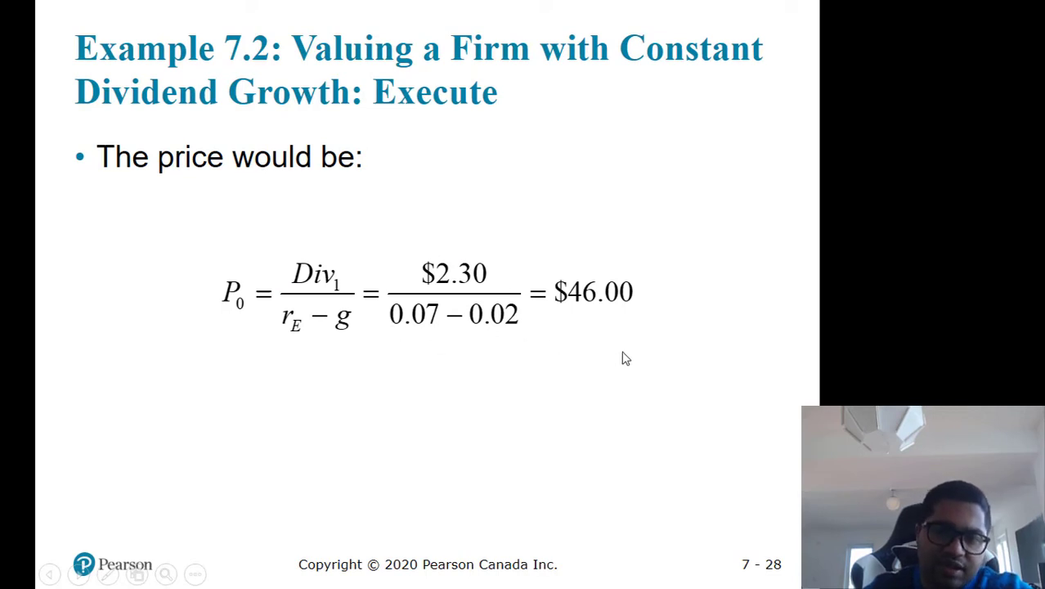
click(416, 359)
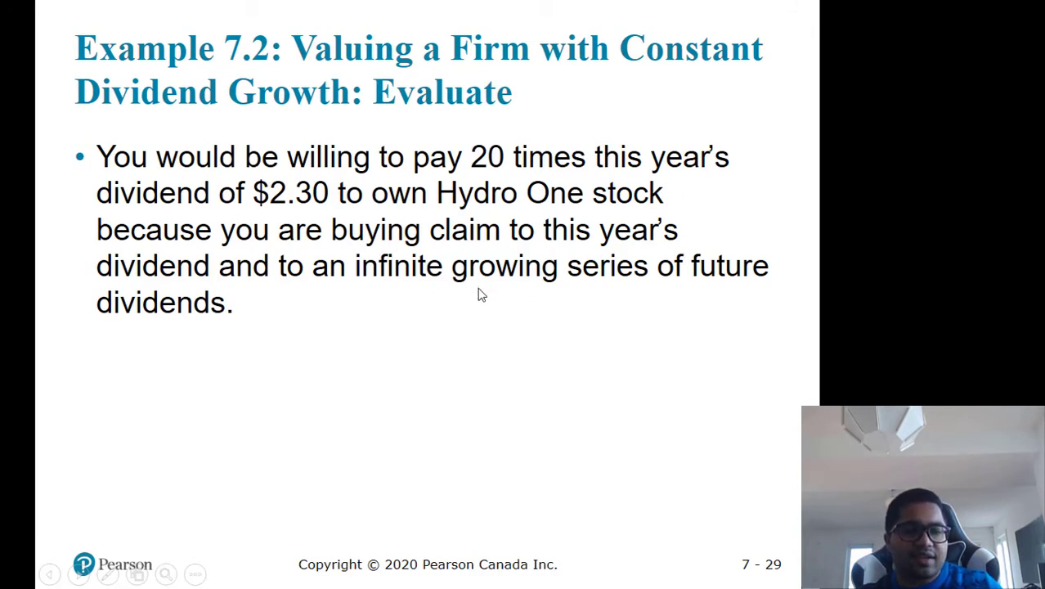
click(341, 334)
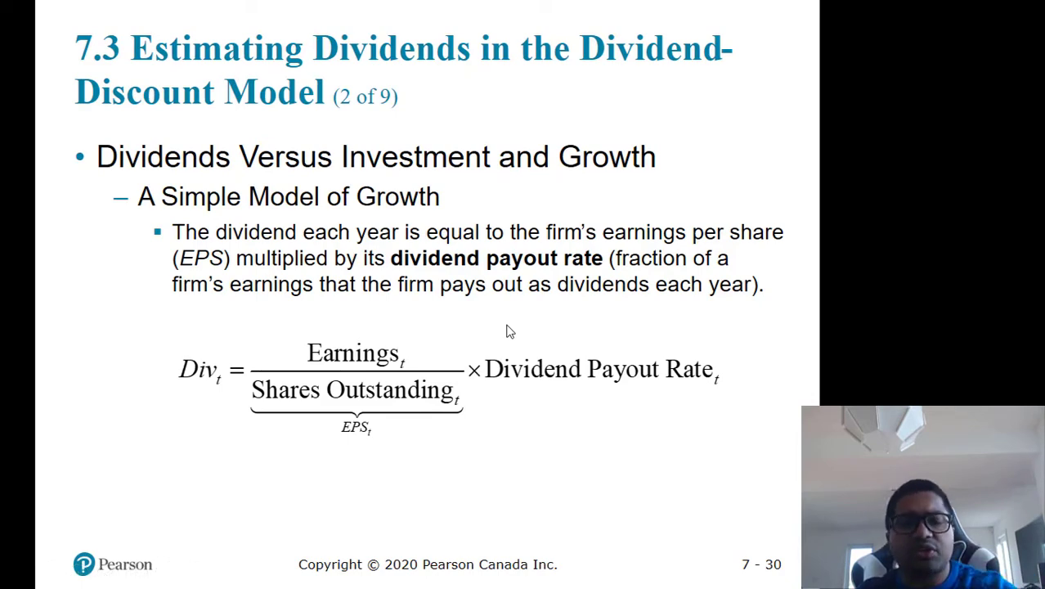
key(alt+Tab)
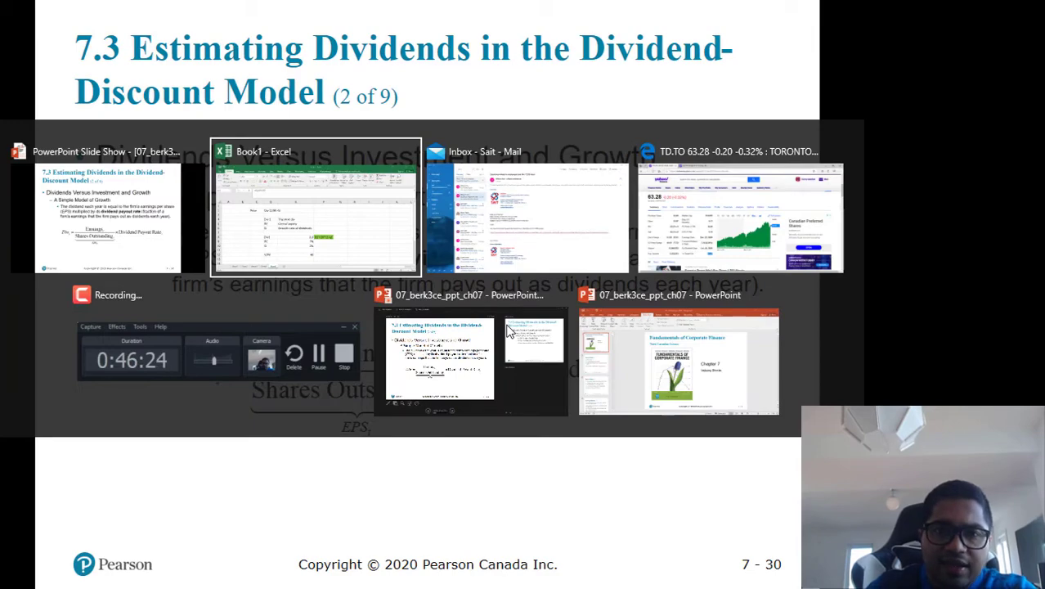
Switch to TD's Yahoo Finance page in the browser, look up its forward dividend, and return to the Excel workbook.
key(alt+Tab)
key(alt+Tab)
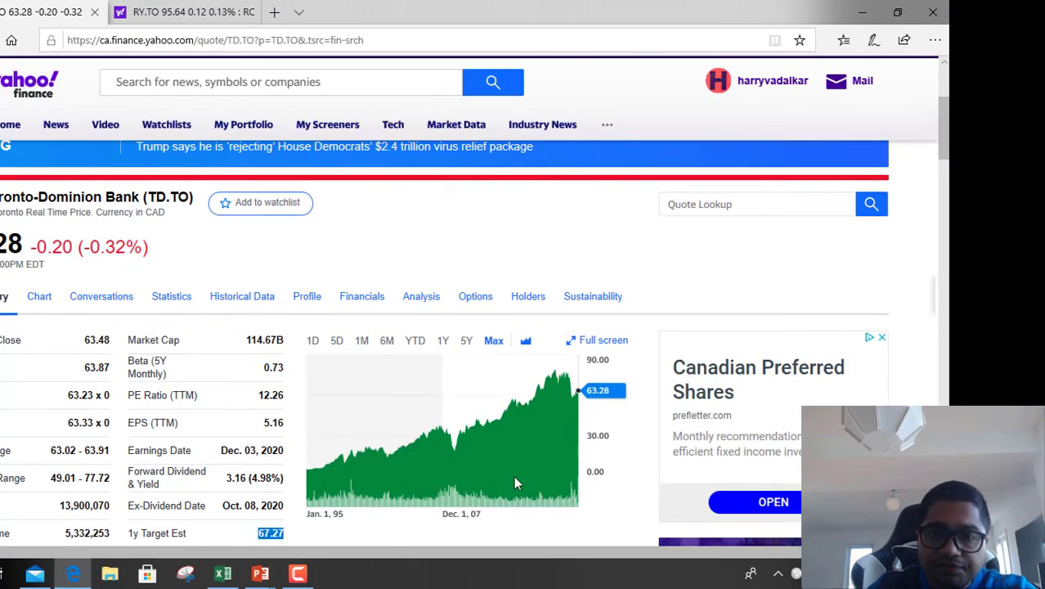
scroll(257, 377, down, 2)
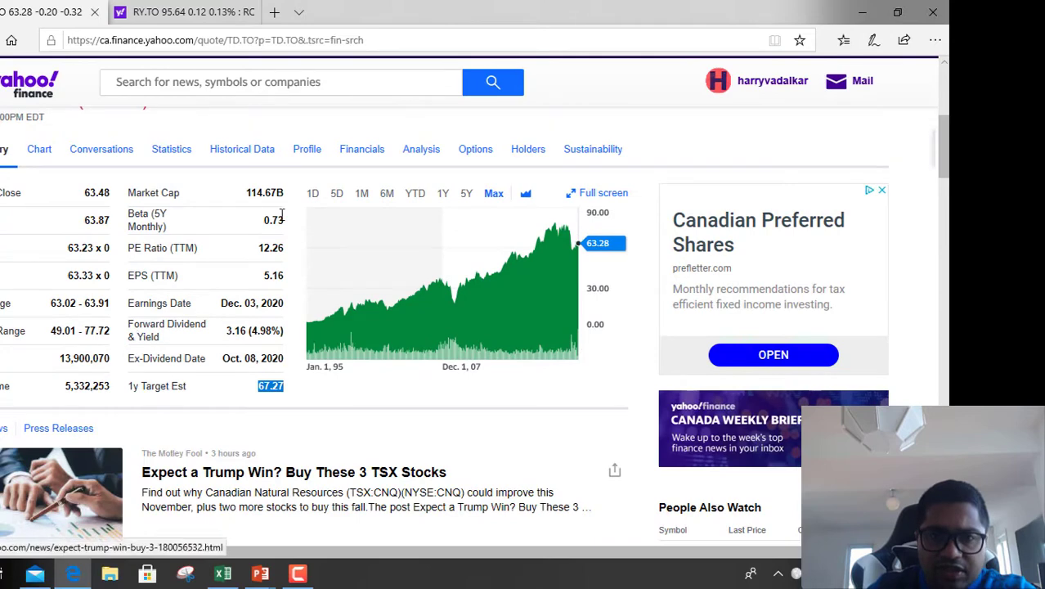
double_click(231, 332)
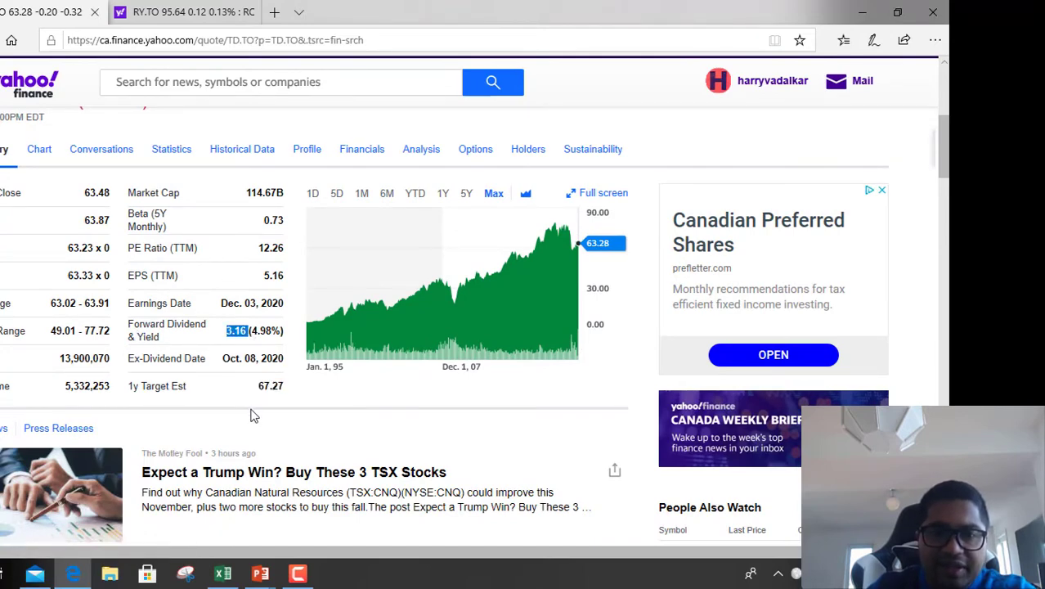
key(alt+Tab)
key(alt+Tab)
key(alt+Tab)
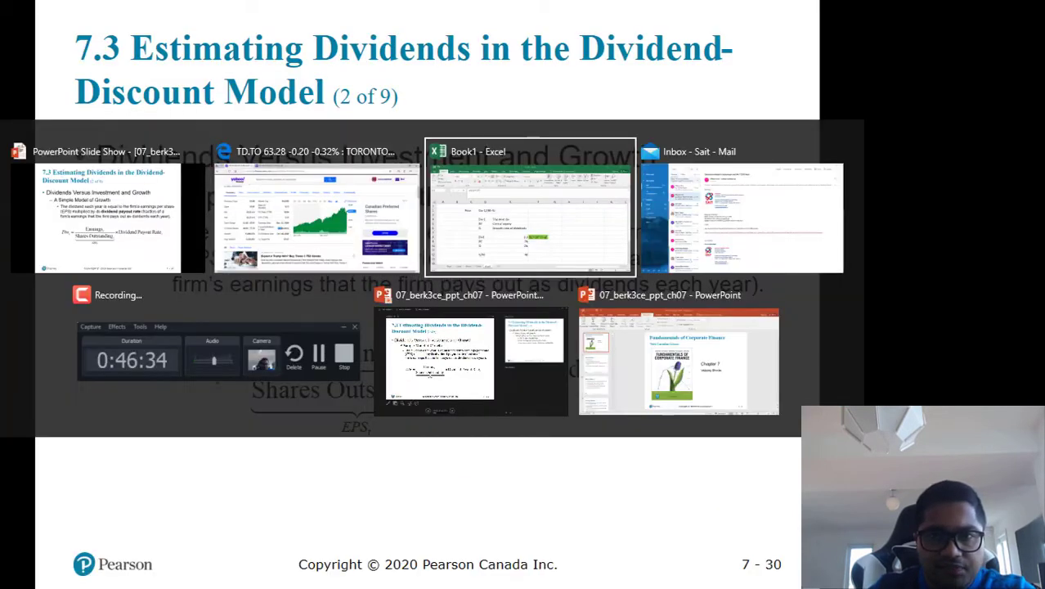
Clear the contents of the previous Hydro One example from columns B through G on Sheet5.
drag(66, 237, 547, 370)
scroll(547, 369, up, 3)
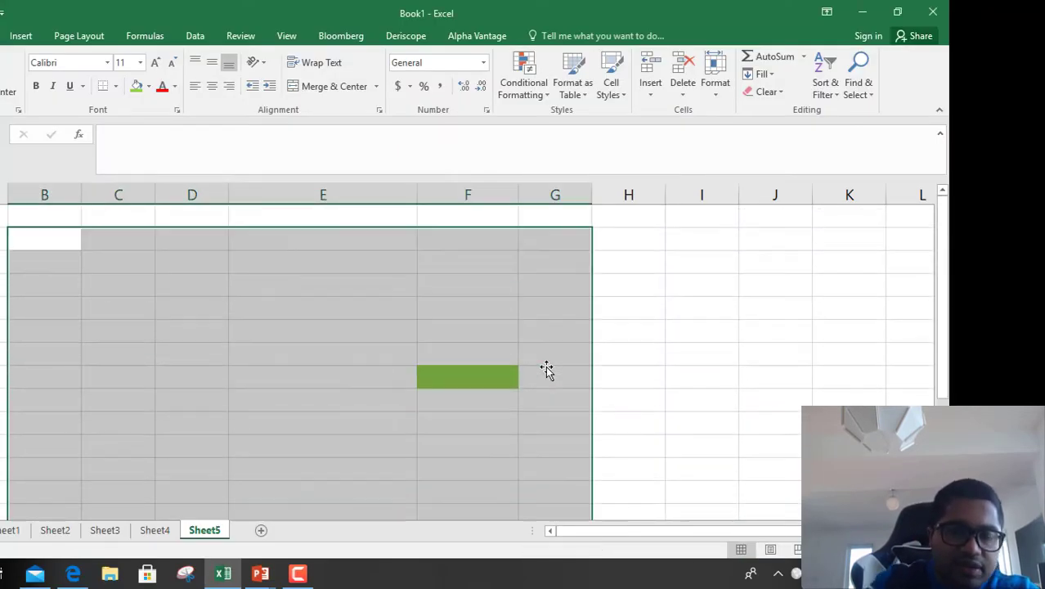
click(100, 253)
Enter the label "Div1" in cell C2 with a value of 3.16 beside it.
click(118, 238)
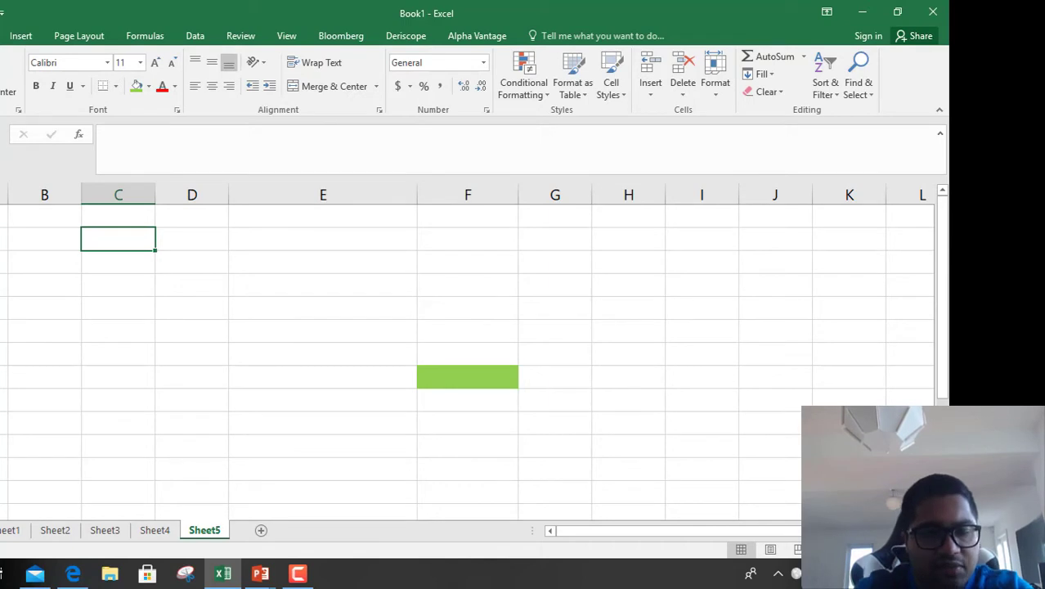
text(Div)
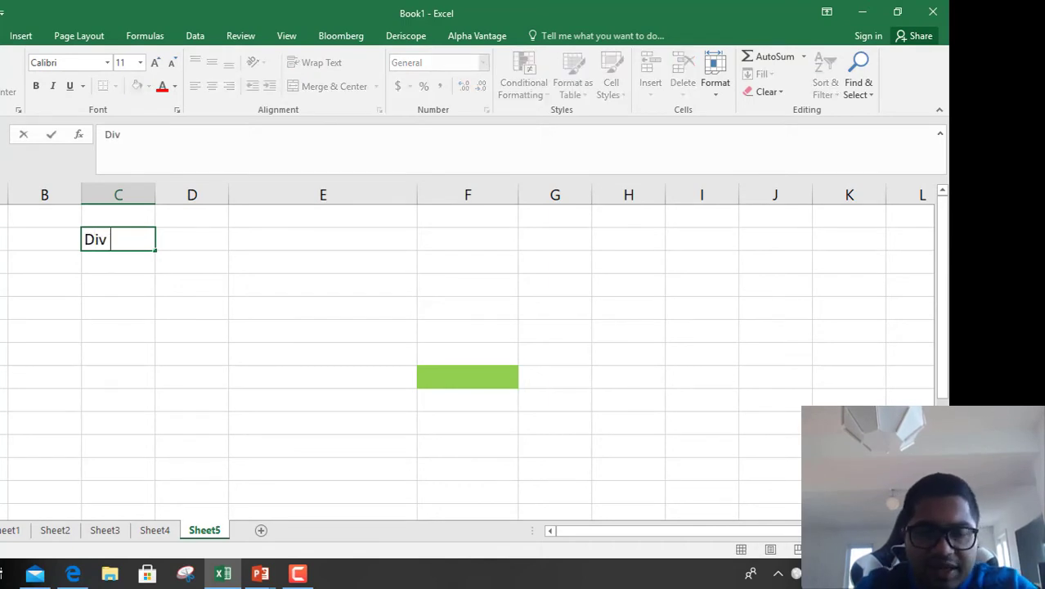
key(Left)
key(Right)
key(Right)
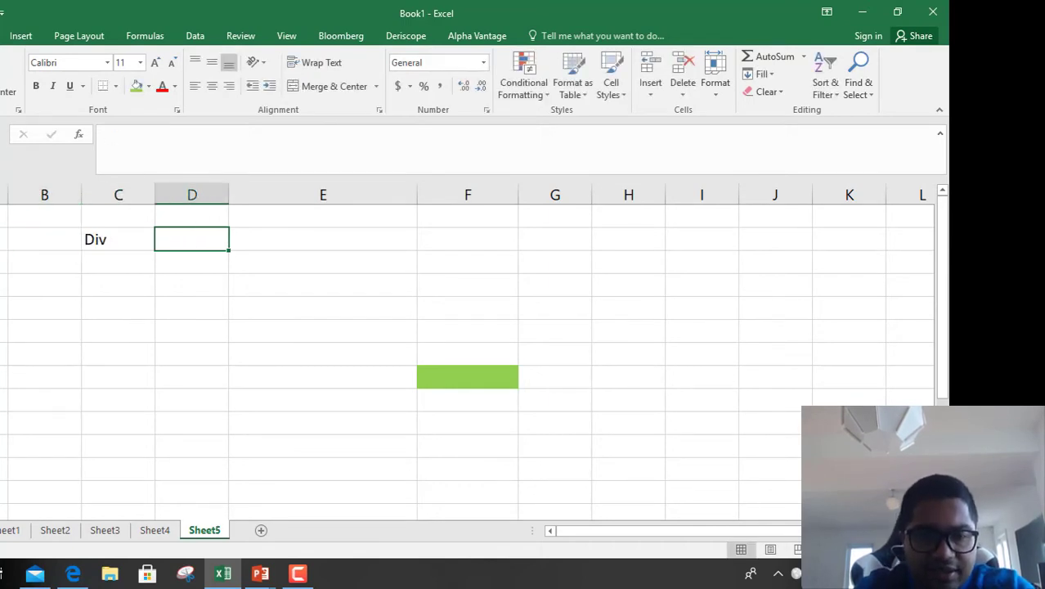
text(3.16)
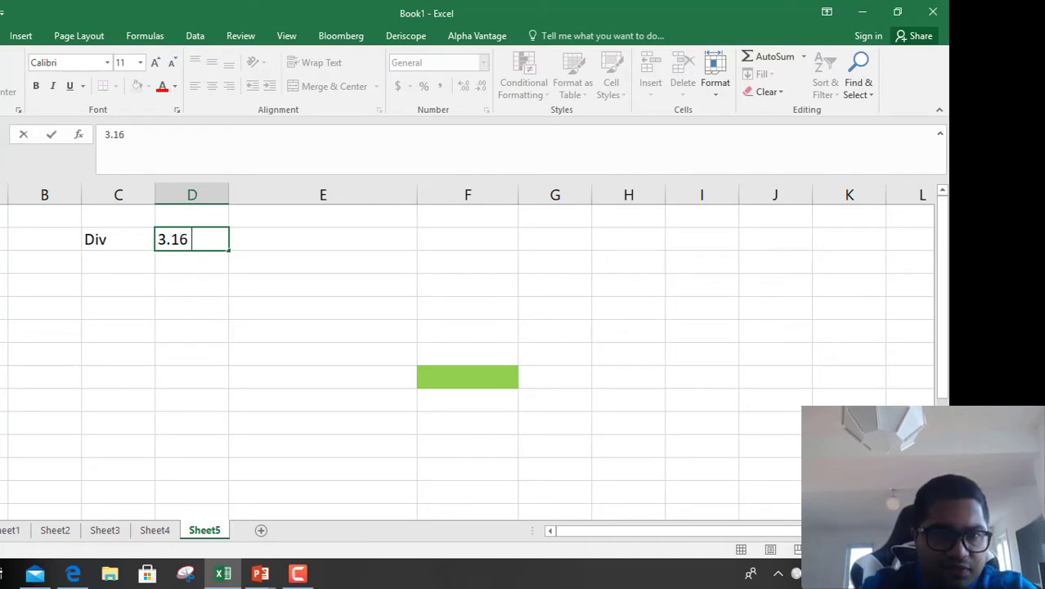
key(Left)
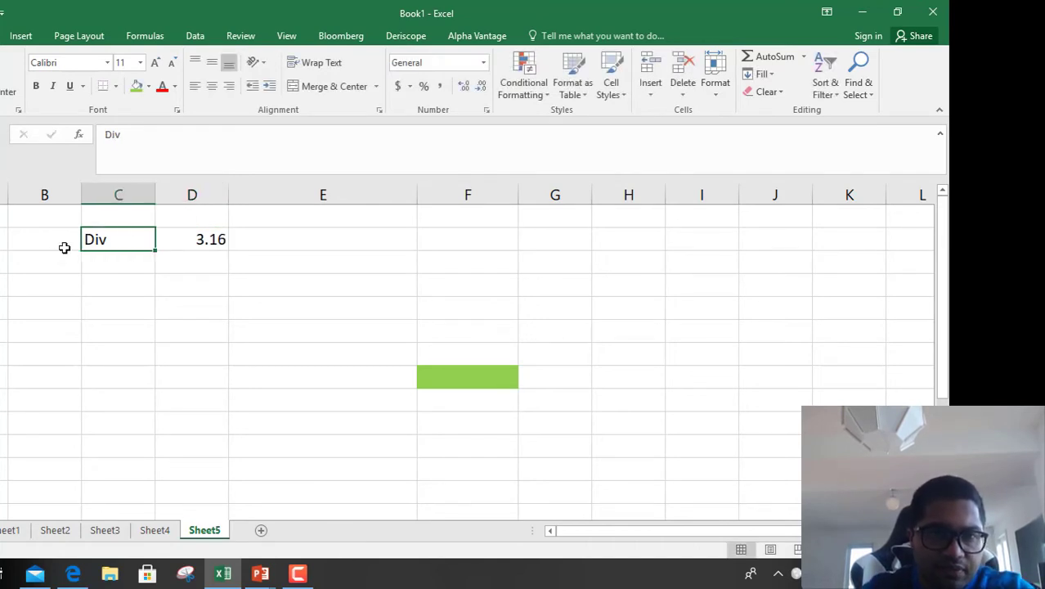
click(126, 135)
text(1)
key(Return)
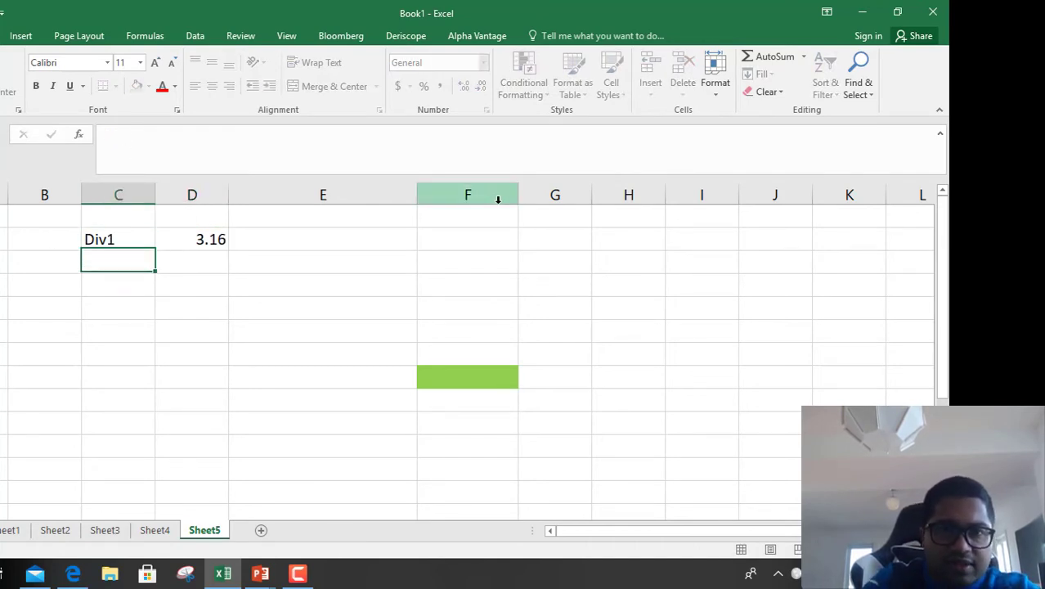
Below the "Div1" row, enter the label "RE" with a value of 10%.
key(Down)
key(Up)
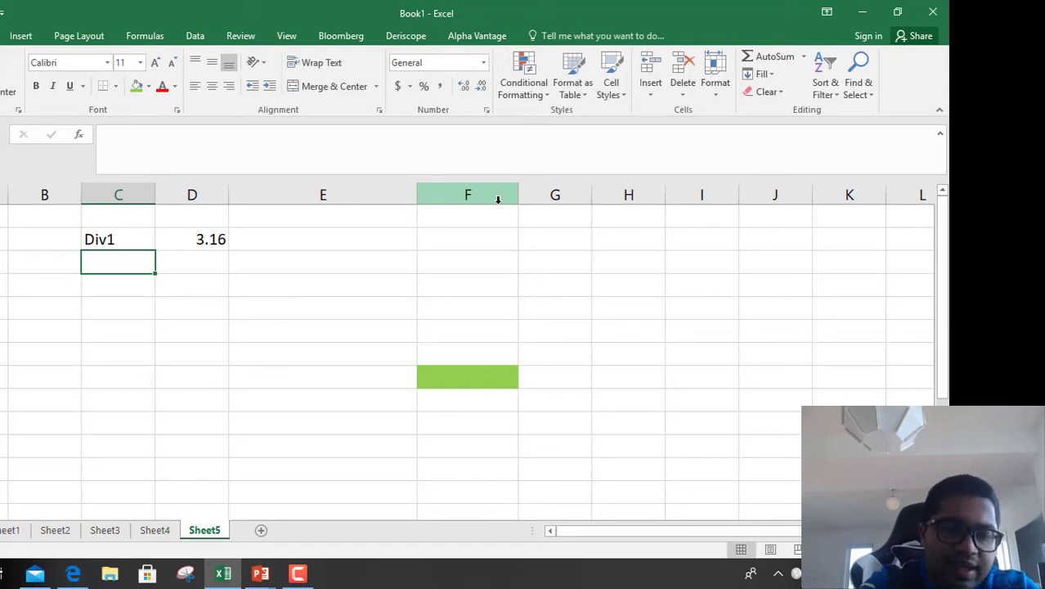
text(RE)
key(Tab)
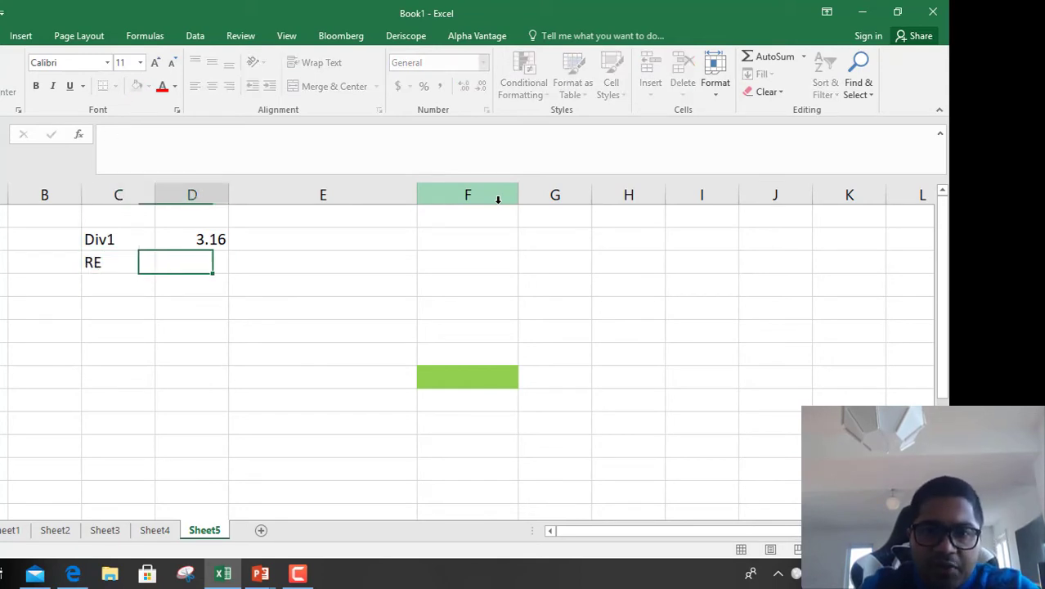
text(10%)
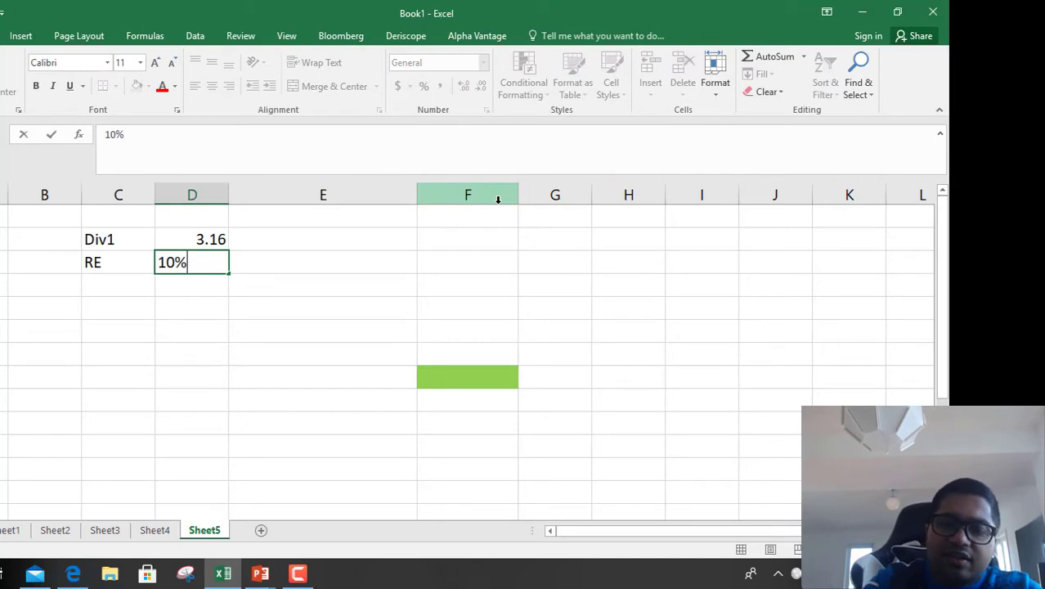
key(Return)
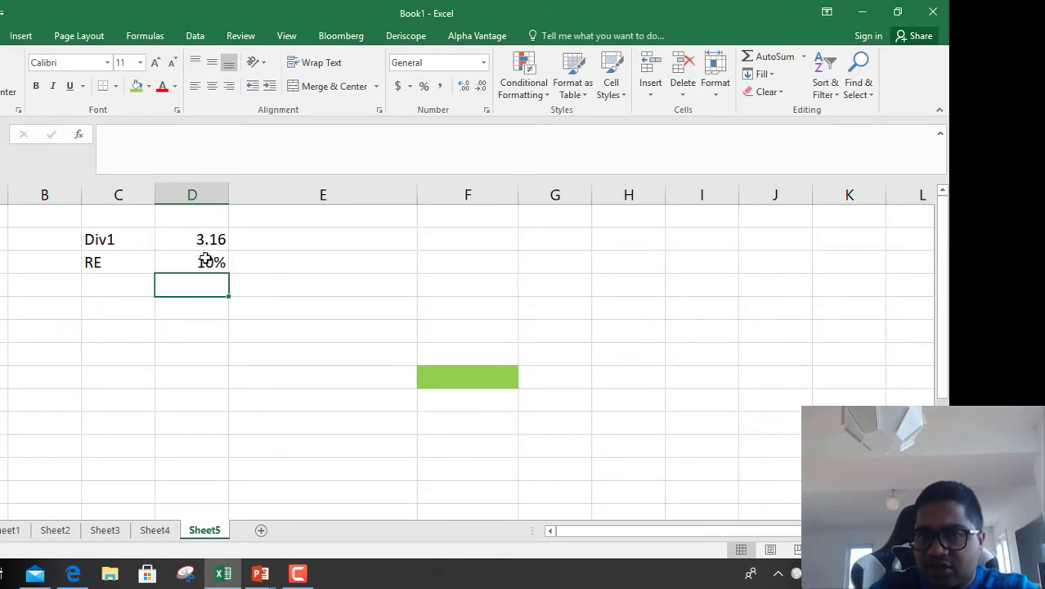
Enter the label "G" in column C directly below "RE".
click(101, 287)
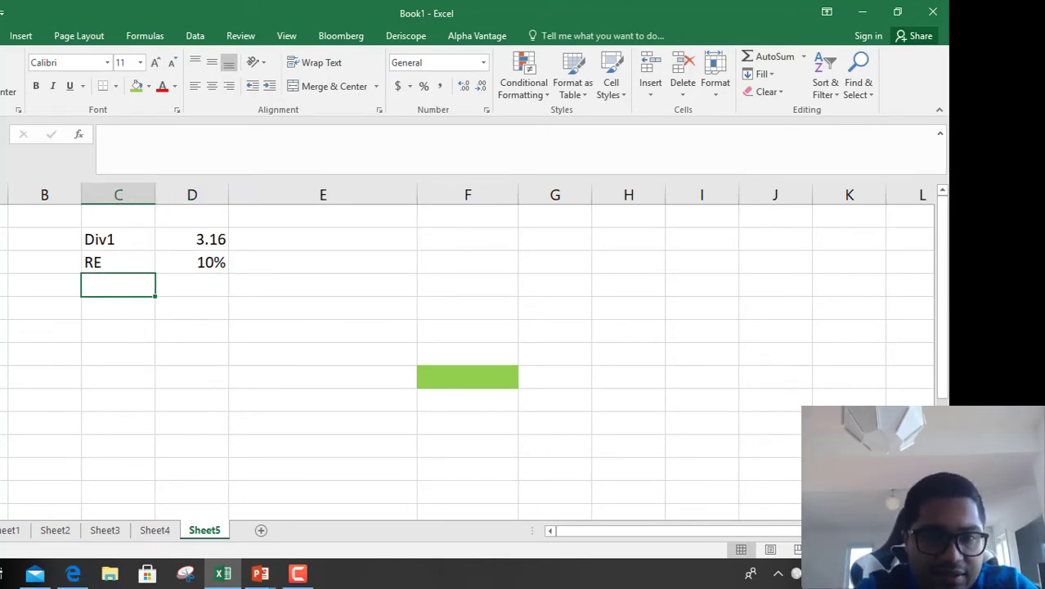
text(G)
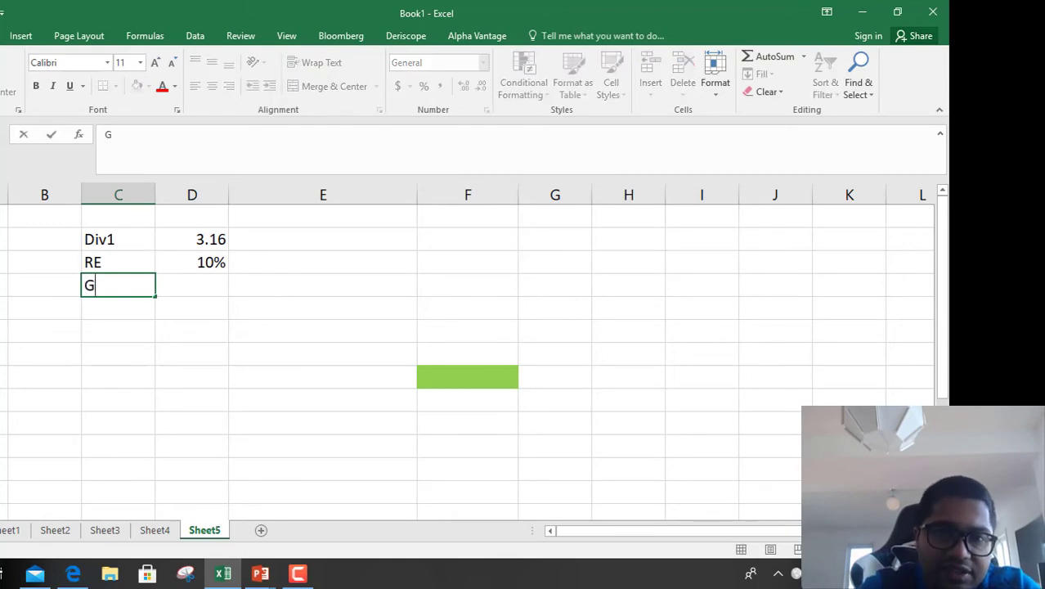
key(Tab)
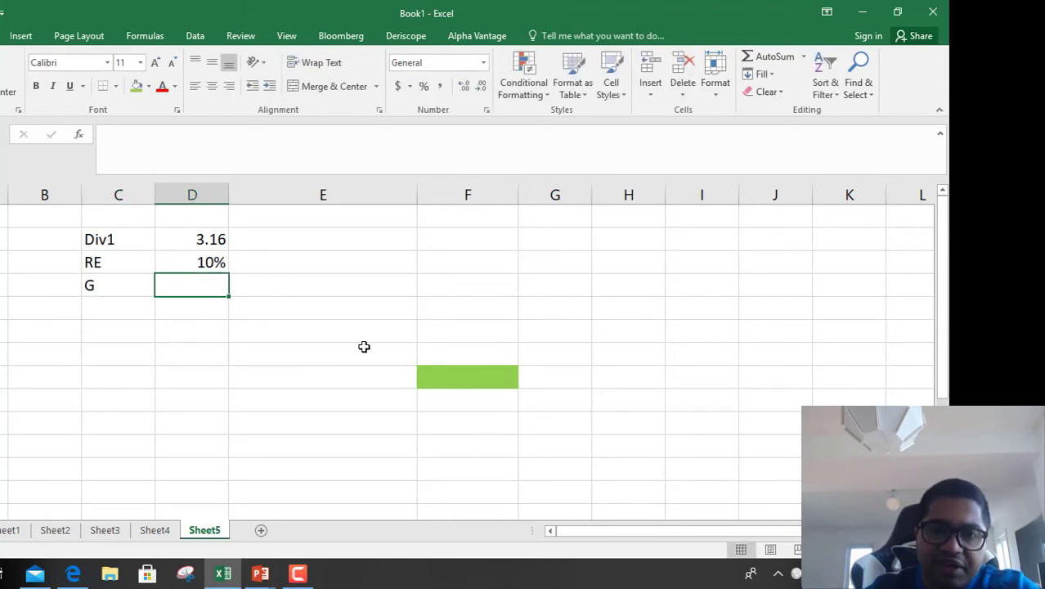
Switch to Yahoo Finance in the browser and open Toronto-Dominion Bank's historical data.
key(alt+Tab)
key(alt+Tab)
key(Tab)
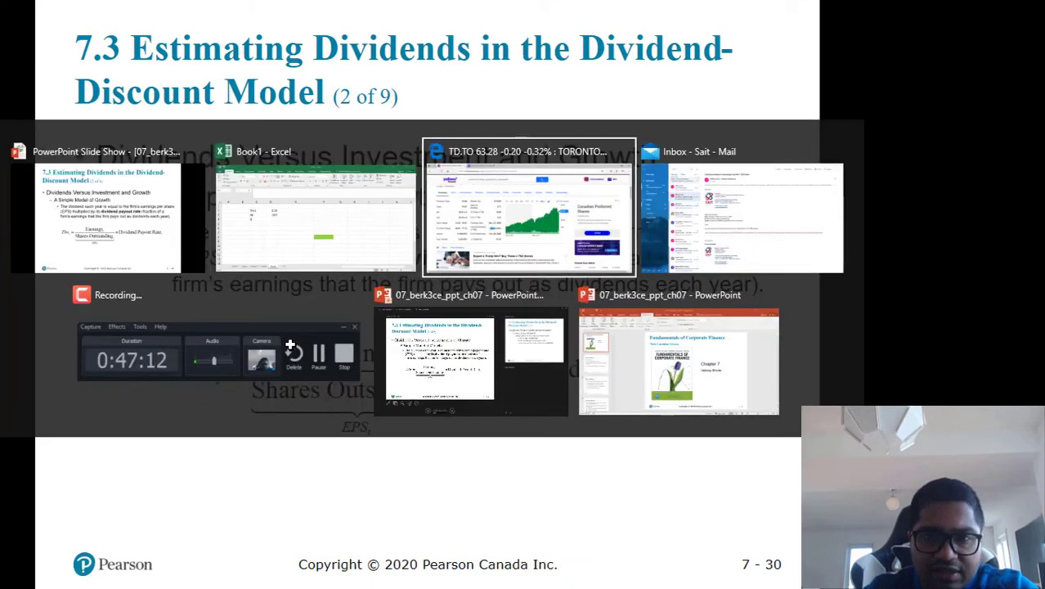
scroll(385, 262, up, 2)
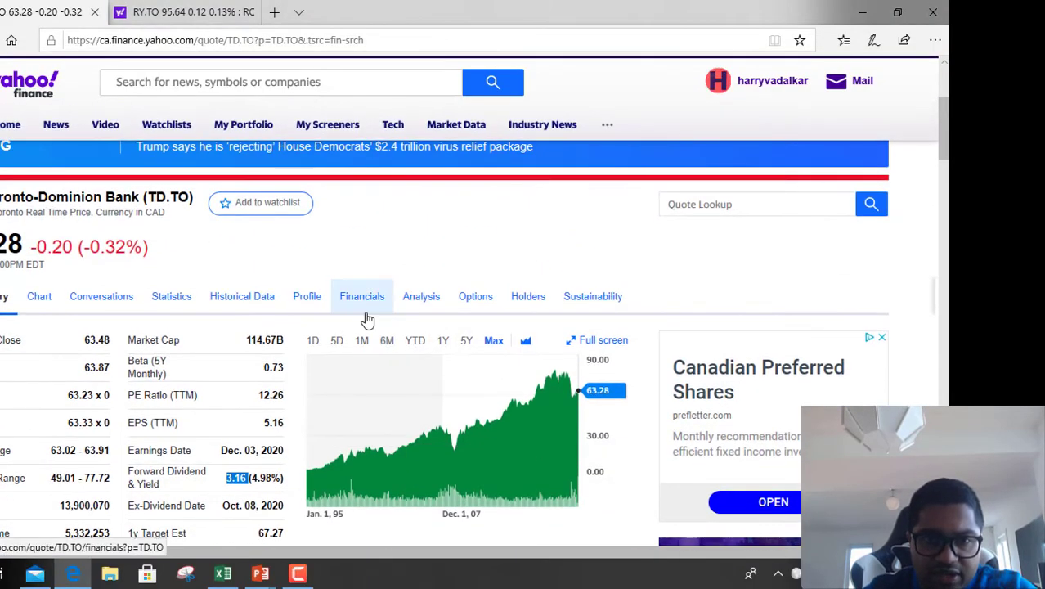
click(364, 314)
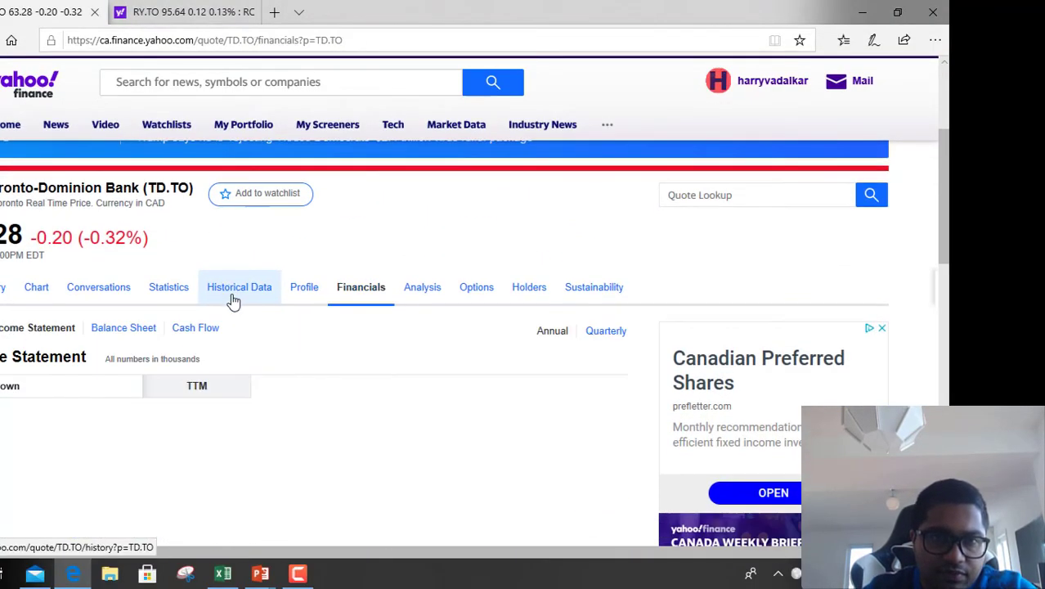
click(245, 296)
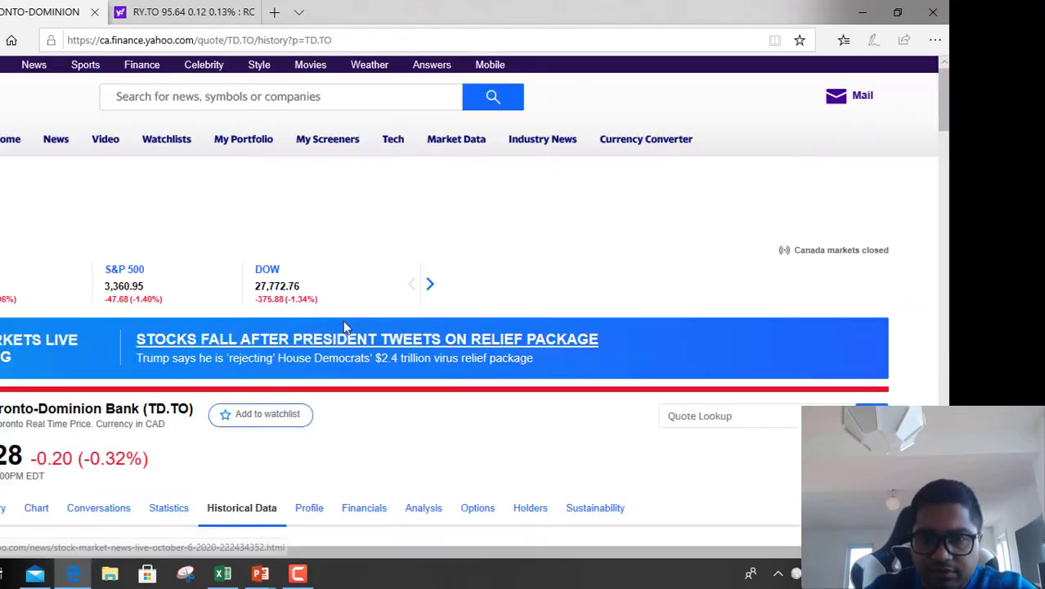
scroll(344, 329, down, 3)
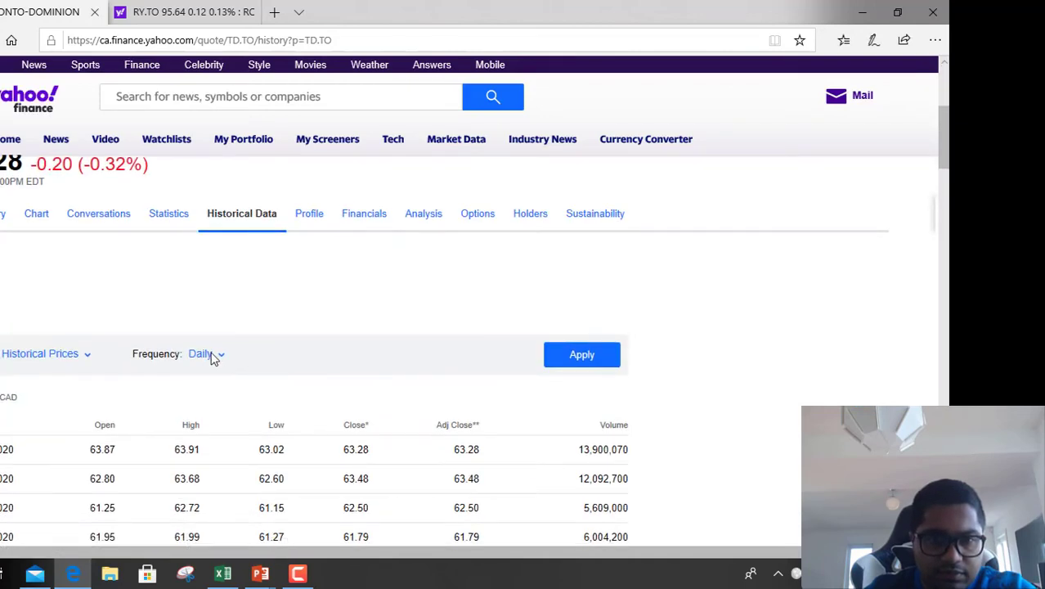
Set TD's historical data to show Dividends Only over the maximum time period.
click(70, 356)
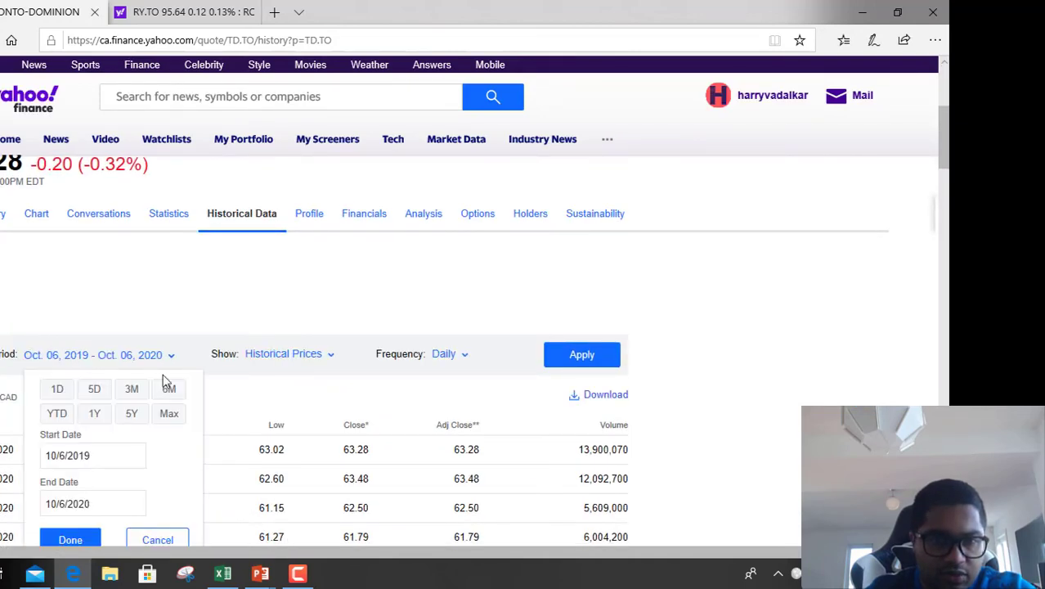
click(287, 355)
click(270, 434)
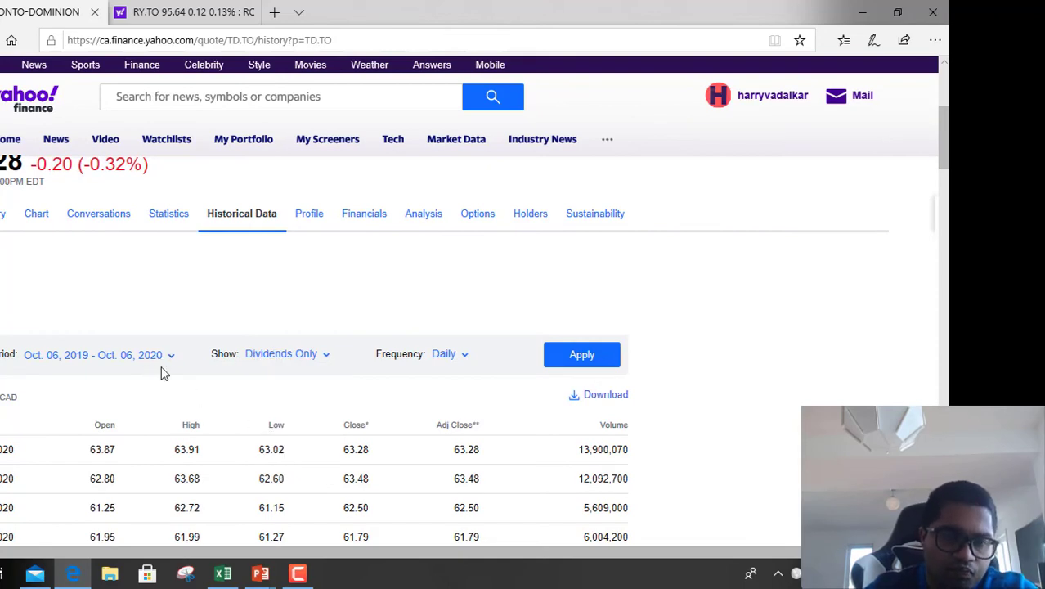
scroll(183, 411, up, 1)
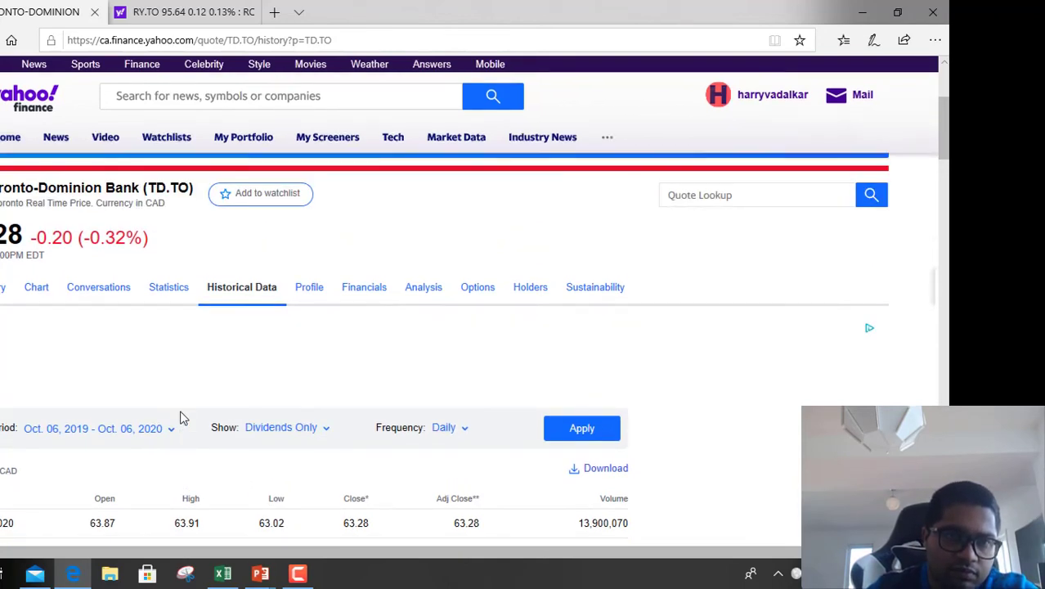
scroll(169, 383, down, 1)
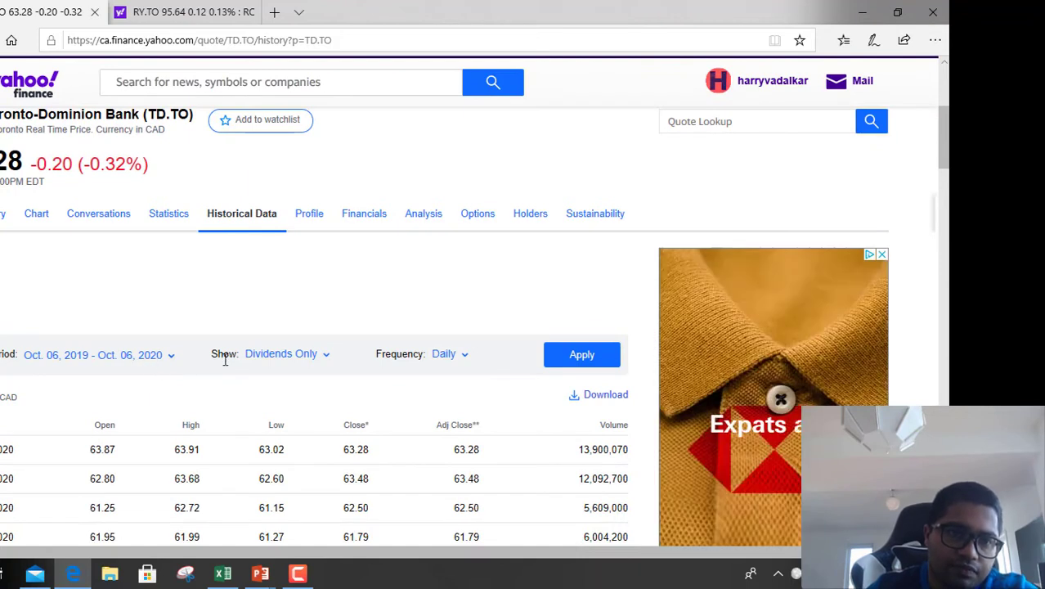
click(148, 362)
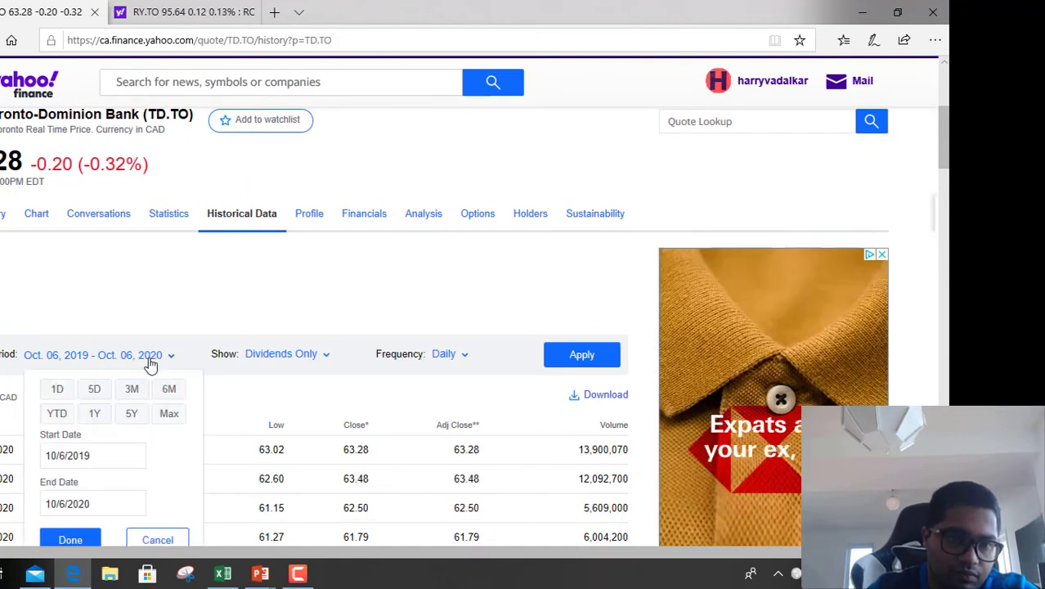
click(167, 413)
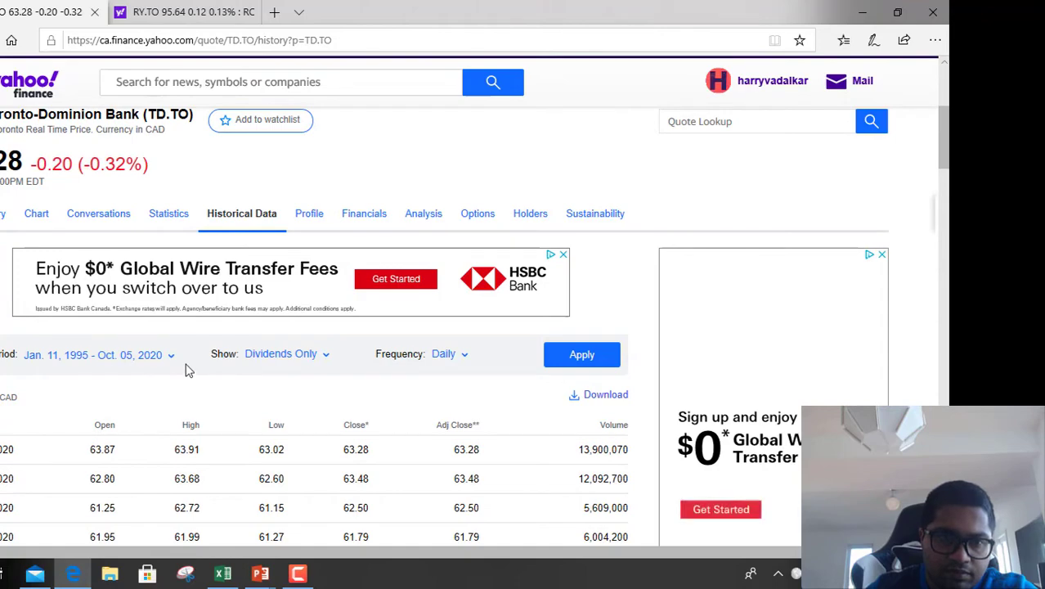
Skim the daily price rows, then apply the filter so that only TD's dividends are listed.
scroll(101, 403, down, 5)
scroll(314, 327, down, 15)
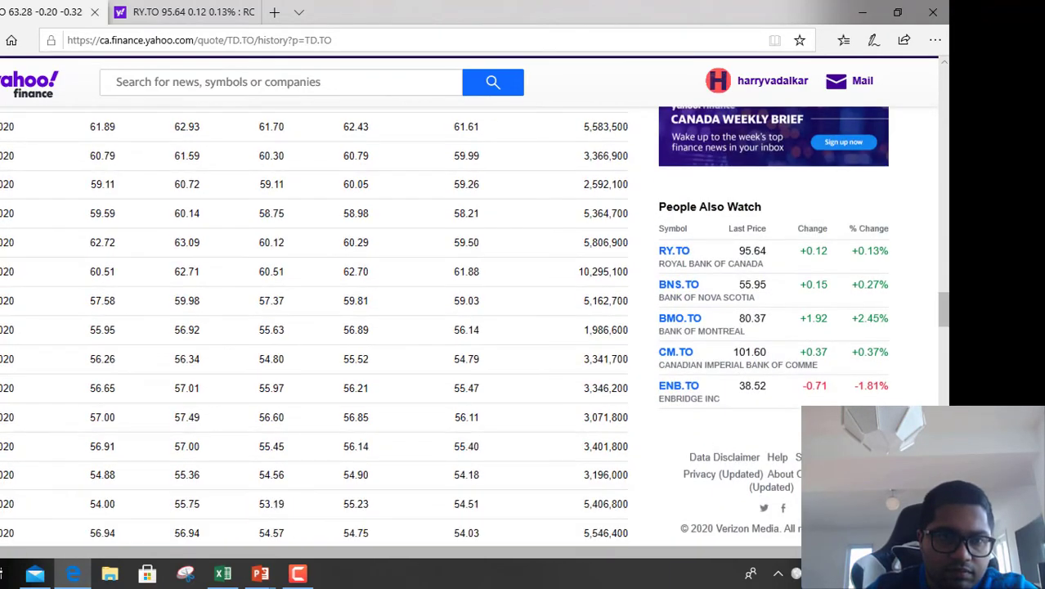
scroll(314, 327, down, 10)
scroll(314, 327, down, 10)
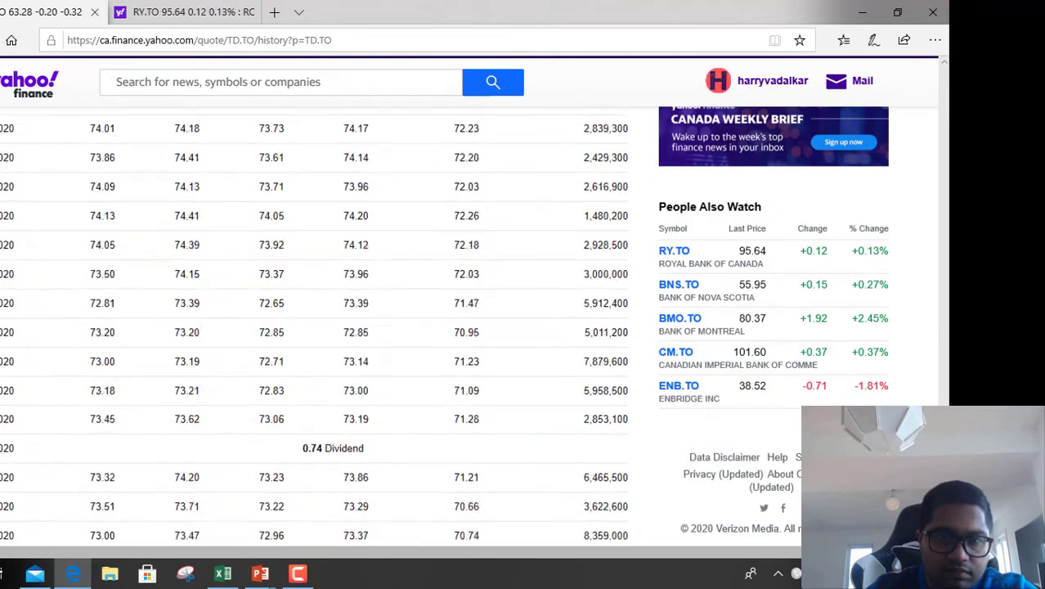
key(Home)
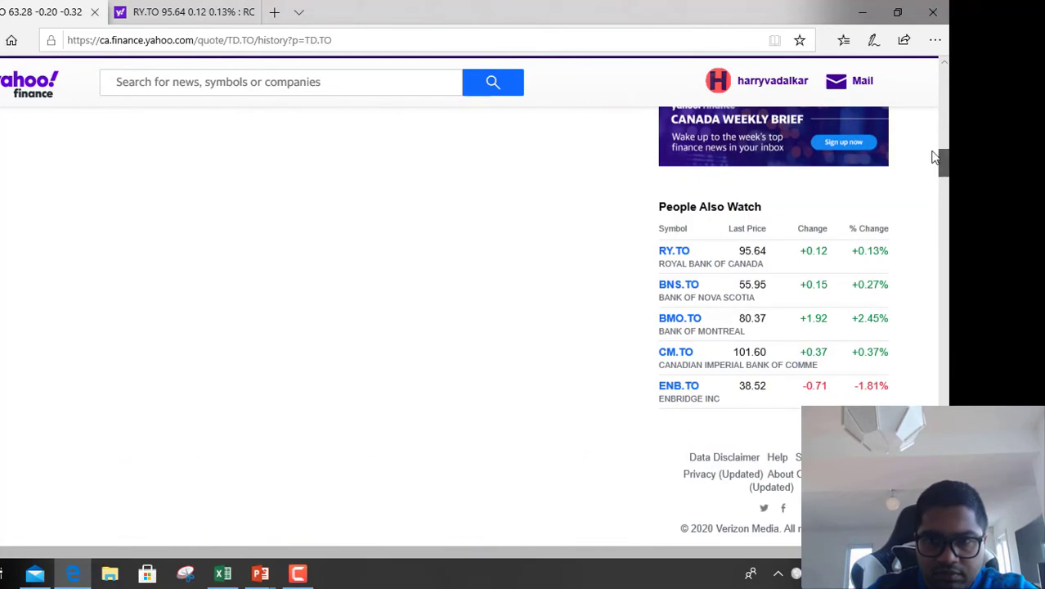
scroll(610, 449, down, 3)
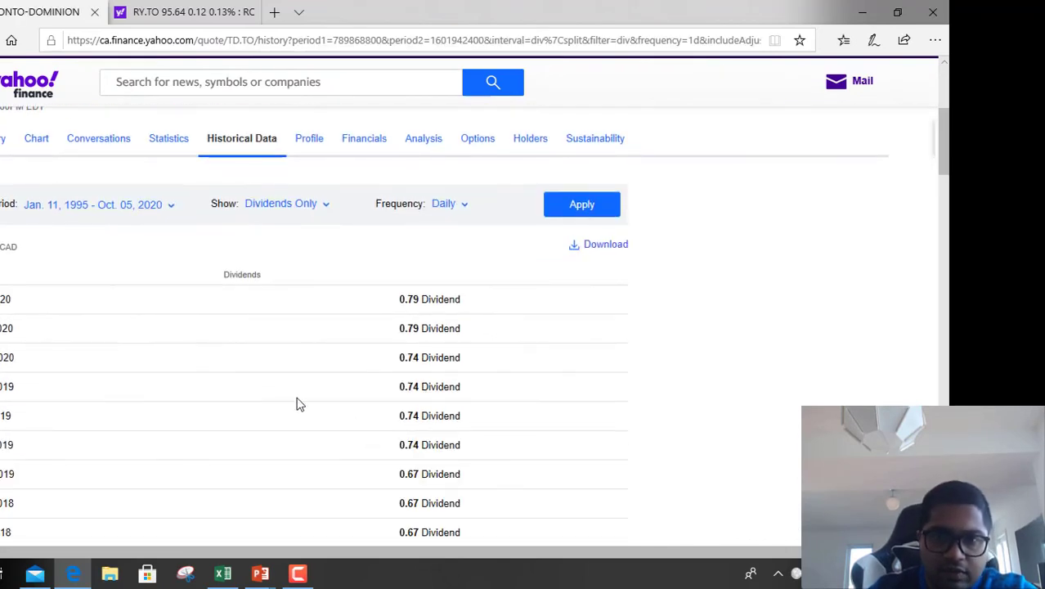
Look through TD's dividend history and highlight the amount of the most recent dividend.
scroll(299, 404, down, 15)
scroll(312, 378, up, 17)
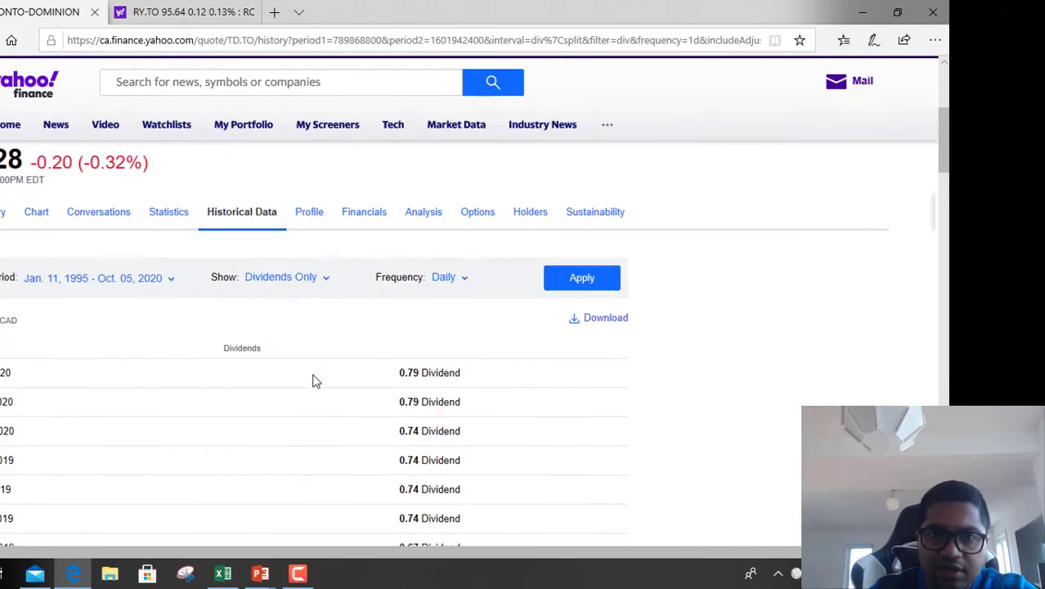
drag(419, 381, 395, 378)
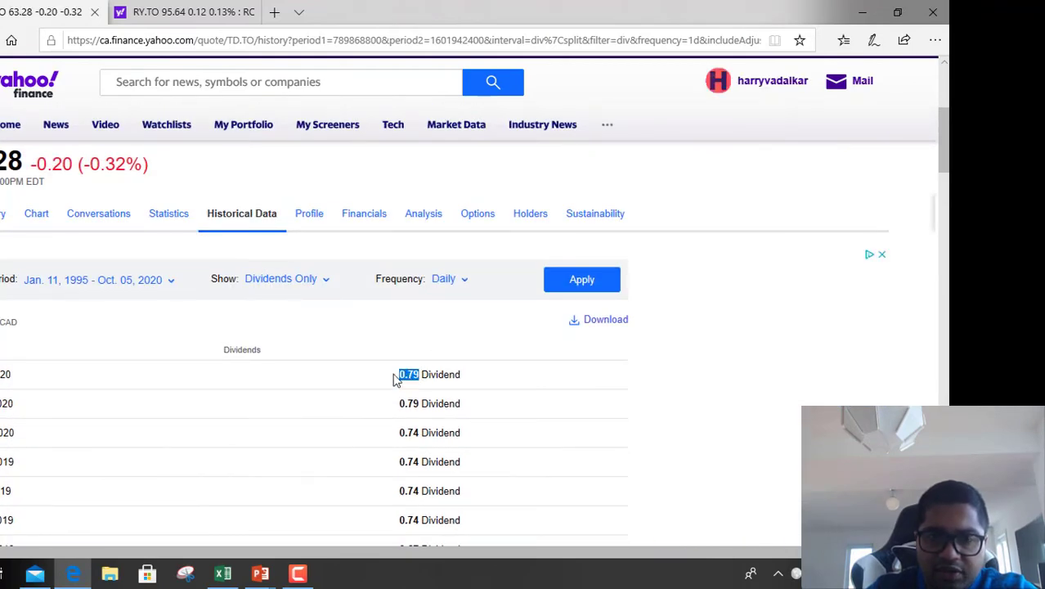
Look up TD's earliest 1995 dividend at the end of the dividend history, then switch back to the Excel workbook.
scroll(491, 403, down, 20)
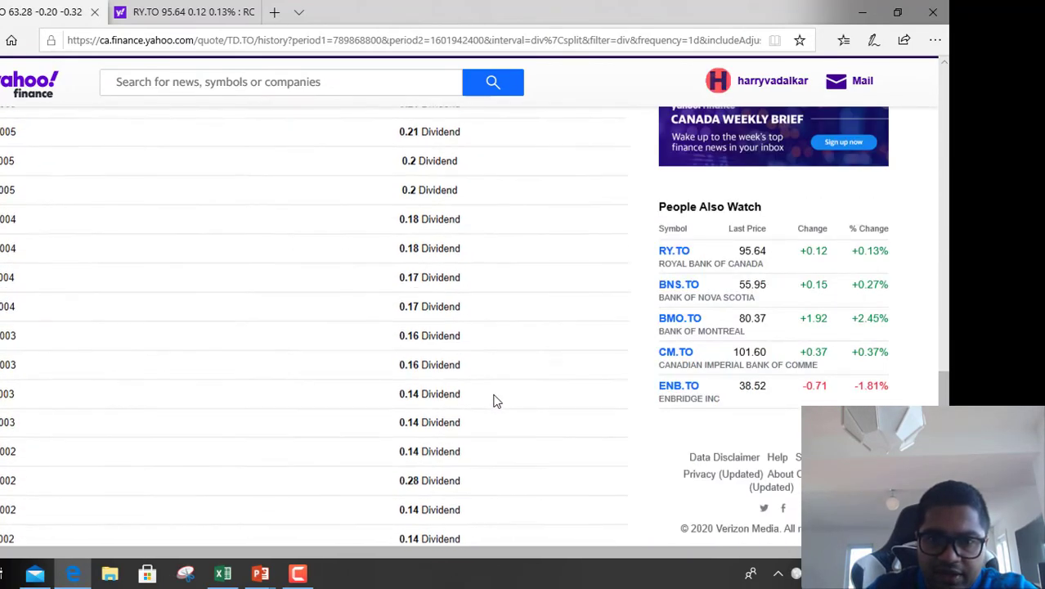
scroll(489, 404, down, 2)
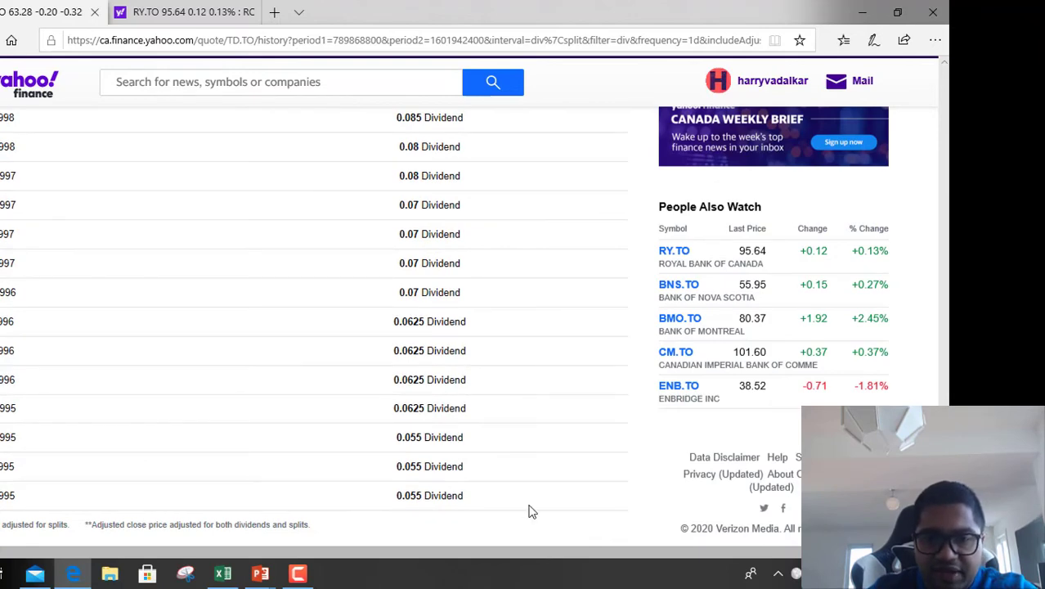
key(alt+Tab)
key(alt+Tab)
key(Tab)
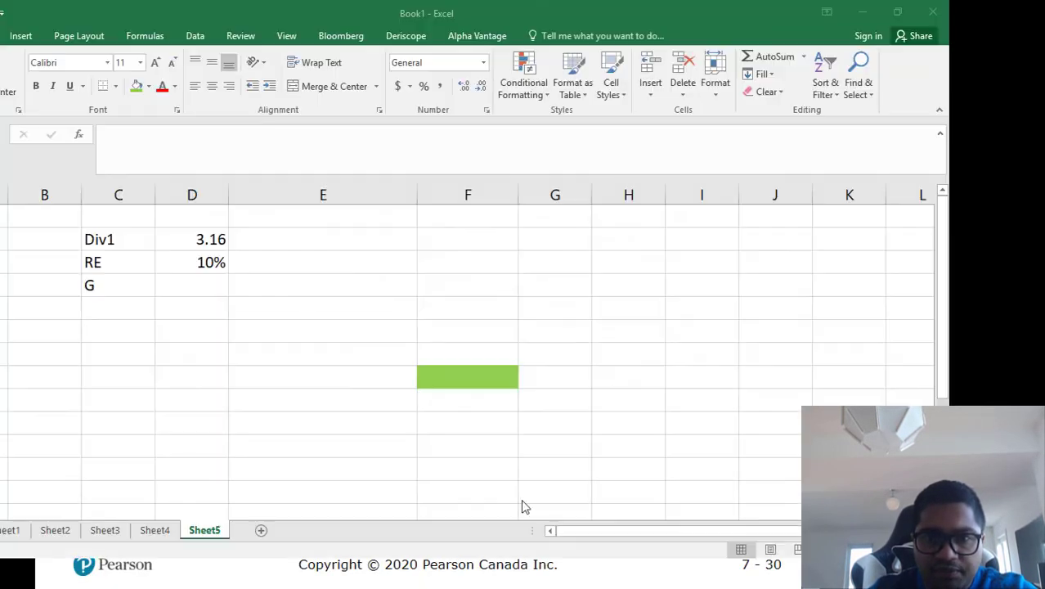
Enter the 1995 dividend as 0.05 in E2 with its year 1995 below it in E3.
click(377, 242)
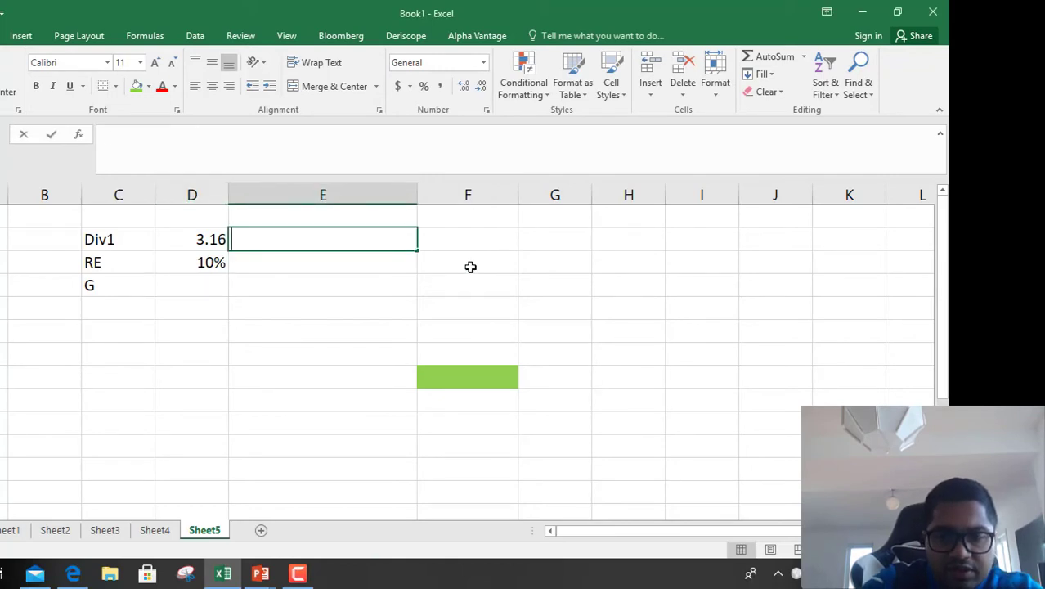
text(0.05)
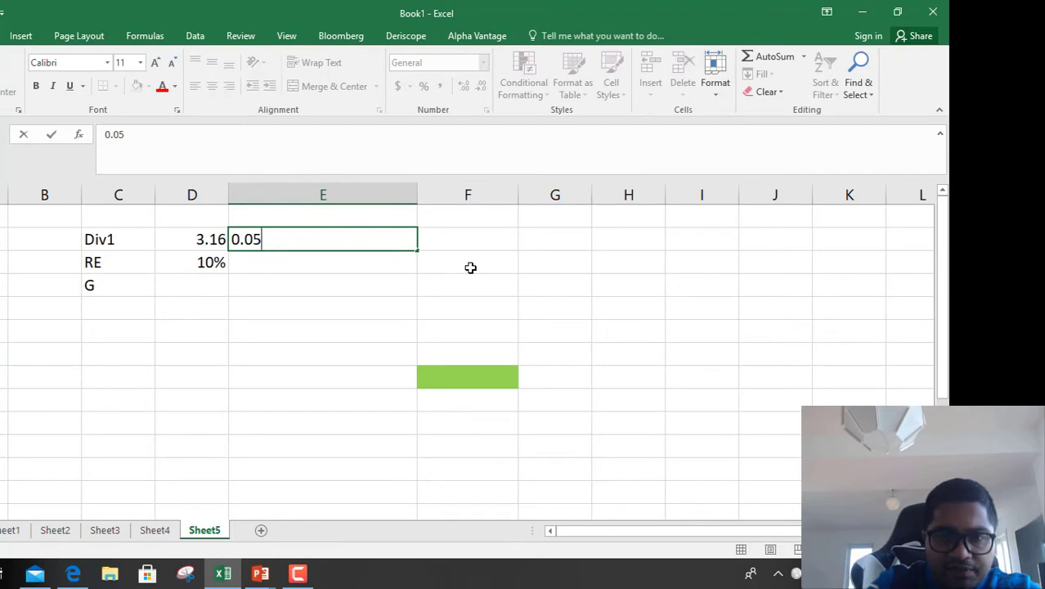
key(Return)
text(199)
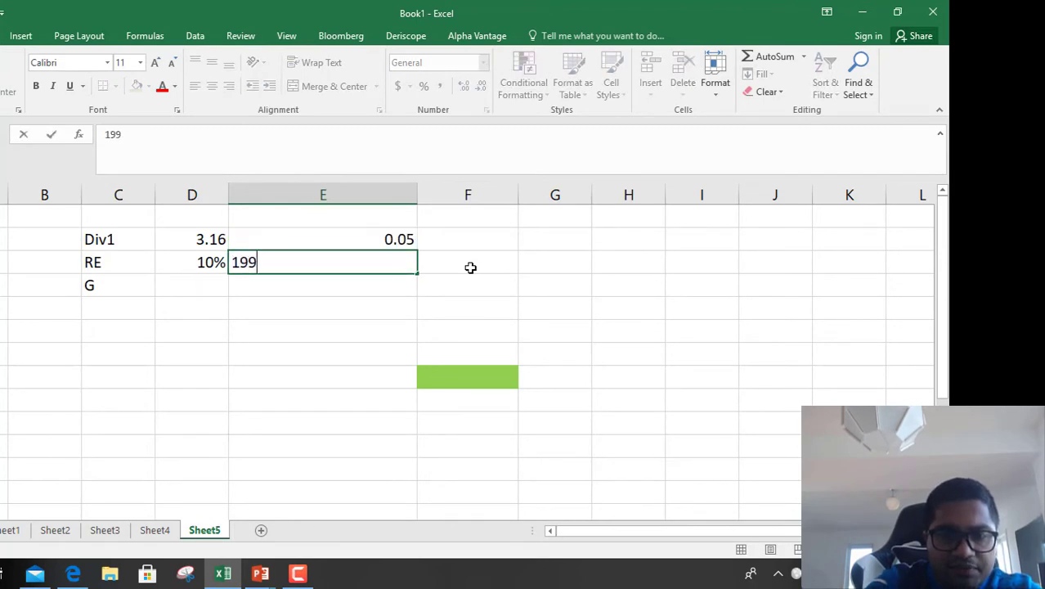
text(5)
click(470, 267)
key(Up)
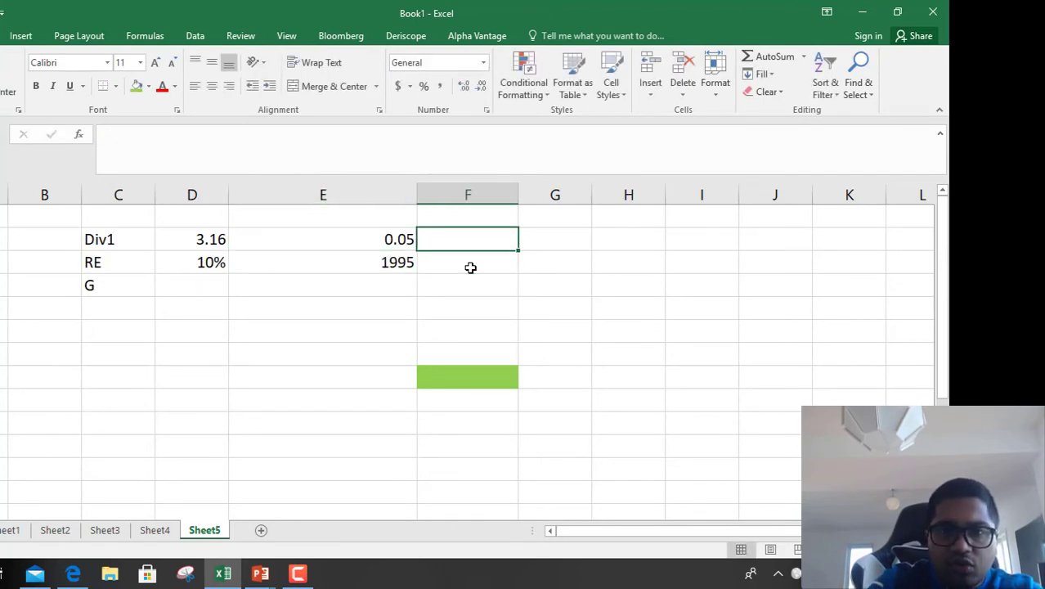
Switch to Yahoo Finance to recheck TD's most recent dividend in the history, then return to the Excel workbook.
key(alt+Tab)
key(alt+Tab)
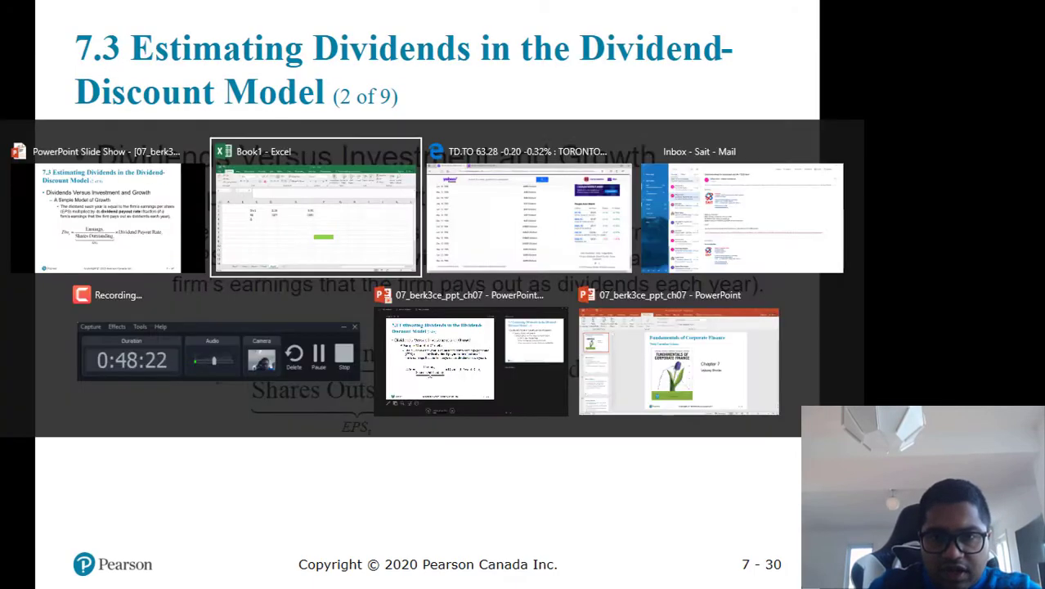
scroll(445, 323, down, 10)
scroll(465, 336, up, 20)
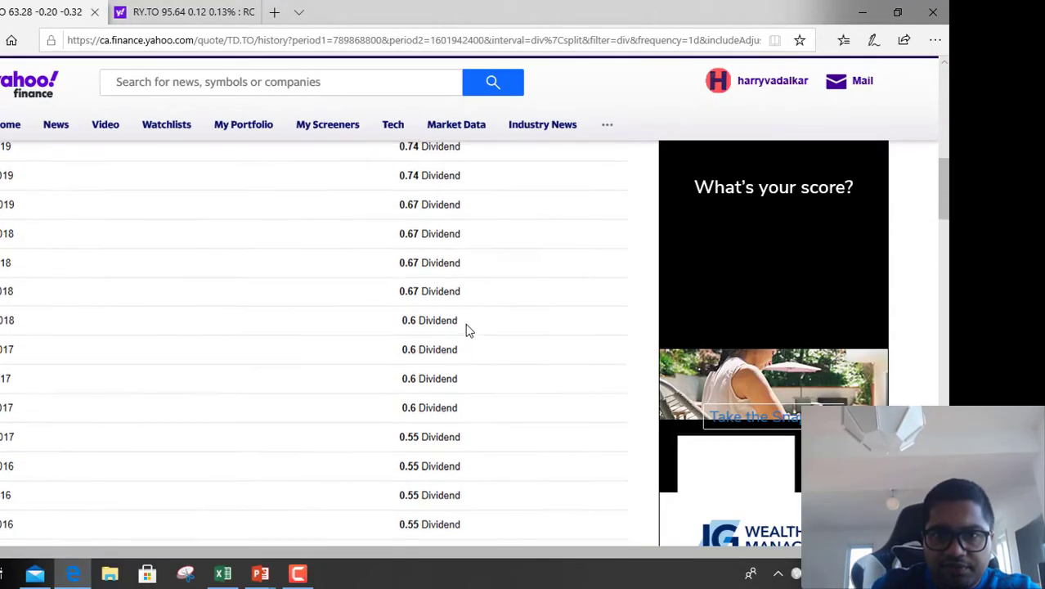
scroll(458, 338, down, 3)
scroll(454, 334, down, 2)
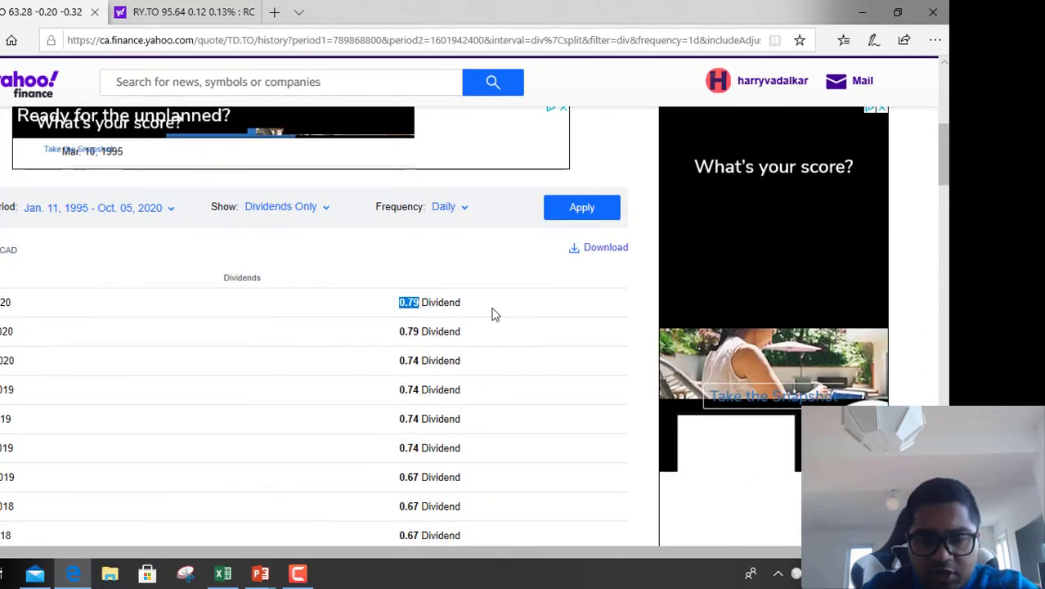
key(alt+Tab)
key(alt+Tab)
key(Tab)
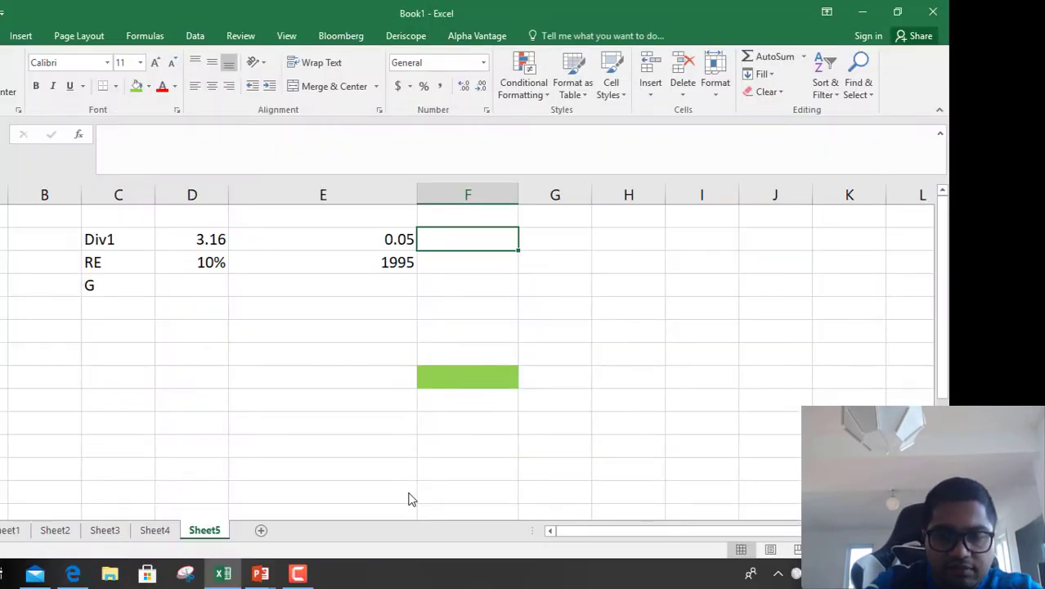
Enter the latest dividend, 0.79, in F2 and its year, 2020, in F3.
text(0.79)
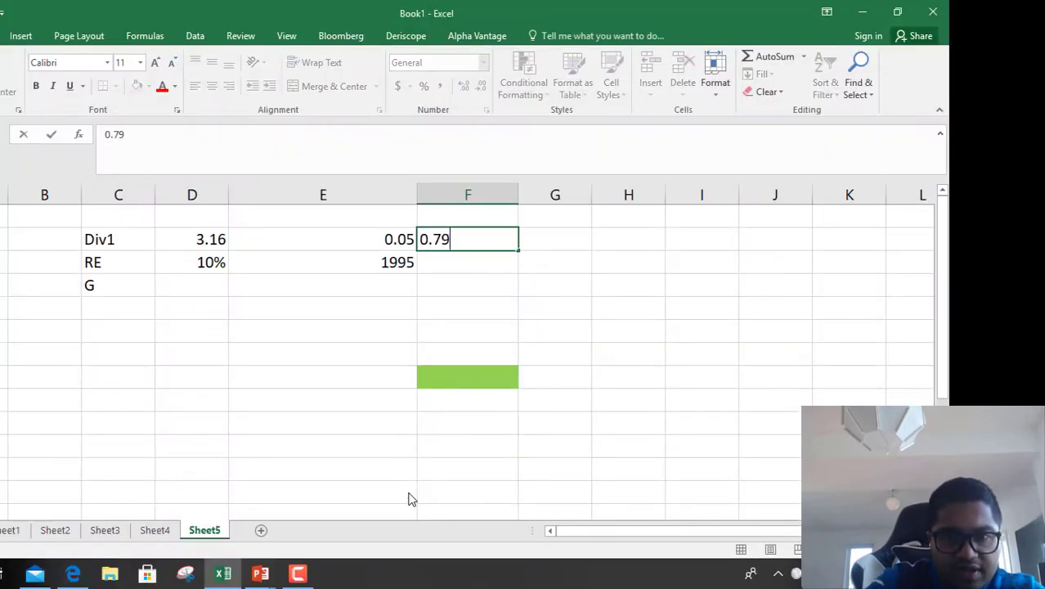
key(Return)
text(2020)
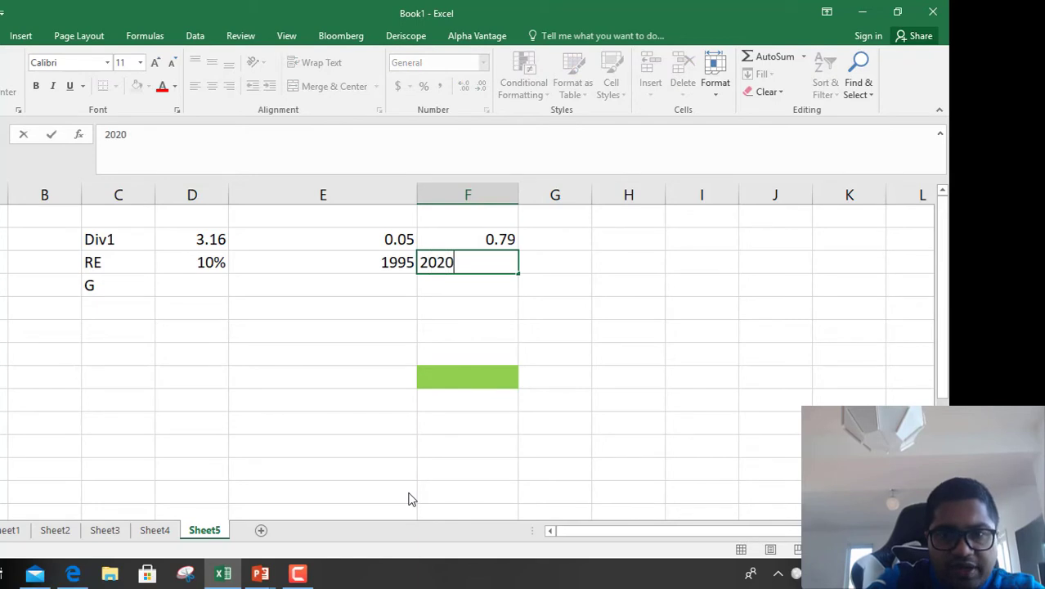
key(Tab)
Calculate the number of years between the two dividends in G3 with the formula =F3-E3.
text(=)
key(Left)
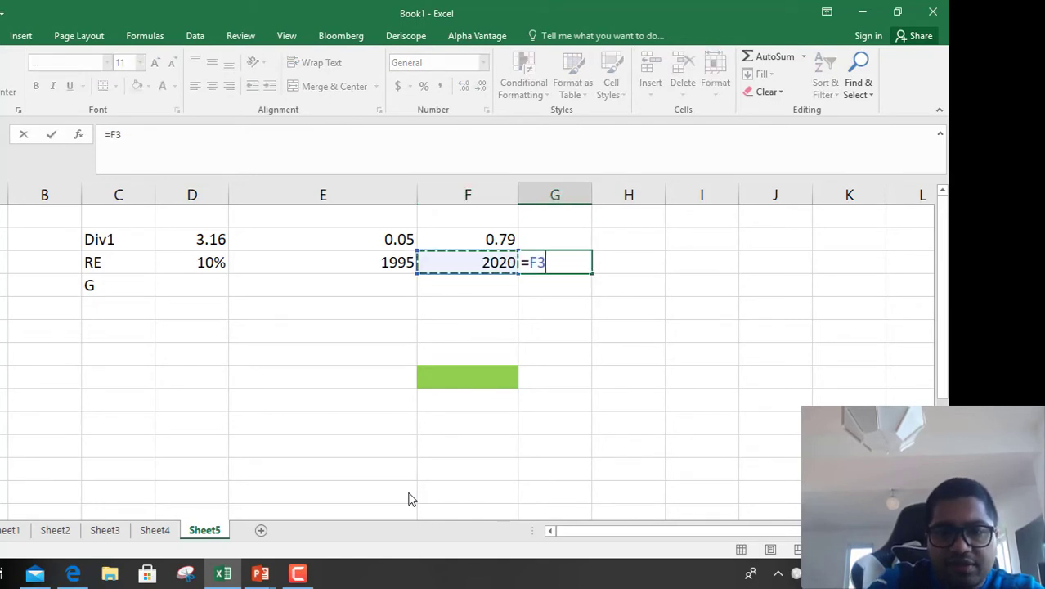
text(0)
key(BackSpace)
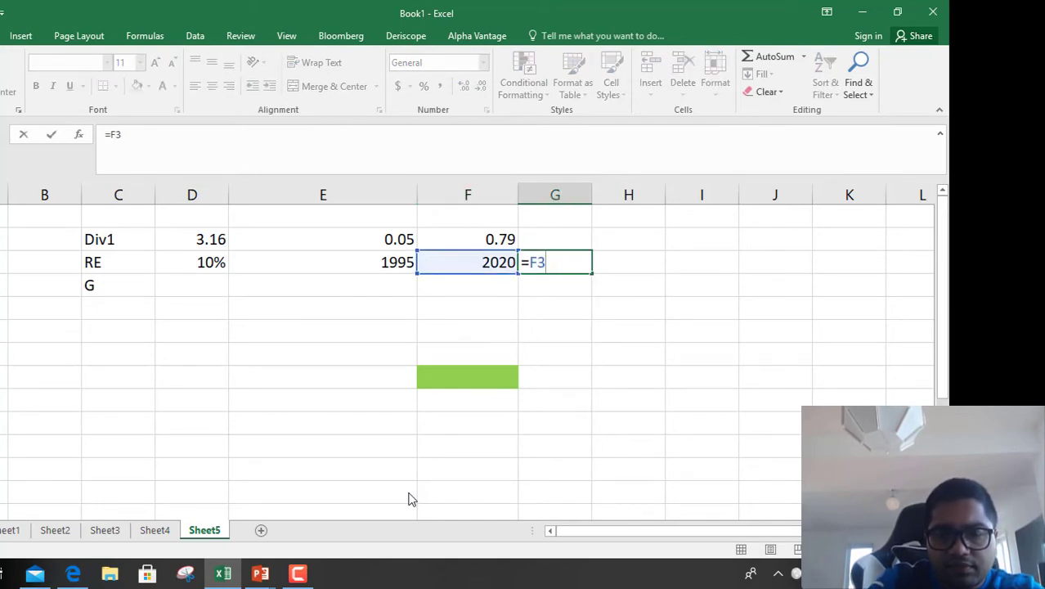
text(-)
key(Left)
key(Left)
key(Return)
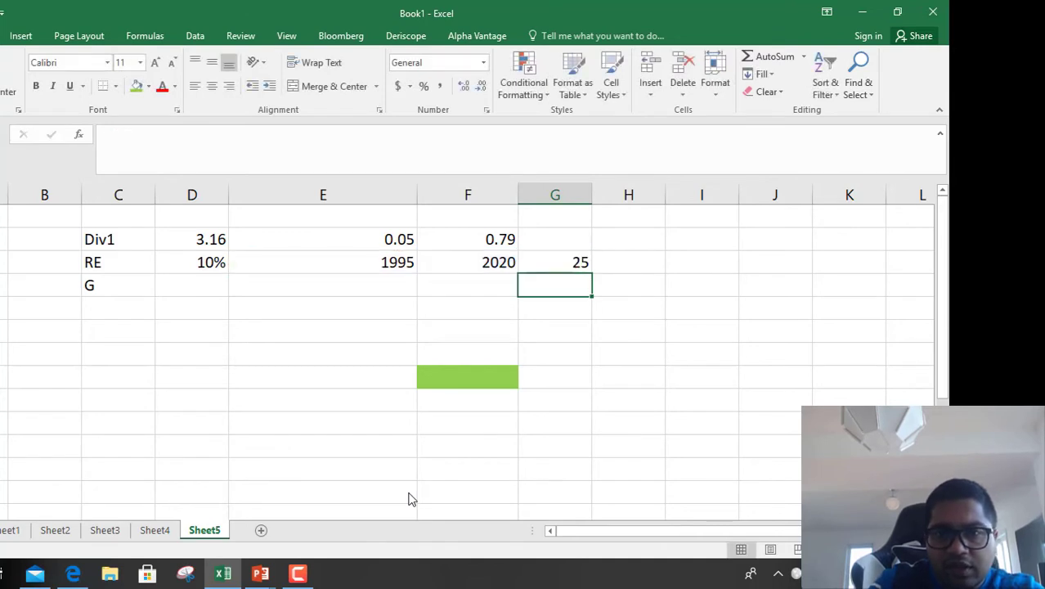
Start a RATE function in G2 using its arguments dialog, with G3 as Nper and 0 as Pmt.
key(Up)
key(Up)
text(=rate()
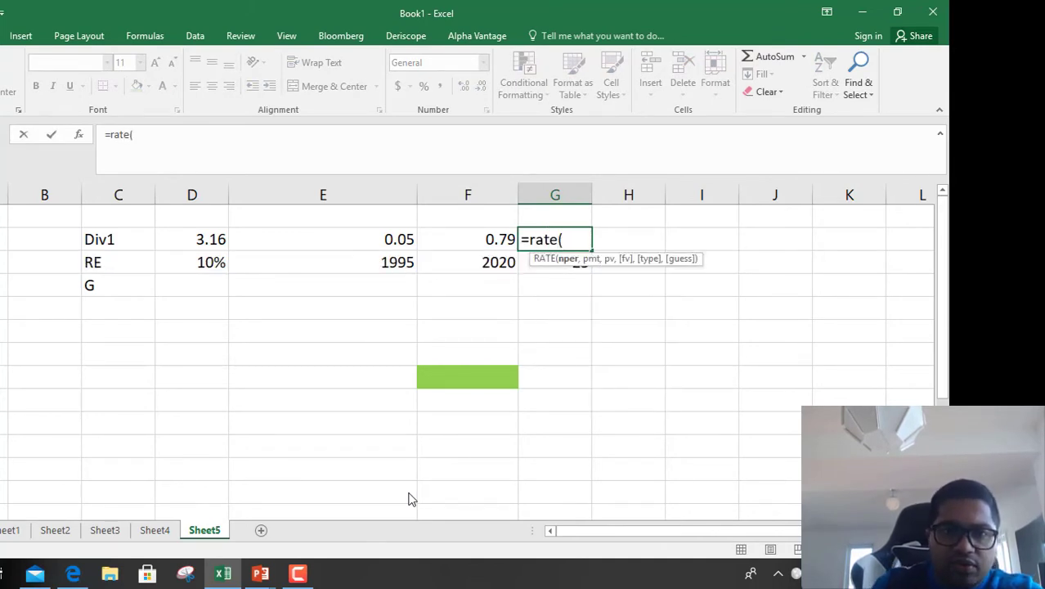
click(79, 135)
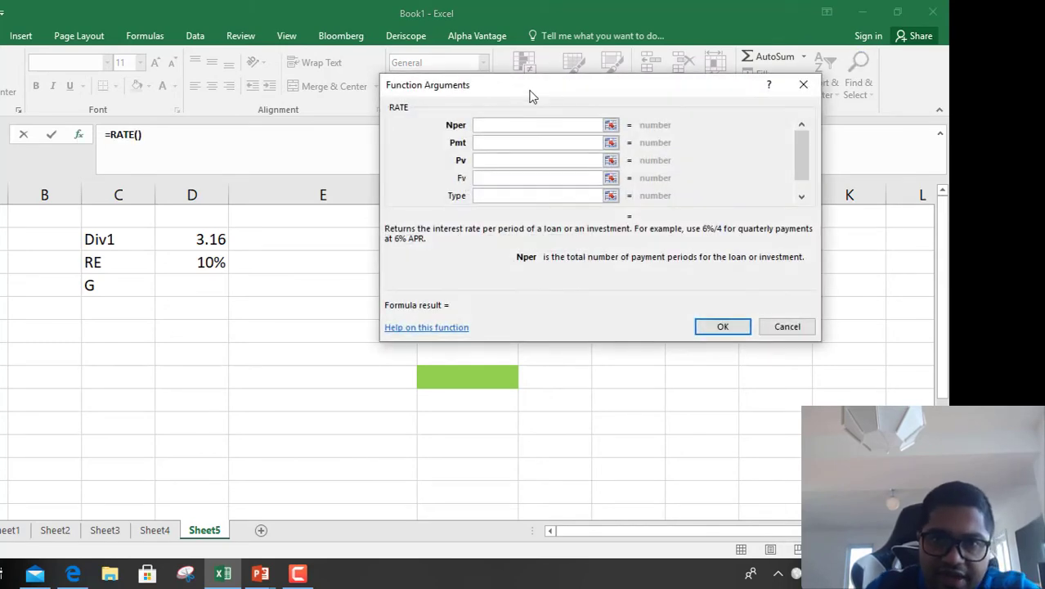
drag(529, 91, 631, 316)
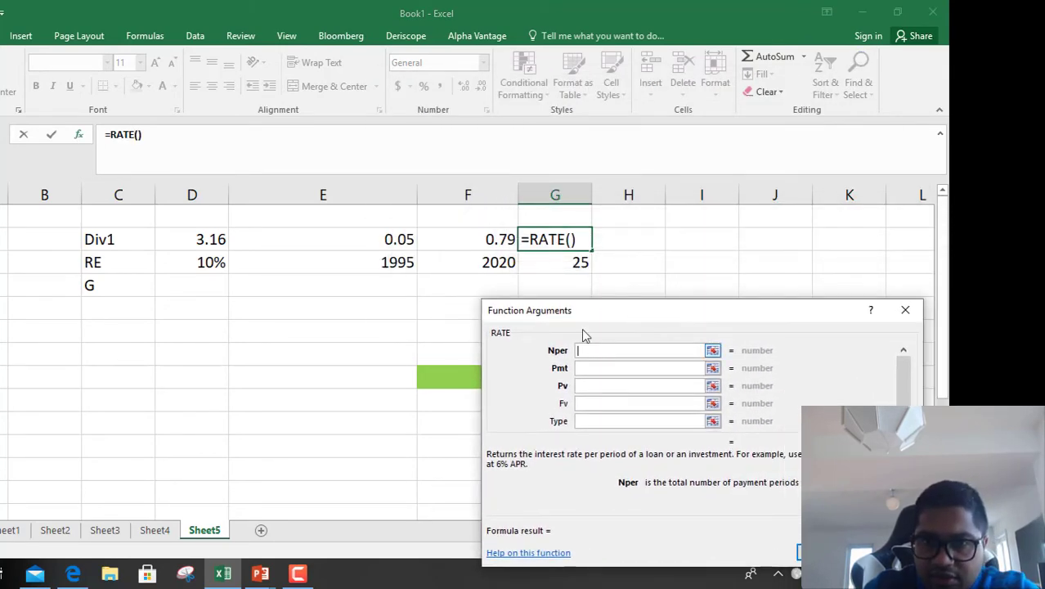
click(578, 261)
click(598, 370)
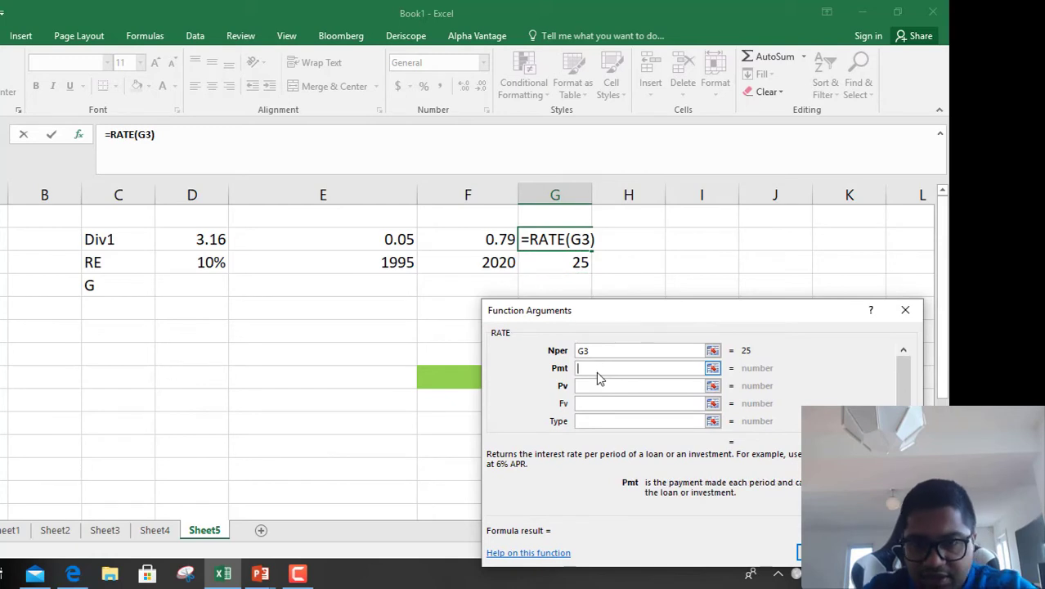
text(0)
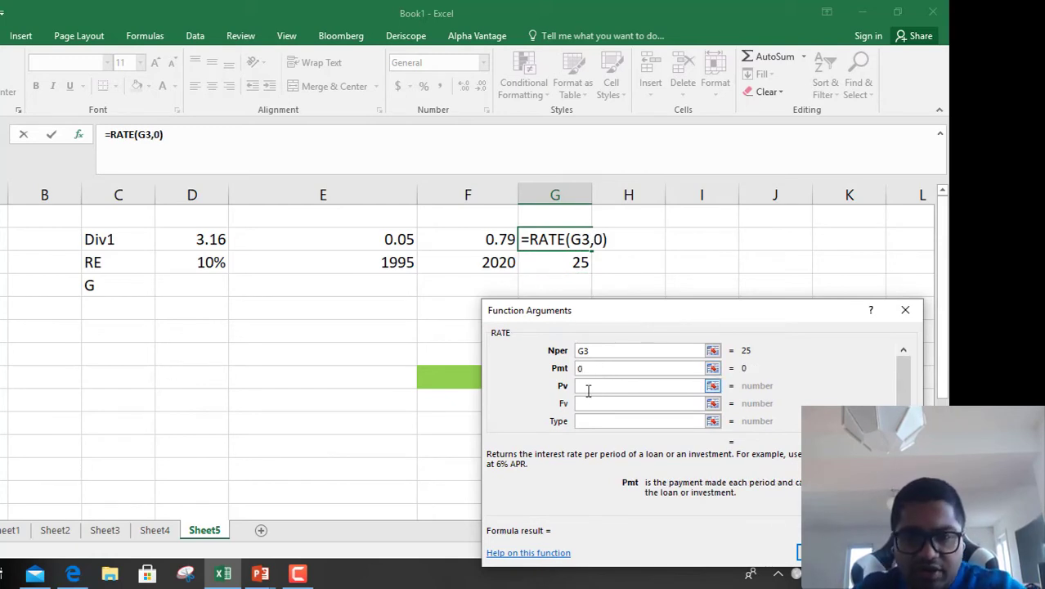
key(Tab)
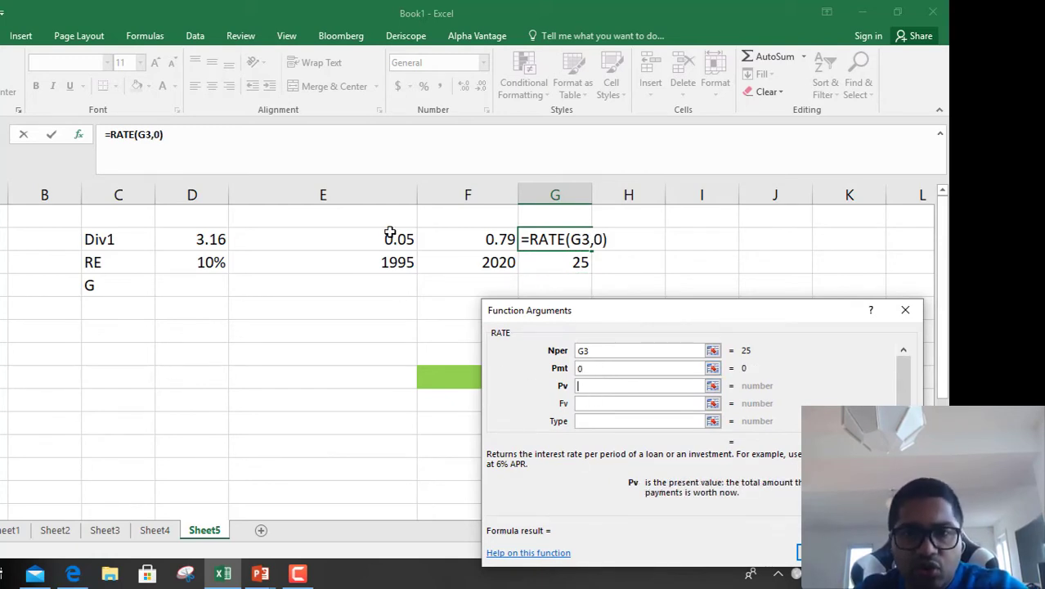
Complete the RATE function with Pv -E2, Fv F2 and Type 0, and show the result with two decimal places.
text(-)
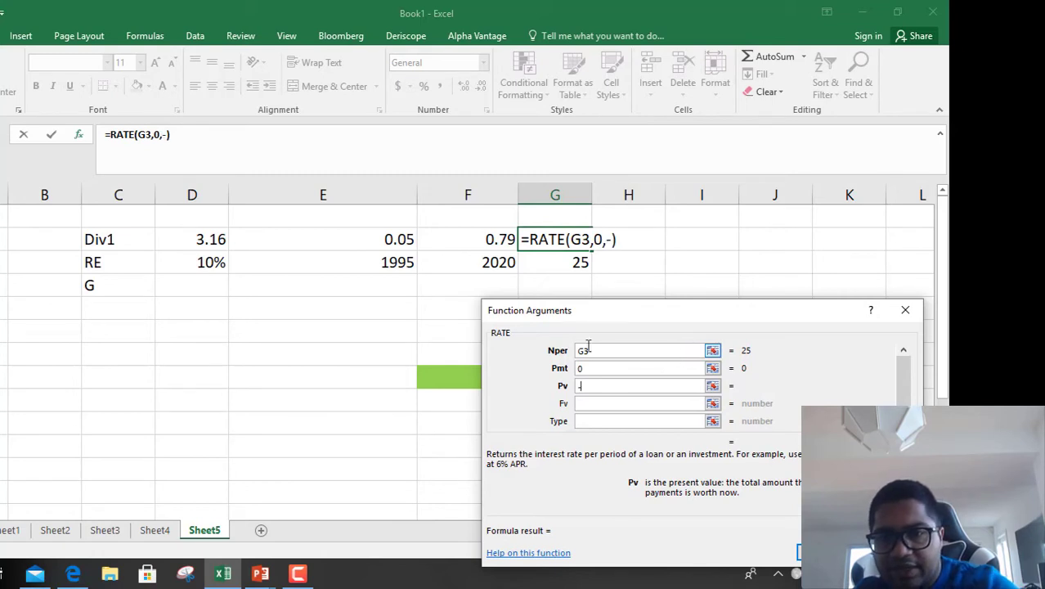
click(388, 245)
click(695, 404)
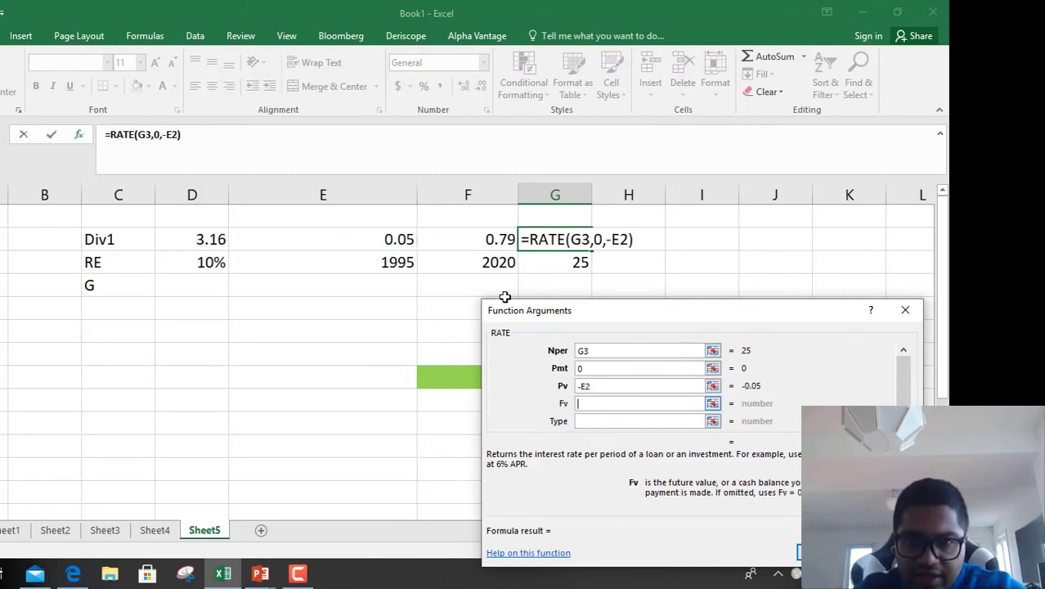
click(494, 240)
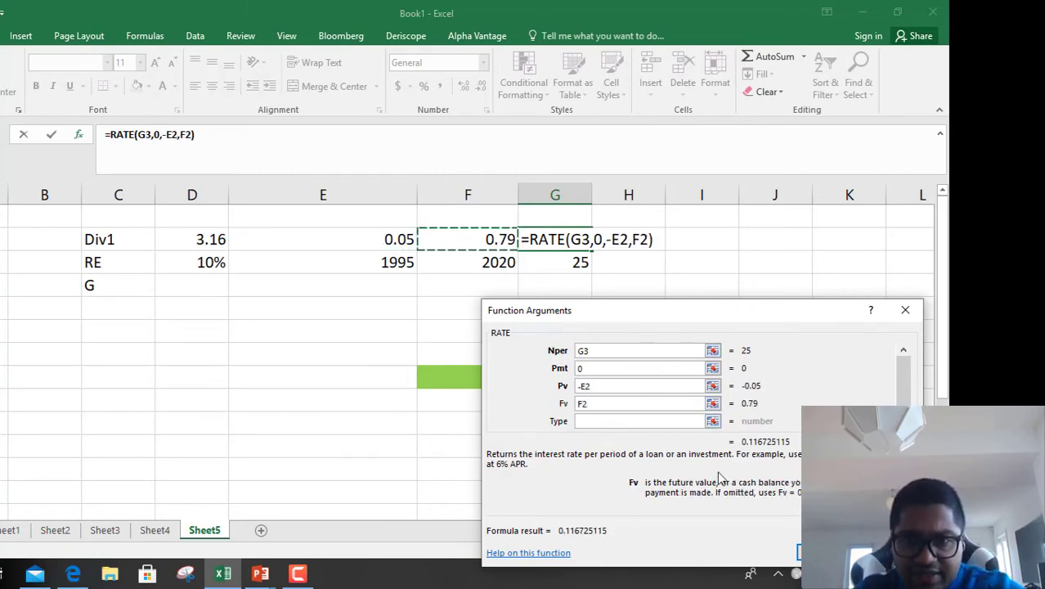
click(626, 422)
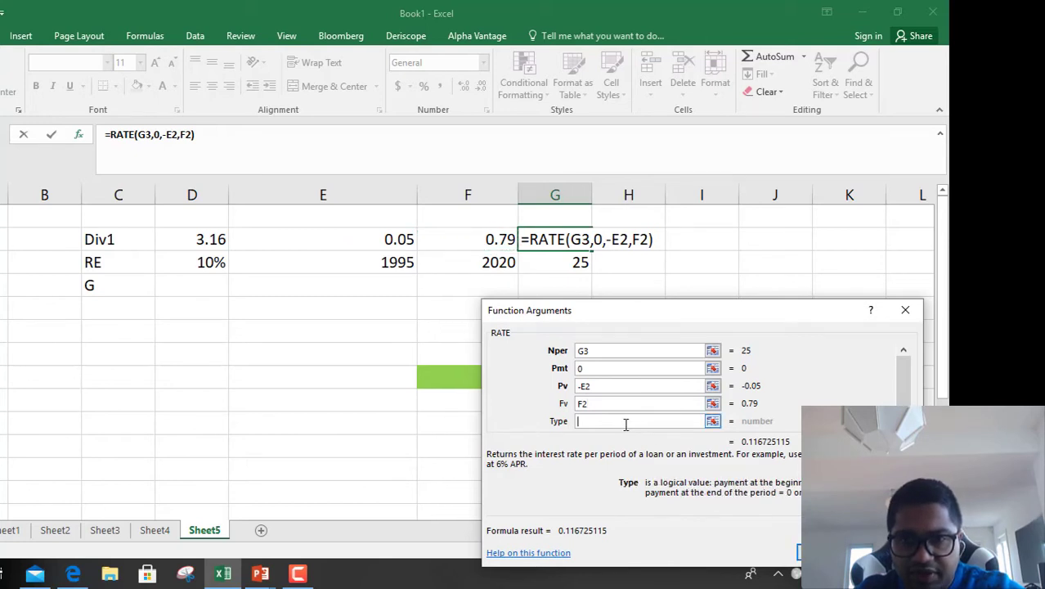
text(0)
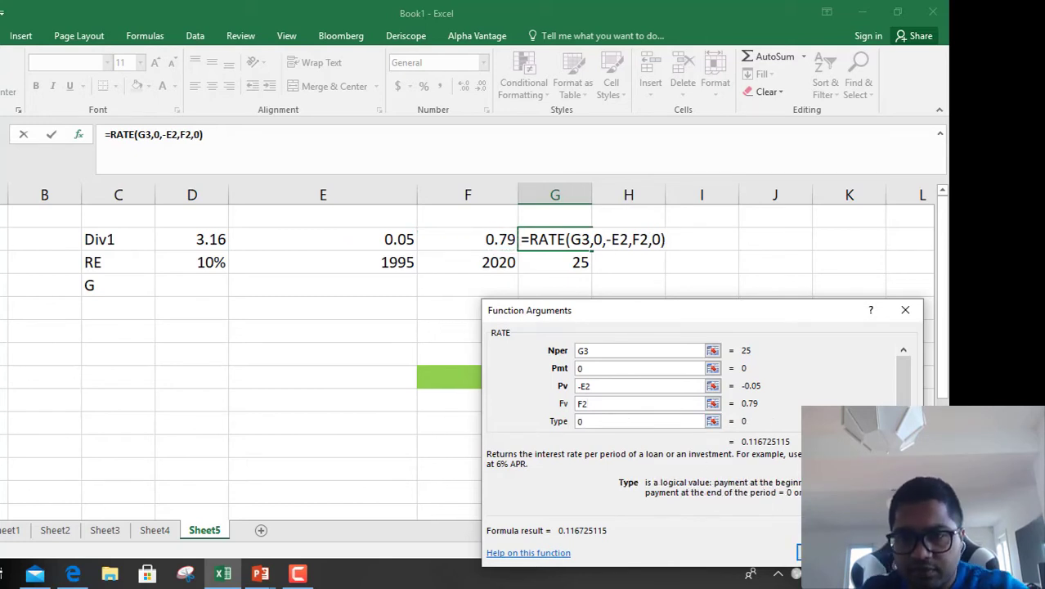
key(Return)
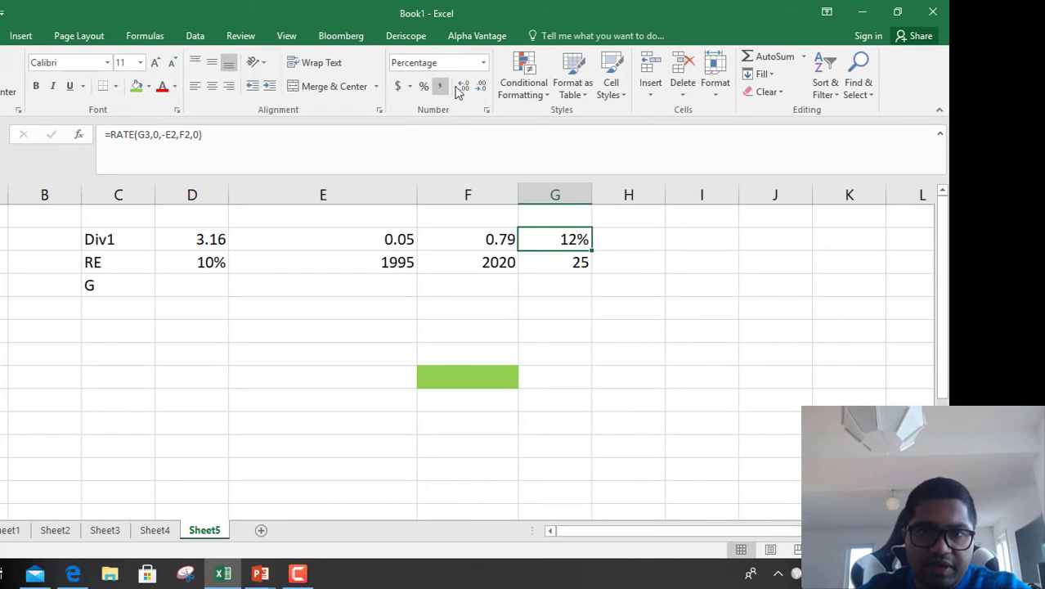
click(463, 88)
click(462, 87)
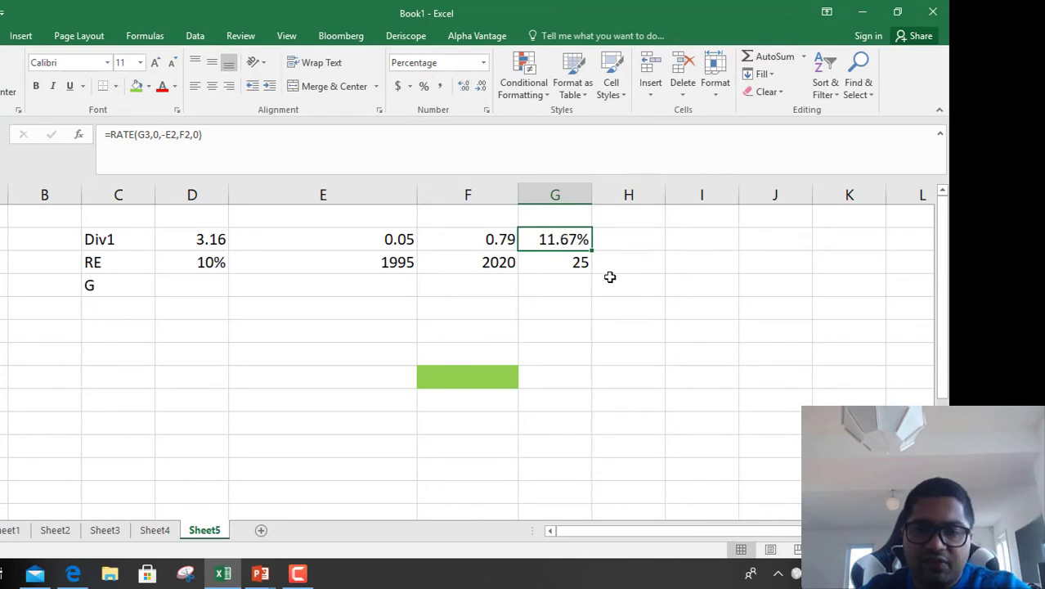
click(736, 381)
Set RE in D3 to 15% and enter 11.67% as the growth rate G in D4.
click(205, 259)
text(15)
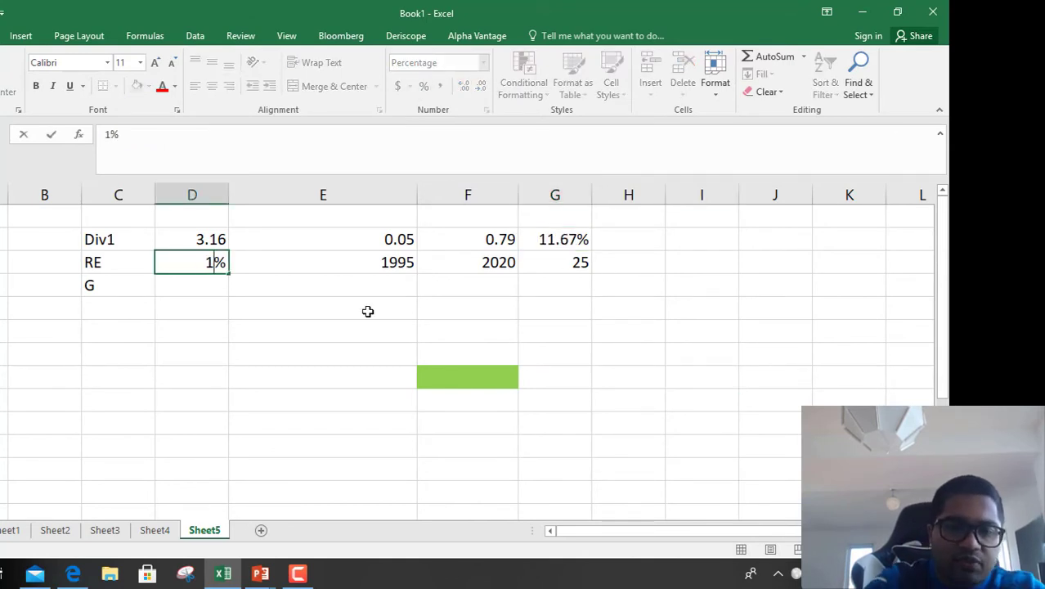
key(Return)
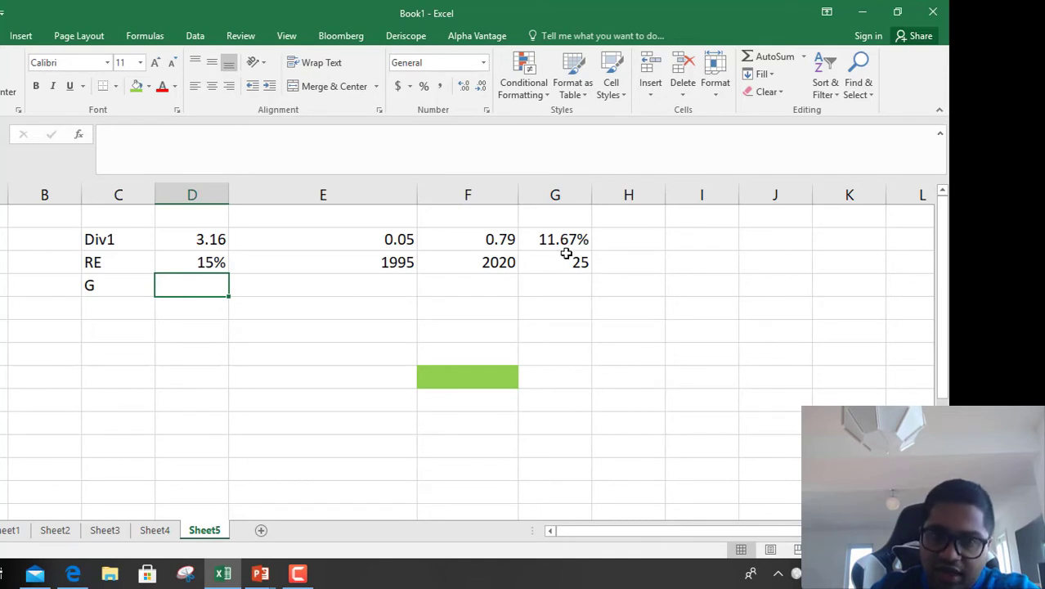
text(11)
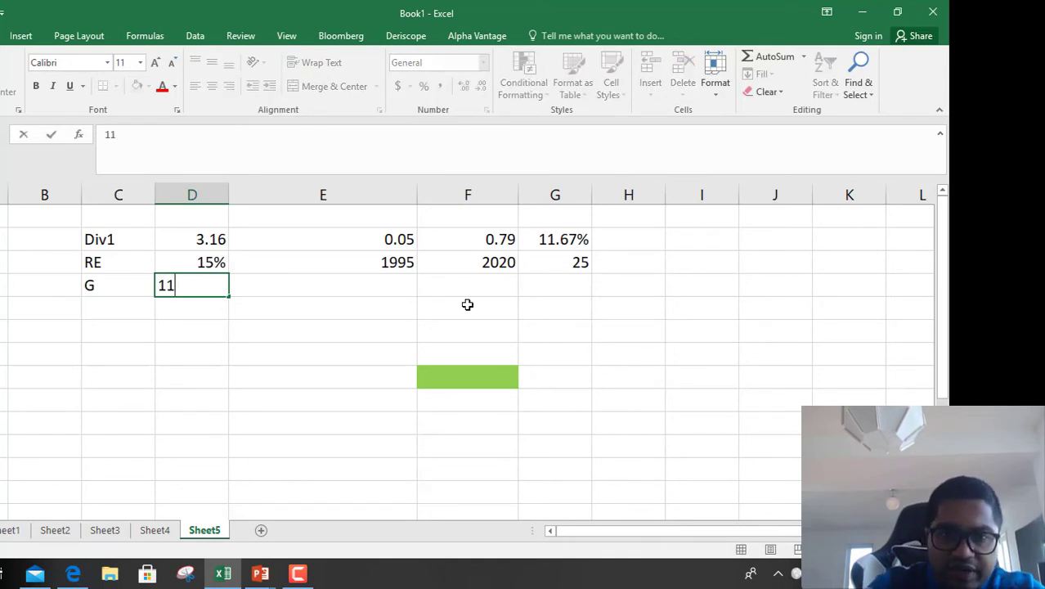
text(67%)
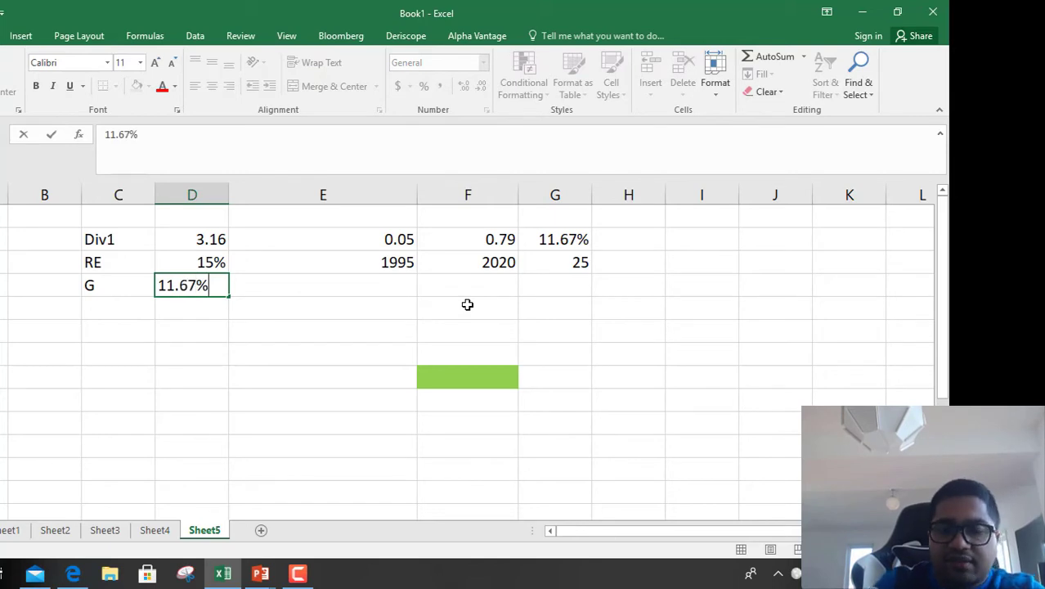
key(Return)
Confirm the growth rate and label cell C6 "Value" below the valuation inputs.
key(Down)
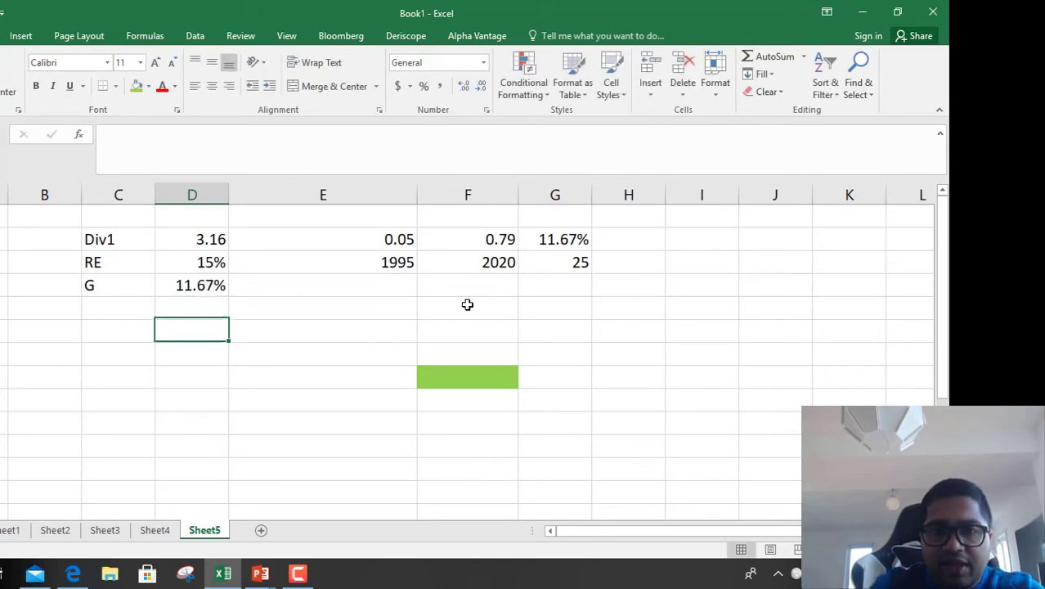
key(Left)
key(Down)
key(Up)
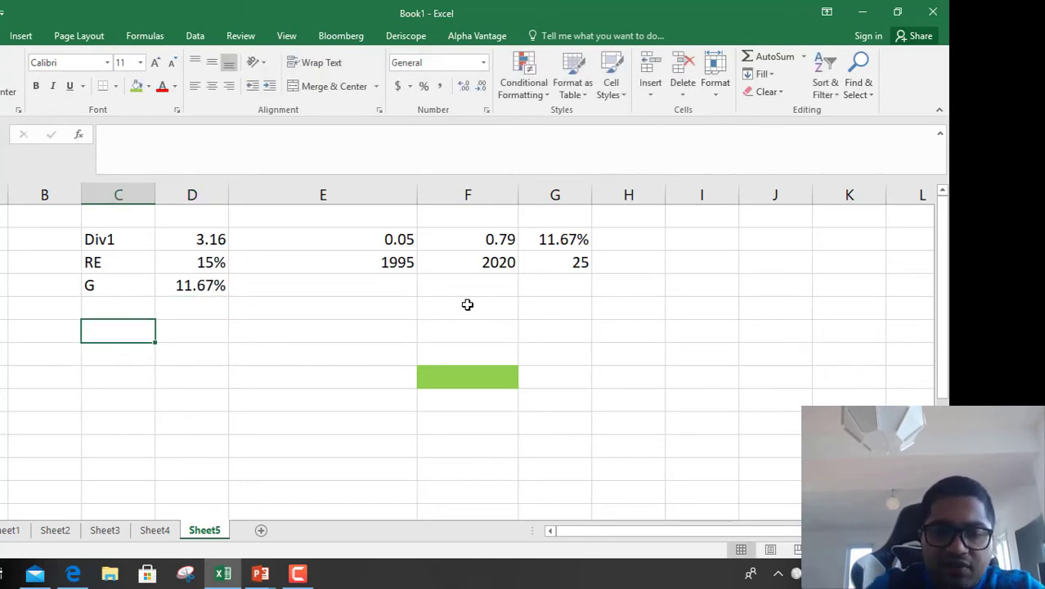
text(Value)
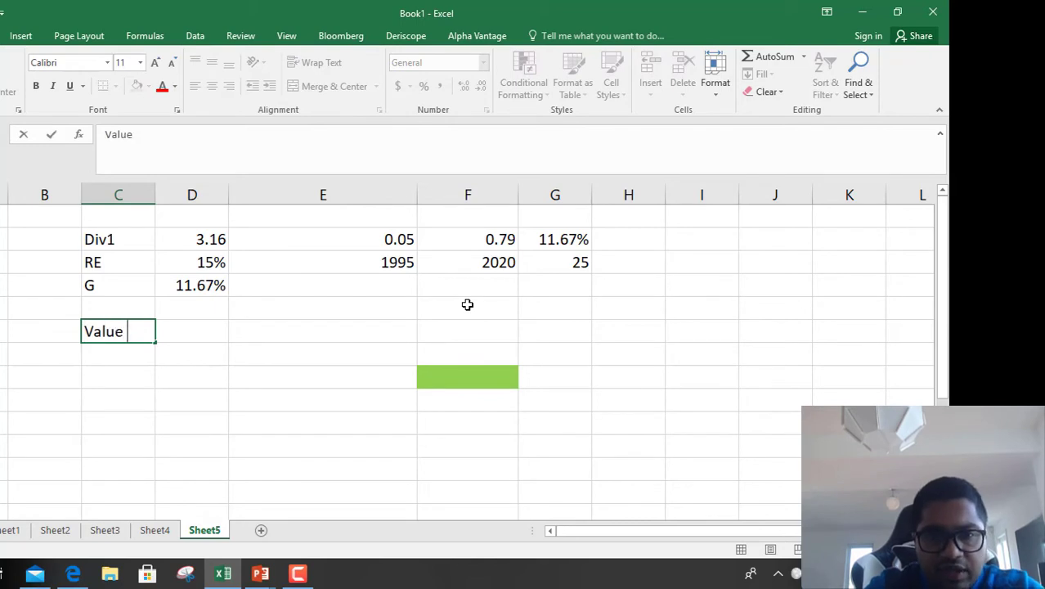
key(Return)
Enter the decision condition "Market price < Value" in B8.
key(Down)
key(Left)
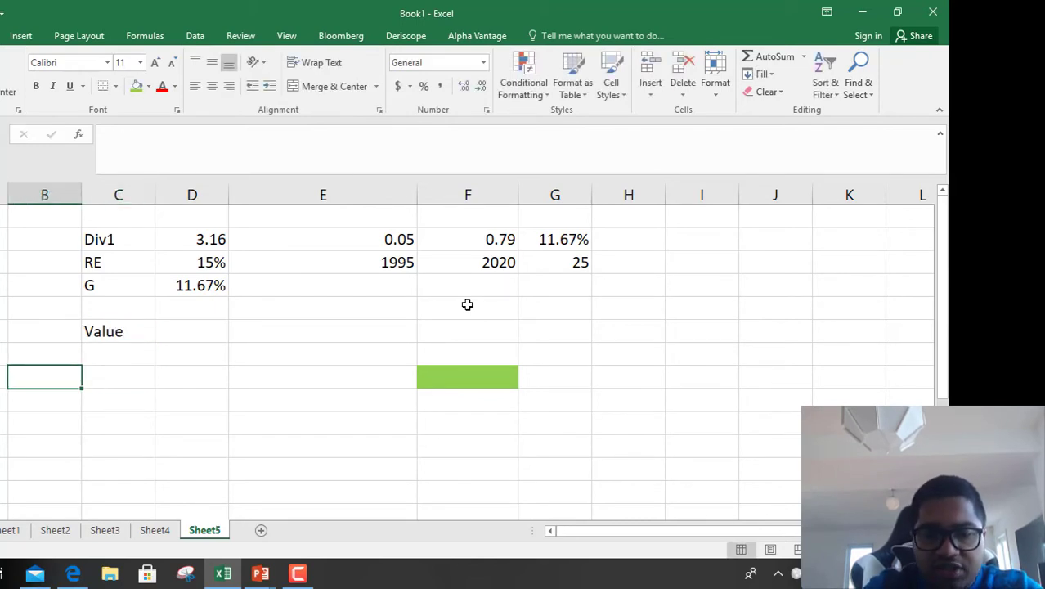
text(Mar)
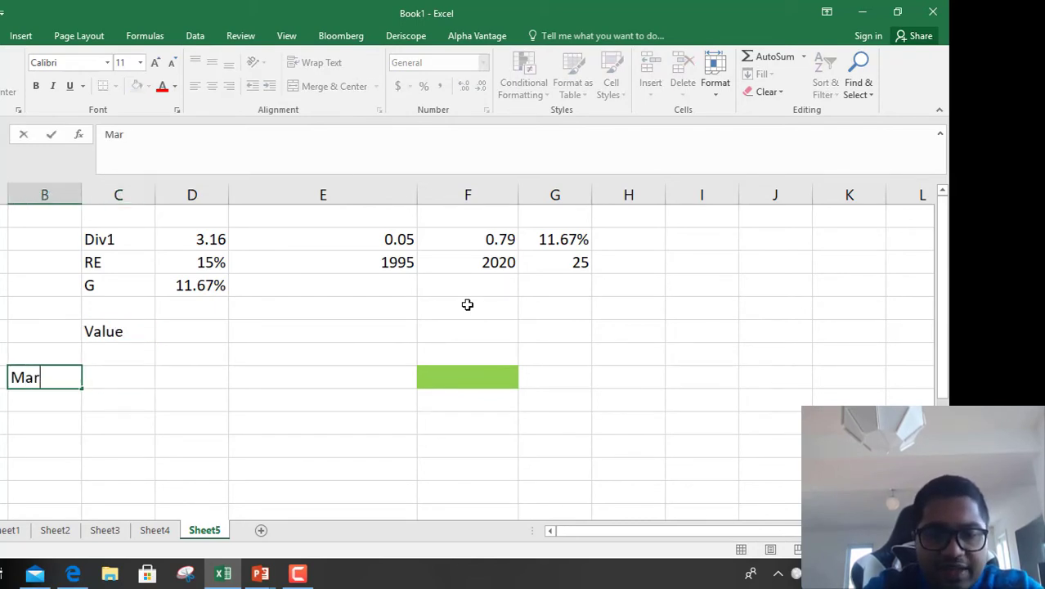
text(ket p)
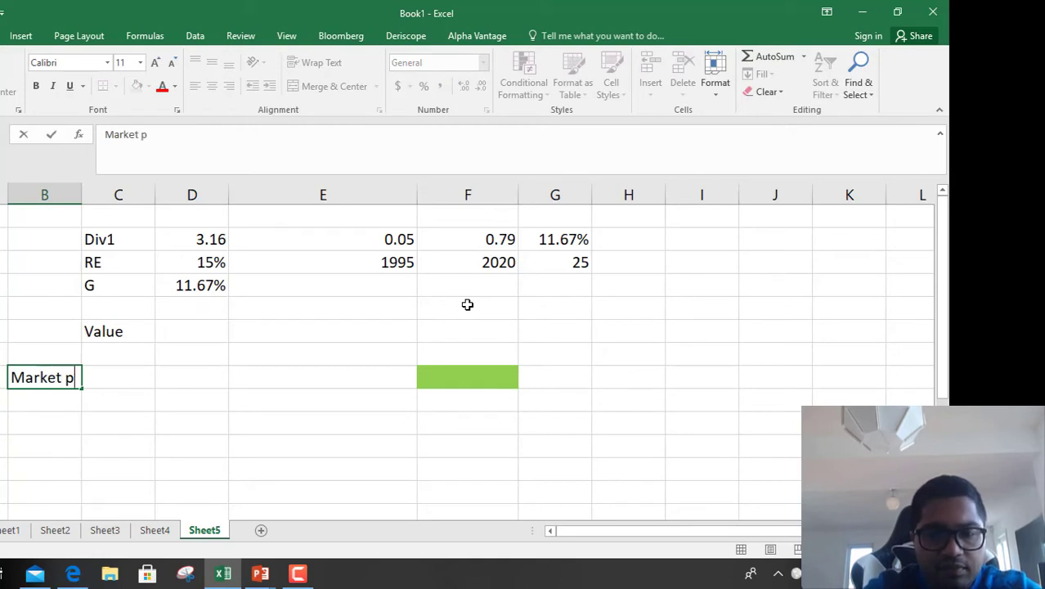
text(rice )
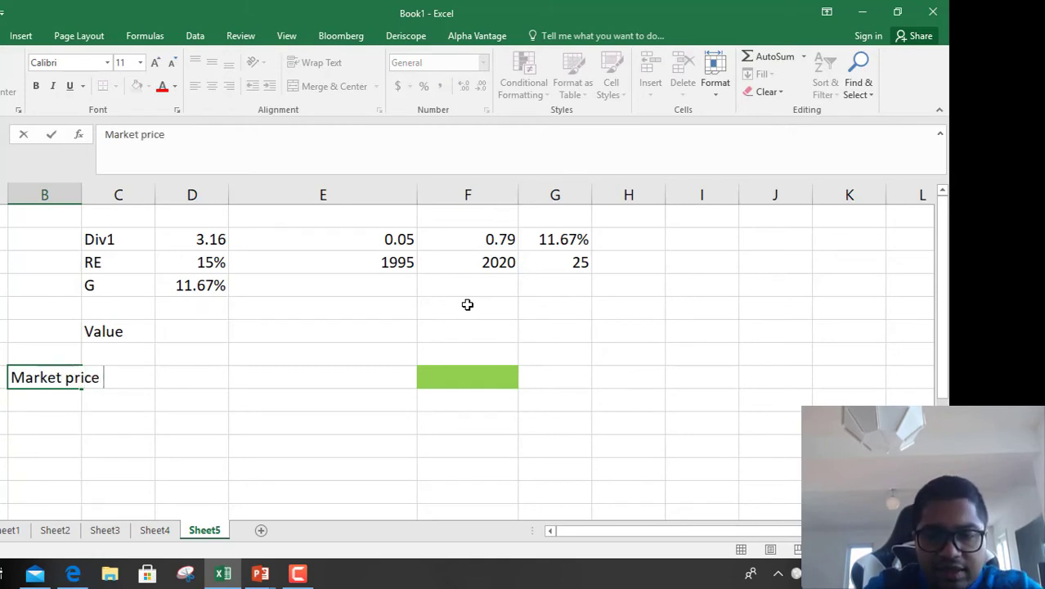
text(< Value)
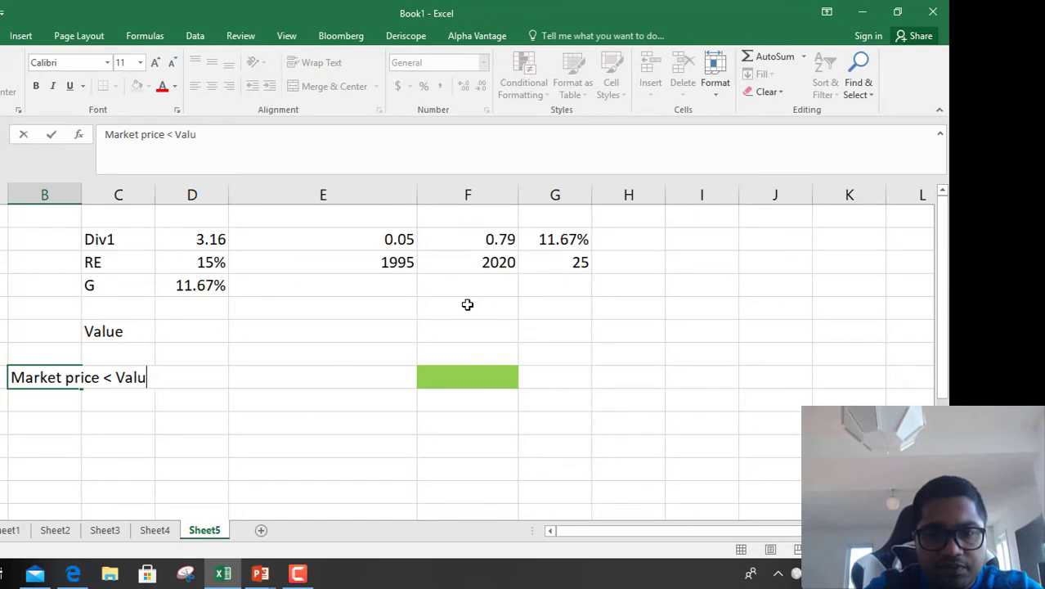
Enter the recommendation "Buy because retrns will be more than 15%" in D8 beside the first condition.
key(Tab)
key(Tab)
text(Buy )
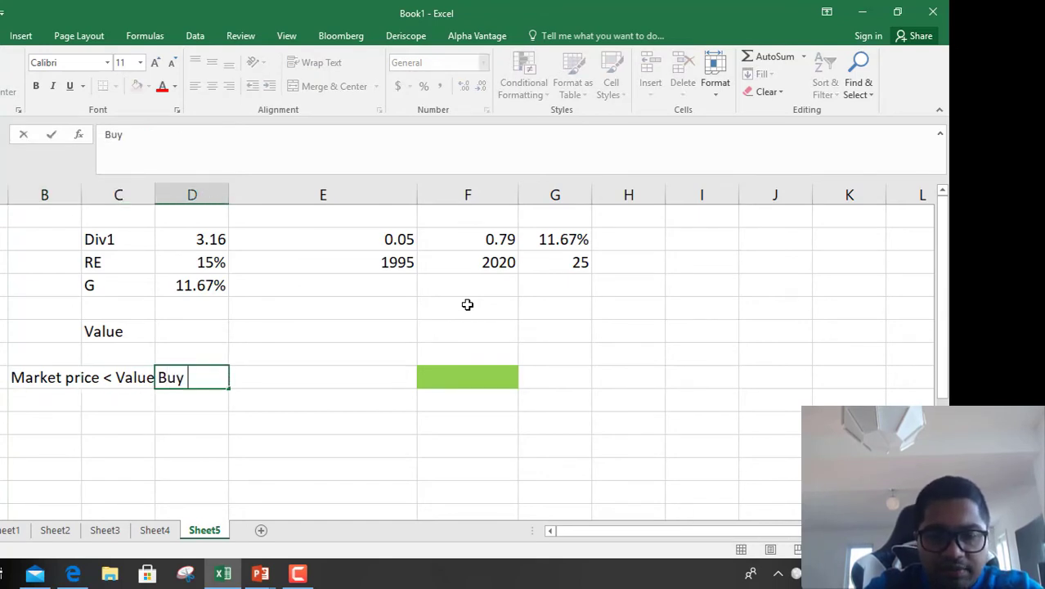
text(because re)
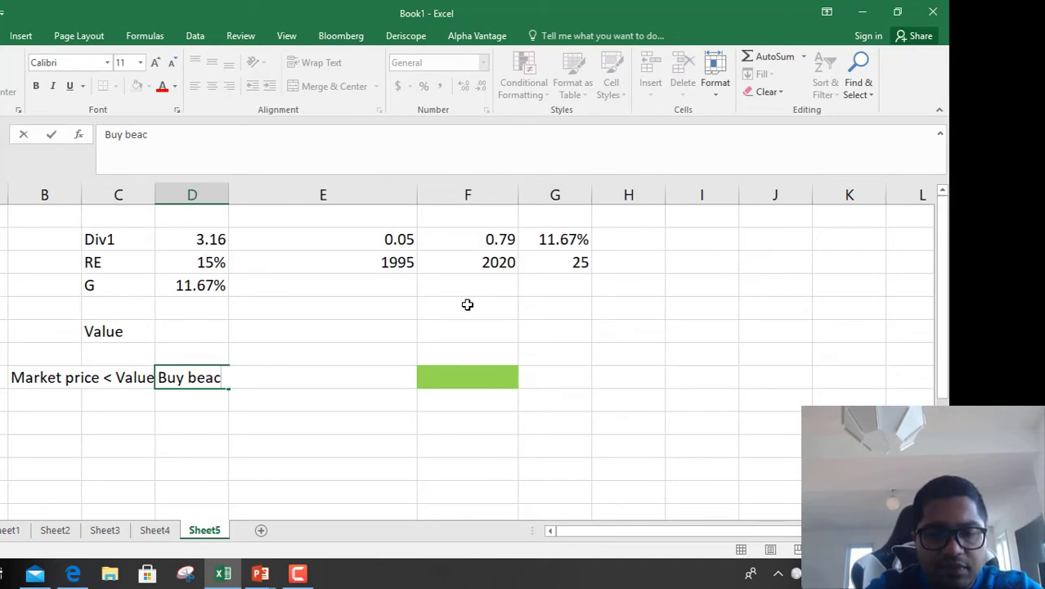
text(t)
key(BackSpace)
text(re)
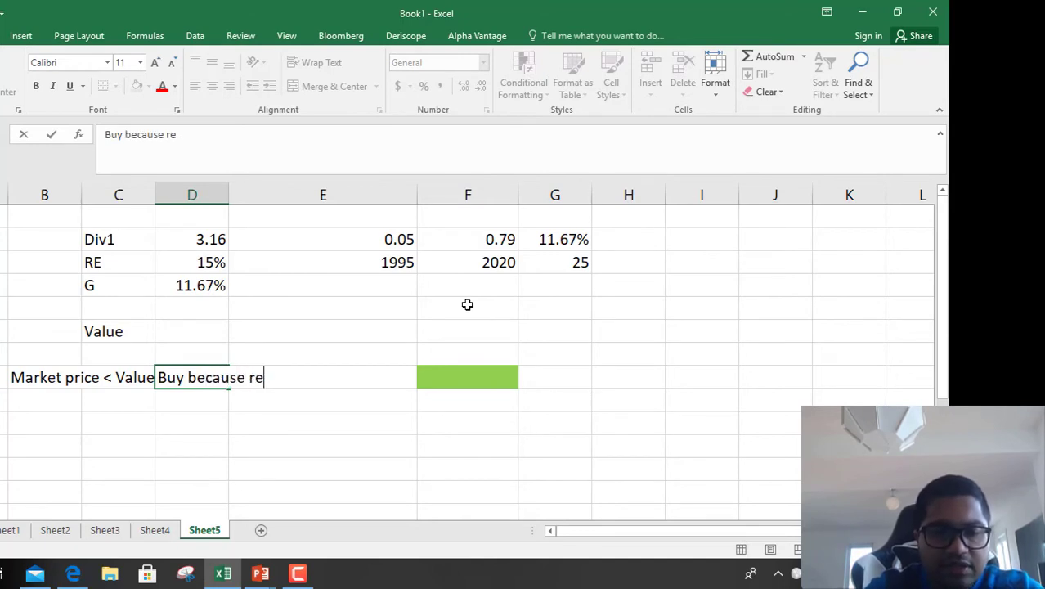
text(trns wi)
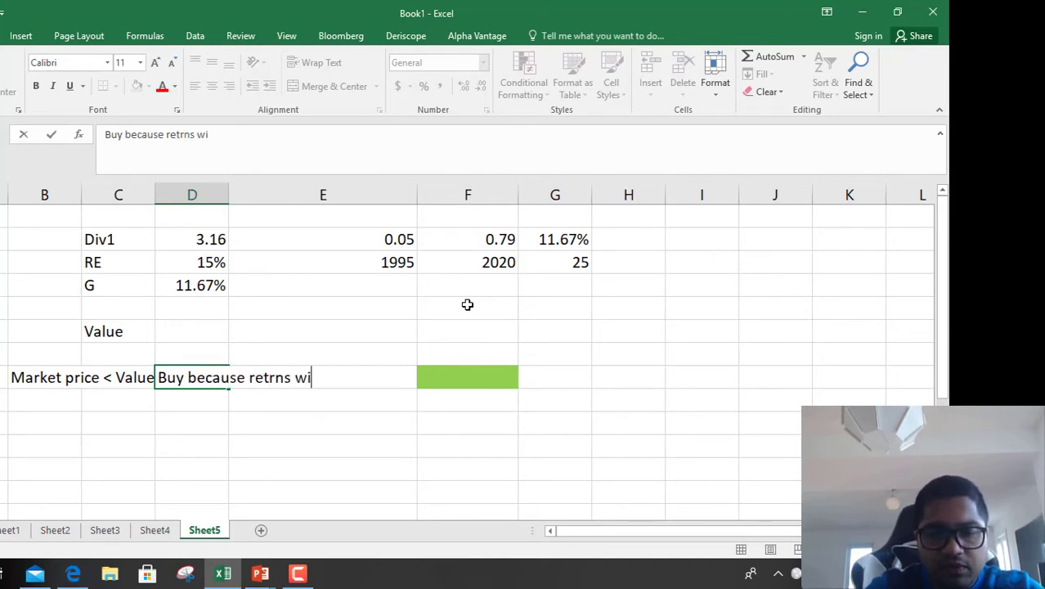
text(ll be more than )
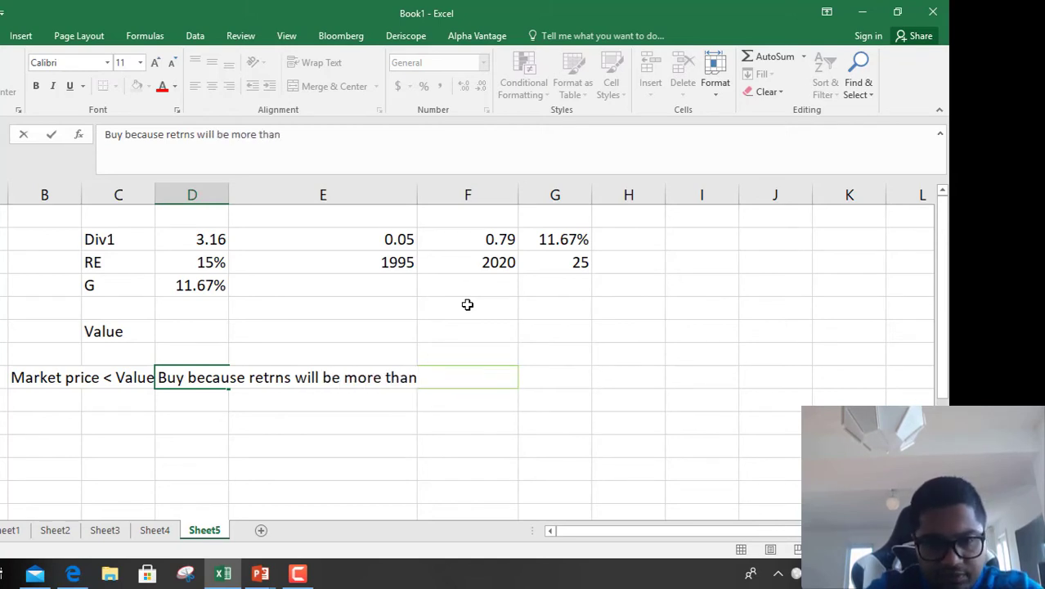
text(15)
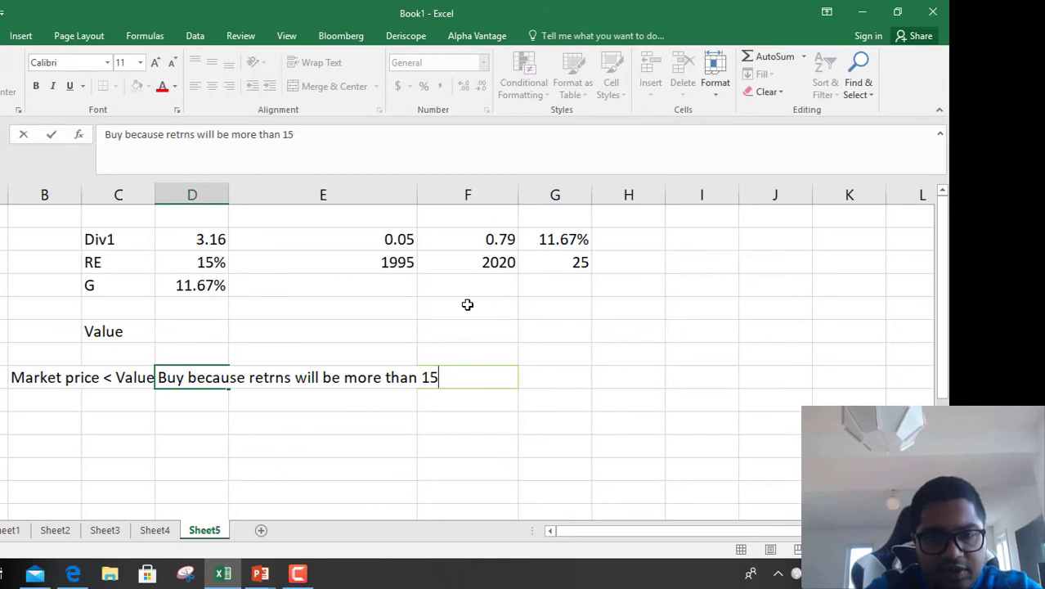
text(^%)
key(Return)
Add the opposite rule "MP>Value , you will sell the stockn" in B9.
key(Left)
key(Left)
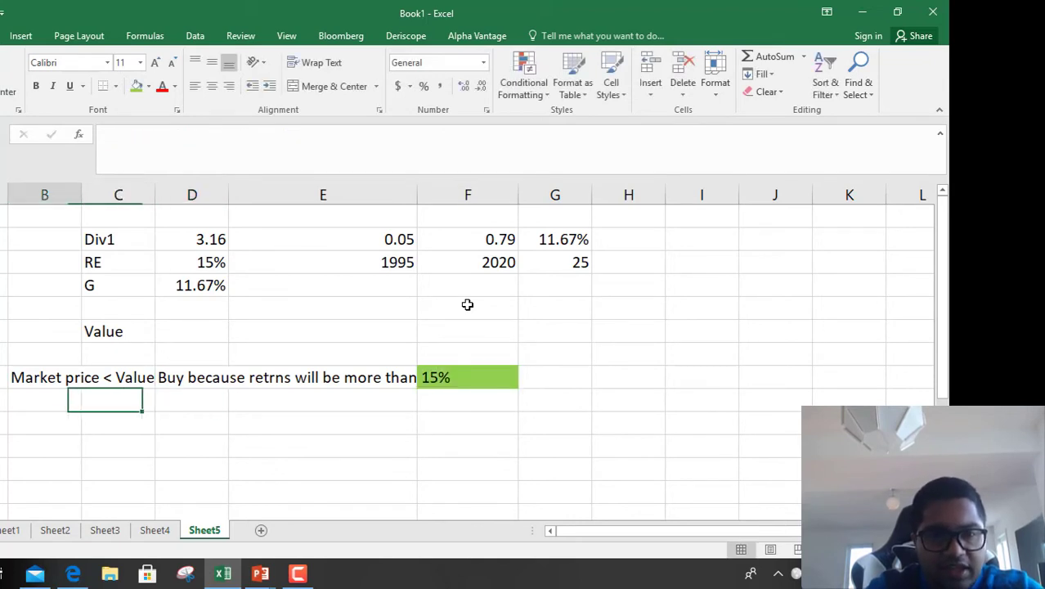
text(MP)
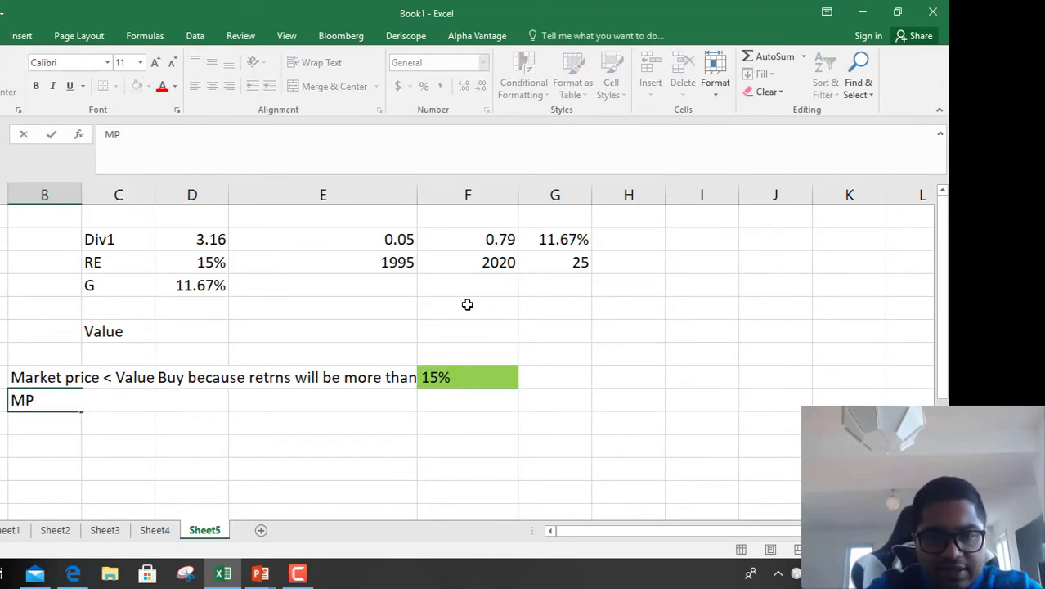
text(>Value)
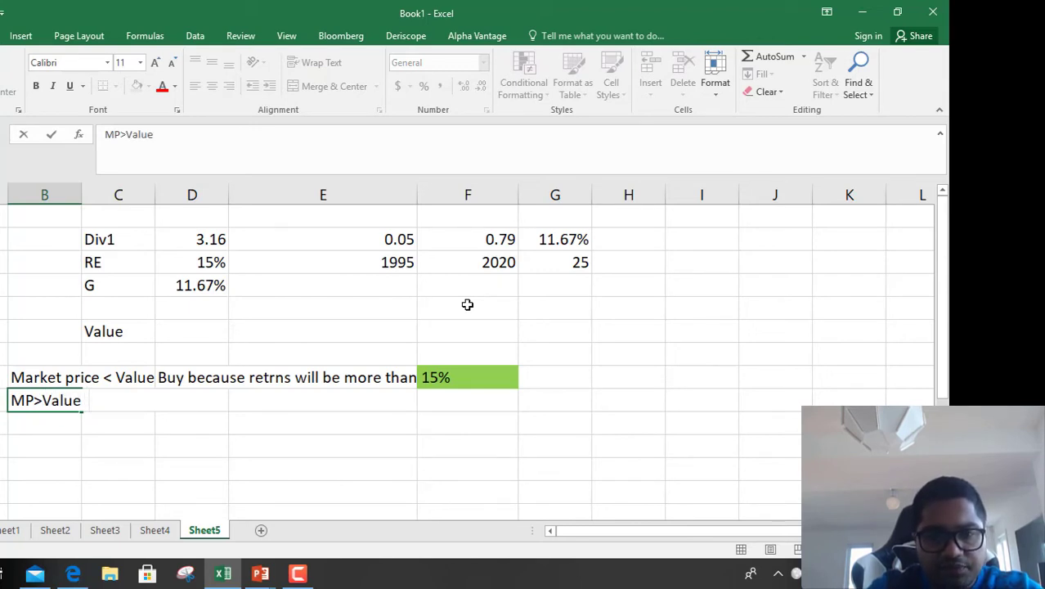
text( , you wil)
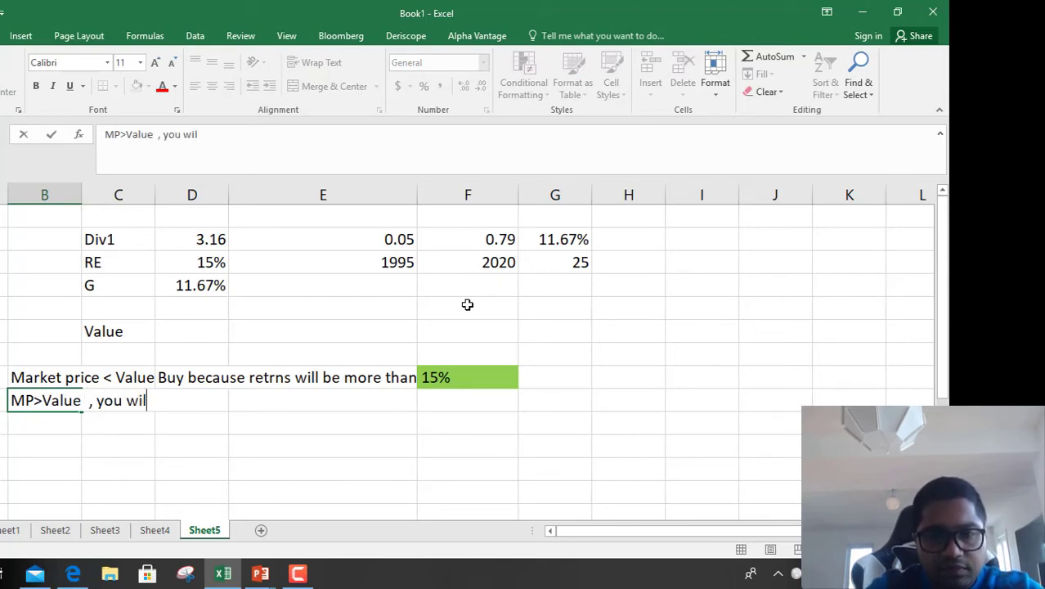
text(l seel)
key(BackSpace)
key(BackSpace)
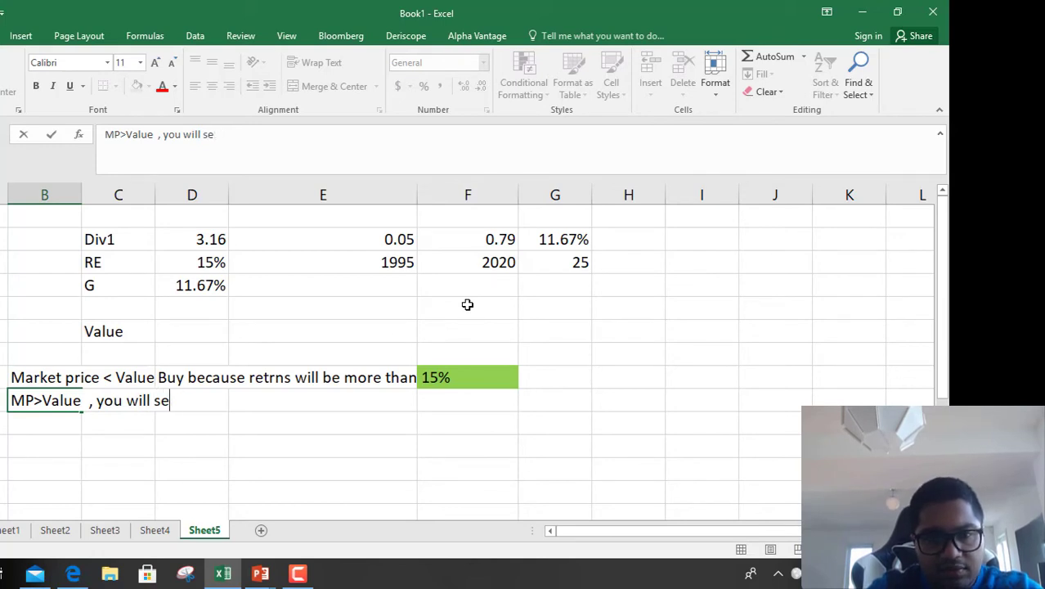
text(ll the s)
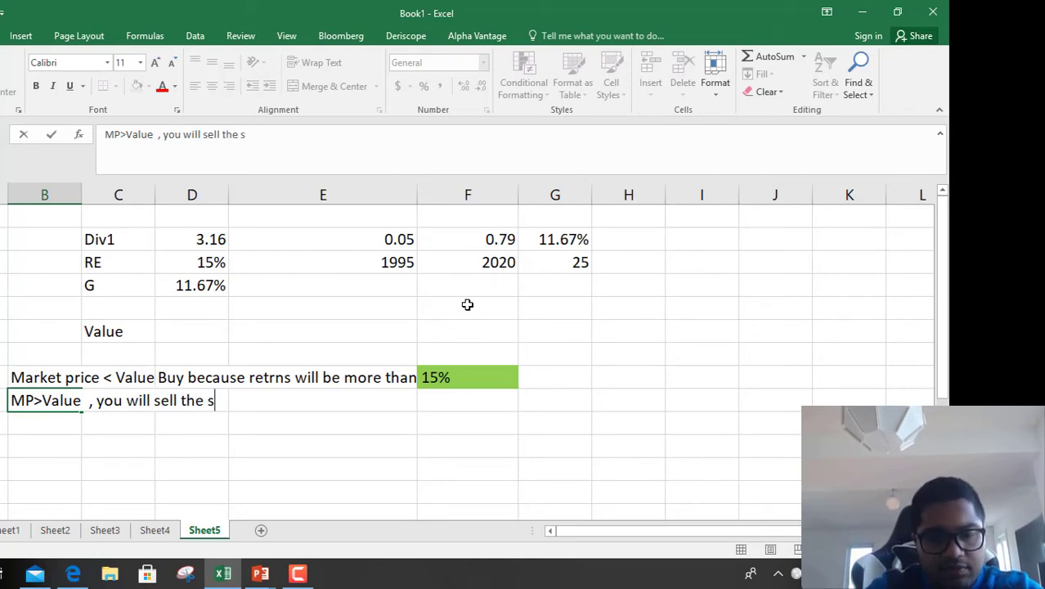
text(tockn)
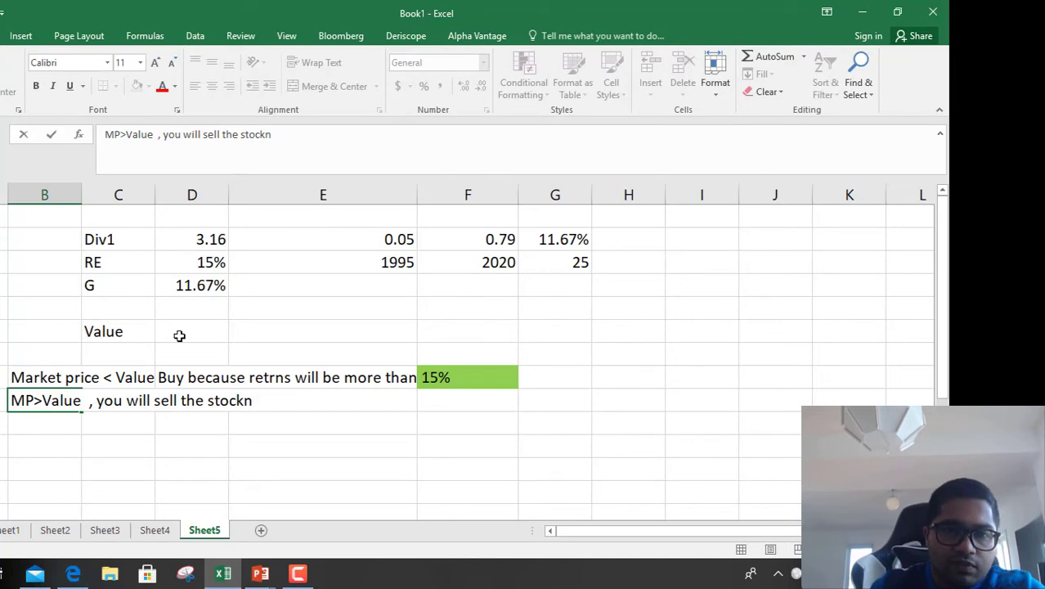
Calculate the stock's value in D6 with the constant-growth formula =D2/(D3-D4).
click(223, 337)
text(=)
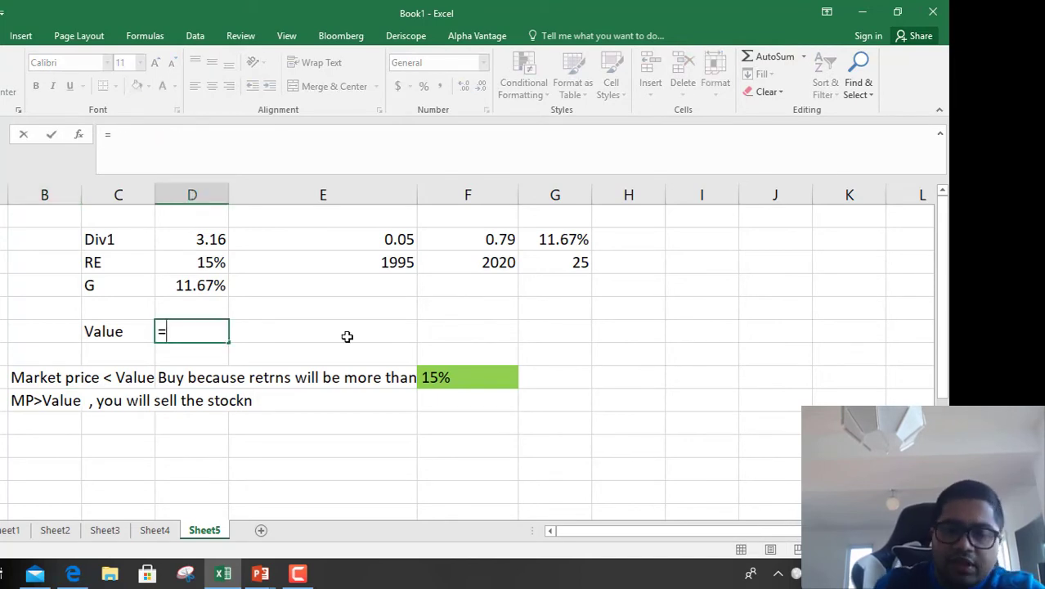
click(211, 237)
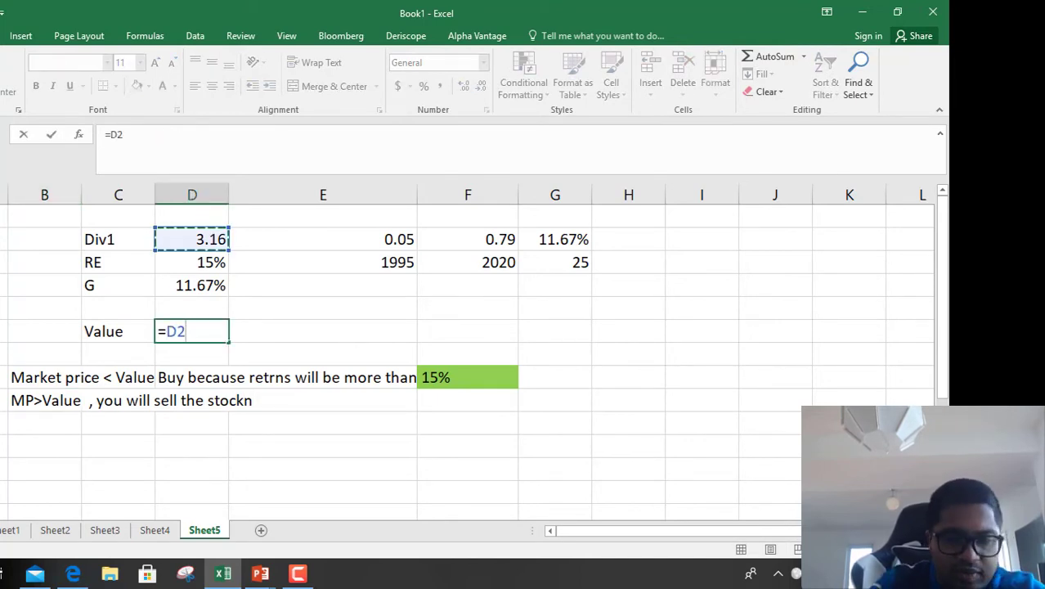
text(/()
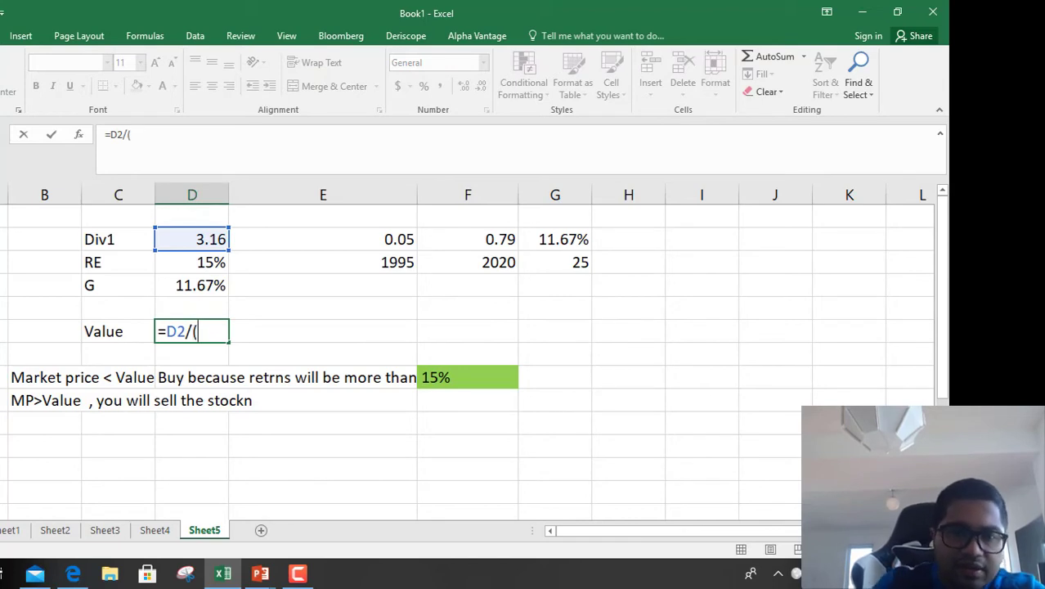
click(207, 260)
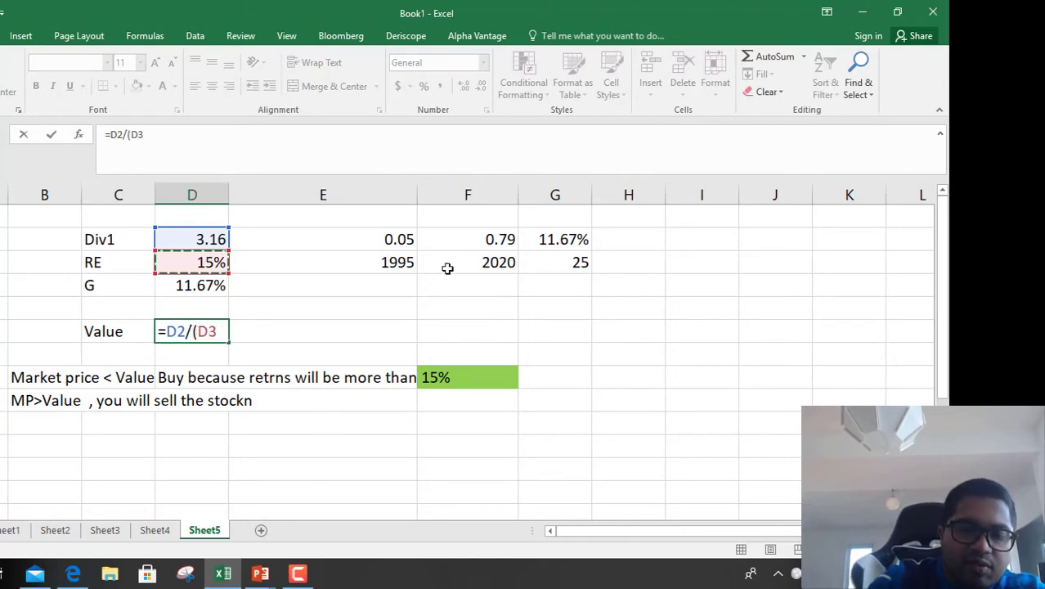
text(-)
click(211, 280)
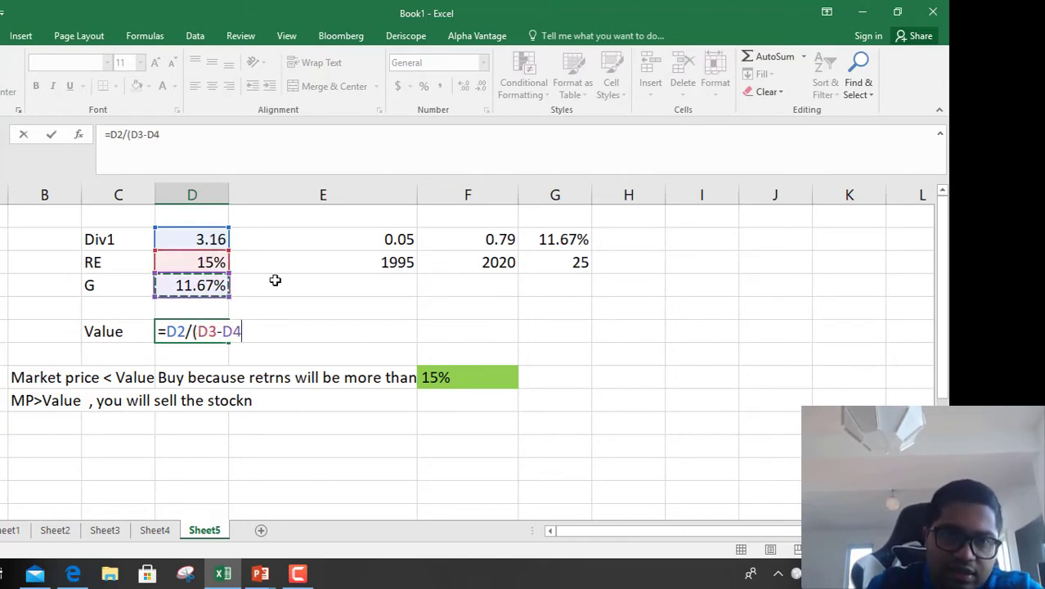
text())
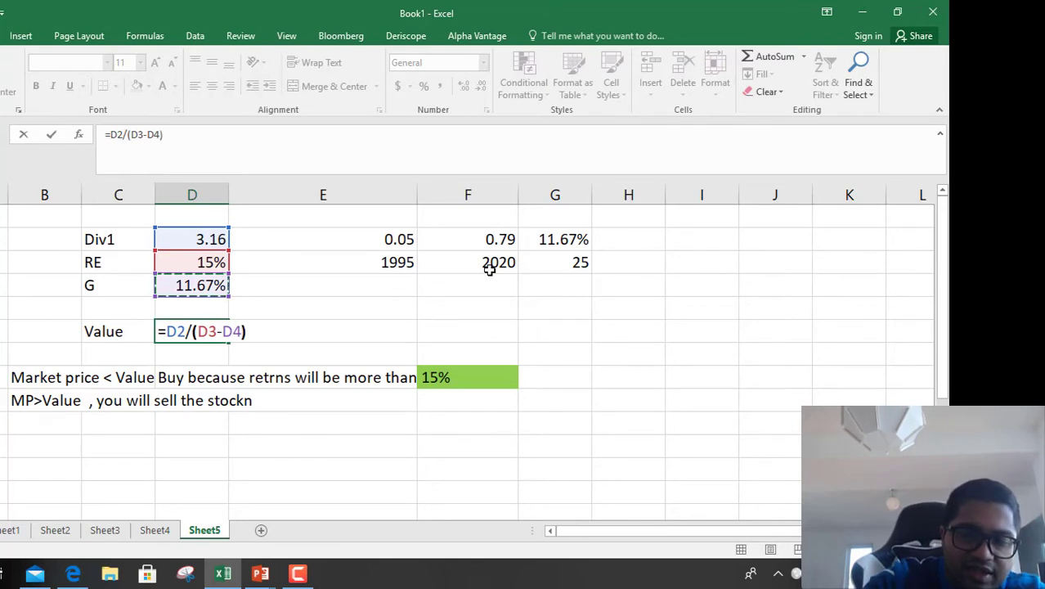
key(Return)
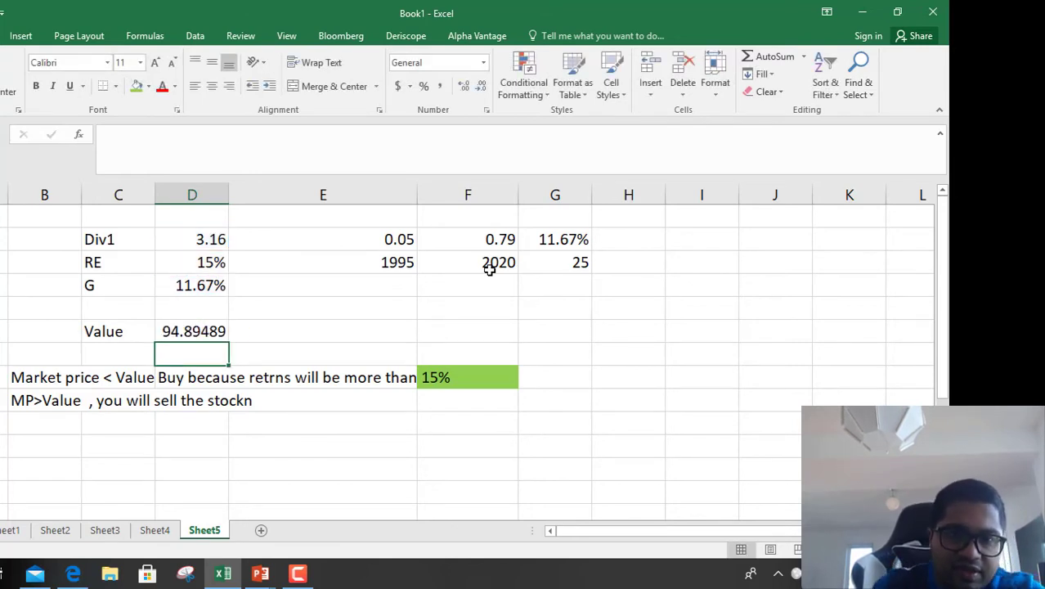
Check TD's market price on Yahoo Finance against the value in D6, and review the growth data in E2:G3 and RE in D3 back in Excel.
click(188, 332)
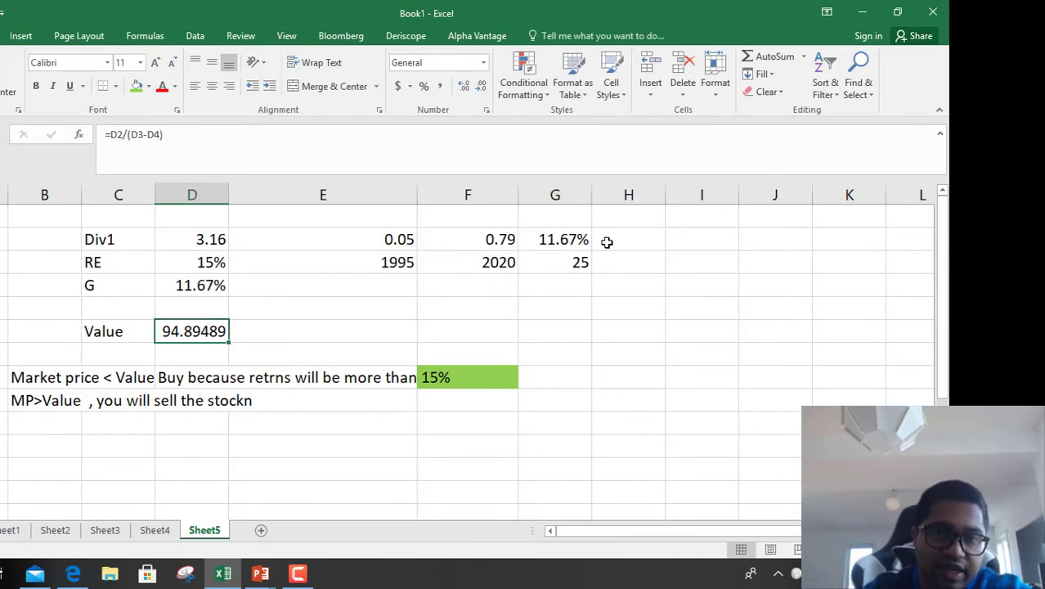
key(alt+Tab)
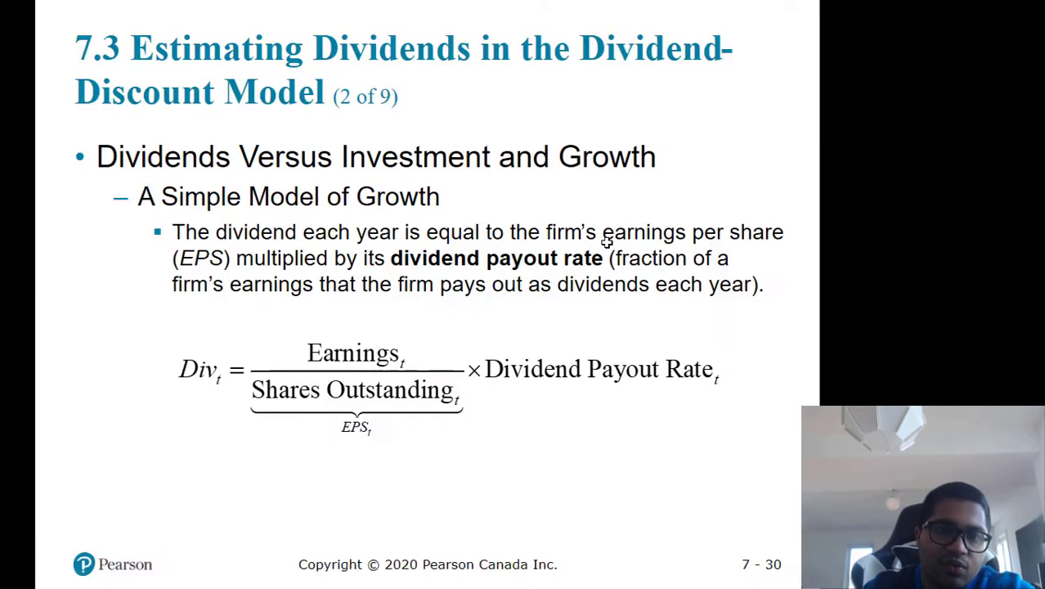
key(alt+Tab)
key(alt+Tab)
scroll(246, 303, up, 5)
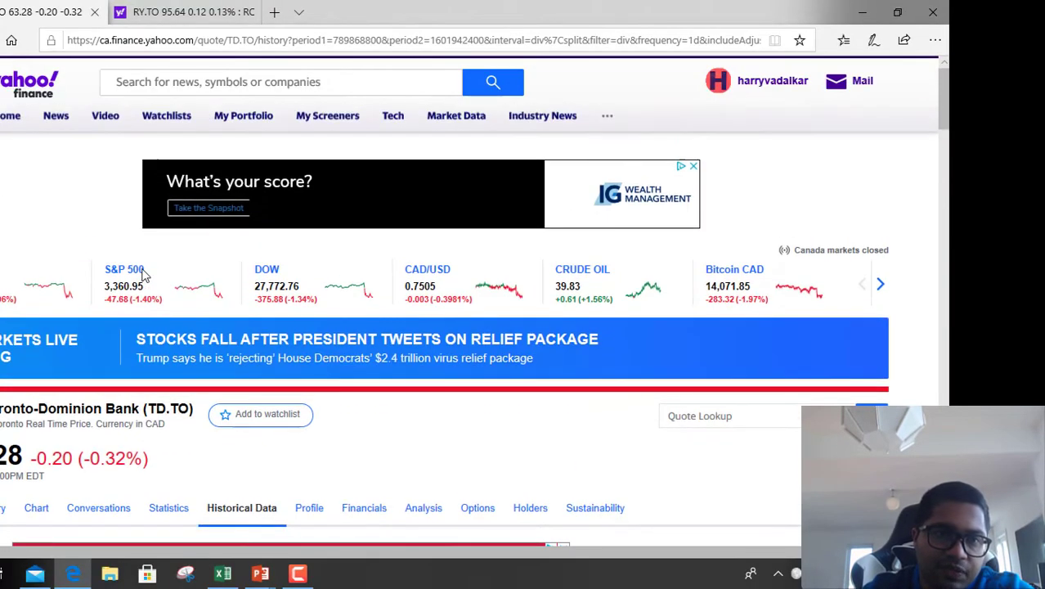
scroll(50, 319, down, 2)
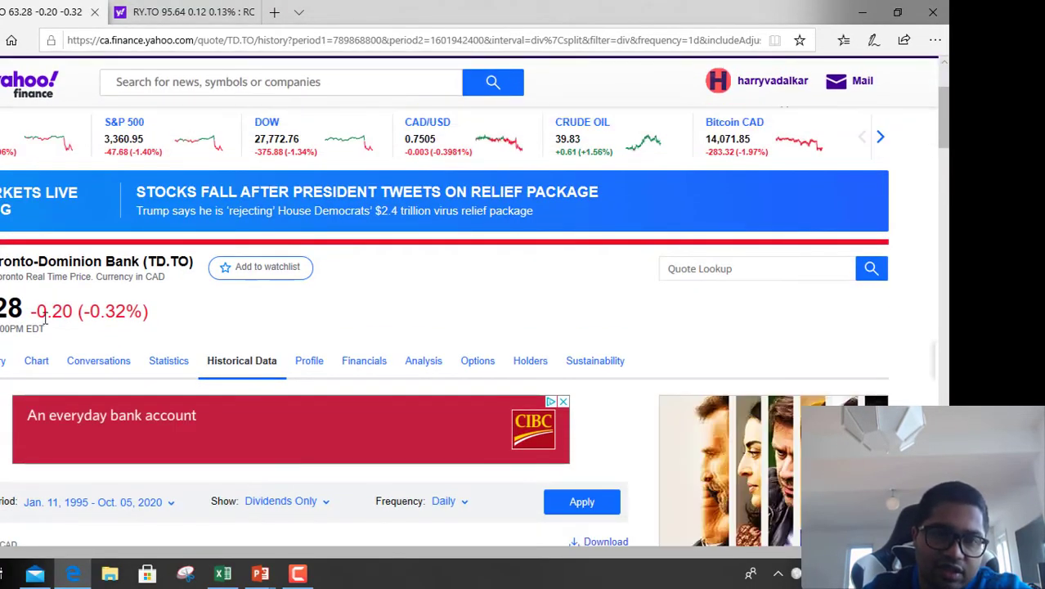
key(alt+Tab)
key(alt+Tab)
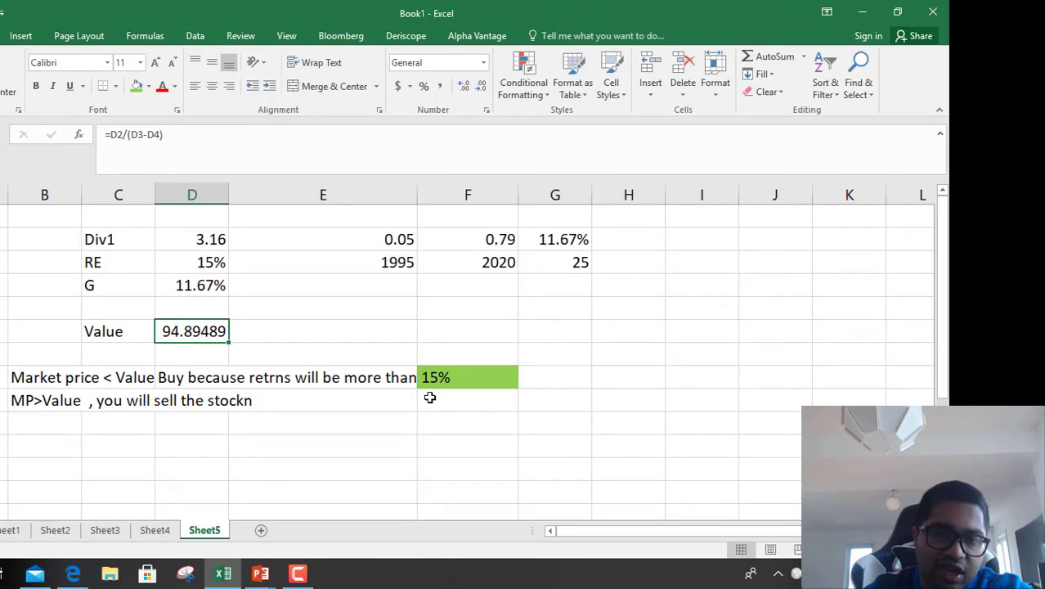
drag(383, 237, 582, 262)
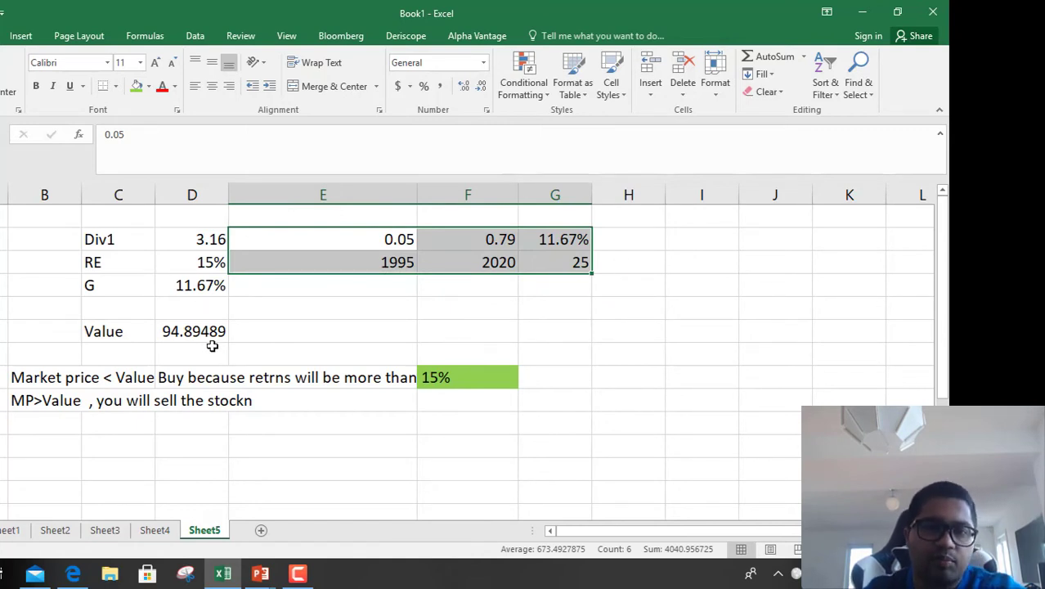
click(218, 267)
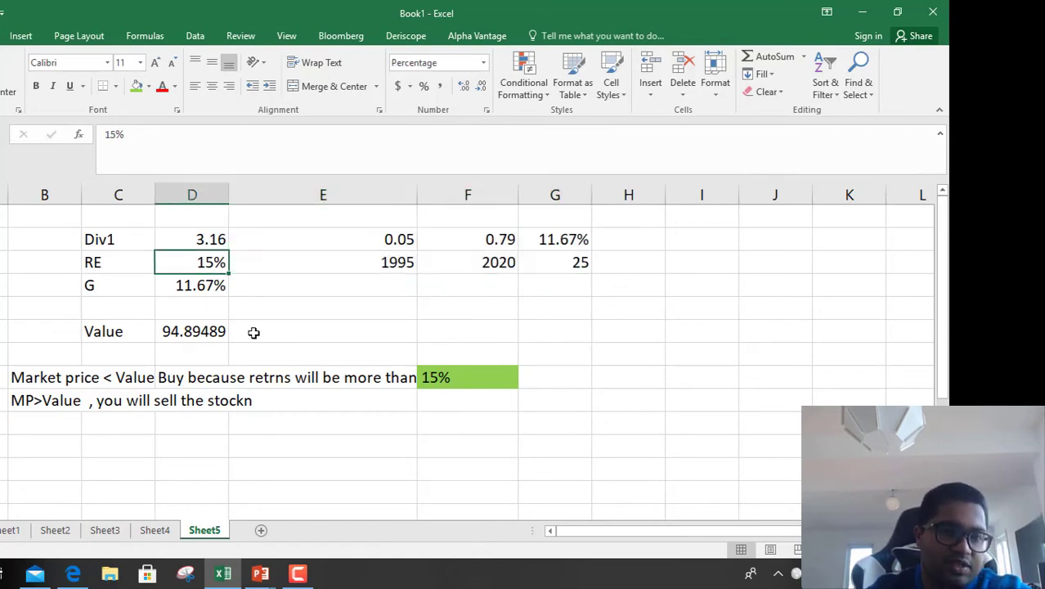
Label the buy condition "Undervalued" in G8 and the sell condition "Overlaued" in G9.
click(189, 335)
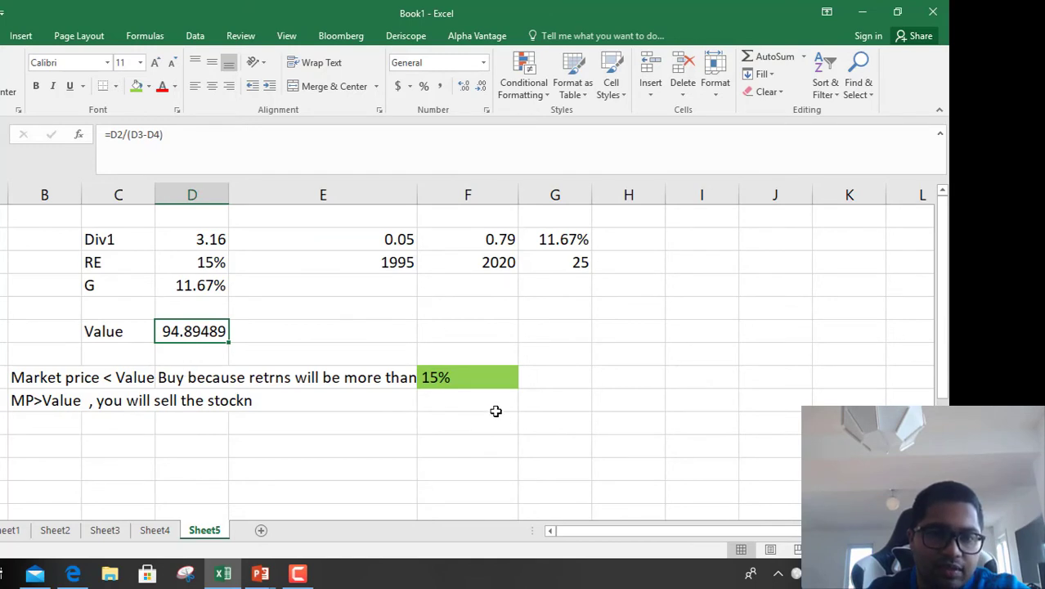
click(547, 386)
text(Undervalue)
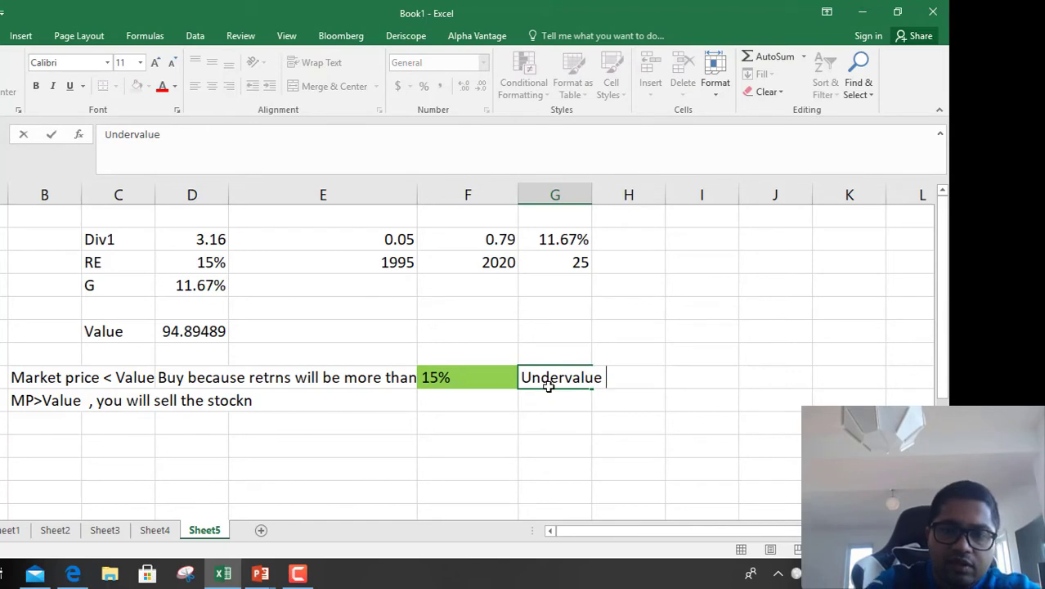
text(d)
key(Return)
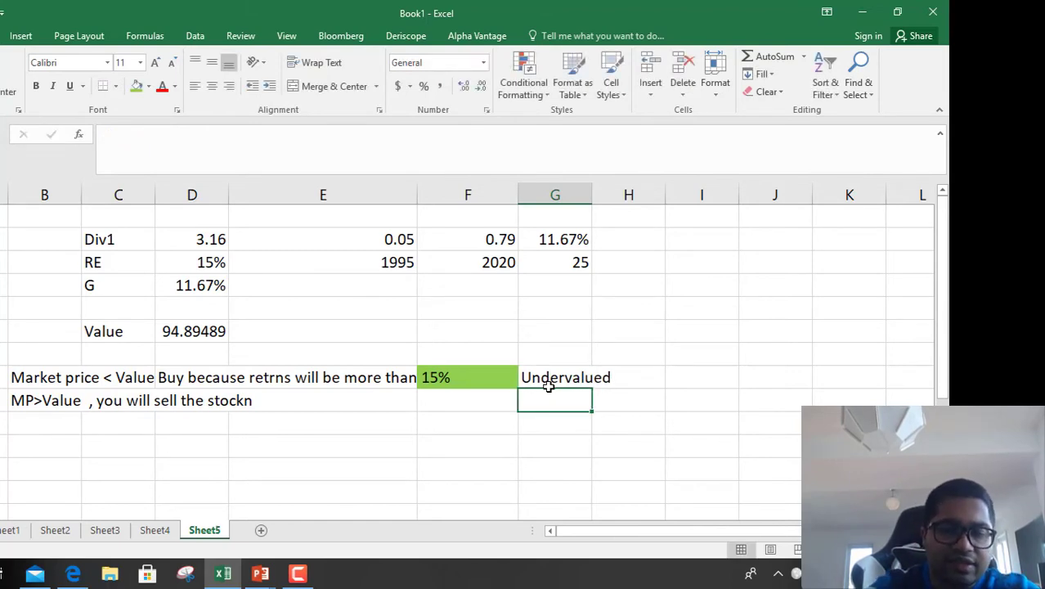
text(Overlau)
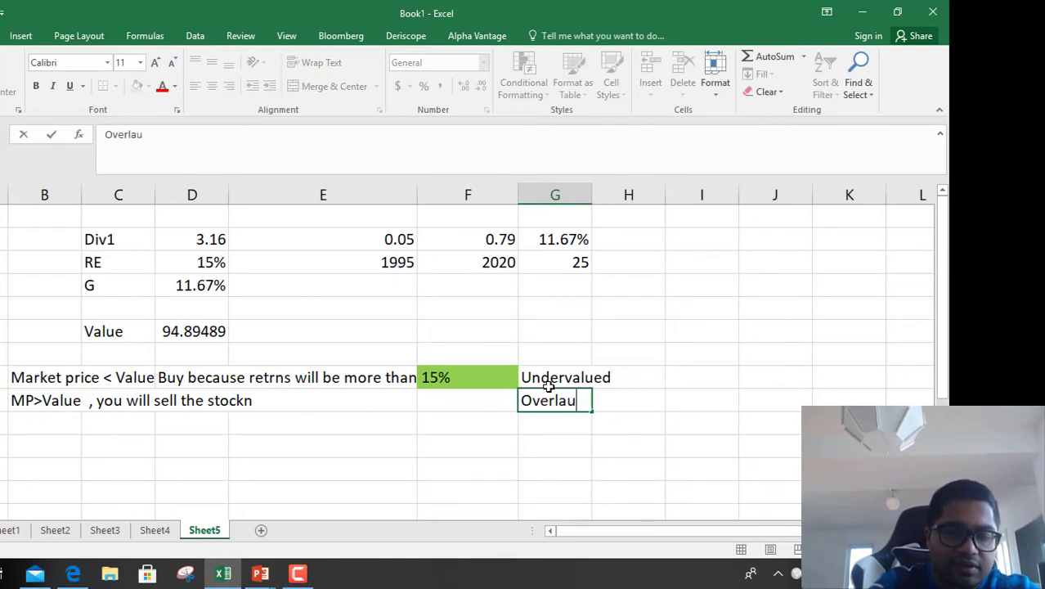
text(ed)
key(Return)
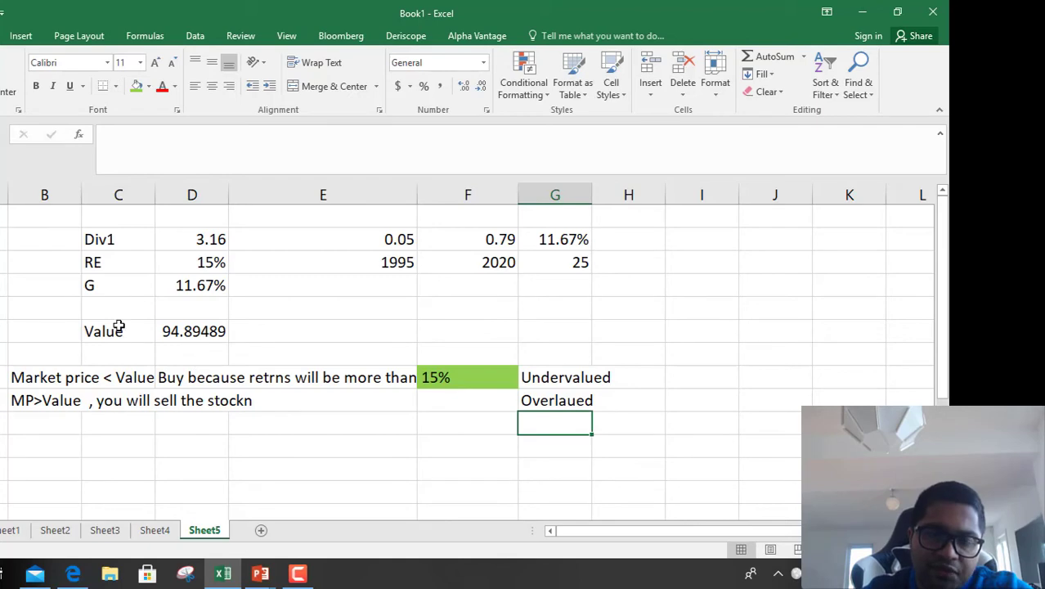
Look briefly at the previously used window, return to the Excel sheet and inspect the growth-rate formula in G2.
key(alt+Tab)
key(alt+Tab)
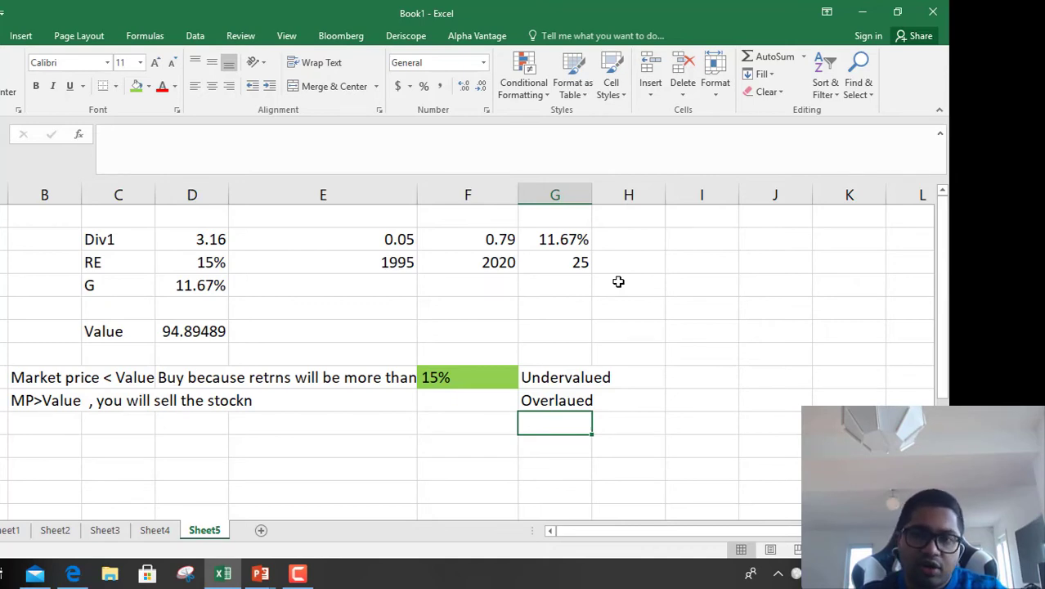
click(578, 243)
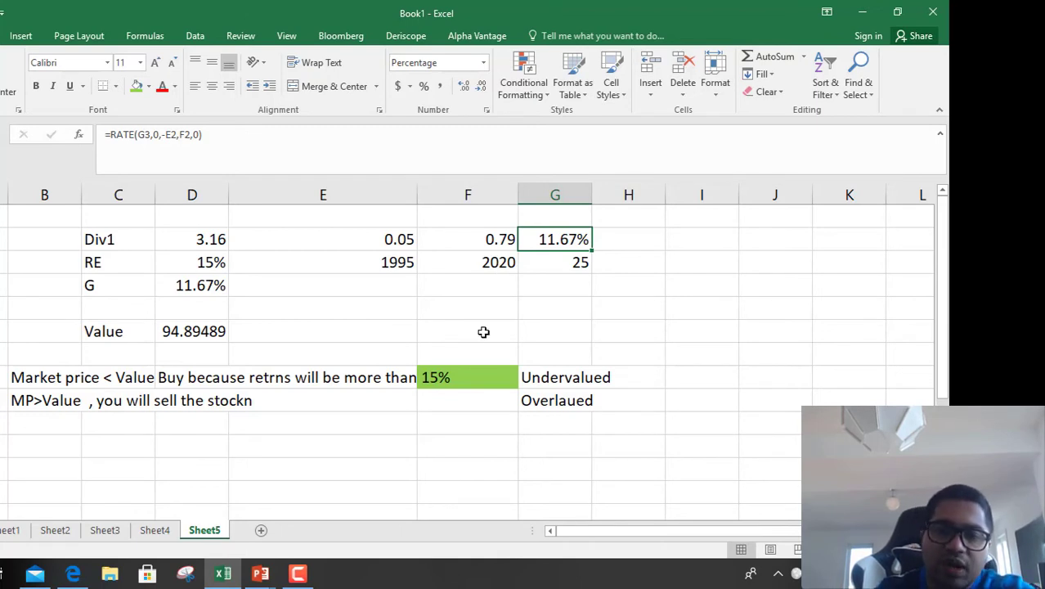
Check the market price of TD.TO on Yahoo Finance in the browser and return to the Excel workbook.
click(201, 341)
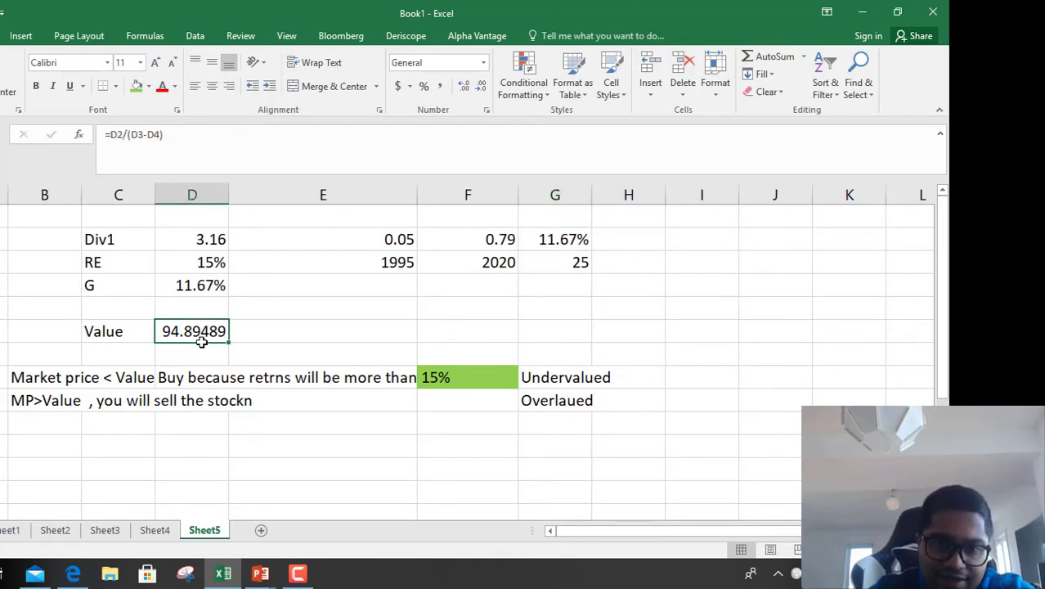
key(alt+Tab)
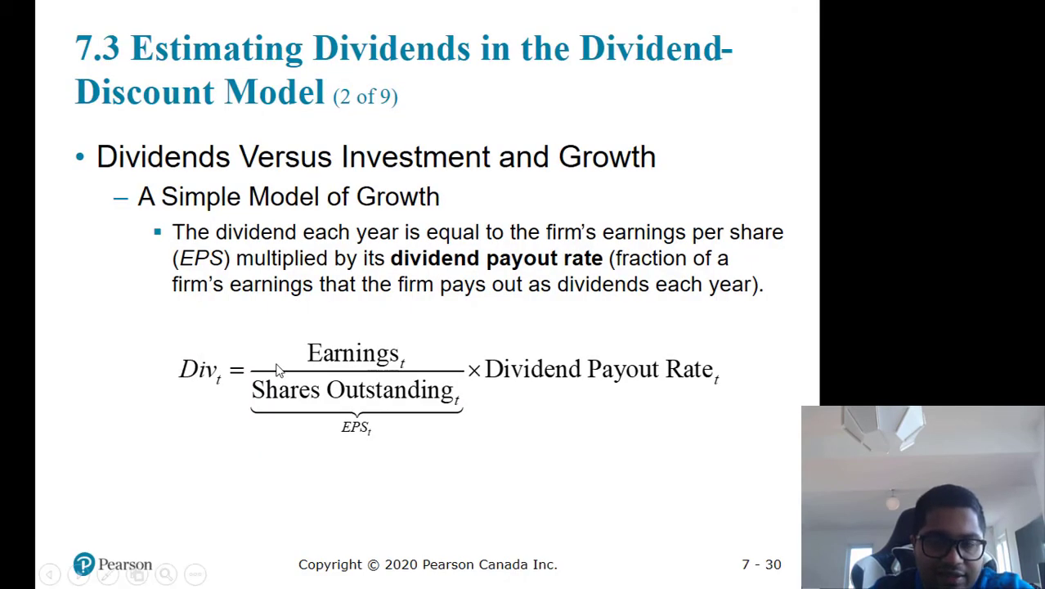
key(alt+Tab)
key(alt+Tab)
key(alt+Tab)
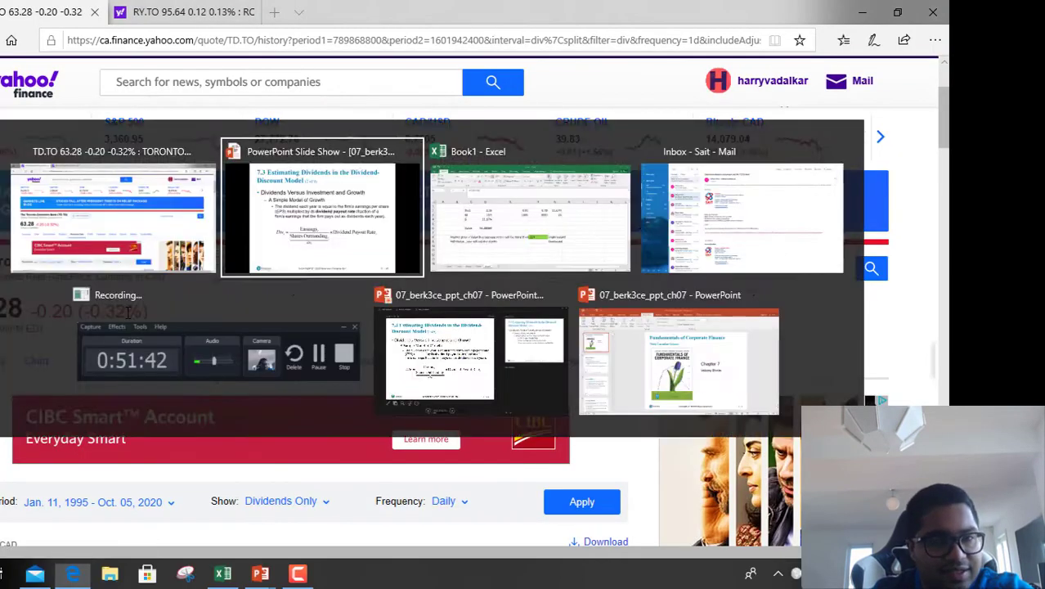
key(alt+Tab)
key(Tab)
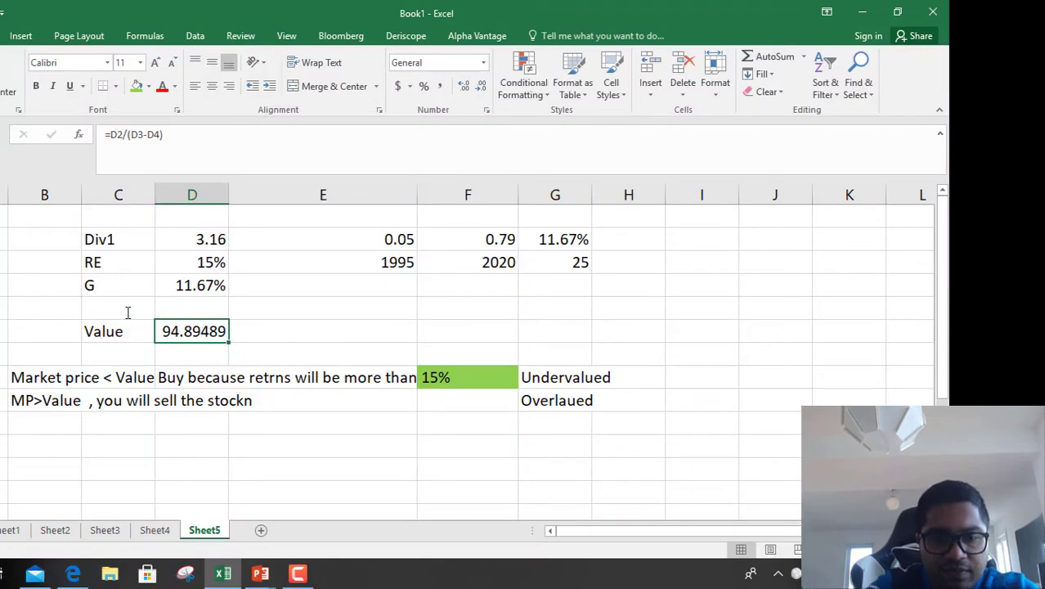
Replace the formula in the Value cell D6 with the market price 63.28.
key(F2)
text(63.2)
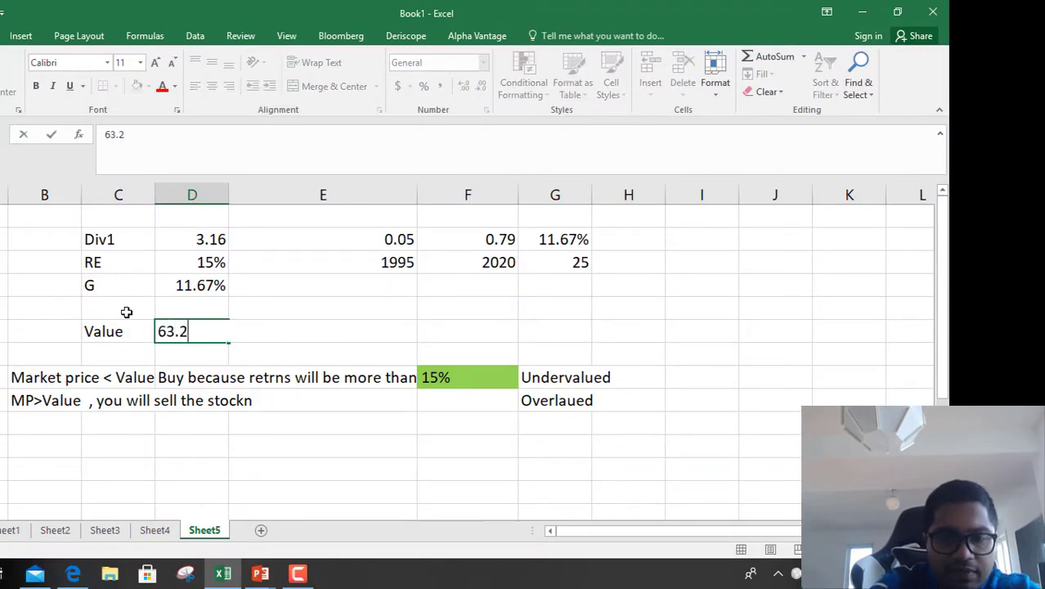
text(8)
key(Return)
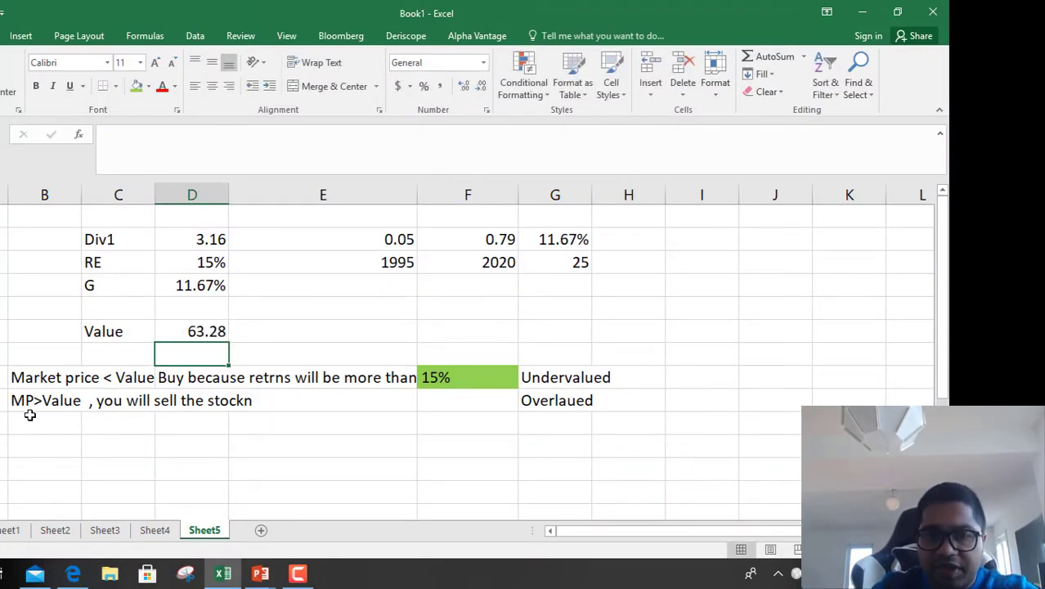
Clear the buy and sell notes in B8:J13 and delete the growth rate in D4.
drag(11, 372, 794, 481)
key(Delete)
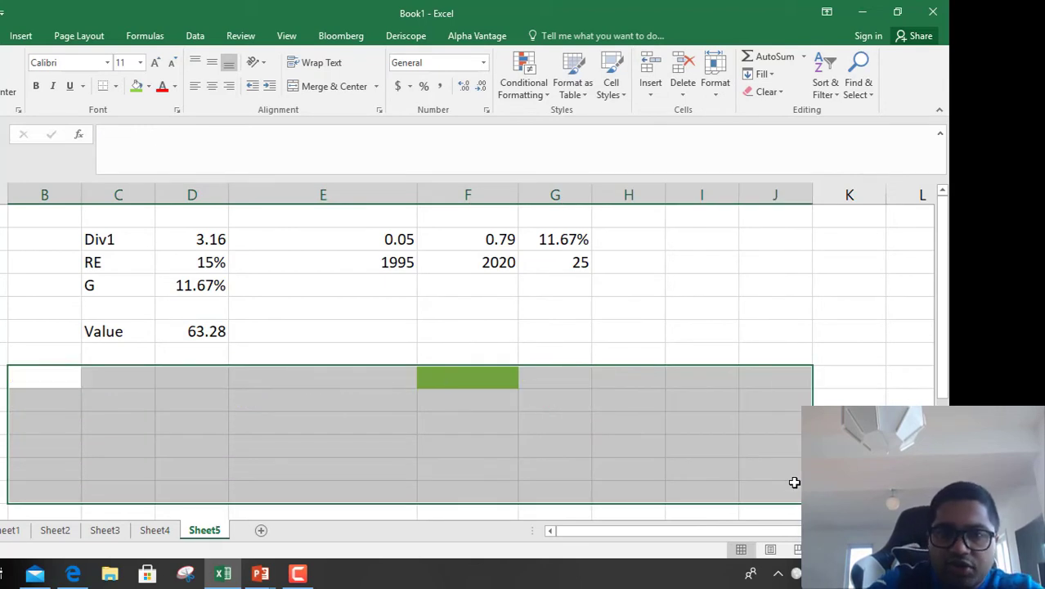
click(214, 285)
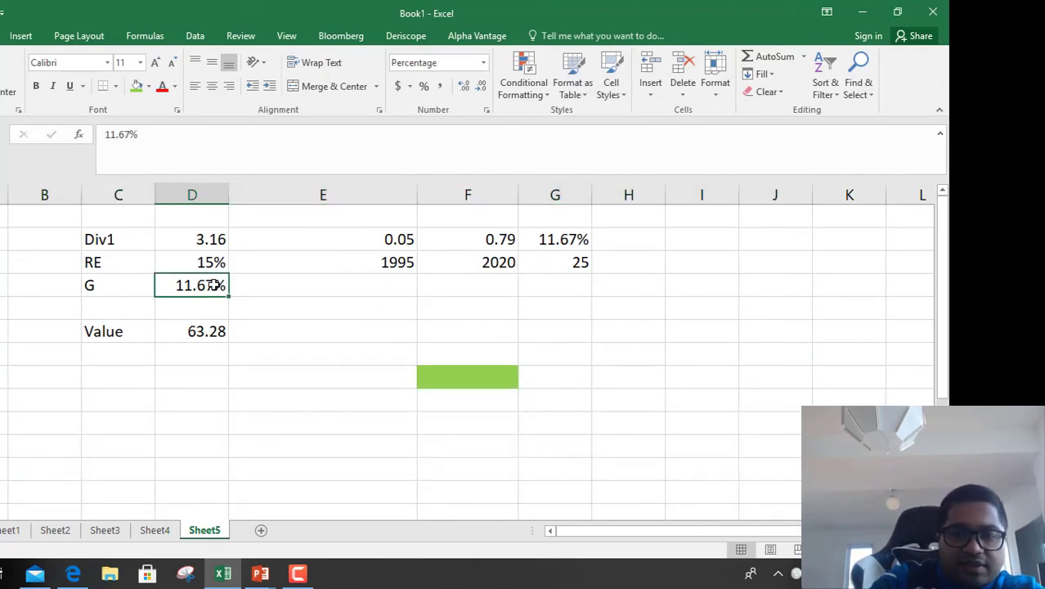
key(Delete)
key(Return)
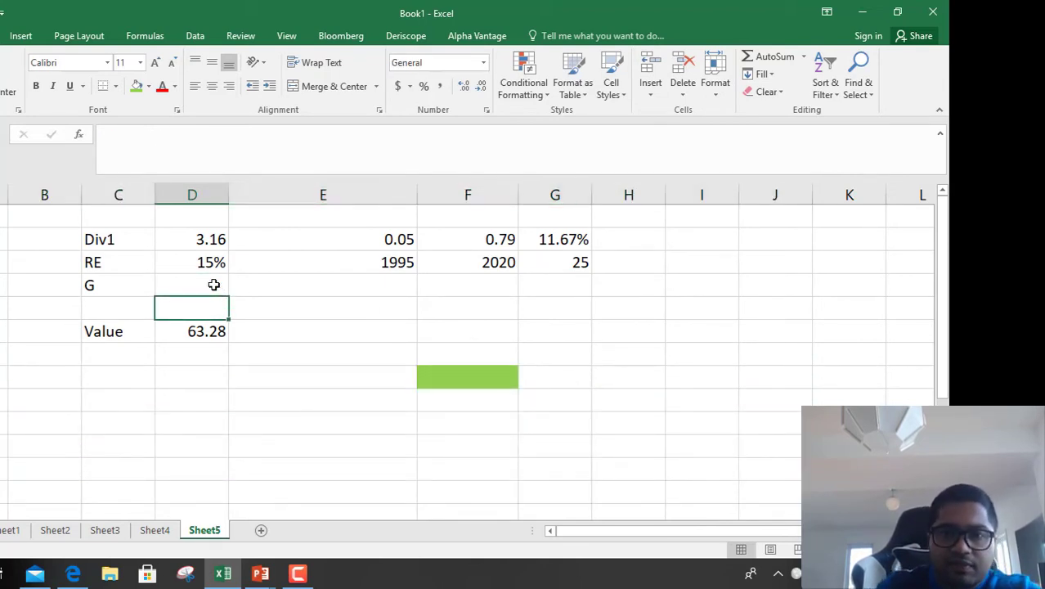
Write the equation 63.28 = 3.16/(15%-G) as text in cell C9.
click(560, 298)
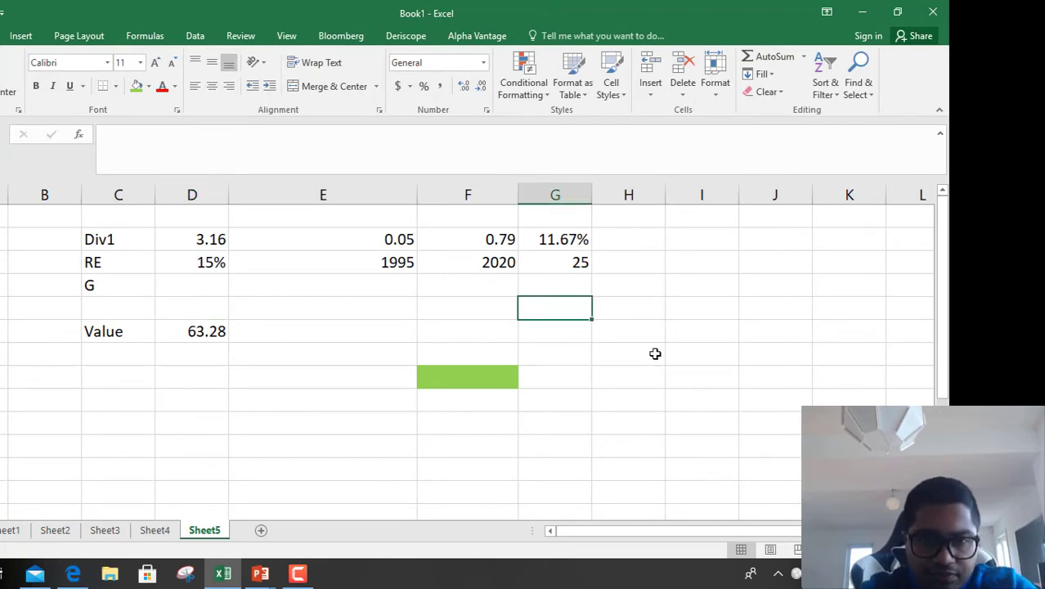
key(Left)
key(Left)
key(Left)
key(Down)
key(Down)
key(Down)
key(Down)
key(Left)
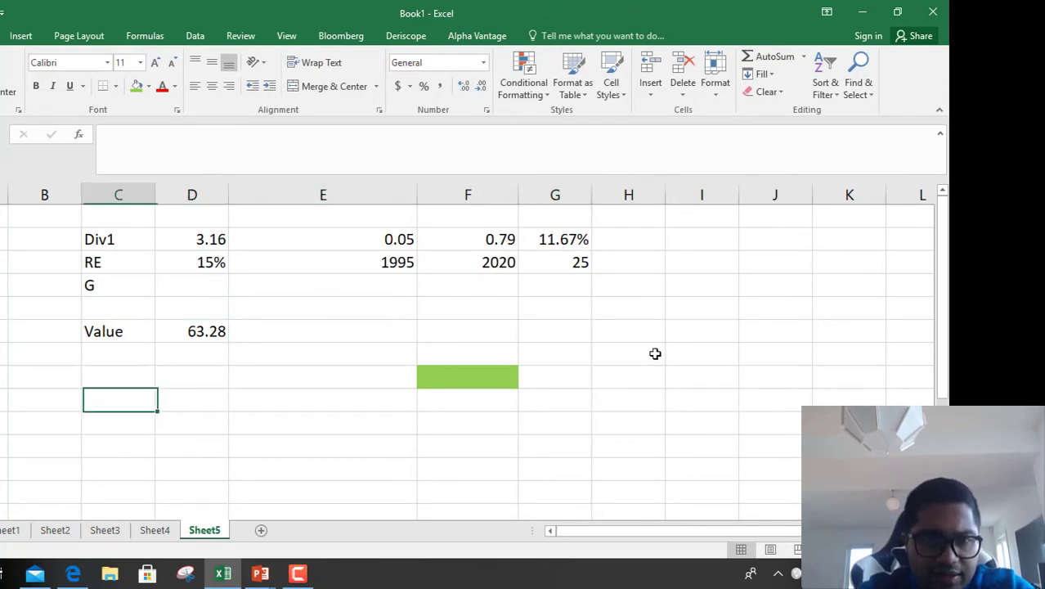
text(63)
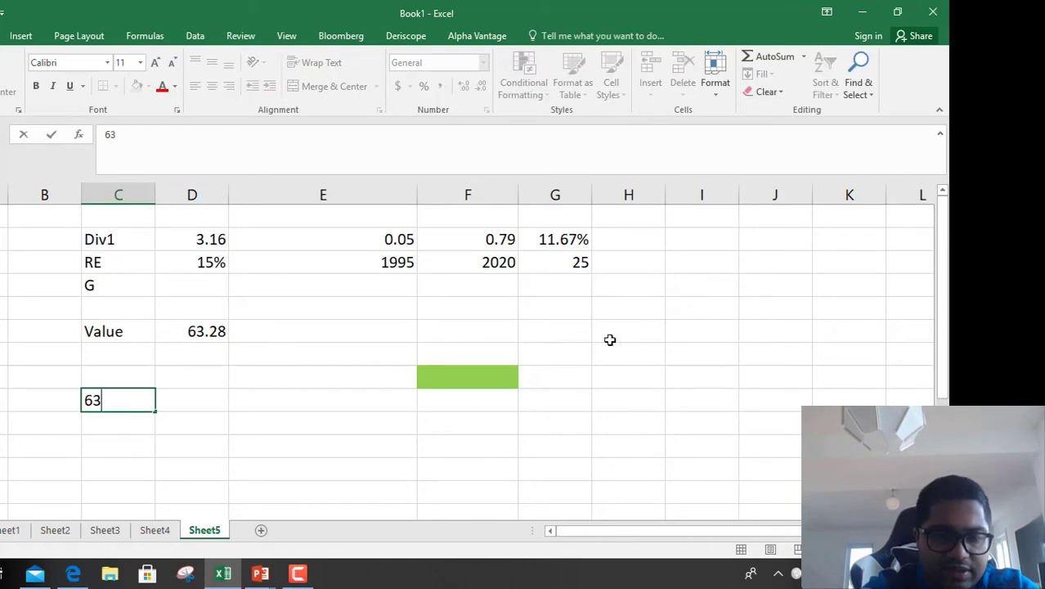
text(.2)
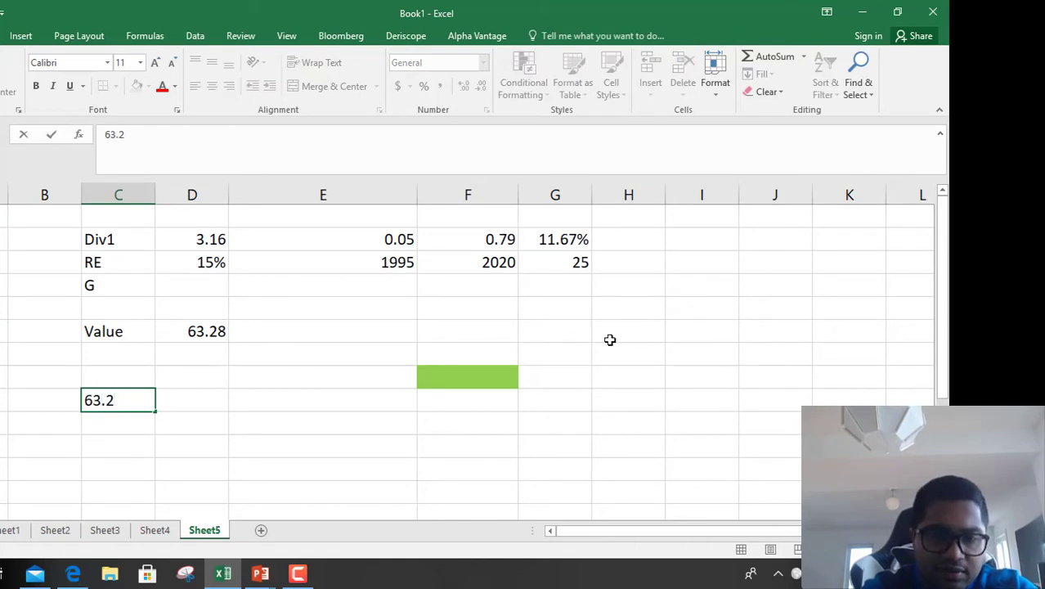
text(8 = )
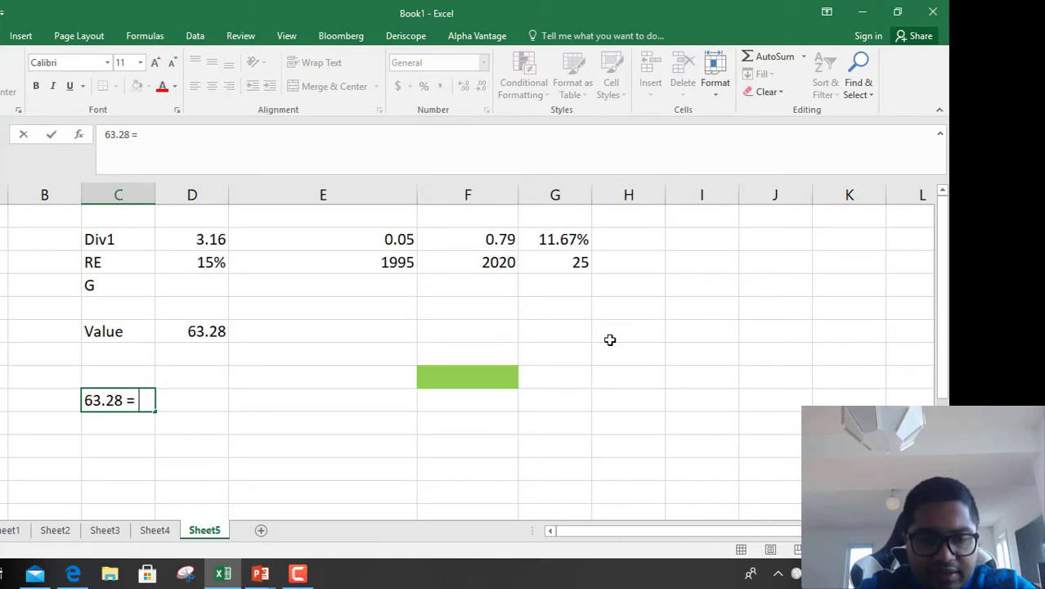
text(3.16/)
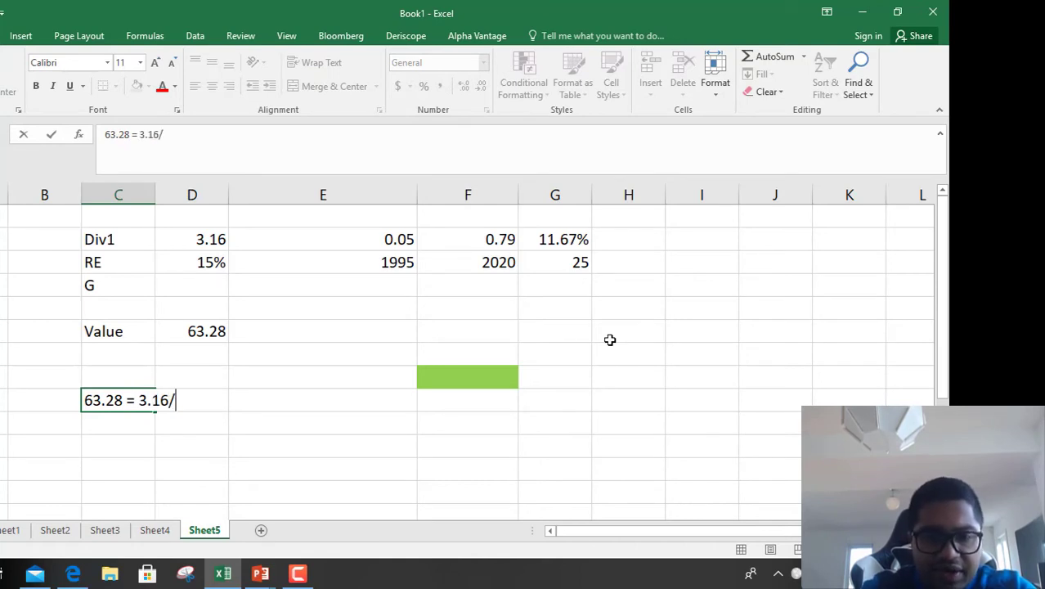
text((15%)
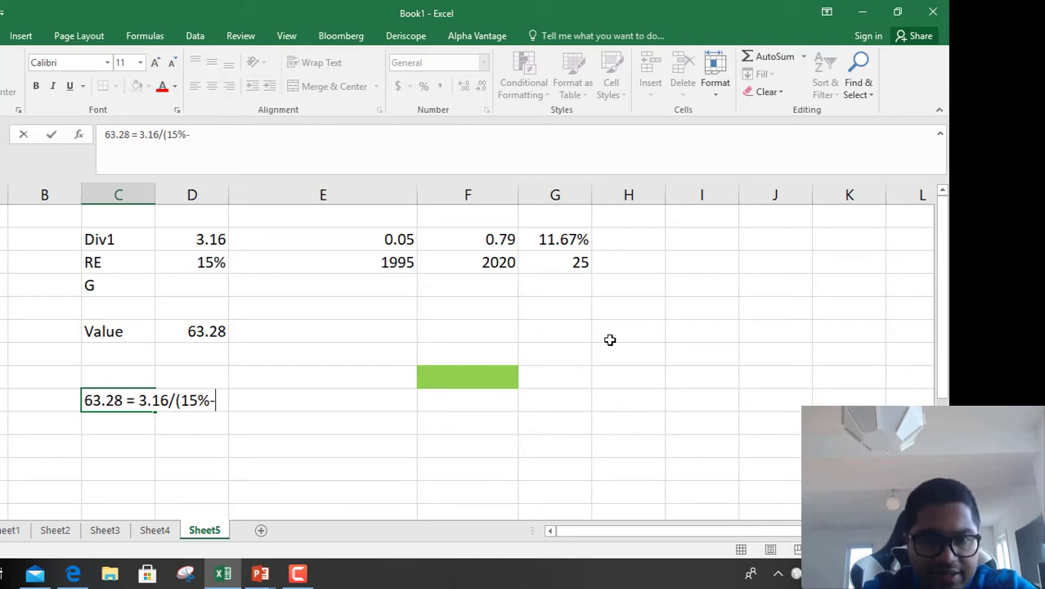
text(-G)
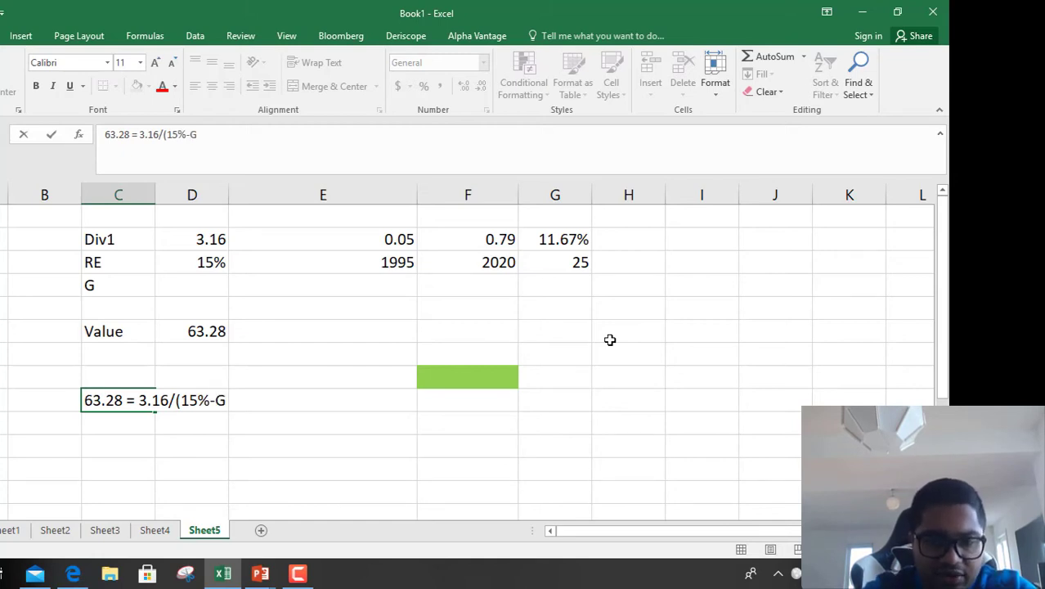
text())
key(Return)
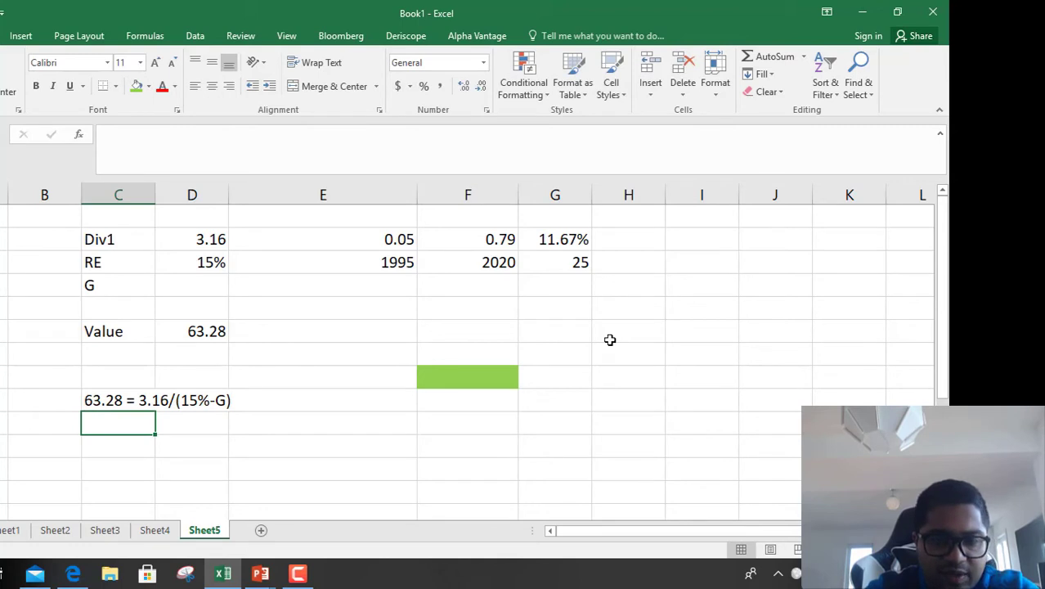
Calculate the dividend yield in C10 with the formula =3.16/63.28.
text(=2)
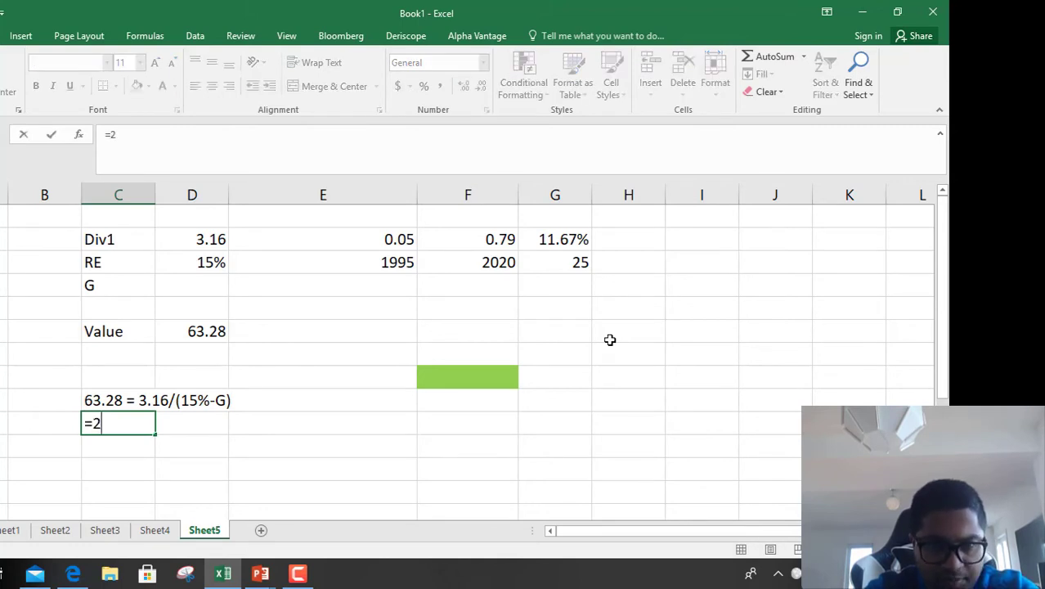
key(BackSpace)
text(3.16)
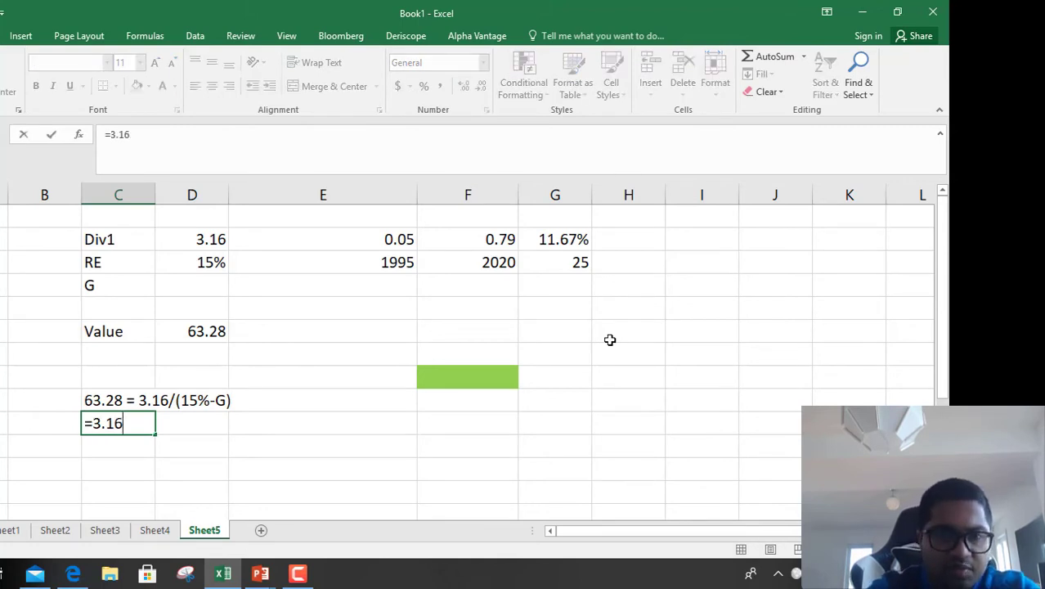
text(/6)
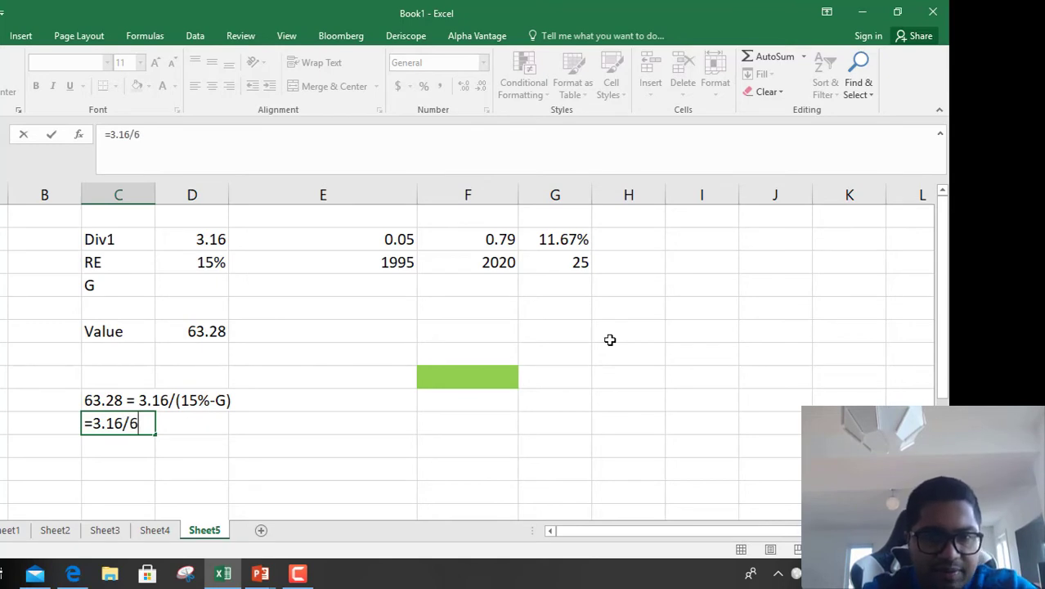
text(3/)
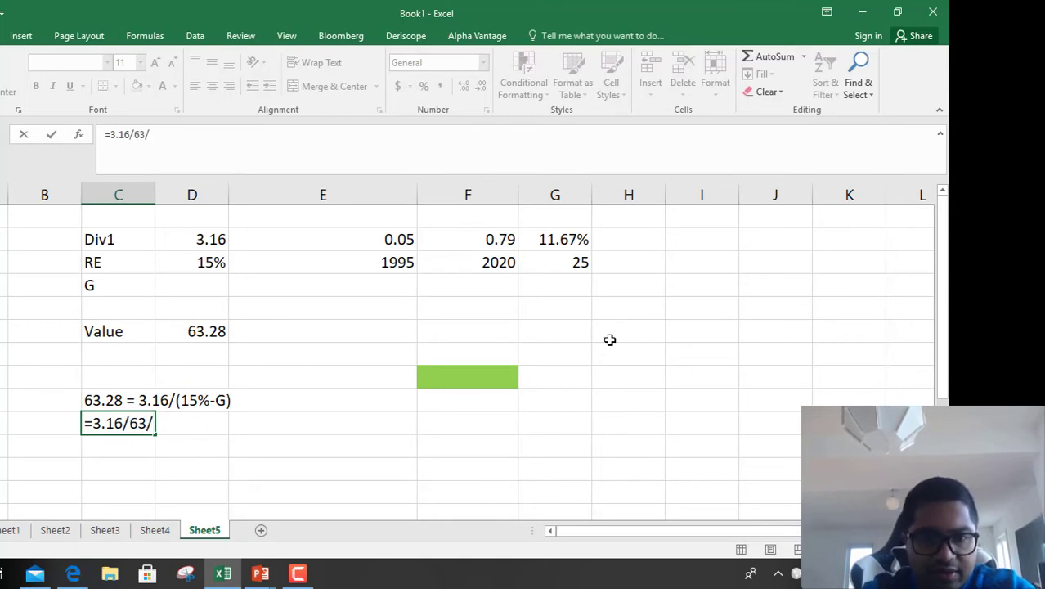
key(BackSpace)
text(.28)
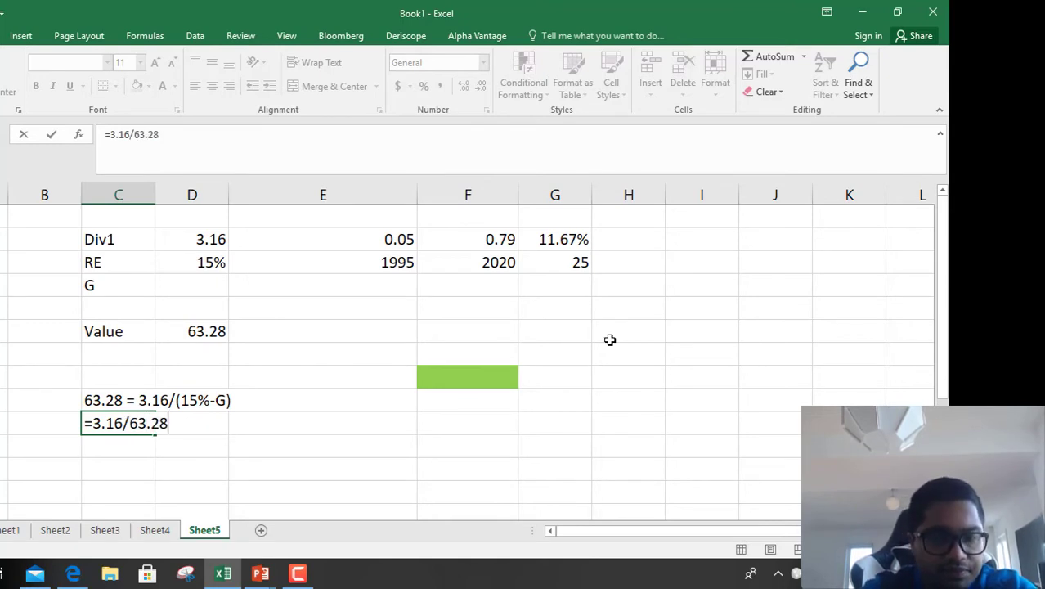
key(Return)
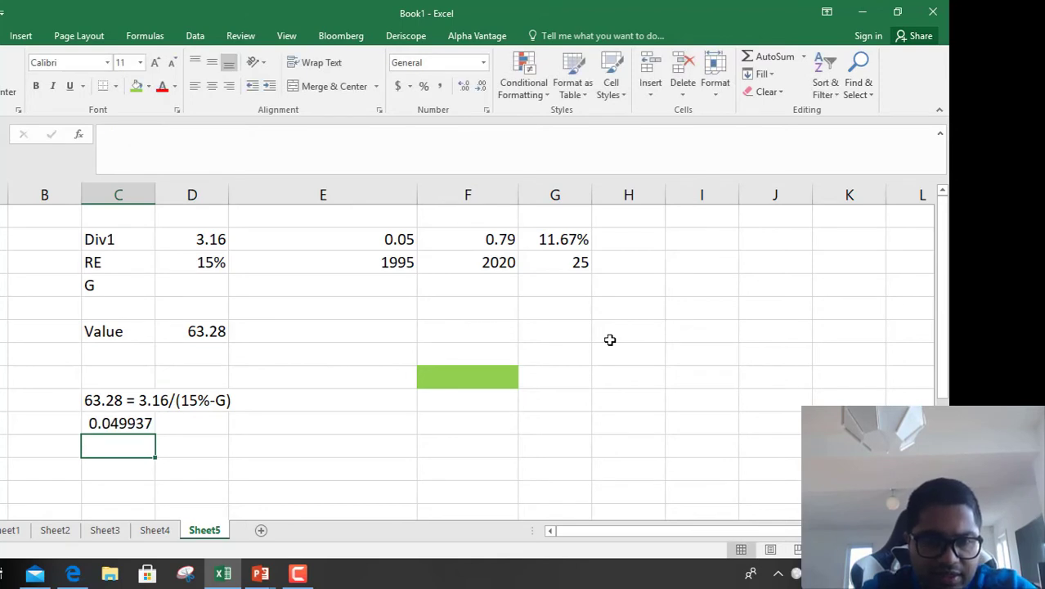
key(Up)
key(Down)
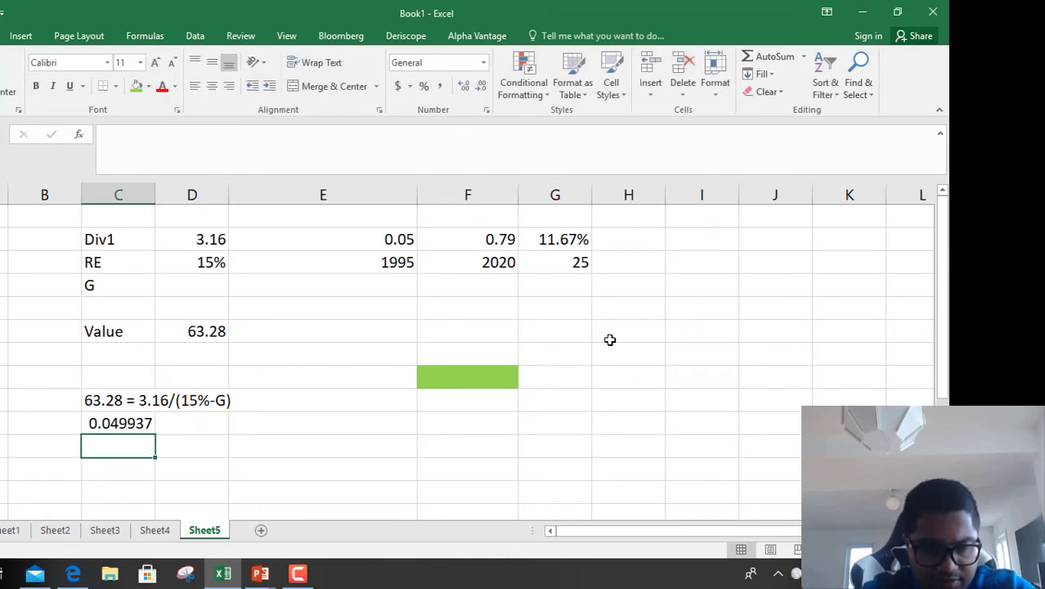
text(=)
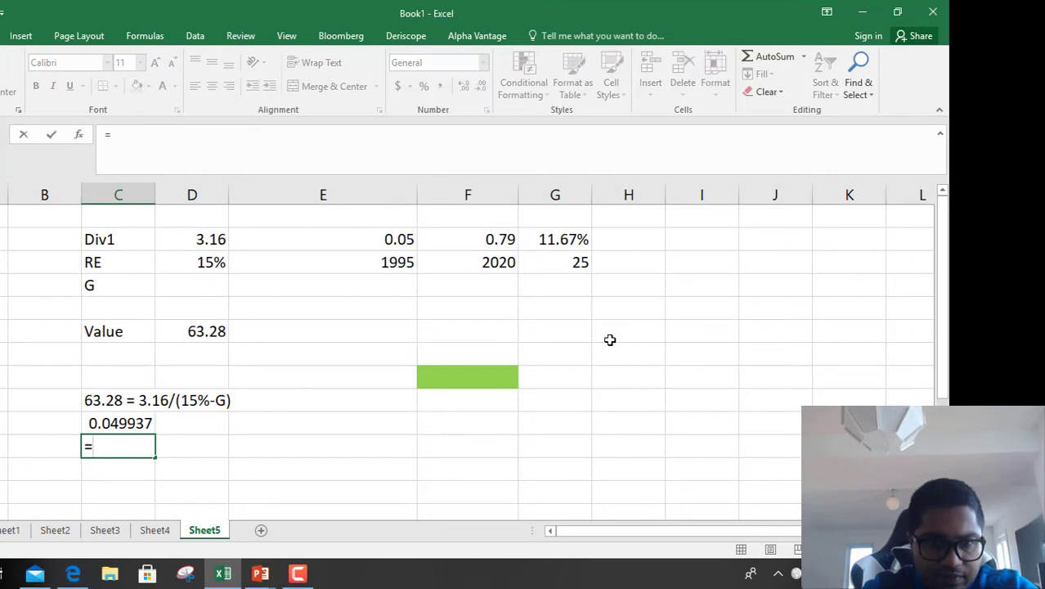
key(Escape)
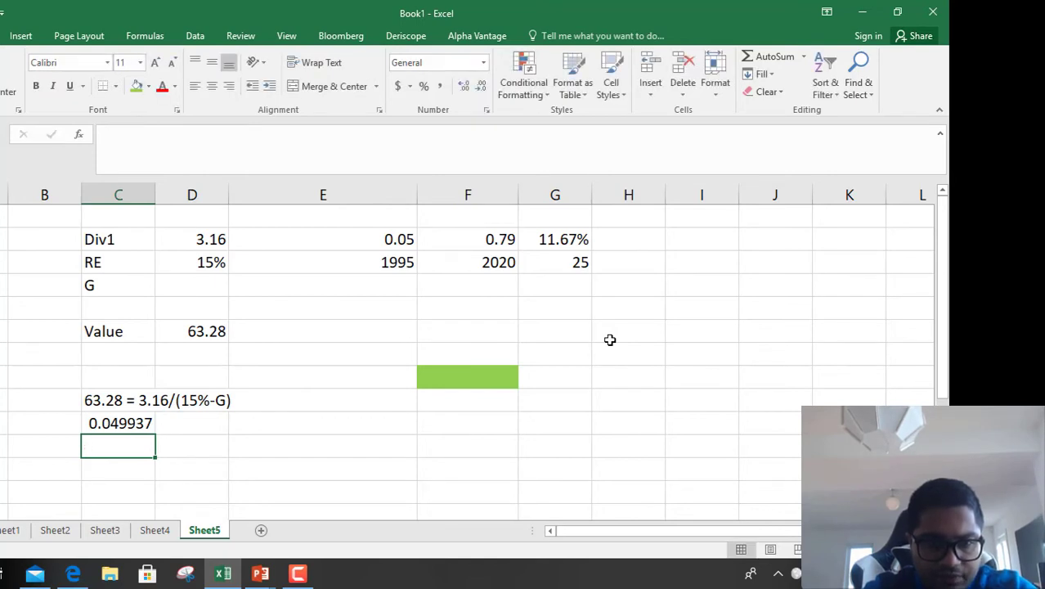
key(Up)
key(Up)
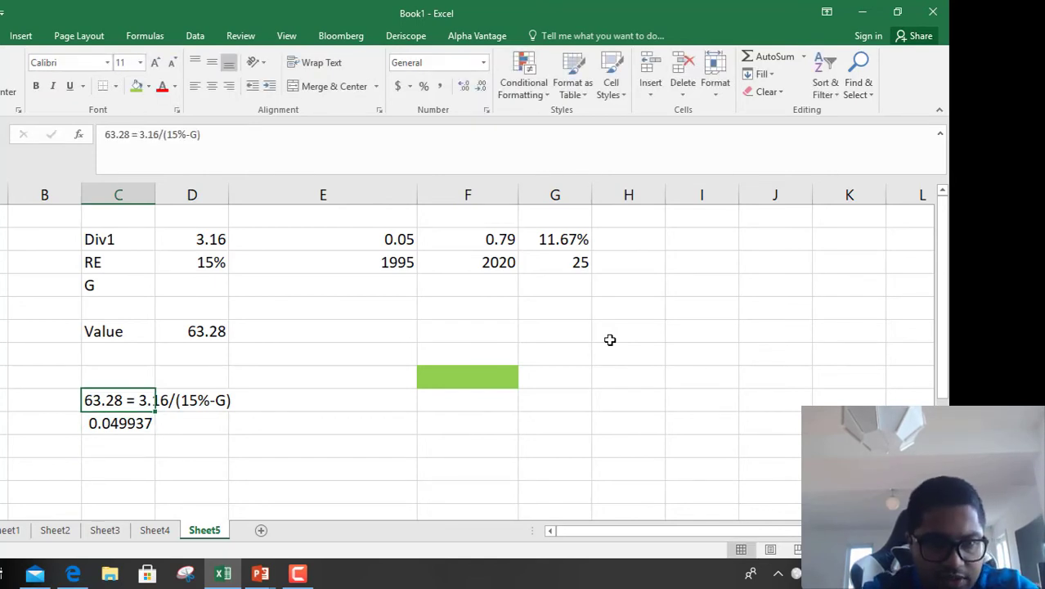
key(Down)
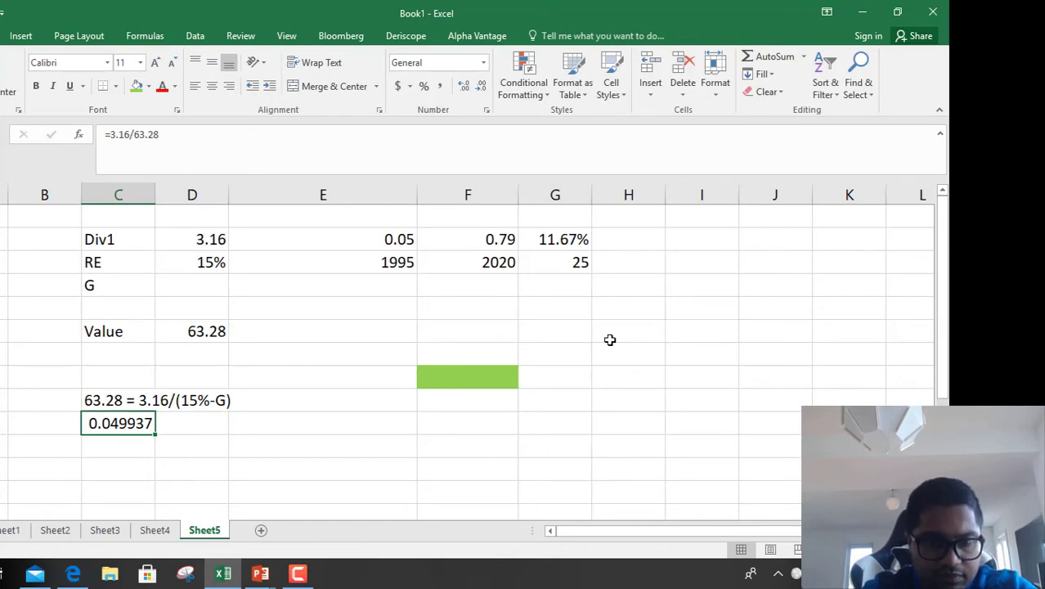
Calculate the implied growth rate in C11 with the formula =15%-C10.
key(Down)
text(=)
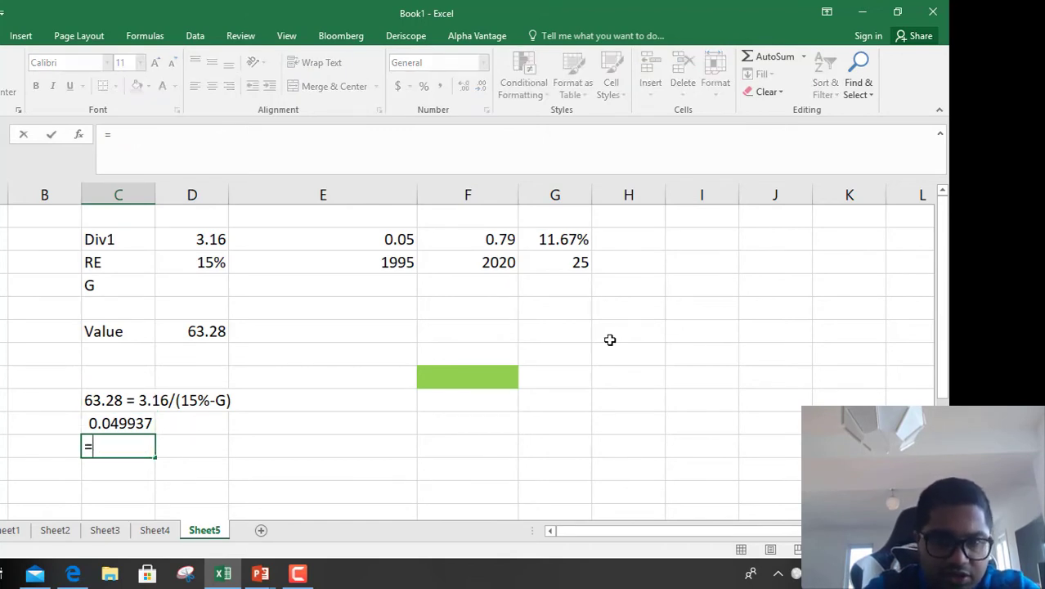
text(15%-)
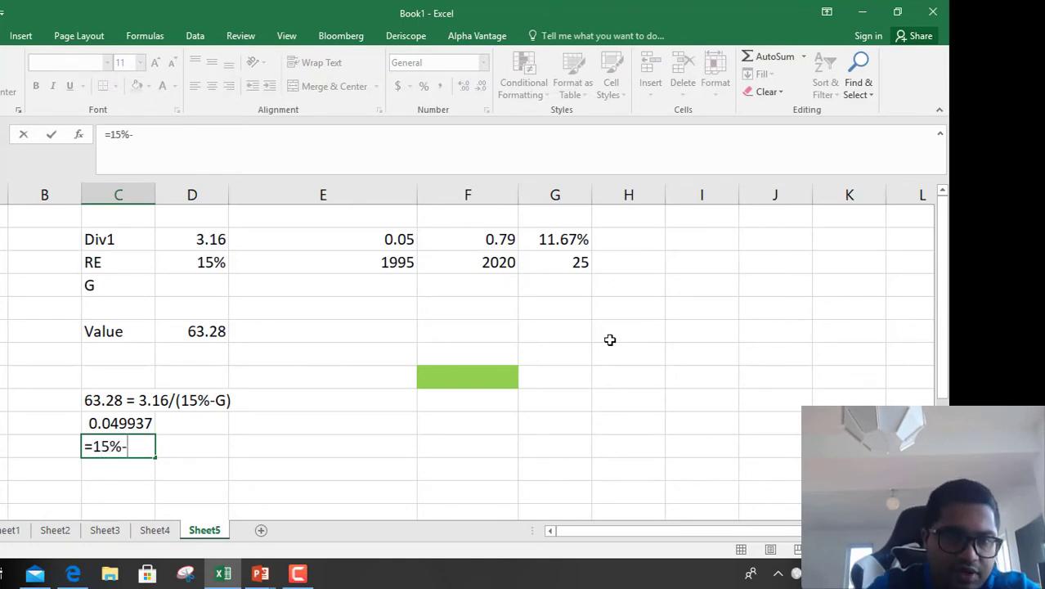
key(Up)
key(Return)
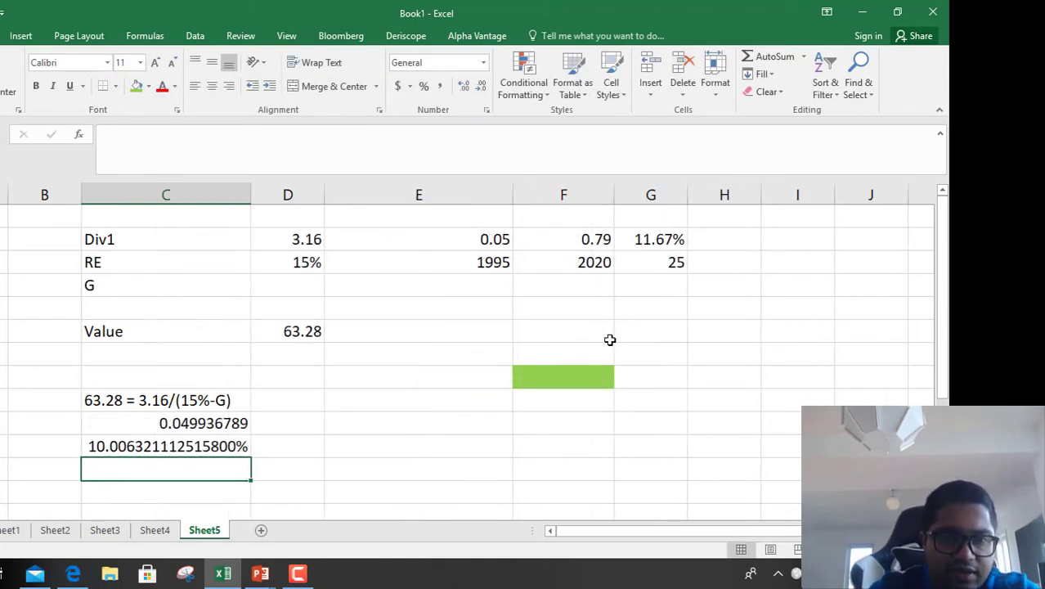
click(165, 447)
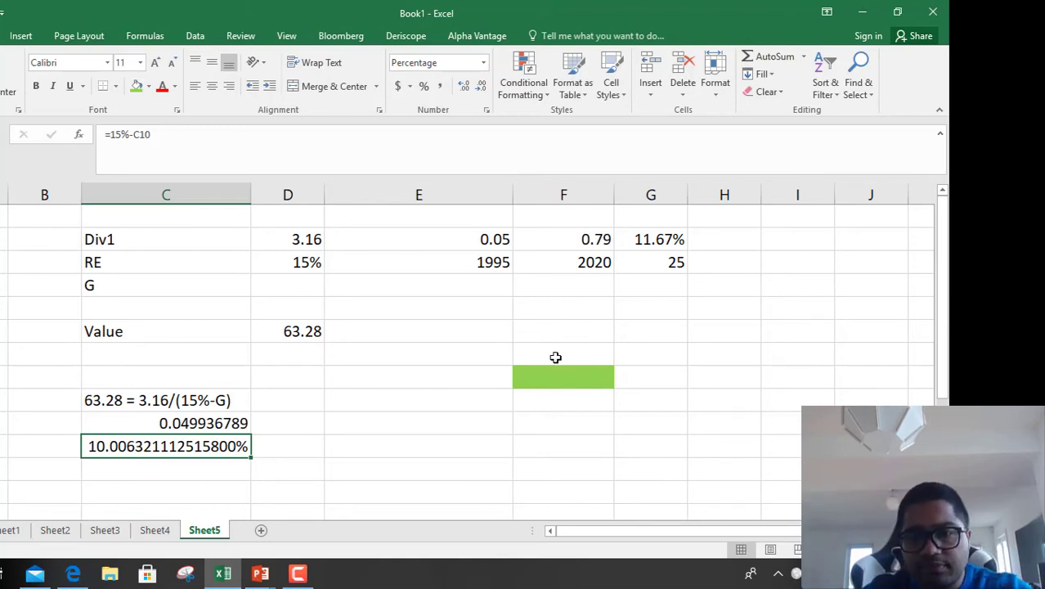
Switch to the PowerPoint slide show and go back to the Example 7.2 Evaluate slide.
key(alt+Tab)
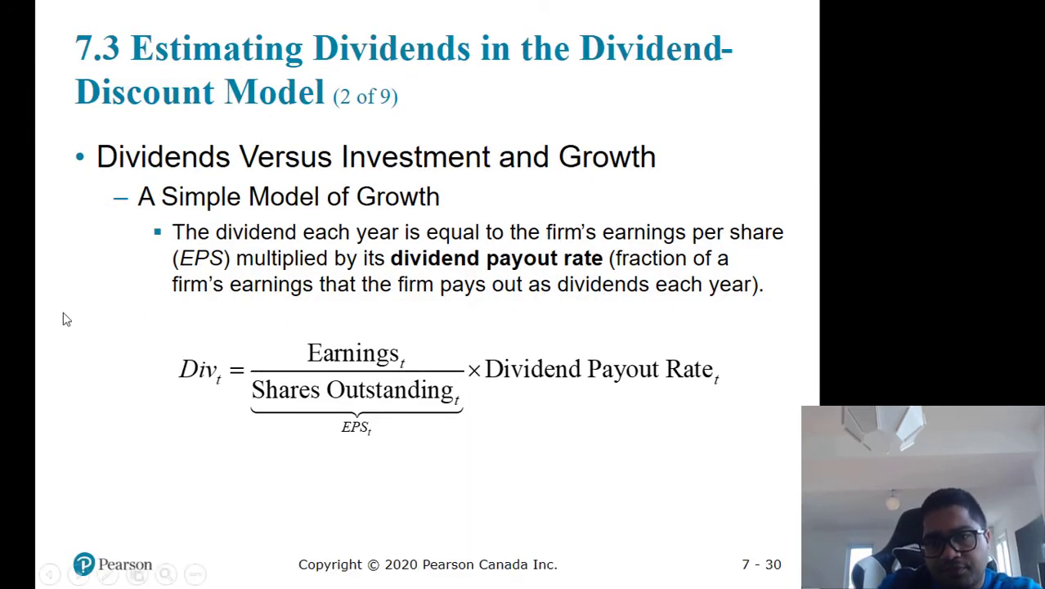
key(Left)
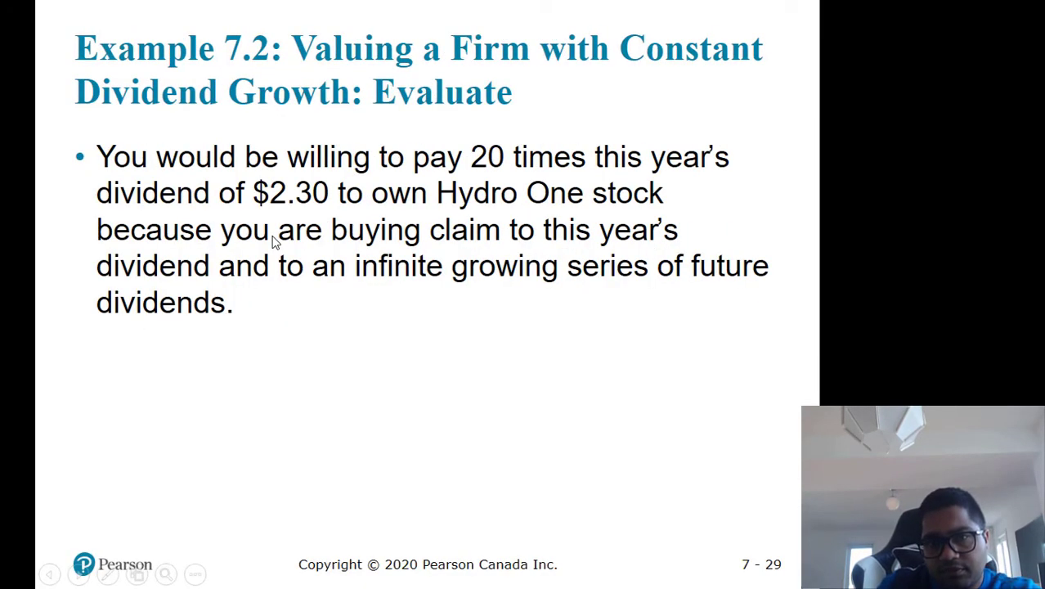
Advance the slide show to the Estimating Dividends slide that covers the dividend payout rate.
key(Right)
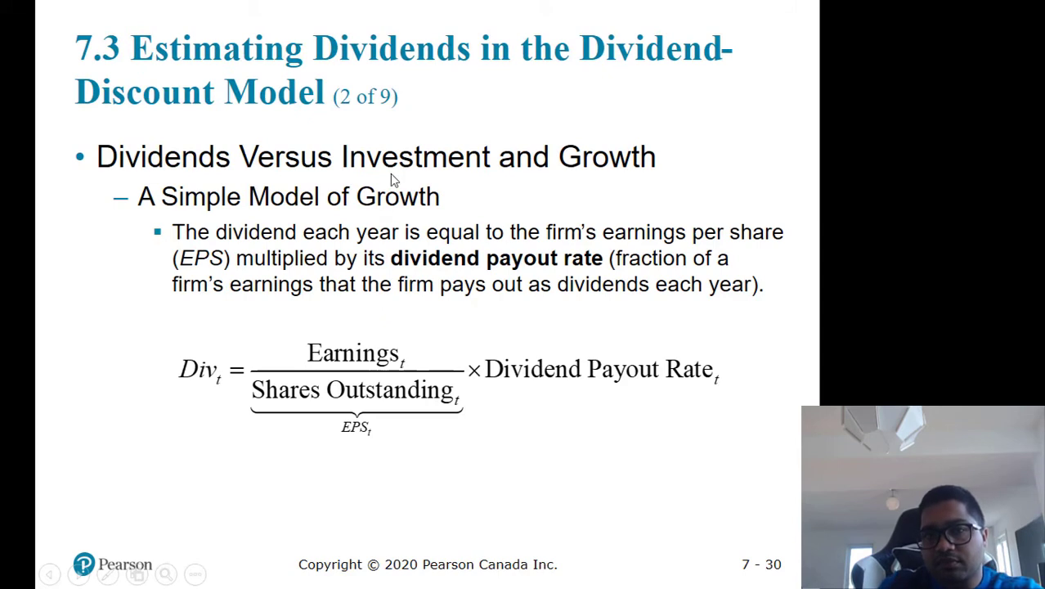
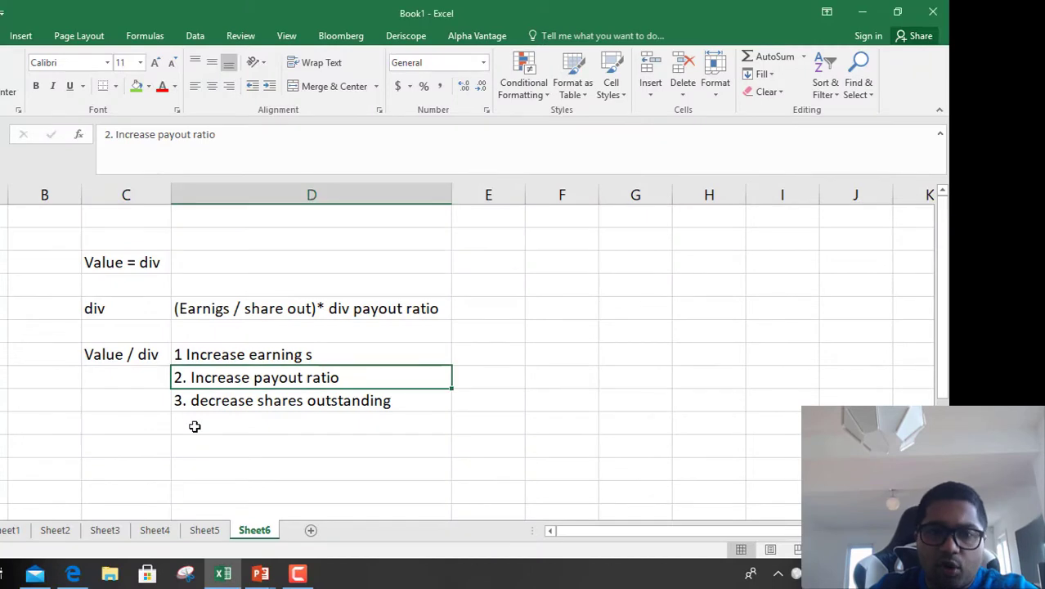
On Sheet5, write "New investments * Return on new investments" as text in D4 beside the G label.
click(205, 530)
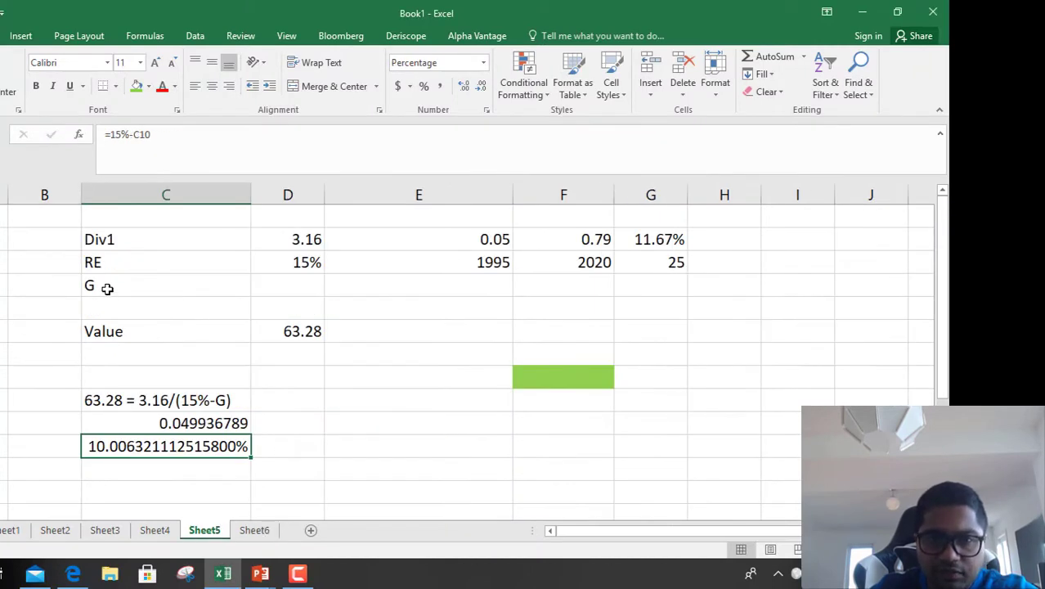
click(105, 284)
click(316, 280)
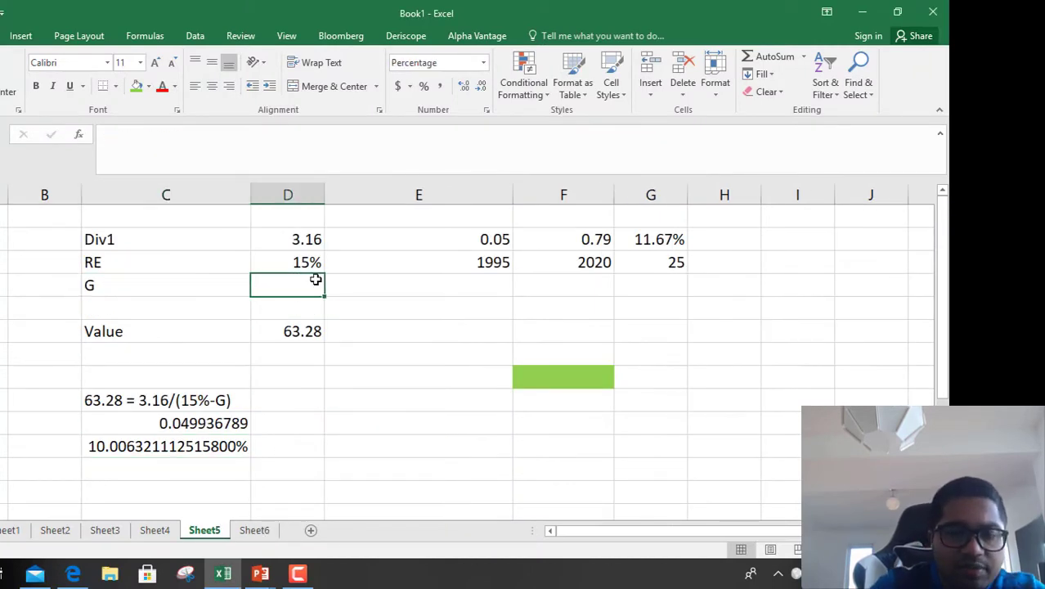
text(=)
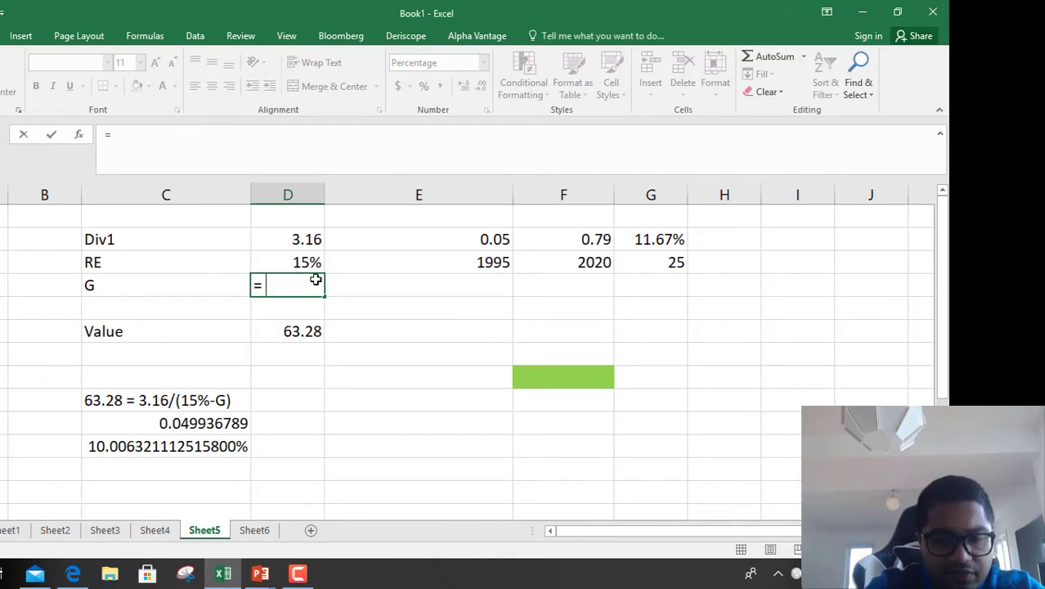
text( New)
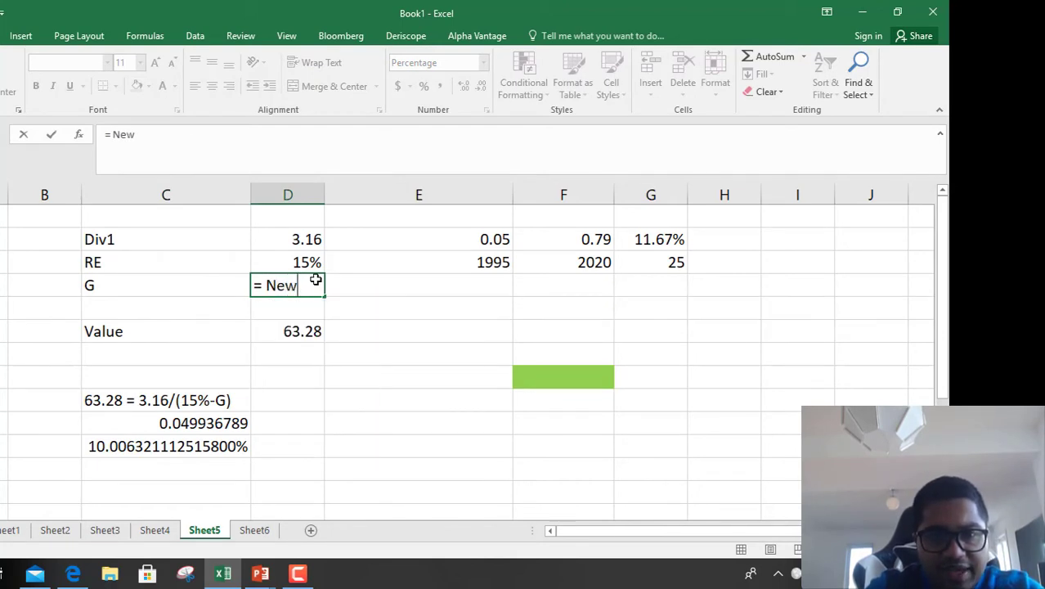
key(BackSpace)
key(BackSpace)
key(BackSpace)
key(BackSpace)
key(BackSpace)
text(New )
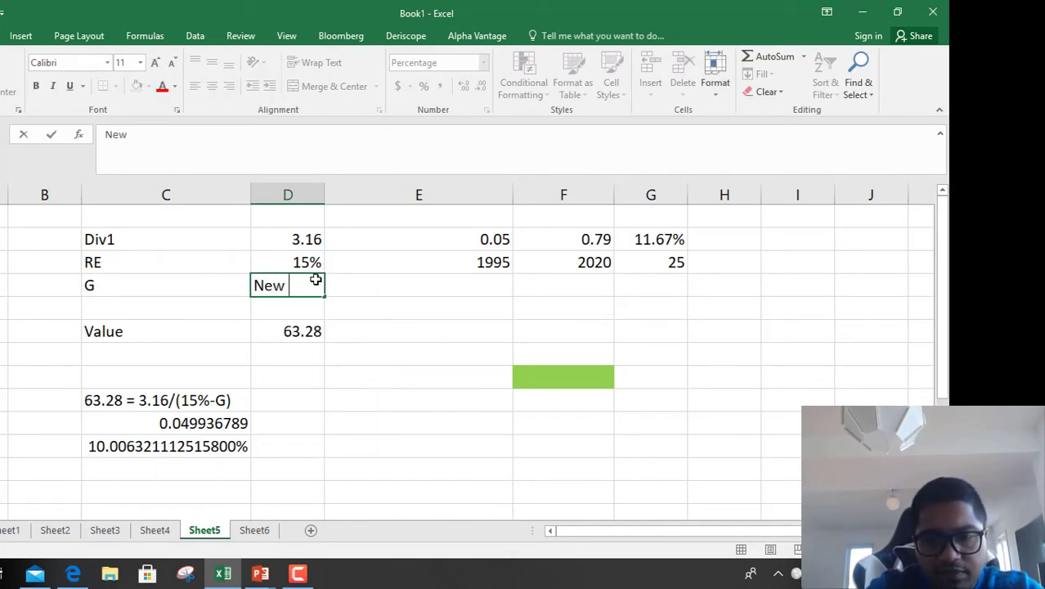
text(investments *)
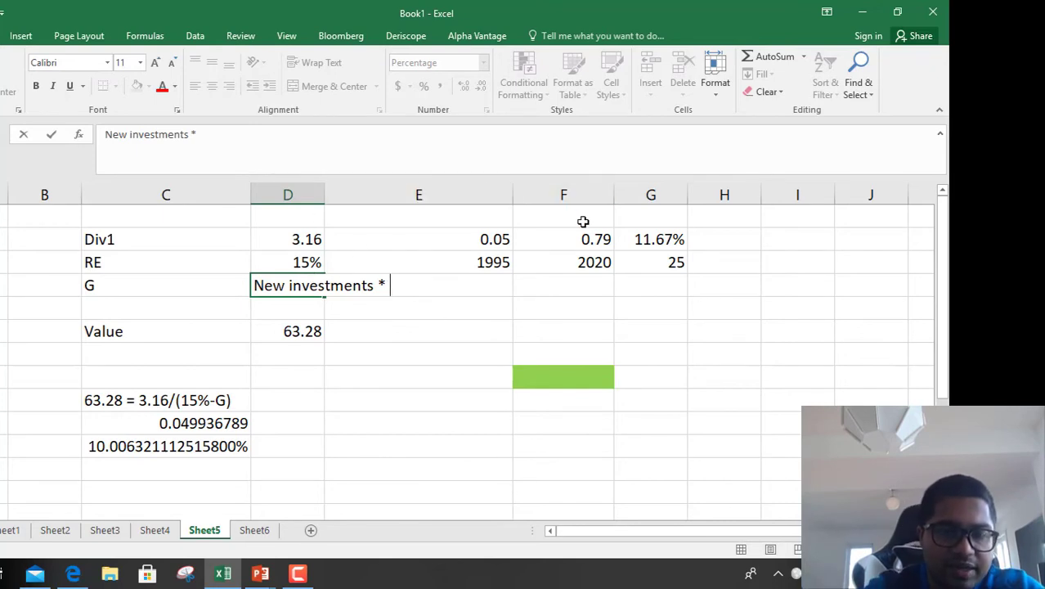
text(Reti)
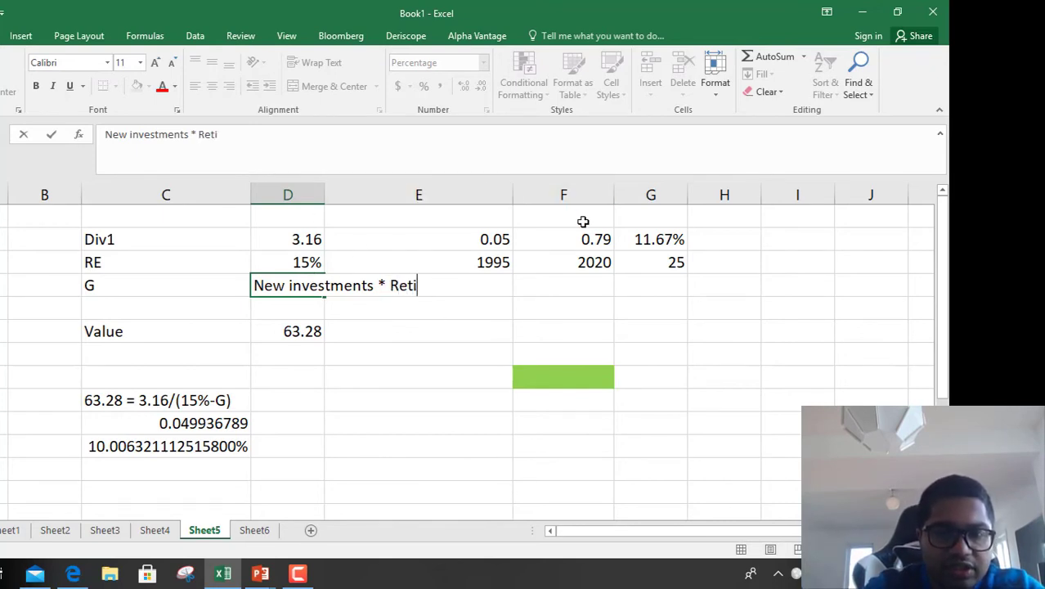
key(BackSpace)
text(ut)
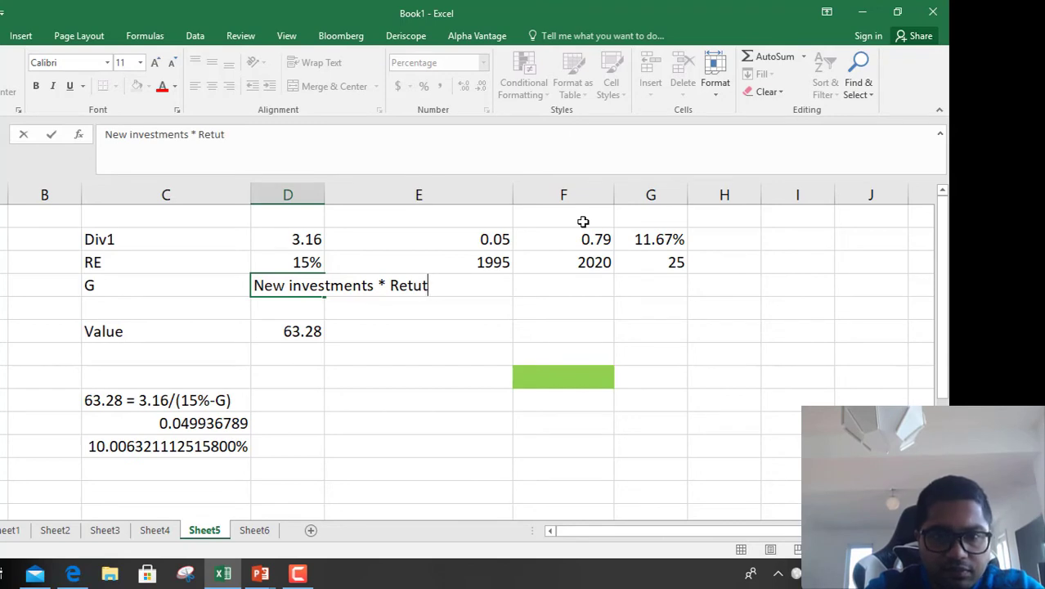
key(BackSpace)
text(rn on )
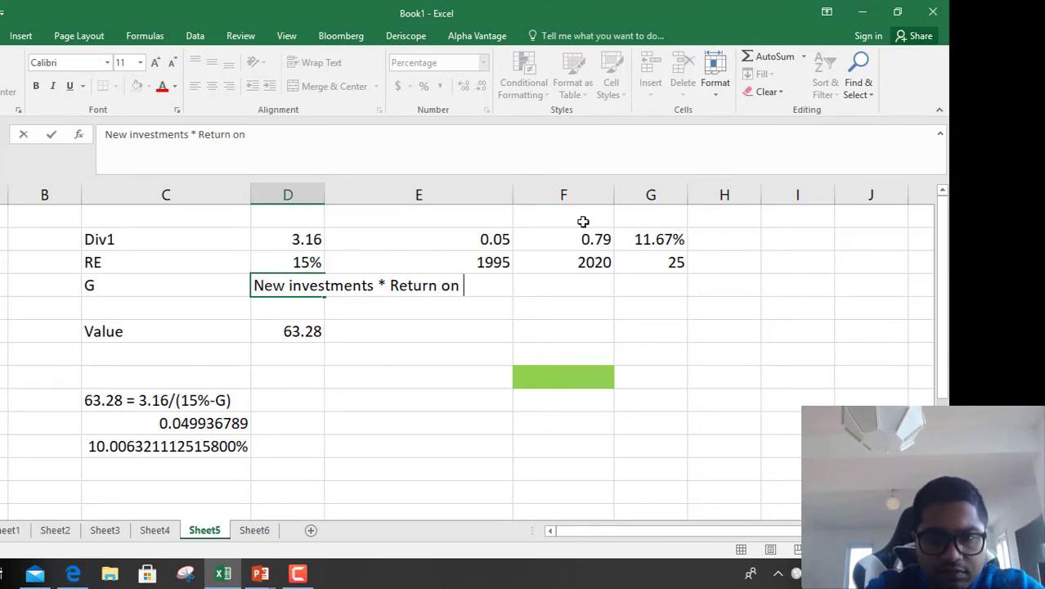
text(new i)
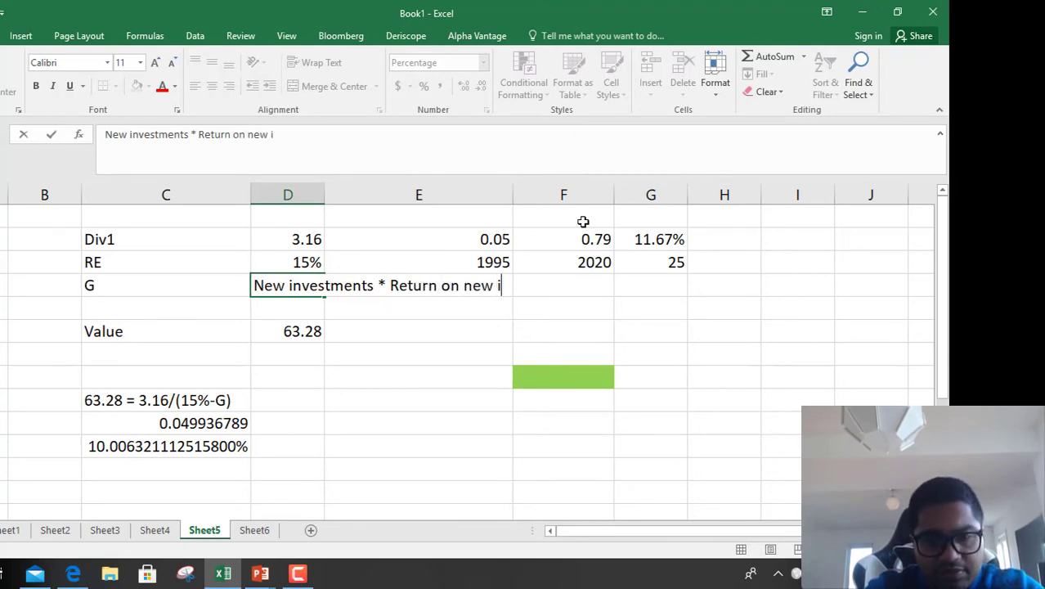
text(nvestments)
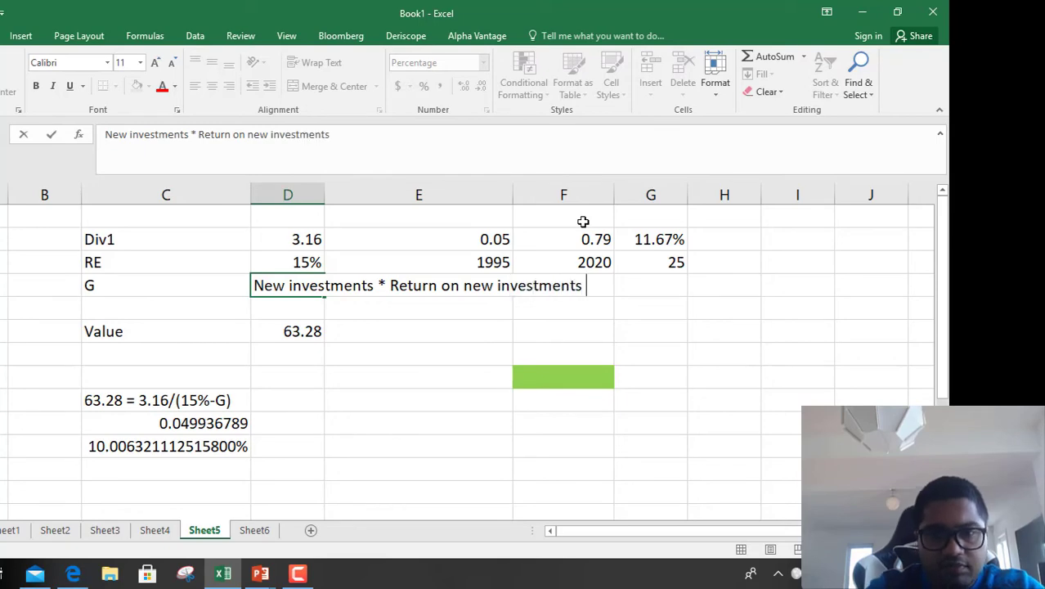
key(Return)
Check the growth formula on the PowerPoint slide and write "retention rate * return on new investment" as text in D5 of Sheet5.
key(alt+Tab)
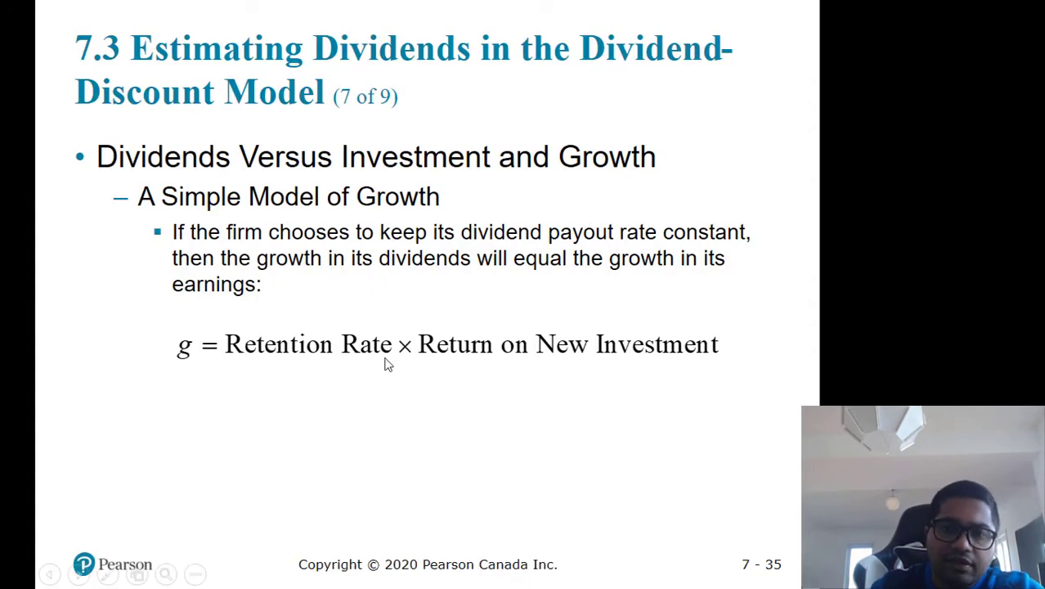
key(alt+Tab)
text(=)
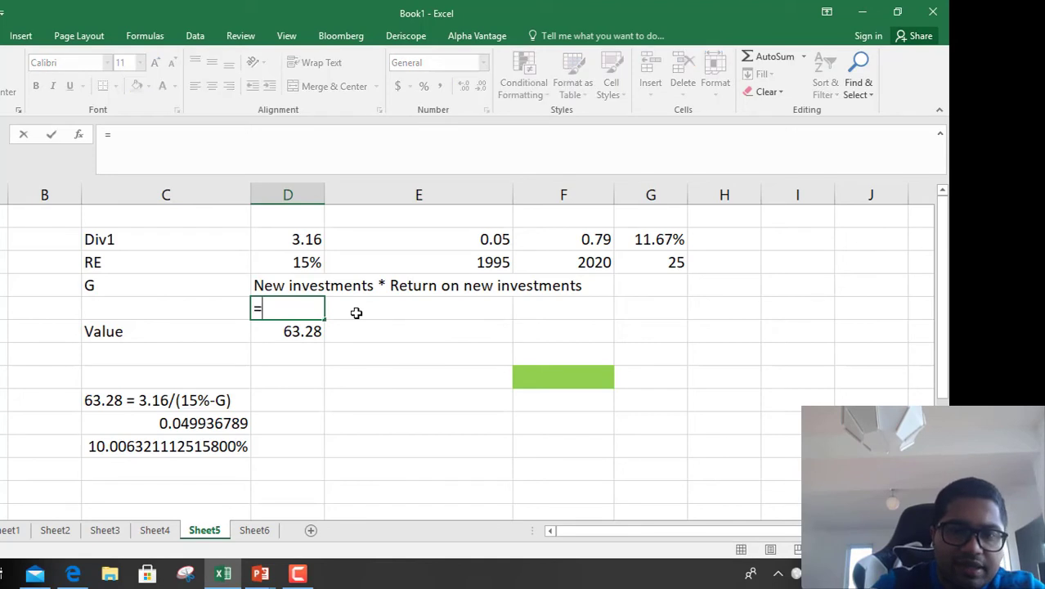
key(BackSpace)
text(re)
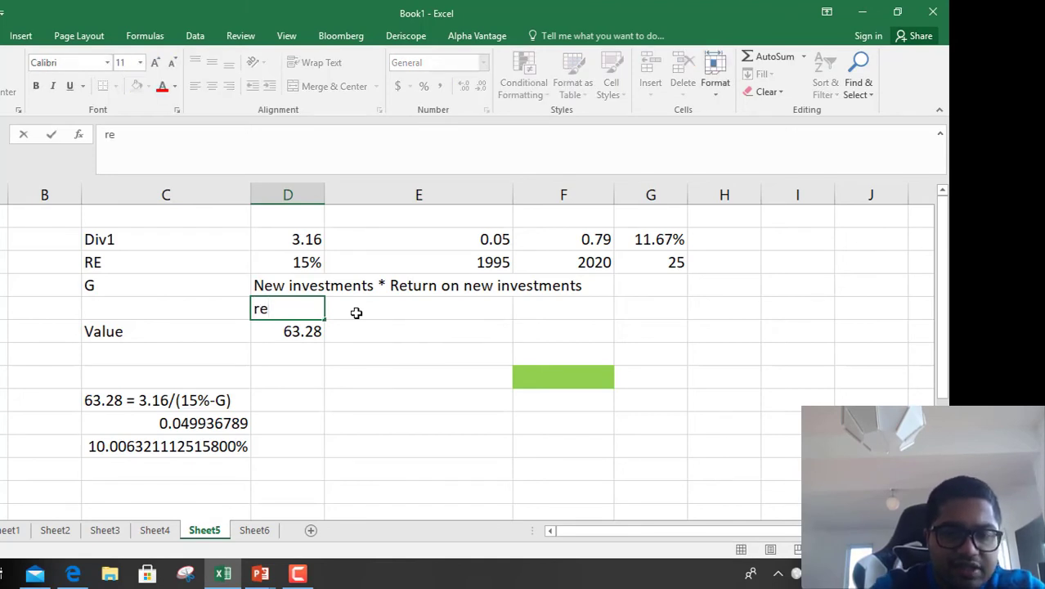
text(tention rate *)
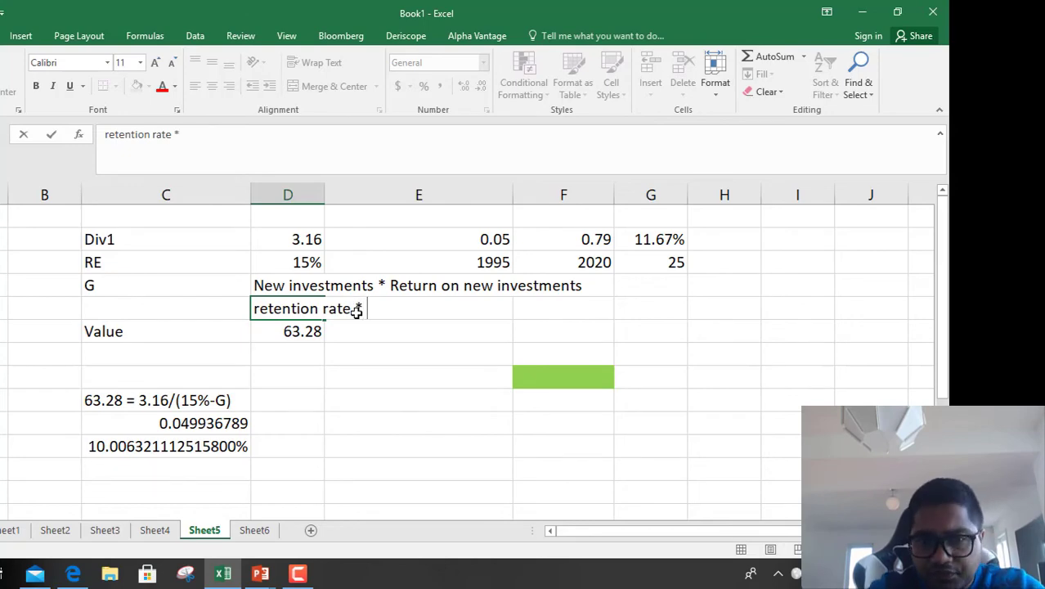
key(alt+Tab)
key(alt+Tab)
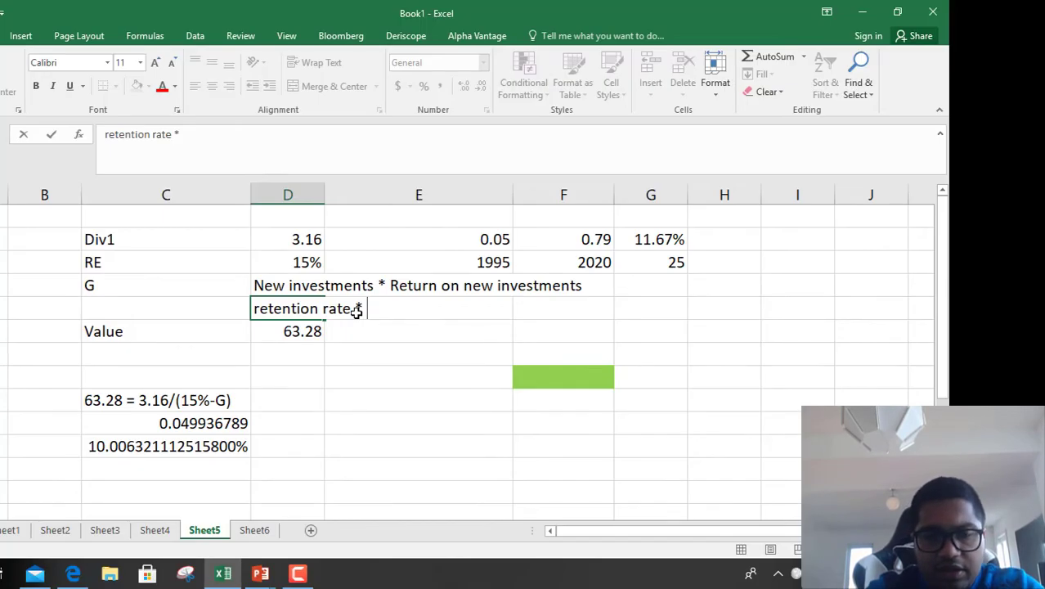
text(retu)
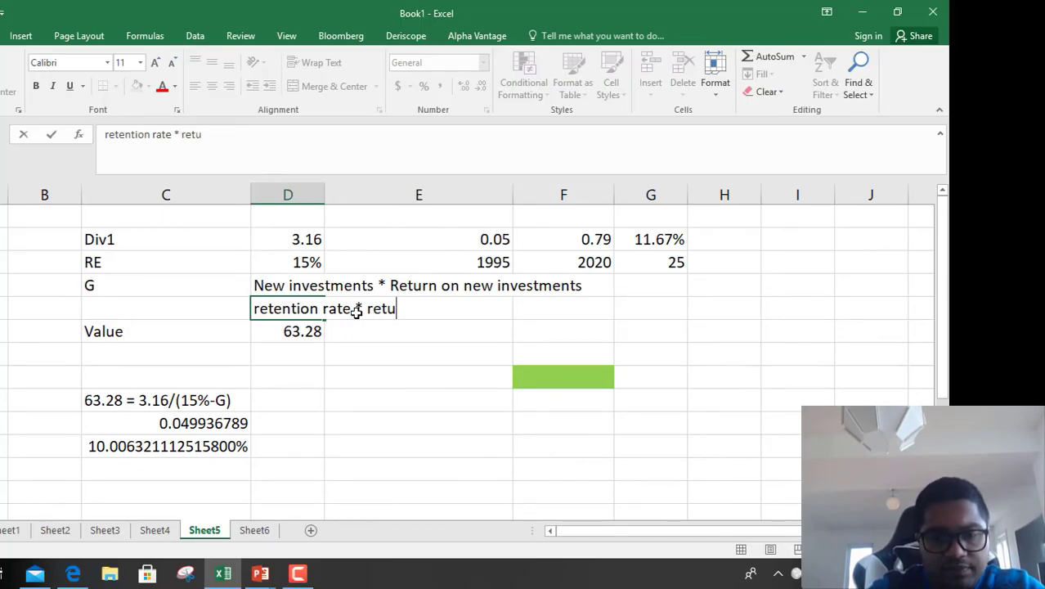
text(rn on new)
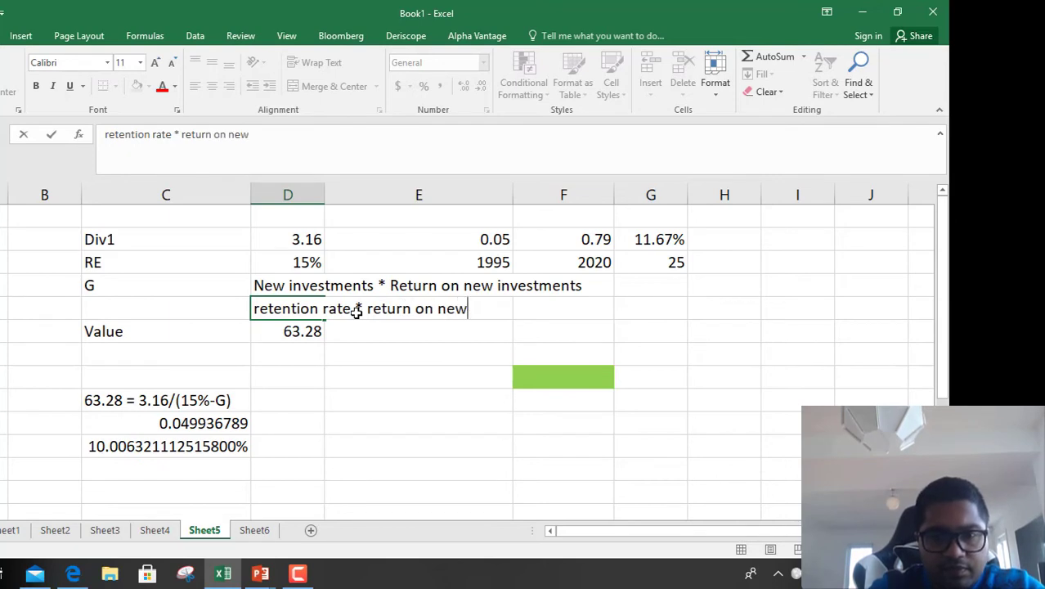
text( investment)
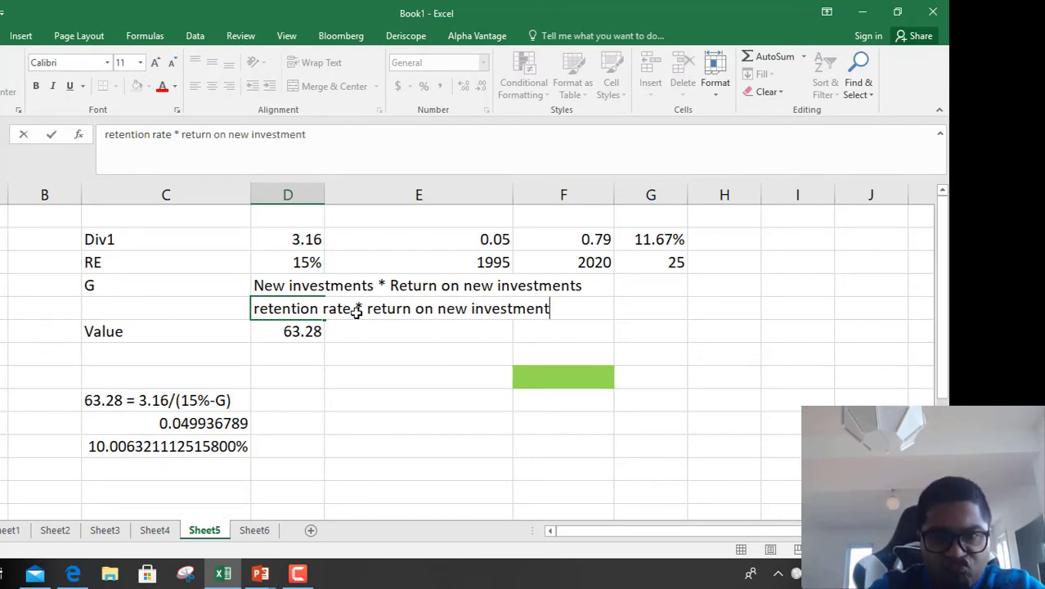
key(Return)
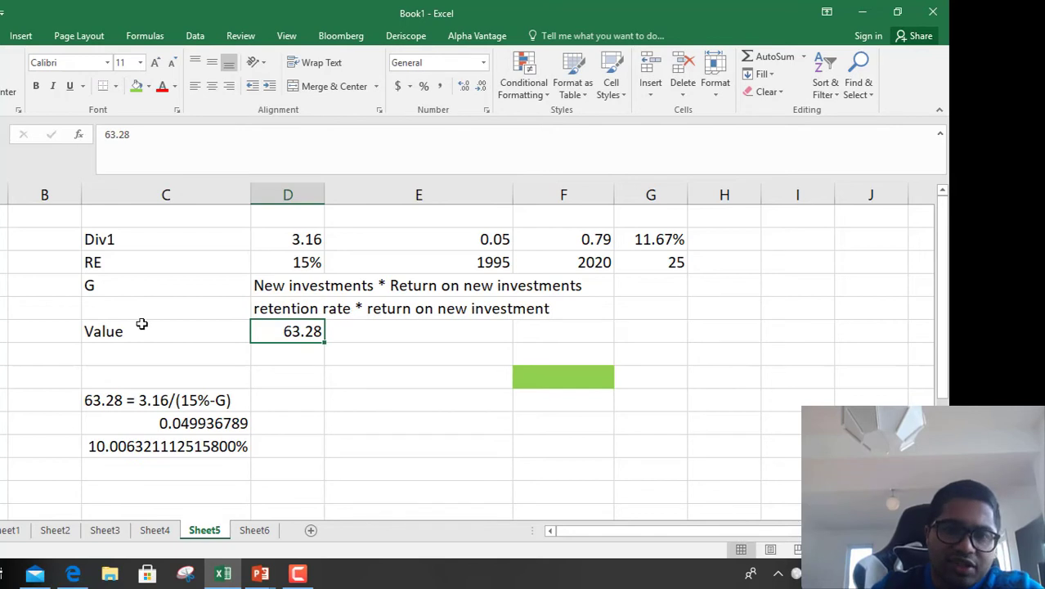
Clear the contents of C6:F12, removing the Value row and the growth-rate calculations.
drag(104, 327, 567, 467)
key(Delete)
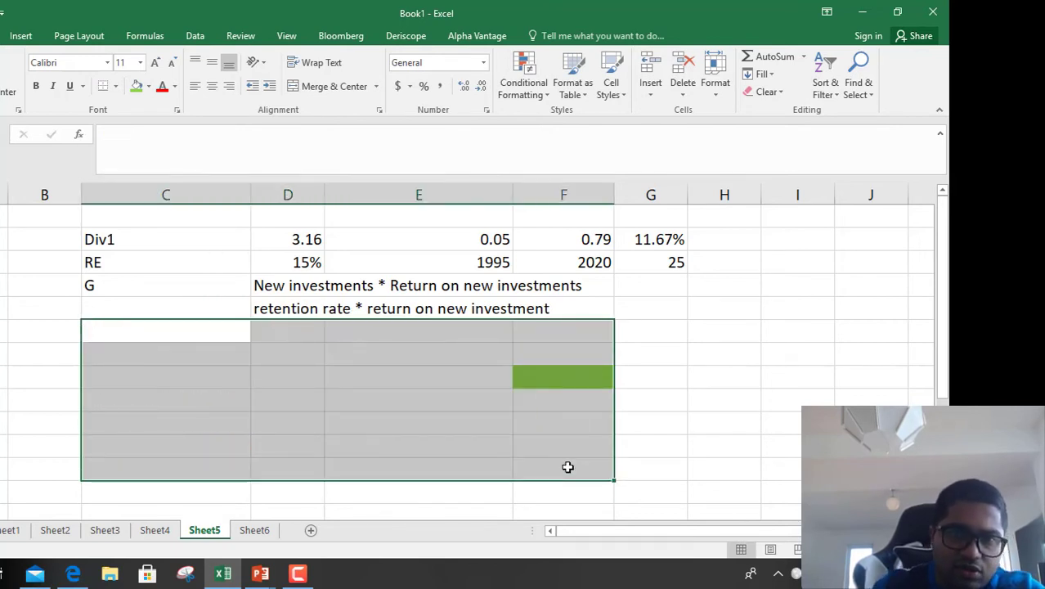
click(591, 377)
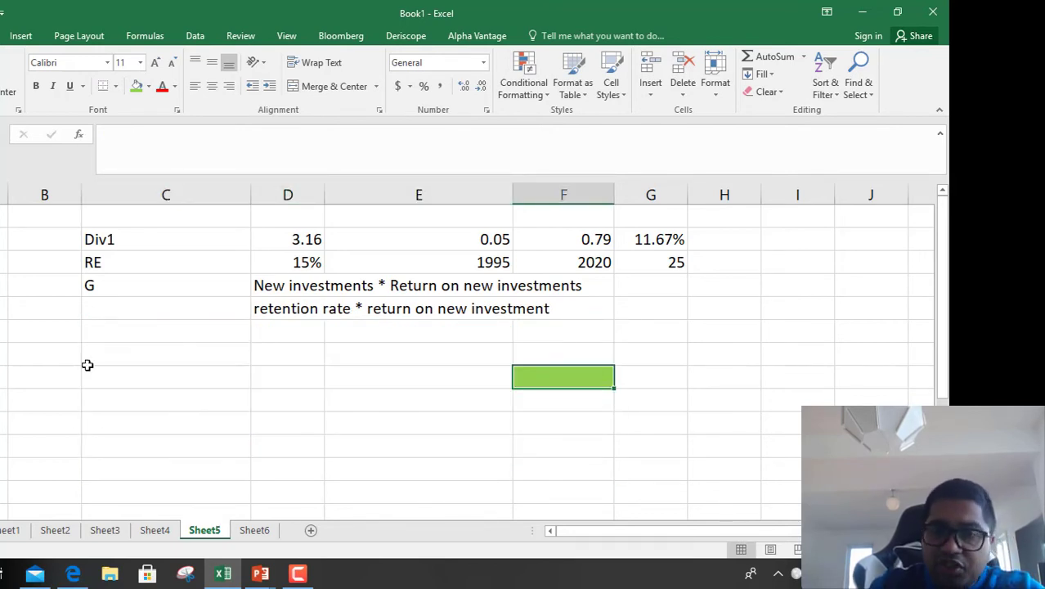
Delete the text "New investments * Return on new investments" from D4.
click(103, 288)
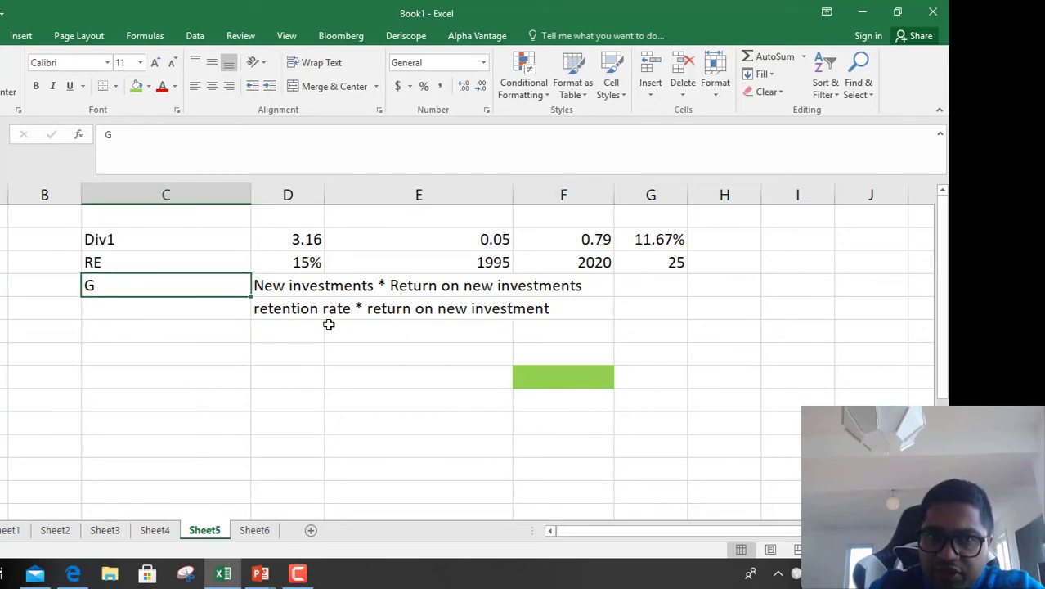
drag(282, 290, 529, 281)
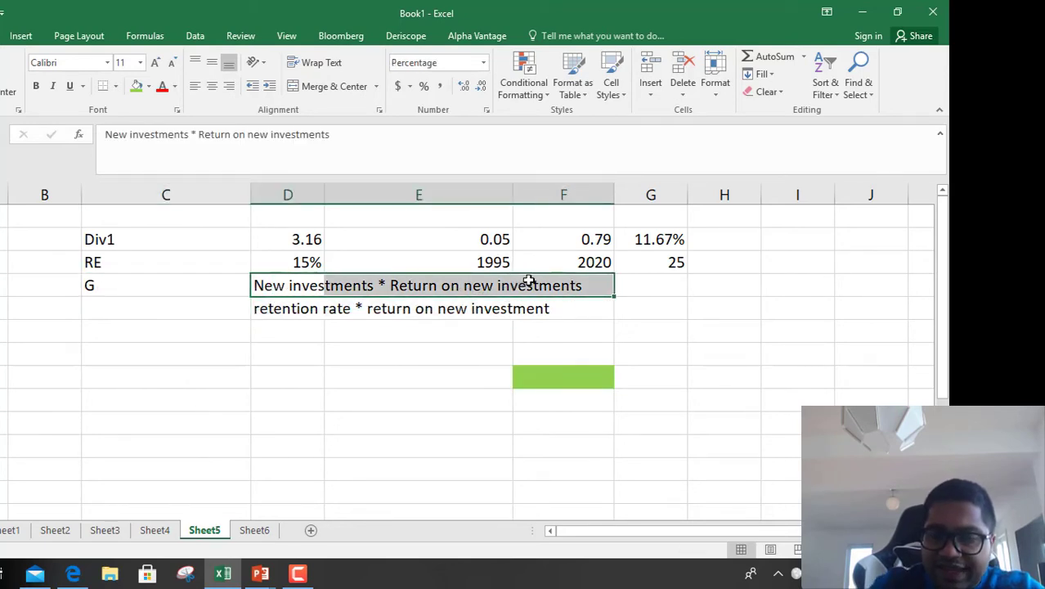
key(Delete)
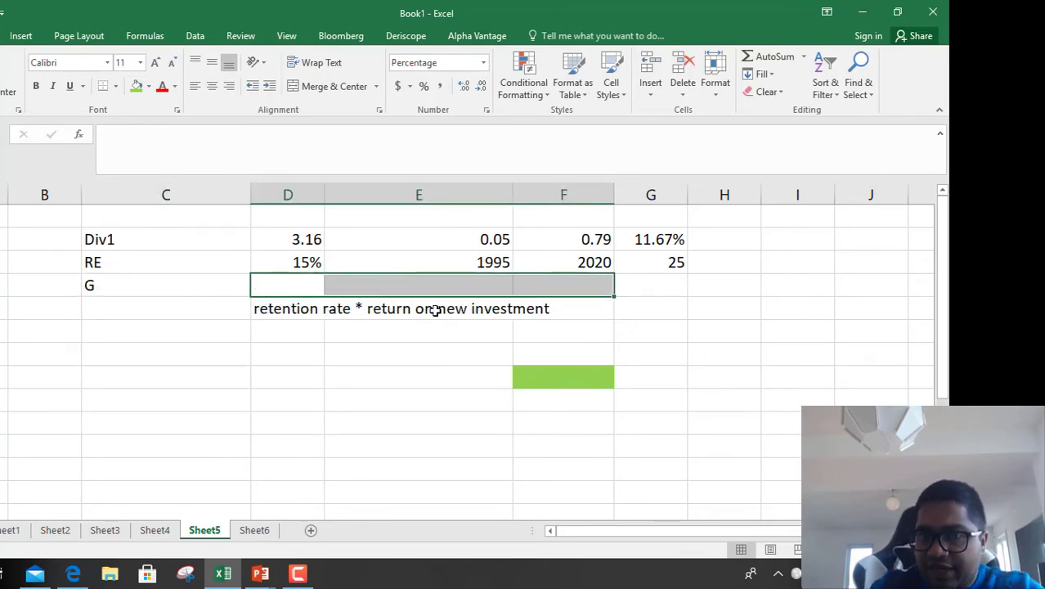
drag(326, 282, 168, 339)
Write "Retention rate * ROE" in D6, directly below the retention rate formula.
click(281, 340)
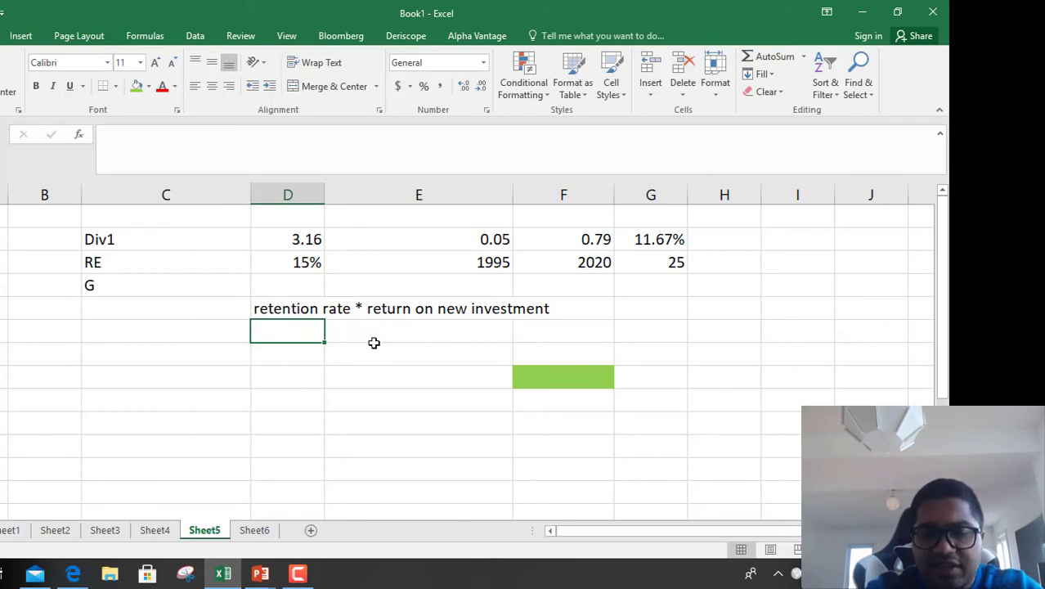
text(Reten)
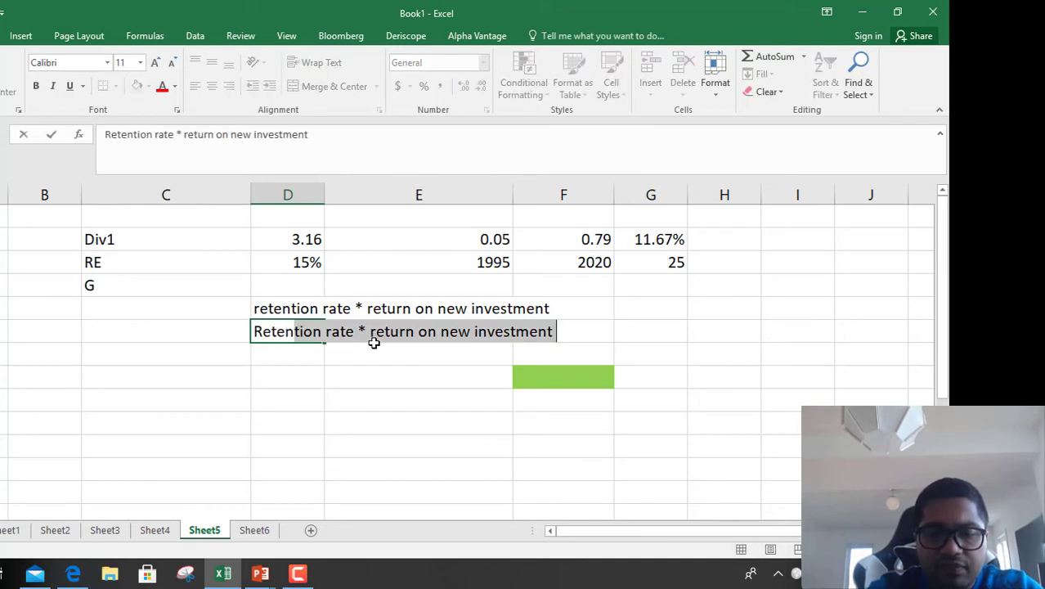
text(tion rate )
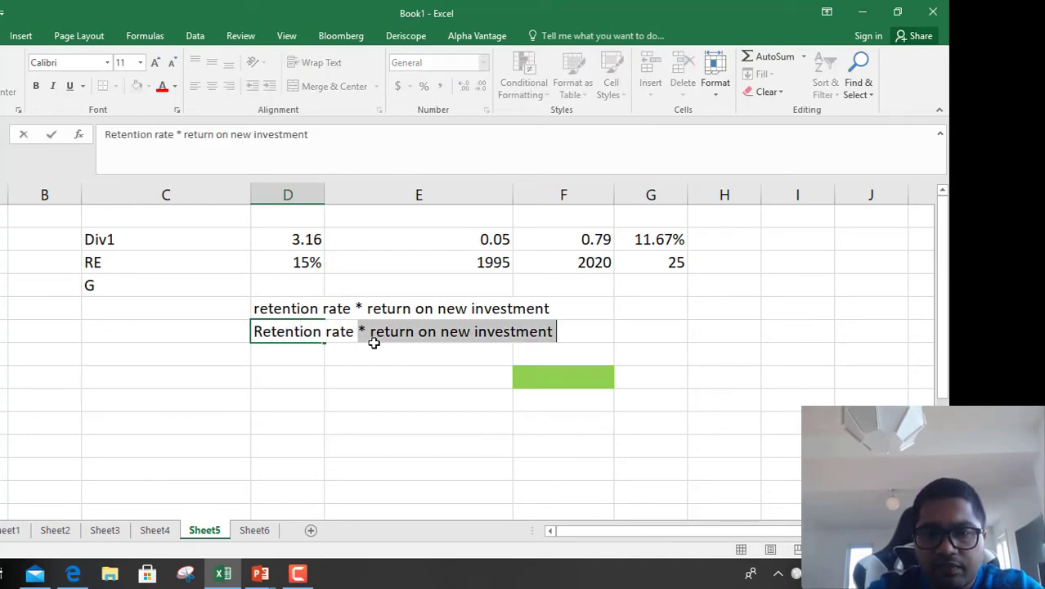
text(* )
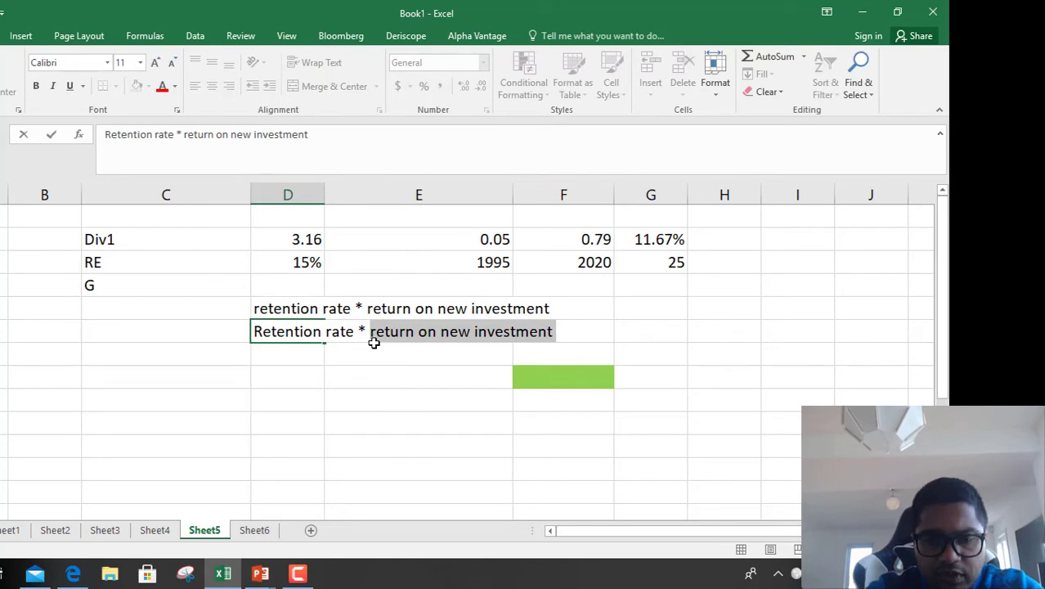
text(ROE)
key(Return)
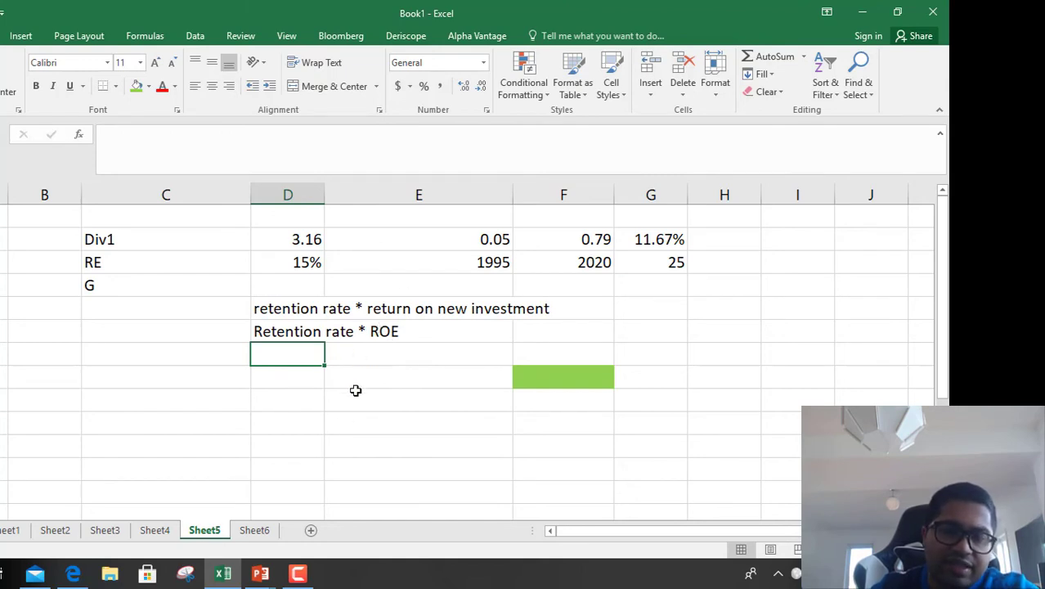
Enter the label G in C5 beside the retention rate formula and switch back to the PowerPoint slide show.
click(161, 335)
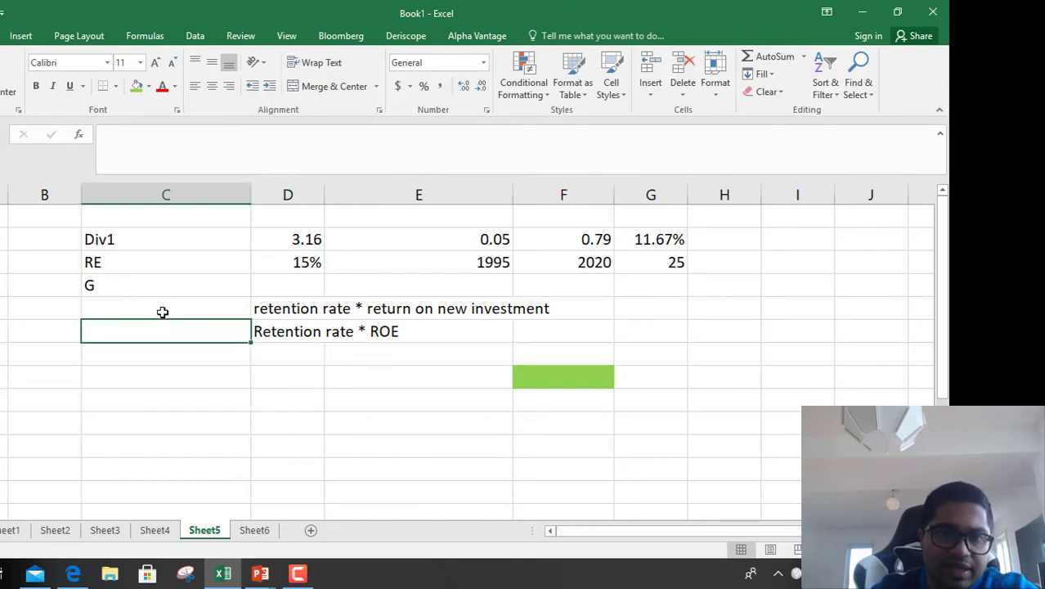
click(163, 312)
text(G)
key(Return)
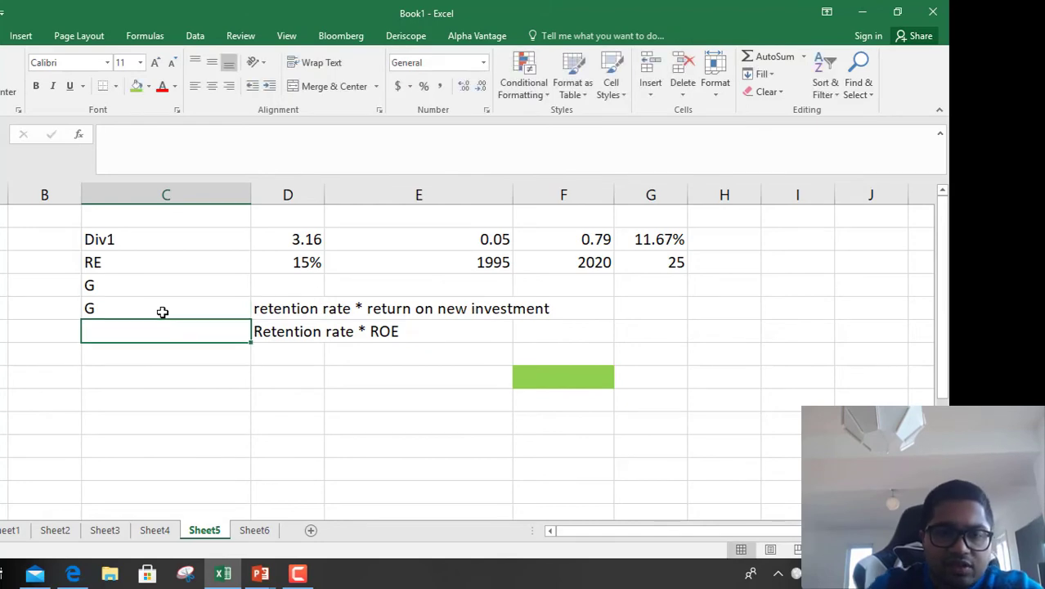
key(Return)
key(alt+Tab)
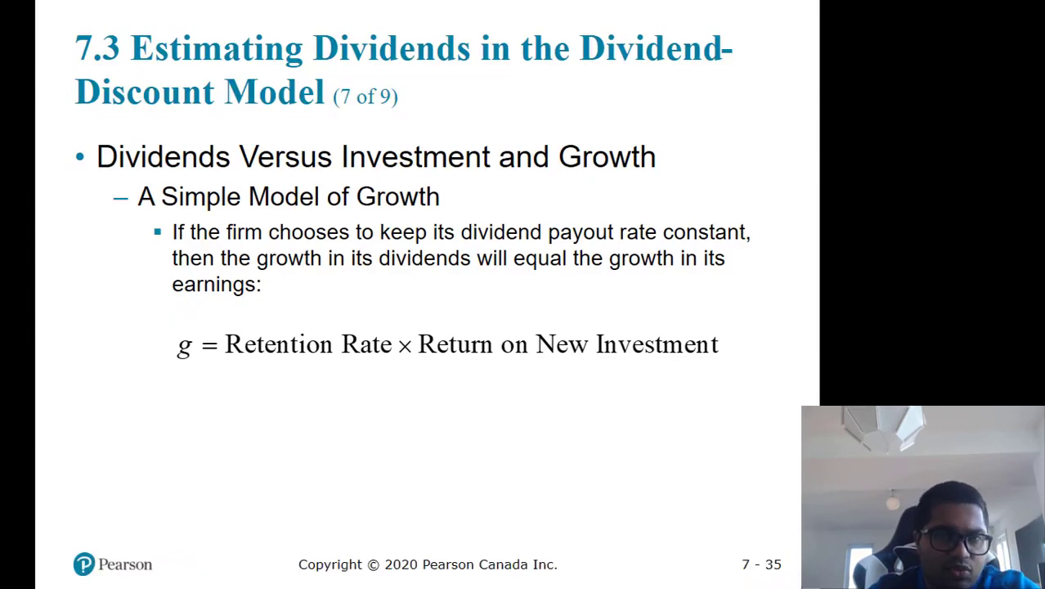
Switch to the browser, open the Toronto-Dominion Bank financials on Yahoo Finance and examine the annual income statement.
key(alt+Tab)
key(Tab)
scroll(246, 327, down, 2)
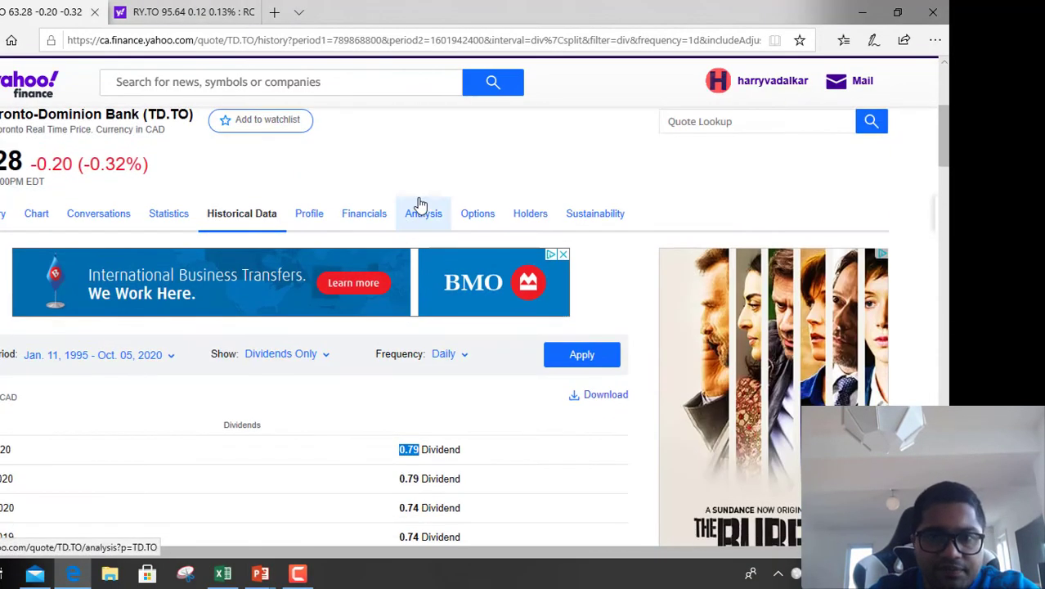
click(364, 214)
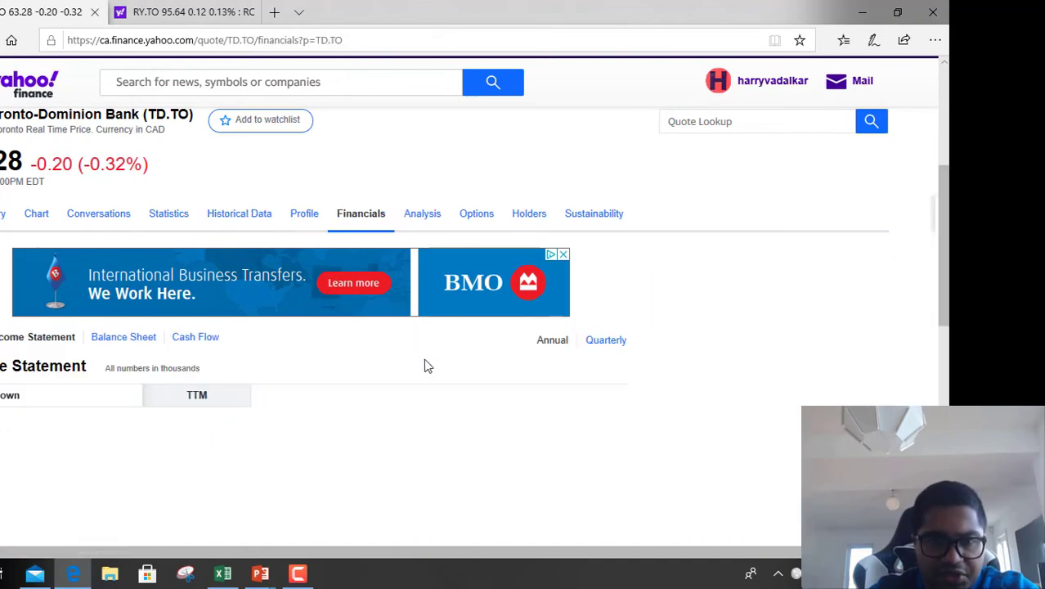
scroll(369, 367, down, 4)
scroll(334, 342, up, 2)
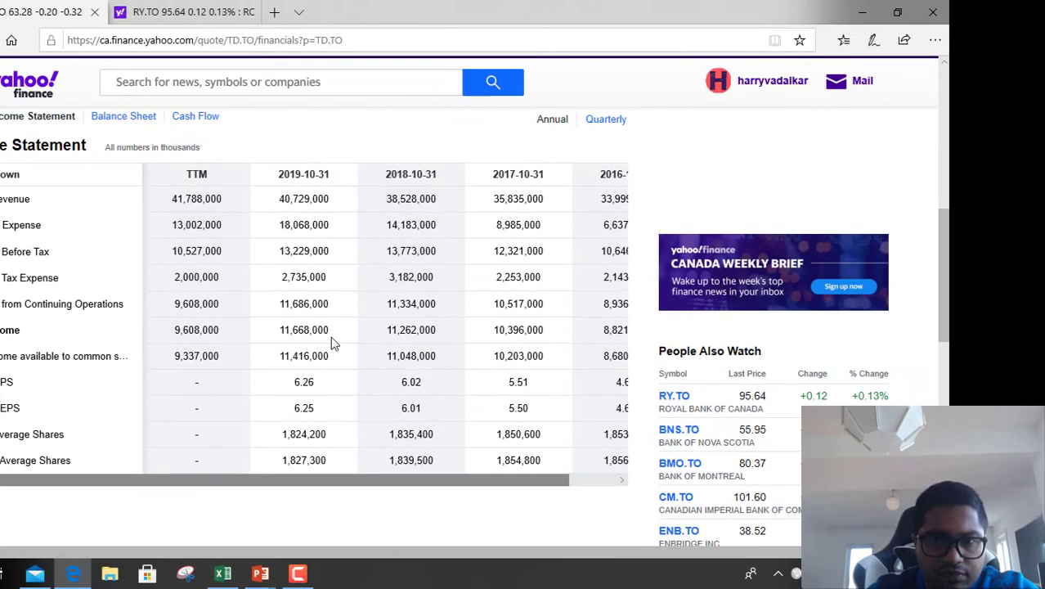
scroll(206, 344, down, 3)
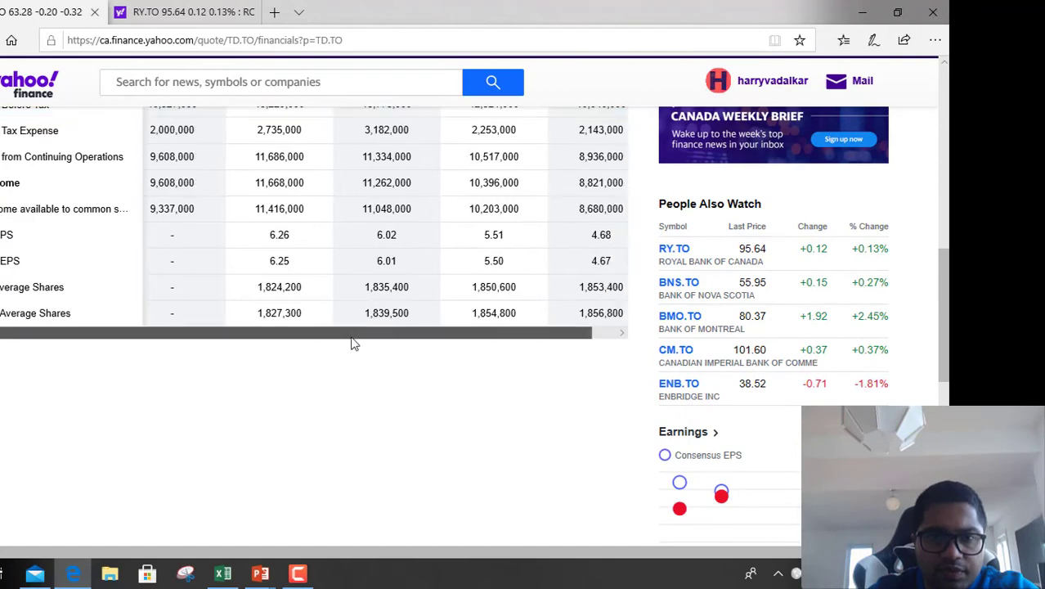
scroll(353, 344, left, 1)
scroll(207, 296, up, 2)
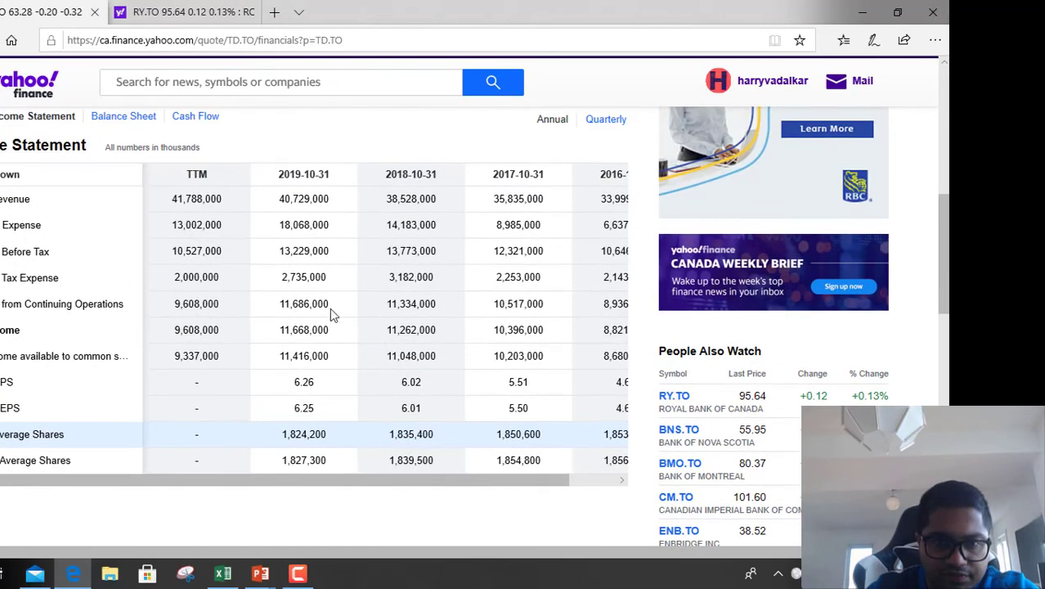
scroll(136, 283, up, 2)
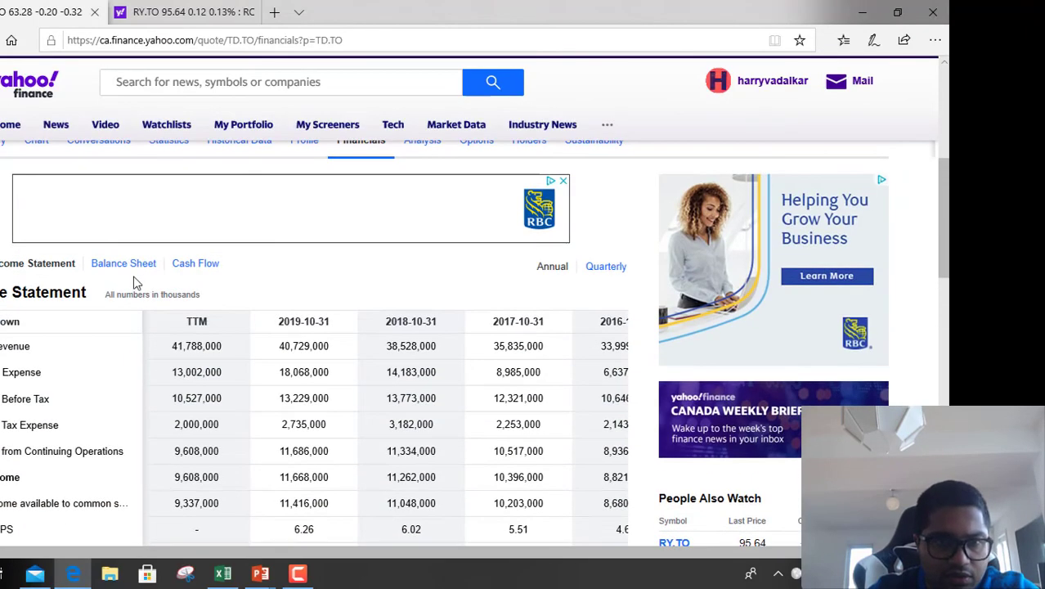
scroll(127, 319, down, 2)
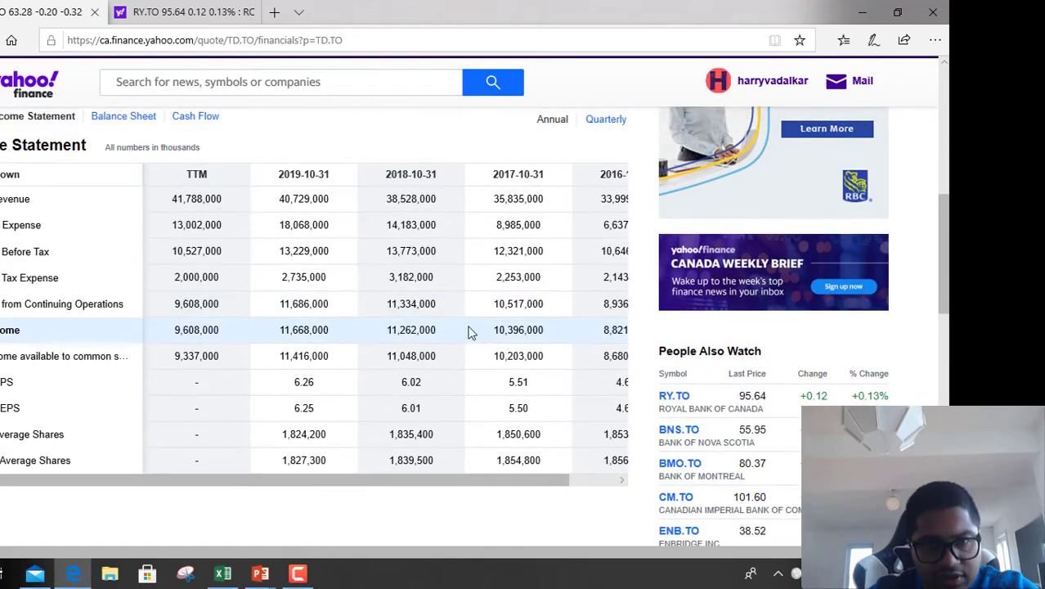
Compare the growth formula slide with the bank's income statement, examining the EPS rows for payout information.
key(alt+Tab)
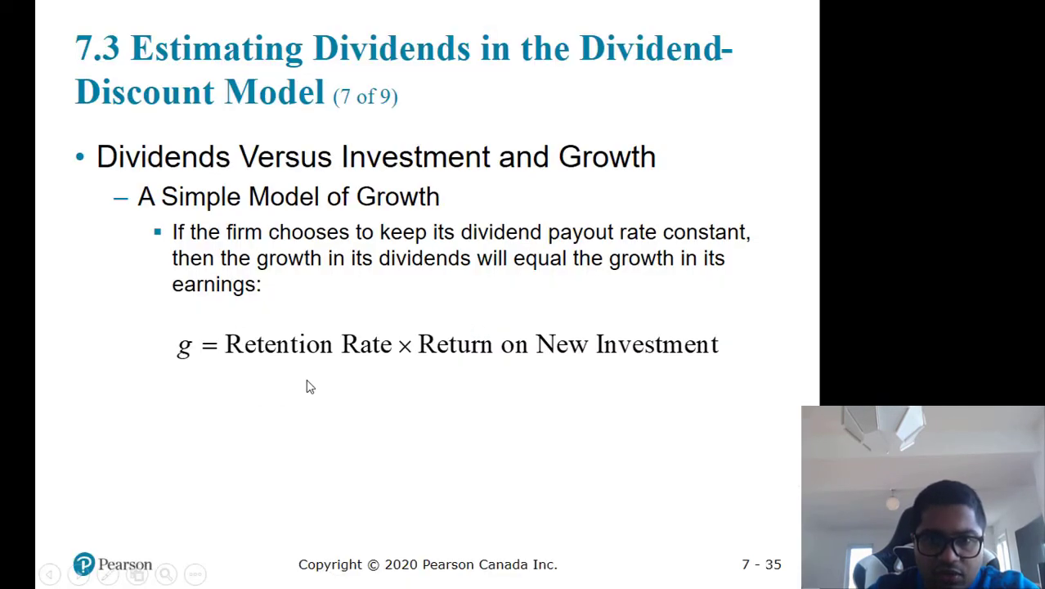
key(alt+Tab)
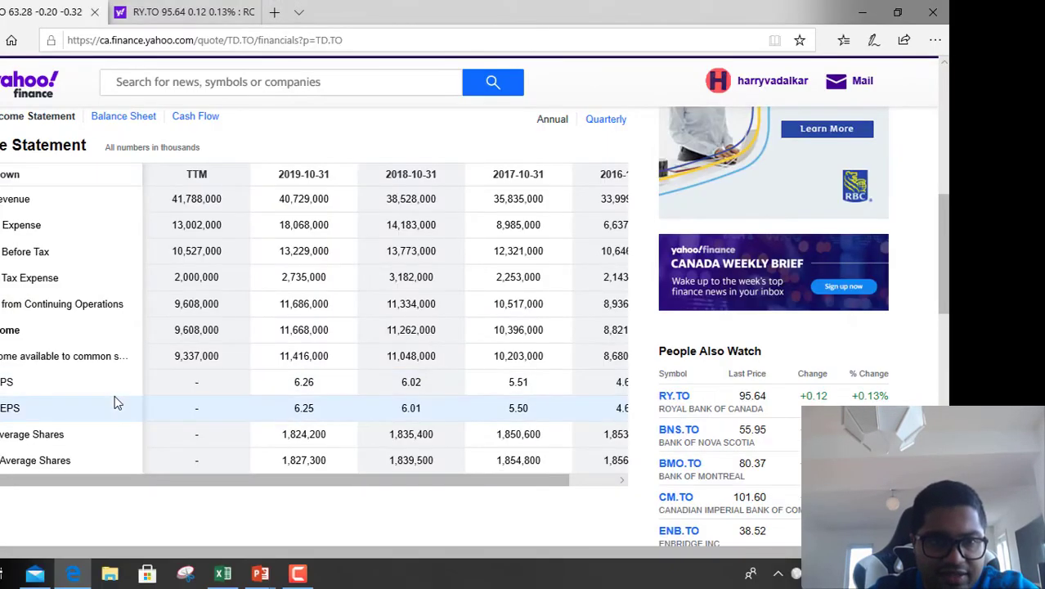
scroll(114, 402, down, 2)
scroll(114, 403, up, 2)
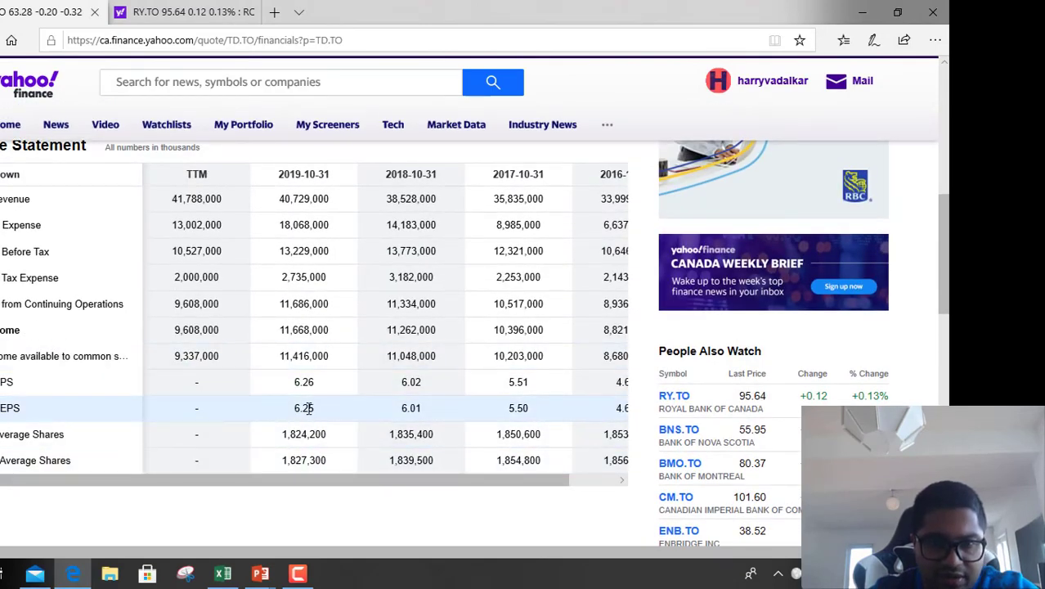
scroll(362, 442, up, 2)
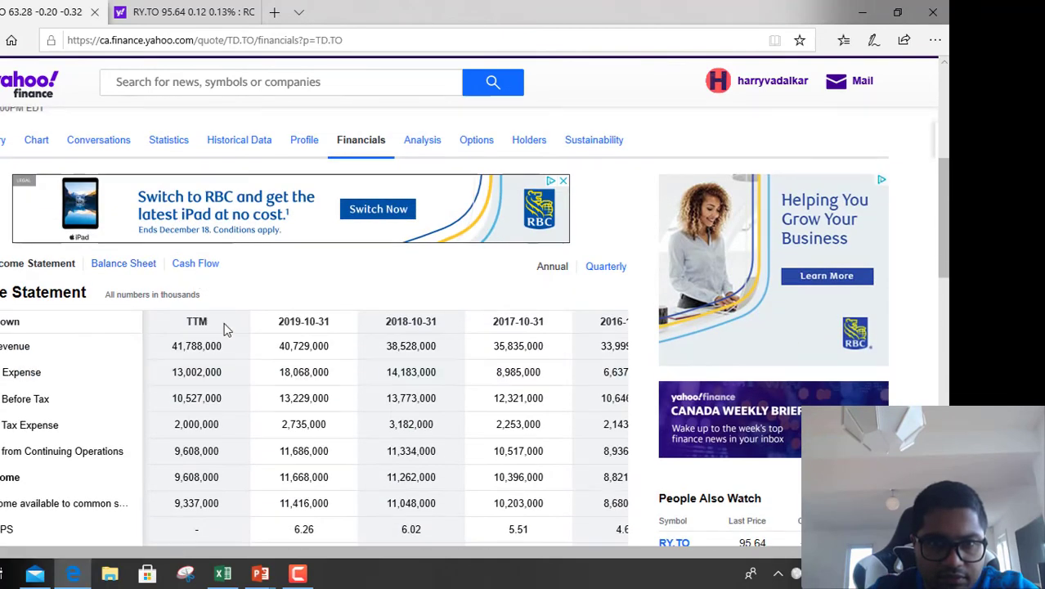
scroll(357, 282, down, 1)
scroll(485, 366, down, 1)
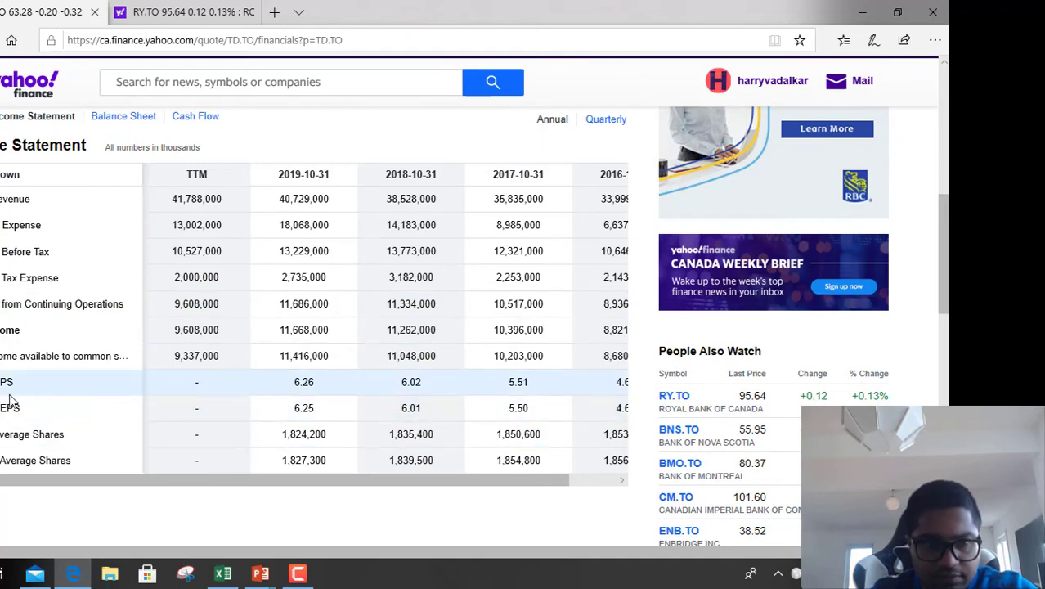
scroll(255, 413, up, 2)
scroll(255, 413, down, 2)
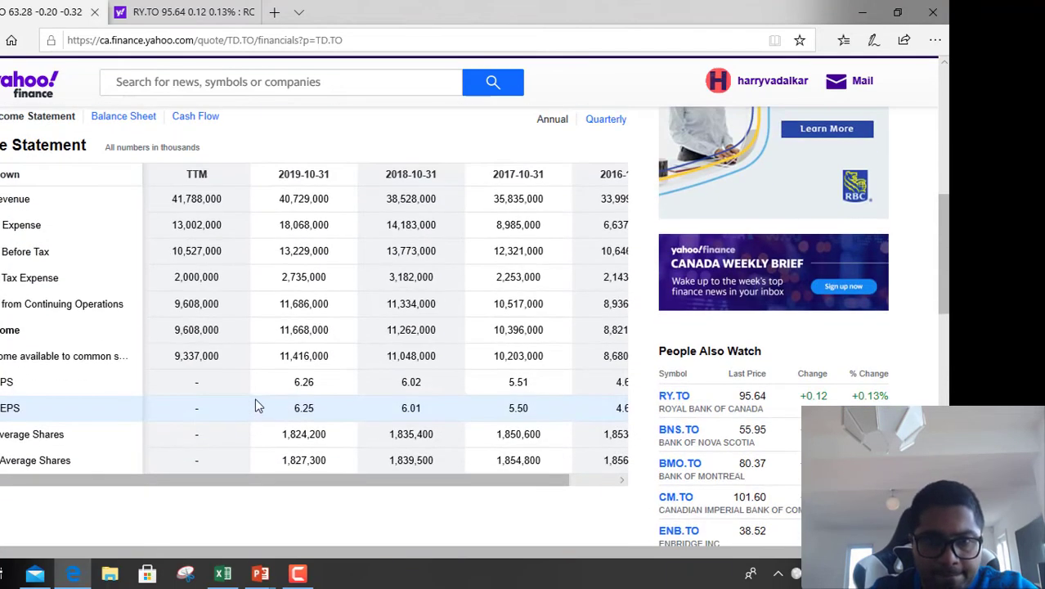
scroll(253, 405, up, 4)
scroll(254, 407, down, 2)
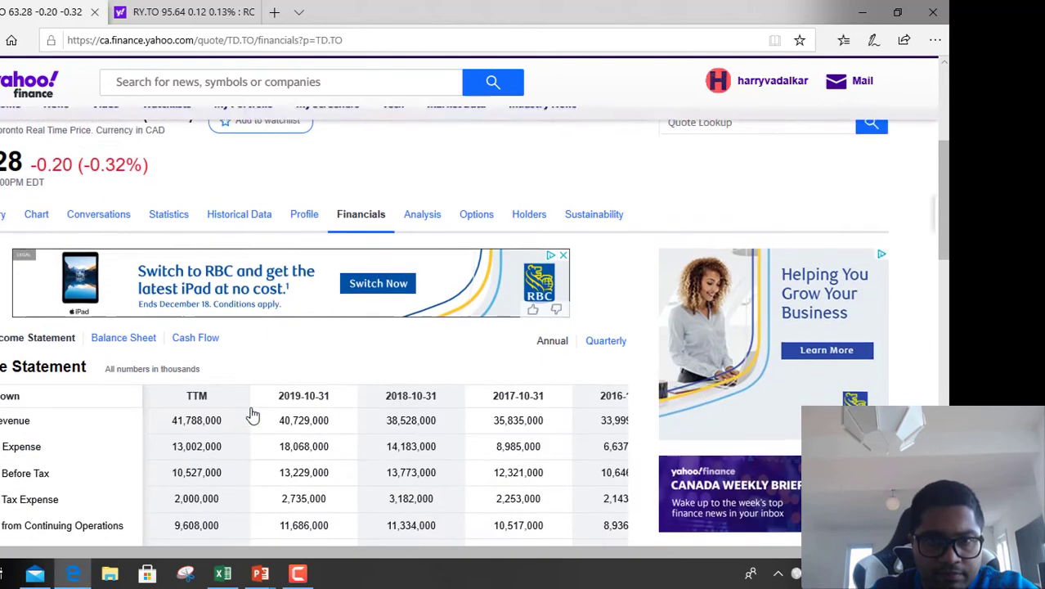
Open the Google home page in place of the bank's financials page.
click(198, 37)
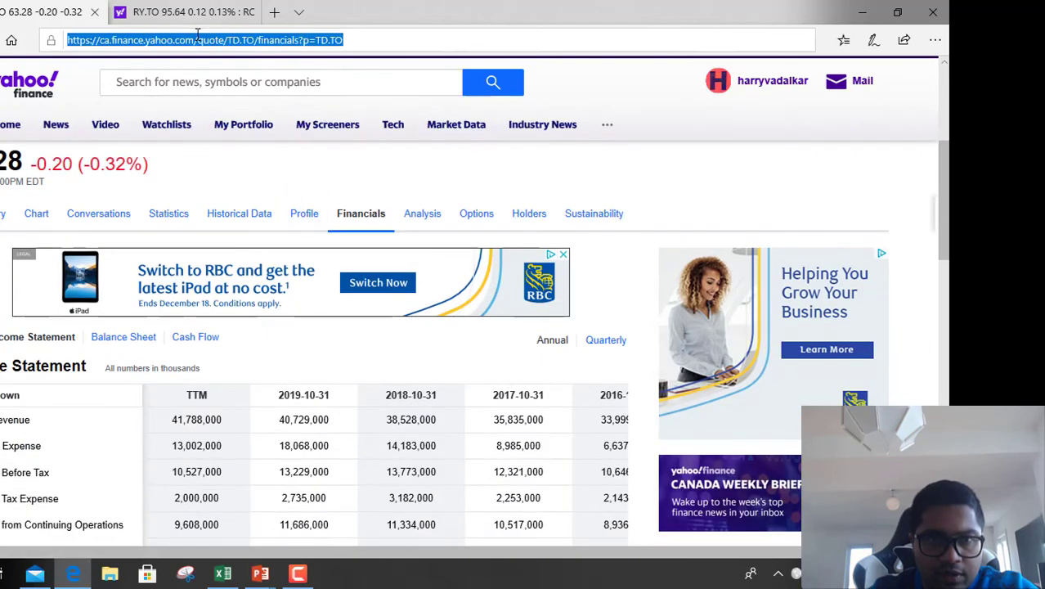
text(g)
key(Return)
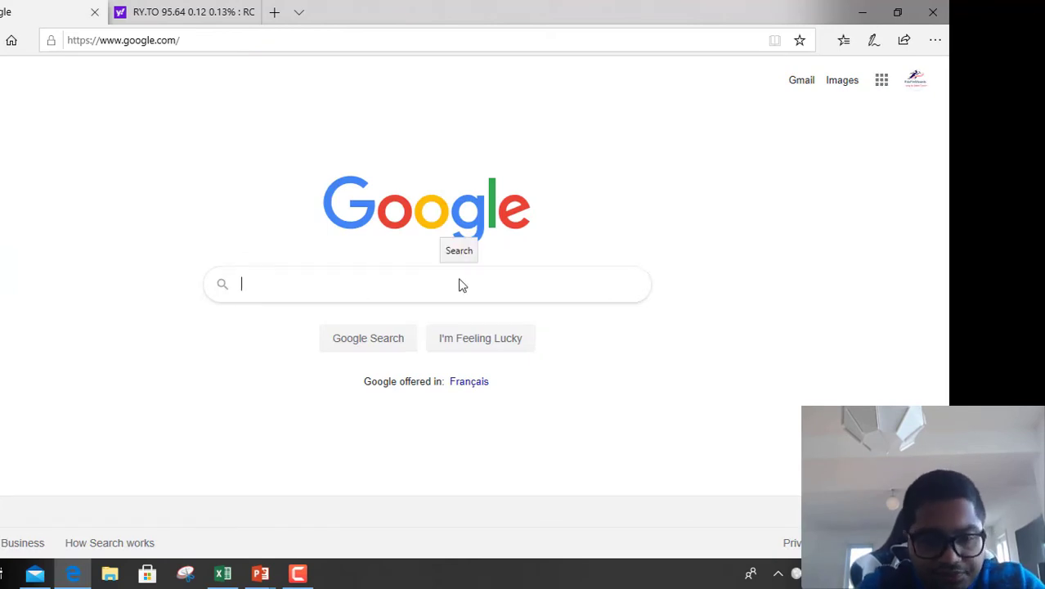
Search Google for "dividend payout ratio of TD bank" and highlight the payout ratio based on trailing 12 months of earnings.
text(Div)
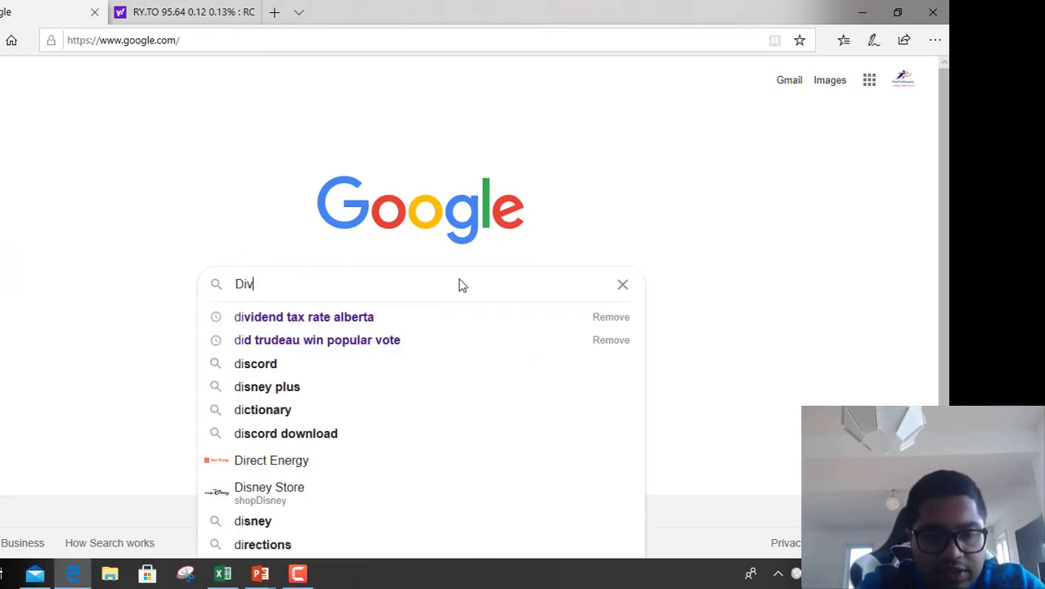
text(idend )
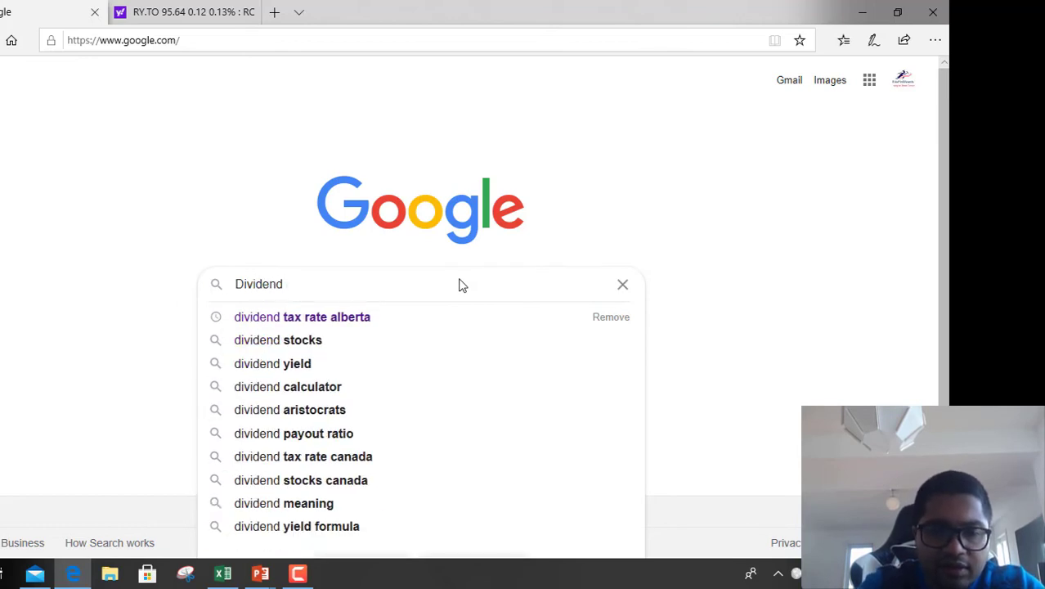
text(payour)
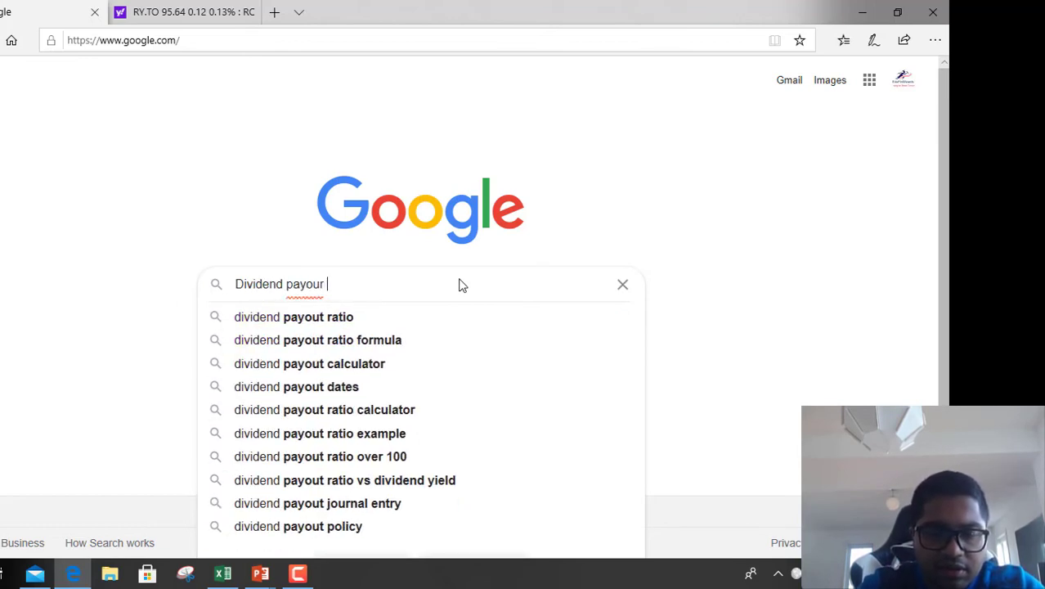
key(Down)
text(of)
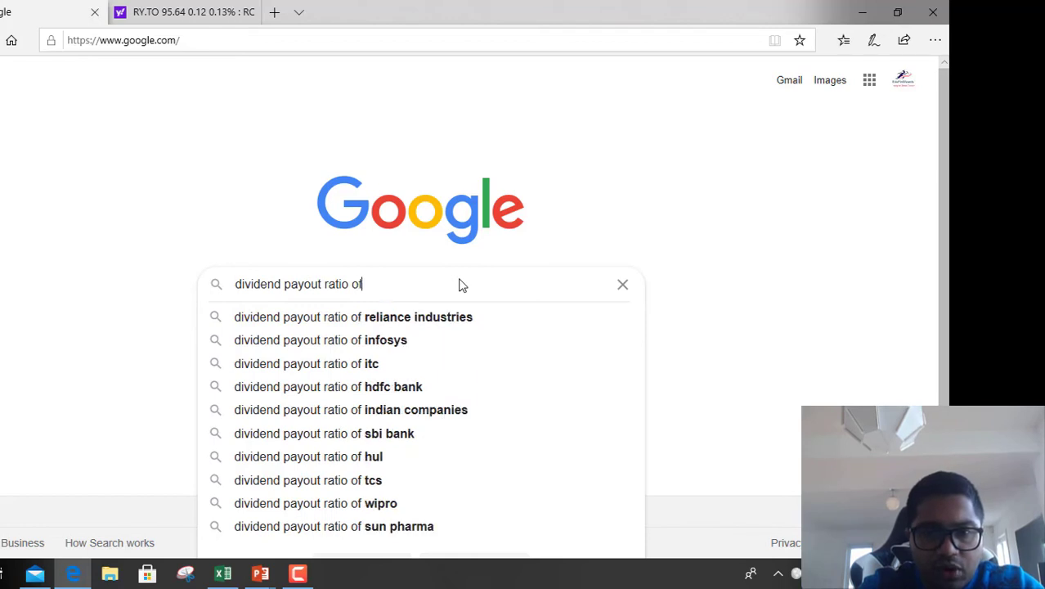
text( TD )
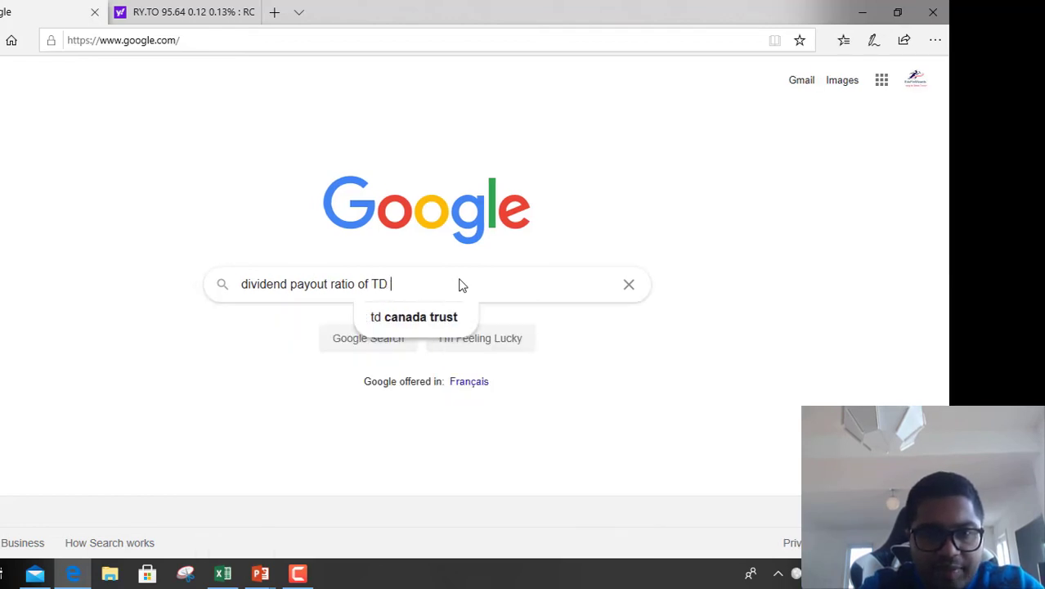
text(bank)
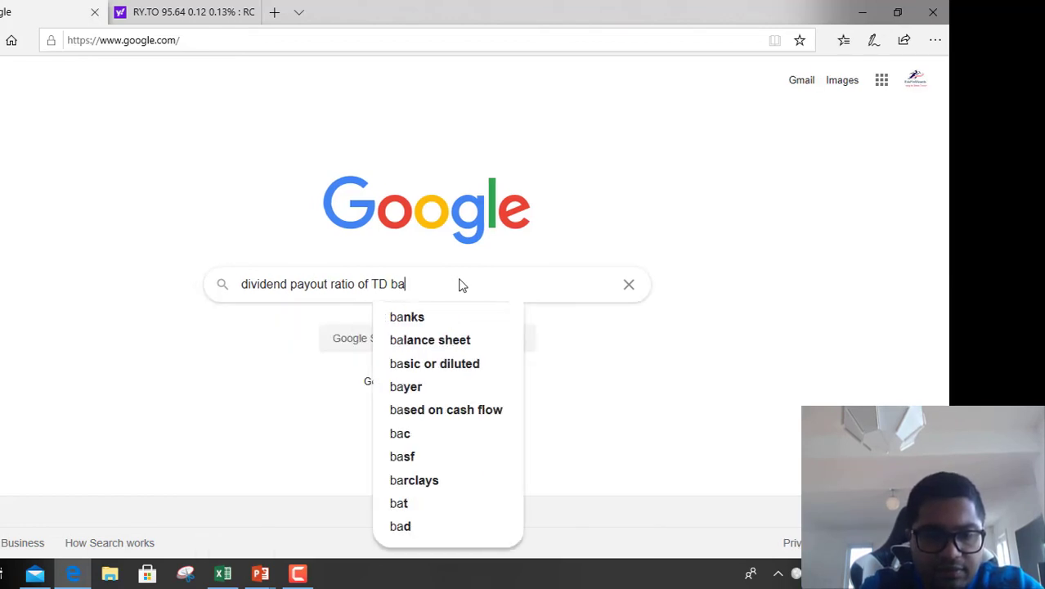
key(Return)
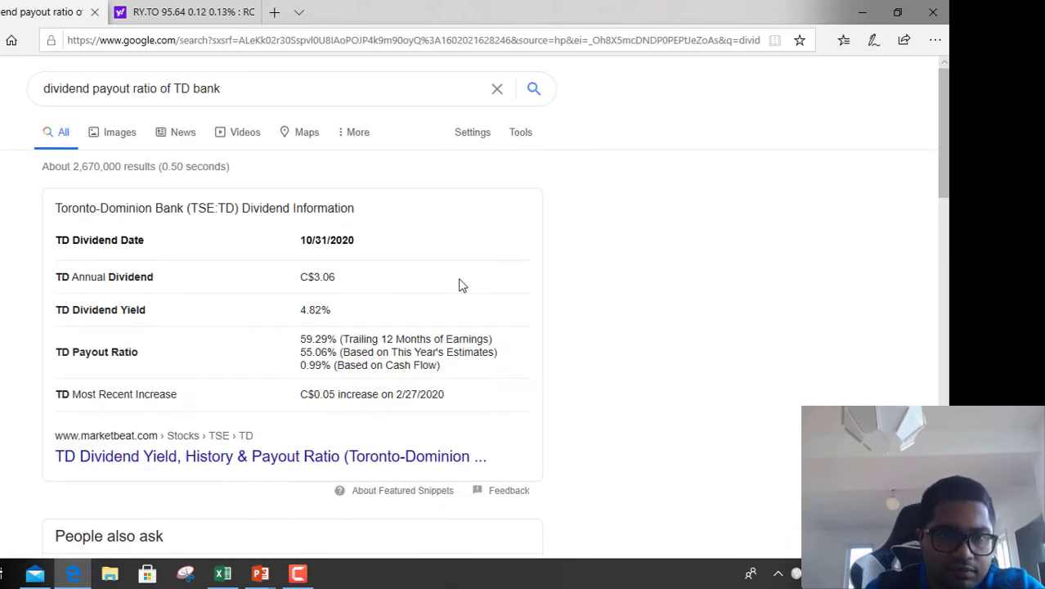
scroll(237, 354, down, 1)
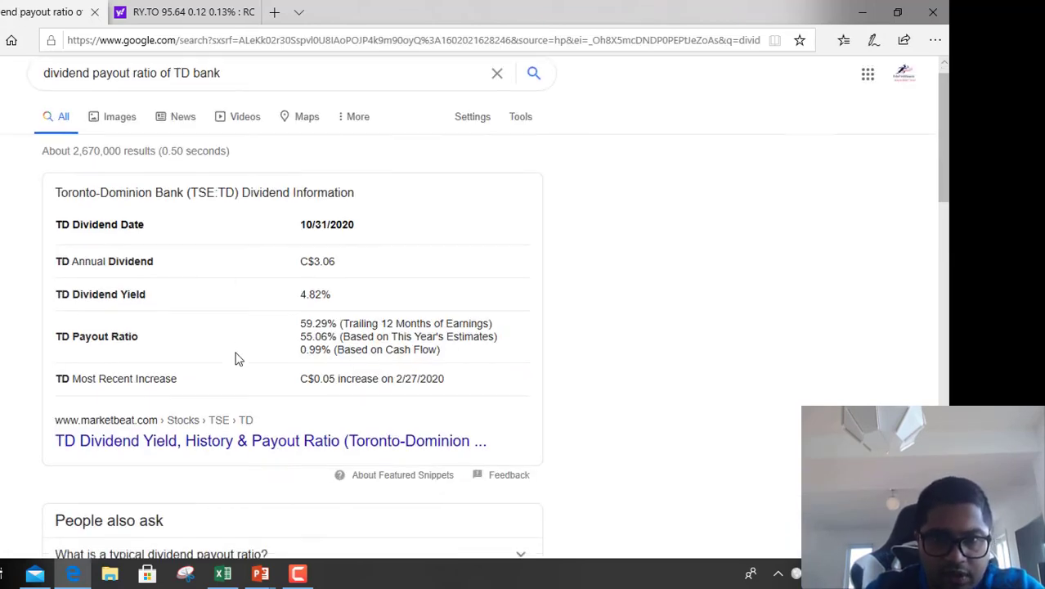
drag(302, 262, 329, 267)
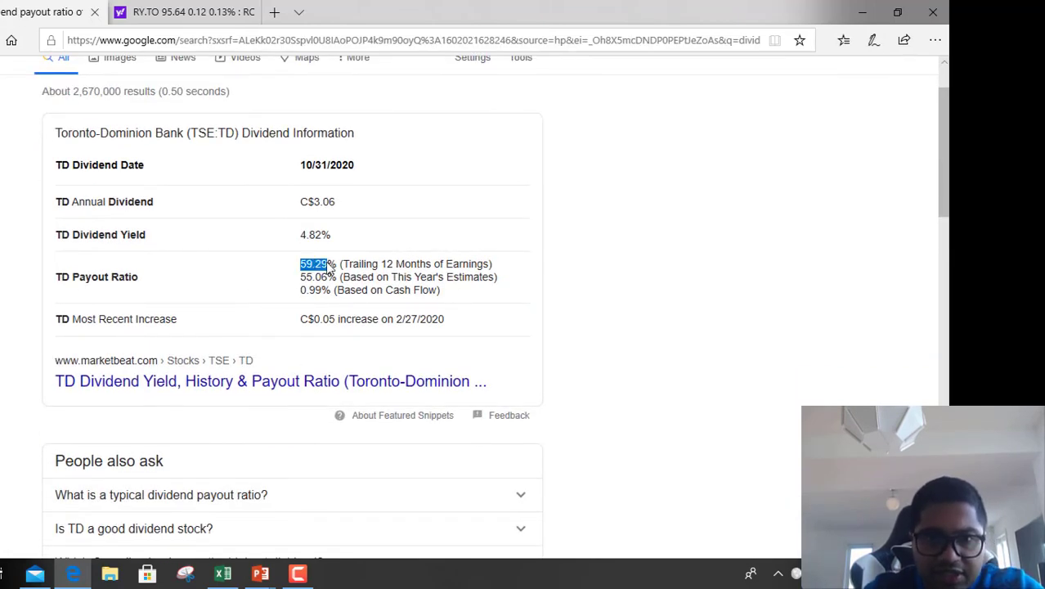
Switch to the Excel workbook and enter 1 in D8 and the payout ratio 59% in E8.
key(alt+Tab)
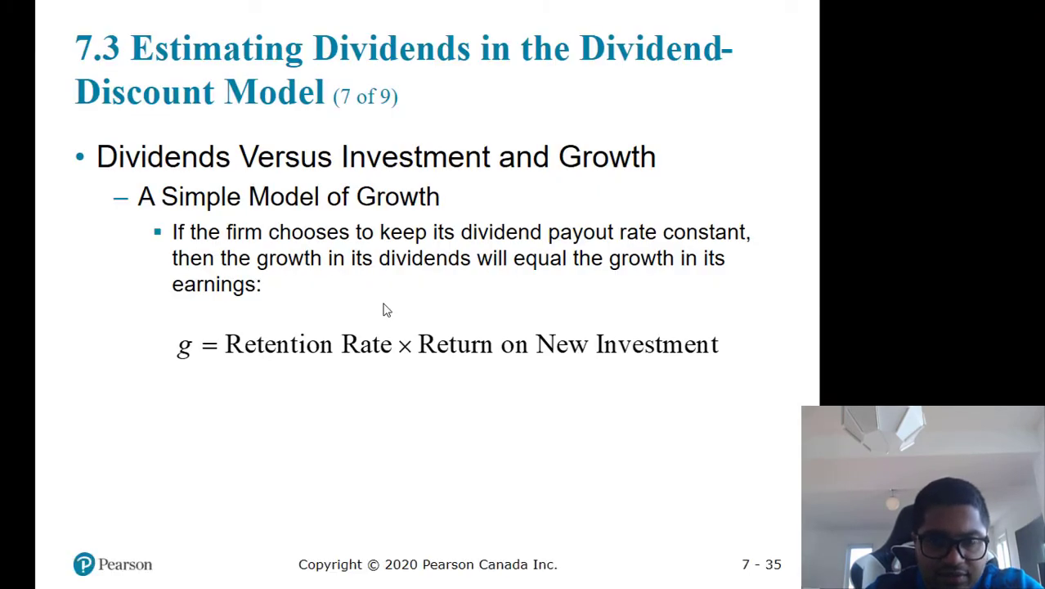
key(alt+Tab)
key(alt+Tab)
click(294, 377)
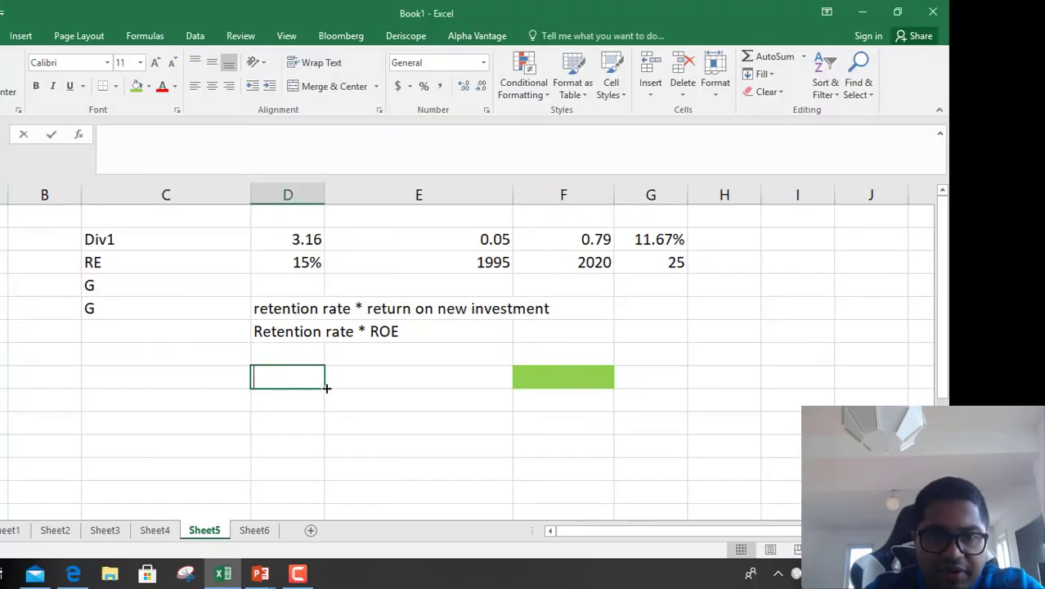
text(1)
click(389, 381)
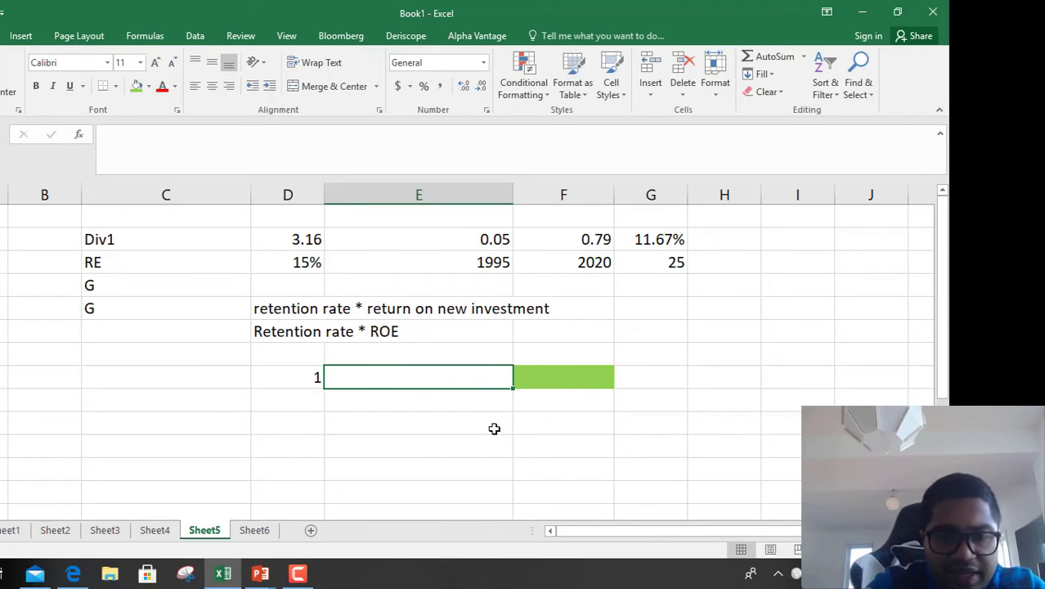
text(59%)
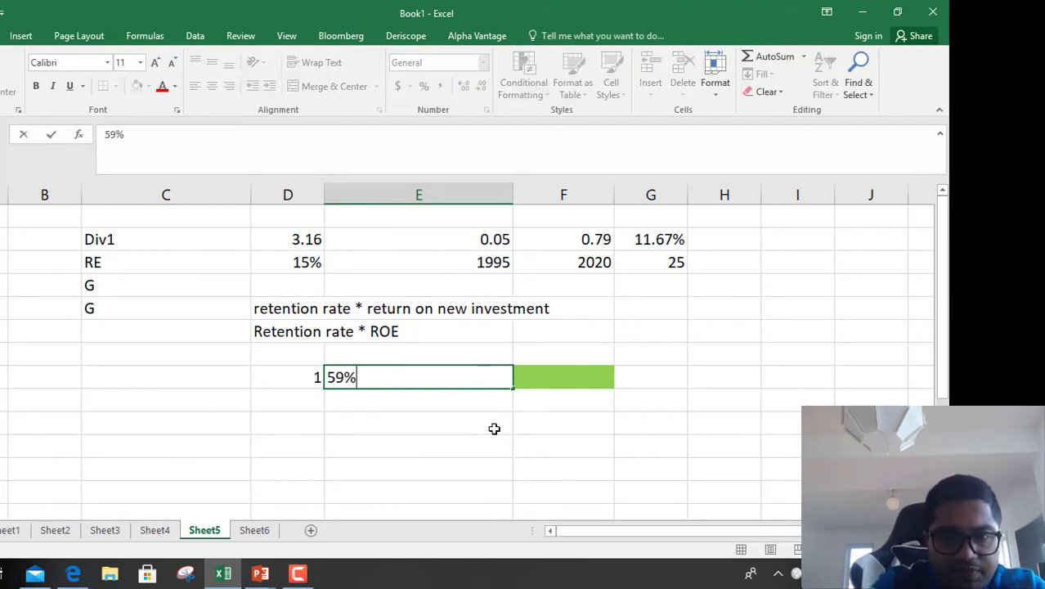
key(Return)
Calculate the retention rate in D10 with the formula =D8-E8.
key(Left)
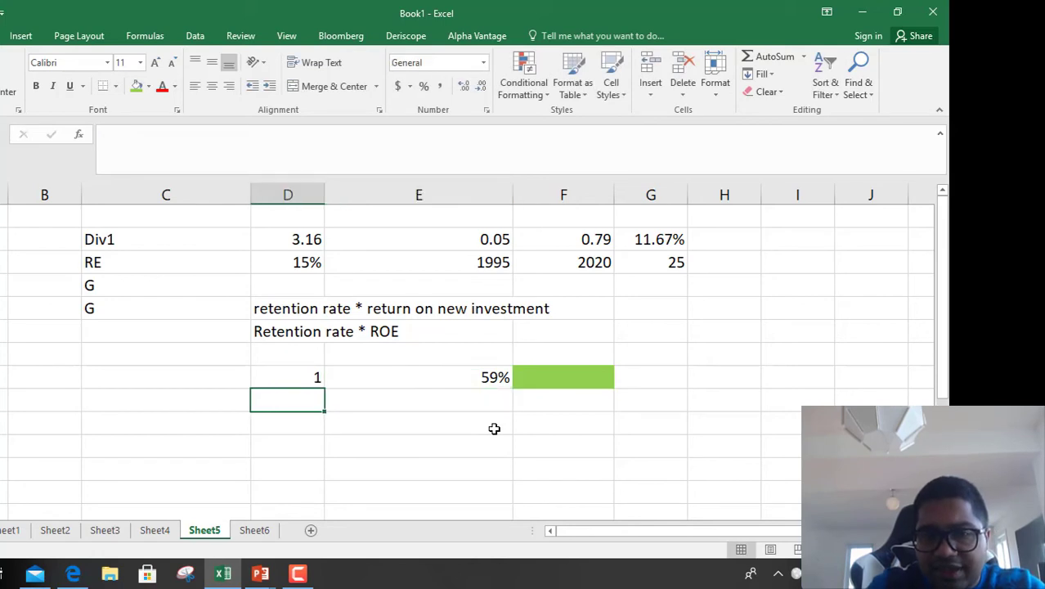
key(Down)
text(=)
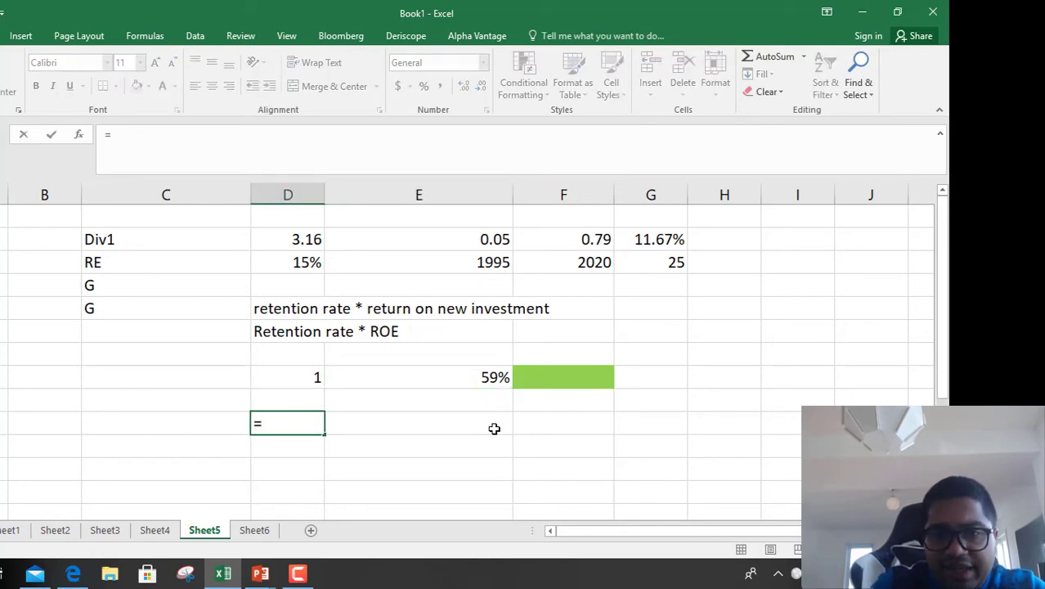
key(Up)
key(Up)
text(-)
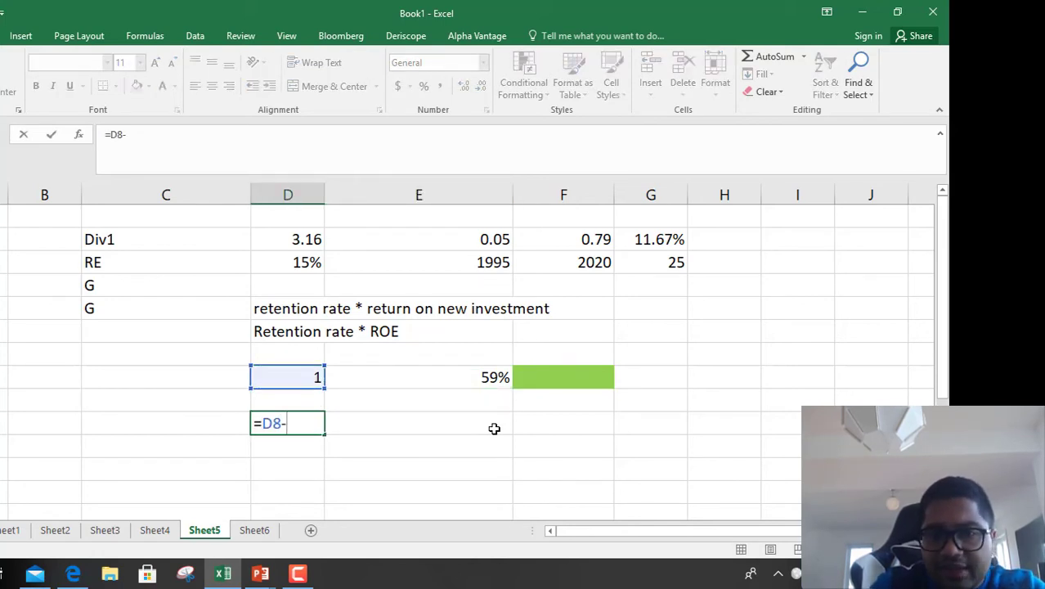
key(Up)
key(Up)
key(Right)
key(Return)
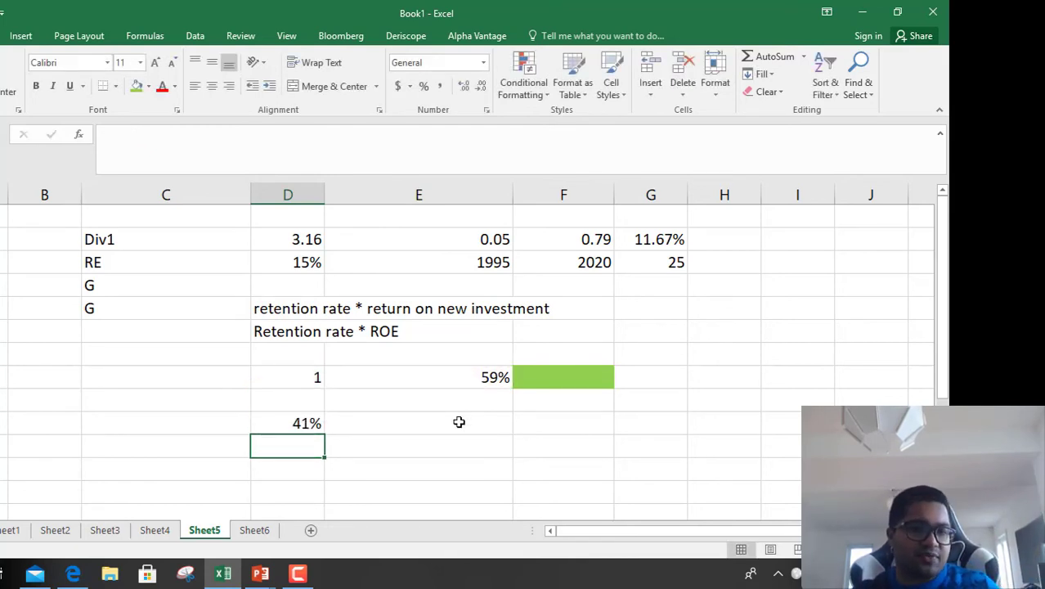
Label D9 "Retention rate" above the calculated value and autofit column D to its contents.
click(309, 398)
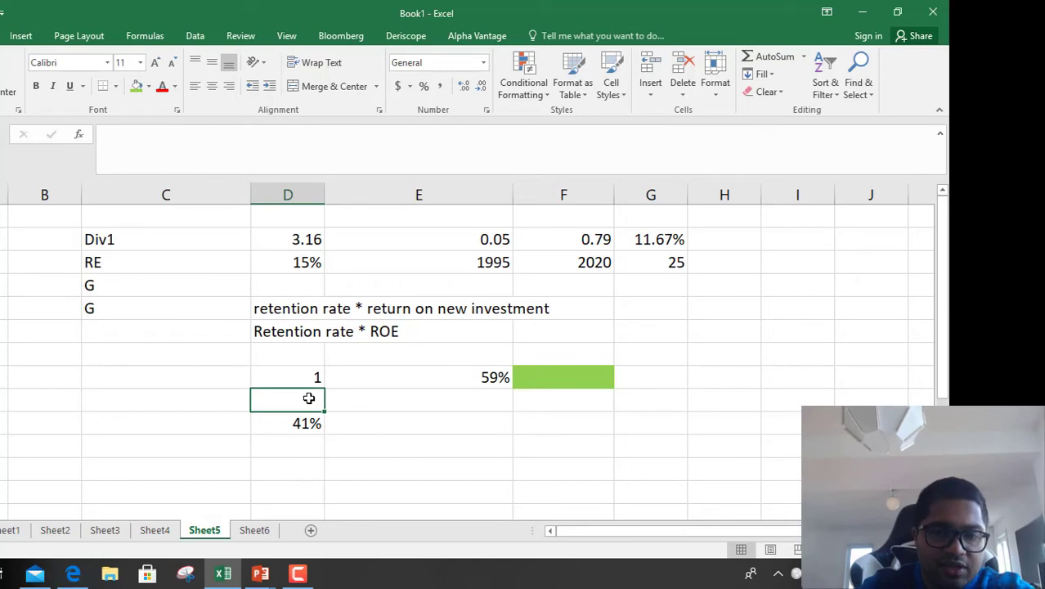
text(Retenti)
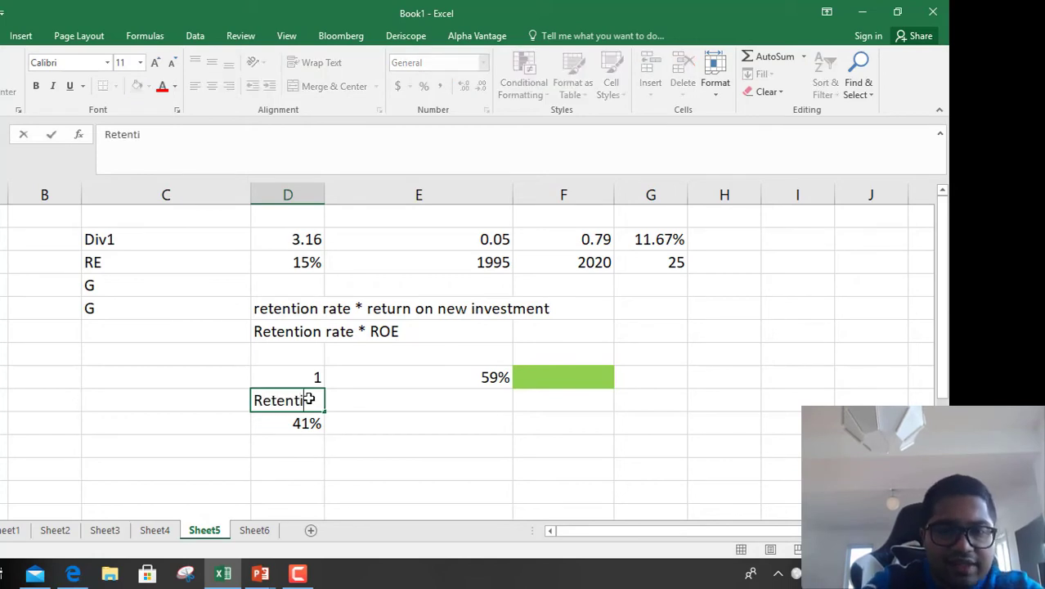
text(on rate)
key(Return)
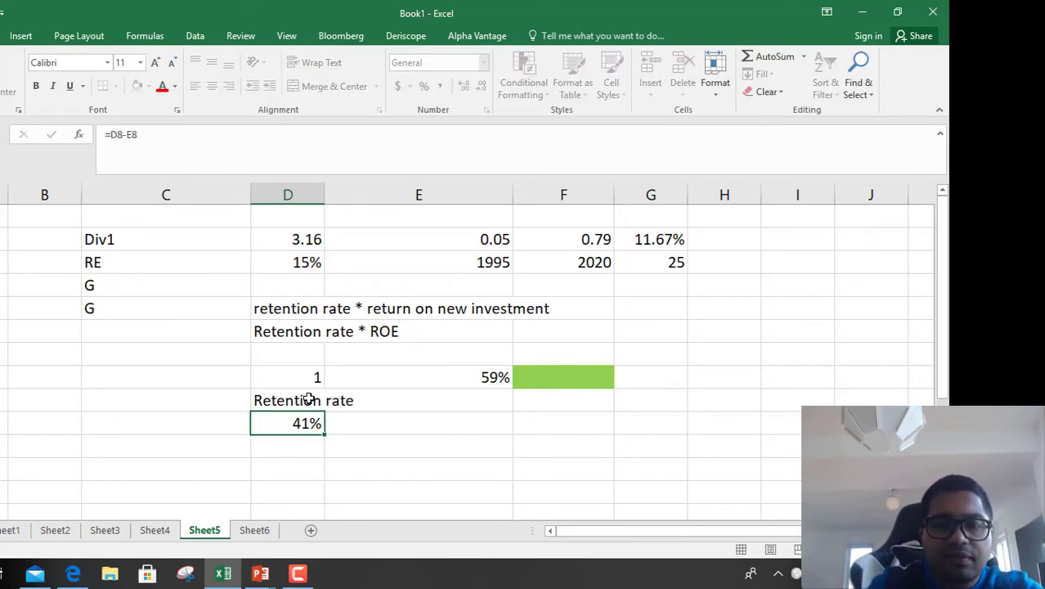
double_click(322, 198)
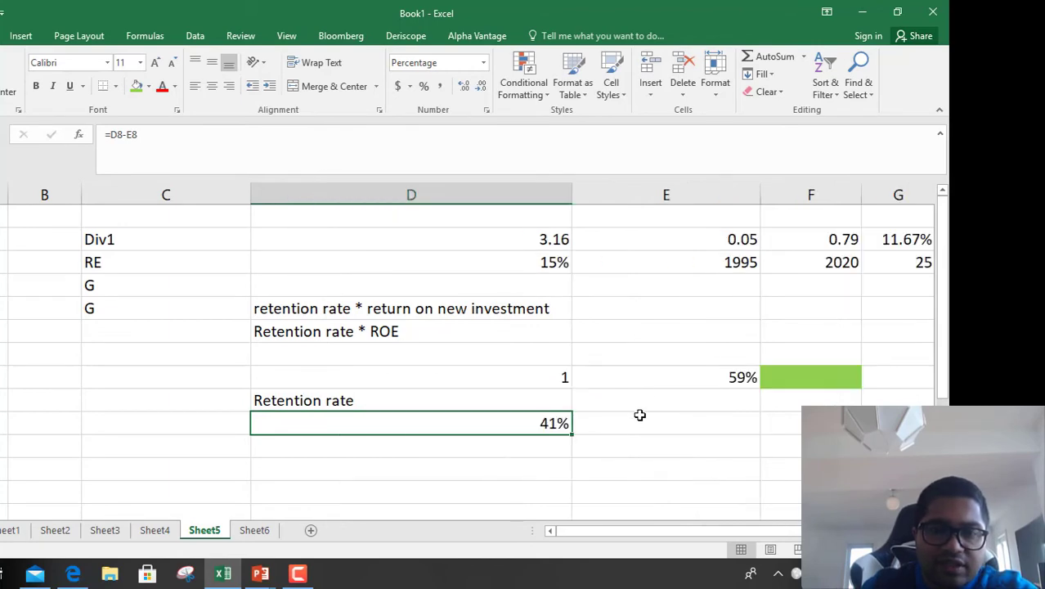
Switch to the browser and search Google for "ROW ratio of TD bank".
click(660, 399)
key(alt+Tab)
key(alt+Tab)
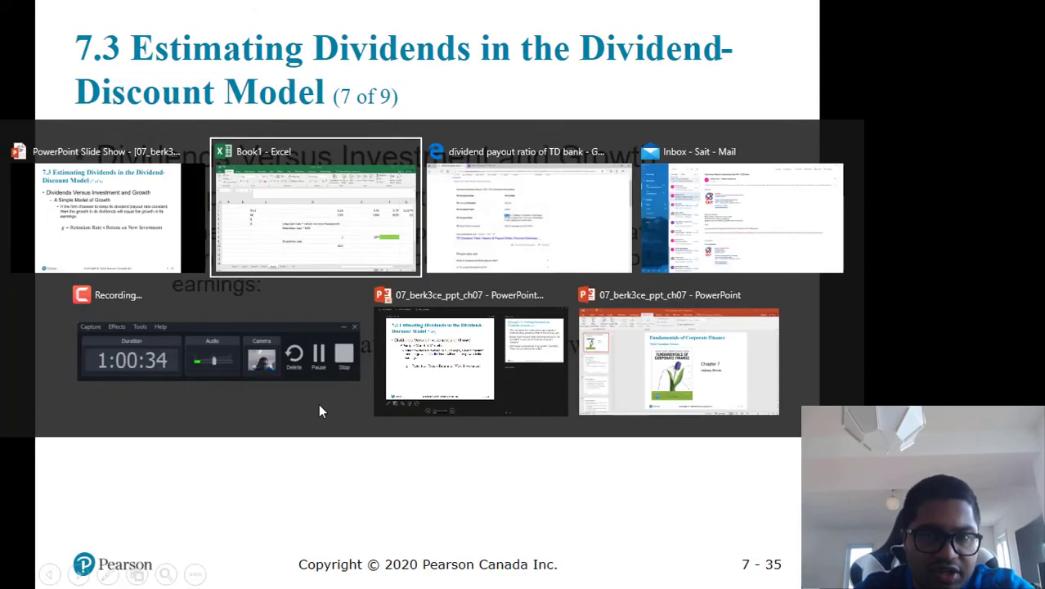
scroll(238, 294, up, 1)
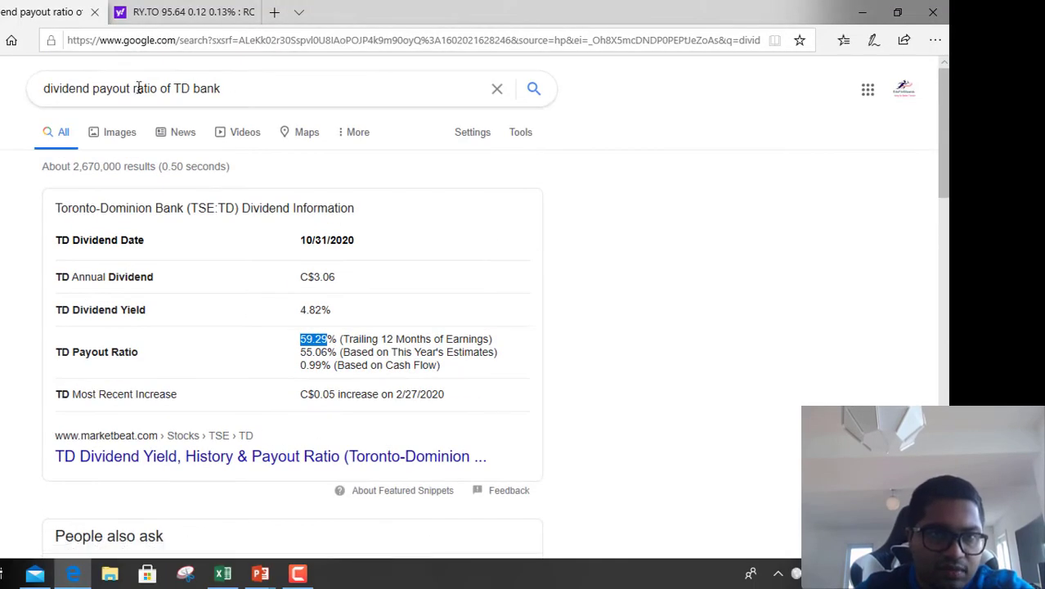
drag(129, 88, 43, 89)
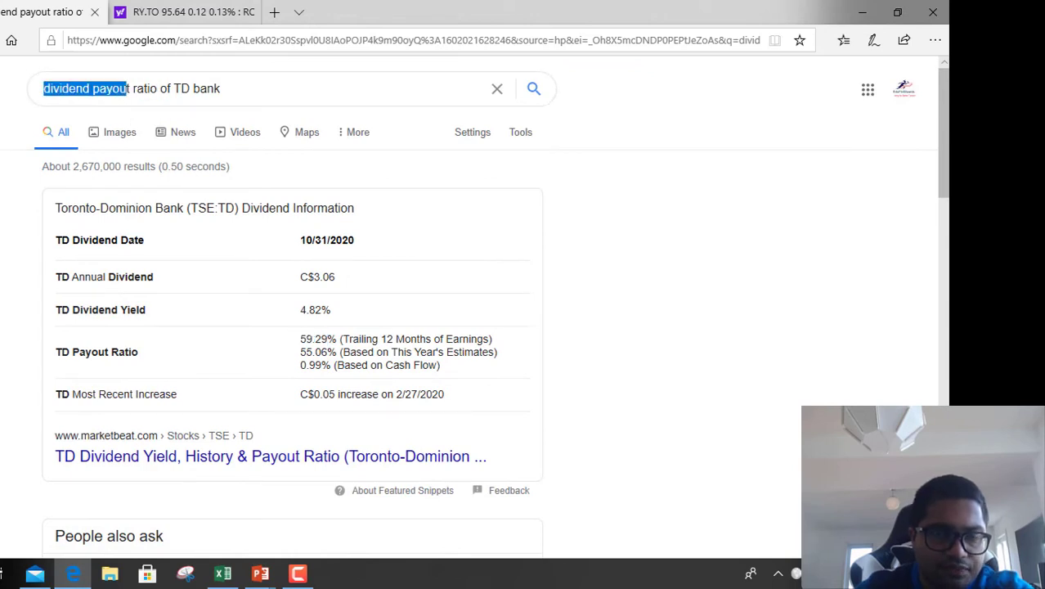
key(Delete)
key(Delete)
text(ROW)
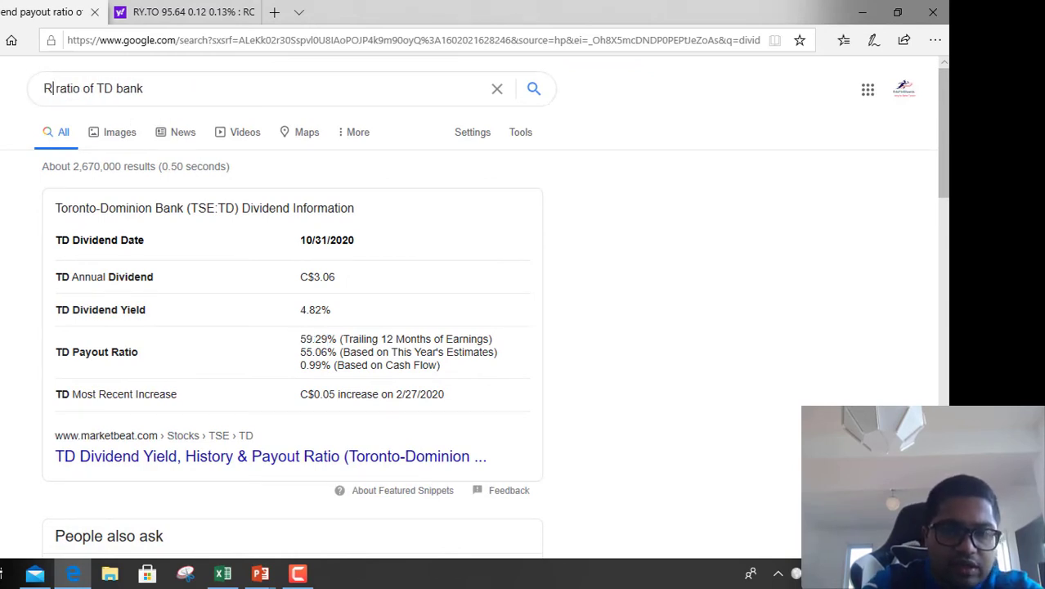
key(Return)
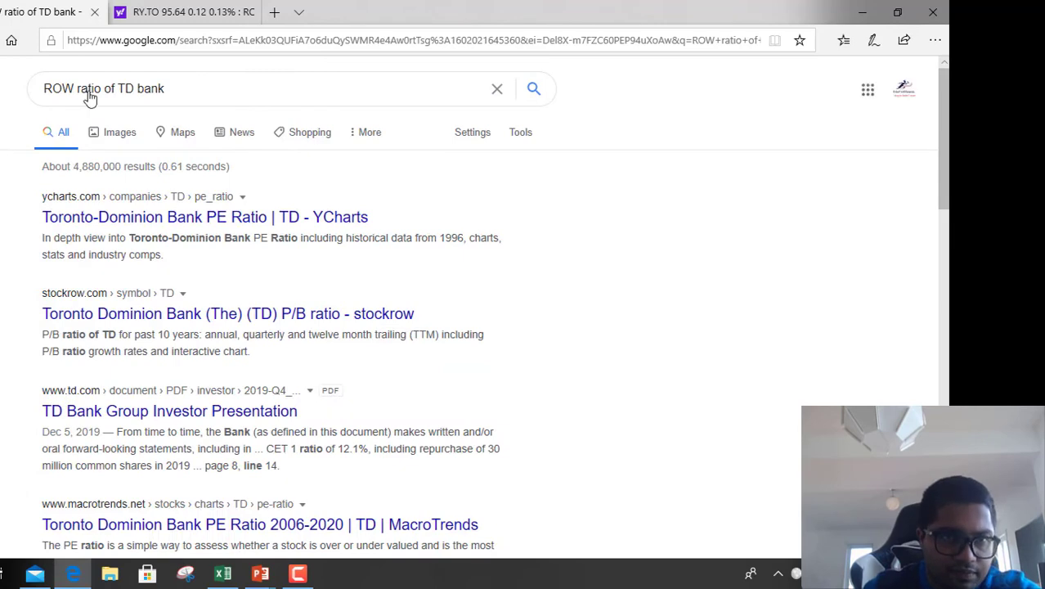
Correct the search to "ROe ratio of TD bank" and highlight the bank's highest ROE percentage from the past 13 years.
click(77, 87)
key(BackSpace)
text(e)
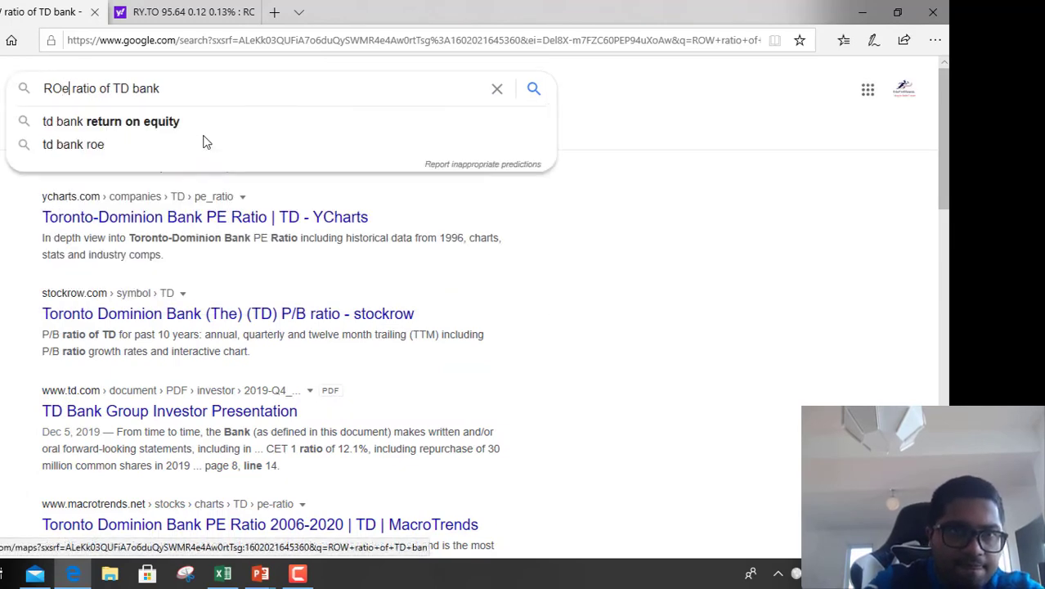
key(Return)
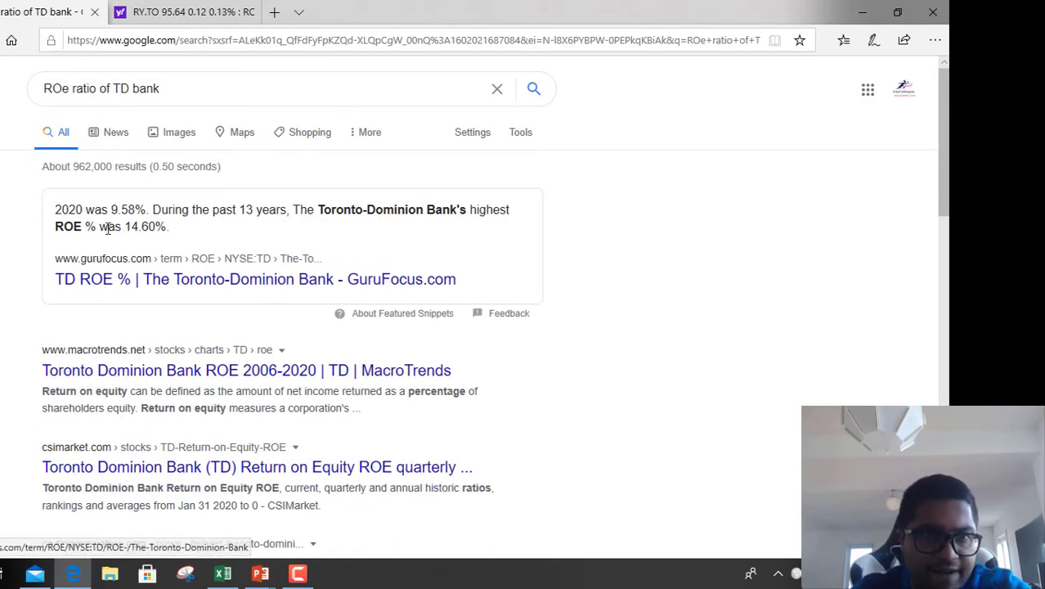
drag(131, 227, 175, 230)
Switch back to the Excel workbook, label D11 "ROE" and enter 14.6% in D12.
key(alt+Tab)
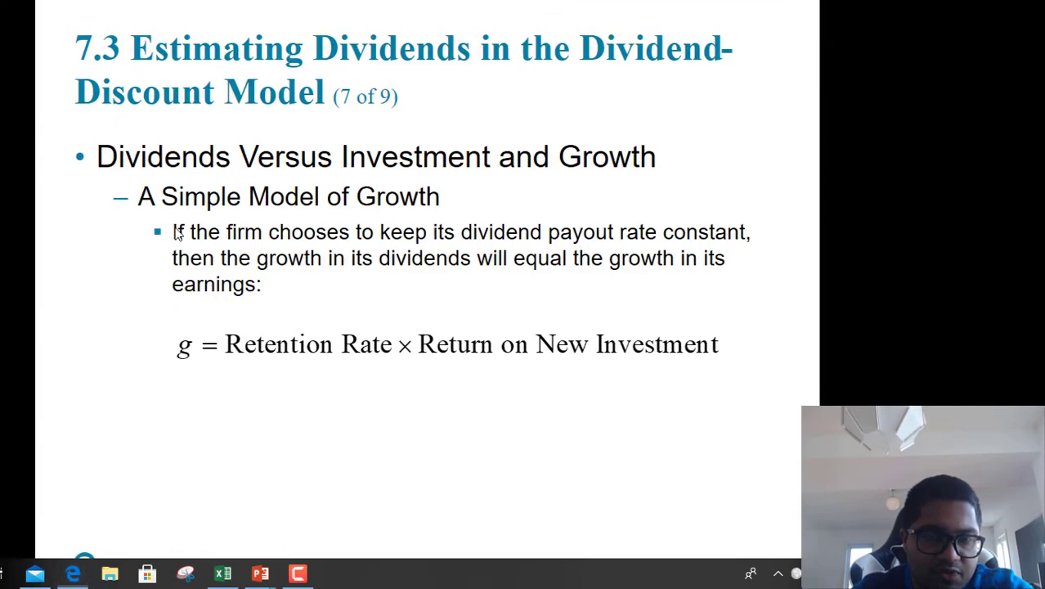
key(alt+Tab)
key(Tab)
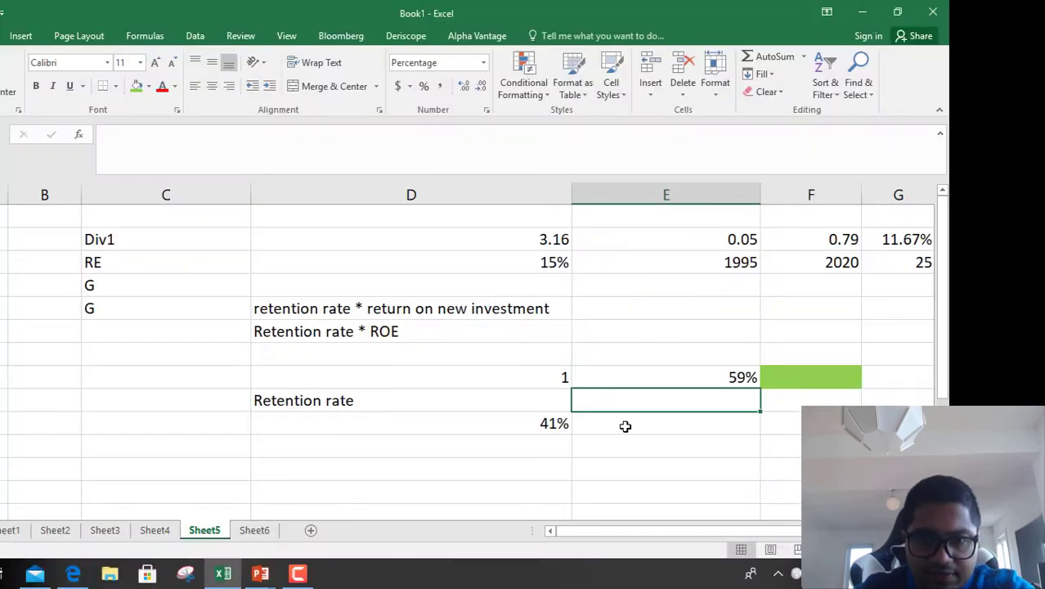
click(407, 458)
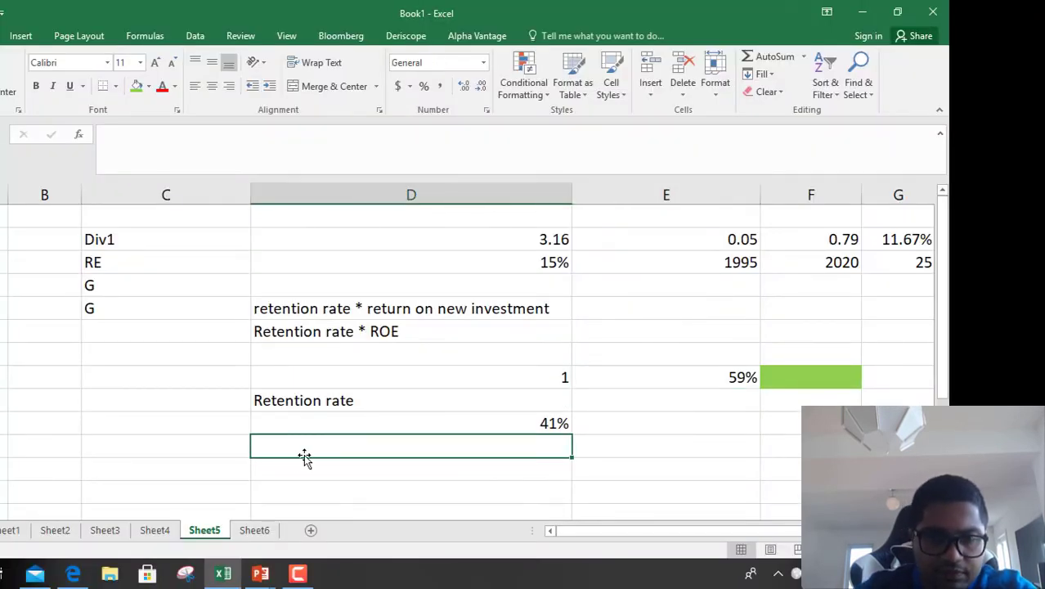
text(ROE)
key(Return)
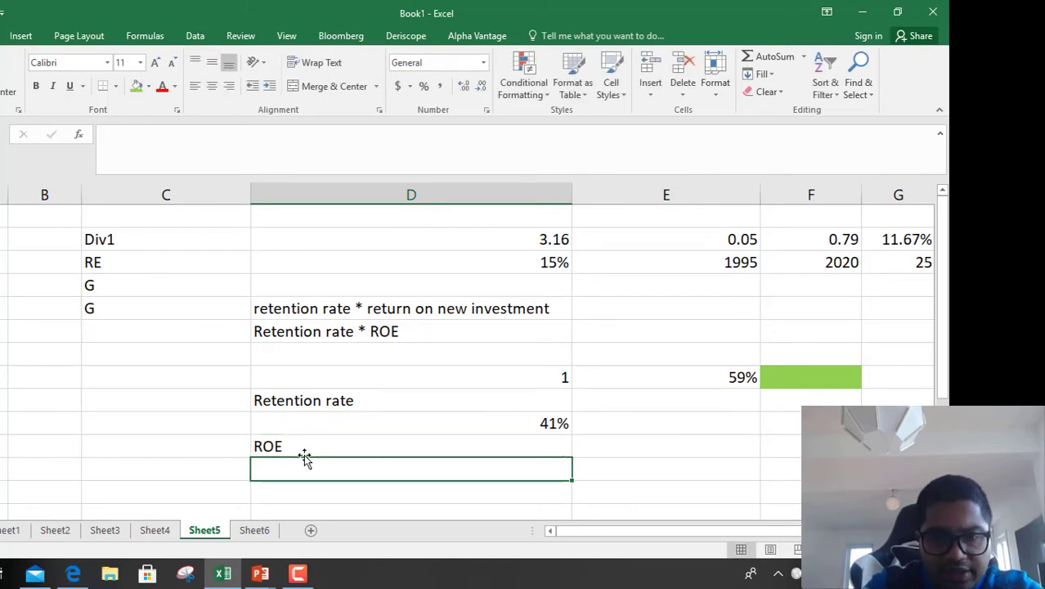
text(14.6%)
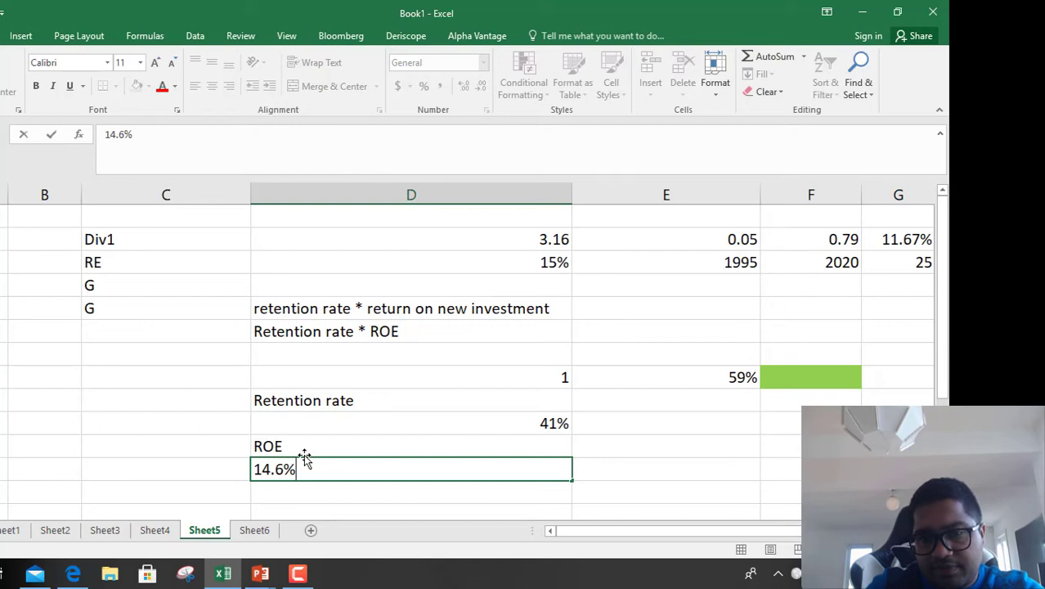
key(Return)
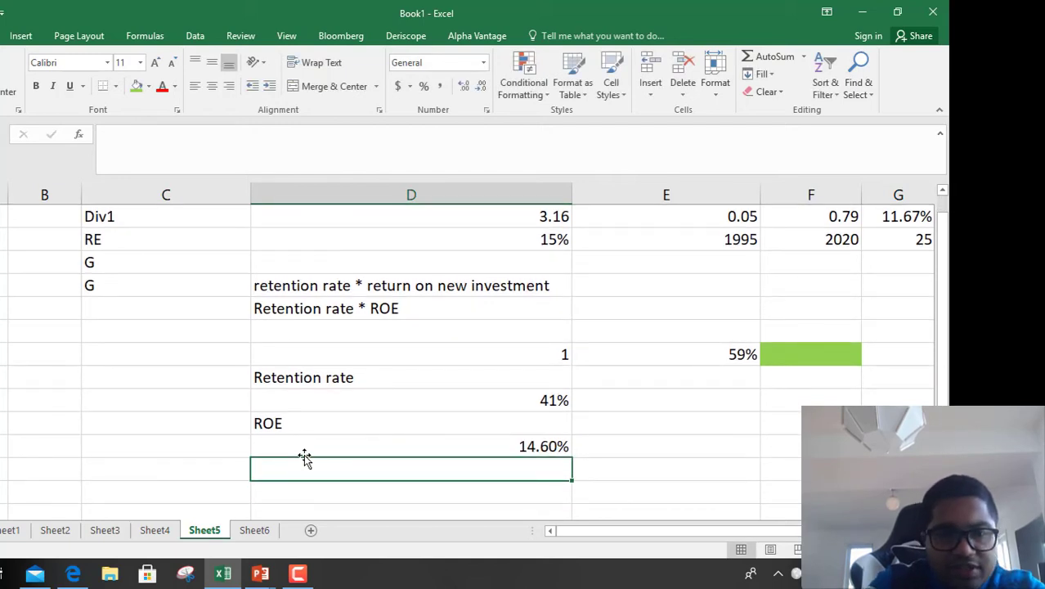
Label C13 "G" and calculate the growth rate in D13 with the formula =D12*D10.
key(Left)
text(G)
key(Right)
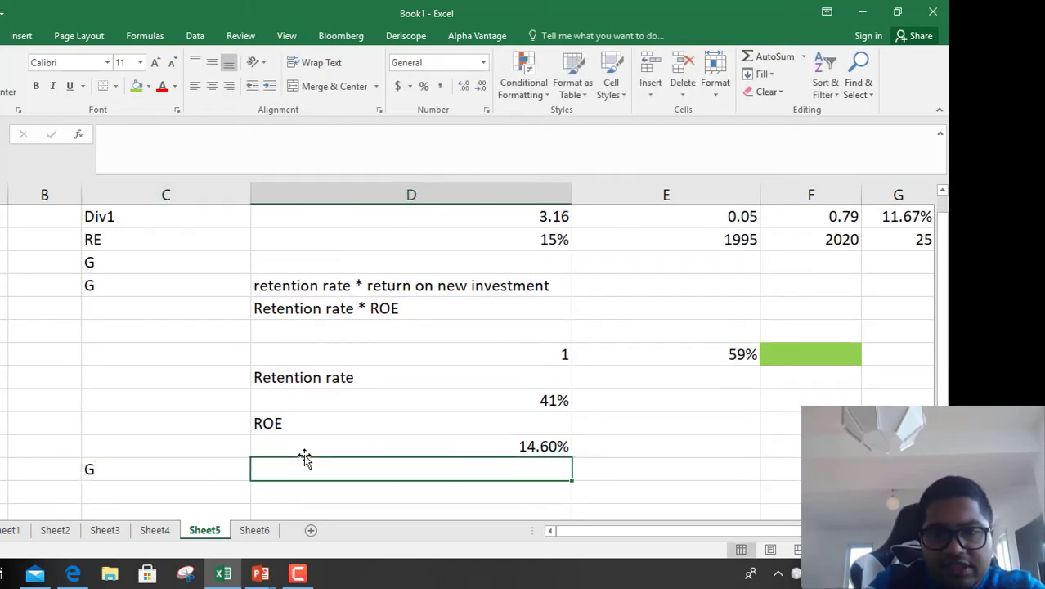
text(=)
key(Up)
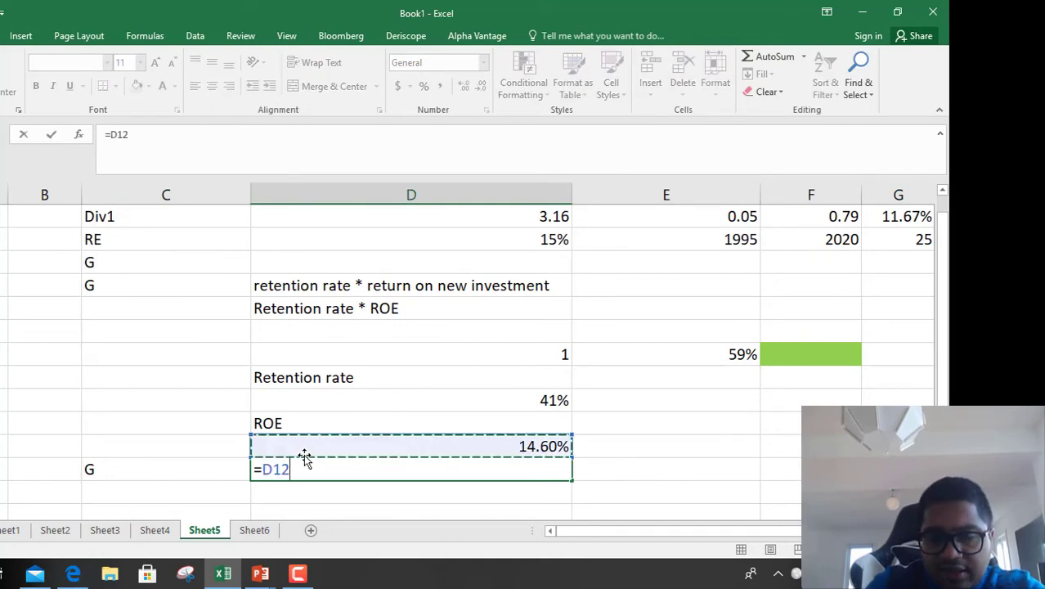
text(*)
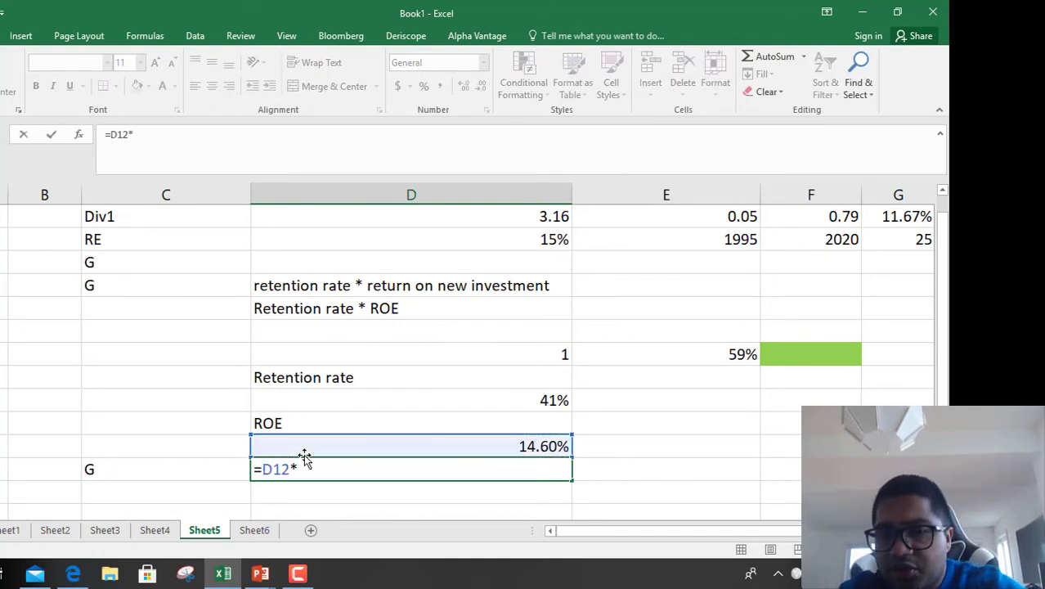
key(Up)
key(Up)
key(Up)
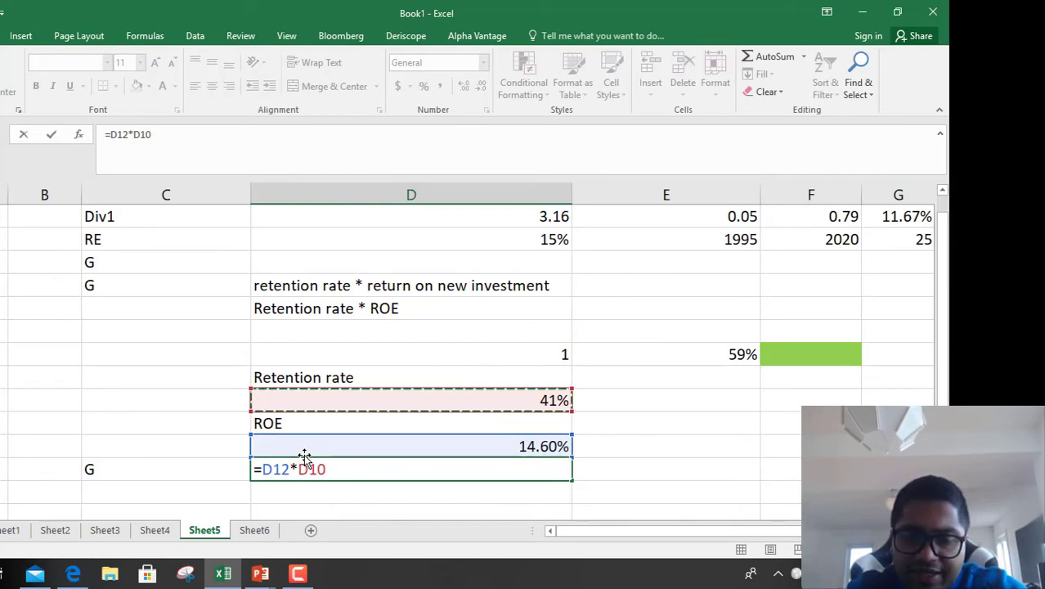
key(Return)
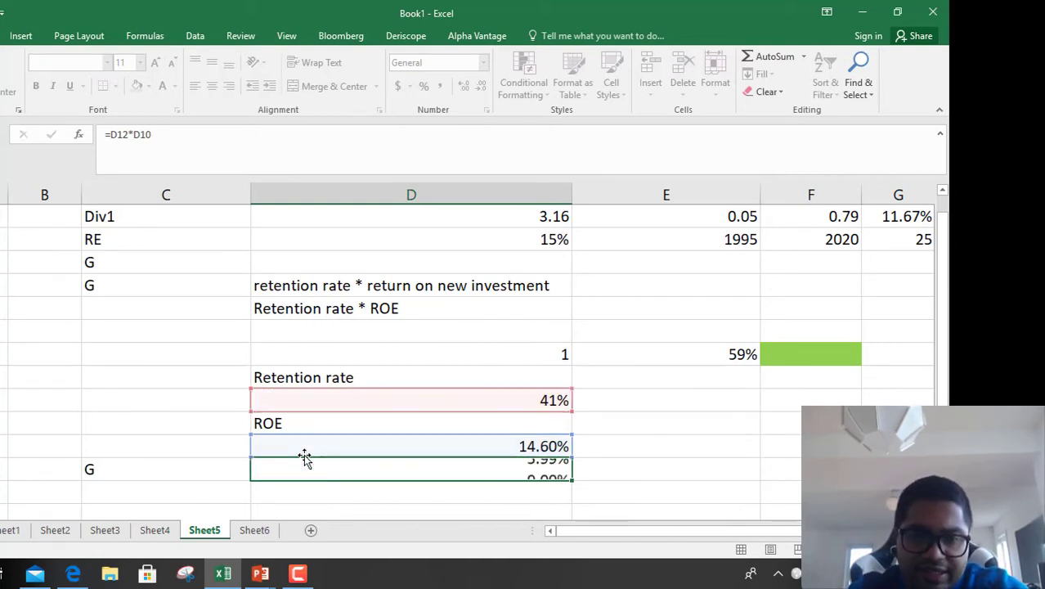
Format the growth rate in D13 as a percentage with two decimal places.
click(556, 469)
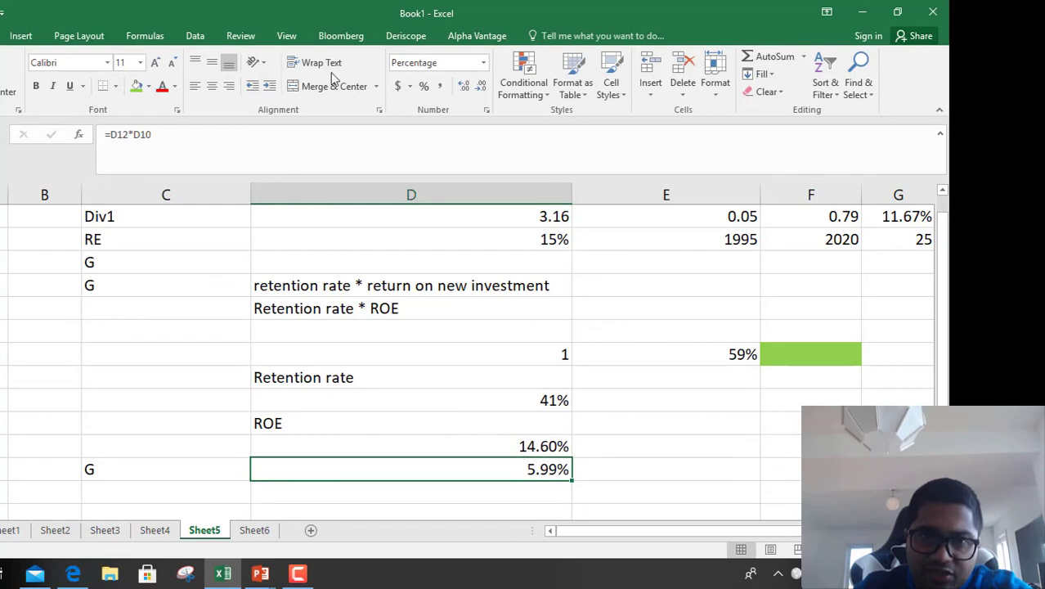
click(424, 86)
click(464, 86)
click(464, 86)
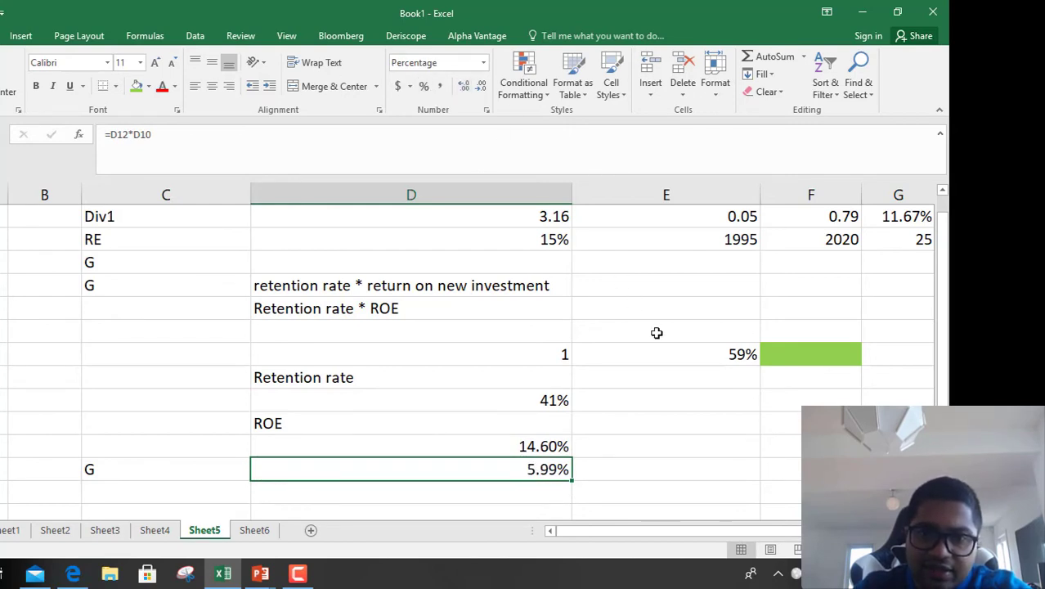
Link the G value in D4 to the calculated growth rate in D13.
scroll(667, 333, down, 2)
scroll(683, 332, up, 3)
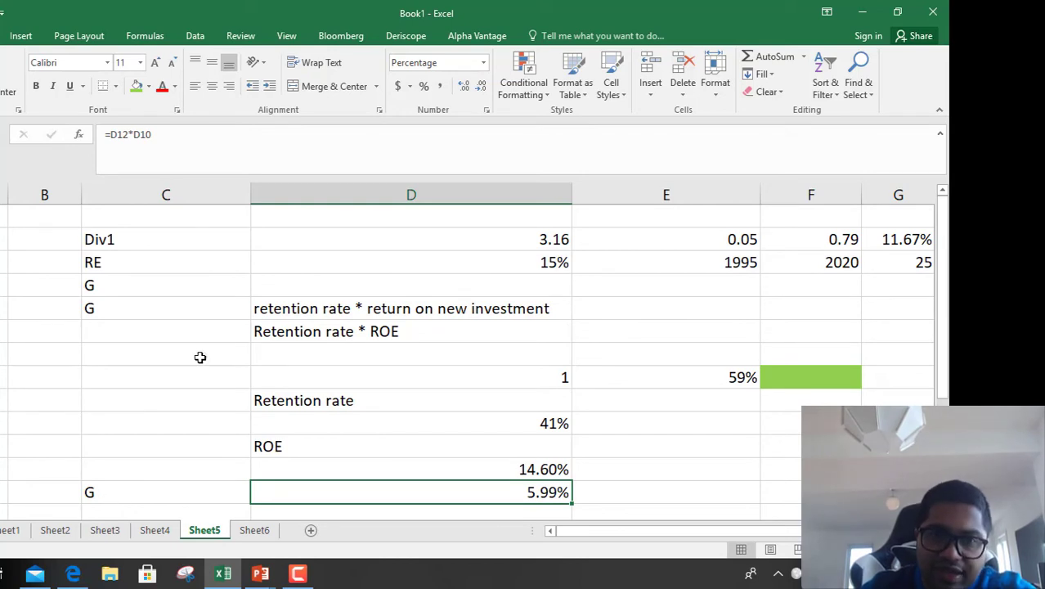
click(469, 283)
text(=)
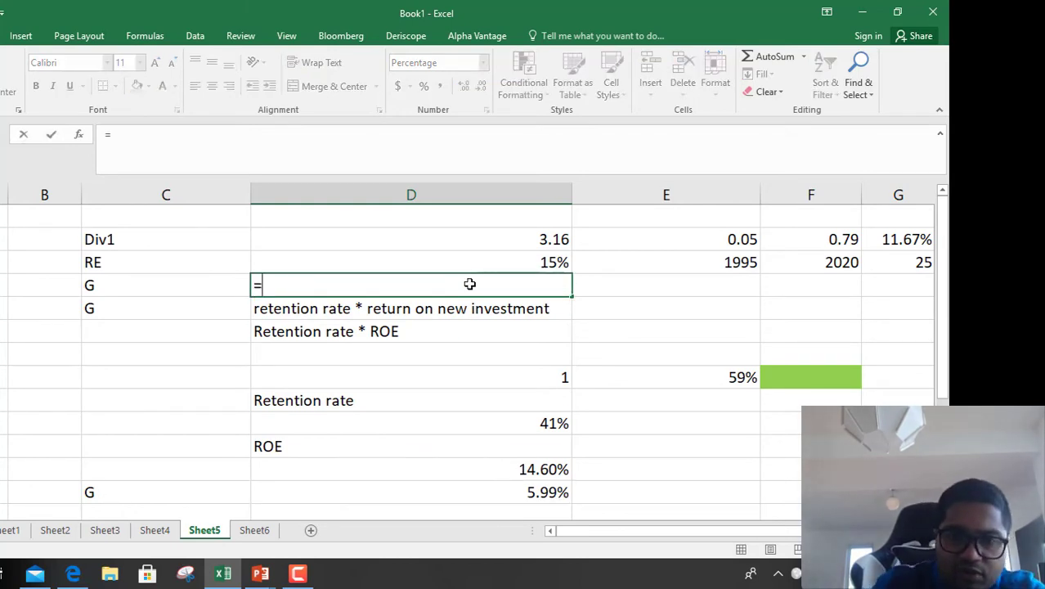
click(544, 491)
key(Return)
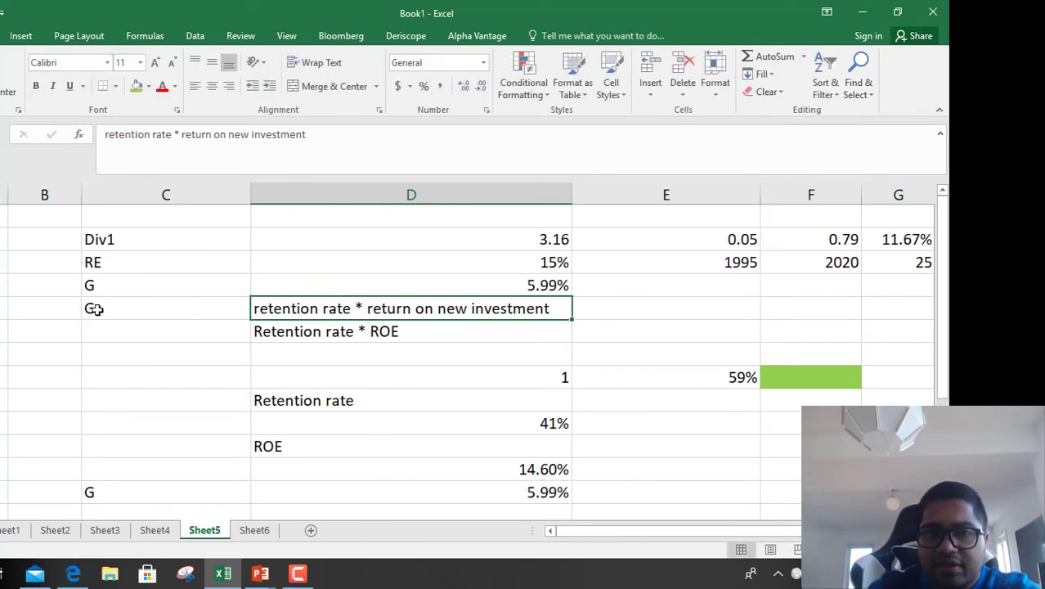
Clear the contents of the working range C5:F13 and enter 6% as the G value in D4.
drag(94, 308, 800, 444)
key(Delete)
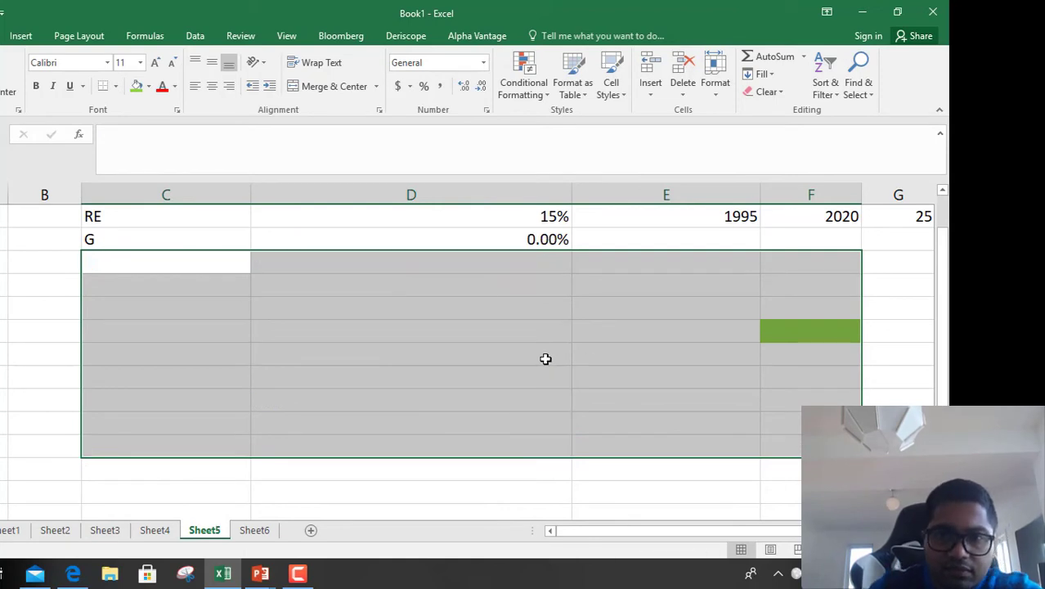
scroll(553, 299, up, 1)
click(553, 278)
text(6)
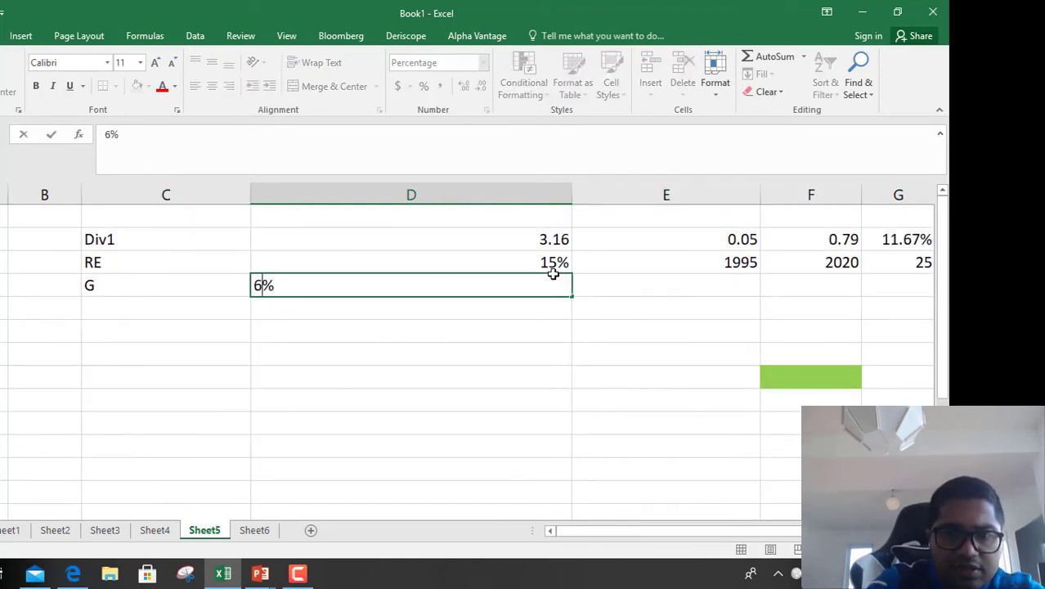
key(Return)
Set the RE value in D3 to 12%.
key(Up)
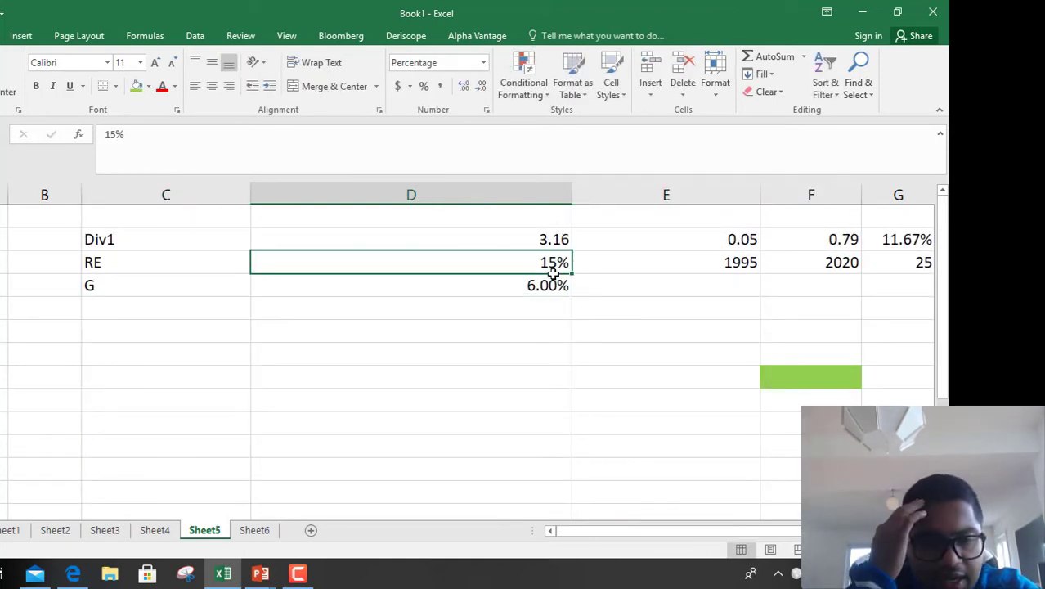
text(12)
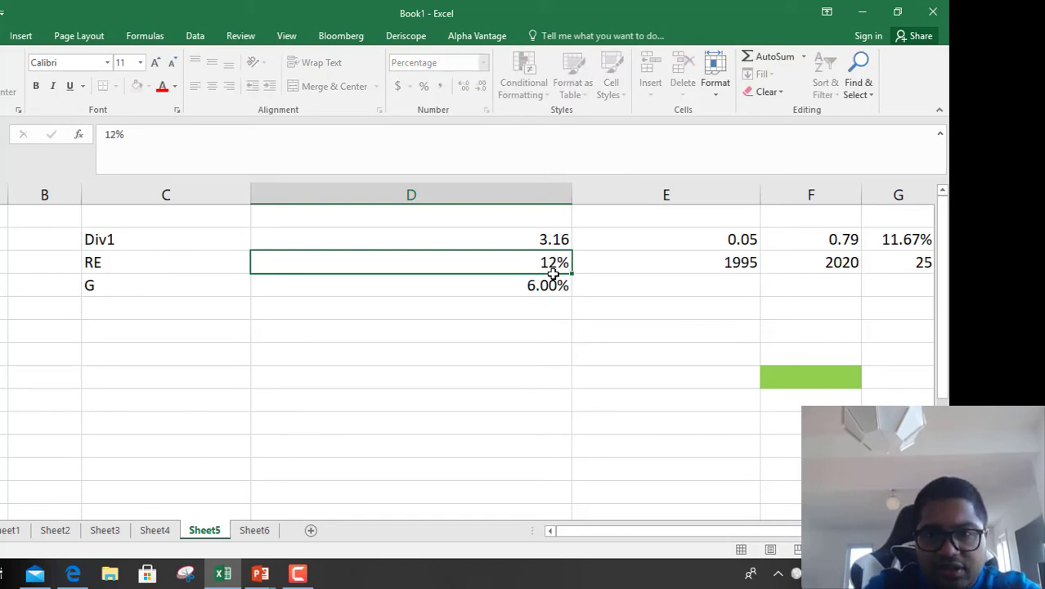
key(Return)
key(Up)
key(Up)
key(Down)
key(Down)
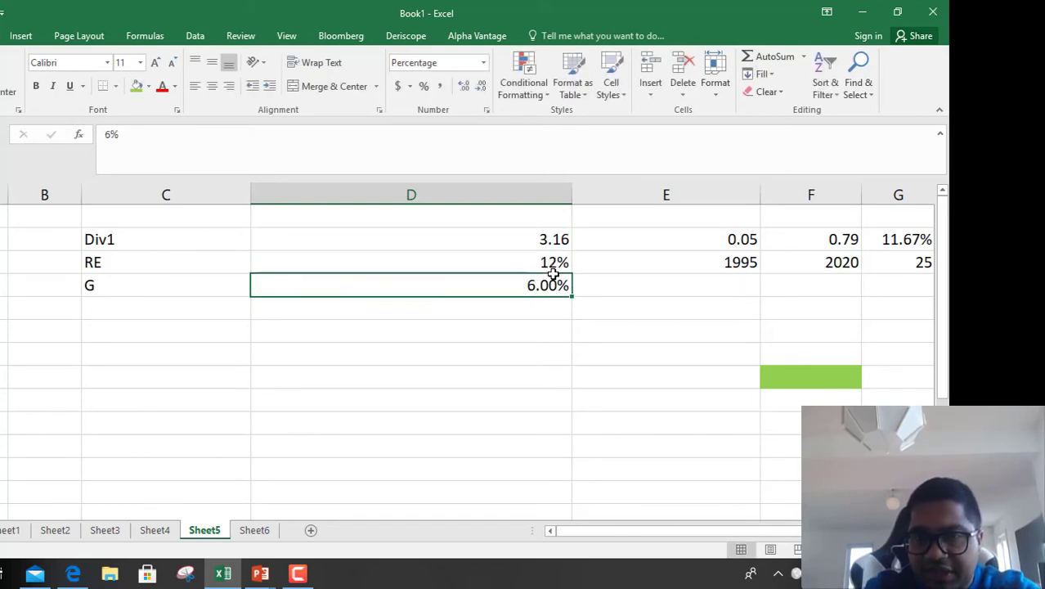
Calculate the stock price in D6 with the formula =D2/(D3-D4).
key(Down)
key(Down)
text(=)
key(Up)
key(Up)
key(Up)
key(Up)
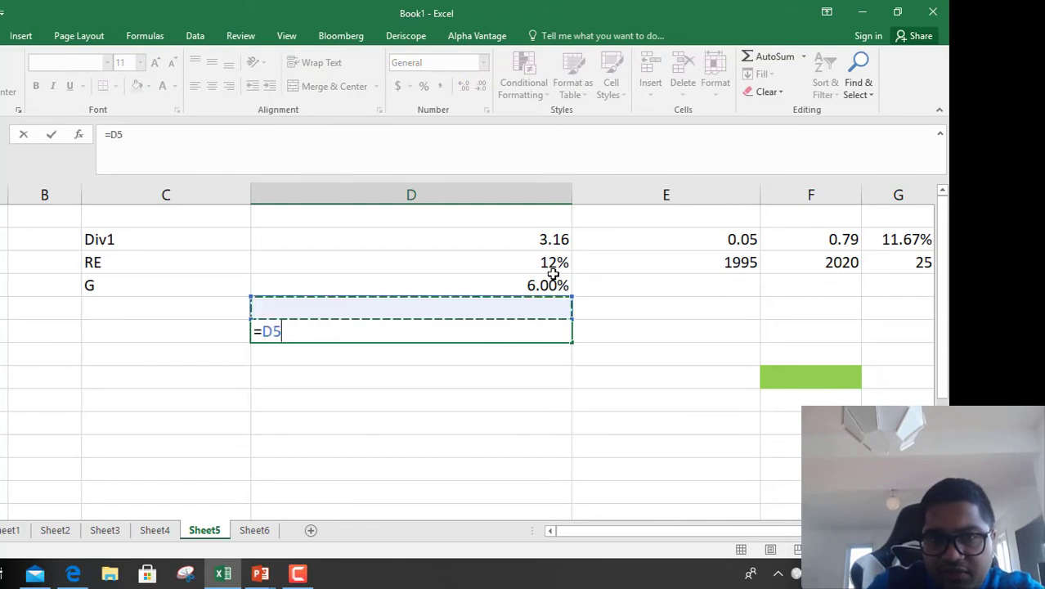
text(/)
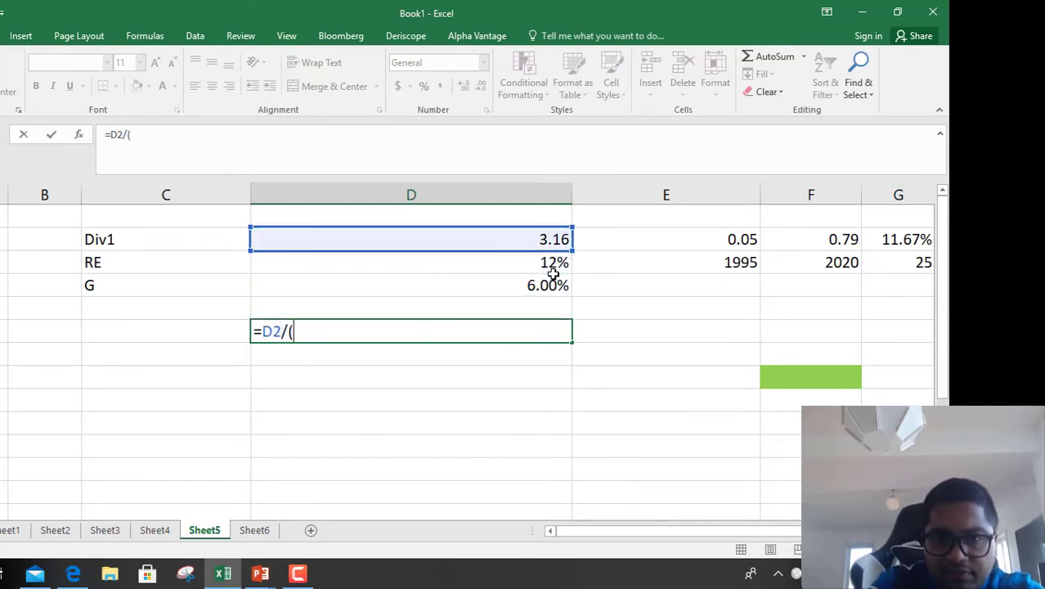
text(()
key(Up)
key(Up)
key(Up)
text(-)
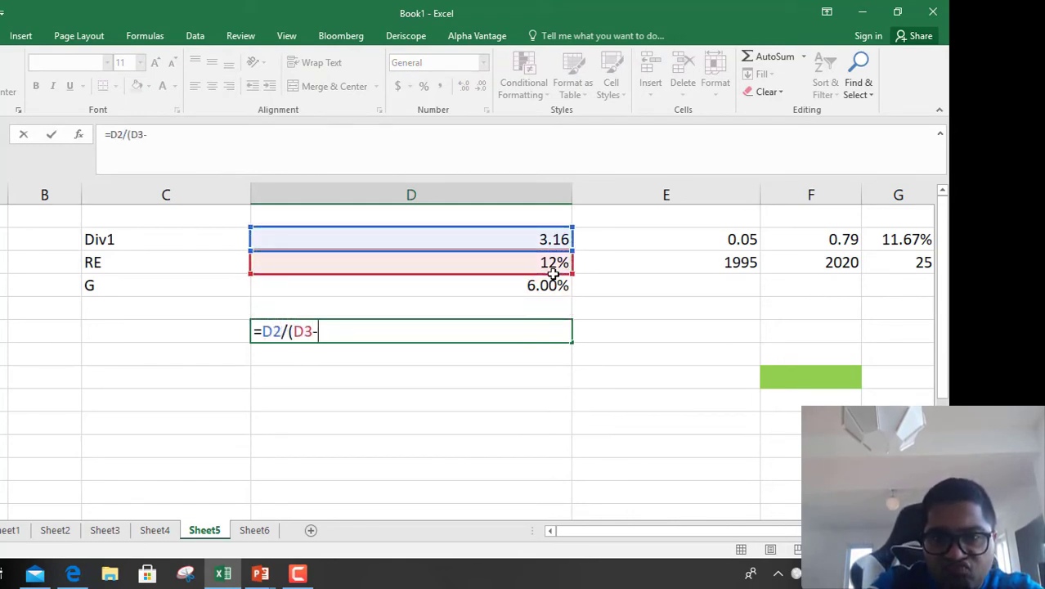
key(Up)
key(Up)
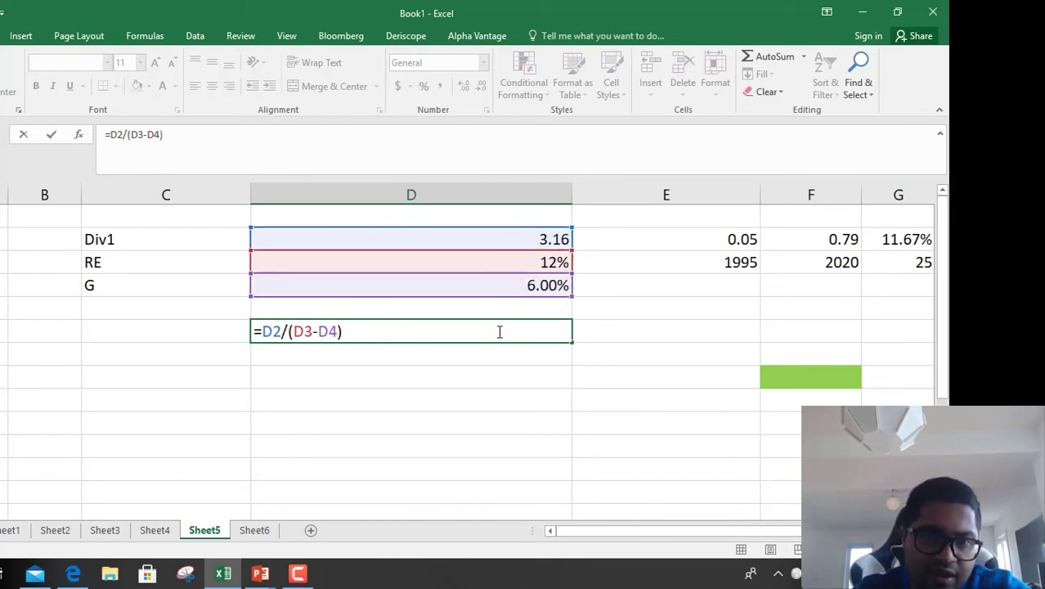
key(Return)
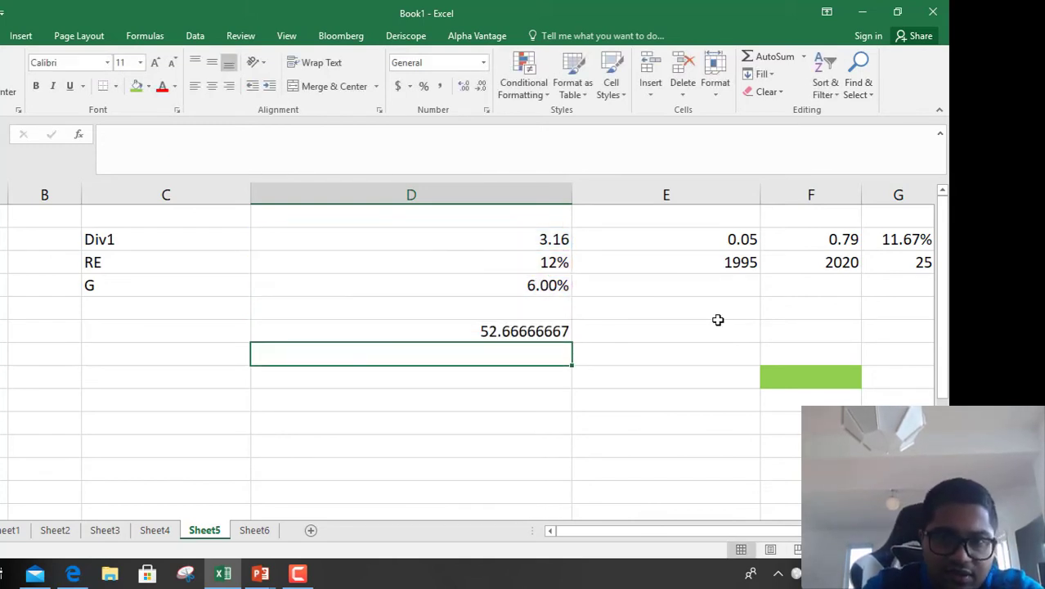
Check the browser and slide windows, return to Excel and enter the share price 63 in C6.
key(Up)
key(Left)
key(Right)
key(Left)
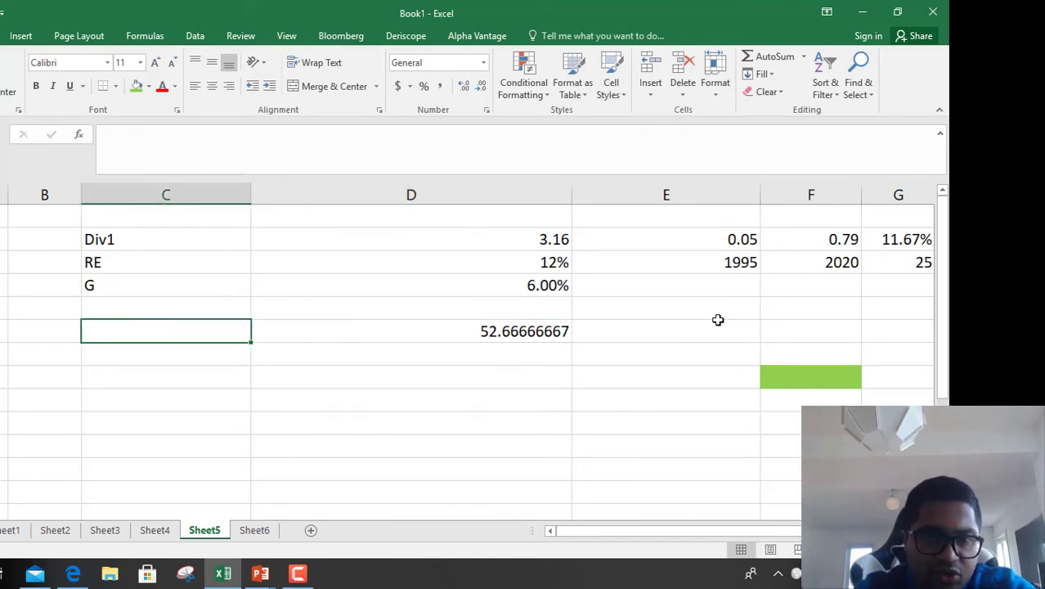
key(alt+Tab)
key(alt+Tab)
key(Tab)
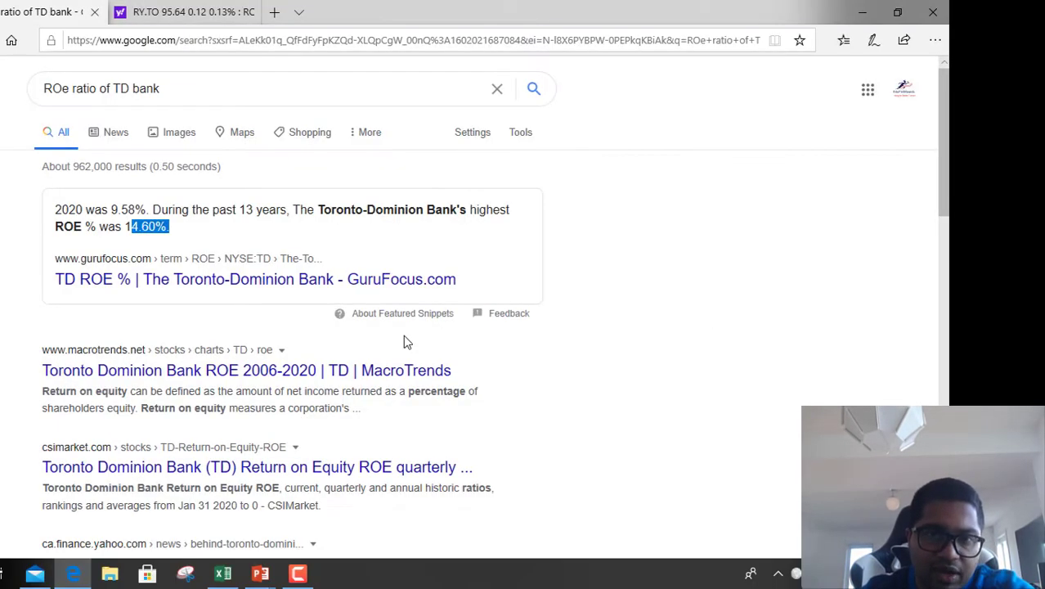
key(alt+Tab)
key(alt+Tab)
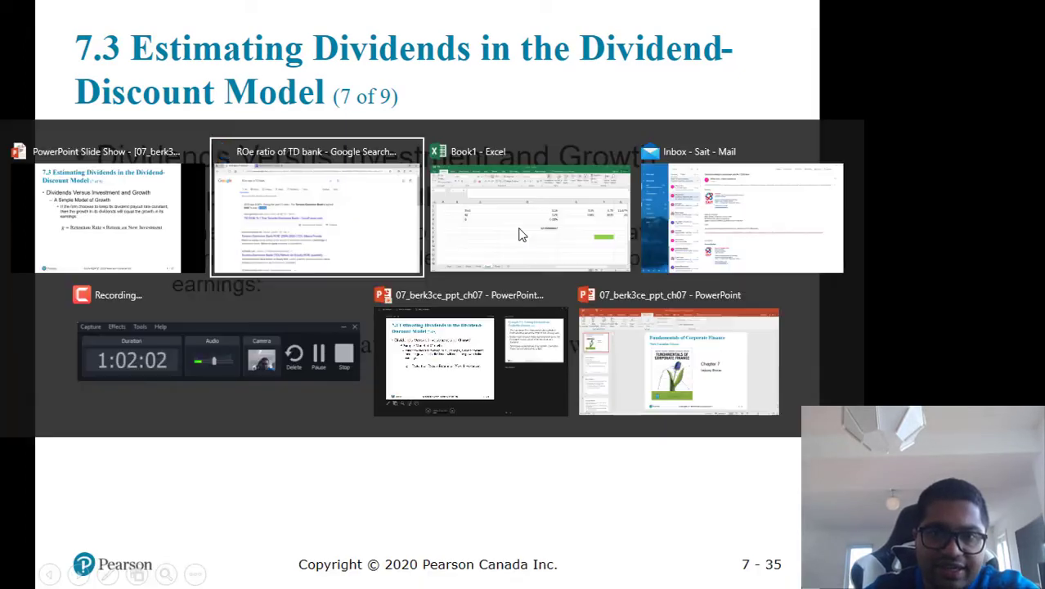
key(Tab)
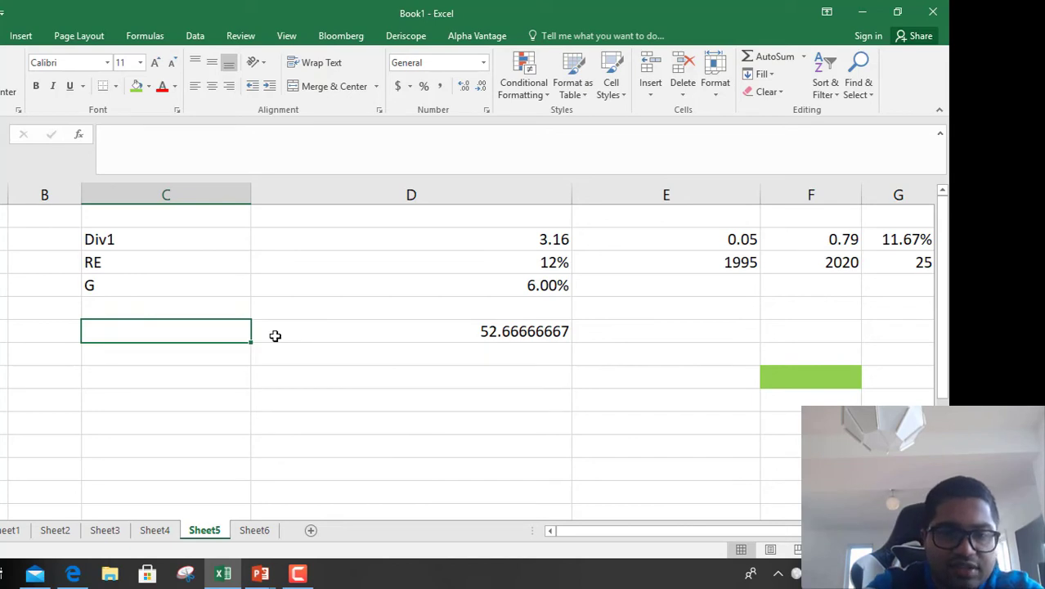
text(63)
key(Tab)
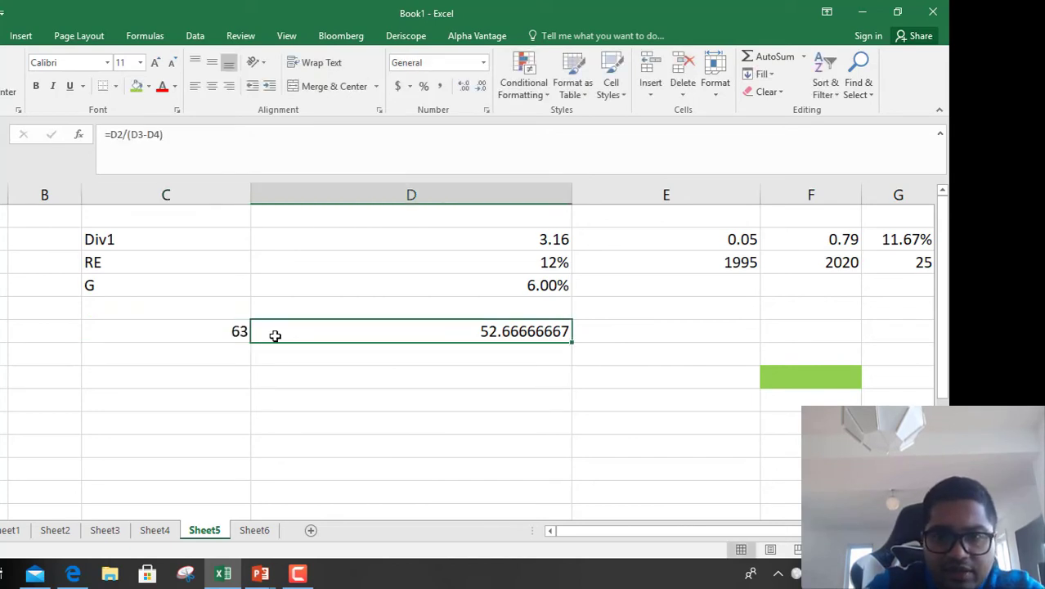
Replace the price formula in D6 with the text equation 3.16/RE-6%.
text(=)
key(Escape)
key(Up)
key(Up)
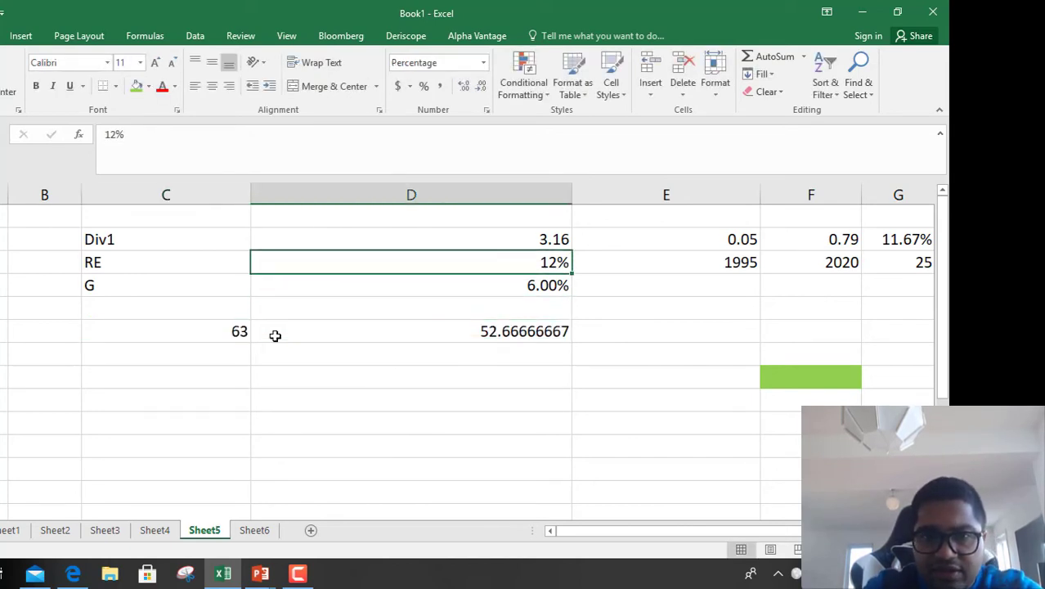
key(Down)
key(Down)
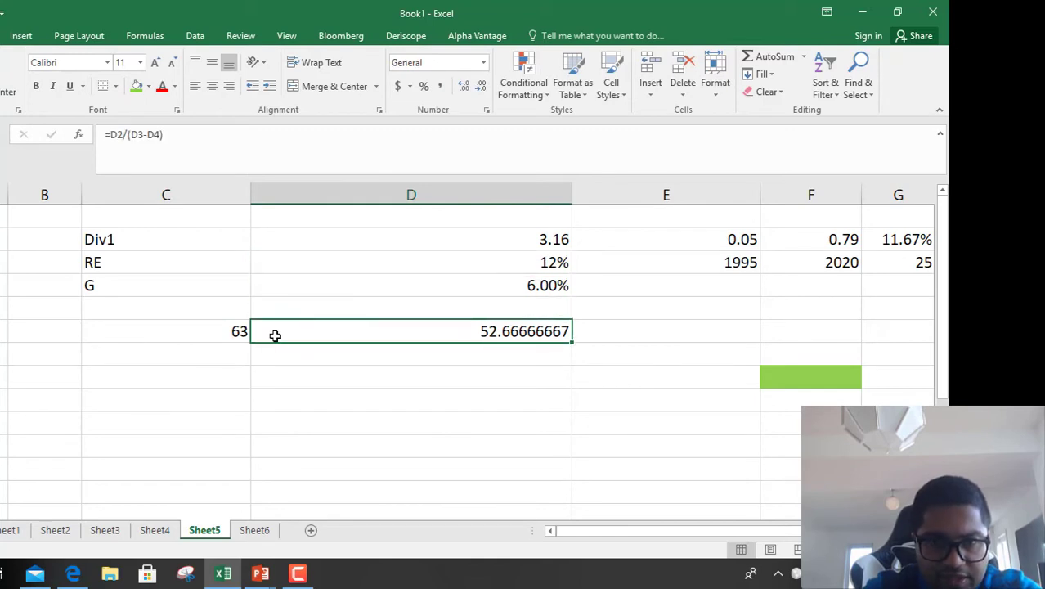
text(3.1)
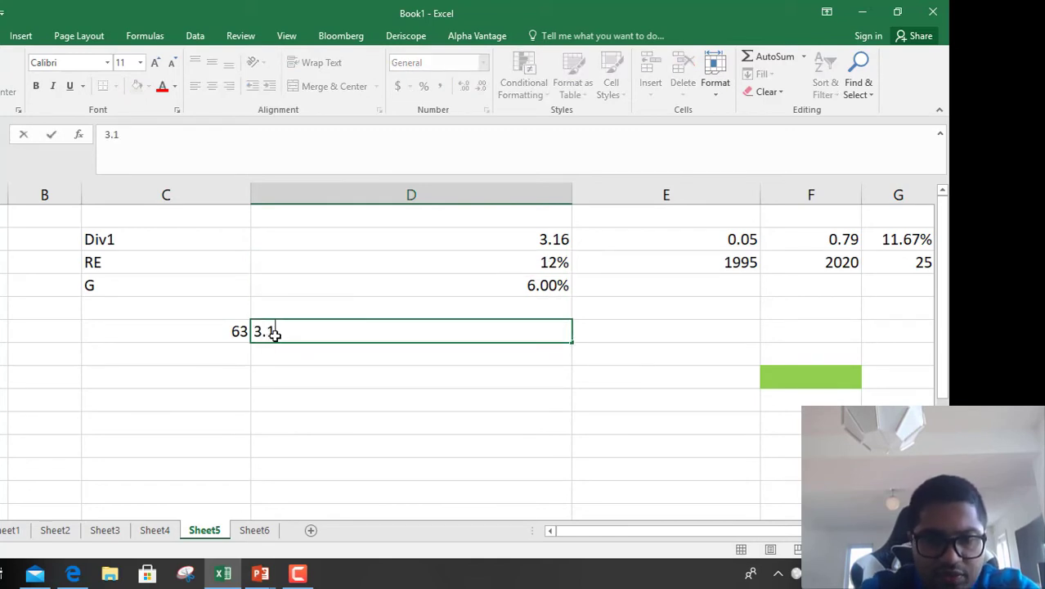
text(6/)
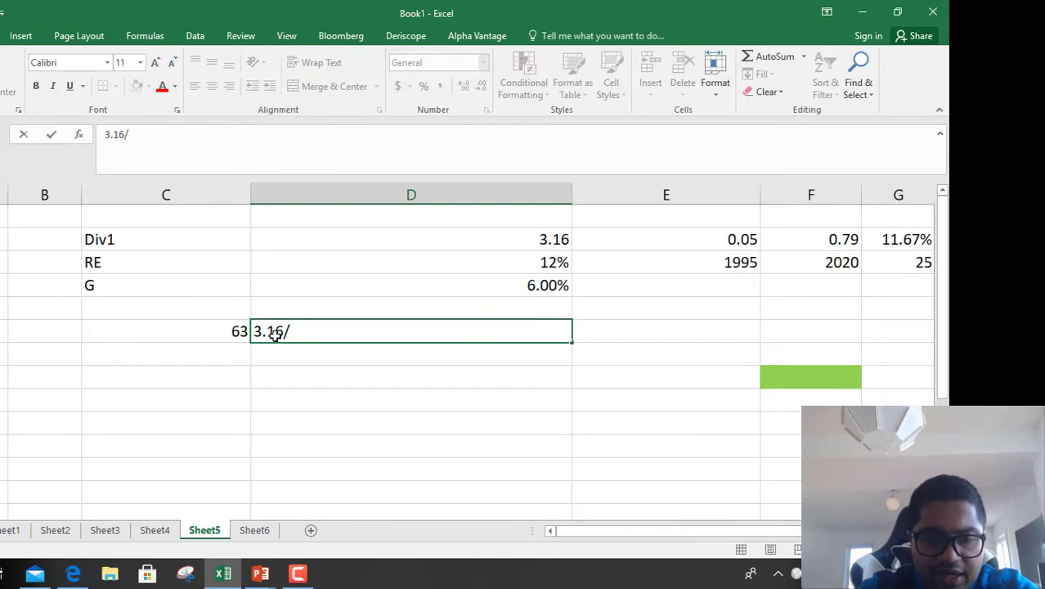
text(RE)
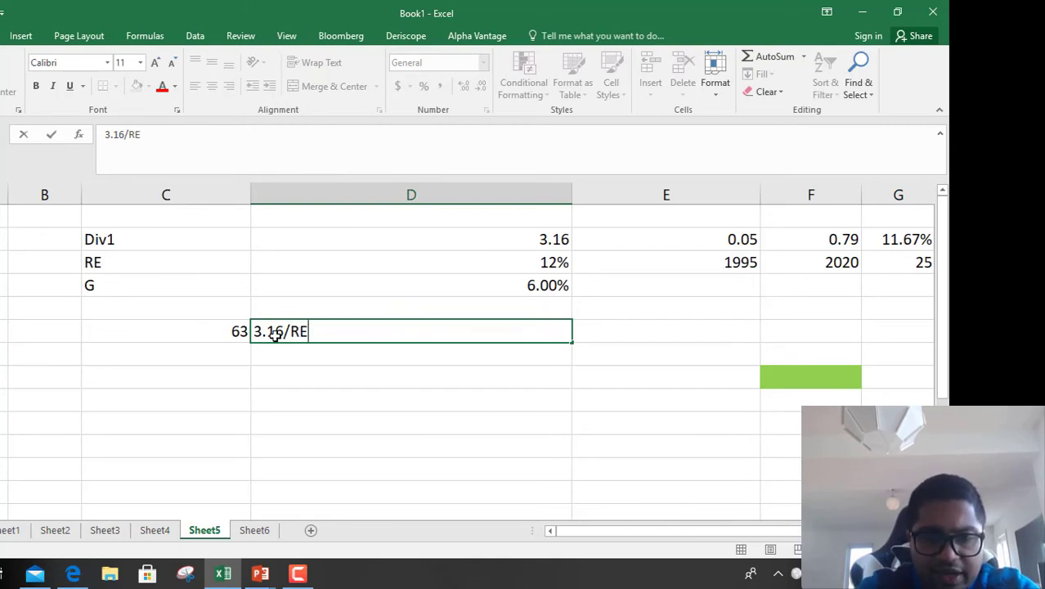
text(-6)
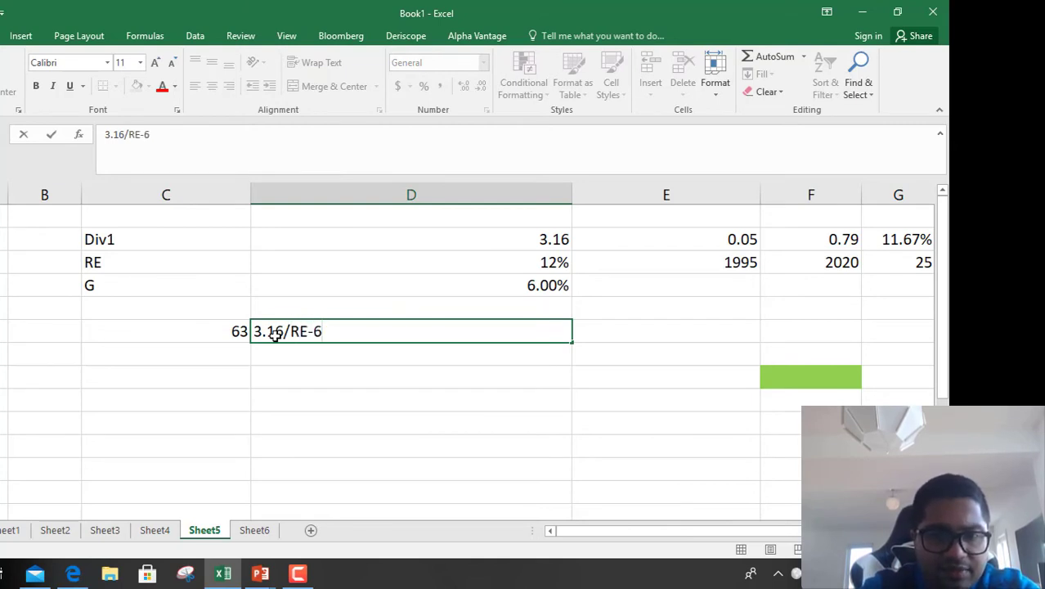
text(%)
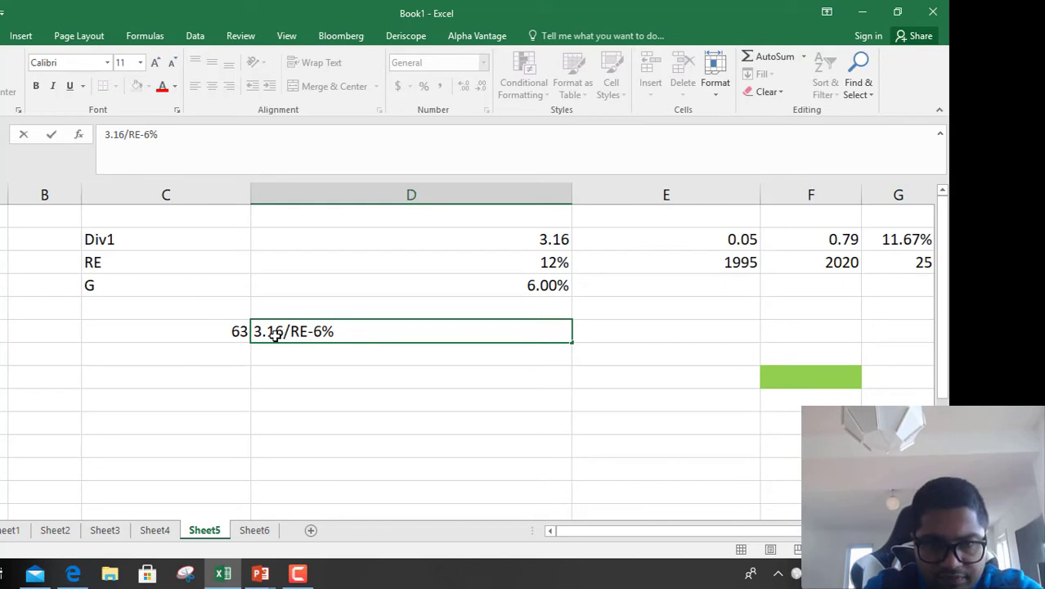
key(Return)
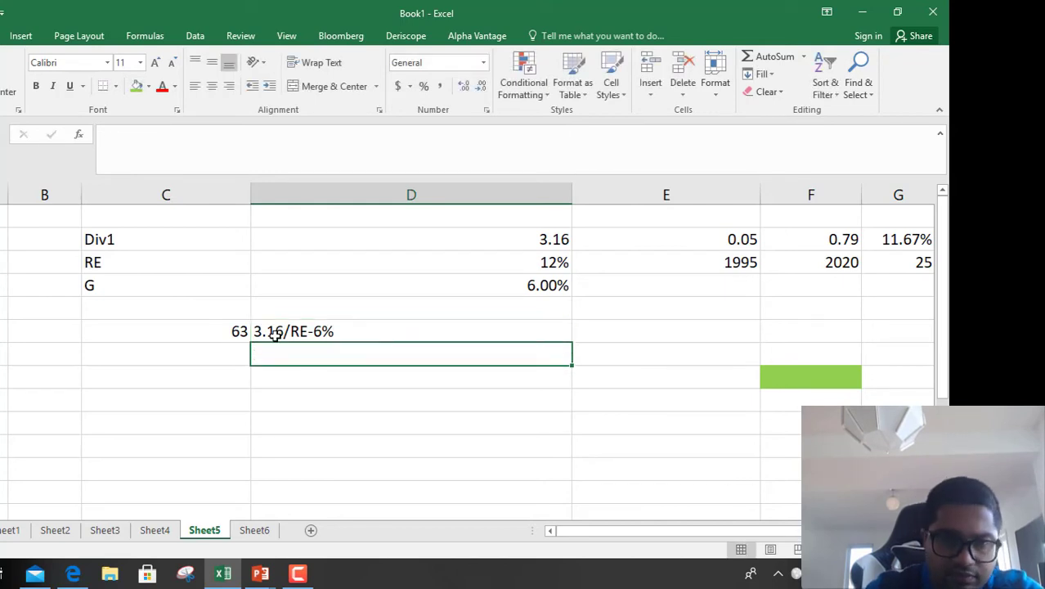
Put parentheses around the denominator of the D6 equation so it reads 3.16/(RE-6%).
click(346, 332)
click(124, 134)
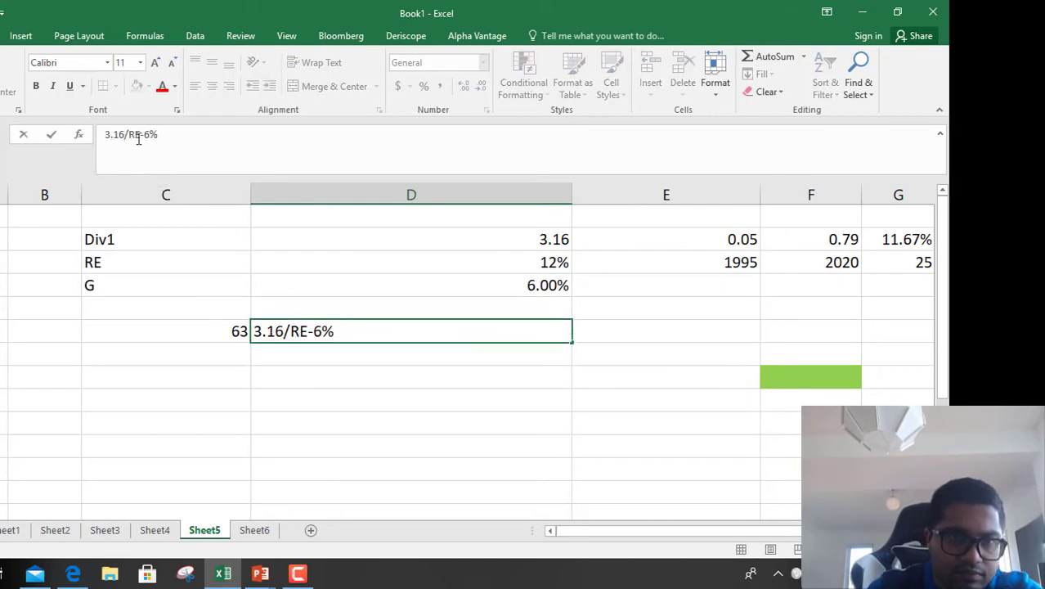
text(()
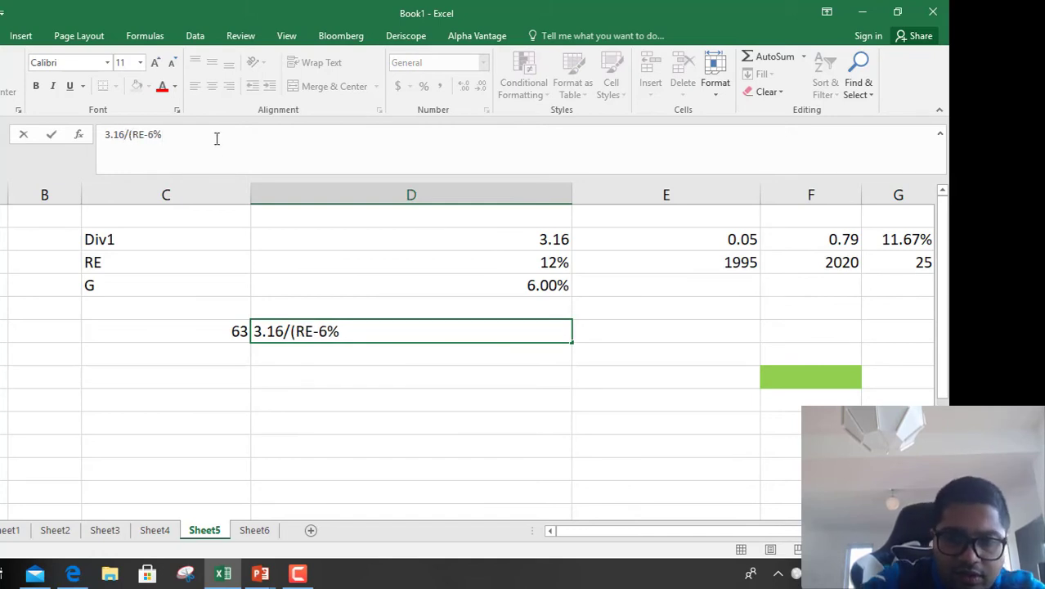
key(Return)
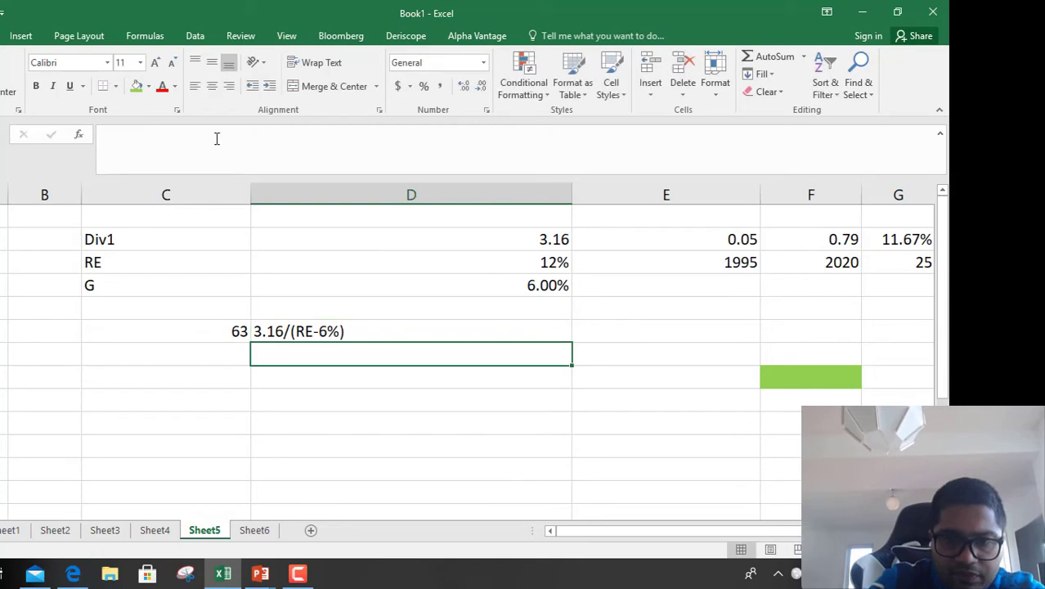
Calculate the dividend yield in D7 with the formula =3.16/63.
text(=)
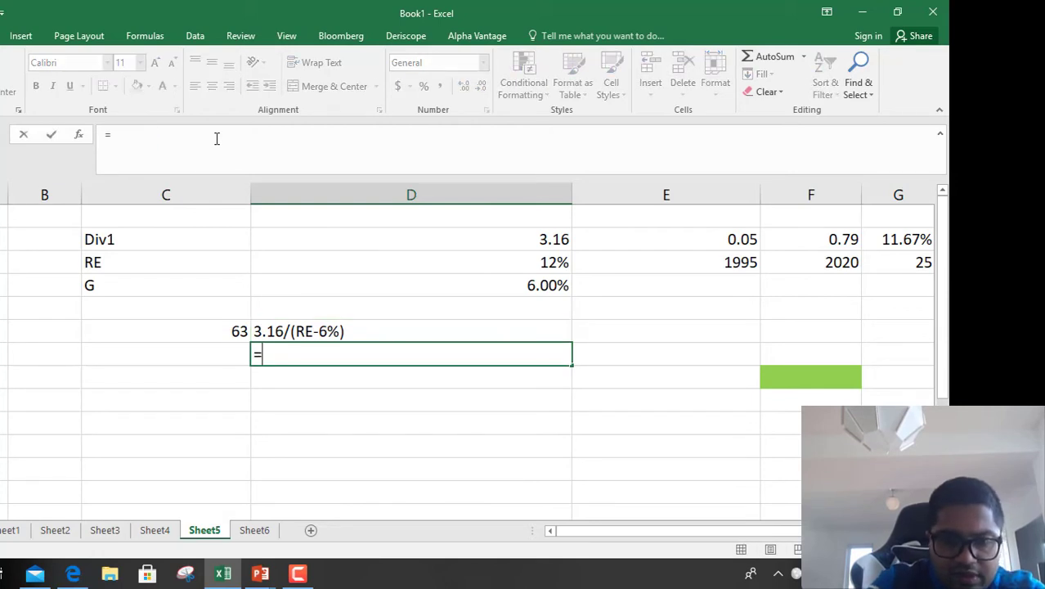
text(3.16/)
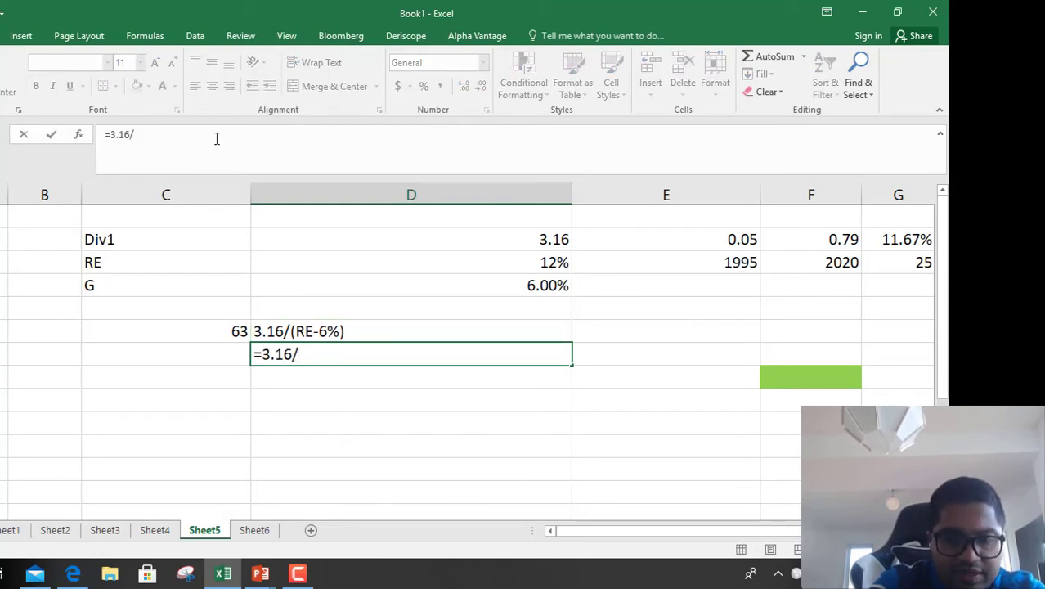
text(63)
key(Return)
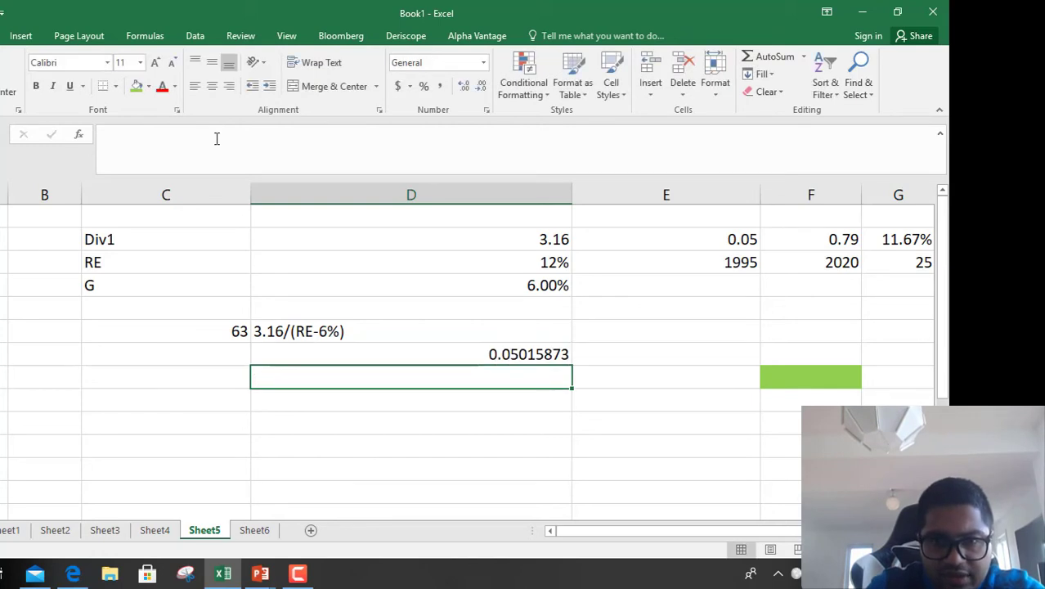
Calculate the implied RE in D8 by adding 6% growth to the yield in D7.
text(=)
key(Up)
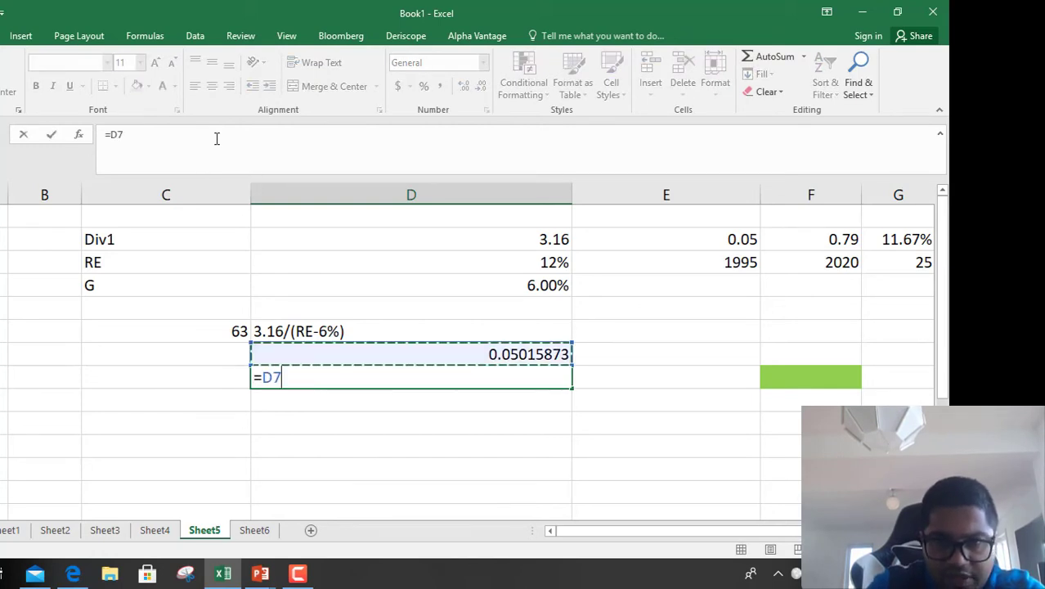
text(+)
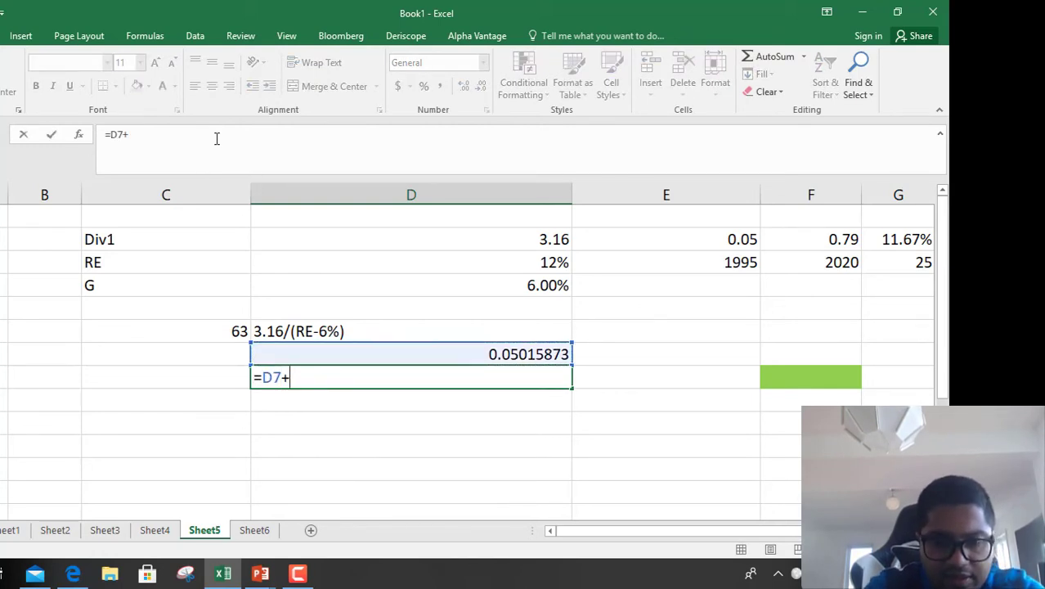
text(6%)
key(Return)
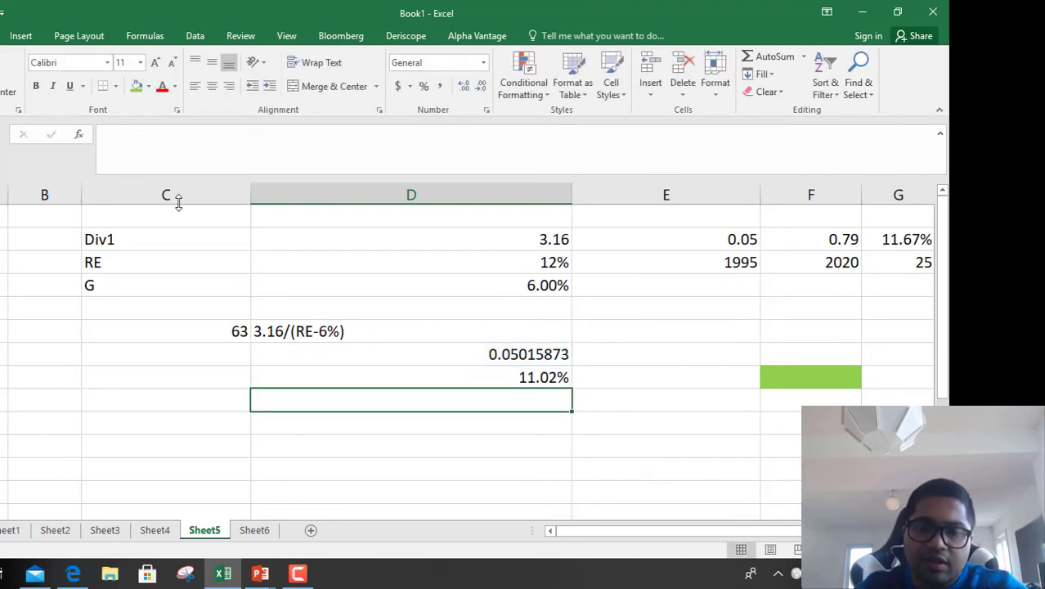
click(547, 372)
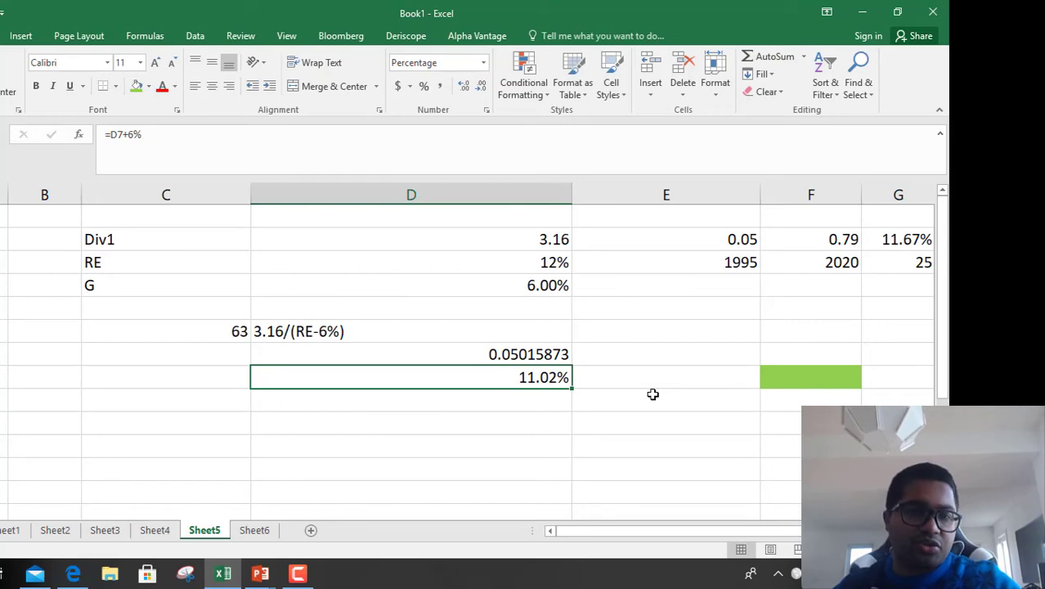
Switch to the PowerPoint slide show and advance to Example 7.3 on cutting dividends for profitable growth.
key(alt+Tab)
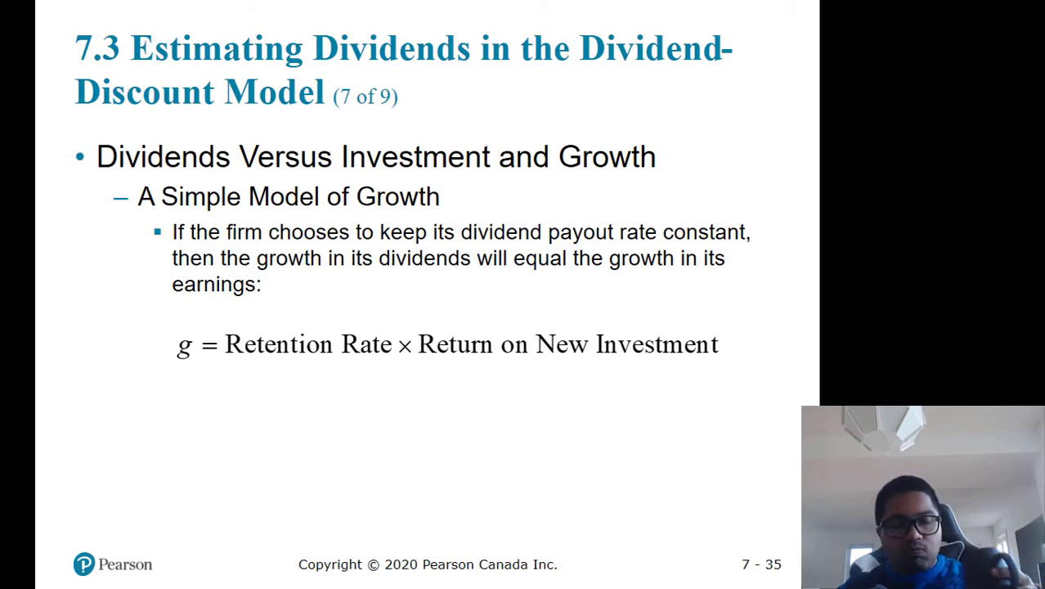
click(477, 358)
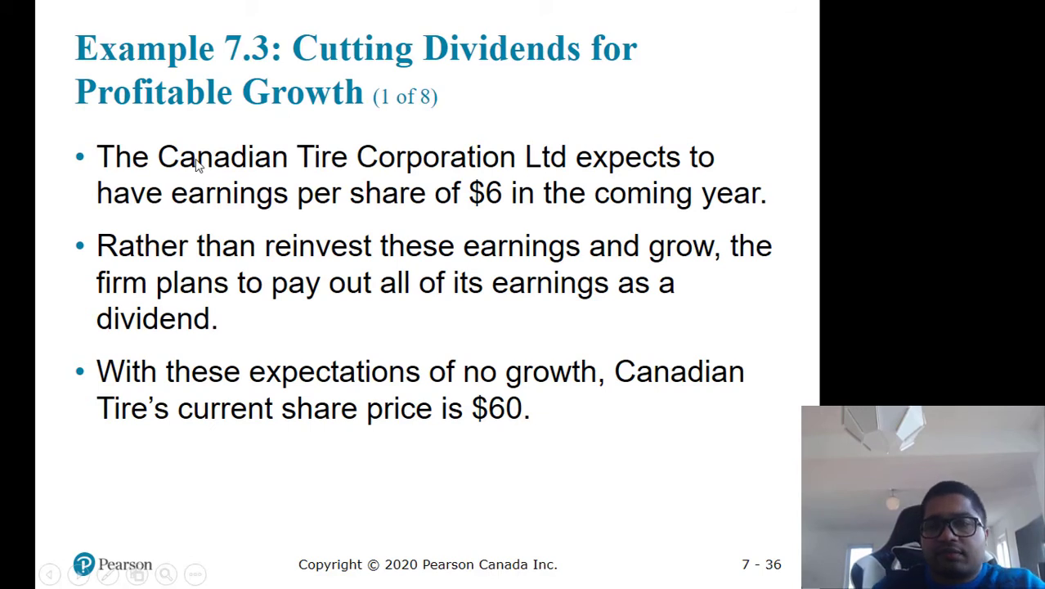
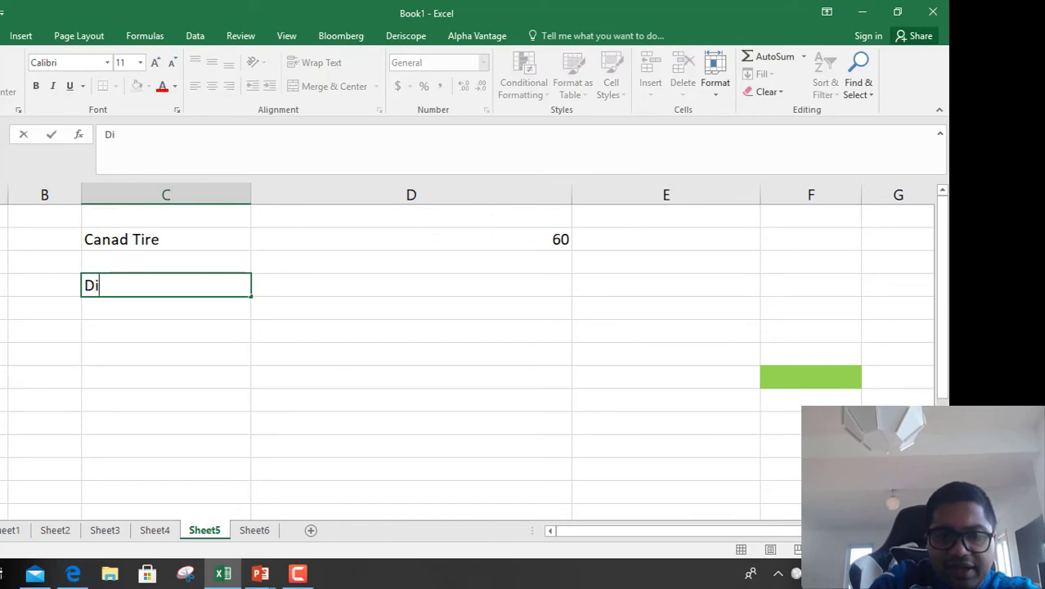
Finish the Div label in C4 and go back one slide to check Canadian Tire's earnings per share before returning to Excel.
key(Tab)
key(alt+Tab)
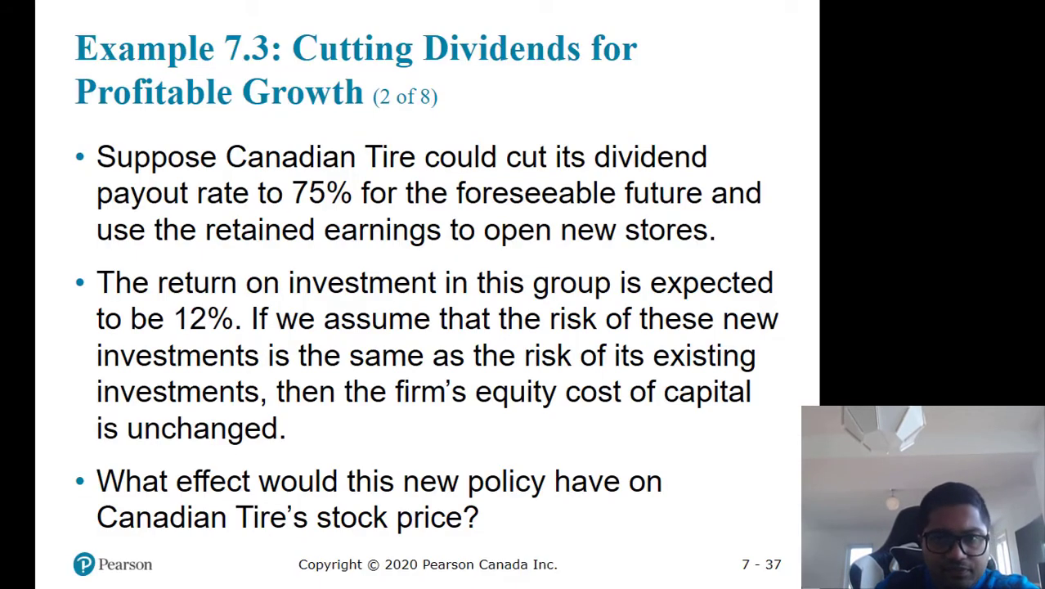
key(Left)
key(alt+Tab)
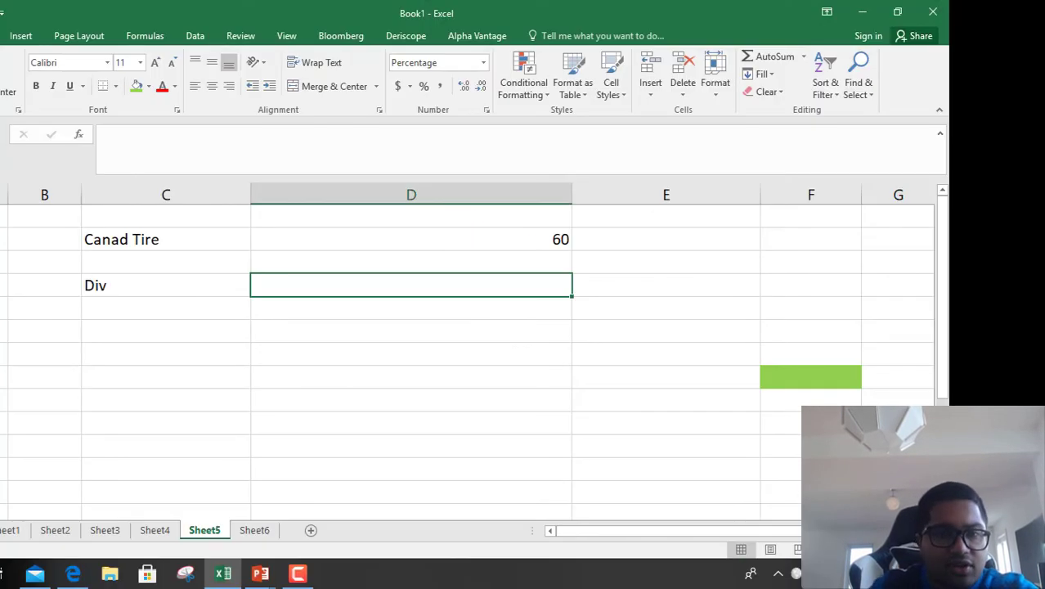
Enter 6 without a percent sign as the Div value in D4.
text(6)
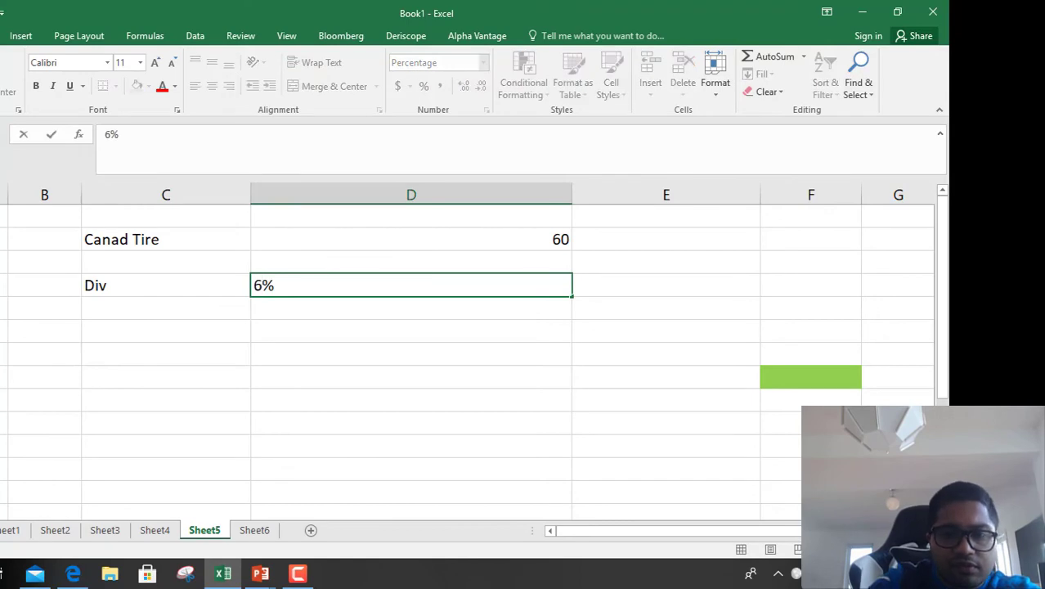
key(BackSpace)
key(Return)
click(411, 284)
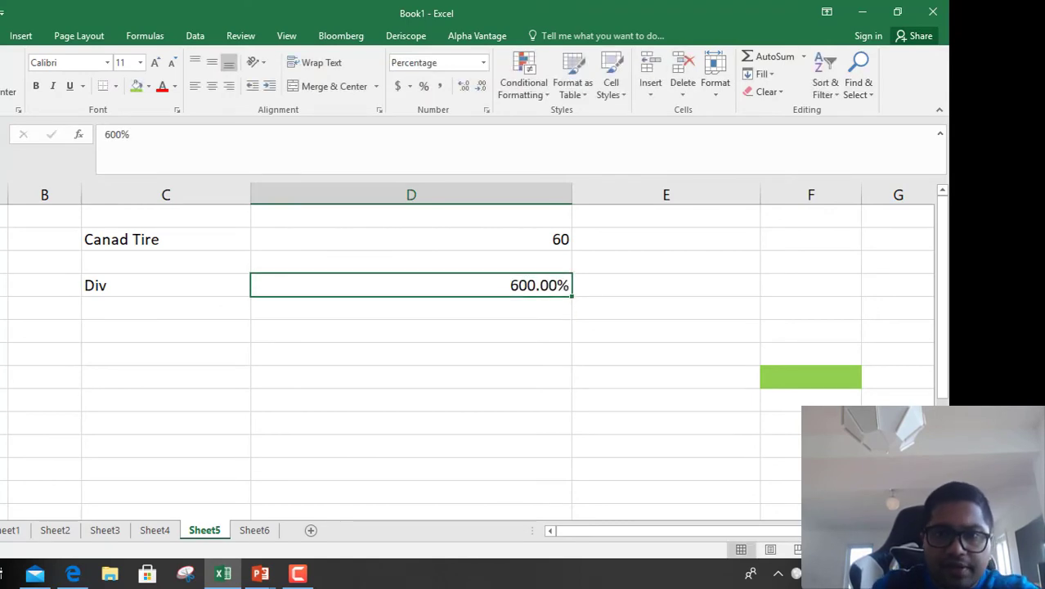
Format the Div value in D4 in comma style and check the return on investment on the next PowerPoint slide before returning to C5 in Excel.
click(439, 86)
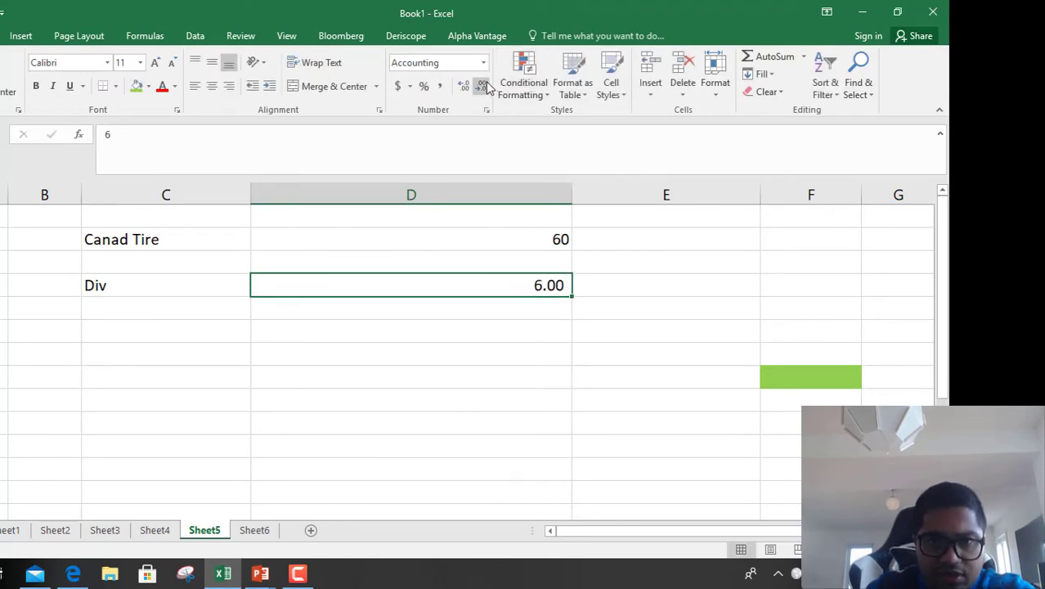
click(203, 315)
key(alt+Tab)
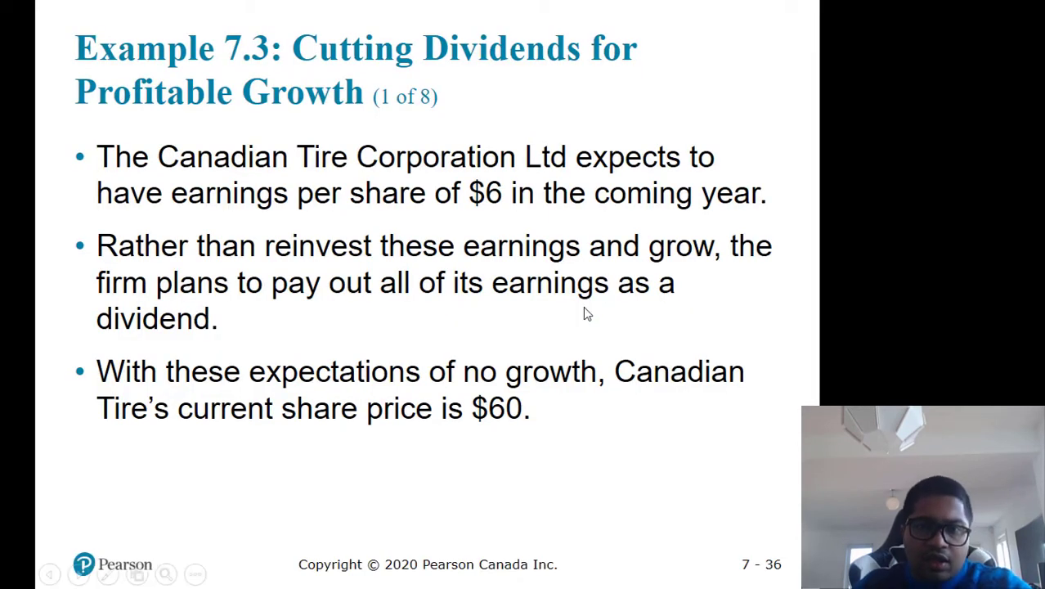
click(488, 374)
key(alt+Tab)
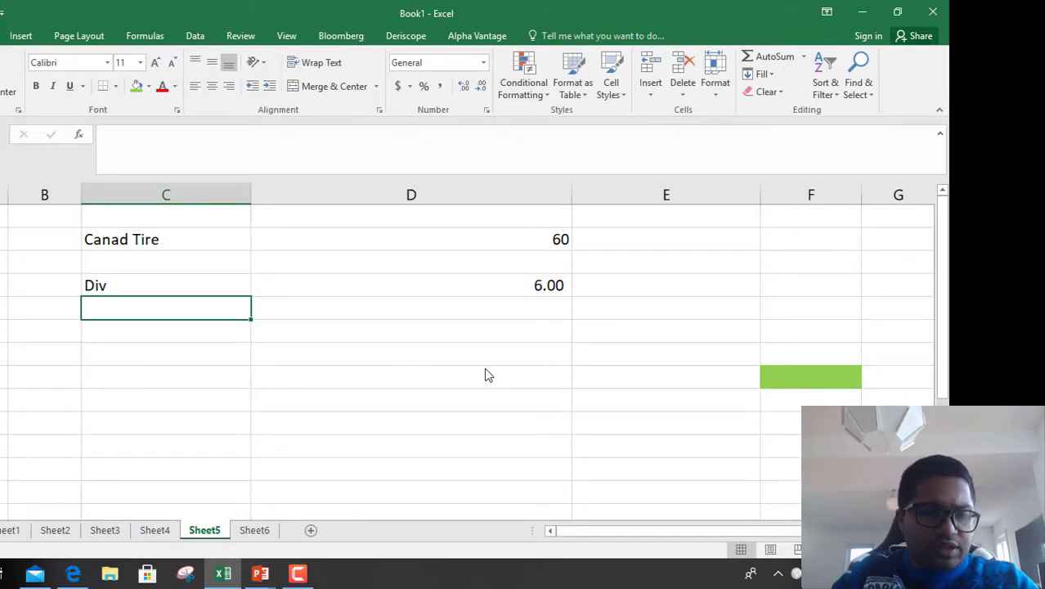
Label C5 as R and enter 12% in D5.
text(R)
key(Tab)
text(1)
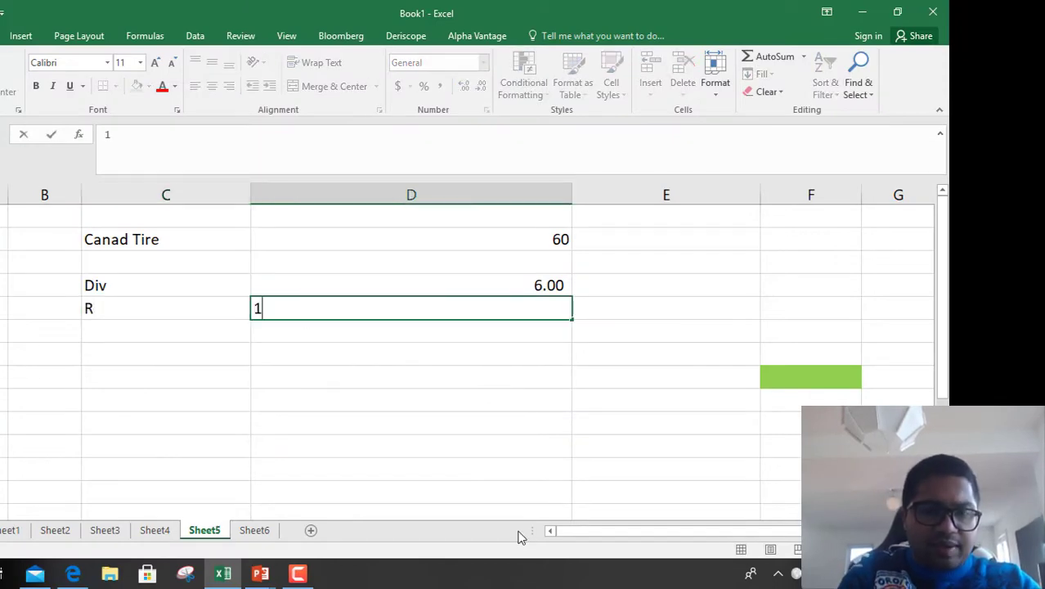
text(2%)
key(Return)
Review the Example 7.3 slides and the growth-rate formula slide in PowerPoint, and return to cell C7 in Excel.
key(alt+Tab)
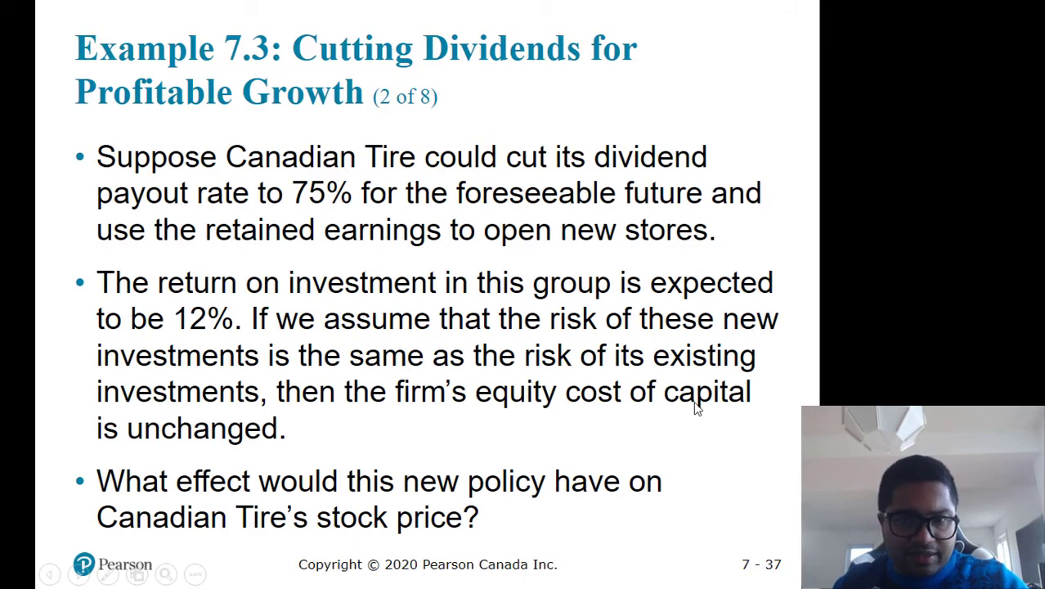
click(517, 409)
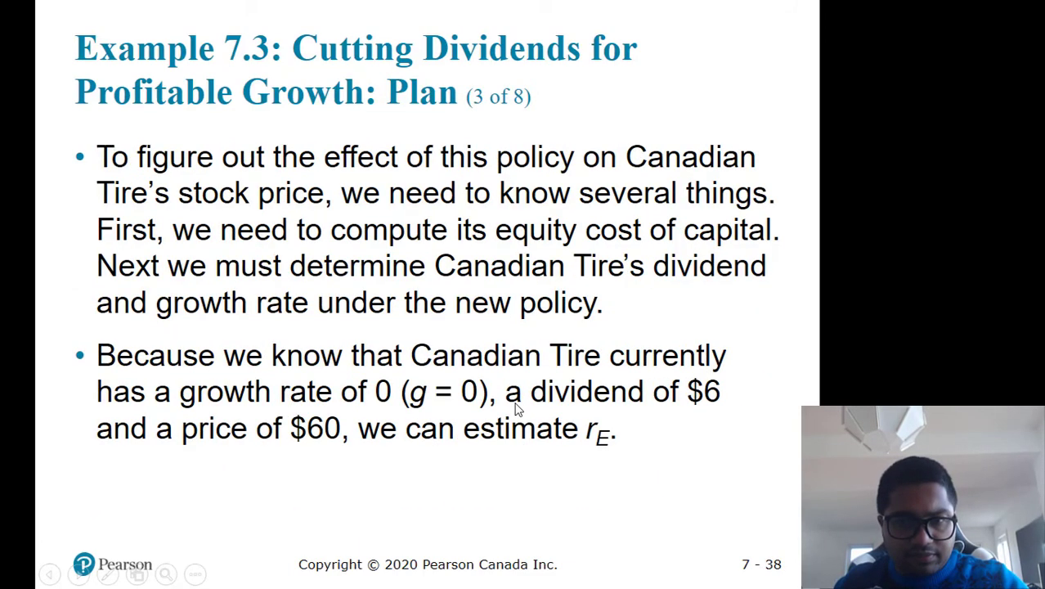
click(517, 409)
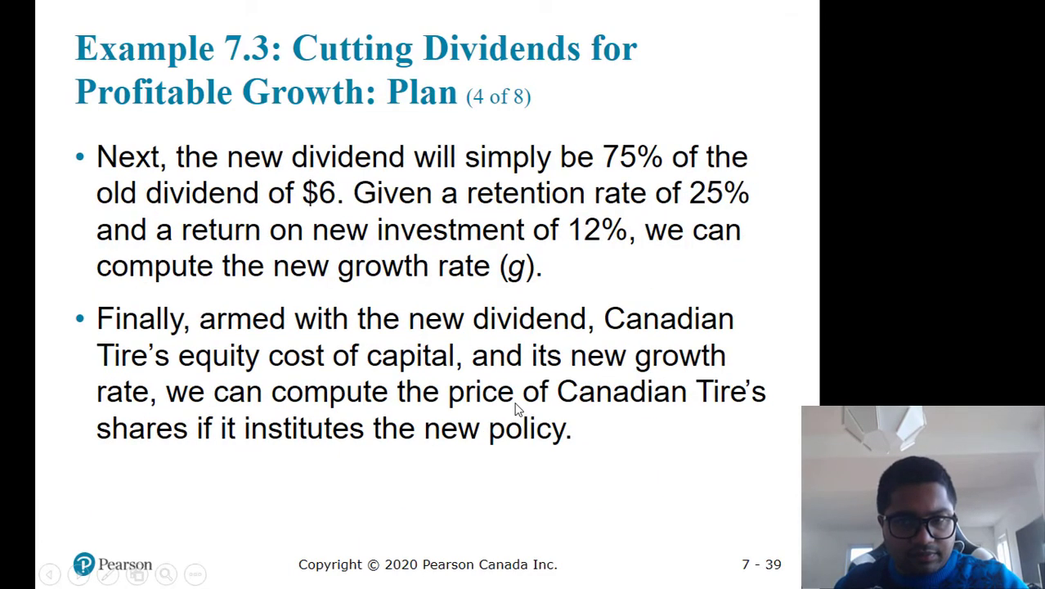
click(517, 409)
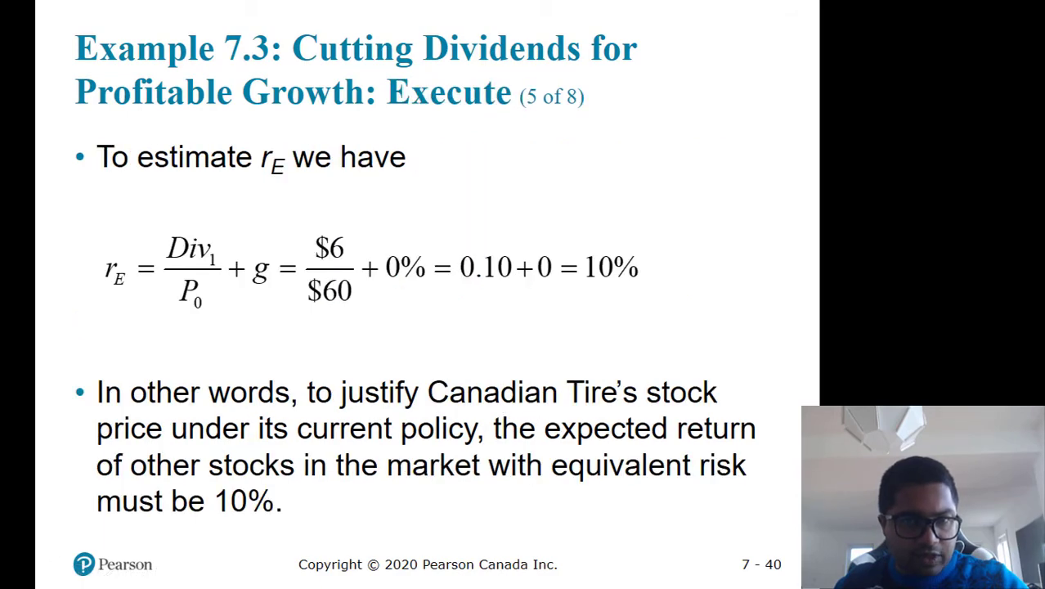
key(Right)
key(Right)
key(Left)
key(Left)
key(Left)
key(Left)
key(Left)
key(Left)
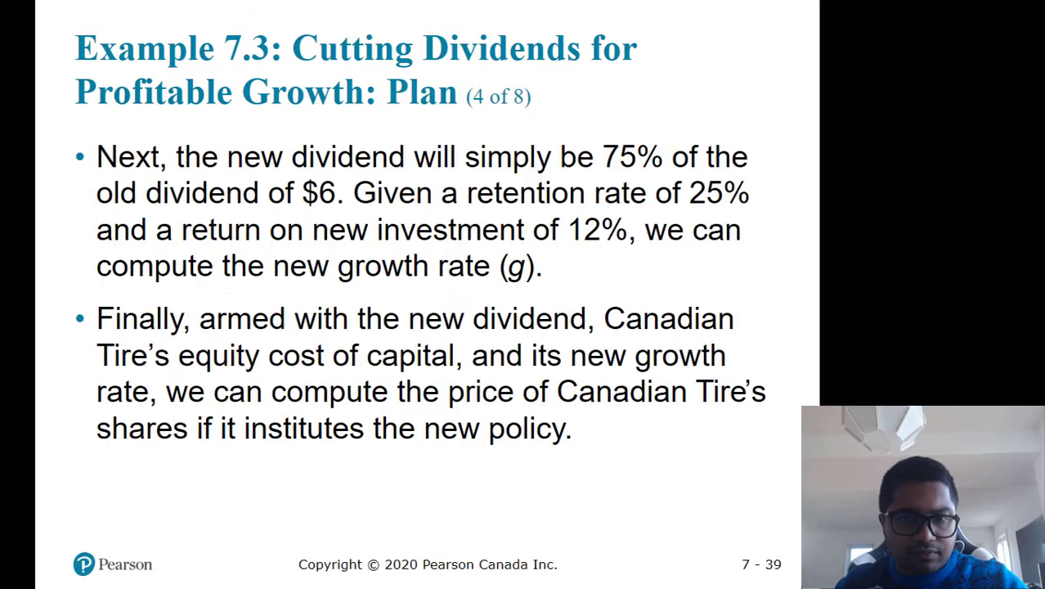
key(Left)
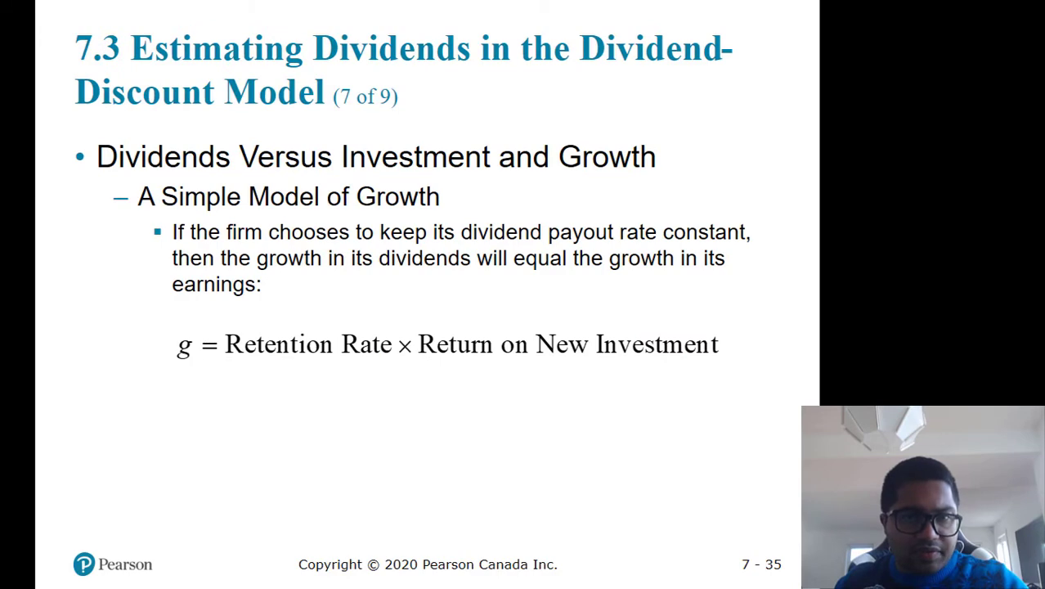
key(Right)
key(Right)
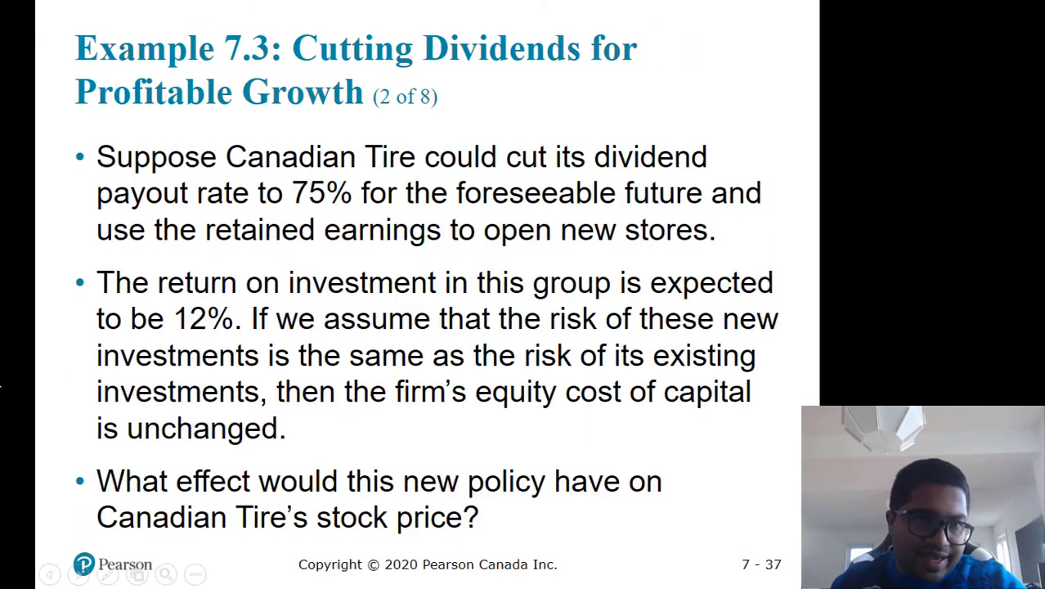
key(alt+Tab)
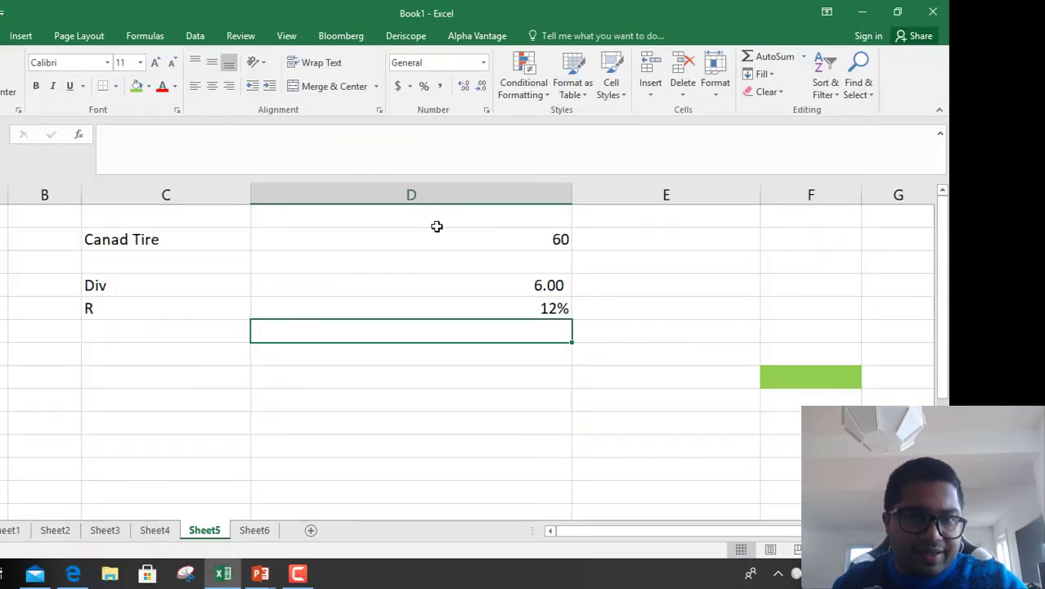
click(185, 352)
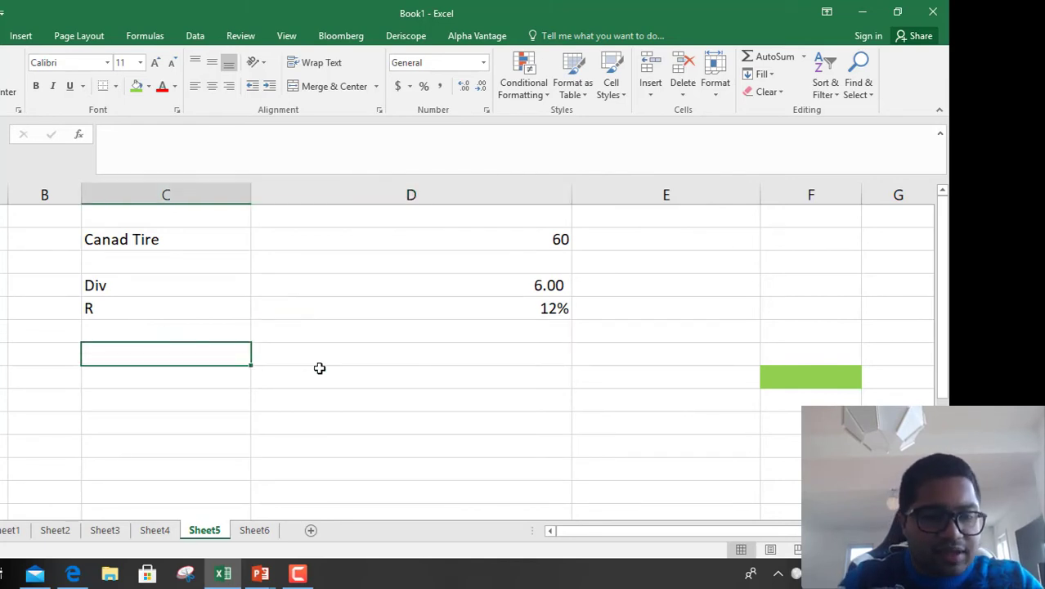
text(Retai)
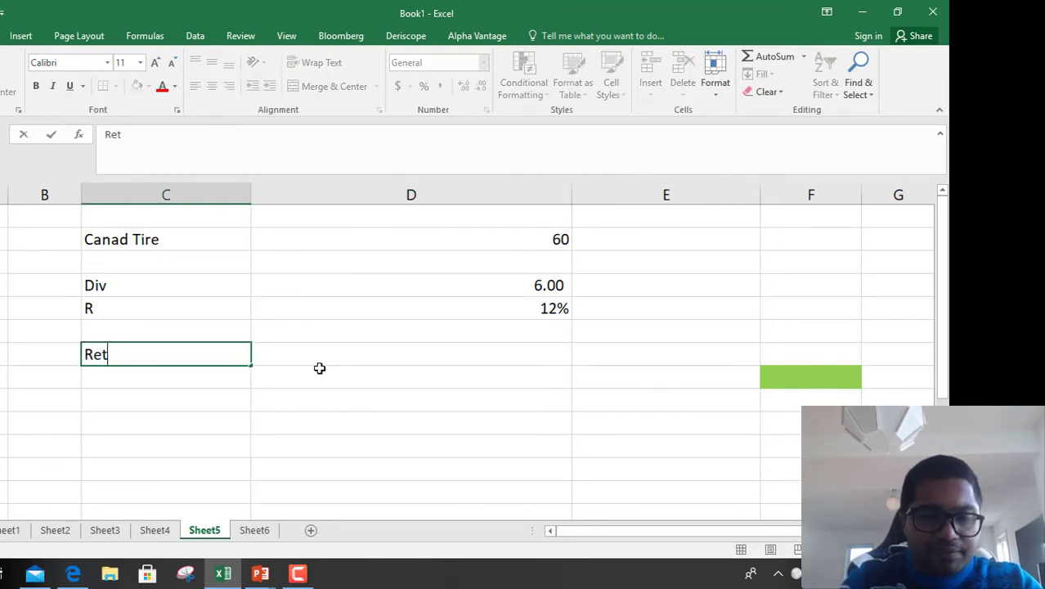
key(BackSpace)
key(BackSpace)
key(BackSpace)
key(BackSpace)
key(BackSpace)
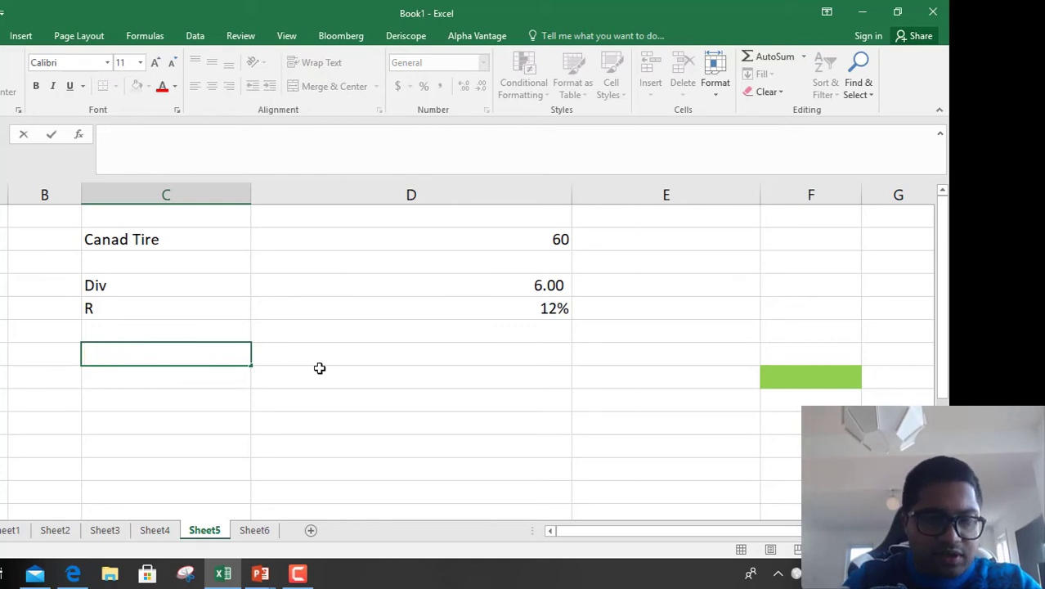
Label C7 as Earnings and enter 6 in D7.
text(Earnings)
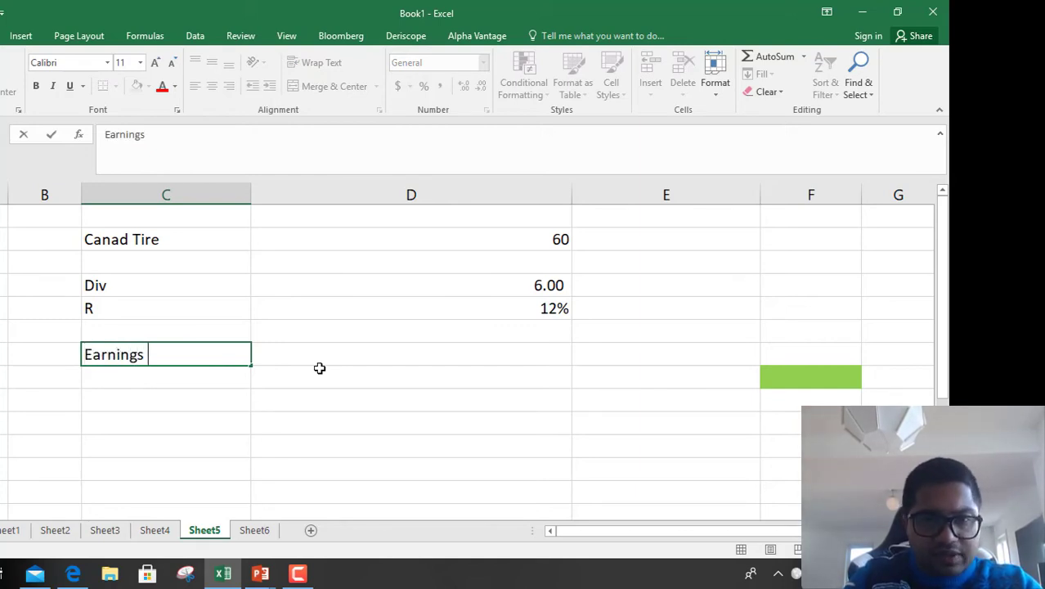
key(Tab)
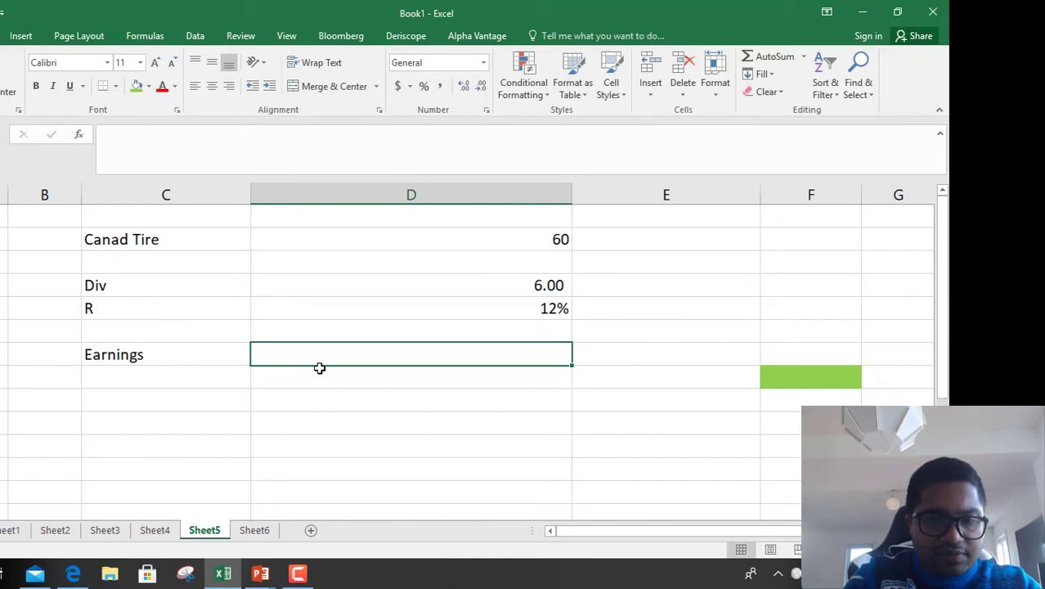
text(6)
key(Down)
key(Left)
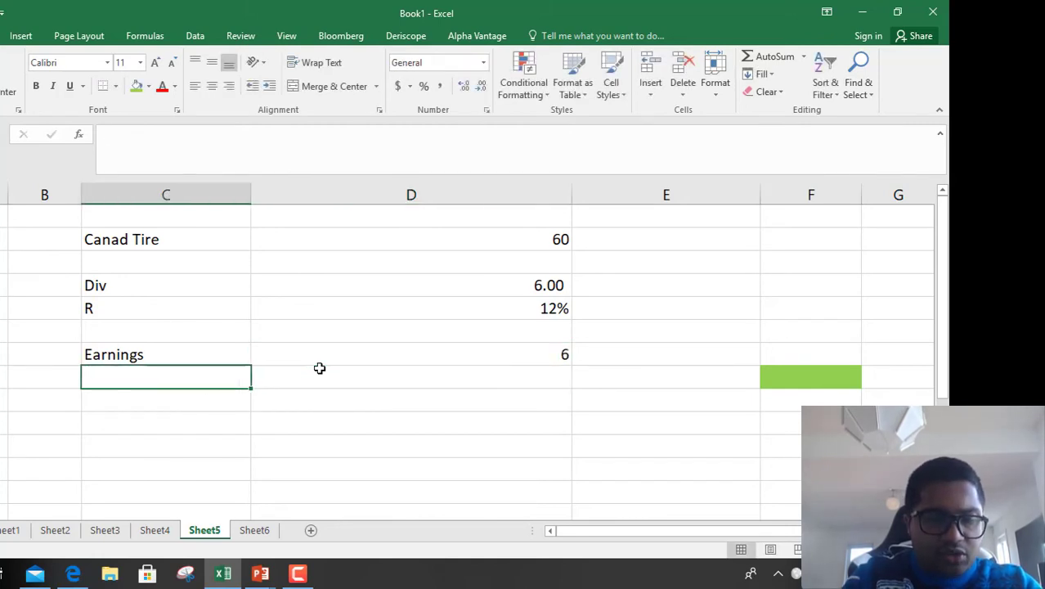
Add a Payout row in row 8 that calculates 75% of the earnings in D7, formatted in comma style.
text(Pay)
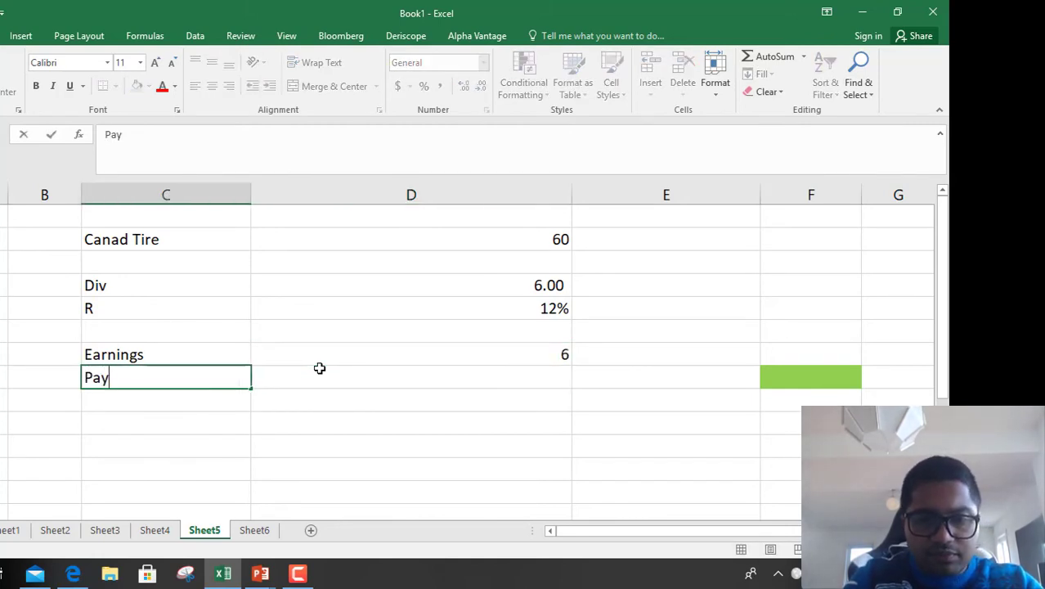
text(out)
click(319, 368)
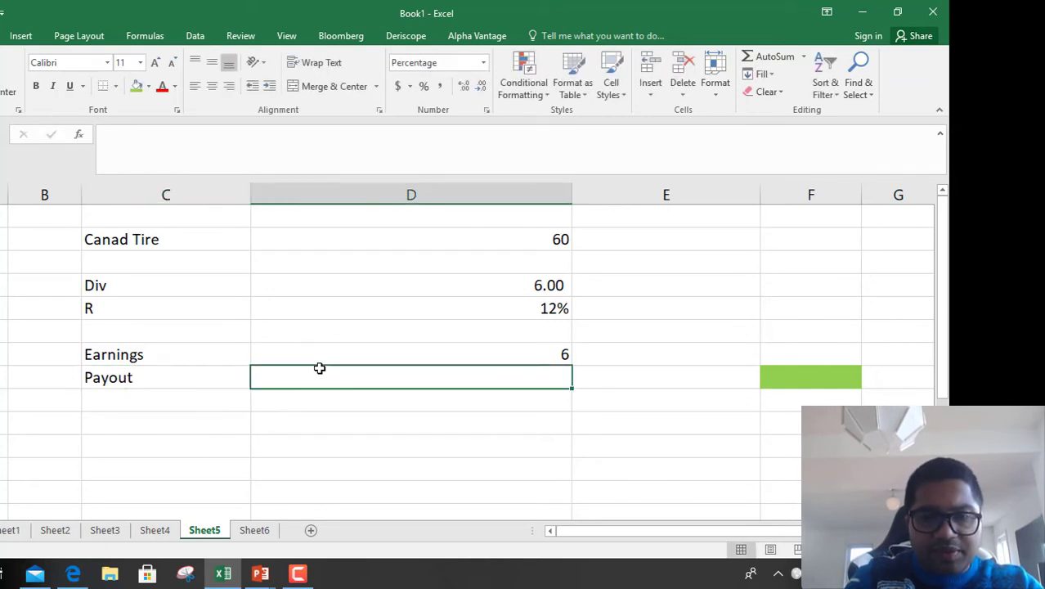
text(=)
key(Up)
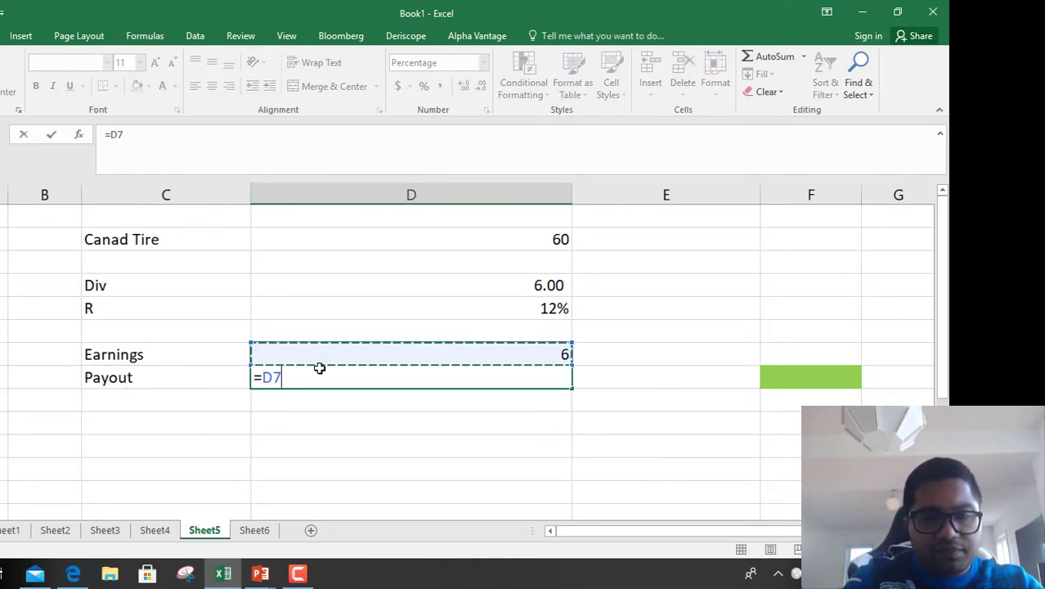
text(*75%)
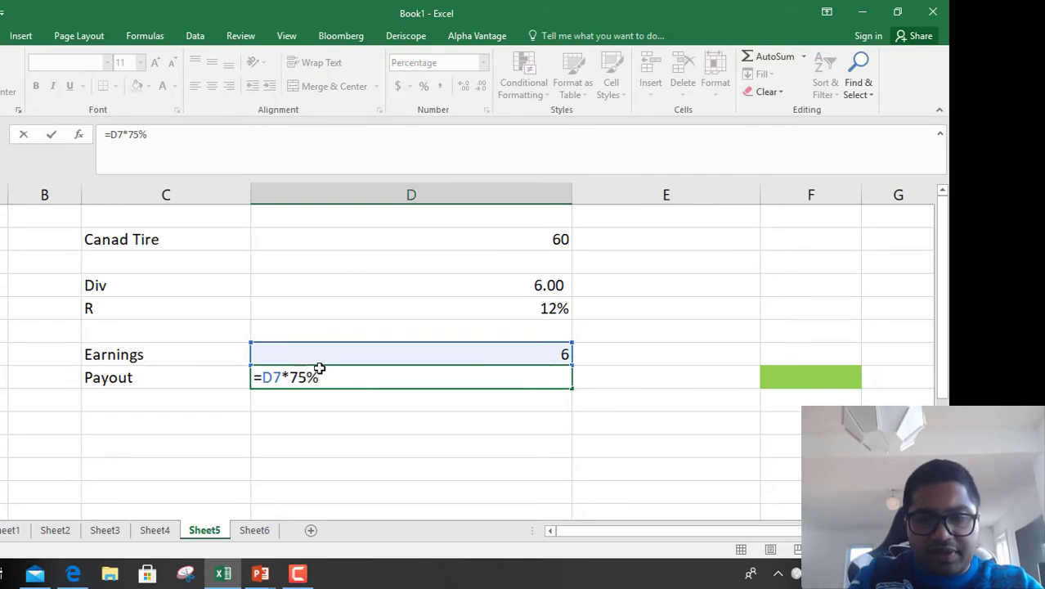
key(Return)
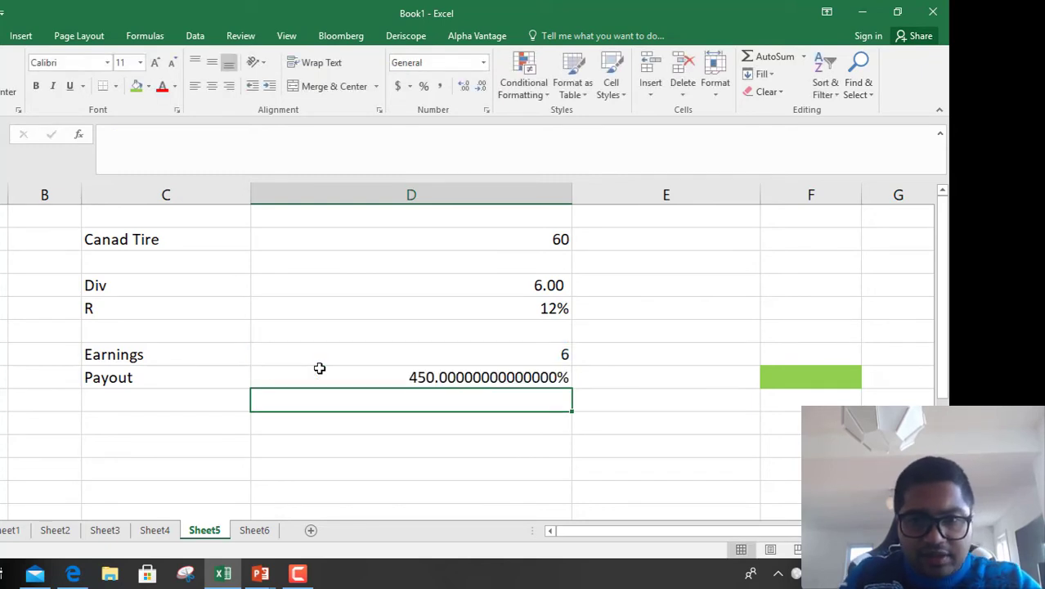
click(319, 368)
click(439, 86)
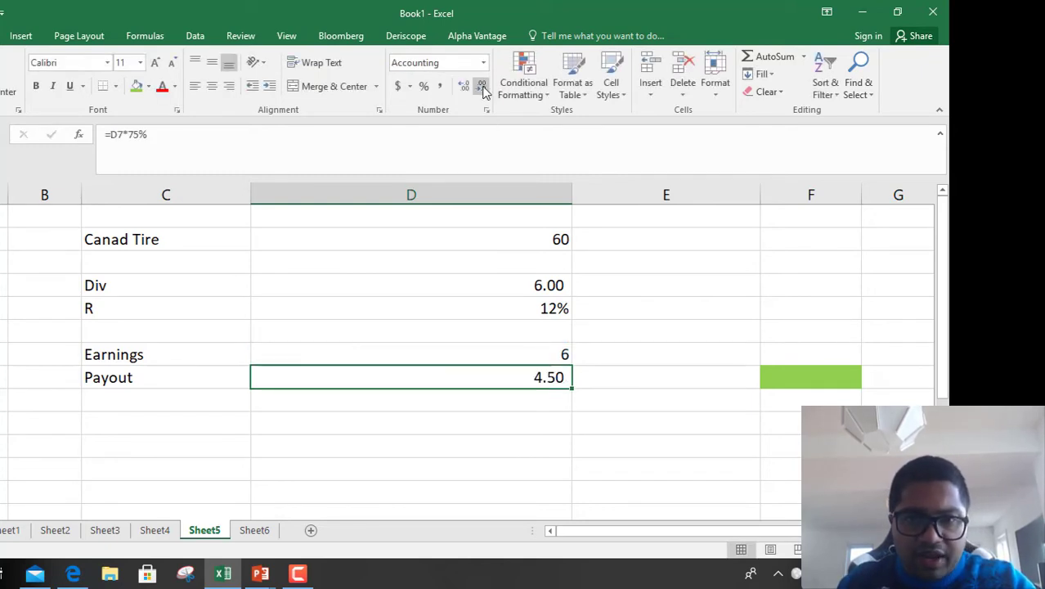
Add a Retain row in row 9 that subtracts the payout in D8 from the earnings in D7.
click(140, 400)
text(Re)
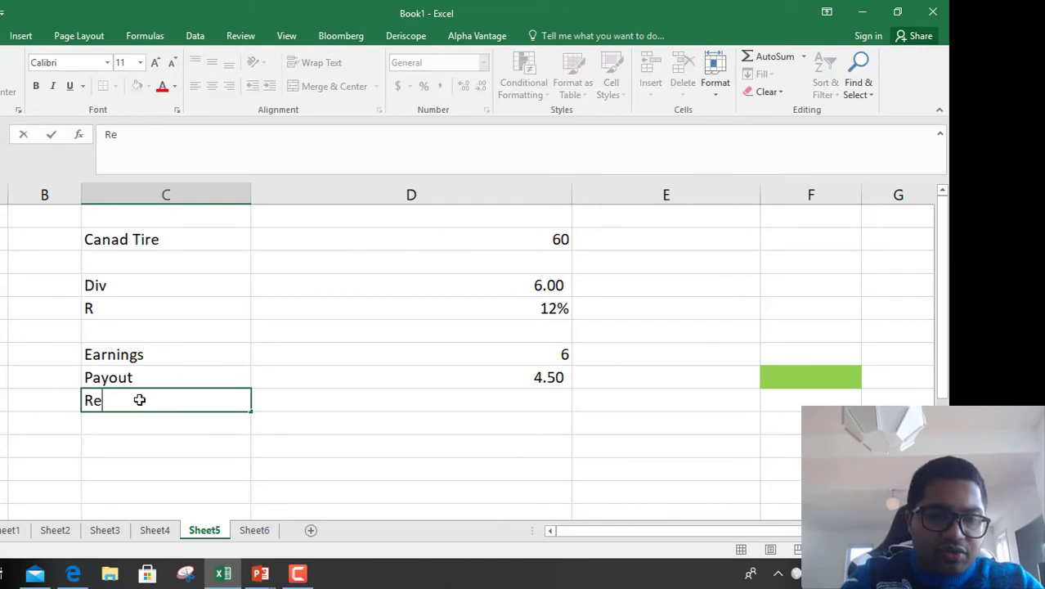
text(te)
key(BackSpace)
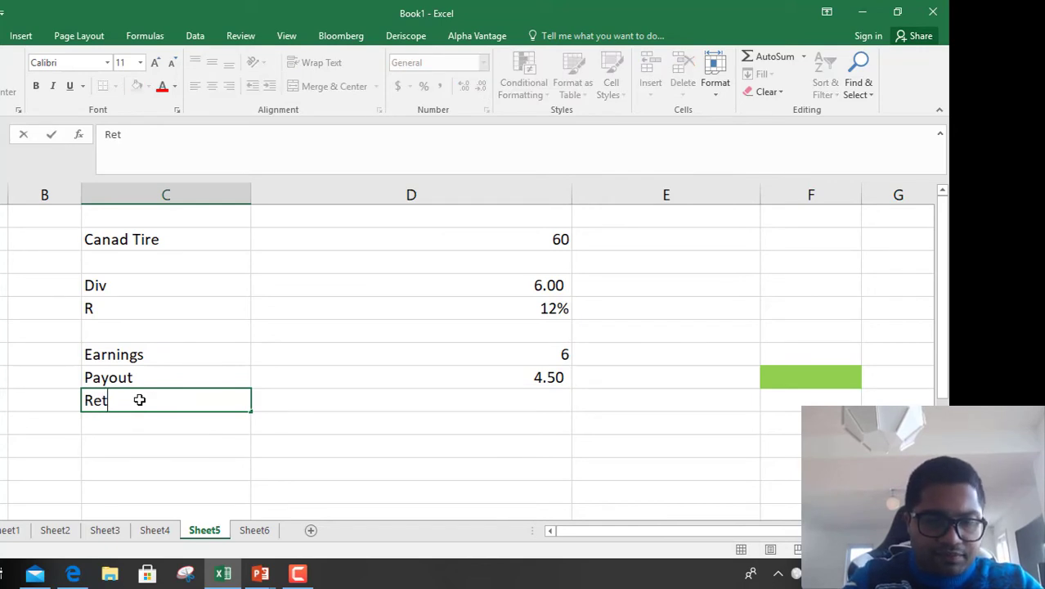
text(ain)
key(Tab)
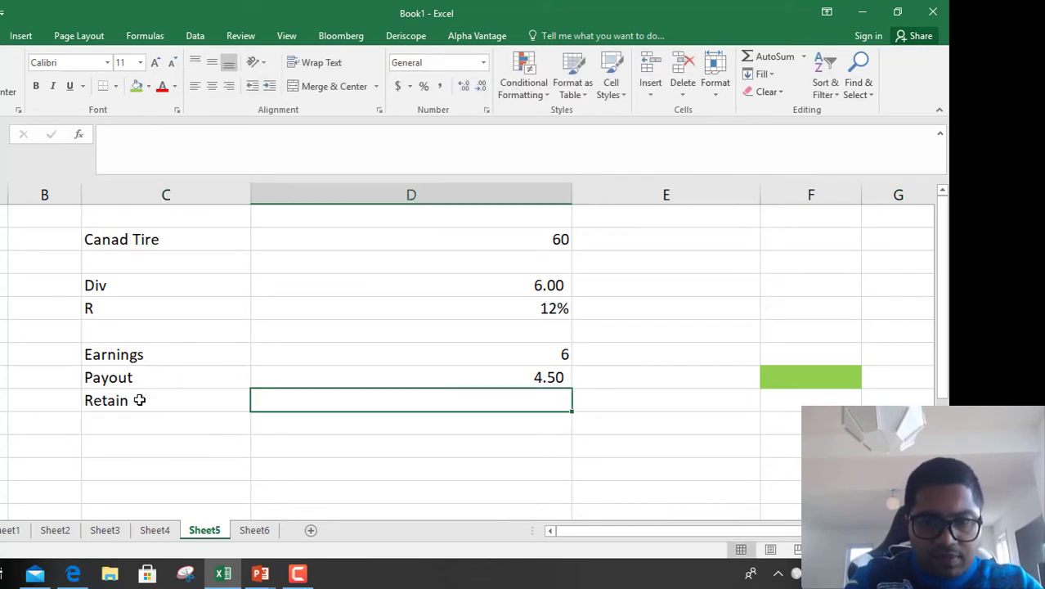
text(=)
key(Up)
key(Up)
text(-)
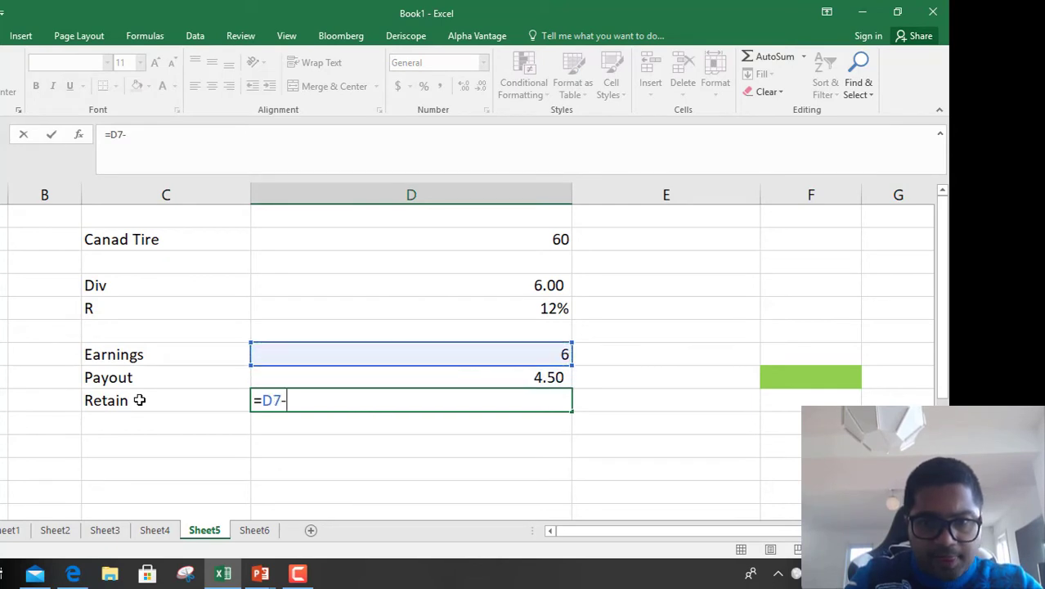
key(Up)
key(Return)
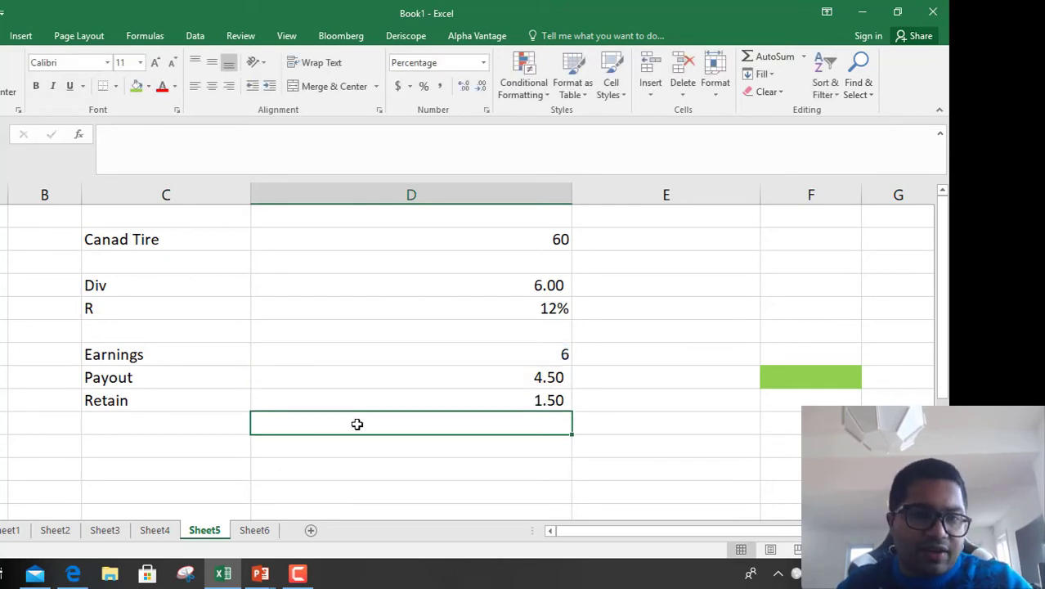
Enter the 25% retention rate in E9 beside the retained amount.
click(623, 402)
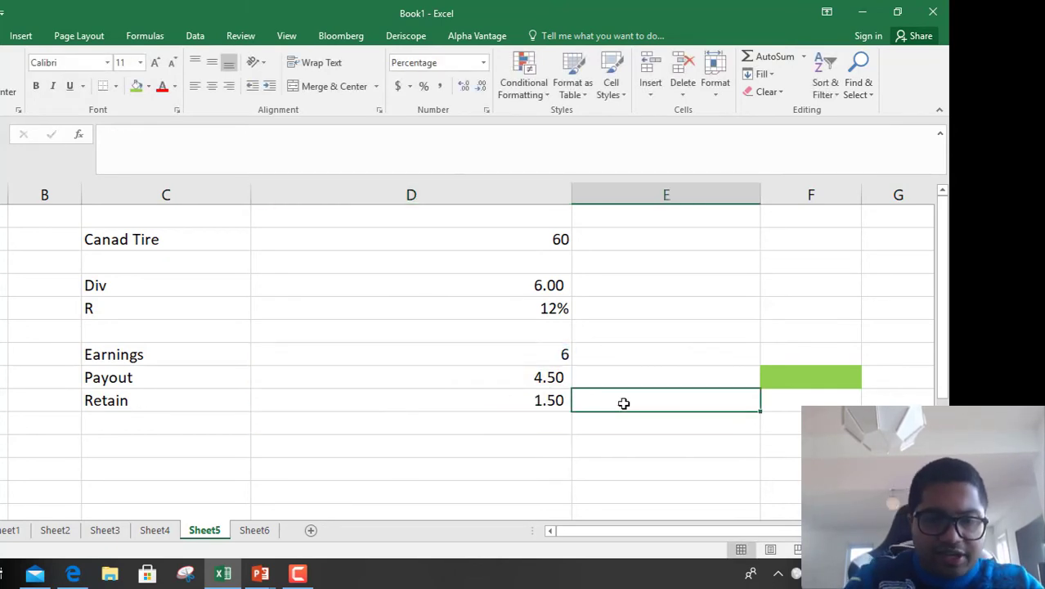
text(25)
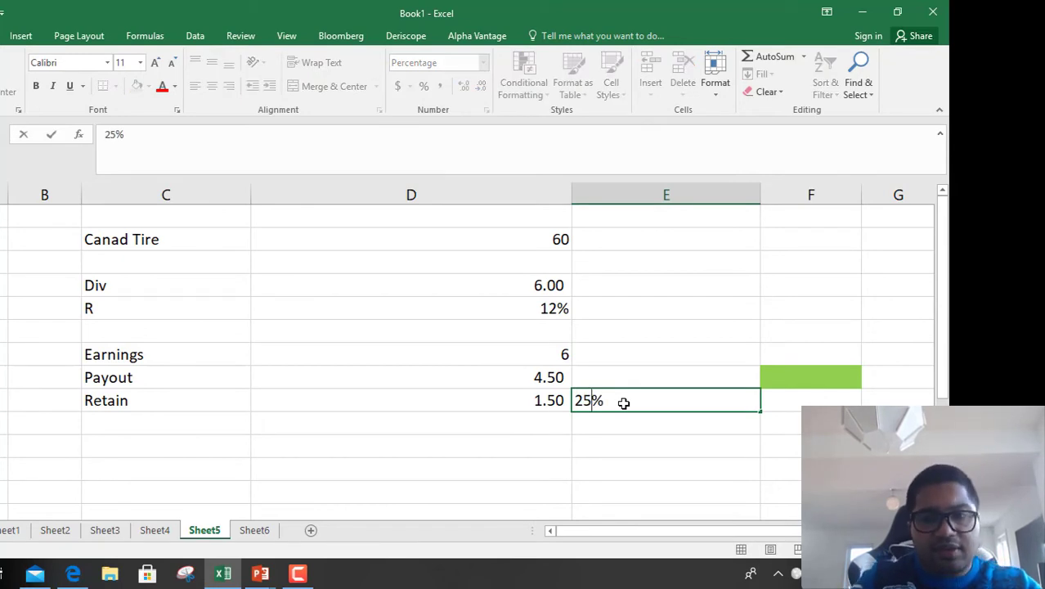
key(Return)
Label C11 as Value and write the dividend-discount expression Div1/(R-G) as text in D11.
key(Left)
key(Left)
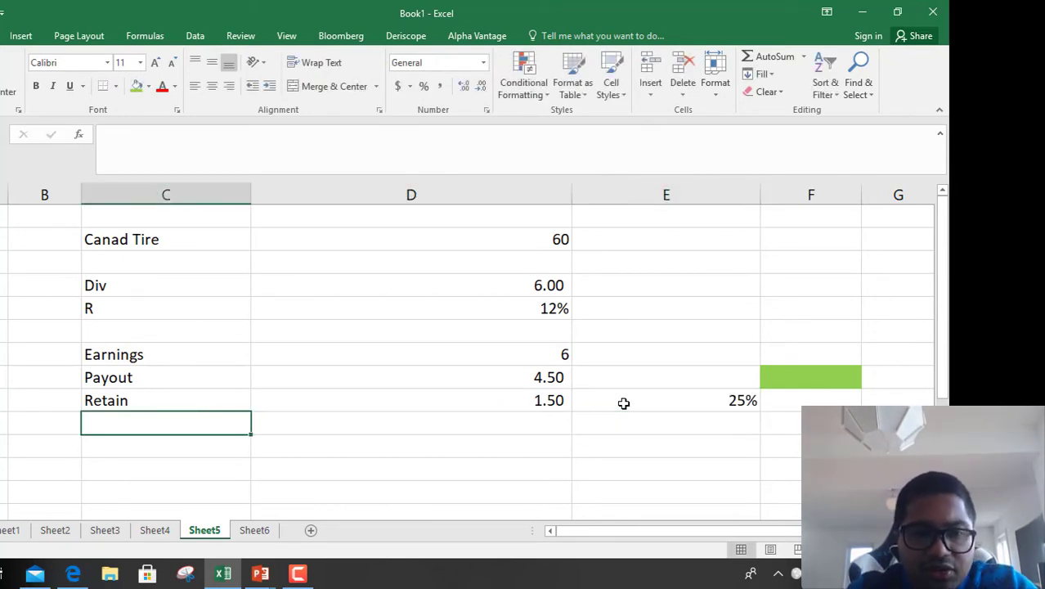
key(Down)
text(Value)
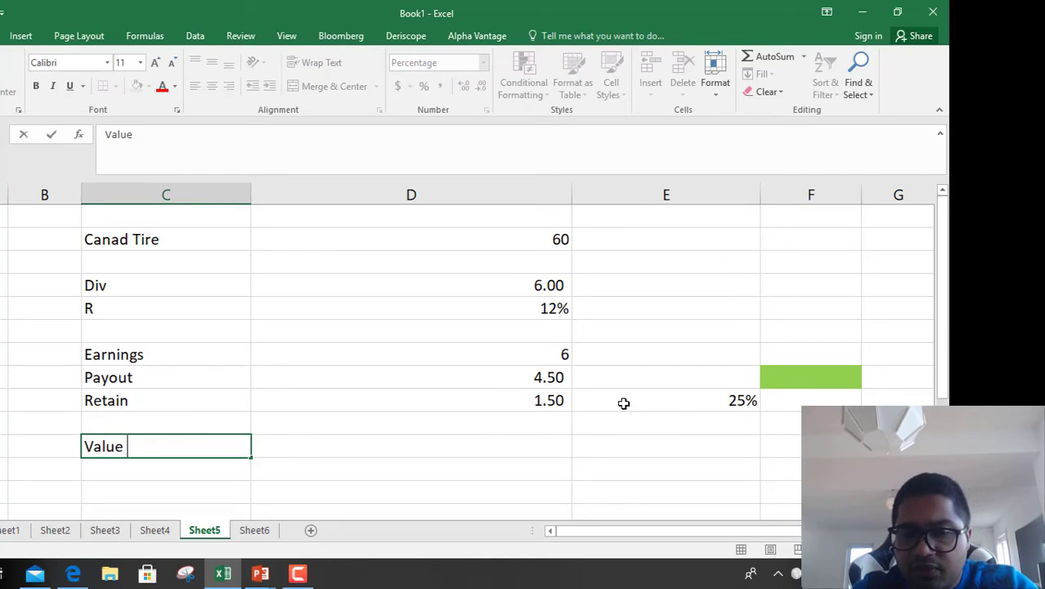
key(Right)
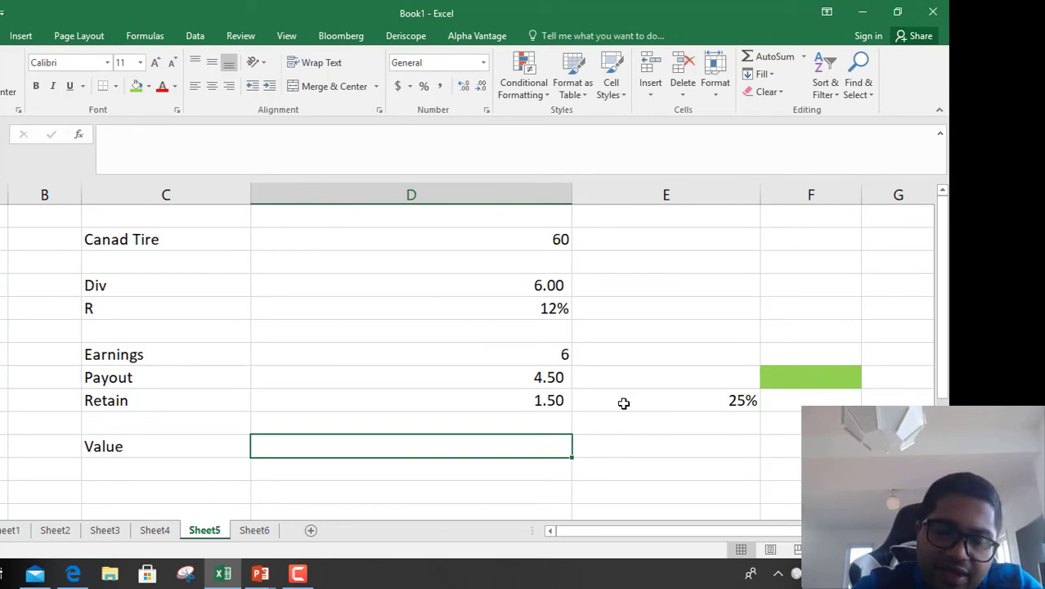
text(Div)
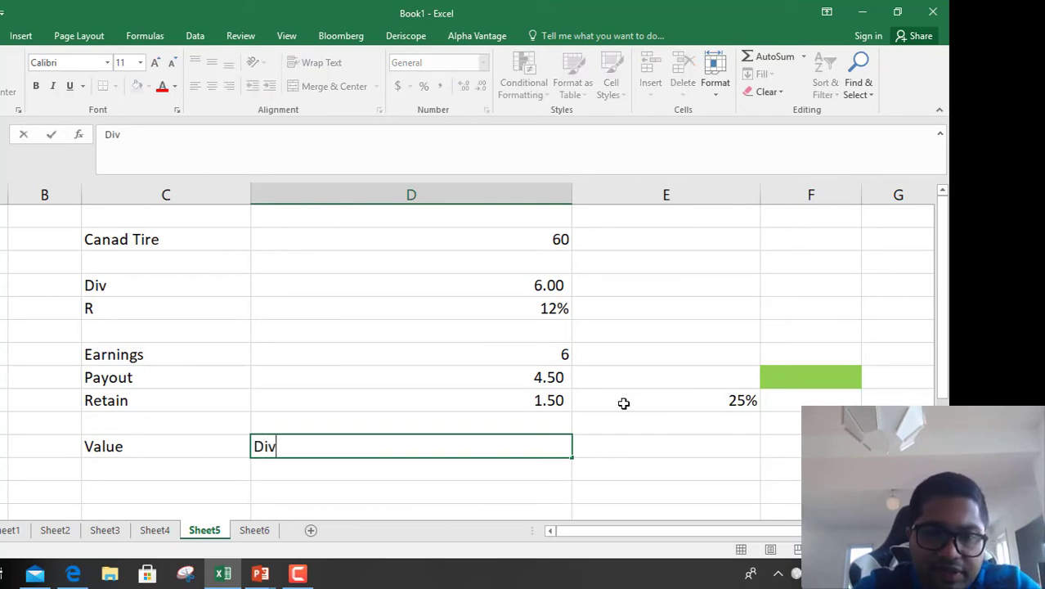
text(1/()
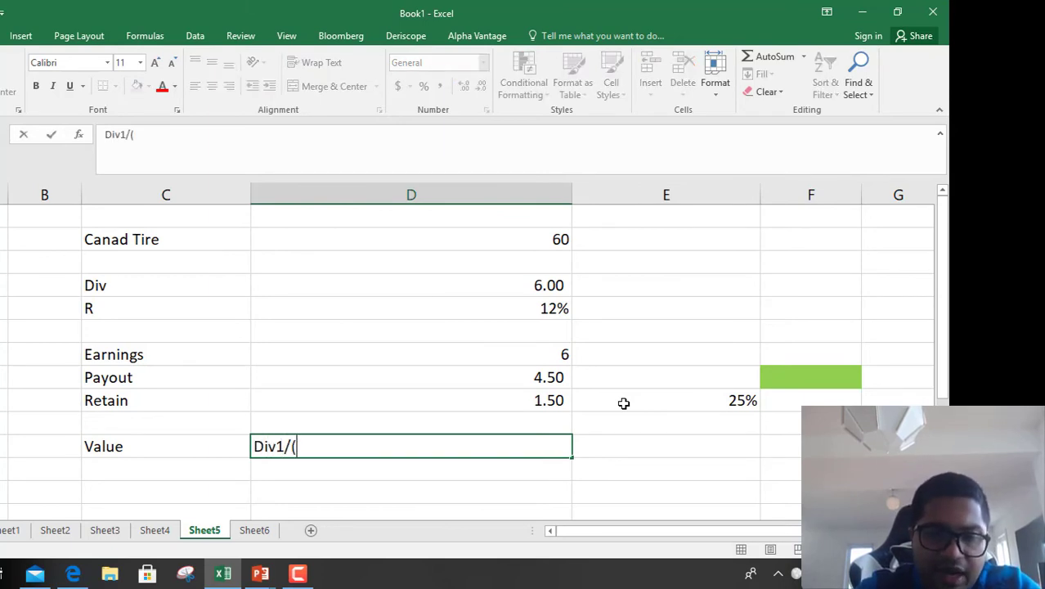
text(R-G)
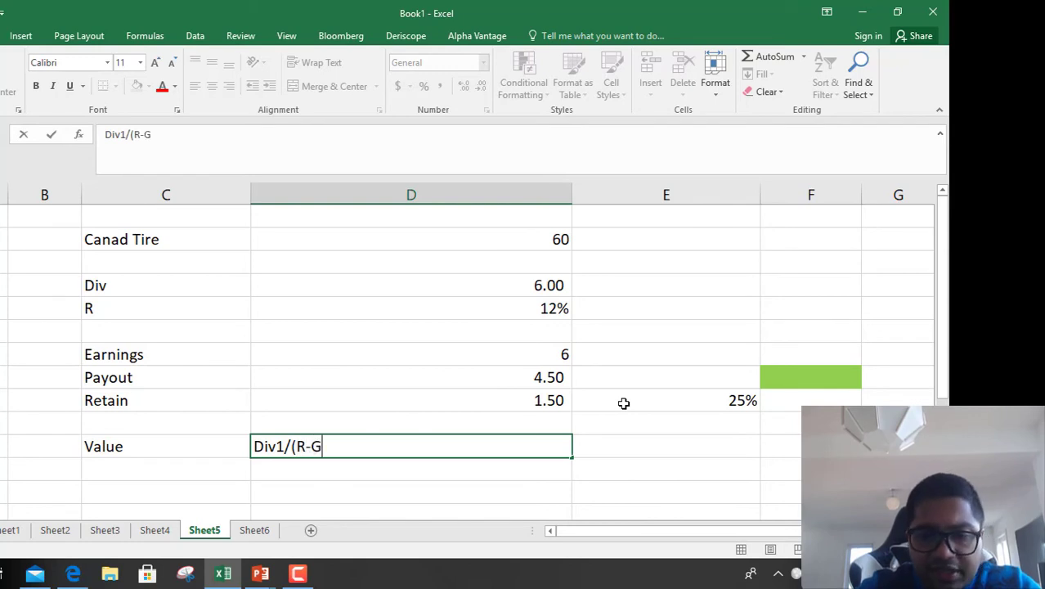
key(Return)
key(Left)
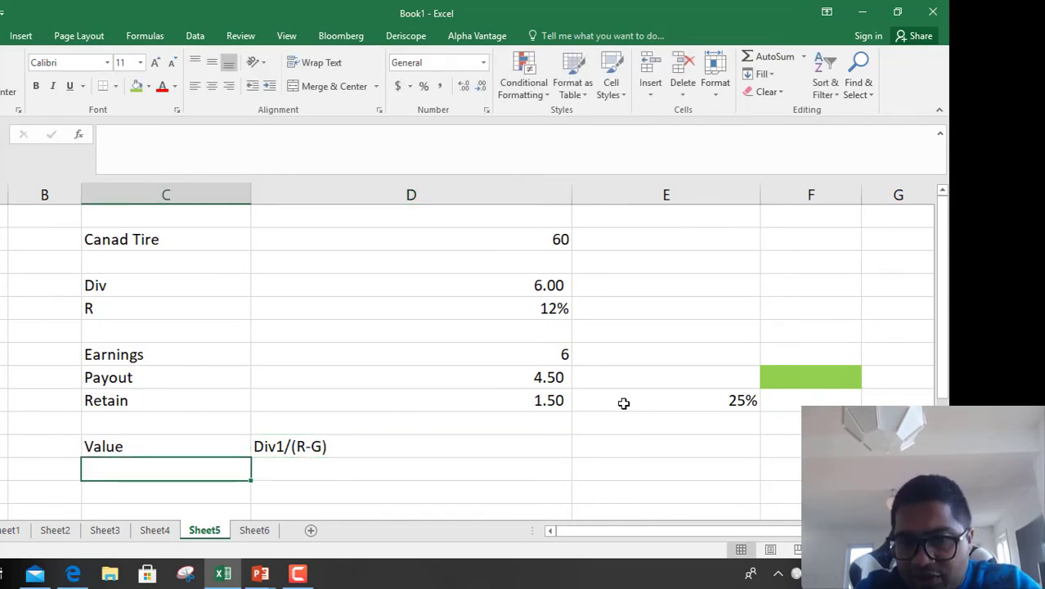
key(Up)
key(Right)
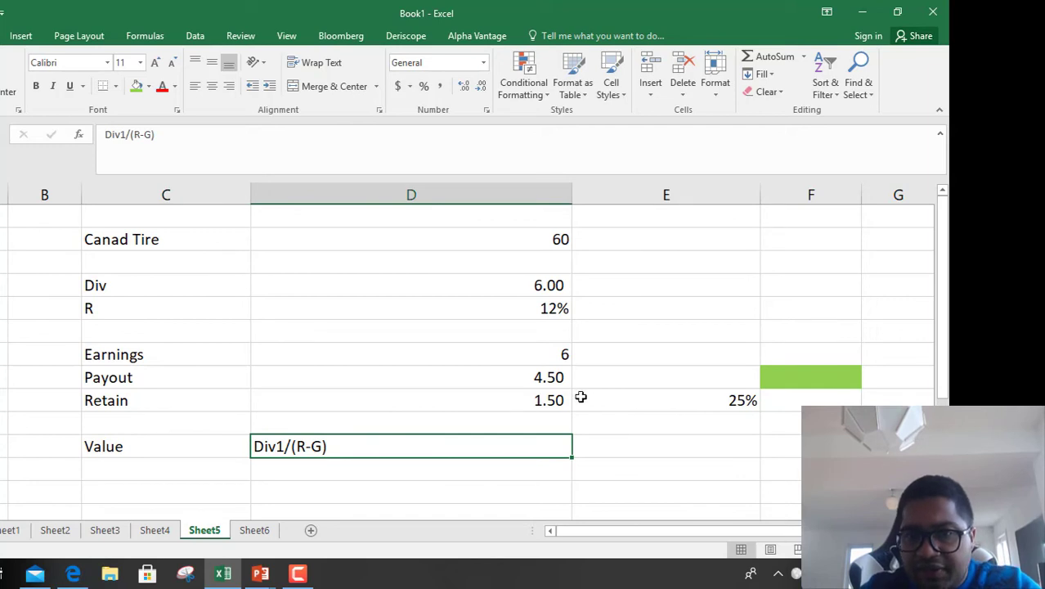
Highlight the payout amount in D8 with a green fill, then select the R rate in D5.
click(545, 378)
click(137, 86)
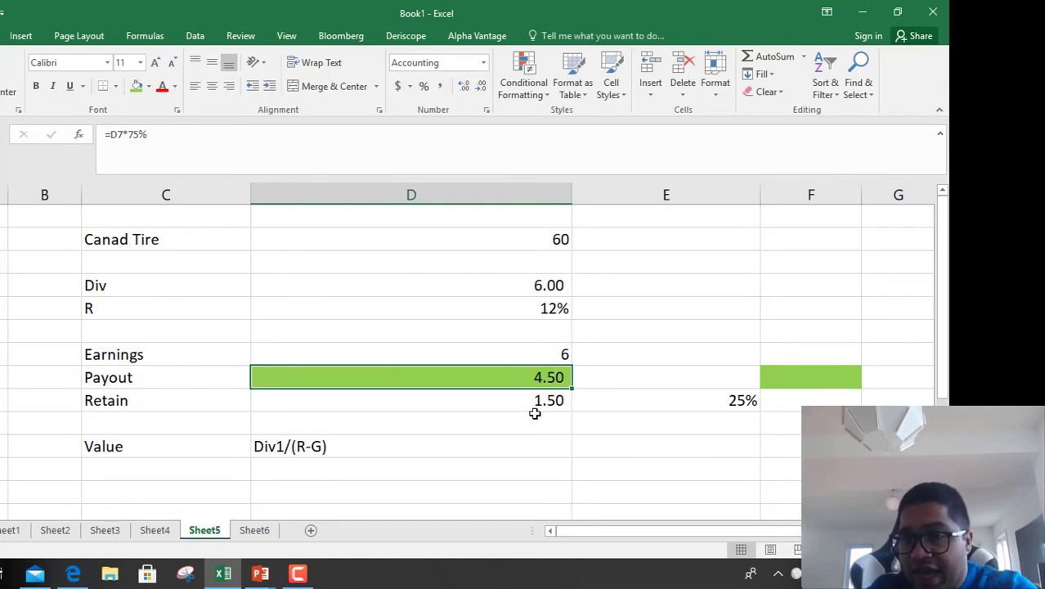
click(544, 307)
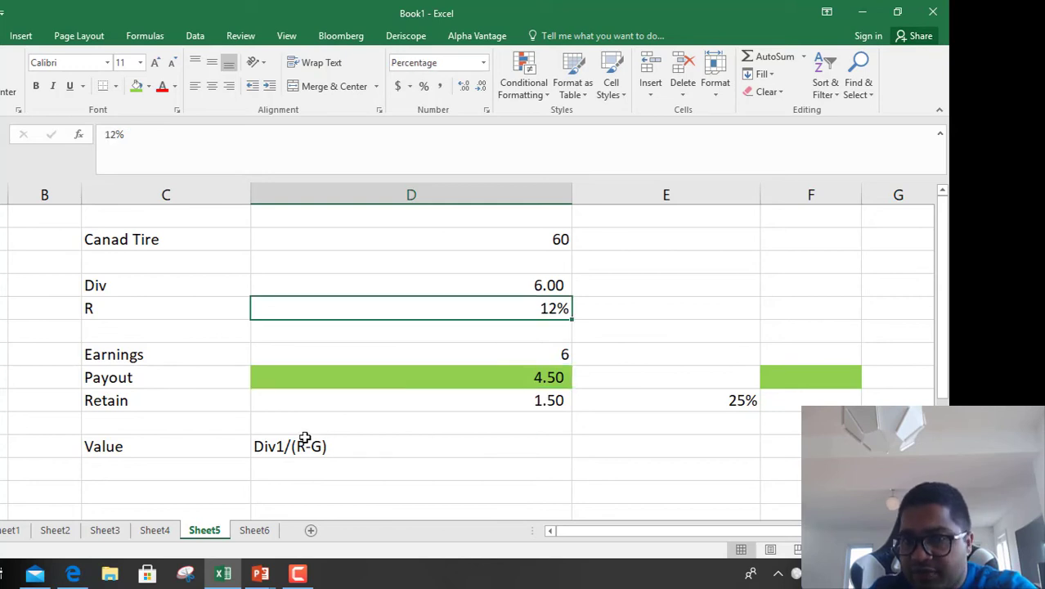
Label C12 as G and write the growth expression Rente* ROI as text in D12.
click(175, 477)
text(G)
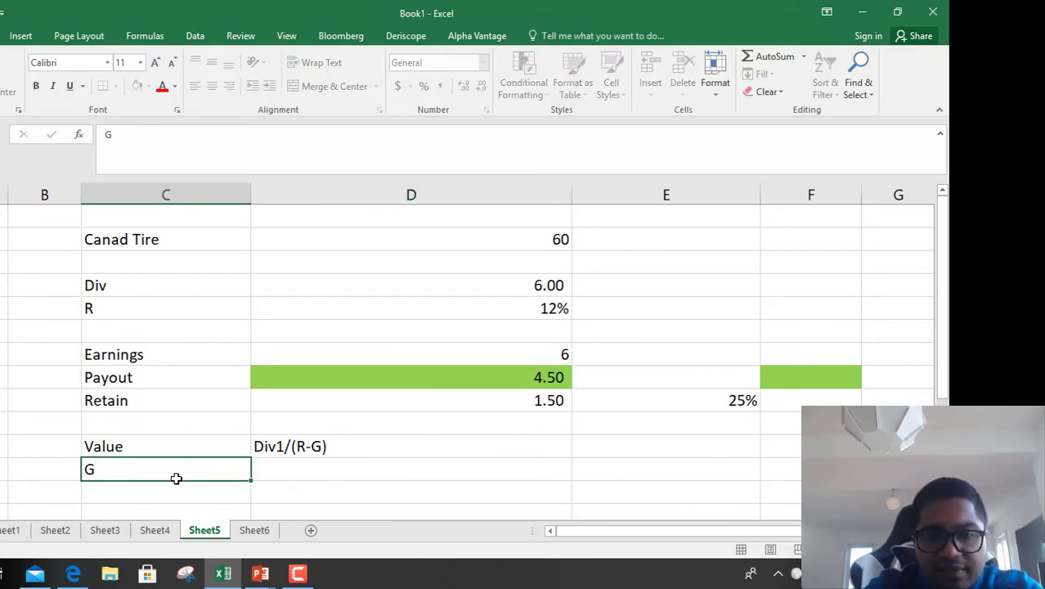
key(Tab)
text(Rent)
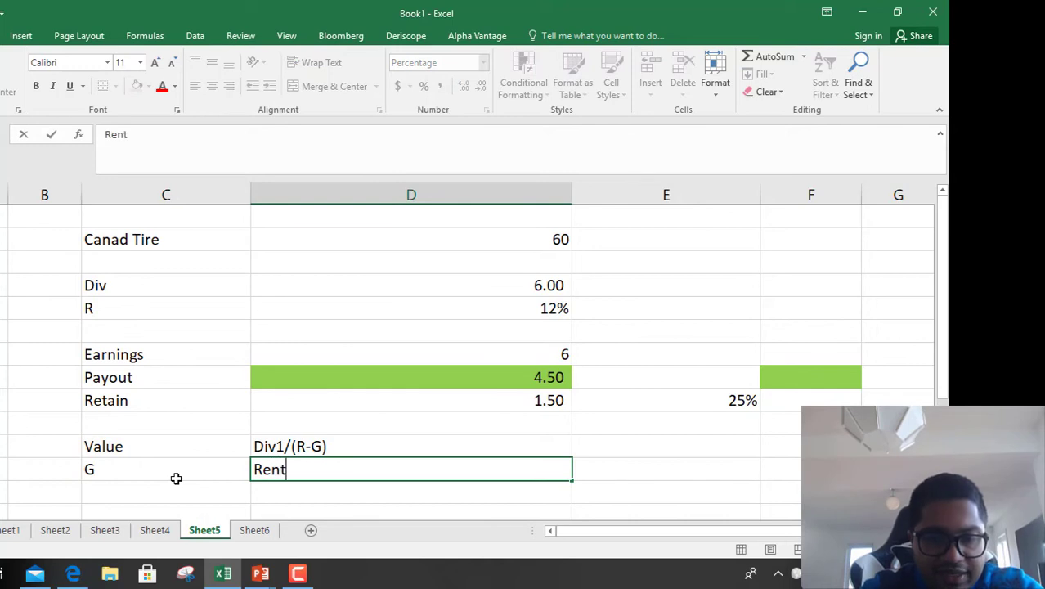
text(entaion)
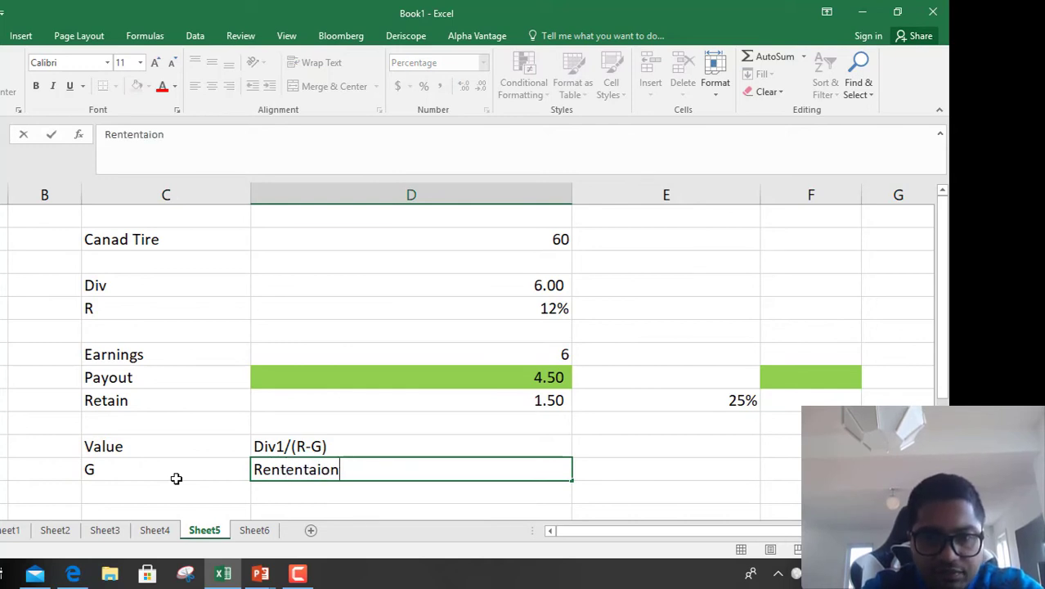
key(BackSpace)
key(BackSpace)
key(BackSpace)
key(BackSpace)
key(BackSpace)
key(BackSpace)
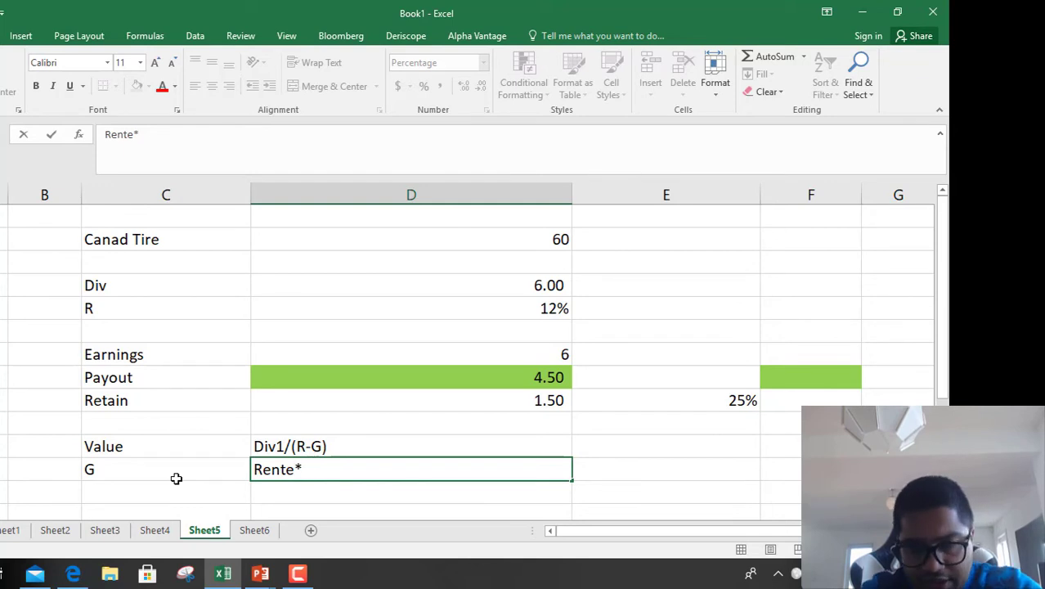
text(* R)
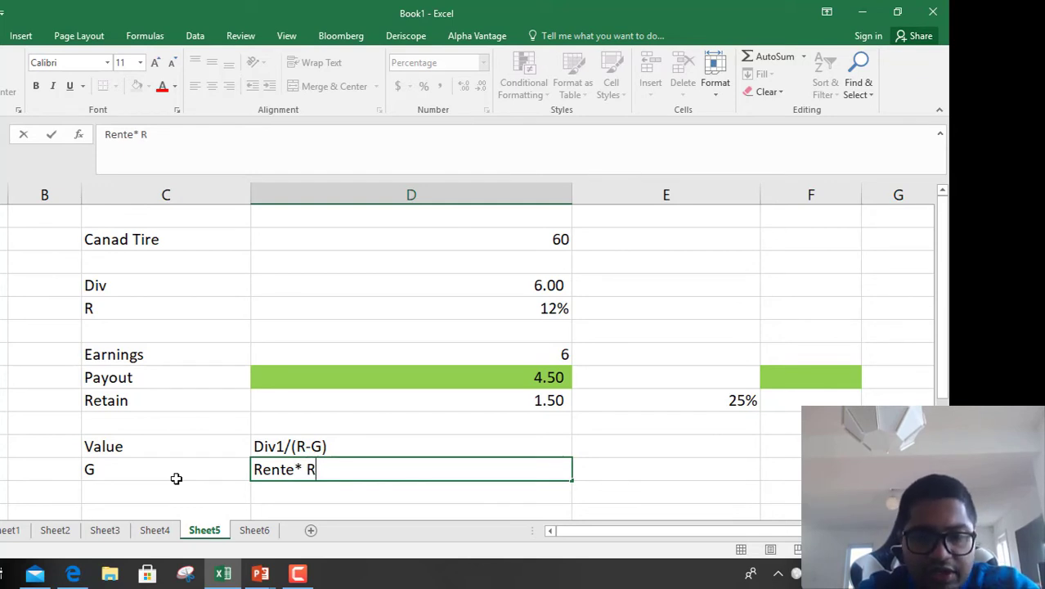
text(OI)
key(Tab)
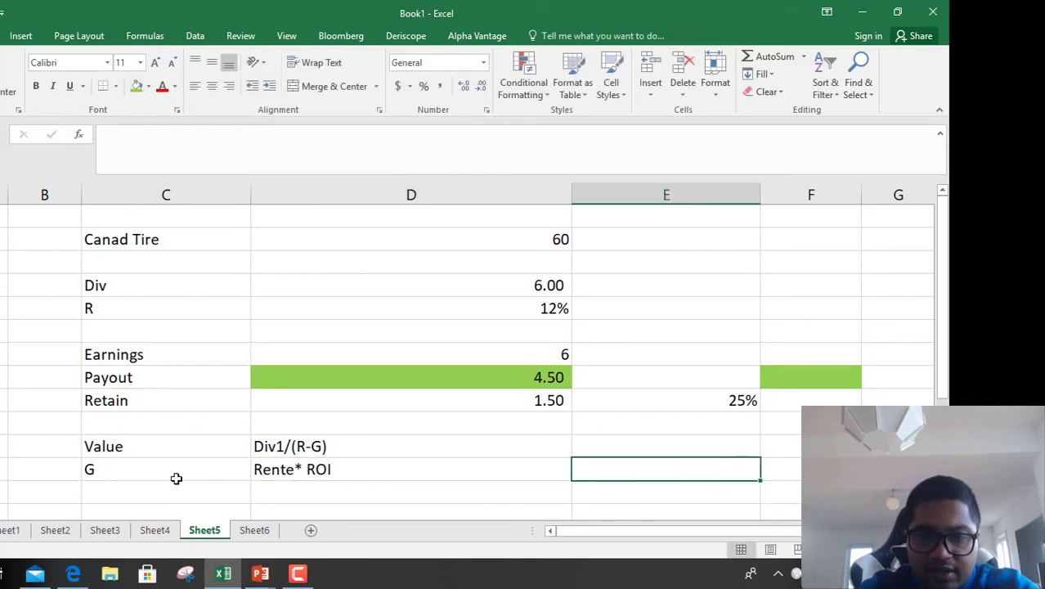
Calculate the growth rate in E12 by multiplying the retention rate in E9 by 12%.
text(=)
key(Up)
key(Up)
key(Up)
key(Up)
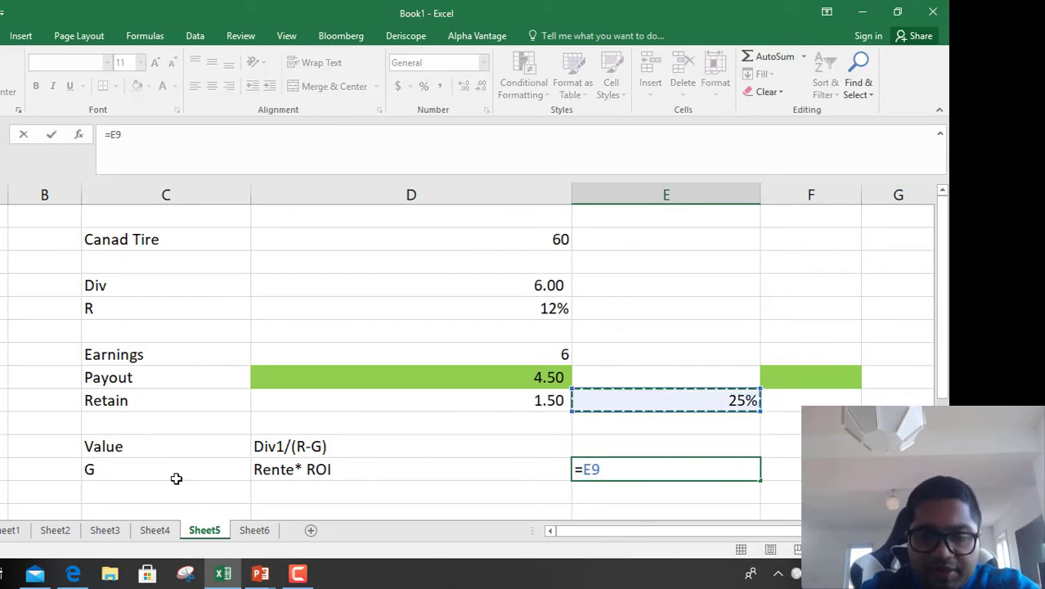
text(*1)
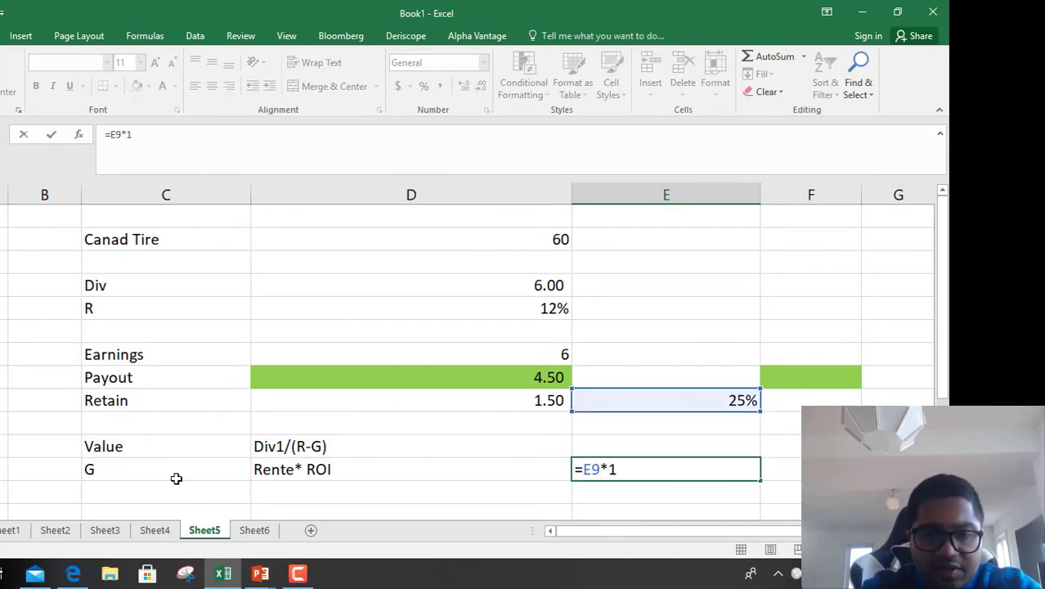
text(2%)
key(Return)
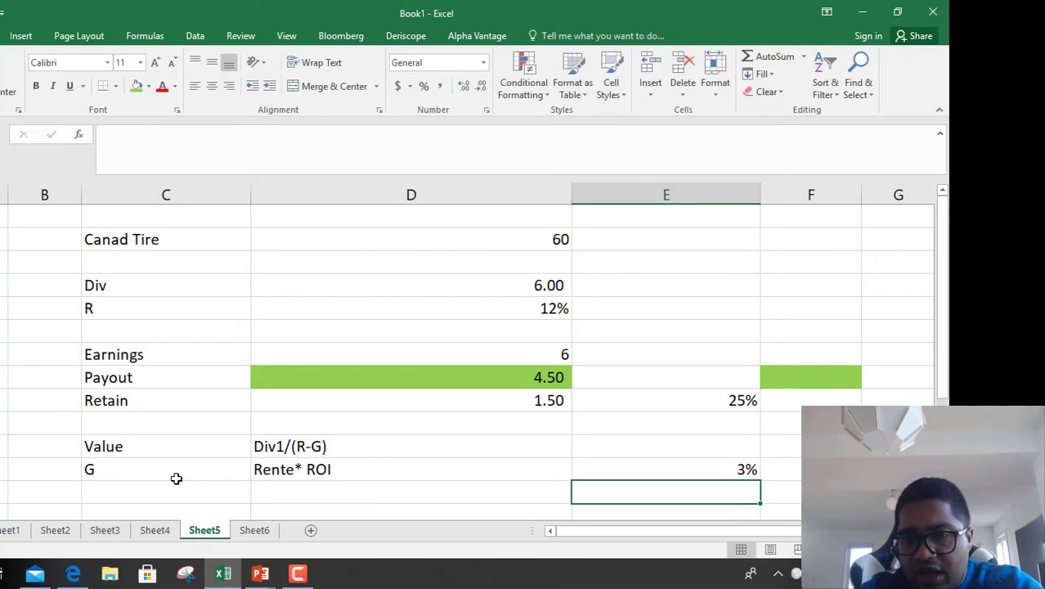
key(Up)
key(Left)
key(Right)
key(Down)
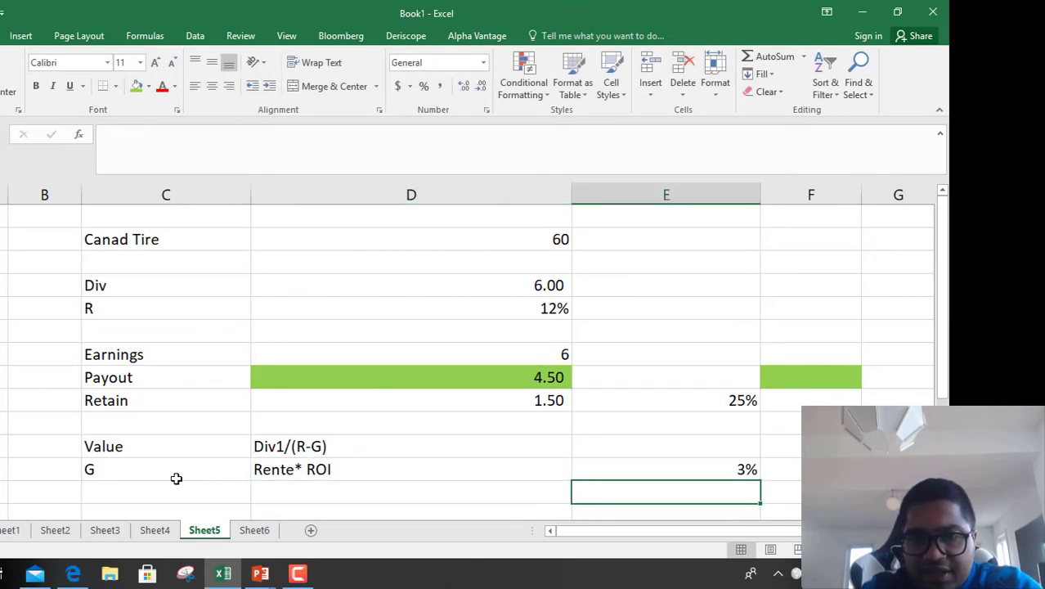
Calculate the new share value in D13 with the formula =D8/(D5-E12).
key(Left)
key(Left)
key(Right)
text(=)
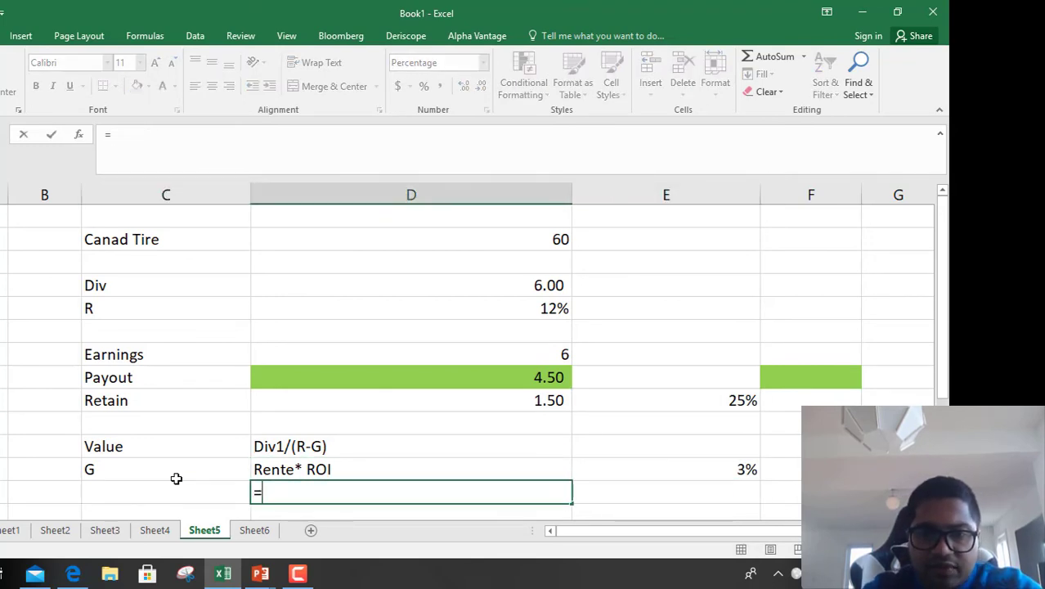
click(536, 376)
text(/()
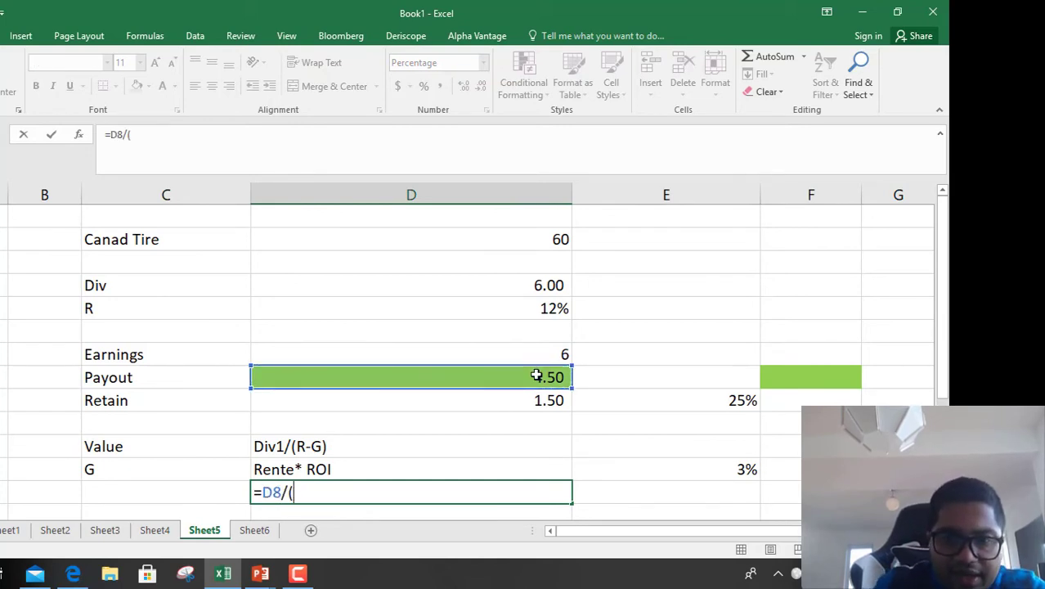
click(553, 307)
text(-)
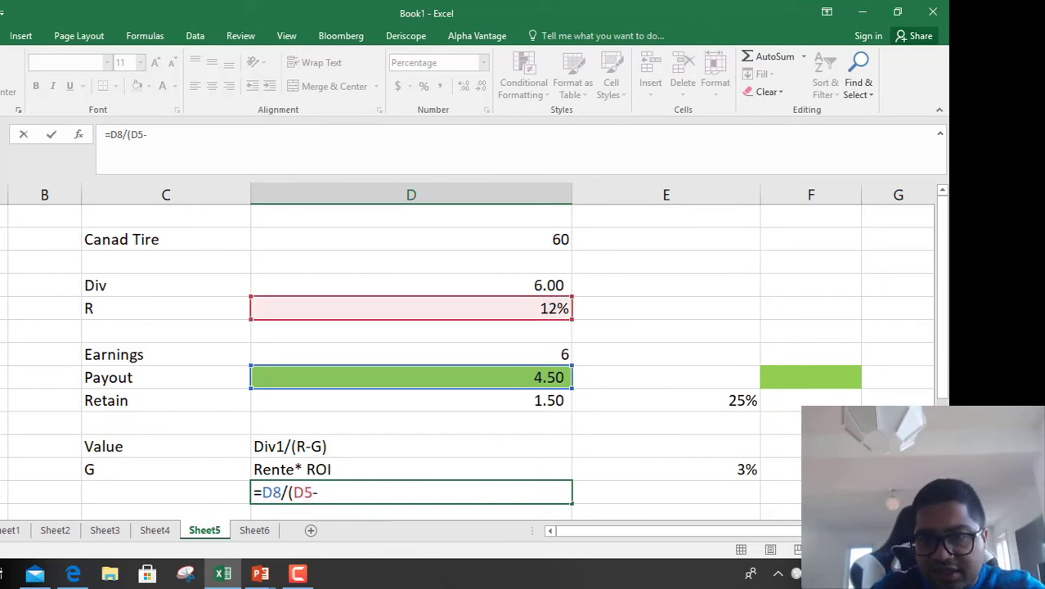
click(734, 470)
text())
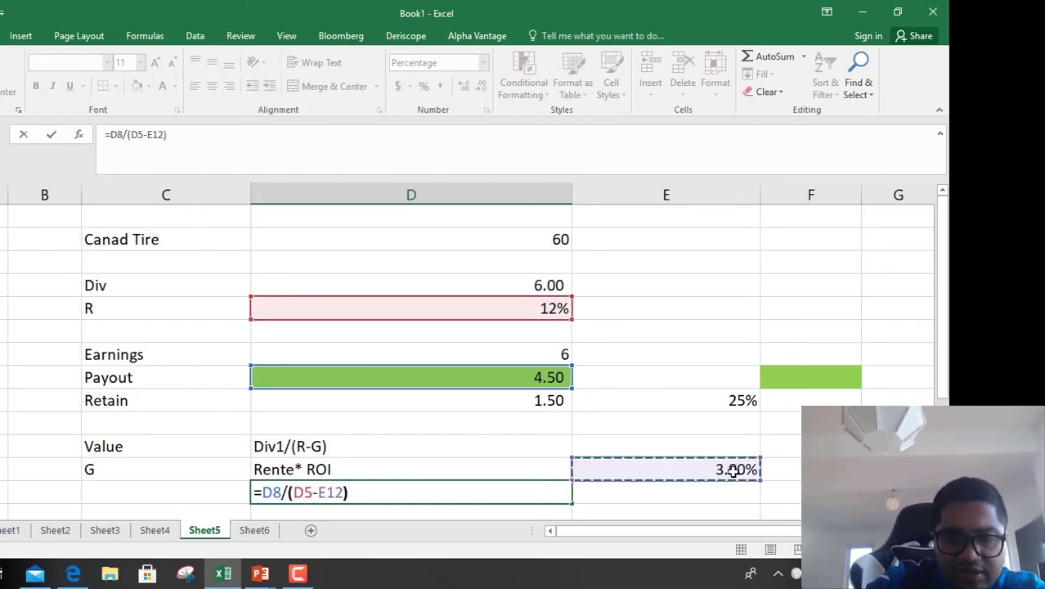
key(Return)
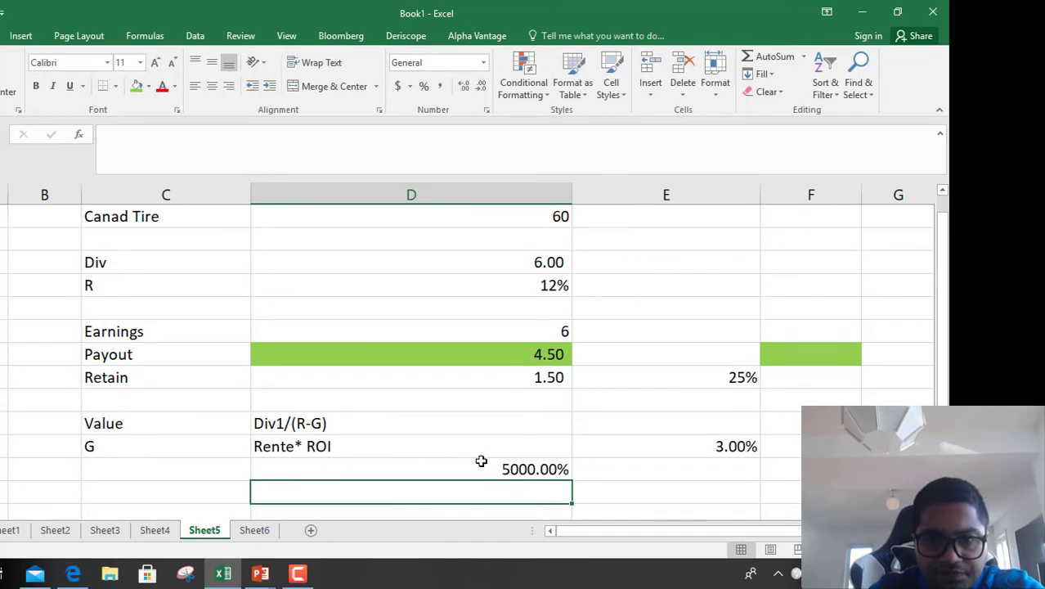
Format the share value in D13 in comma style.
click(481, 461)
click(481, 87)
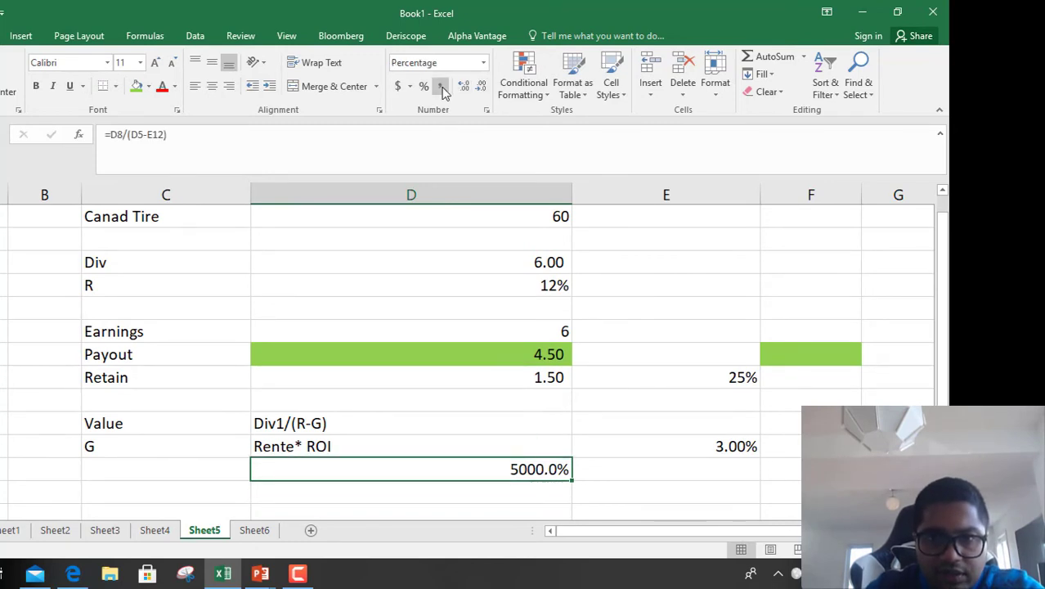
click(441, 87)
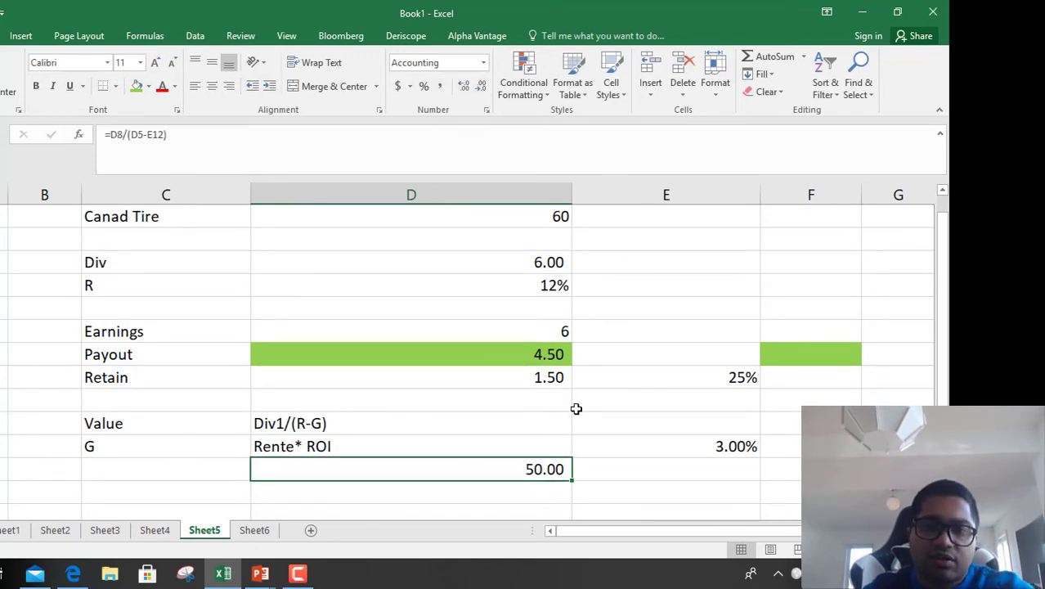
scroll(544, 248, up, 1)
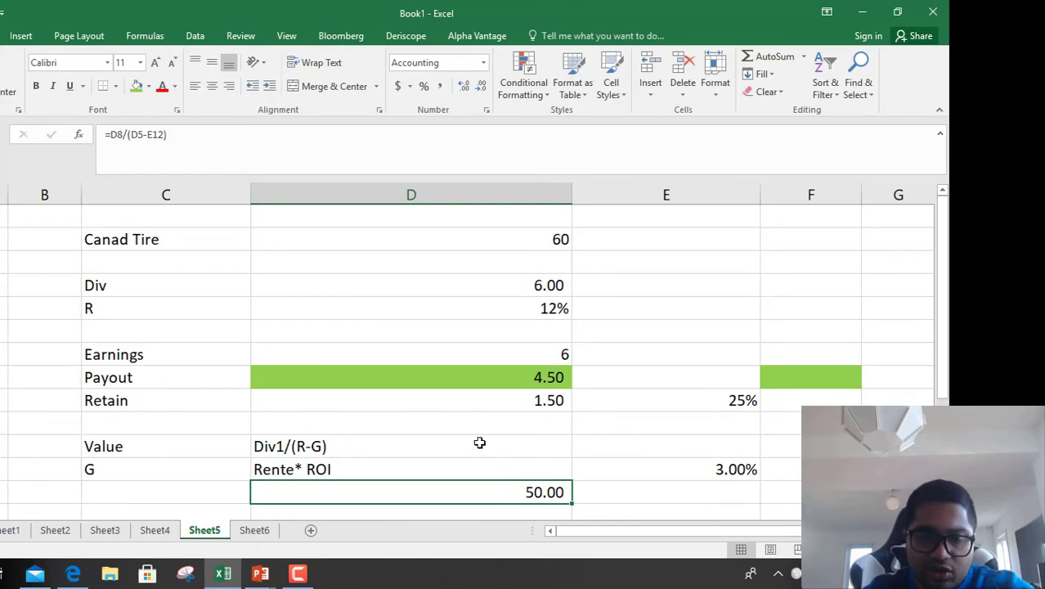
Switch to the PowerPoint slide show and advance through the Example 7.3 plan slides to the slide that estimates the equity cost of capital.
key(alt+Tab)
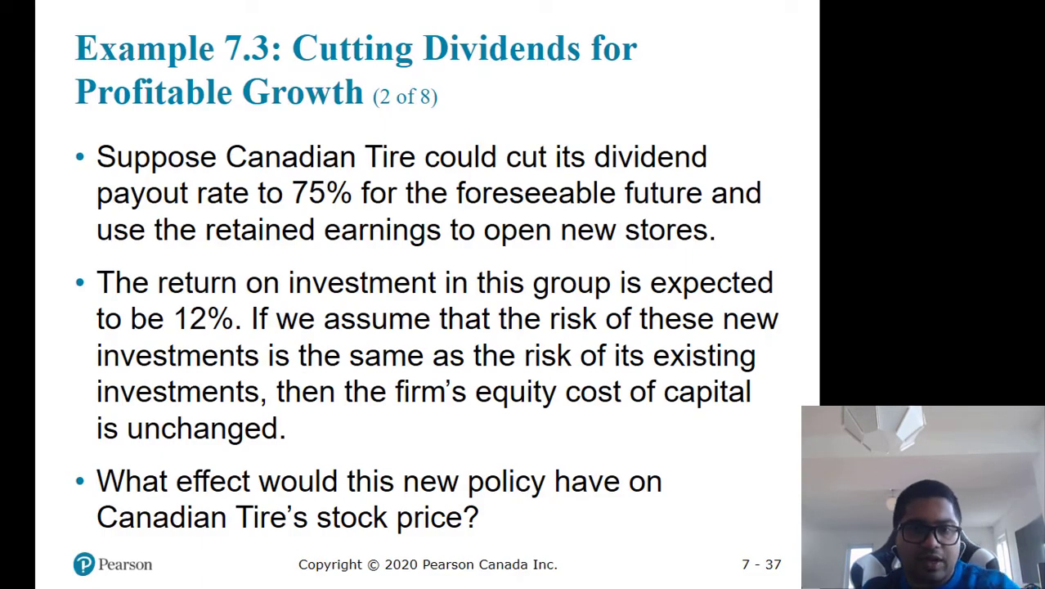
key(Right)
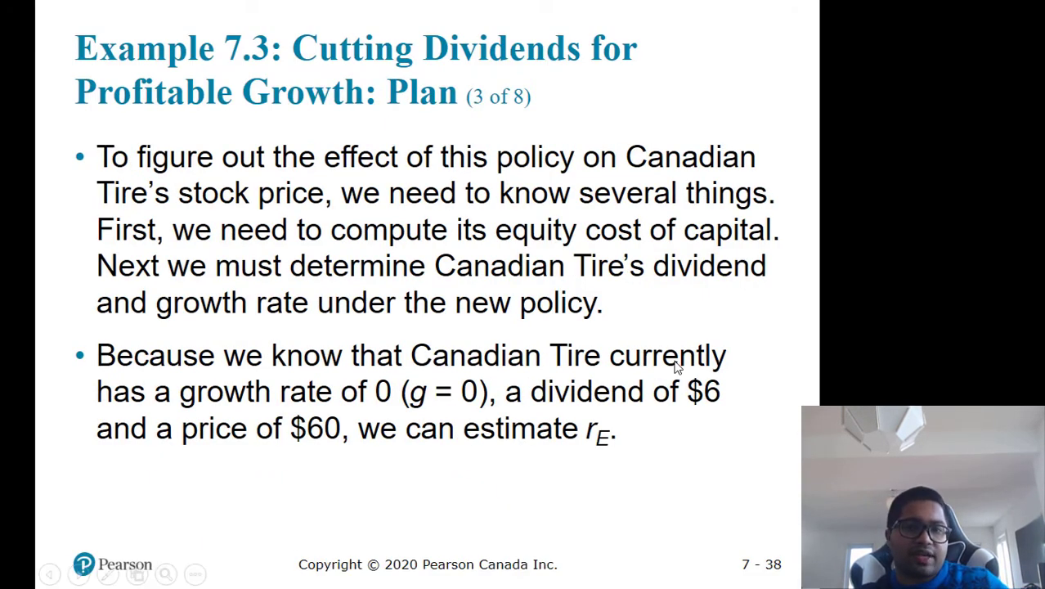
click(484, 434)
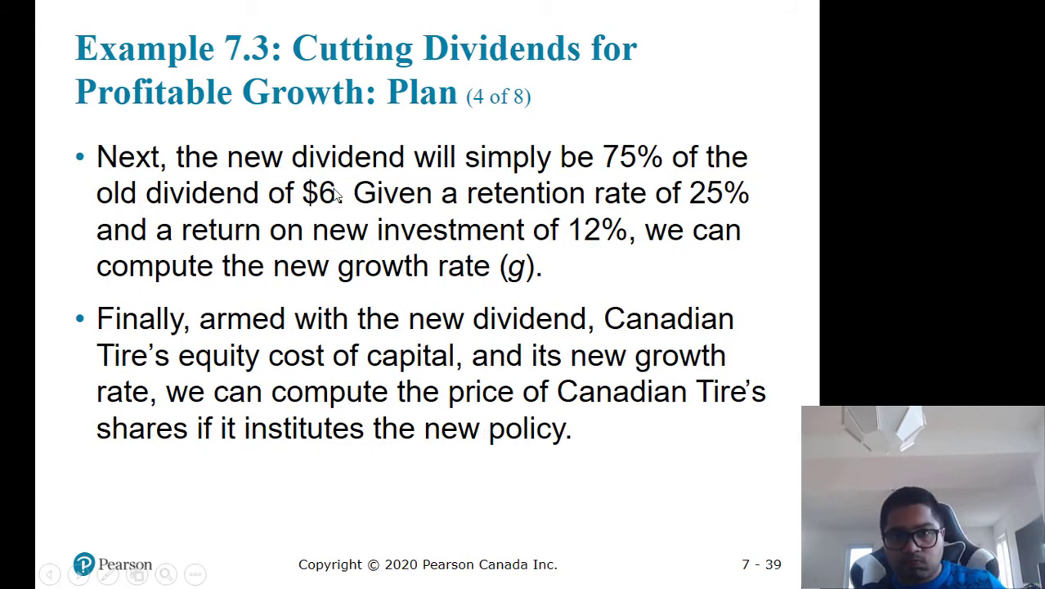
click(500, 362)
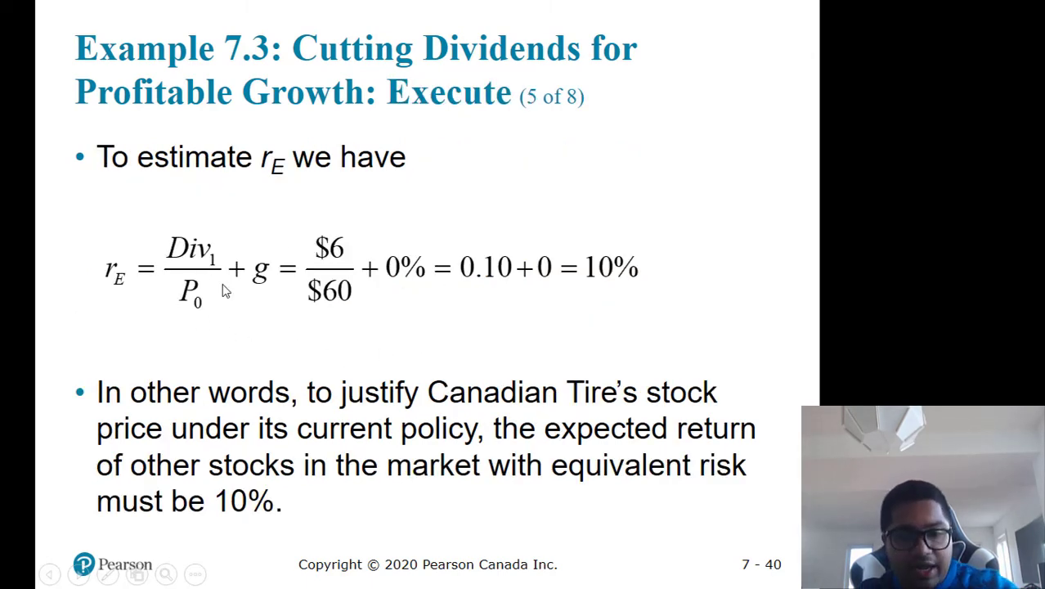
Switch to the Excel workbook and change the label in C5 from R to ROI.
key(alt+Tab)
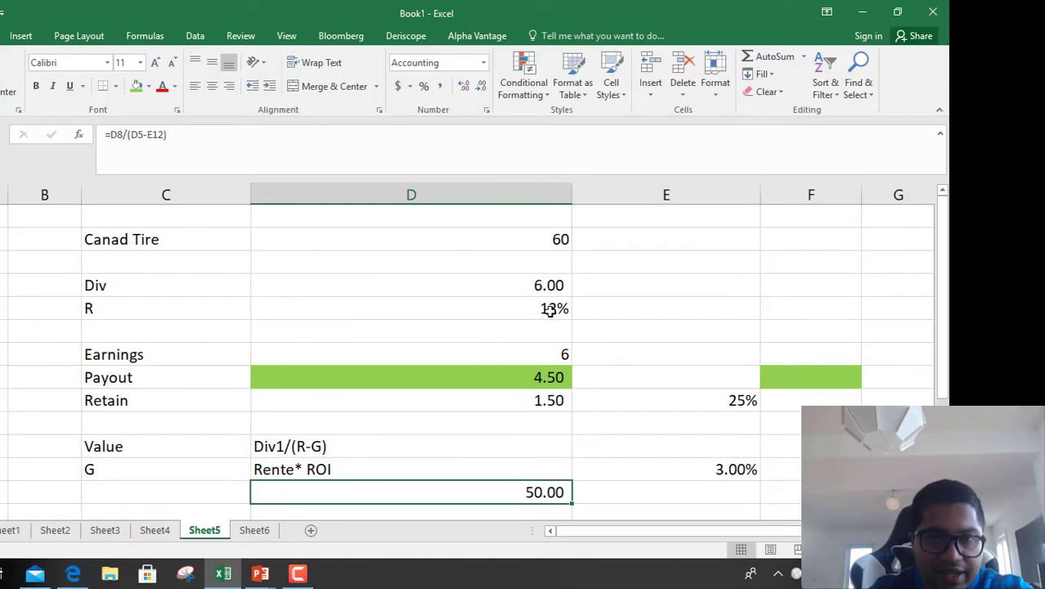
click(551, 310)
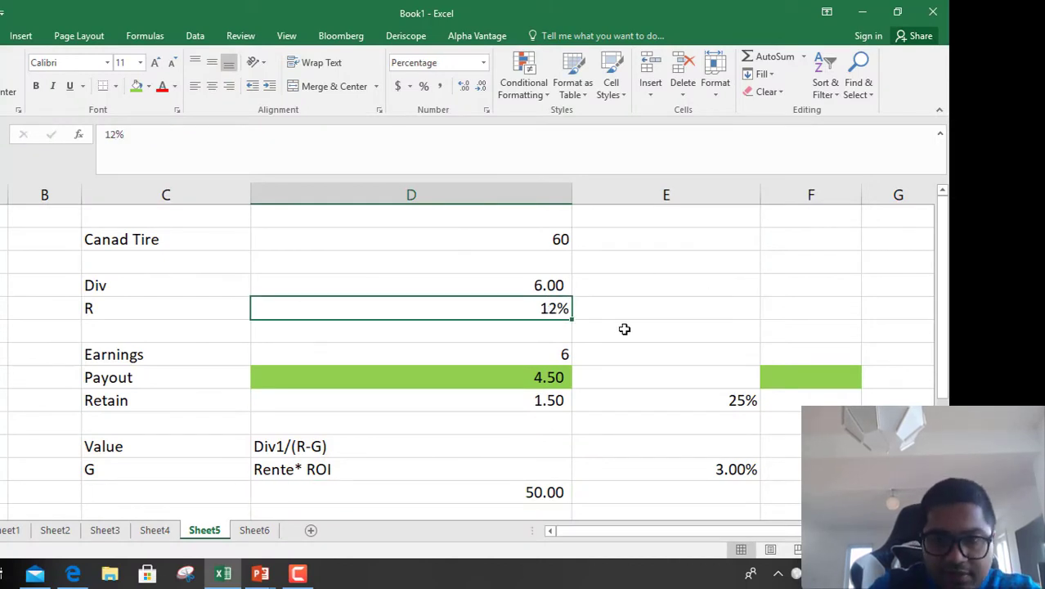
key(Down)
key(Down)
key(Down)
key(Down)
key(Down)
key(Down)
key(Down)
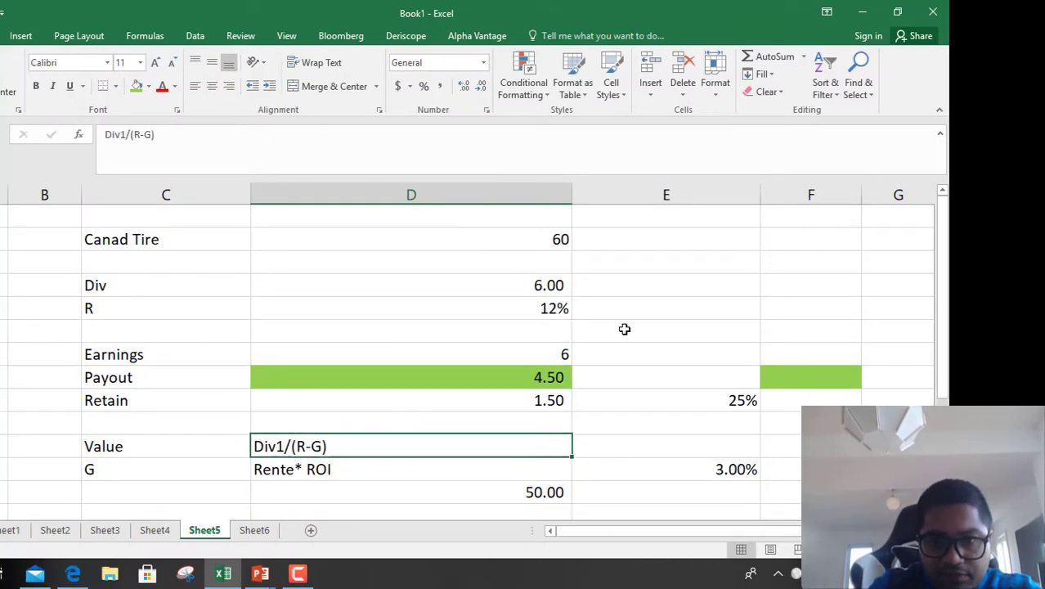
key(Up)
key(Up)
key(Up)
key(Up)
key(Up)
key(Up)
key(Up)
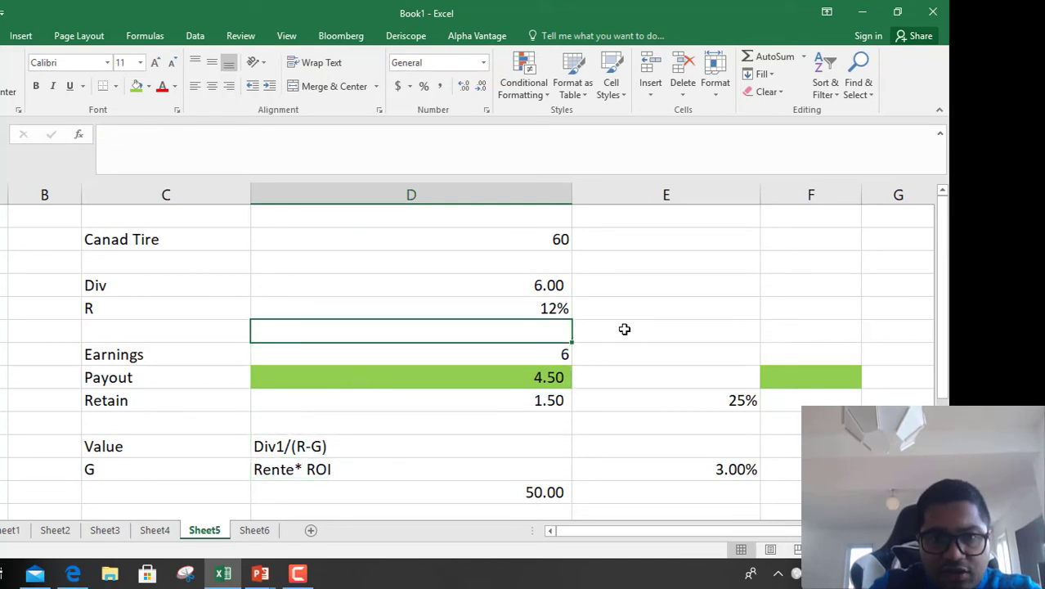
key(Left)
text(RO)
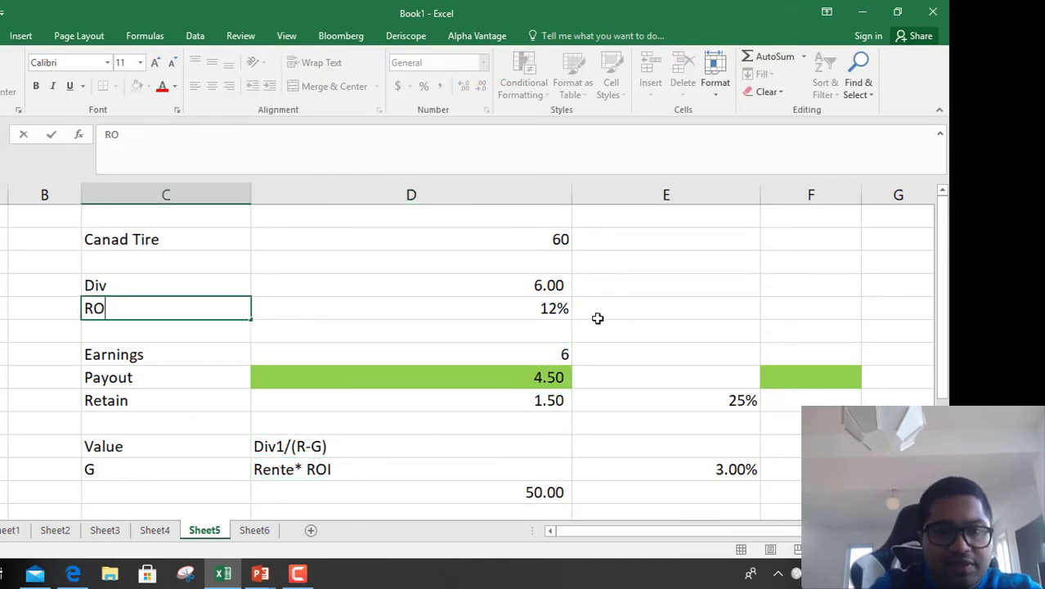
text(I)
key(Return)
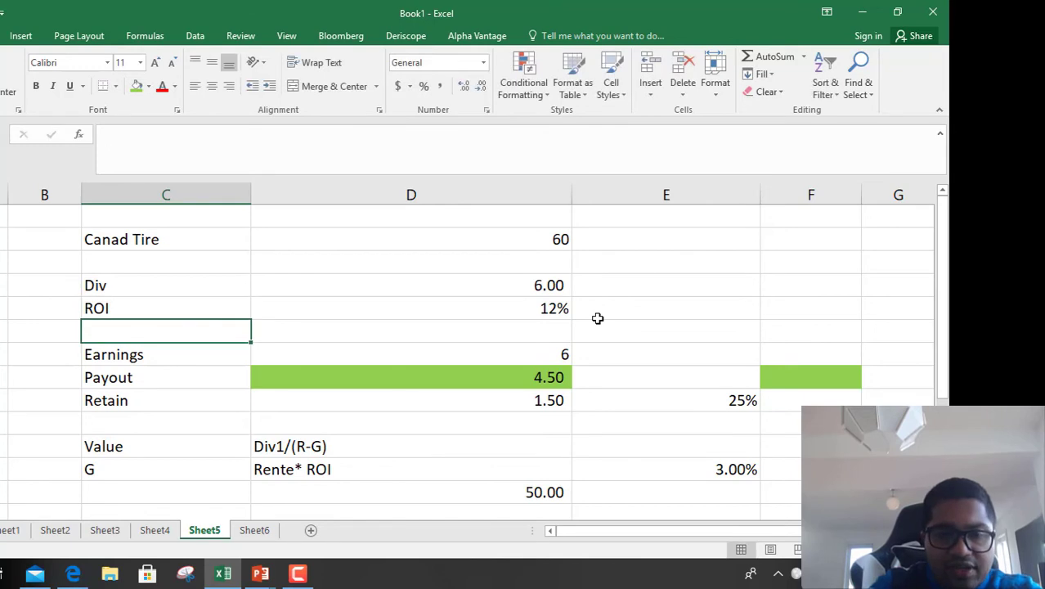
text(Retain)
key(Tab)
key(Left)
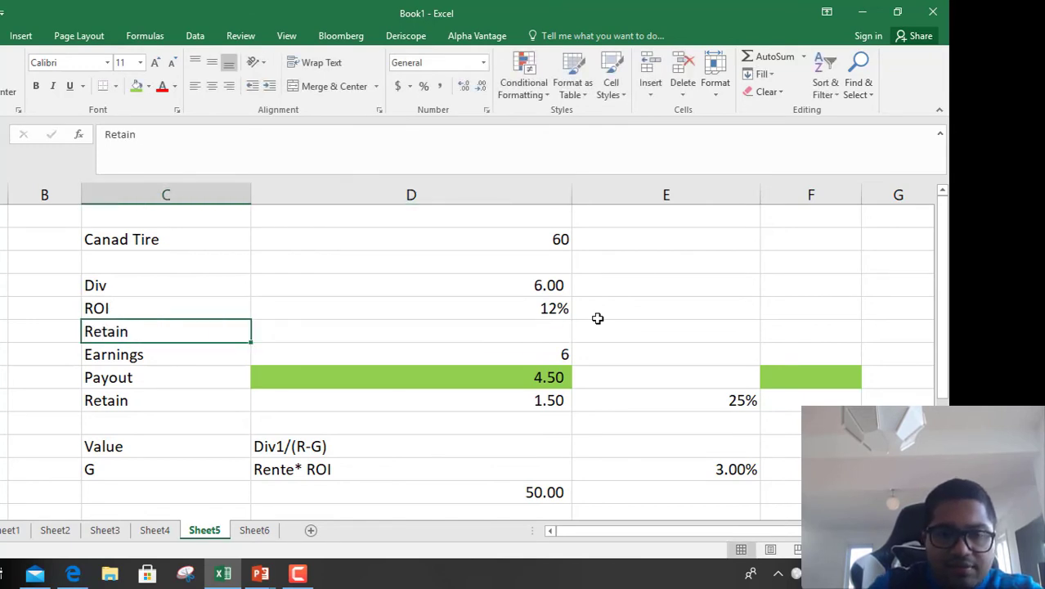
Label C6 as RE and enter the description "Div yeild * Capital appr" beside it in D6.
text(RE)
key(Delete)
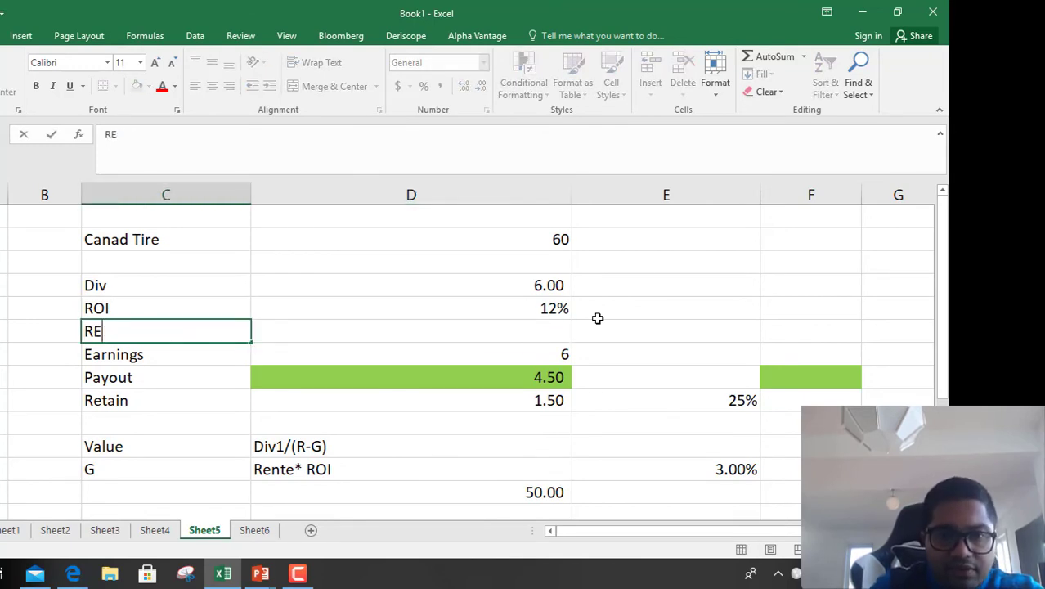
key(Tab)
text(=Div)
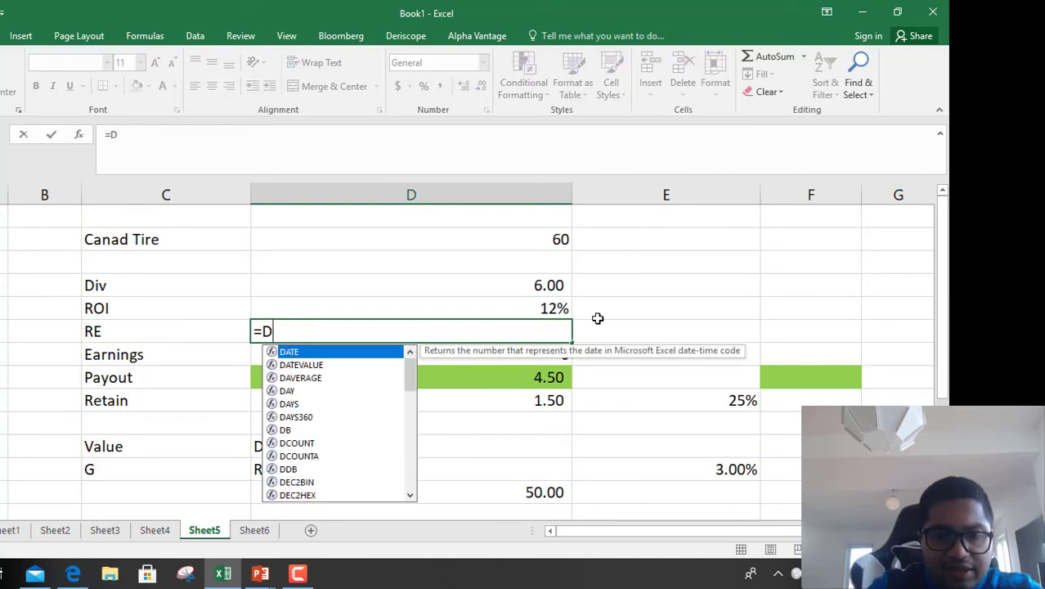
key(BackSpace)
key(BackSpace)
key(BackSpace)
key(BackSpace)
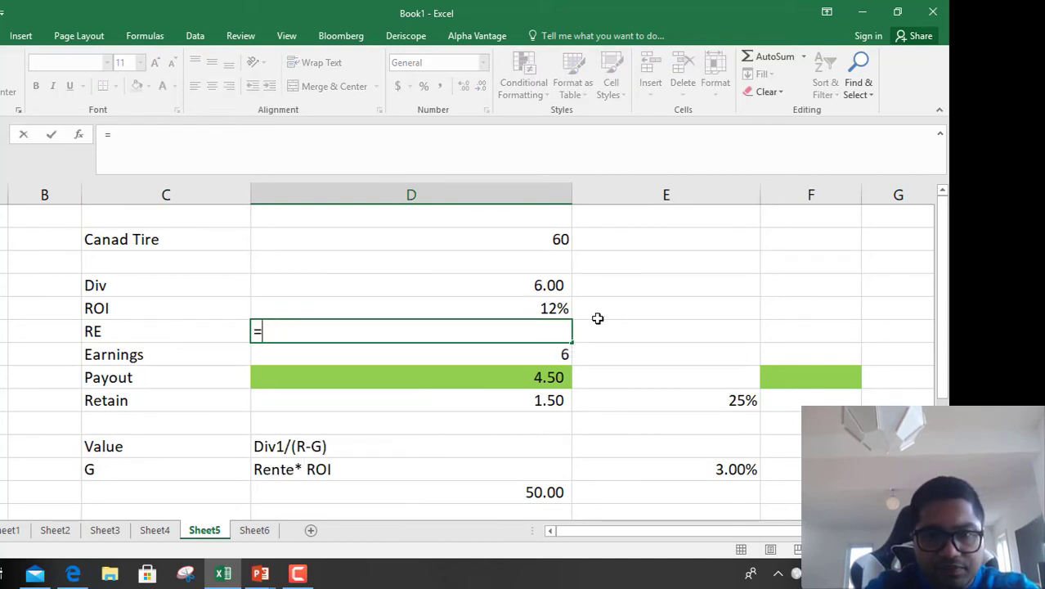
text(Div )
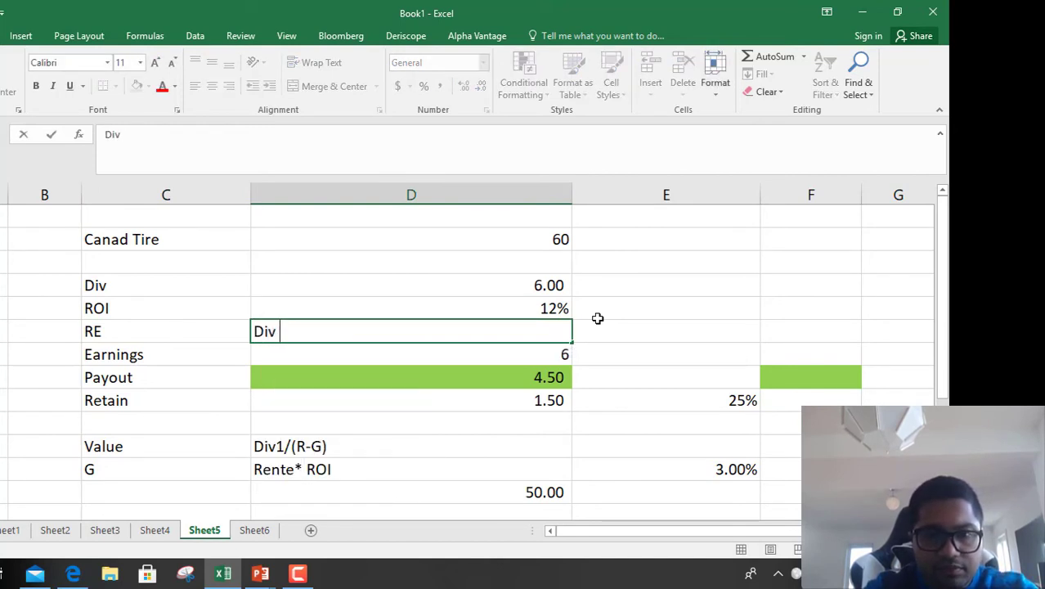
text(yeild )
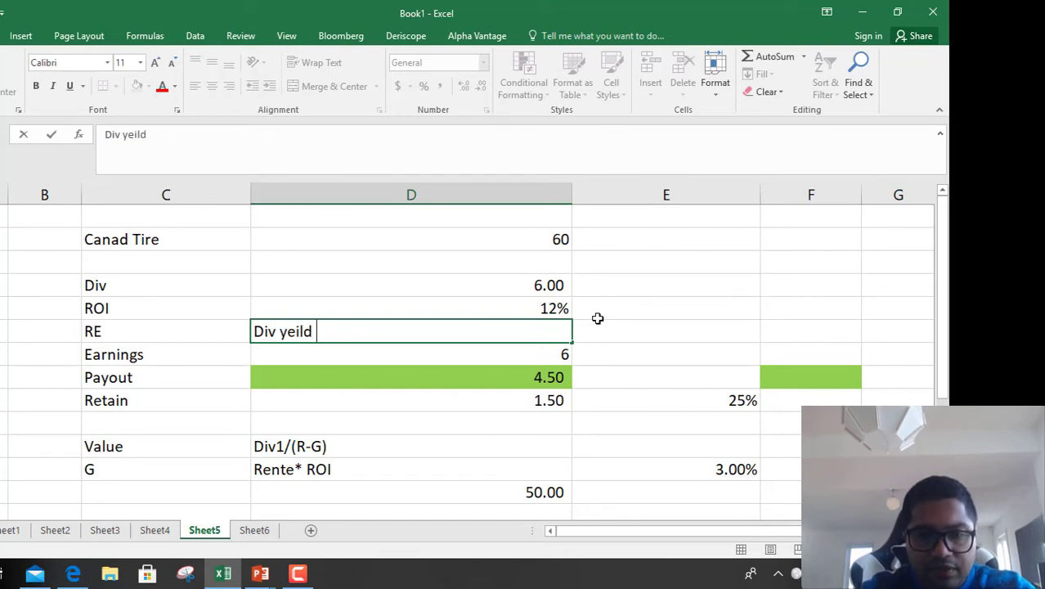
text(* )
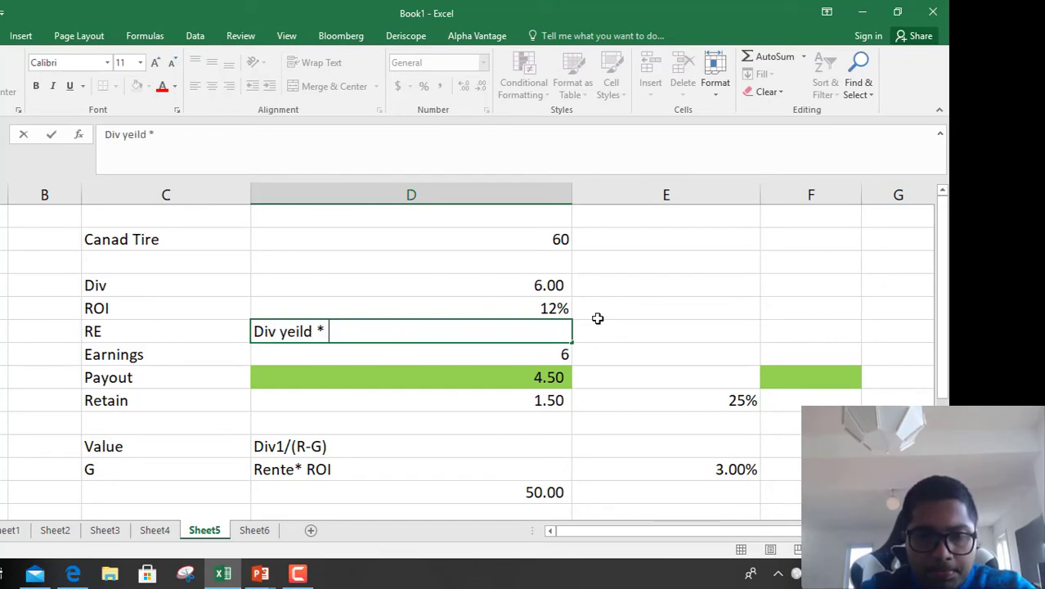
text(Capital)
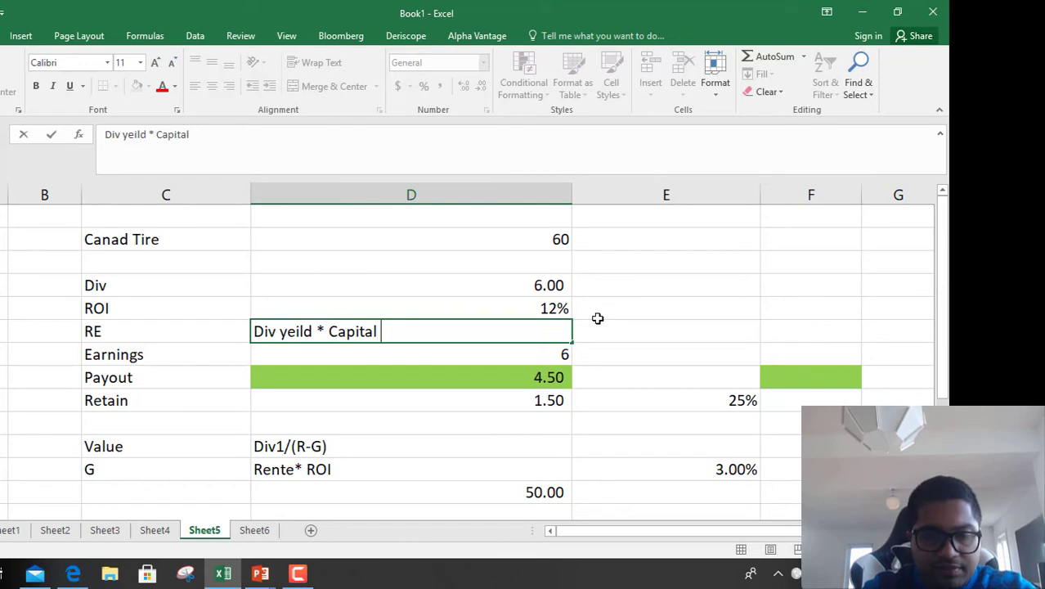
text( appr)
key(Tab)
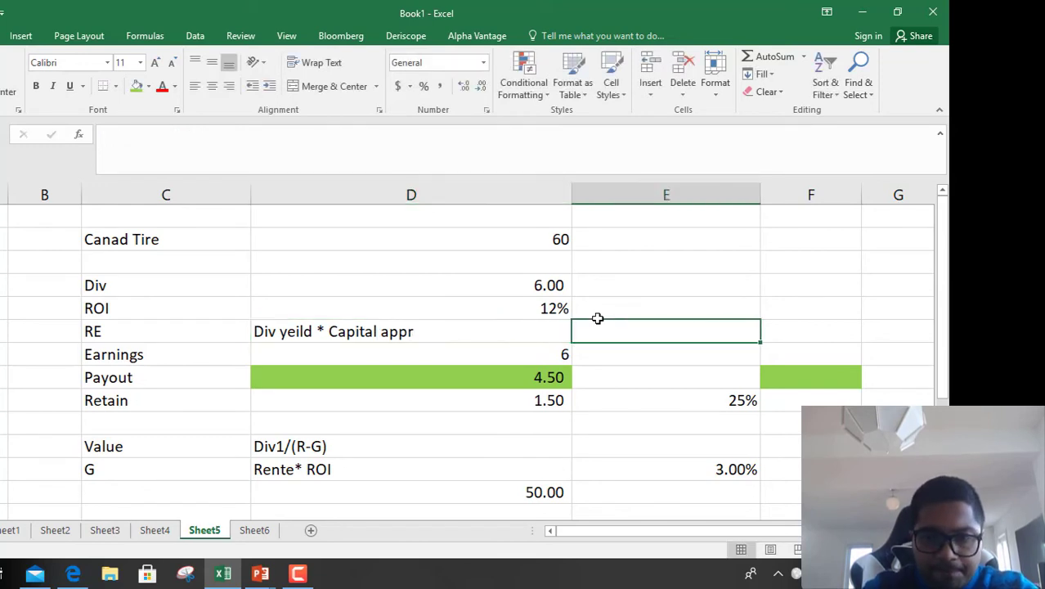
Calculate the equity cost of capital in E6 with the formula =6/60+0.
text(=)
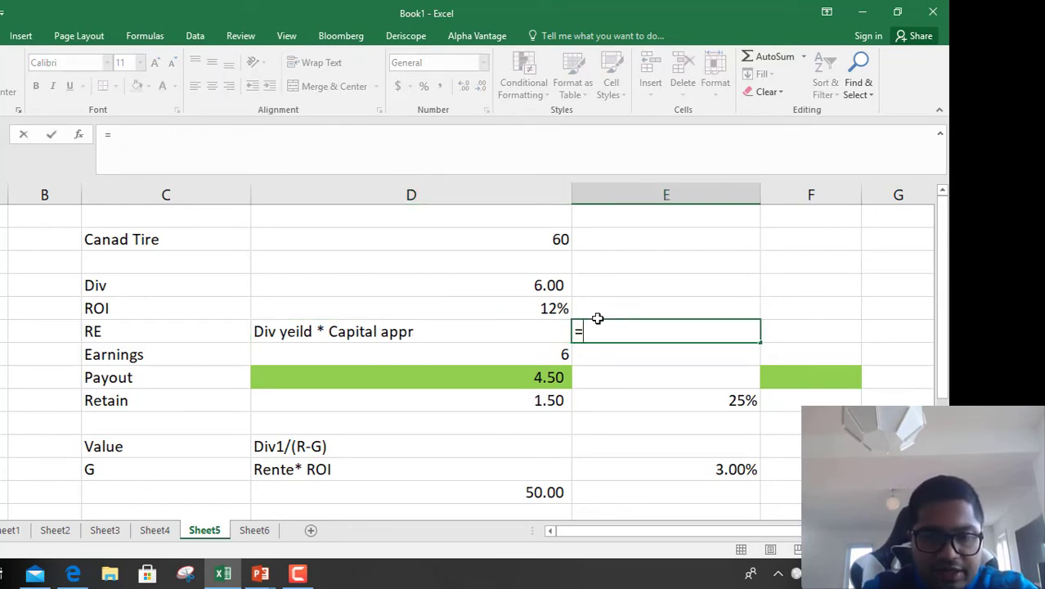
text(6/)
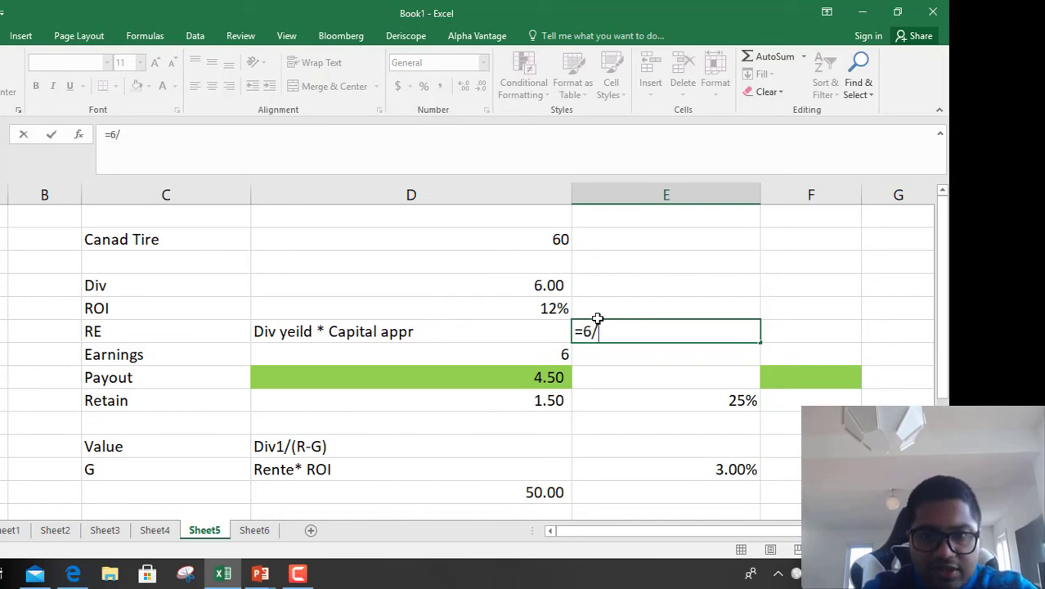
text(0)
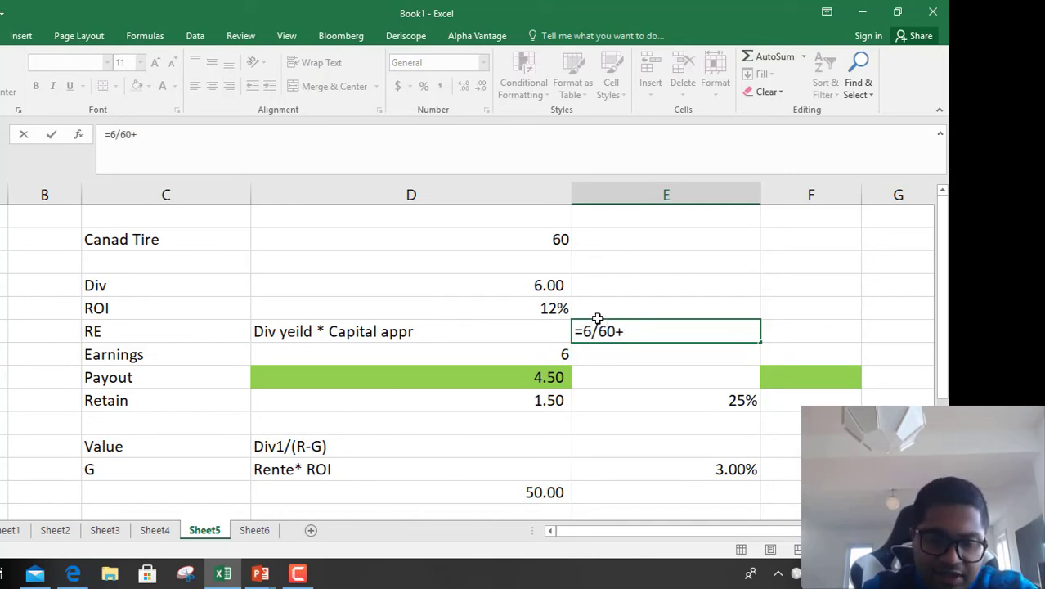
text(+0)
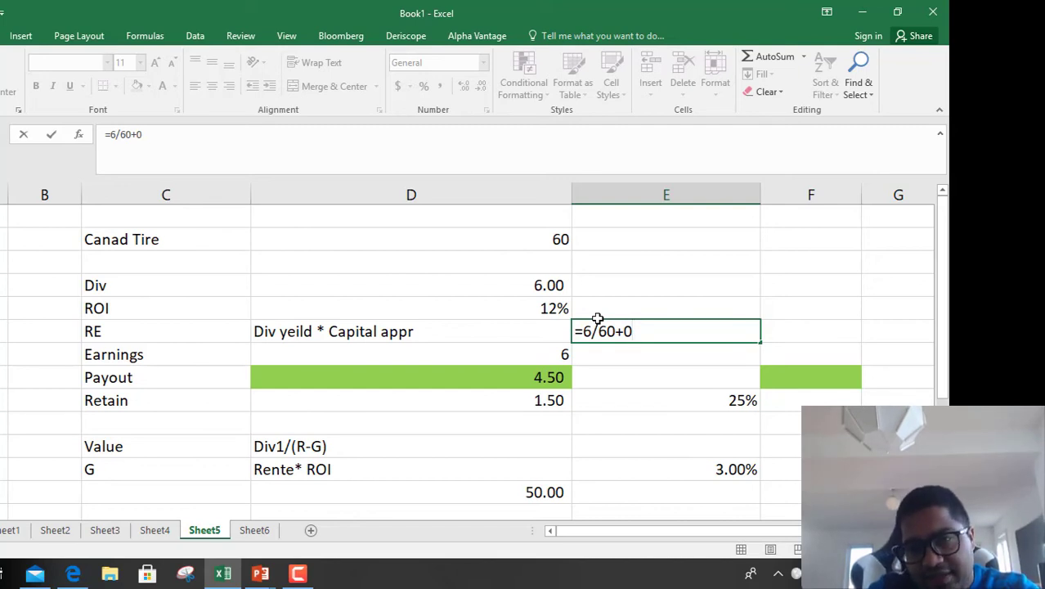
key(Return)
Format the cost of capital in E6 as a percentage with two decimal places.
click(686, 332)
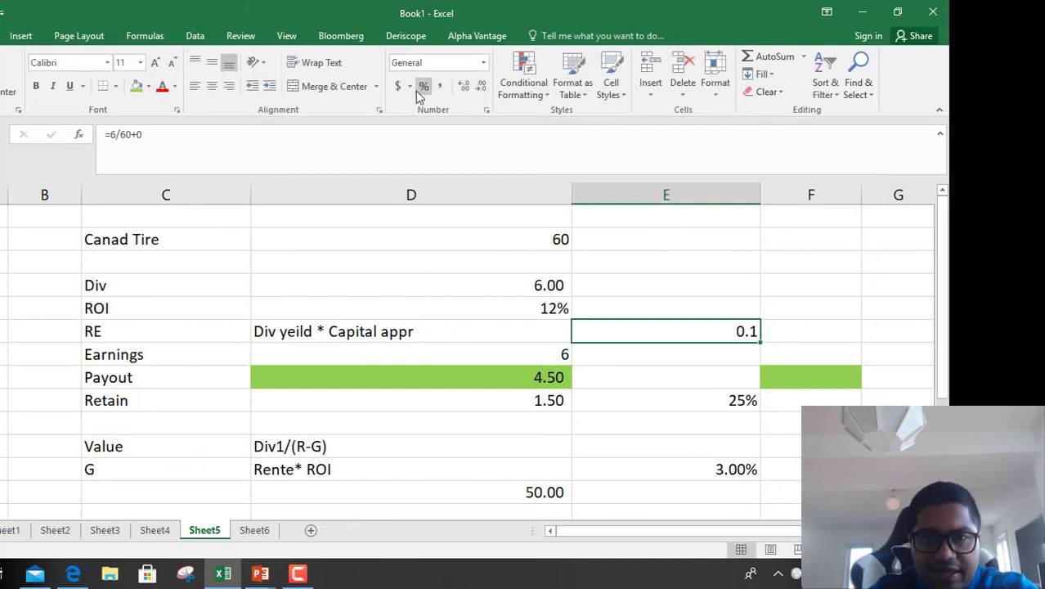
click(424, 85)
click(463, 86)
click(463, 86)
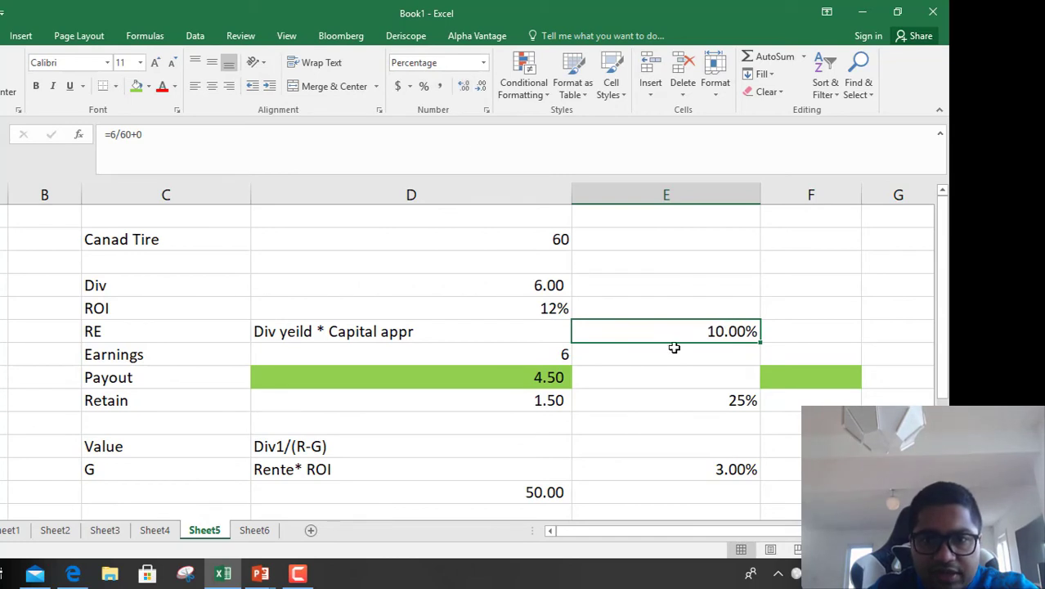
Delete the share value formula =D8/(D5-E12) from D13.
click(539, 491)
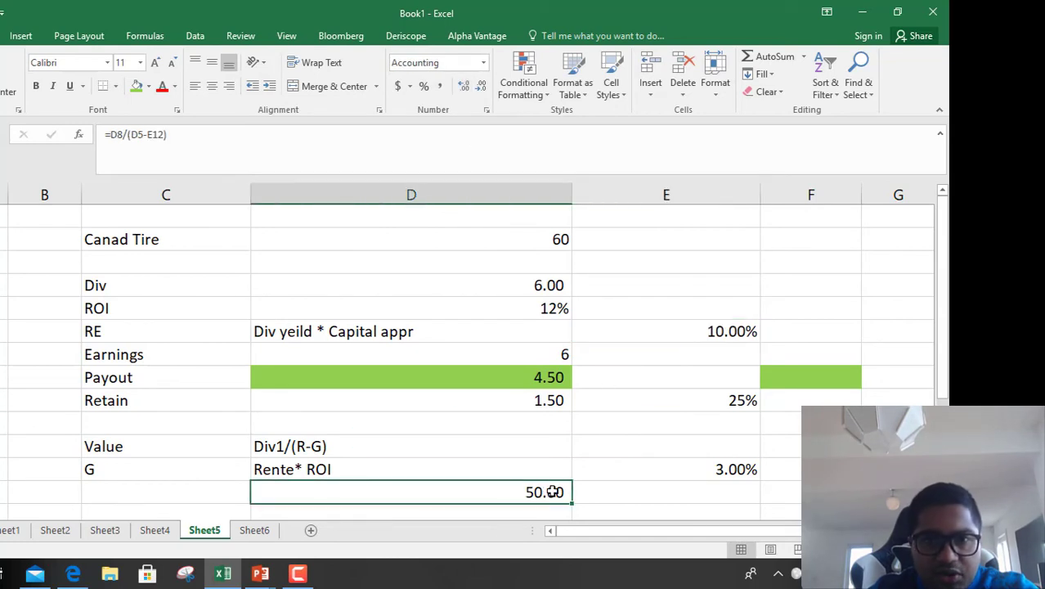
click(136, 135)
drag(113, 134, 416, 168)
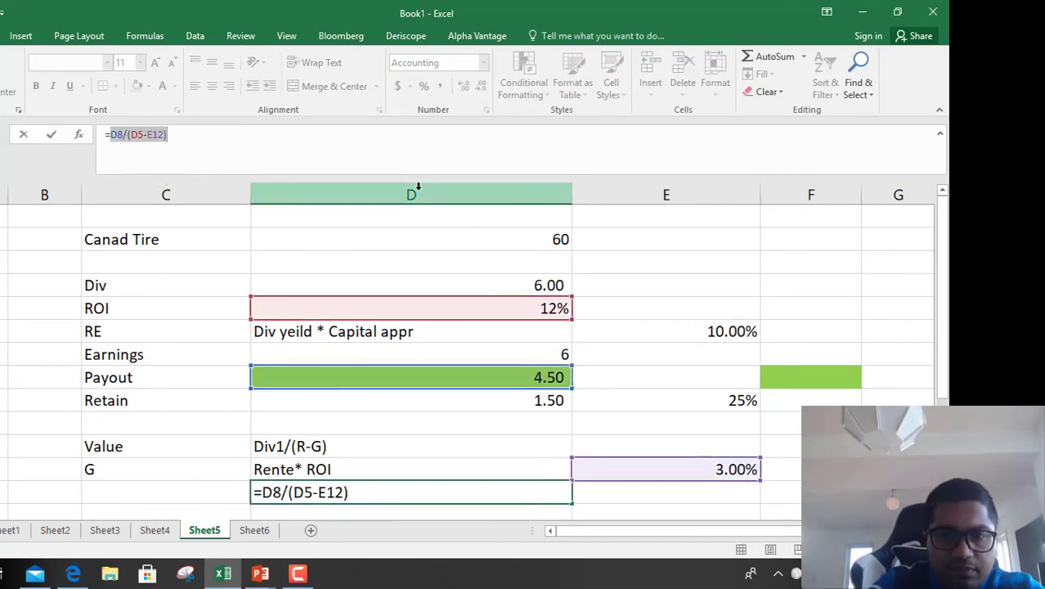
key(BackSpace)
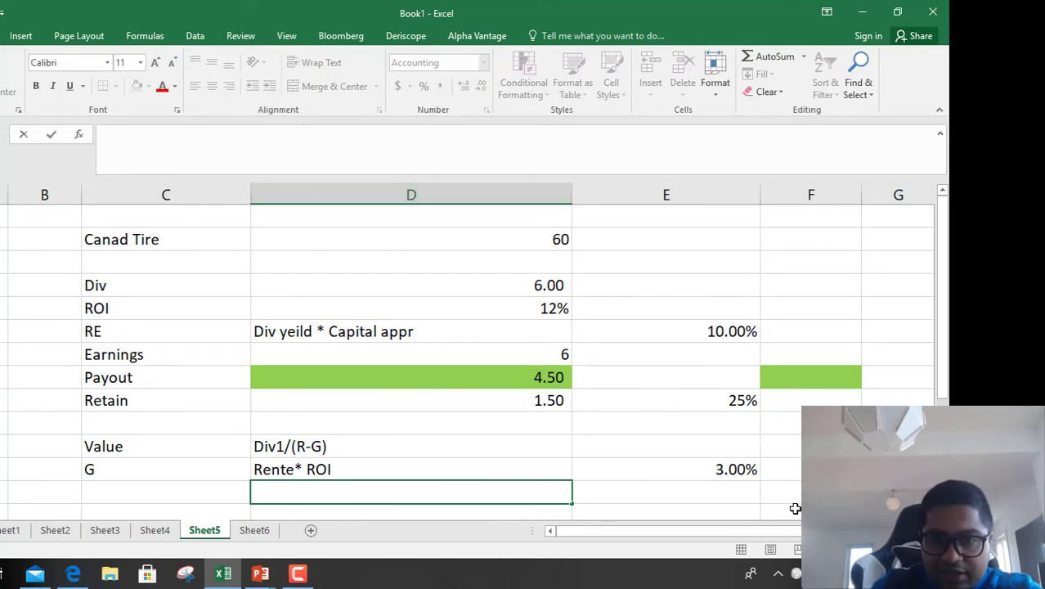
click(747, 470)
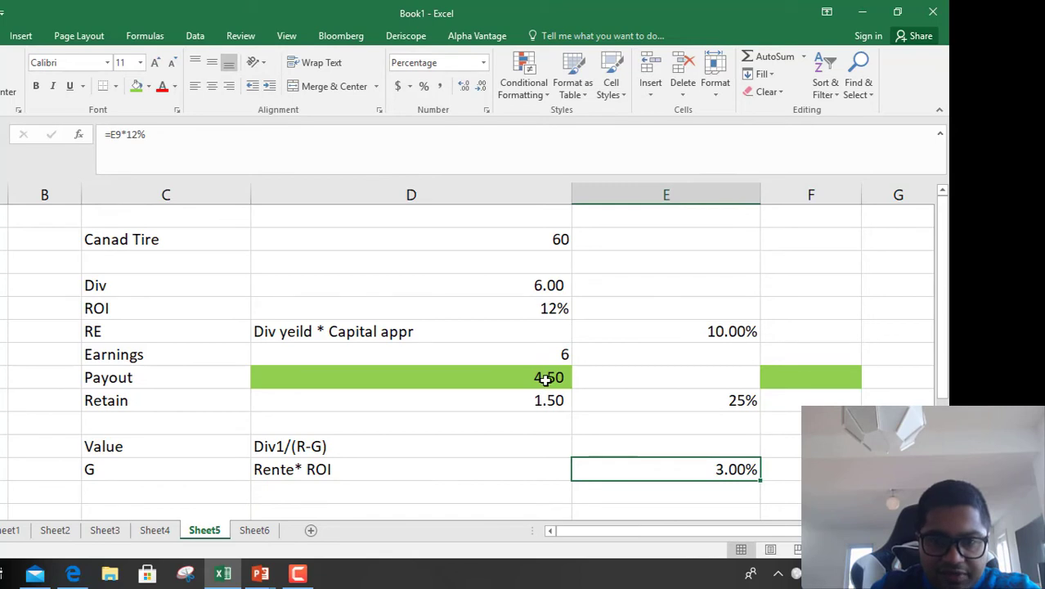
Enter the label "Value" in C13, below the growth rate label.
click(292, 493)
click(228, 490)
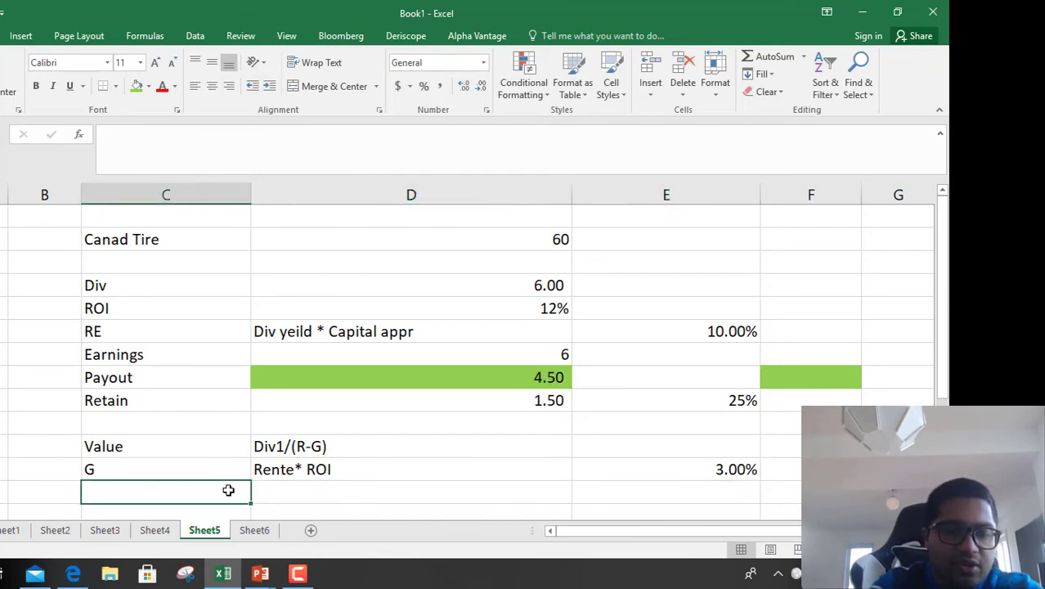
text(Value)
key(Tab)
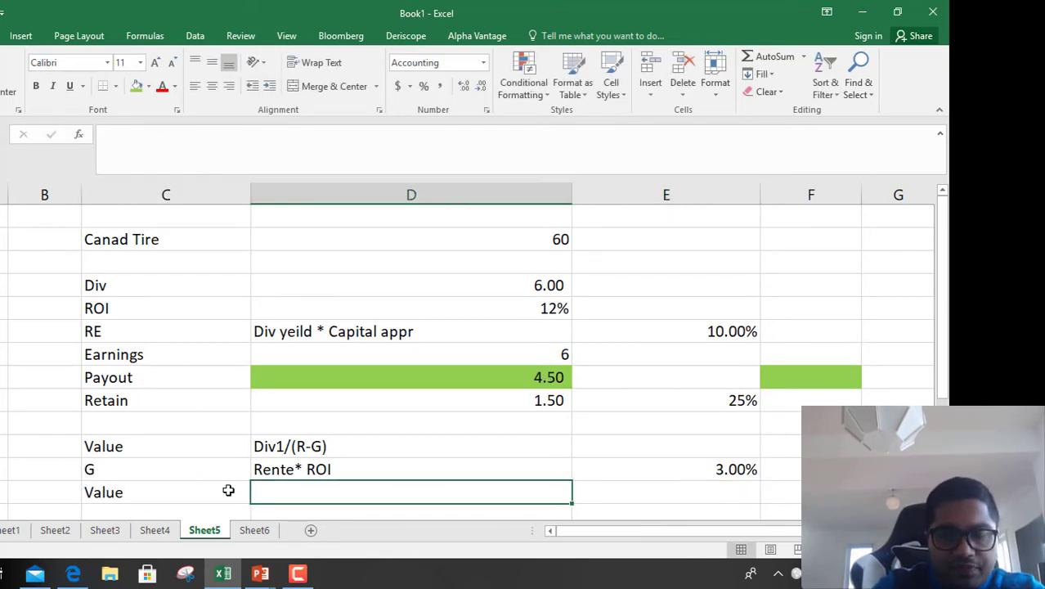
Calculate the share value in D13 from the payout, RE and growth rate with the formula =D8/(E6-E12).
text(=)
click(530, 377)
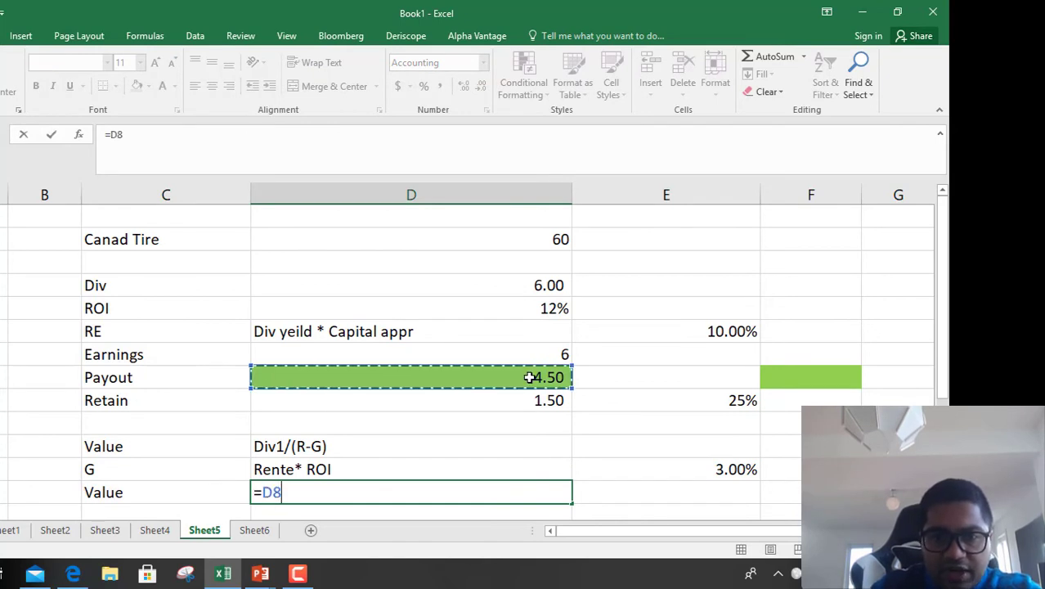
text(/()
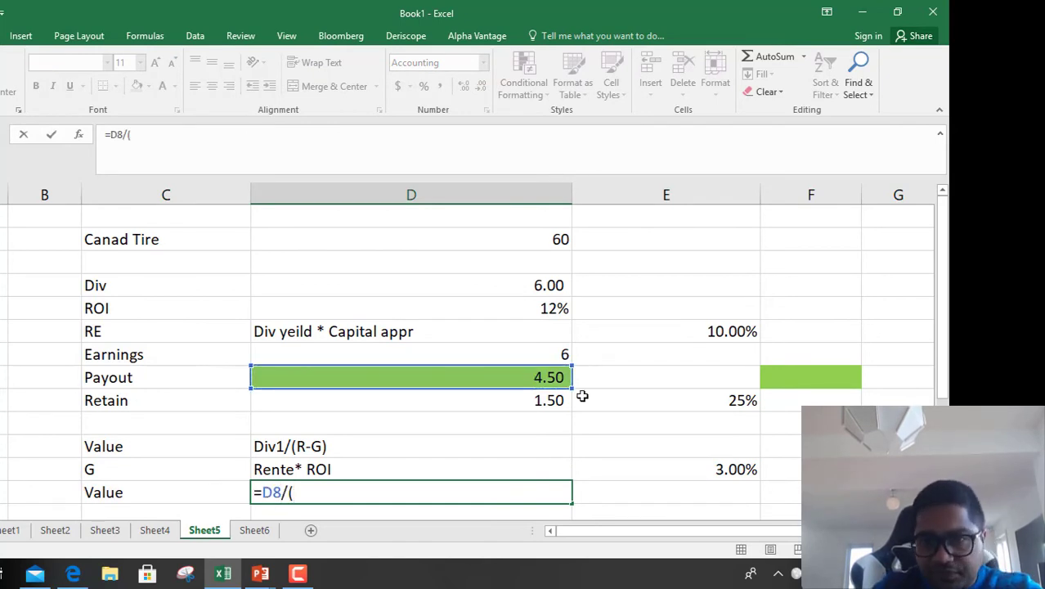
click(696, 332)
text(-)
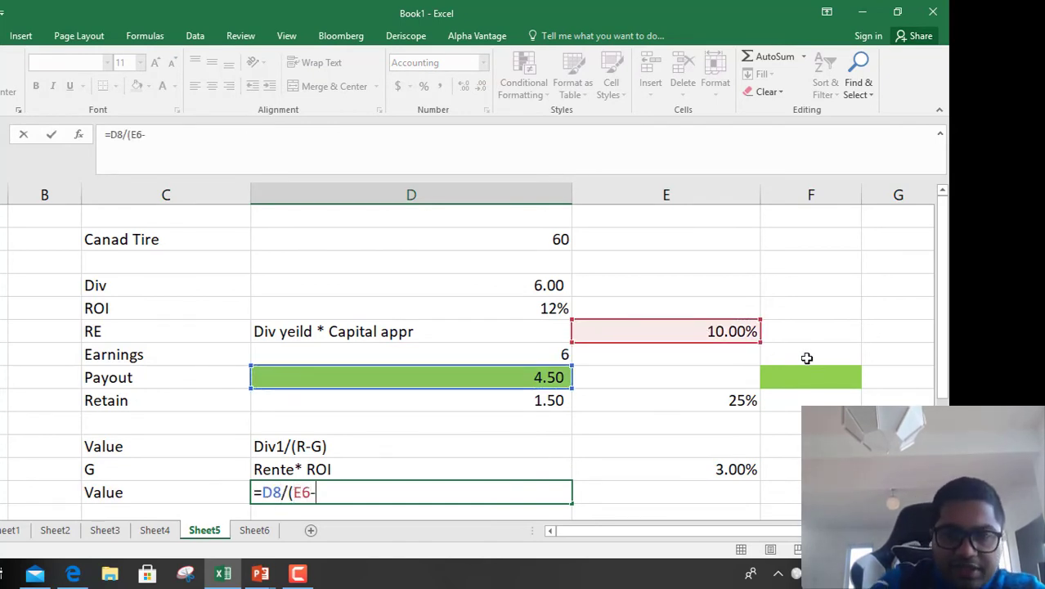
click(717, 468)
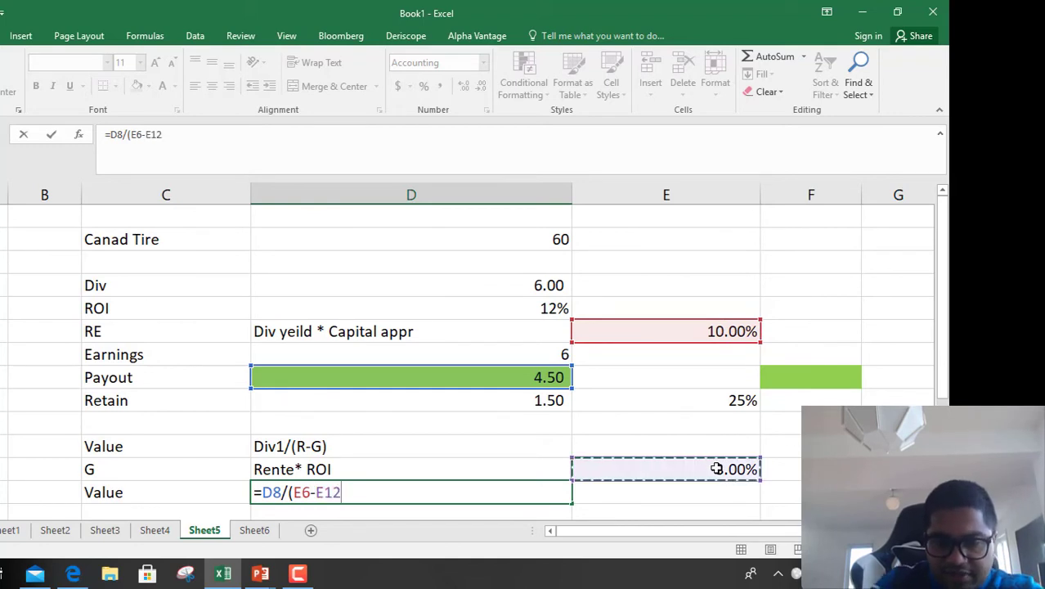
text())
key(Return)
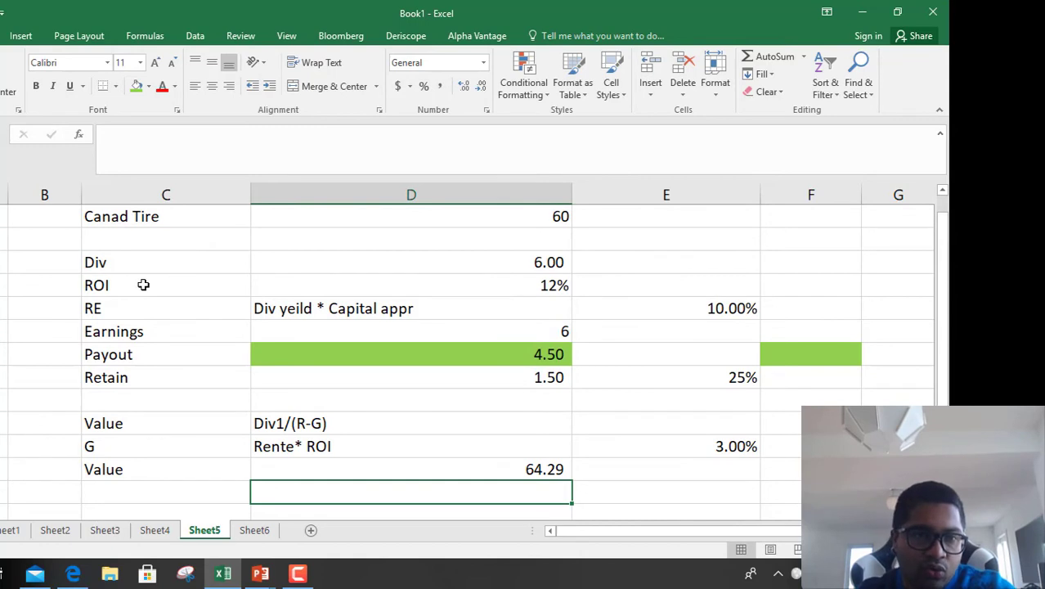
click(116, 308)
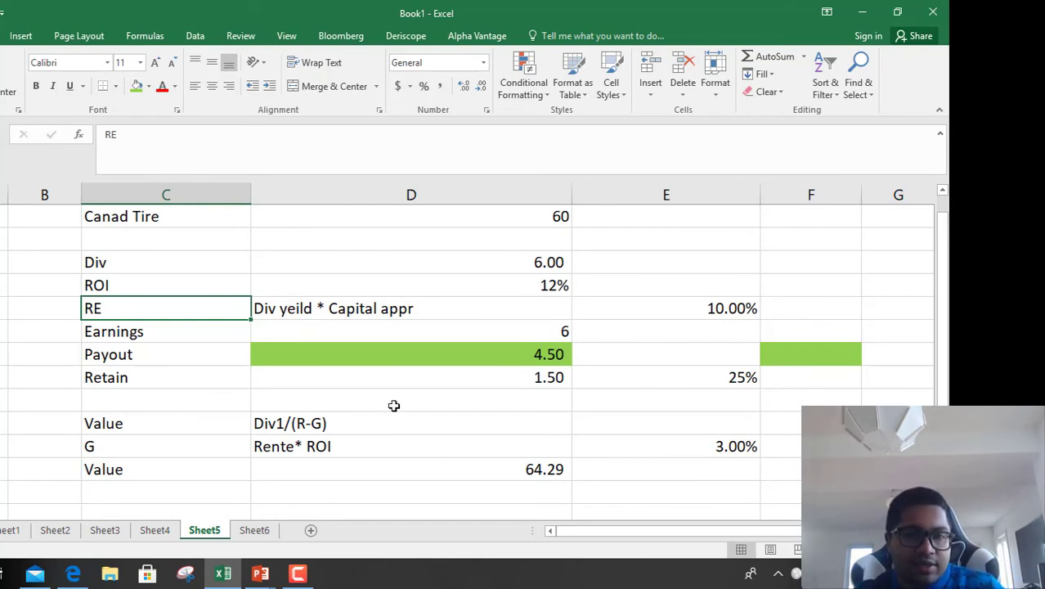
click(563, 469)
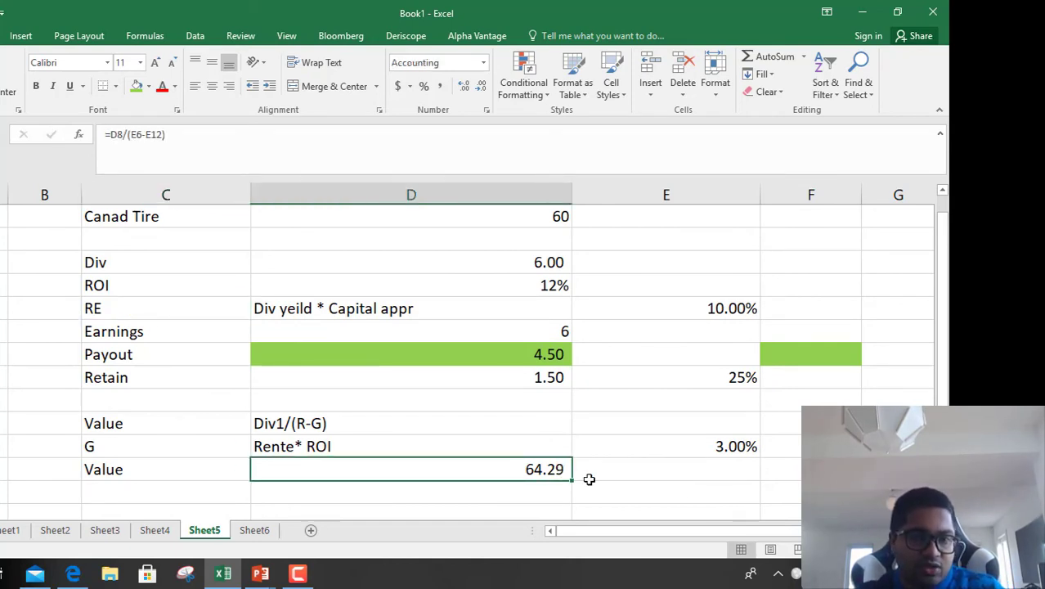
scroll(553, 216, up, 1)
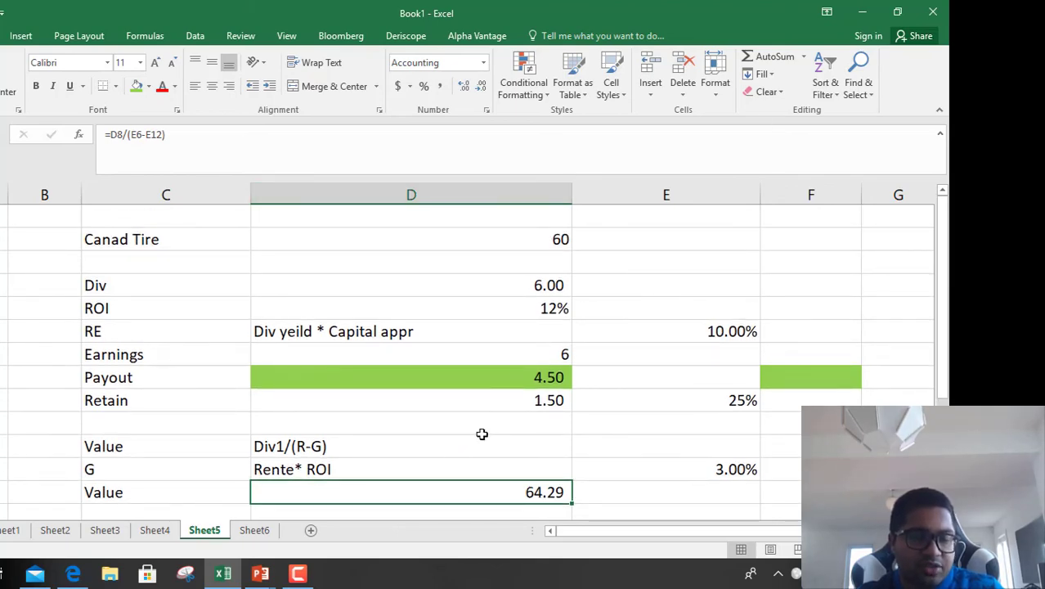
Switch to the slide show and review Example 7.3 from the cost of equity estimate through to the Evaluate slide (8 of 8).
key(alt+Tab)
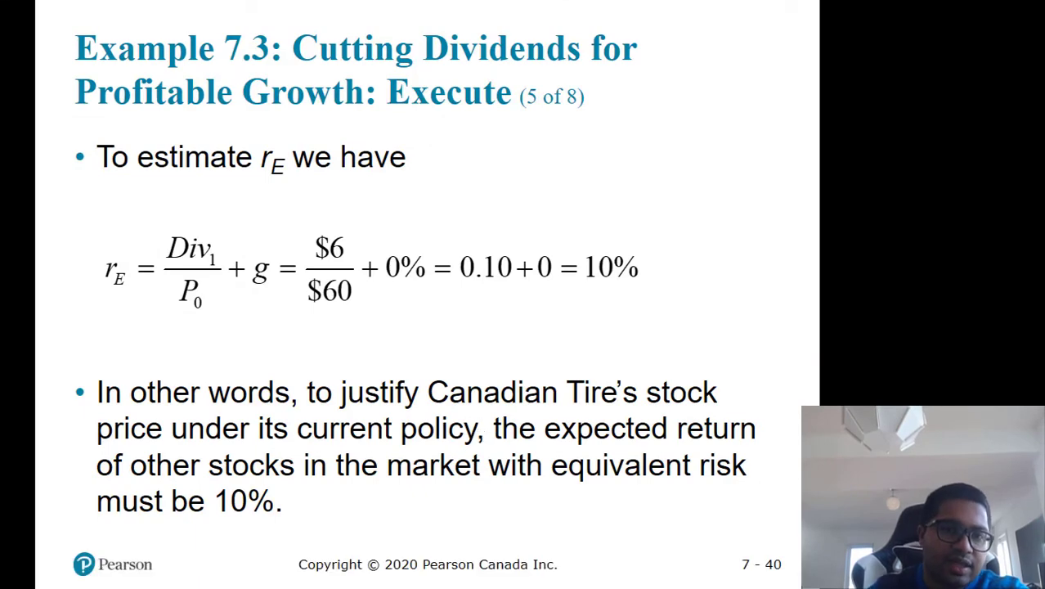
click(418, 440)
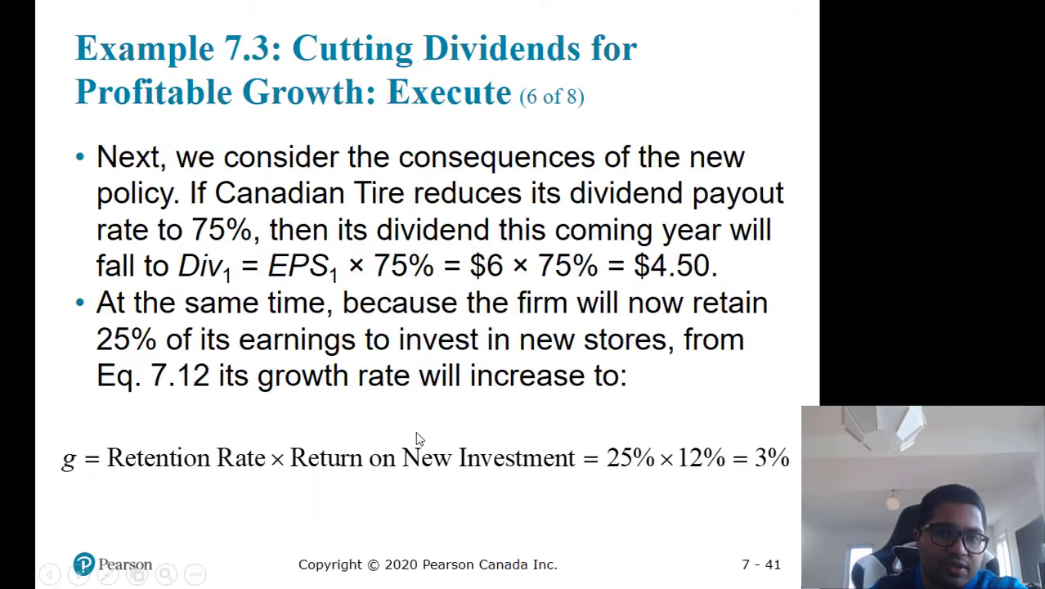
click(511, 442)
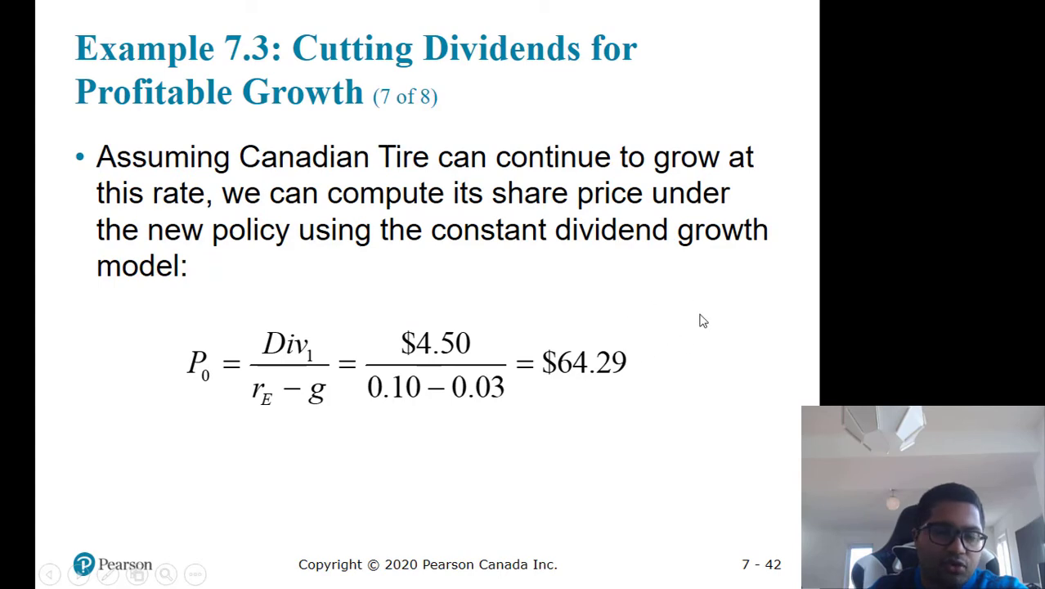
click(609, 348)
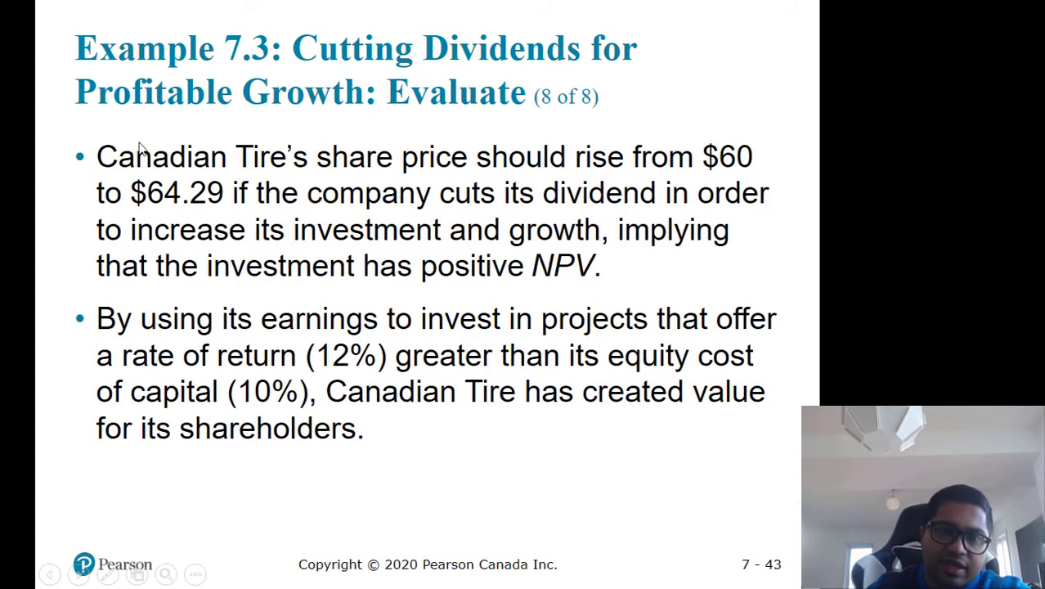
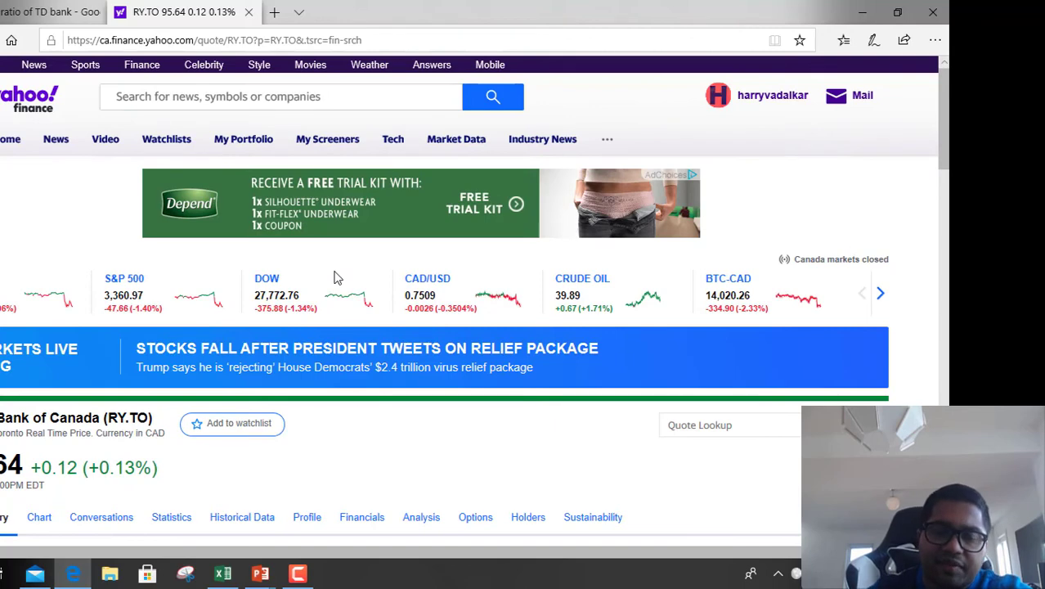
Examine the price, earnings and dividend figures on the Yahoo Finance quote page for Facebook (FB).
scroll(335, 327, down, 3)
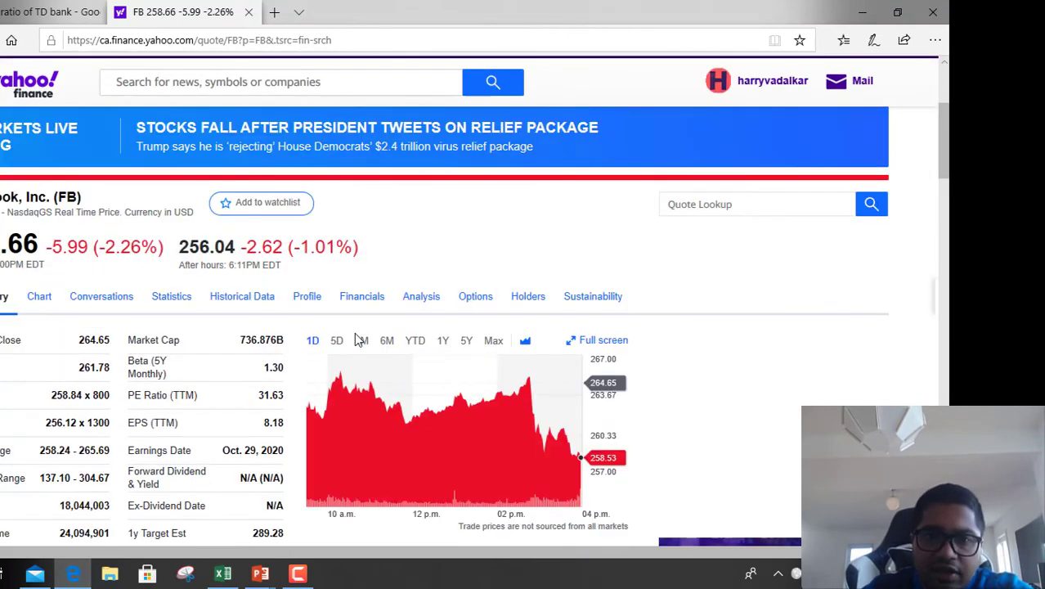
scroll(163, 388, down, 1)
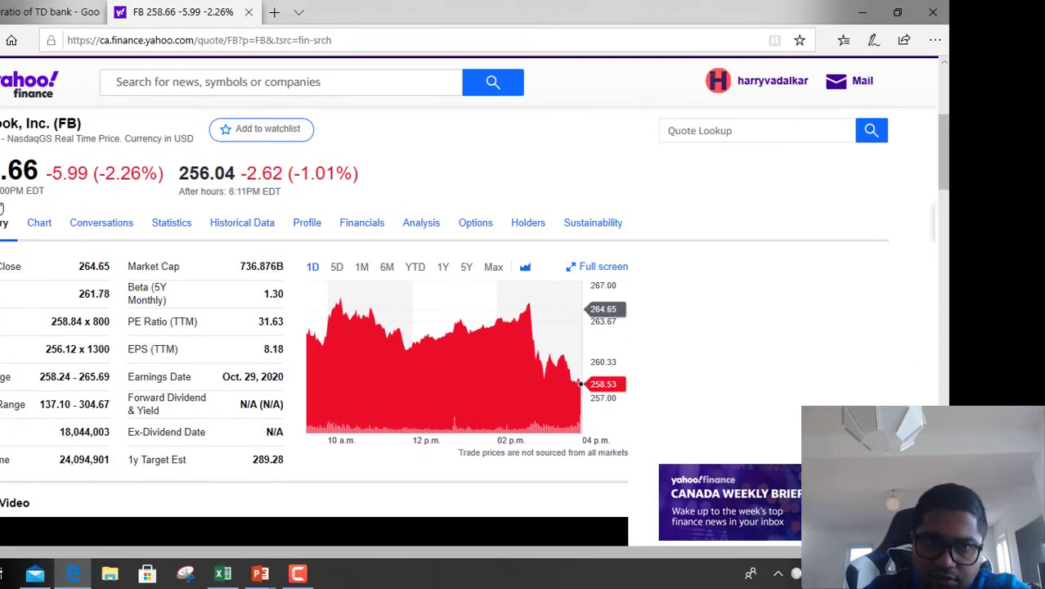
Switch to the Excel workbook and add a new worksheet after Sheet6.
key(alt+Tab)
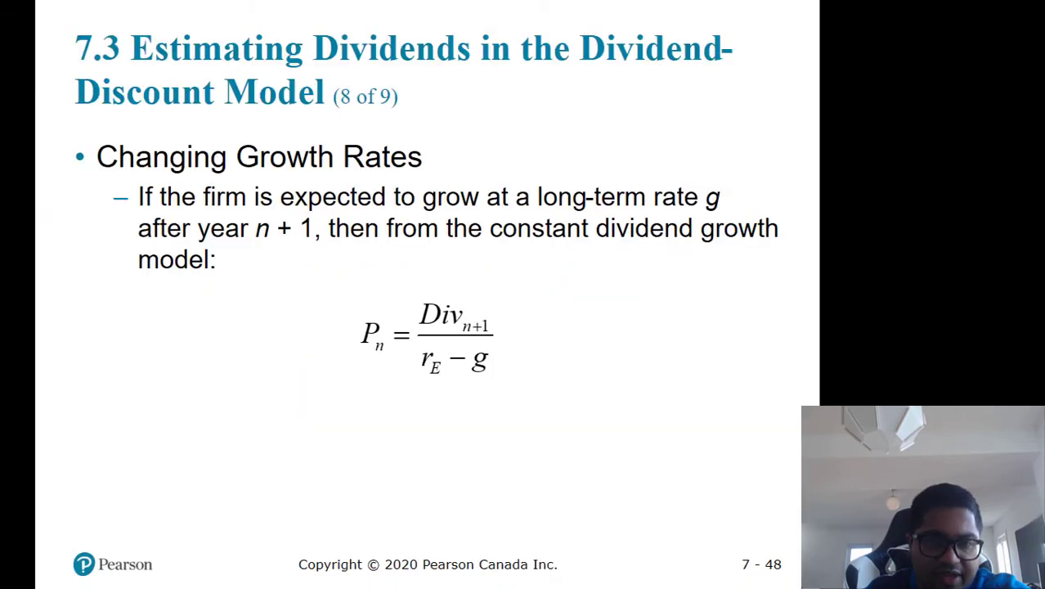
key(alt+Tab)
key(alt+Tab)
key(alt+Tab)
key(alt+Tab)
key(alt+Tab)
key(alt+Tab)
key(alt+Tab)
key(alt+Tab)
key(alt+Tab)
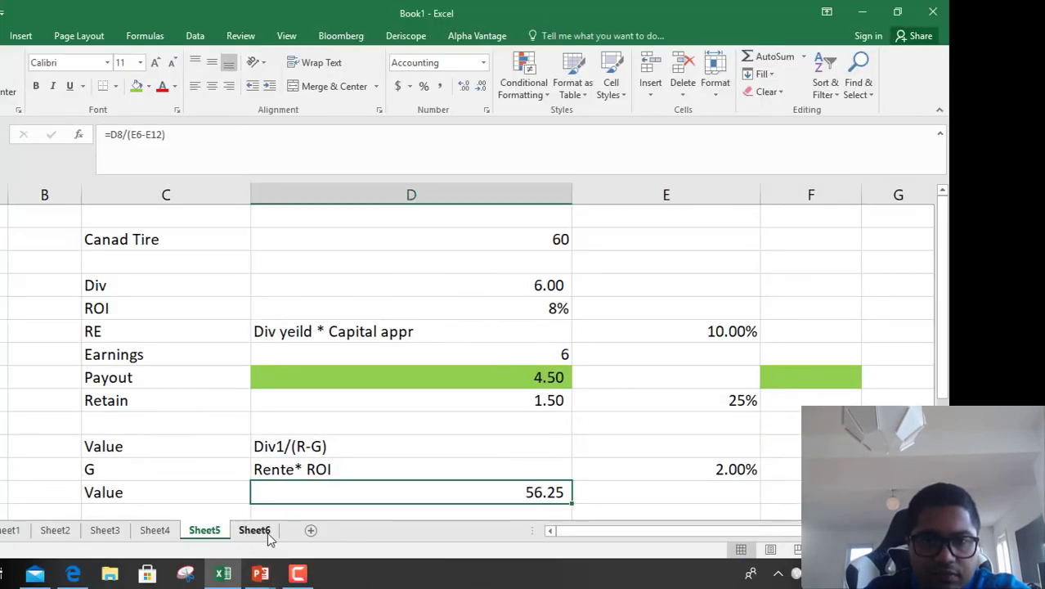
click(255, 530)
click(311, 530)
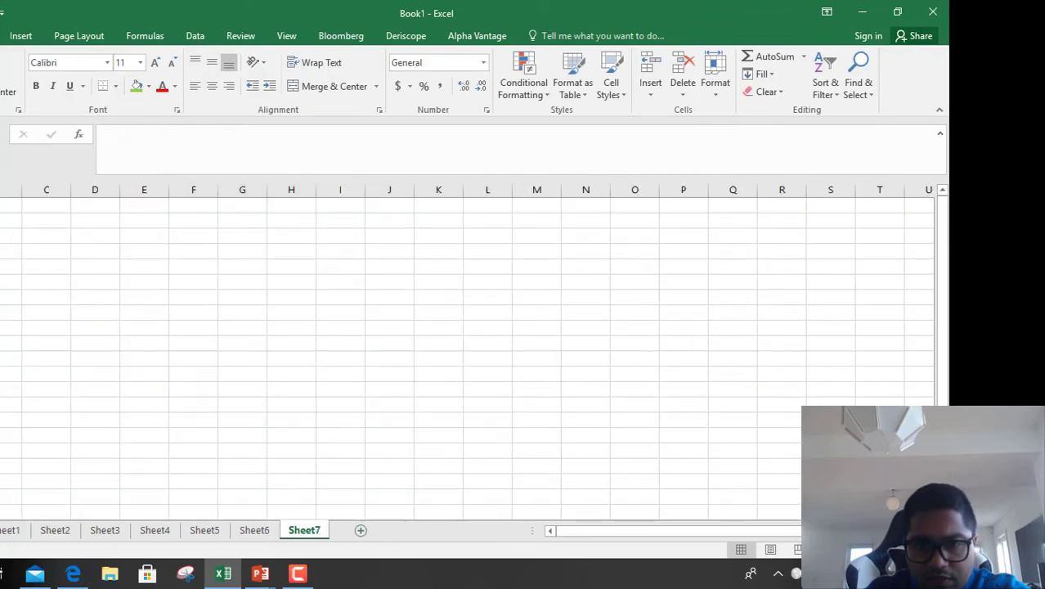
scroll(146, 361, up, 5)
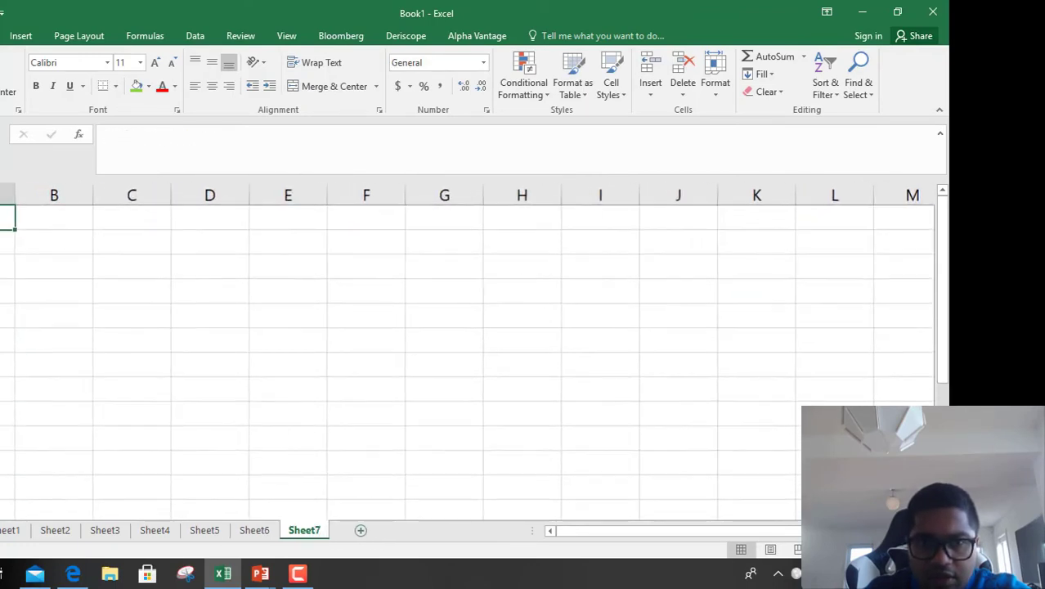
Enter the label "FB" in C2 and its share price 258 in D2.
click(206, 248)
click(237, 252)
click(200, 251)
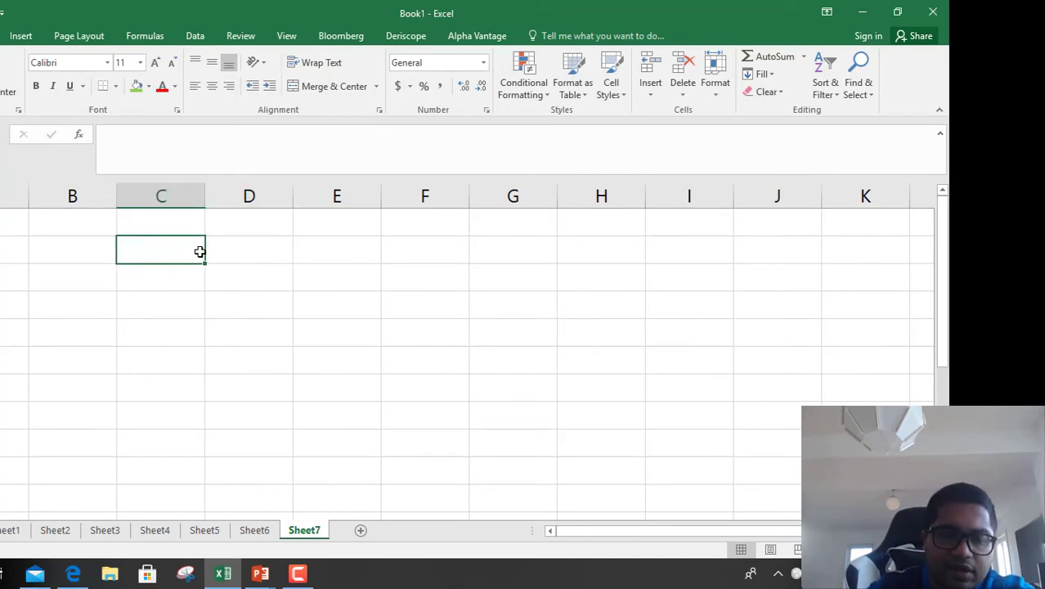
text(FB)
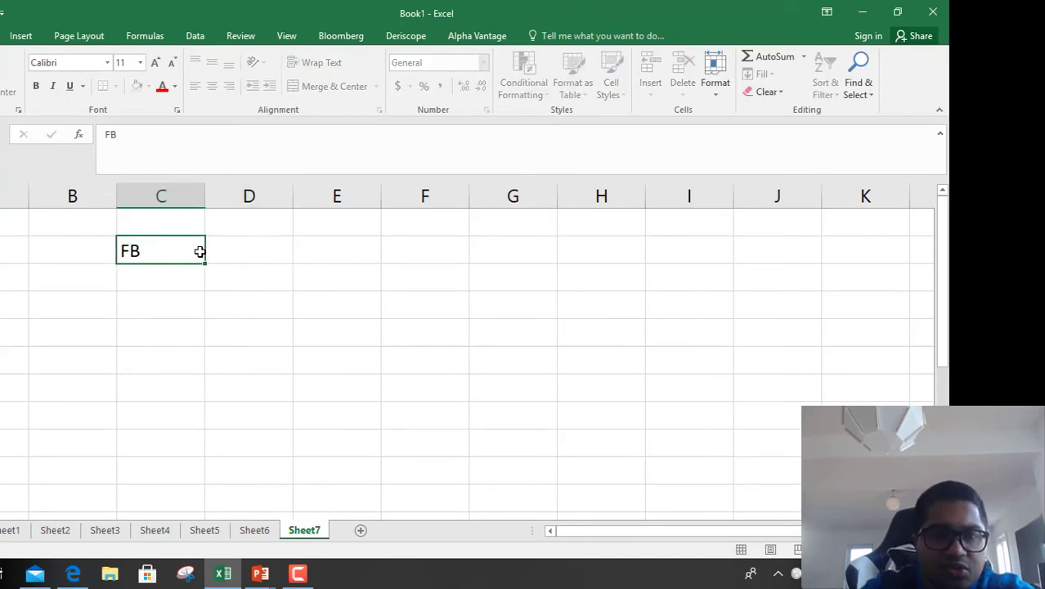
key(Tab)
text(258)
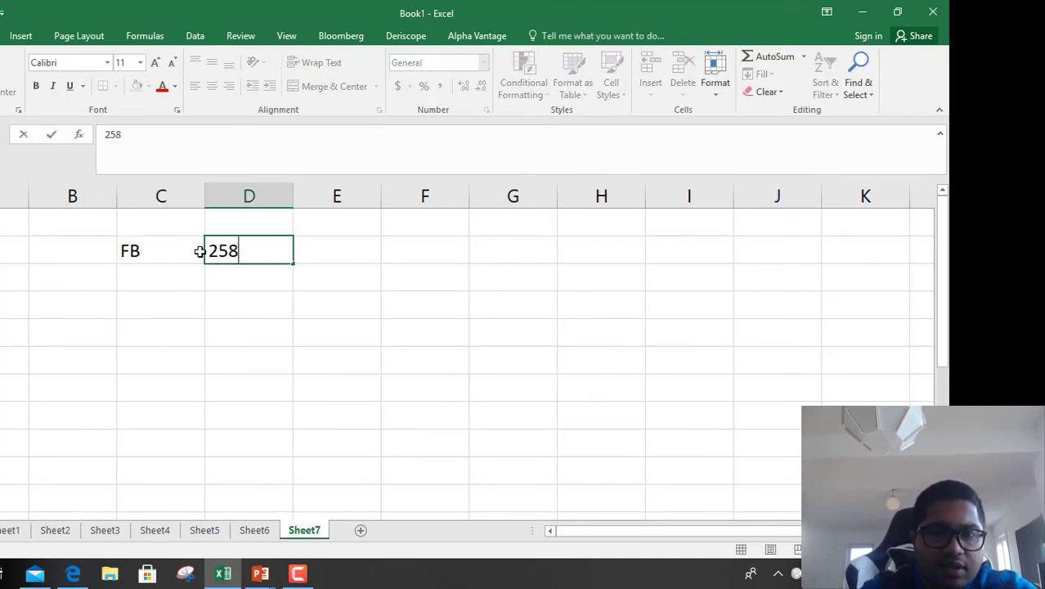
key(Return)
key(Left)
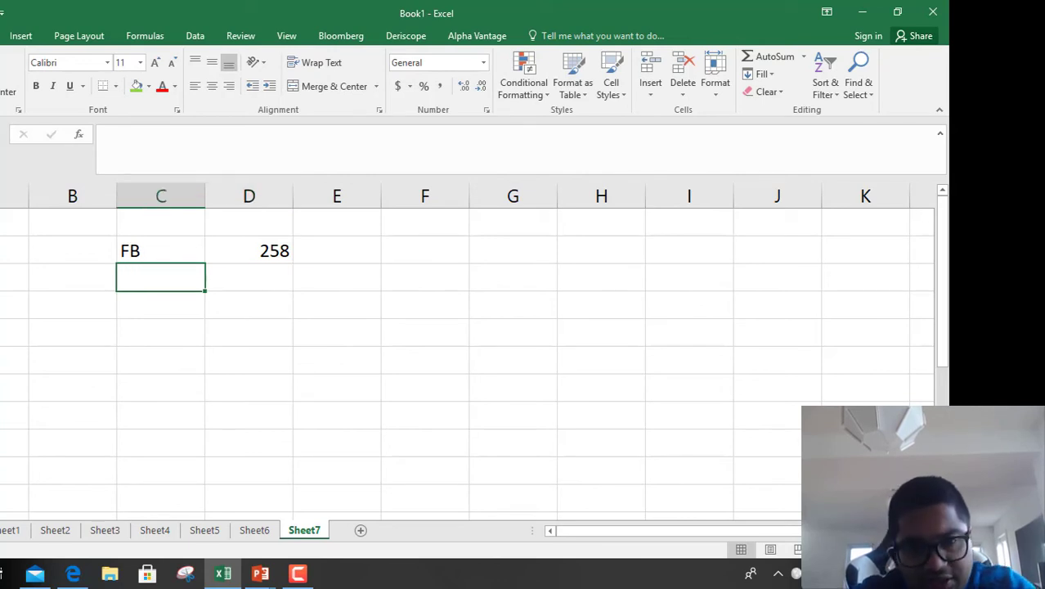
click(160, 304)
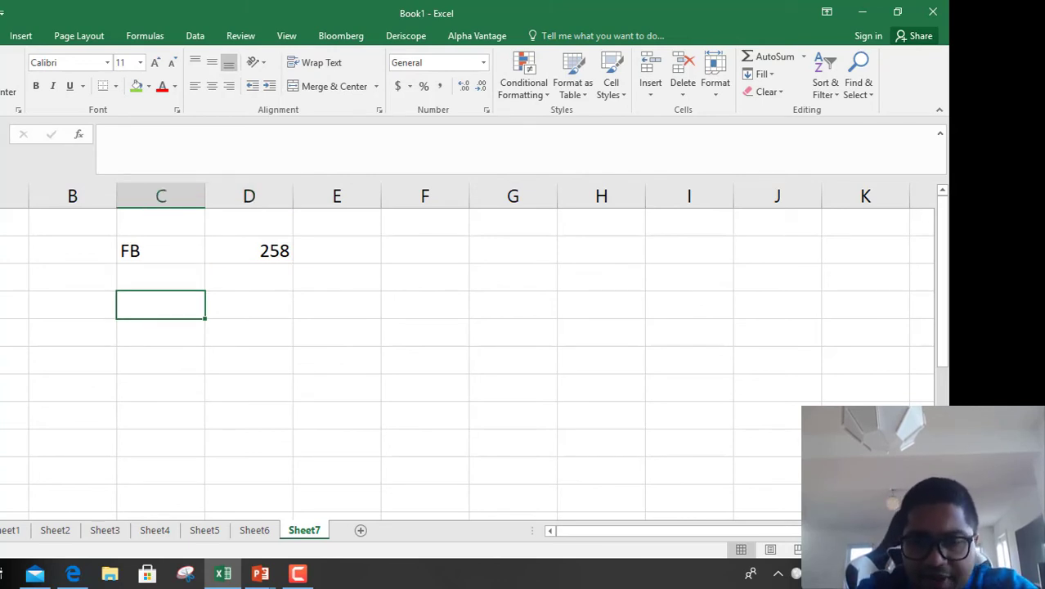
text(Div)
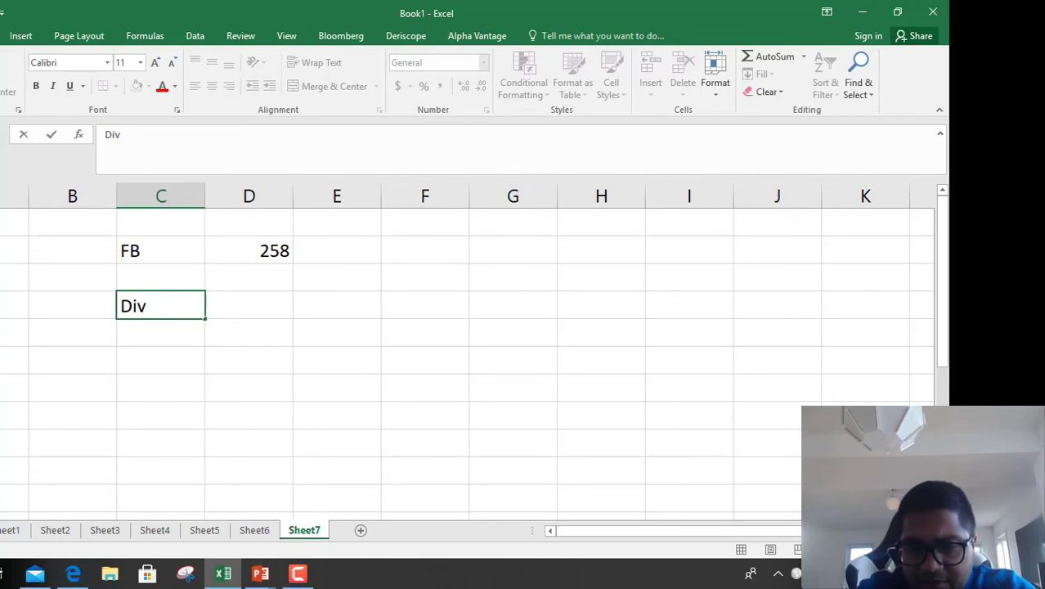
key(BackSpace)
key(BackSpace)
key(BackSpace)
key(BackSpace)
Enter the label "After 10 years" in C4 with the value 4 in D4, and autofit column C to the label.
text(Af)
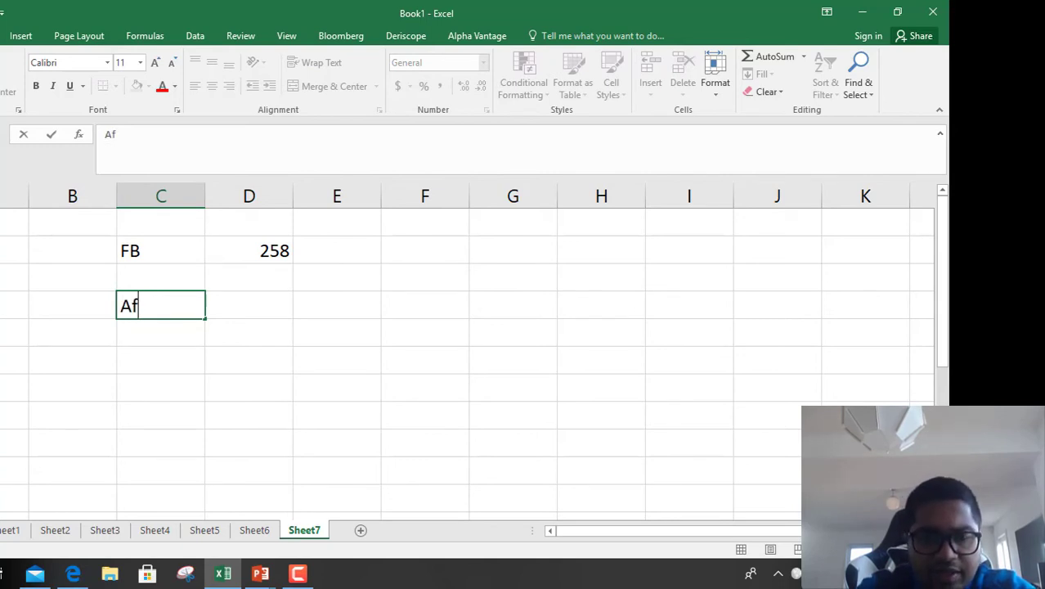
text(ter 10 years)
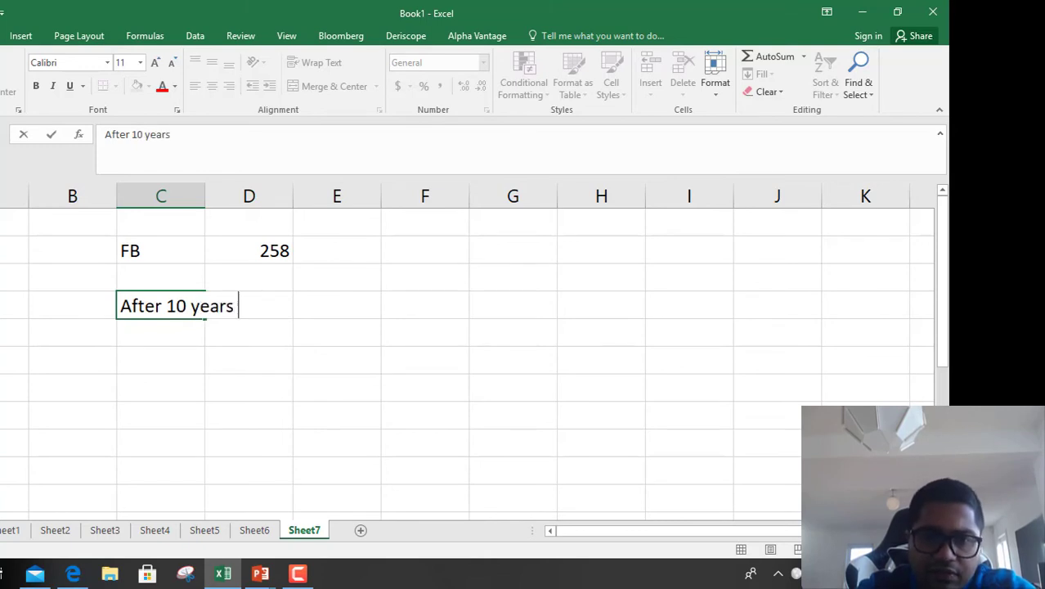
key(Return)
key(Right)
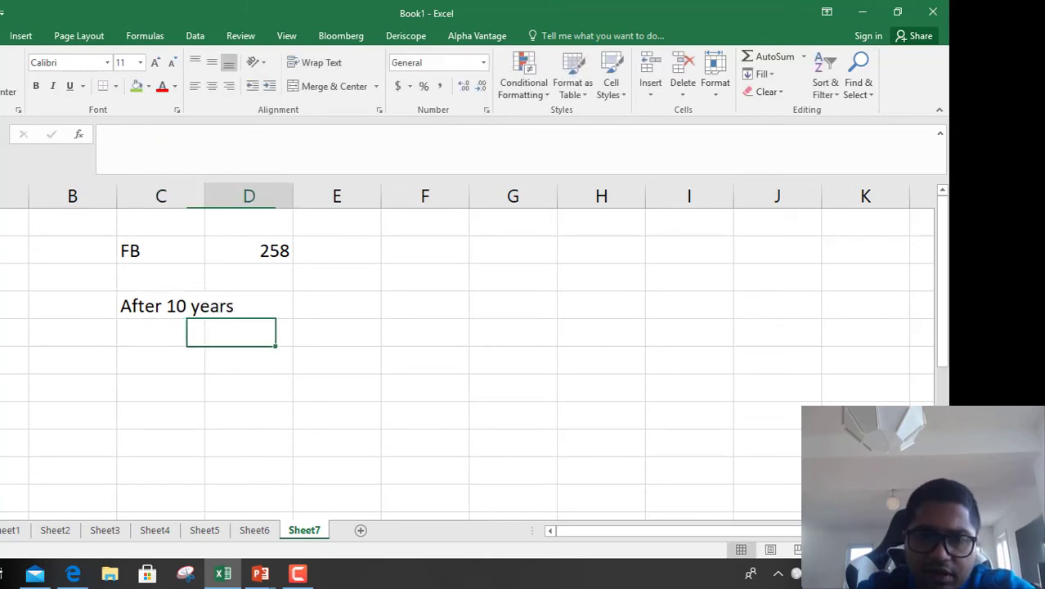
key(Up)
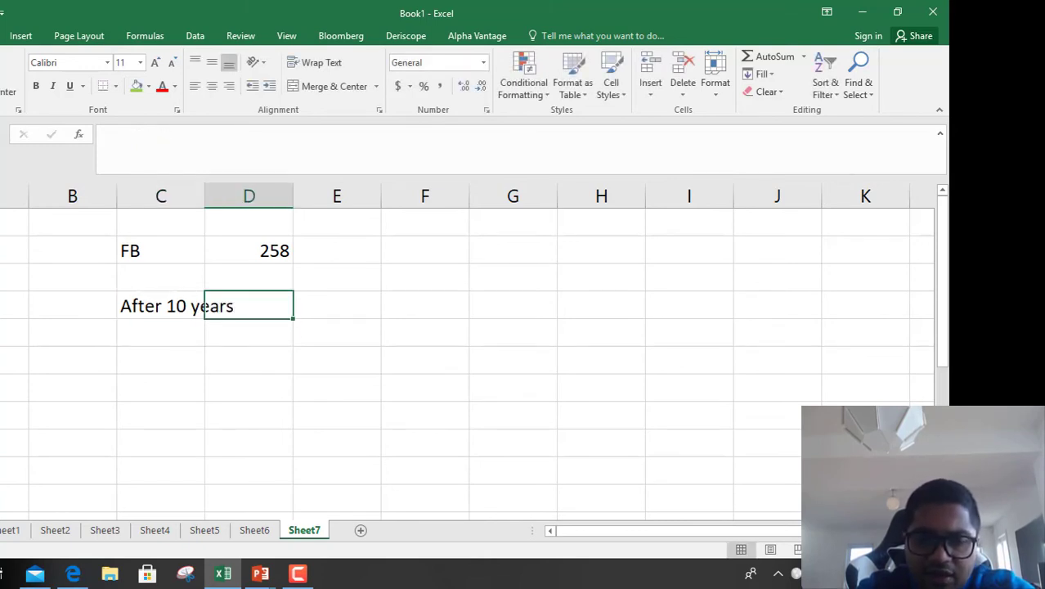
text(4)
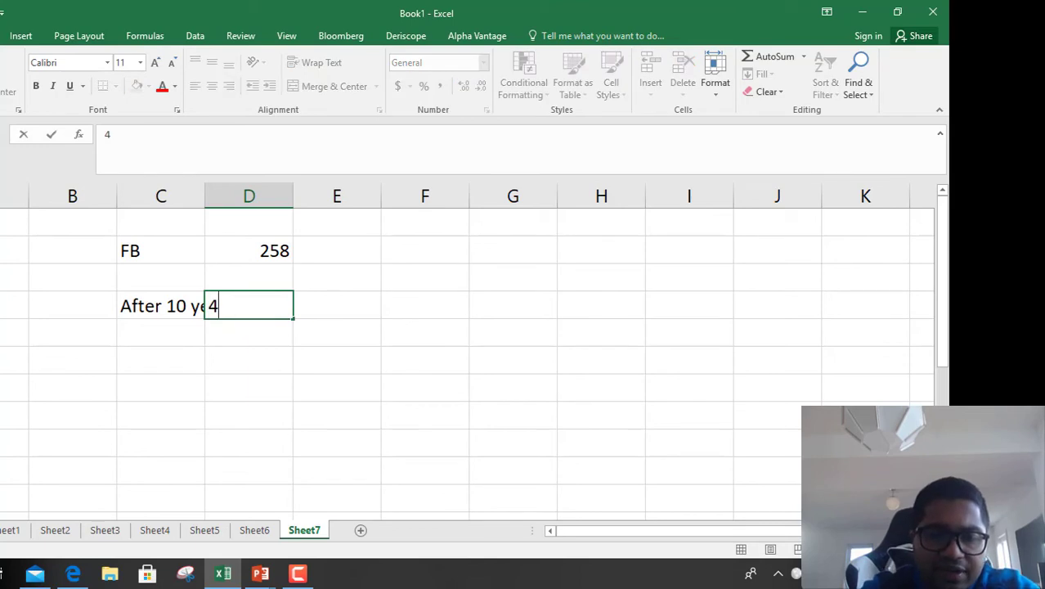
key(Return)
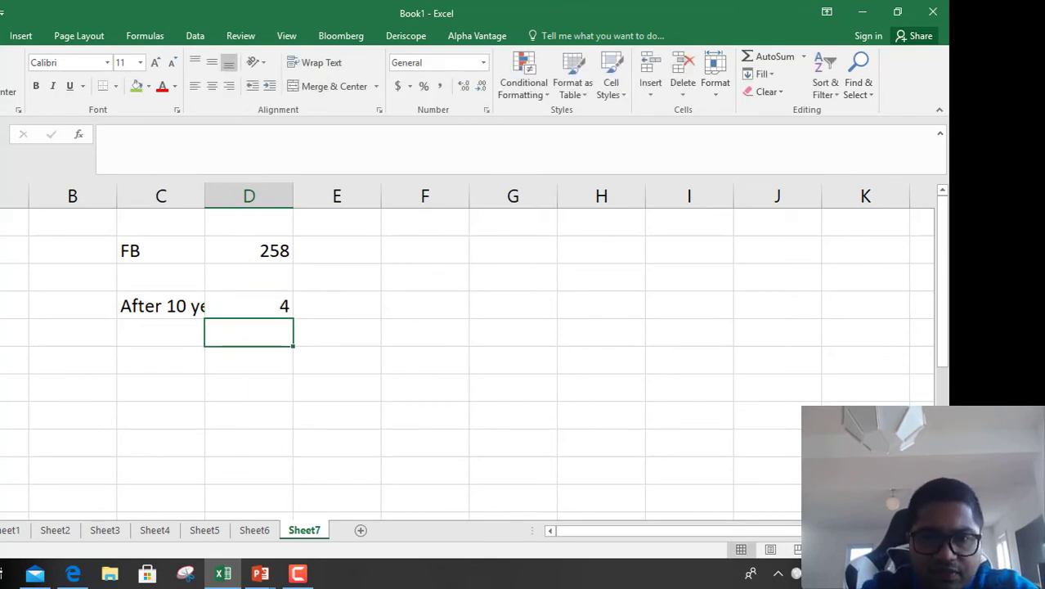
double_click(204, 193)
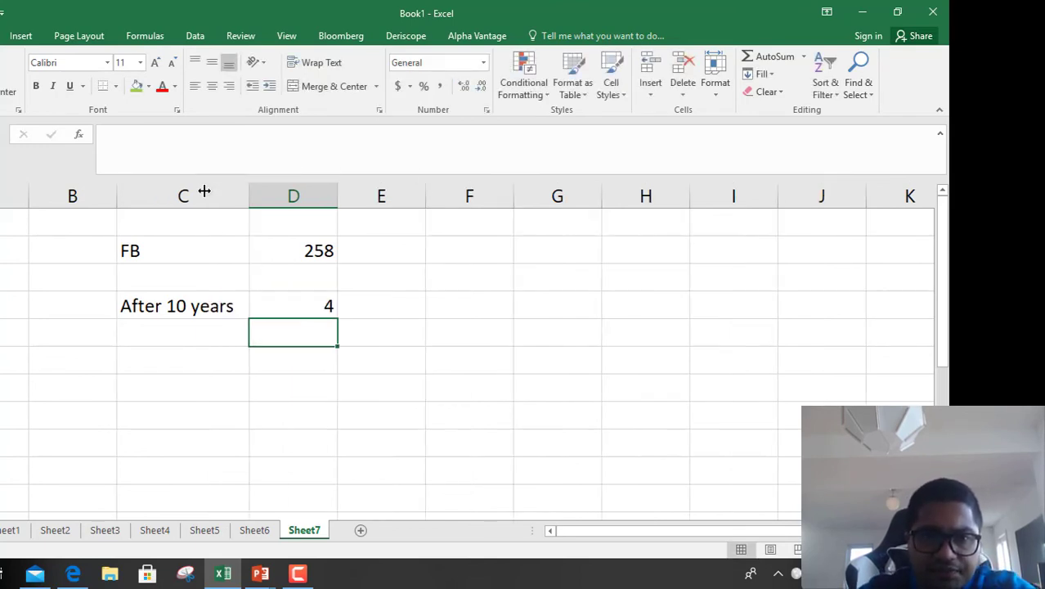
Enter the note "D11" in E4, beside the year-10 dividend value.
click(394, 299)
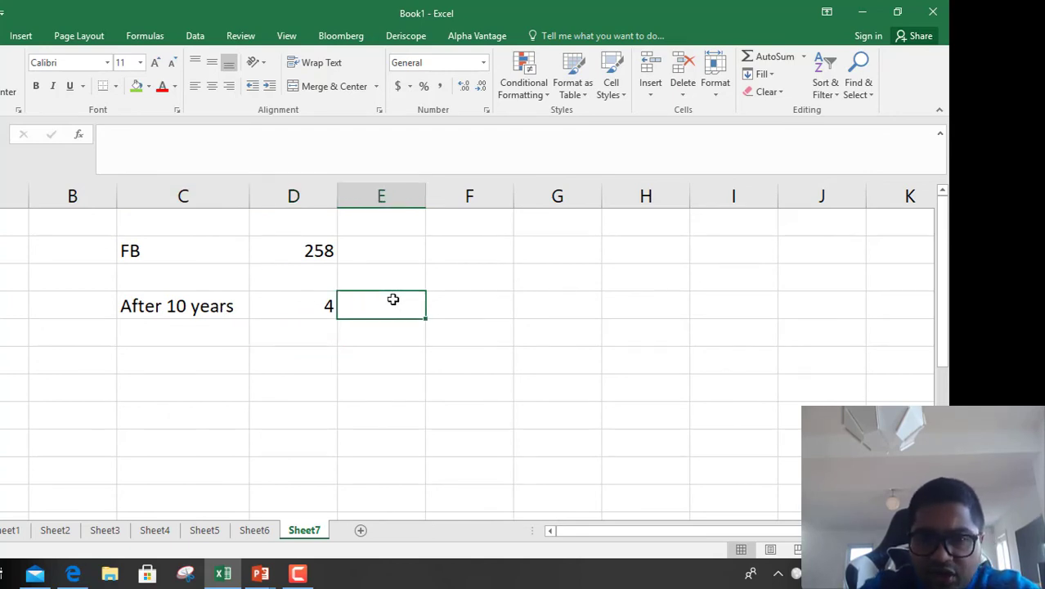
text(D11)
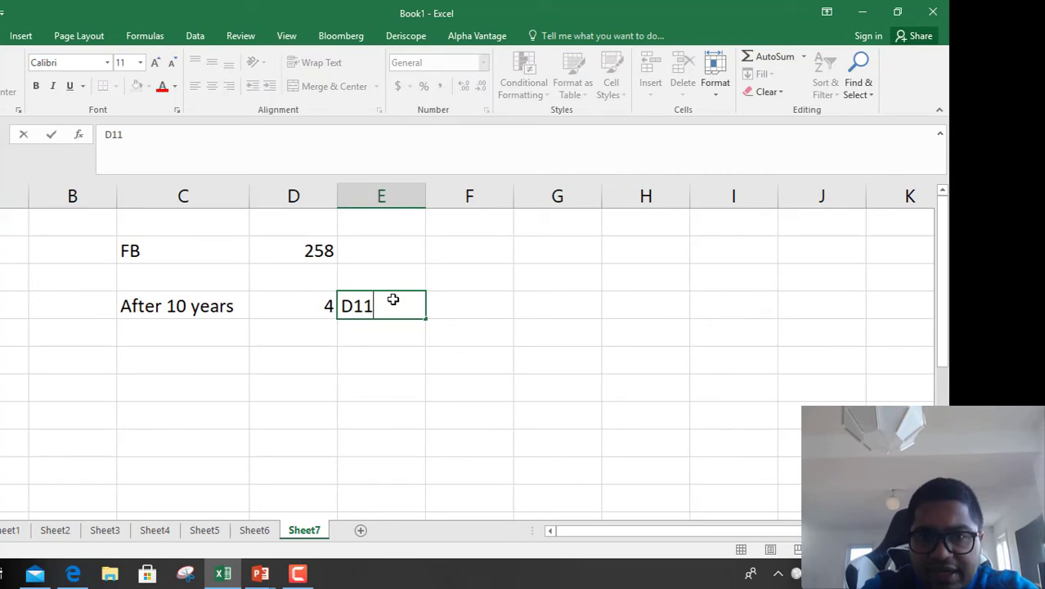
key(Return)
key(Left)
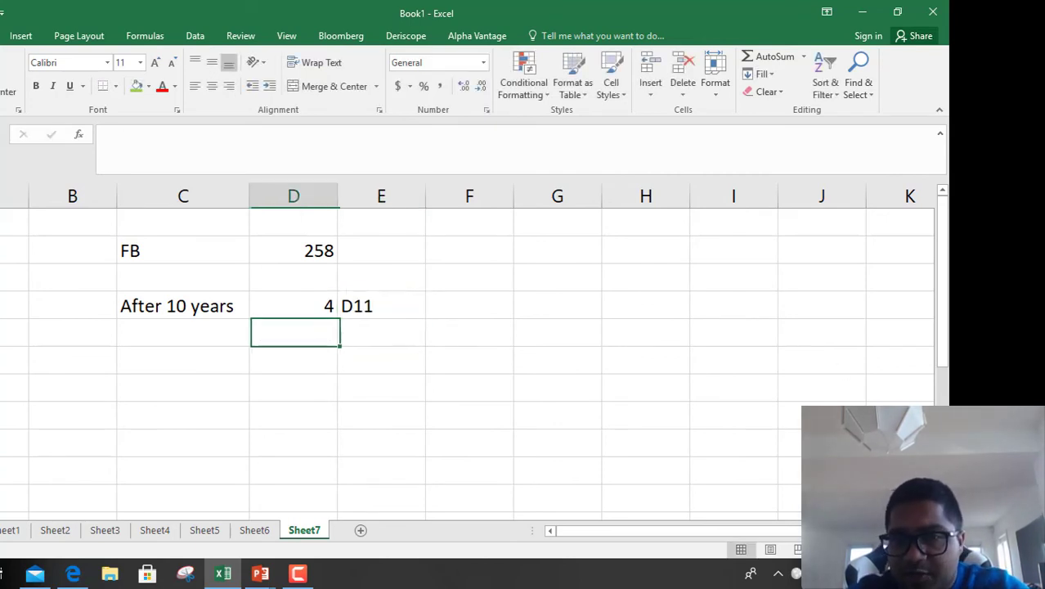
Enter the growth label "G" in C5 with the rate 4% in D5.
key(Up)
key(Down)
key(Left)
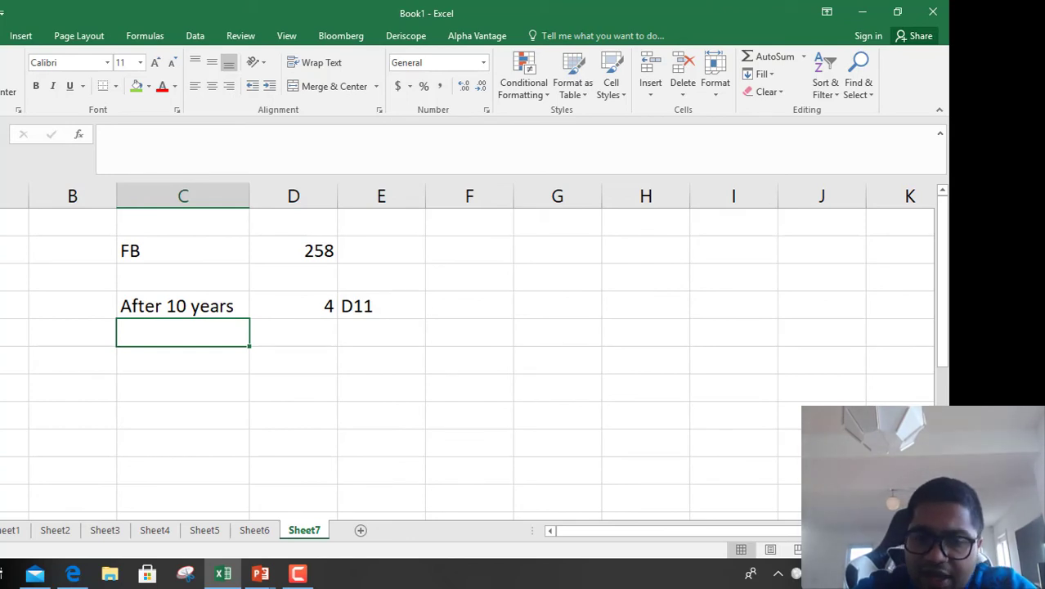
text(G)
key(Tab)
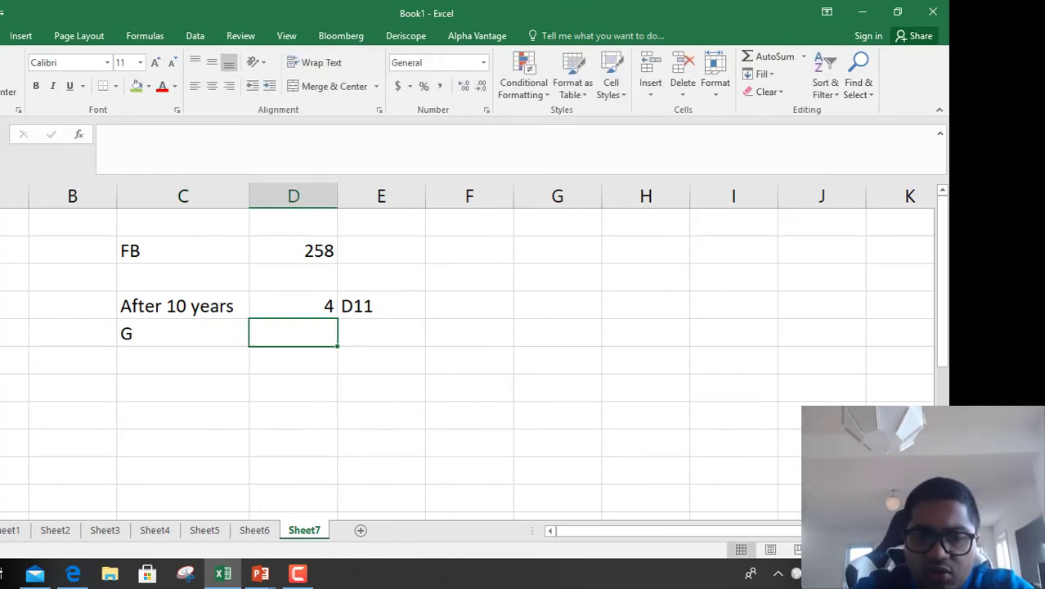
text(4%)
key(Return)
key(Left)
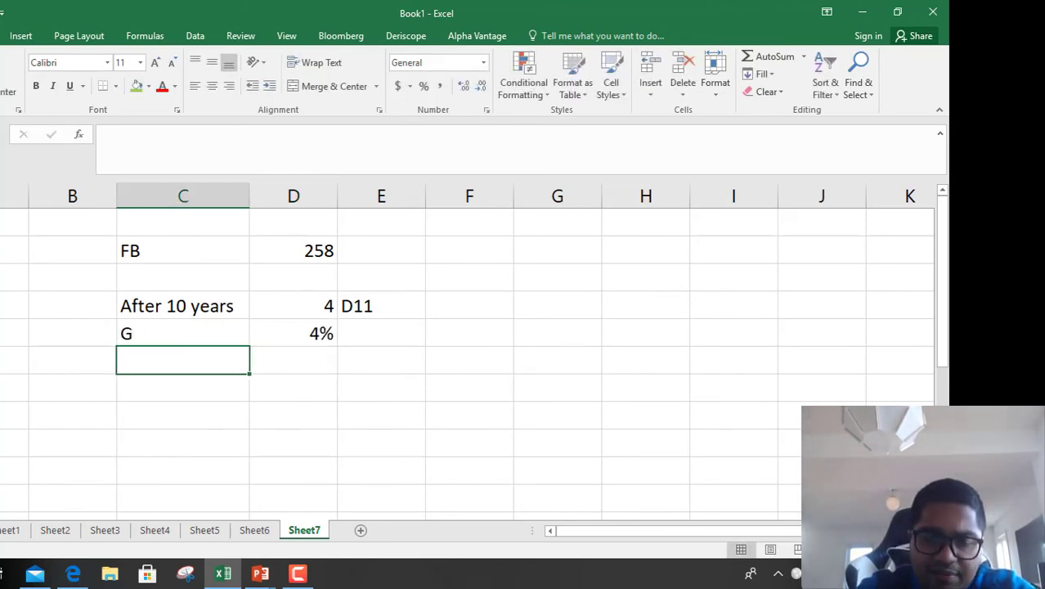
Enter the cost of equity label "RE" in C6 with the rate 12% in D6.
text(RE)
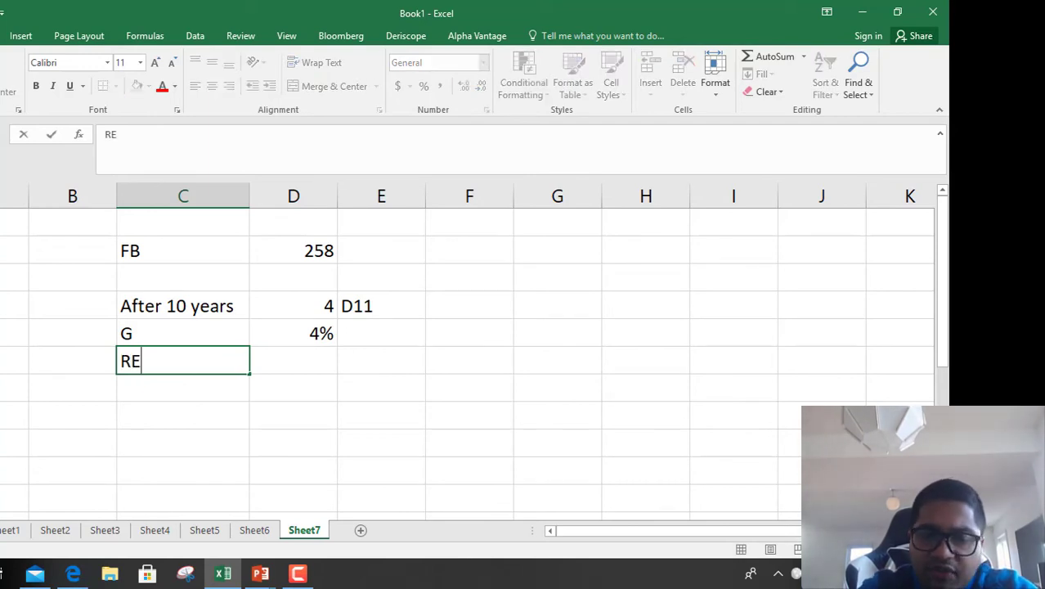
key(Tab)
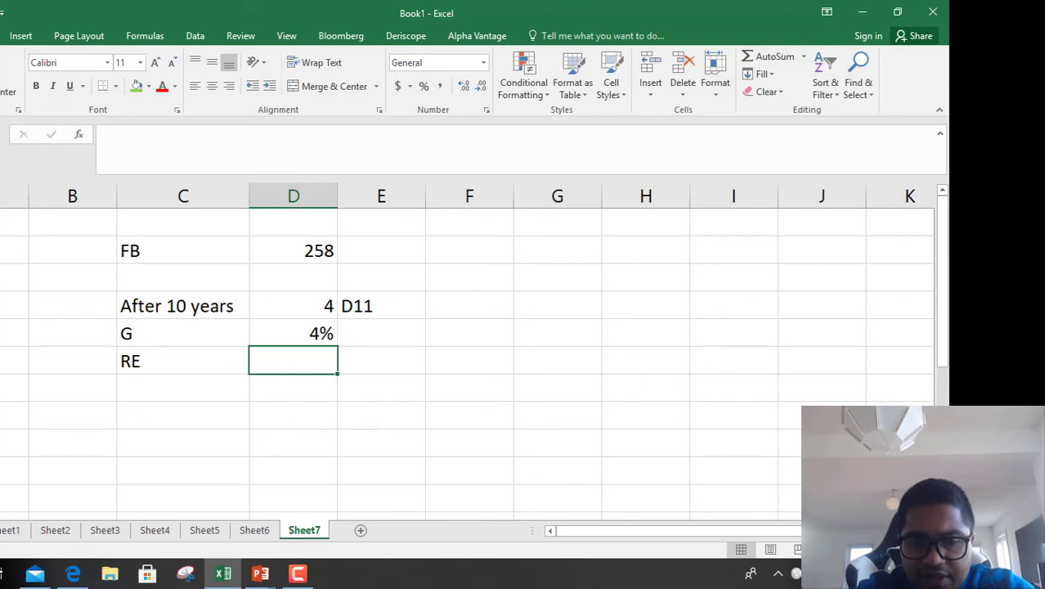
text(12%)
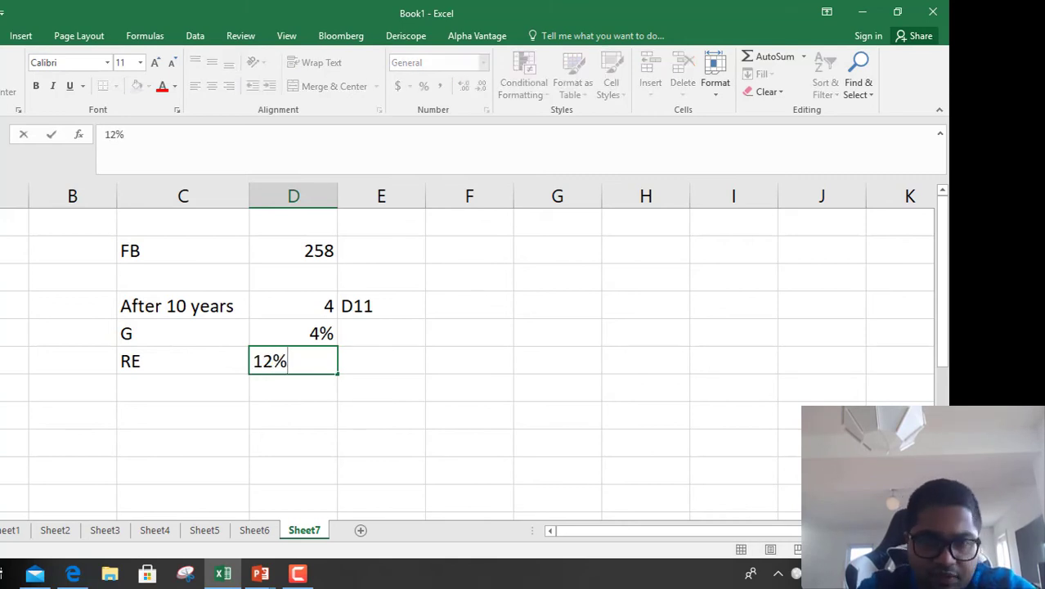
click(293, 333)
key(Down)
key(Down)
key(Down)
key(Left)
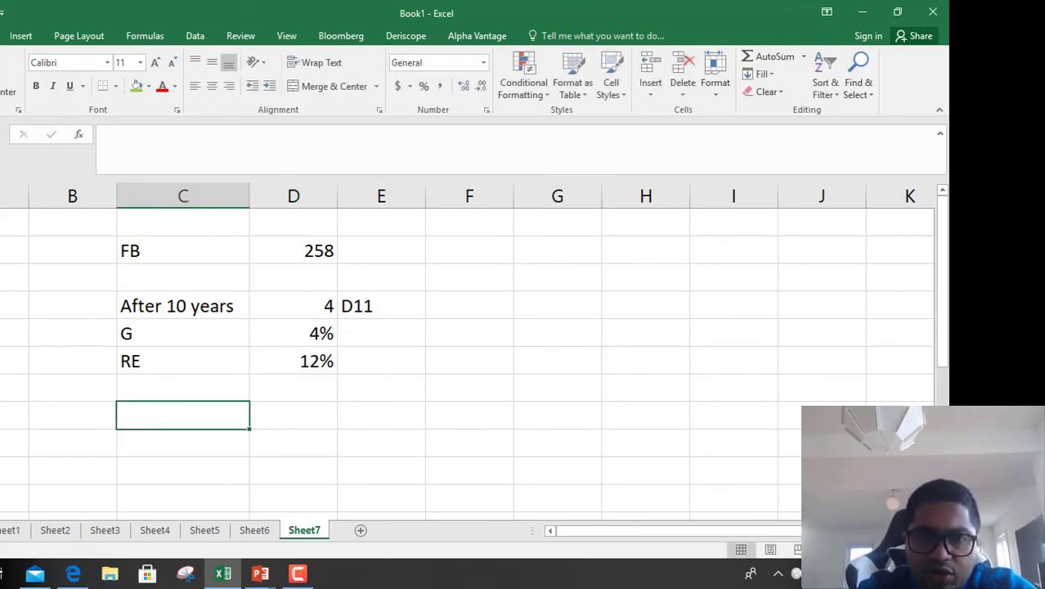
key(Up)
key(Up)
key(Up)
key(Down)
key(Down)
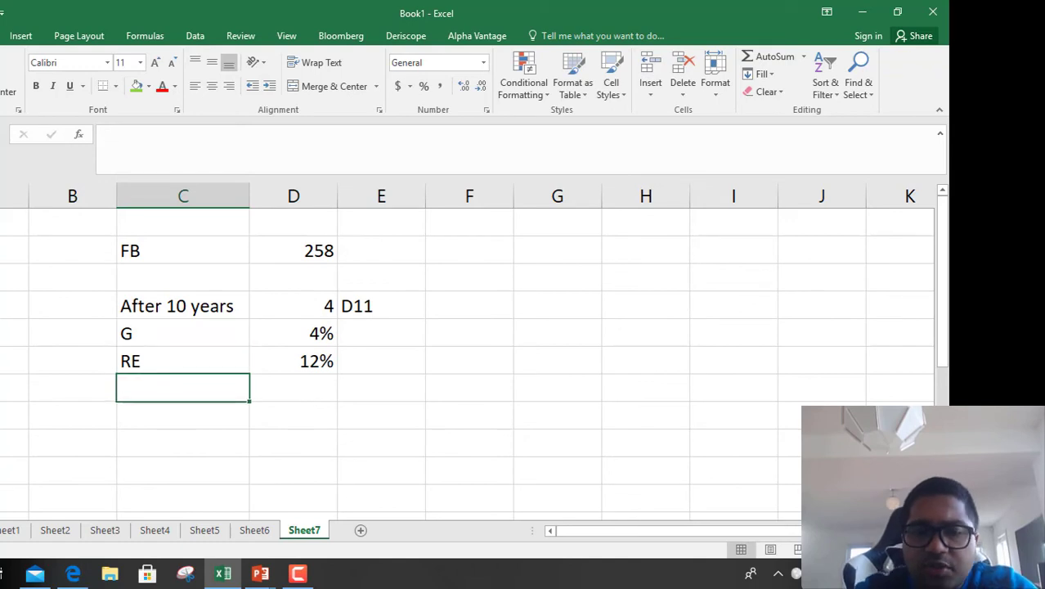
Number the years 1 through 11 down column C, from C8 to C18.
key(Down)
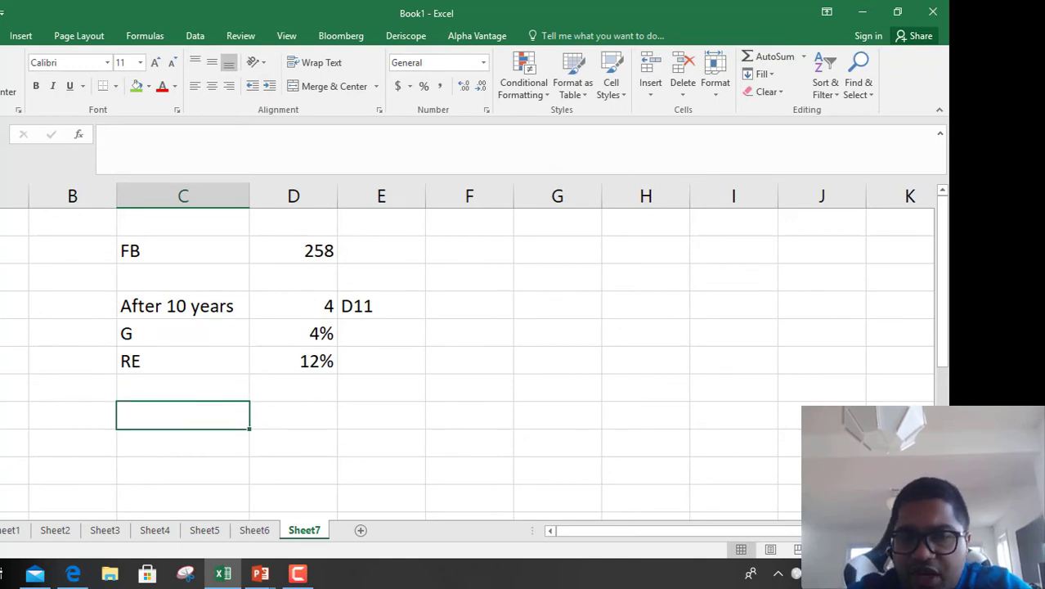
key(Up)
key(Up)
key(Up)
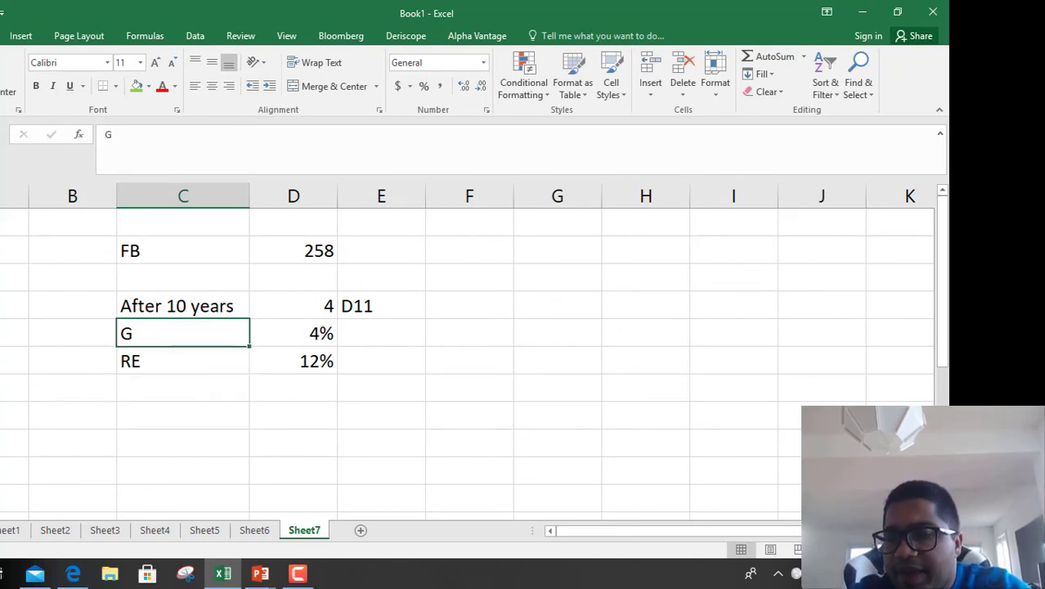
key(Down)
key(Down)
key(Down)
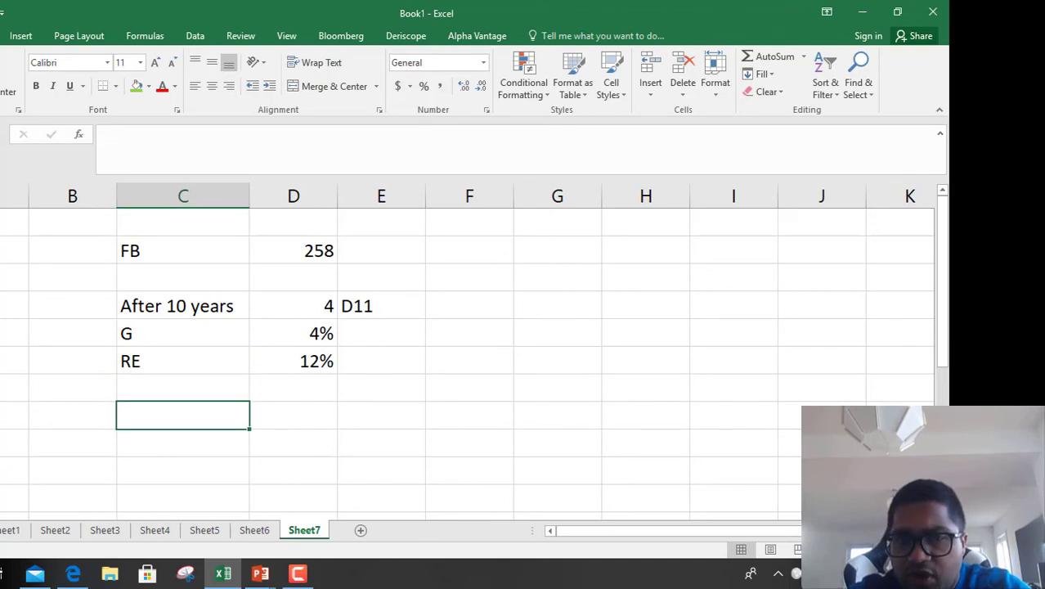
text(1)
key(Return)
text(2)
key(Return)
text(3)
key(Return)
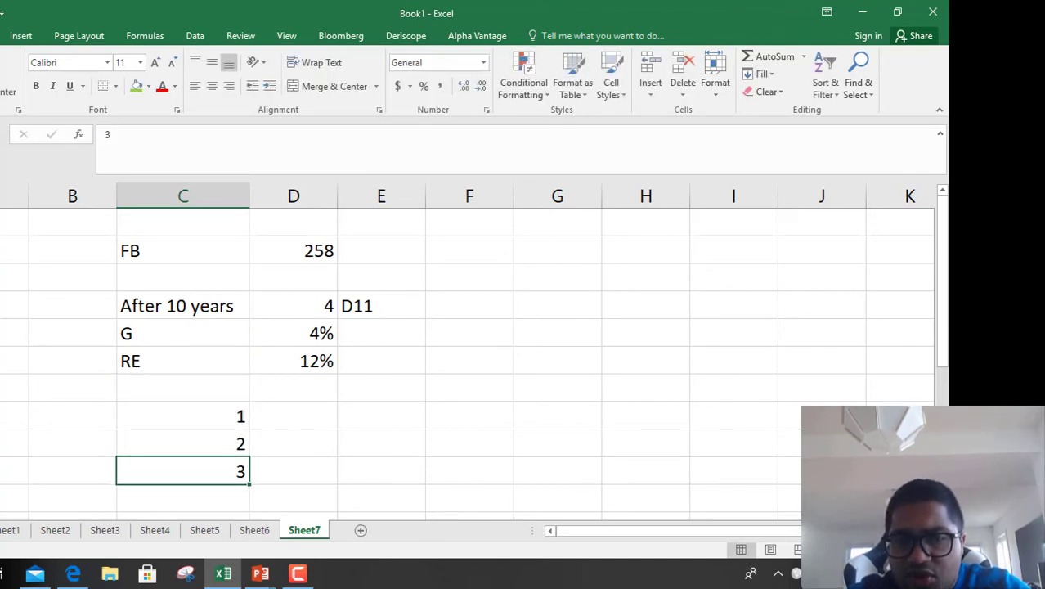
text(4)
key(Return)
text(5)
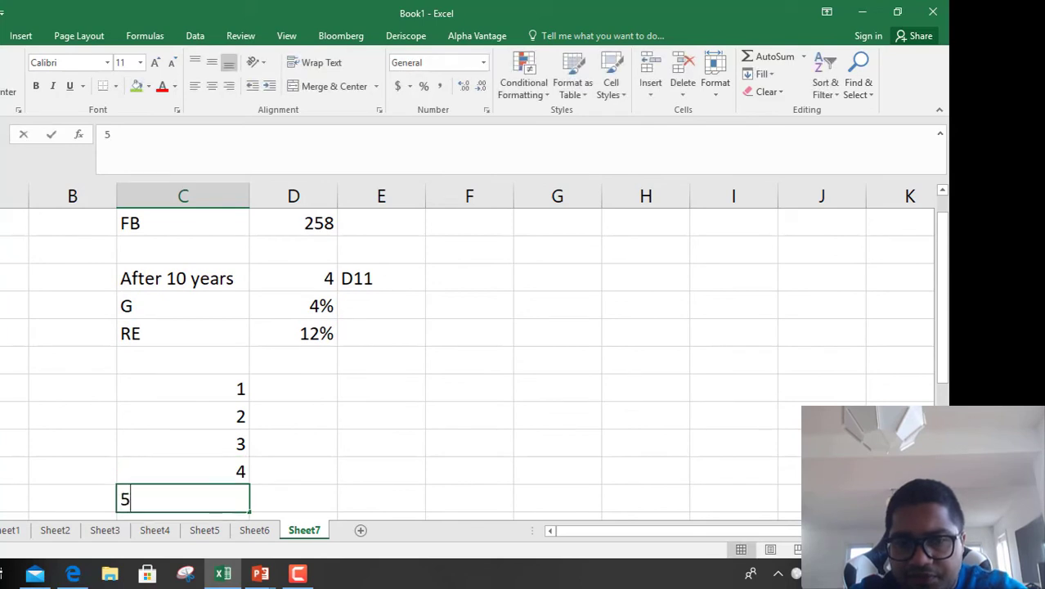
key(Return)
text(6)
key(BackSpace)
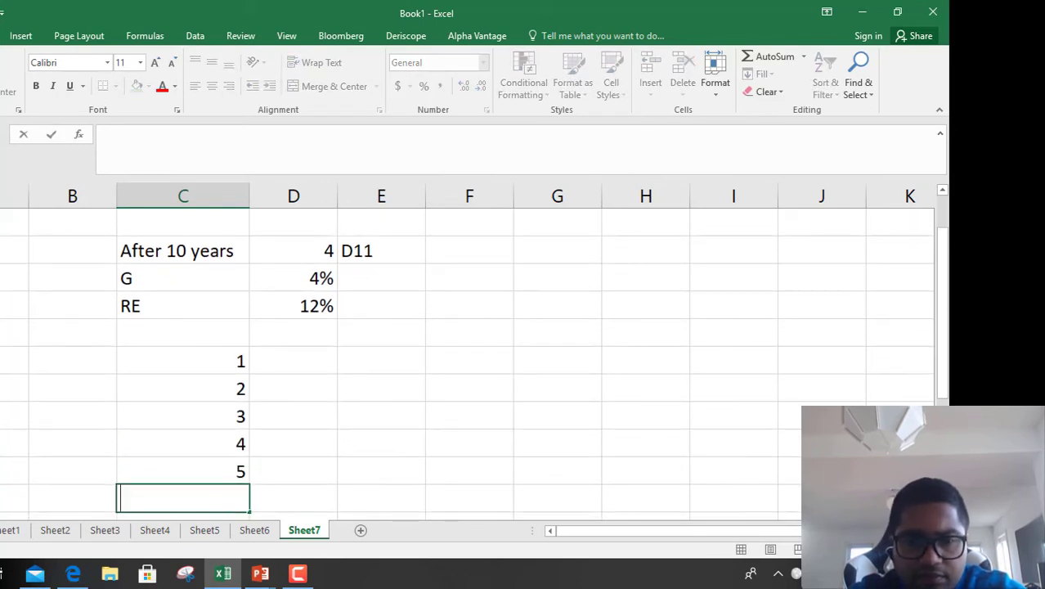
text(5)
key(BackSpace)
text(6)
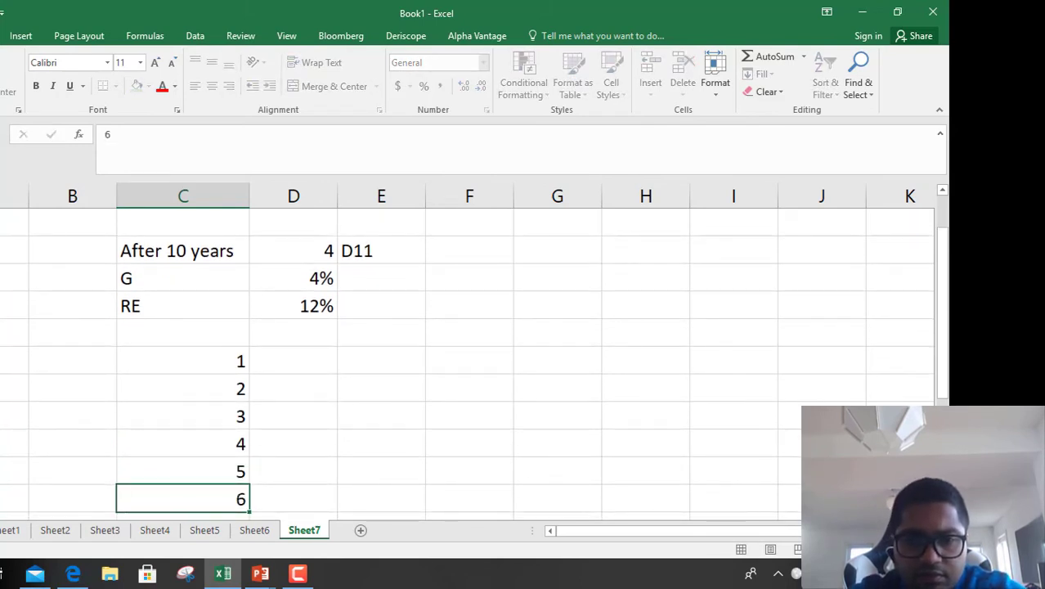
key(Return)
text(7)
key(Return)
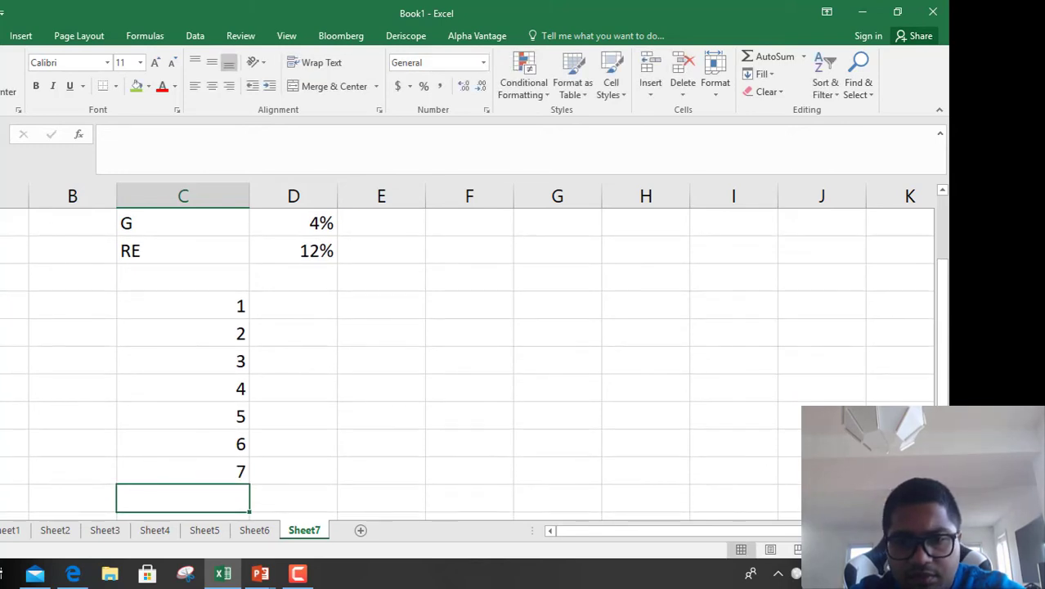
text(8)
key(Return)
text(9)
key(Return)
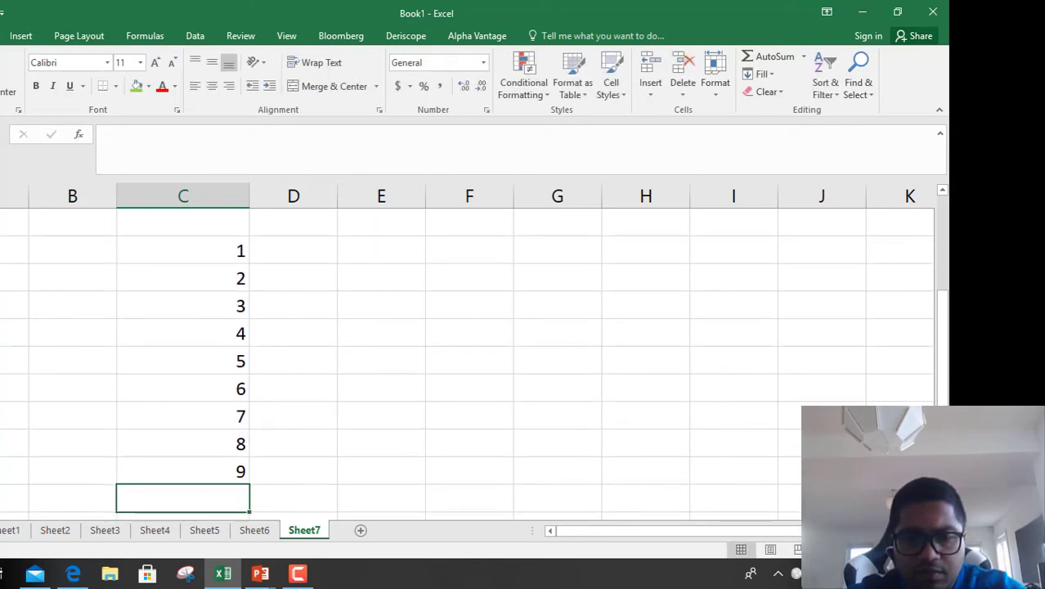
text(10)
key(Return)
text(11)
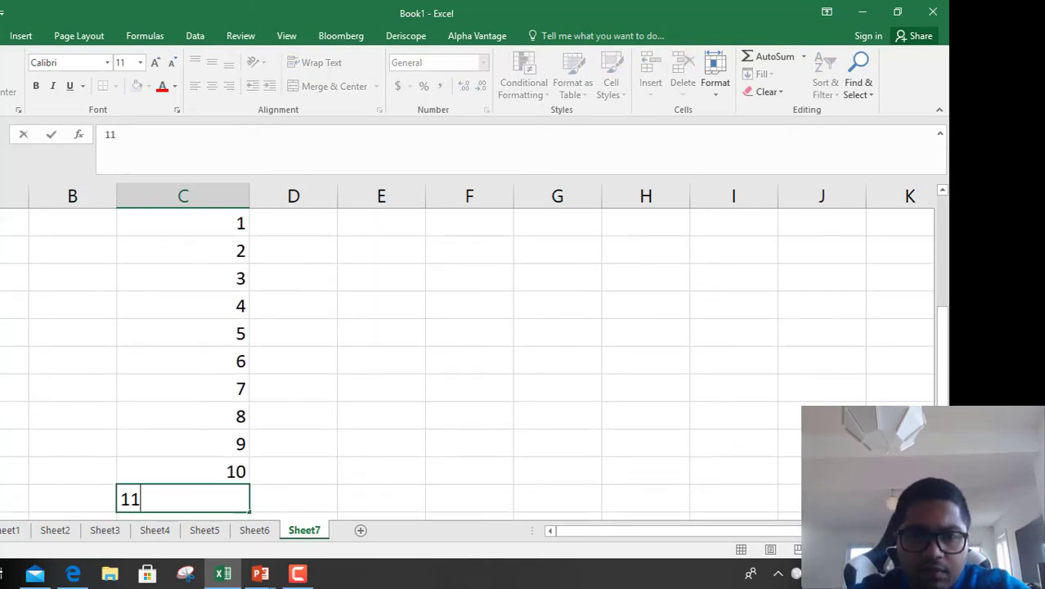
key(Tab)
Enter the dividend value 4 in D18, beside year 11.
click(293, 471)
click(293, 498)
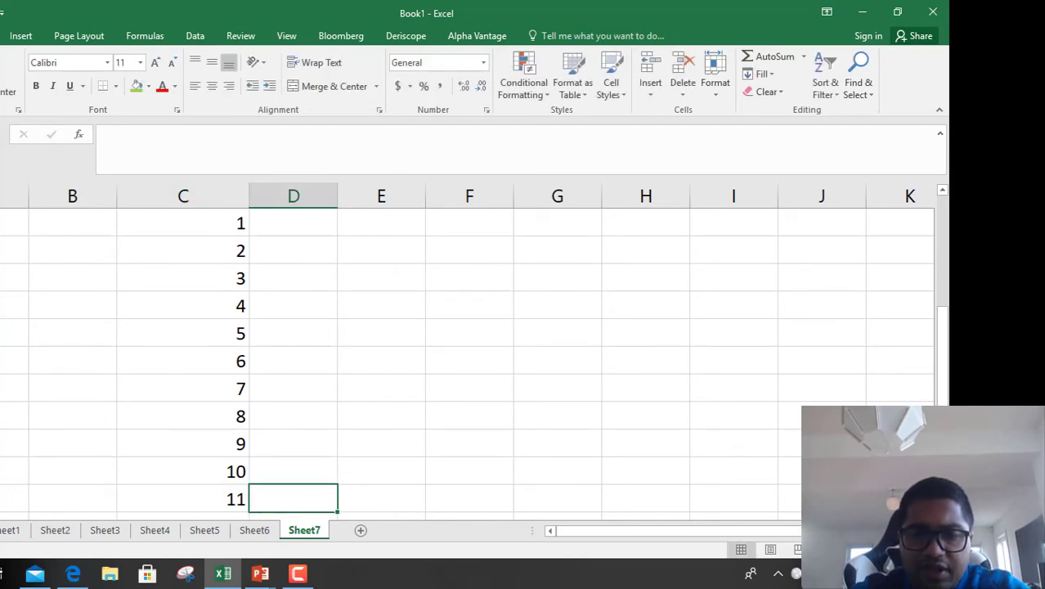
text(4)
key(Return)
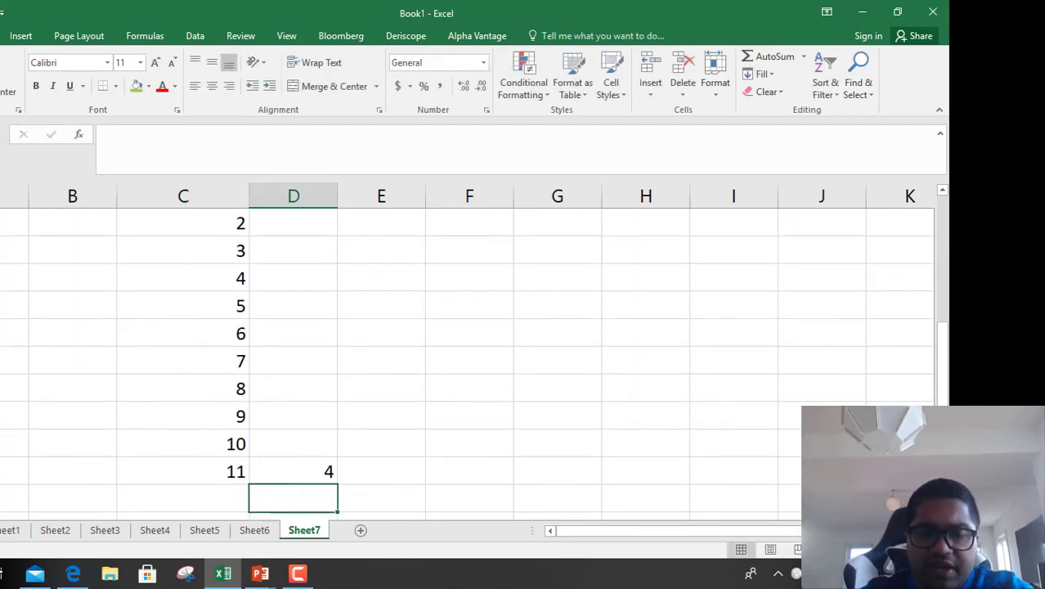
Highlight the year 10 row from C17 to E17 with a green fill.
scroll(317, 370, up, 3)
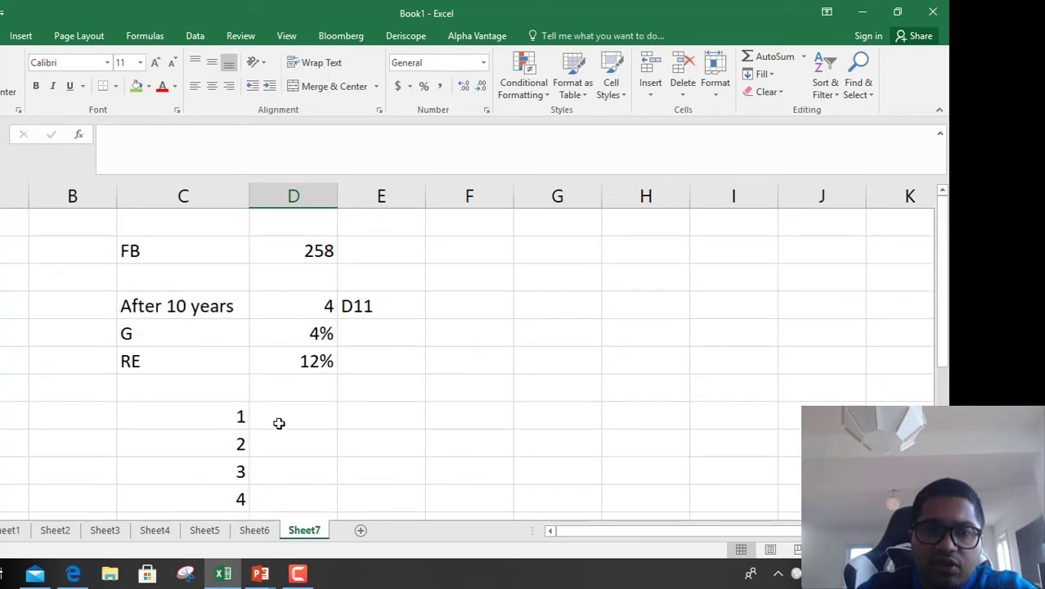
click(238, 392)
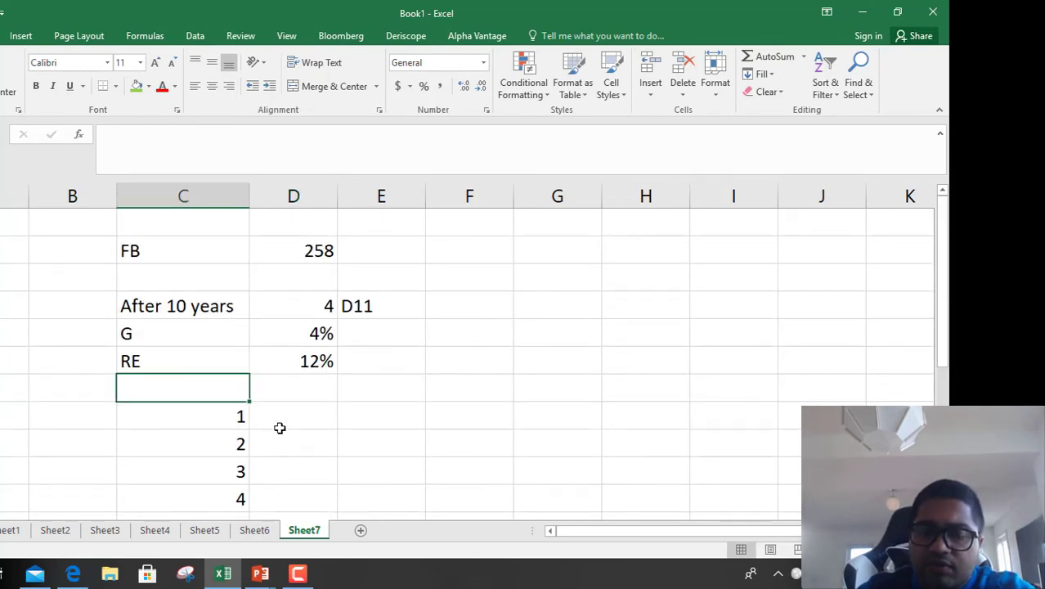
scroll(329, 442, down, 3)
scroll(294, 413, up, 3)
scroll(292, 348, down, 3)
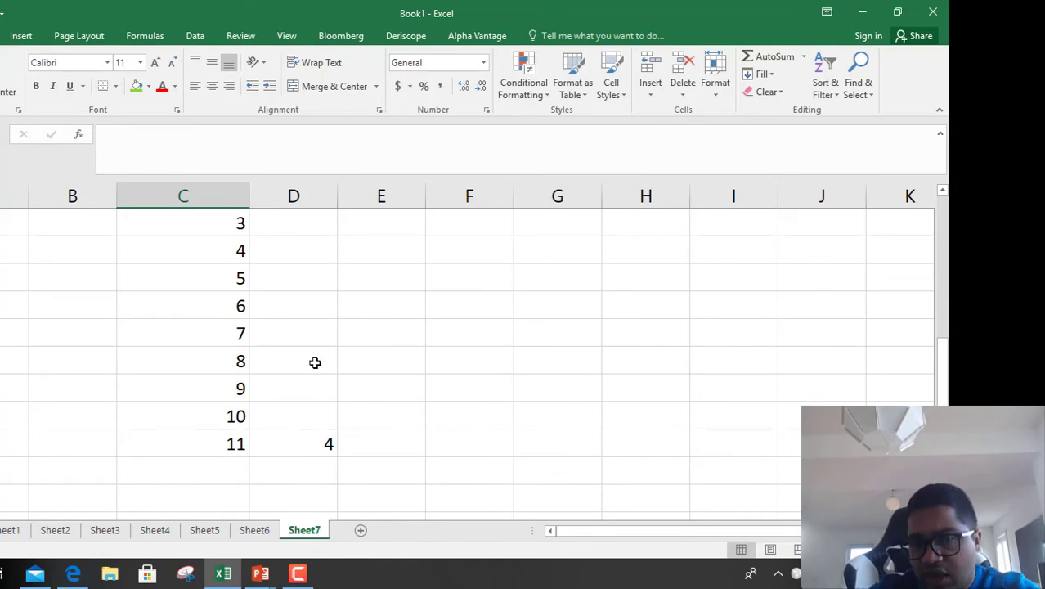
scroll(299, 348, up, 3)
scroll(307, 347, down, 2)
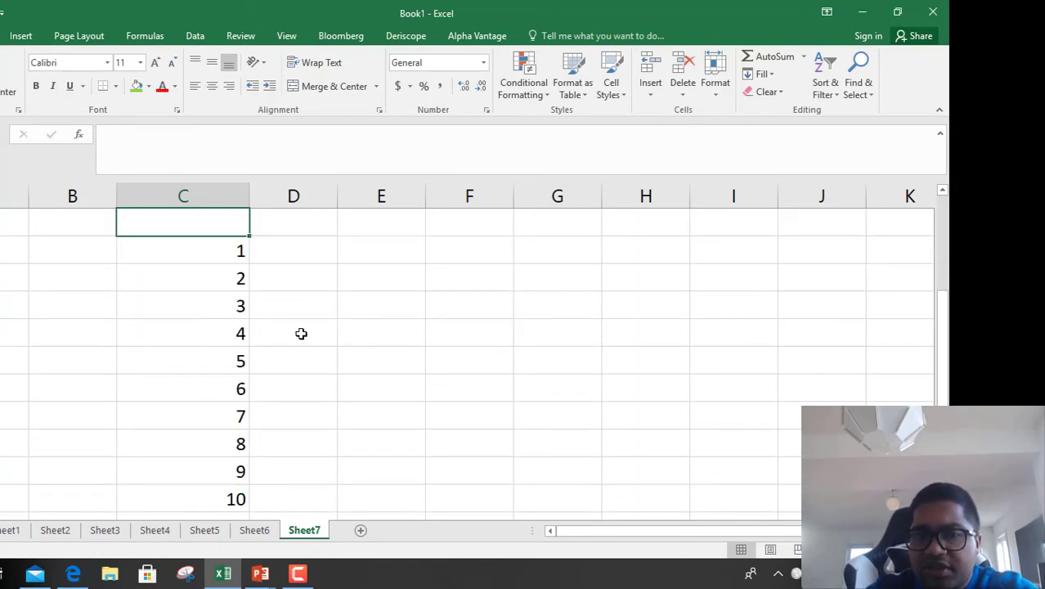
scroll(278, 303, down, 1)
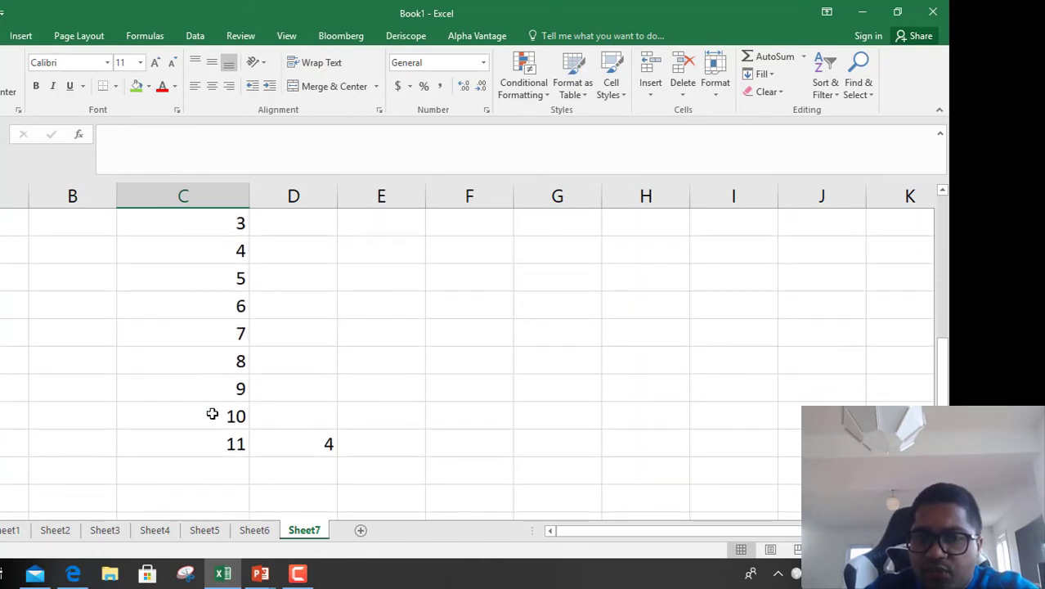
drag(175, 417, 378, 401)
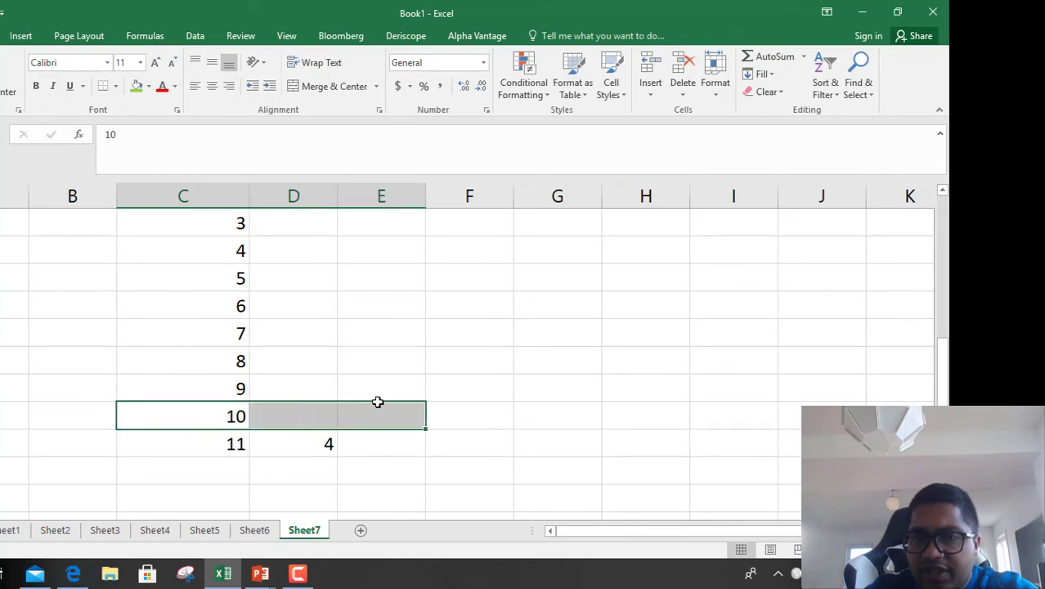
click(148, 90)
Enter the price formula note "P0=D1/(R-g)" in F17, beside the highlighted year 10 row.
click(489, 406)
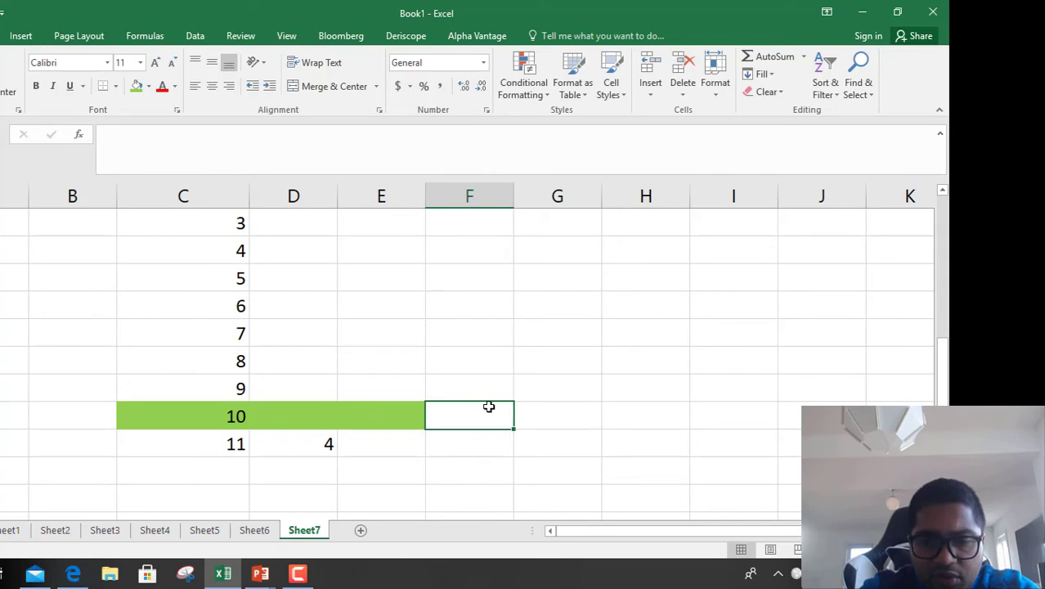
text(P0)
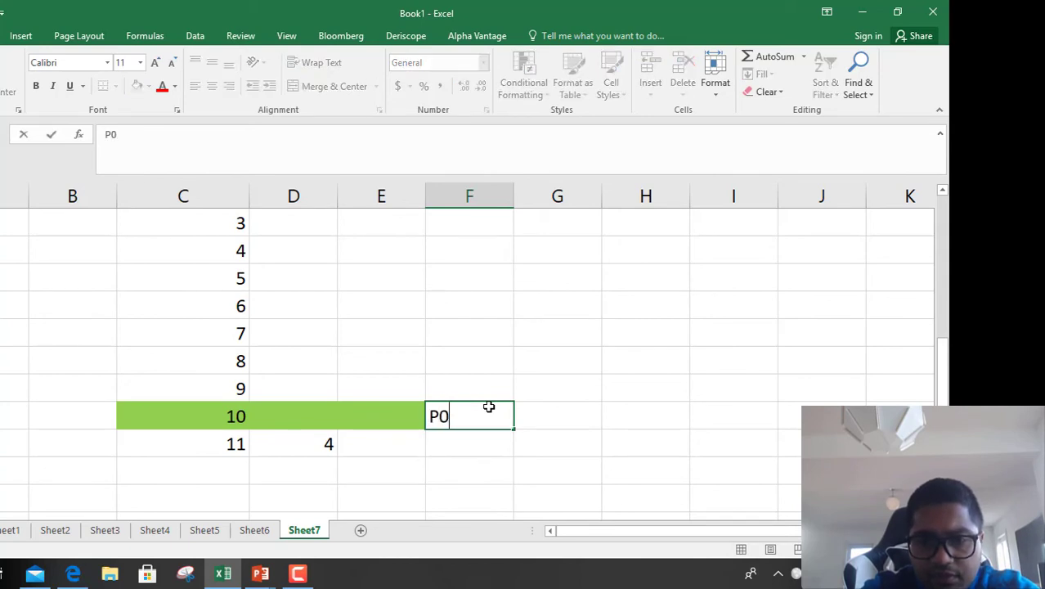
text(=D1)
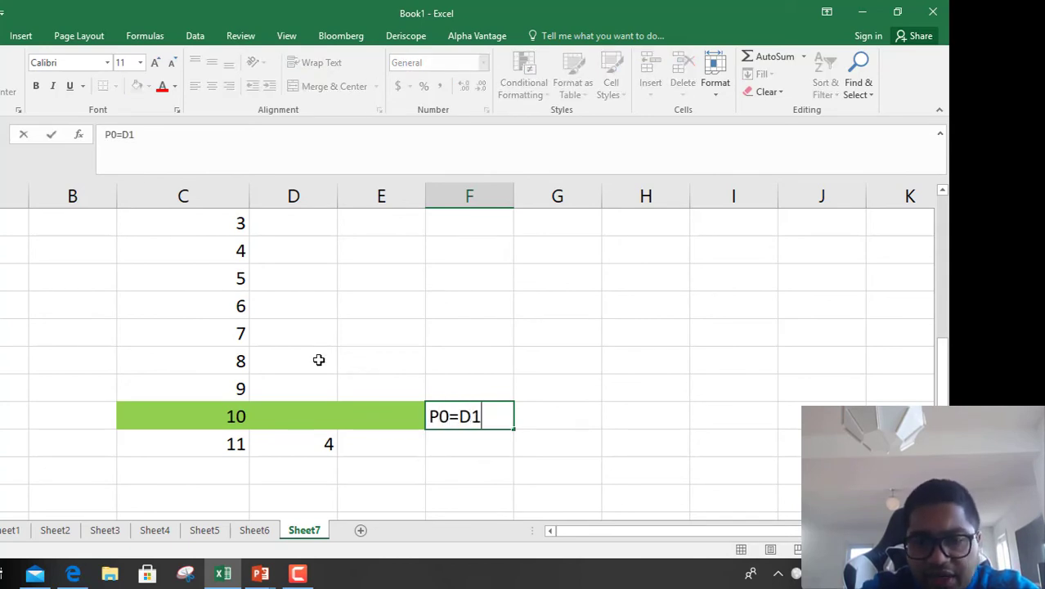
text(/()
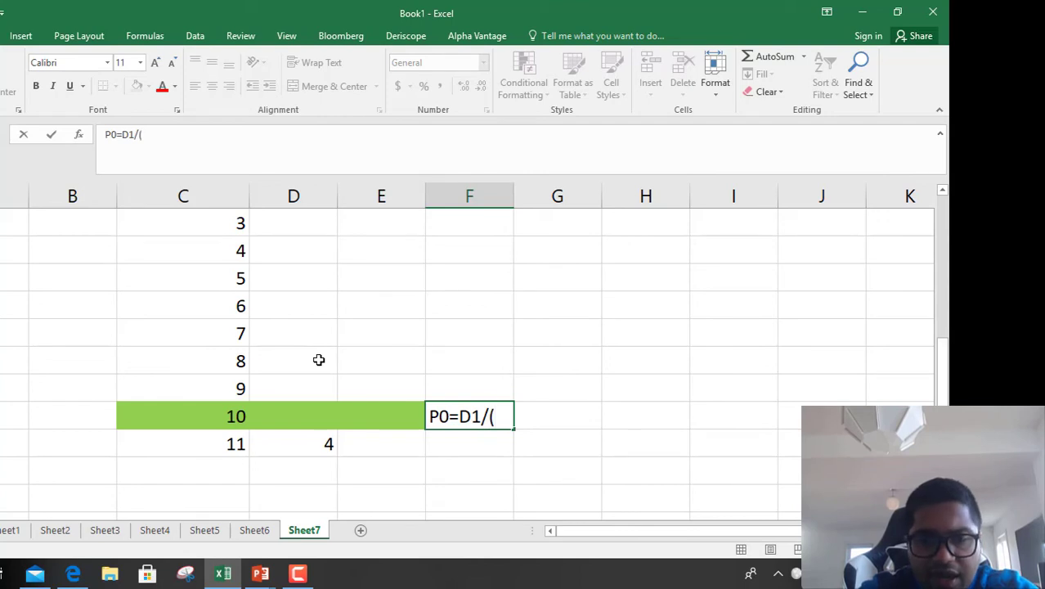
text(R-g))
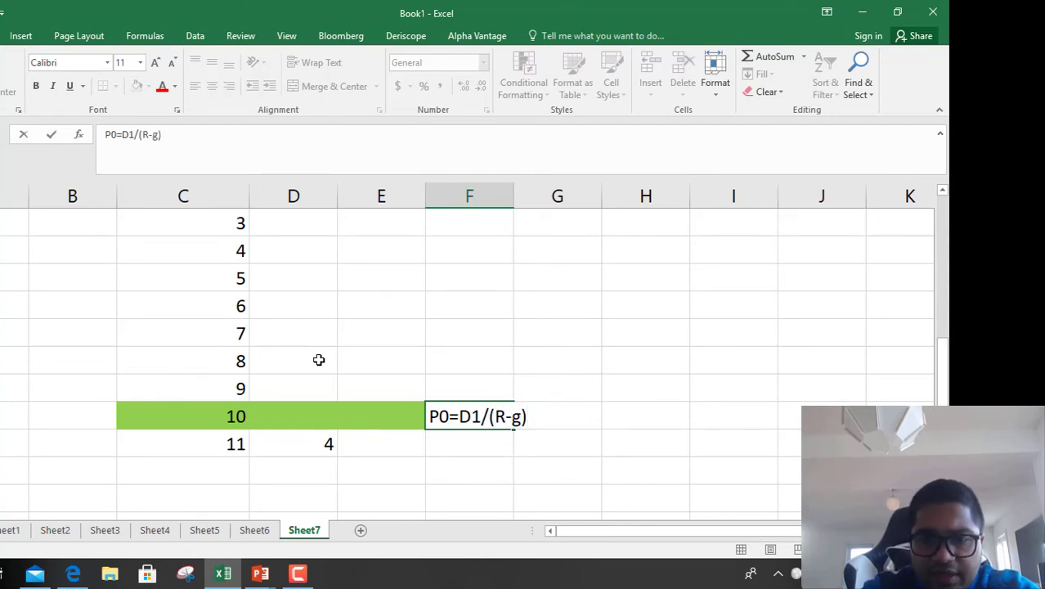
key(Tab)
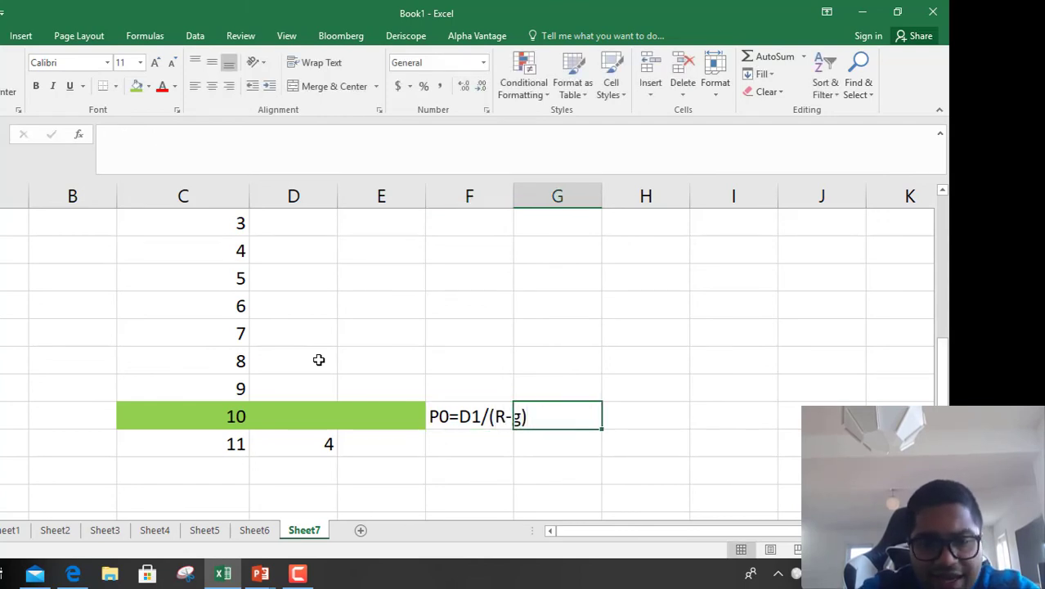
Write the year 10 price expression "P10= 4/(12%-4%)" as text in G17.
text(P1-)
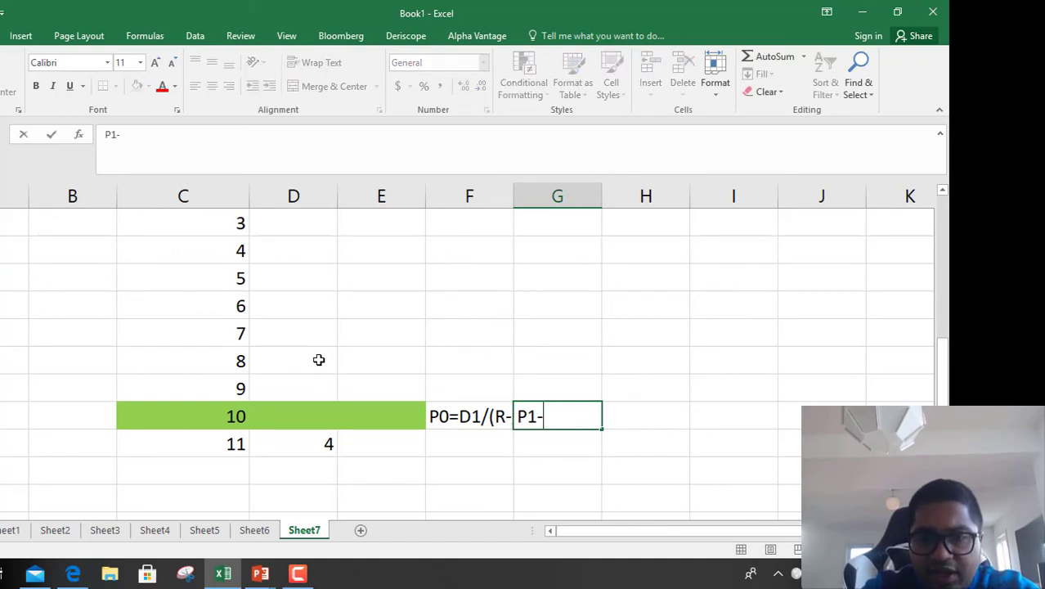
text(0)
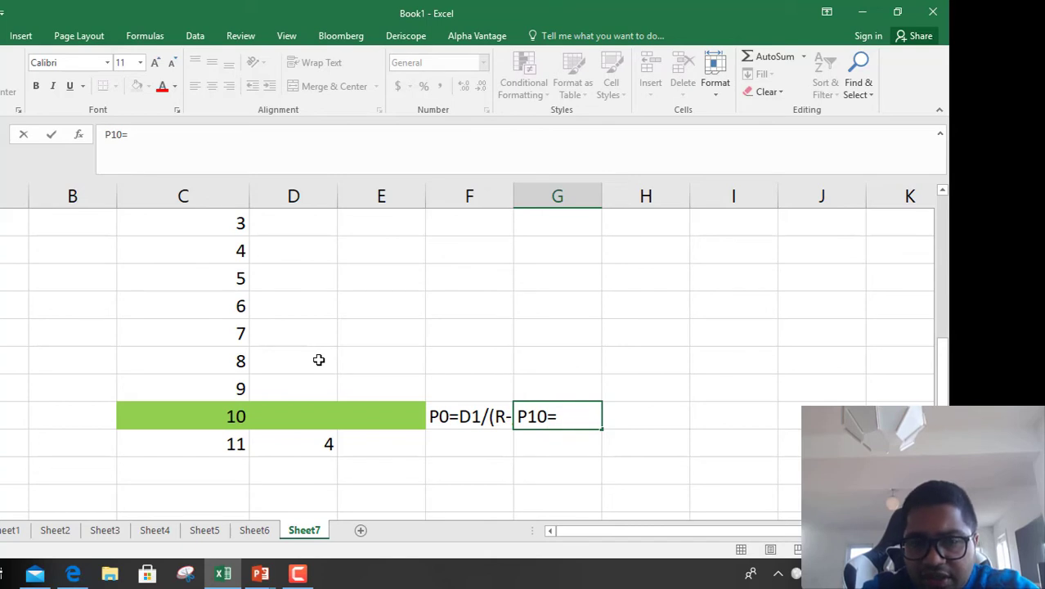
text(= )
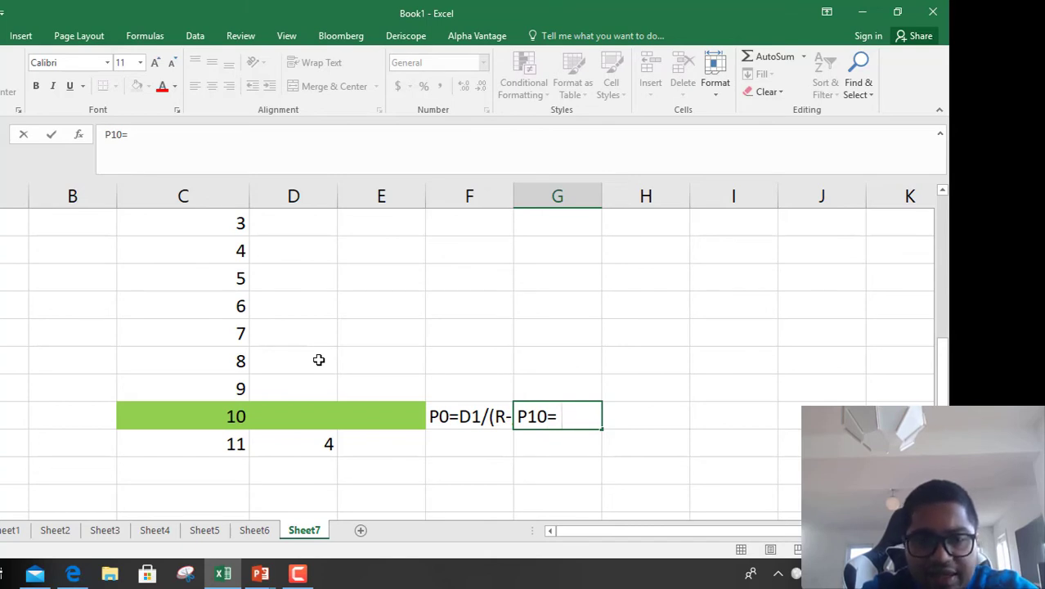
text(4/)
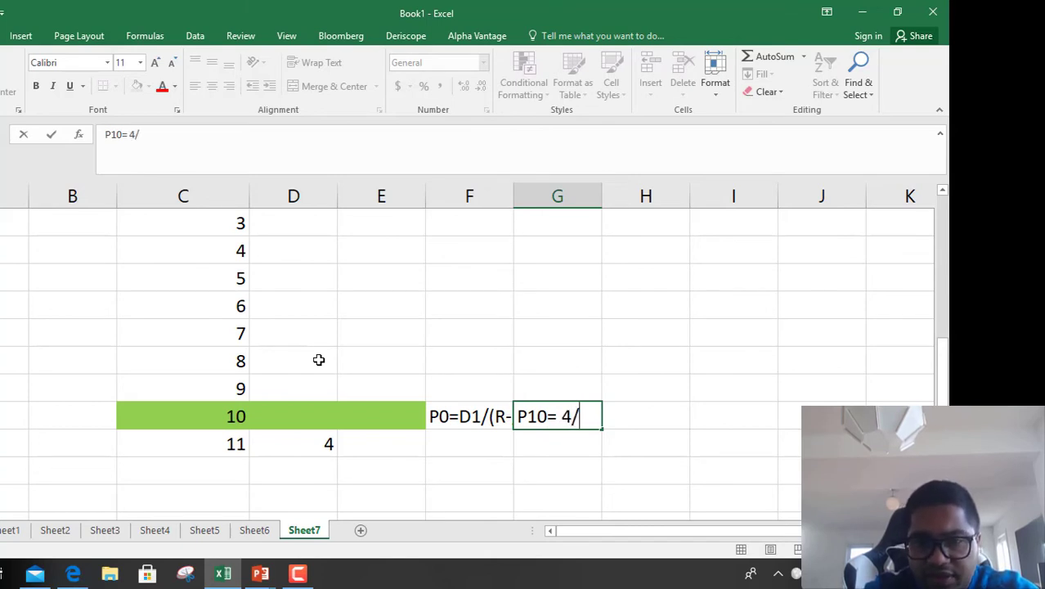
text(()
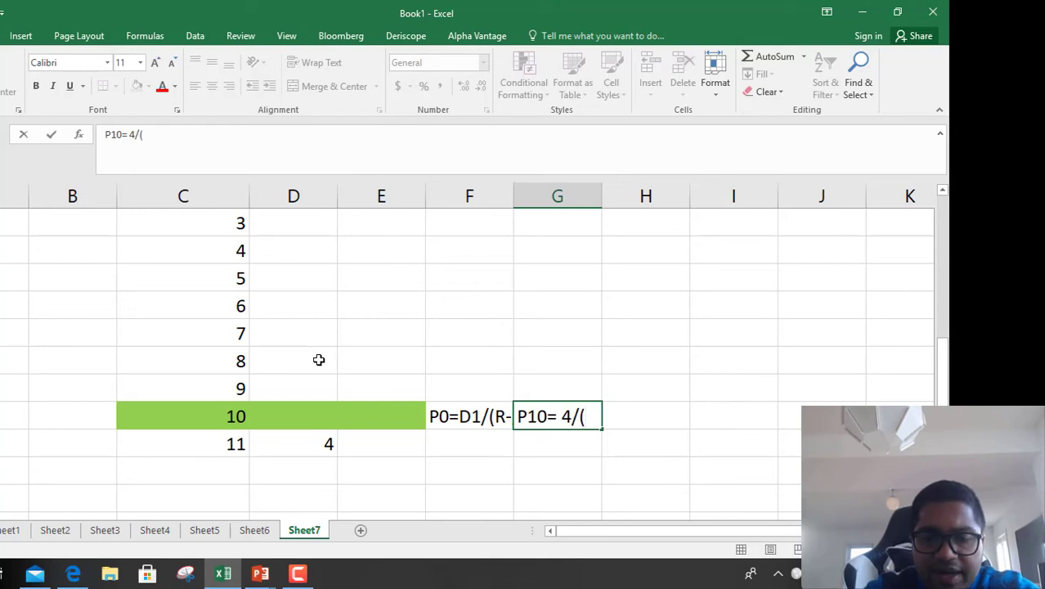
scroll(318, 360, up, 2)
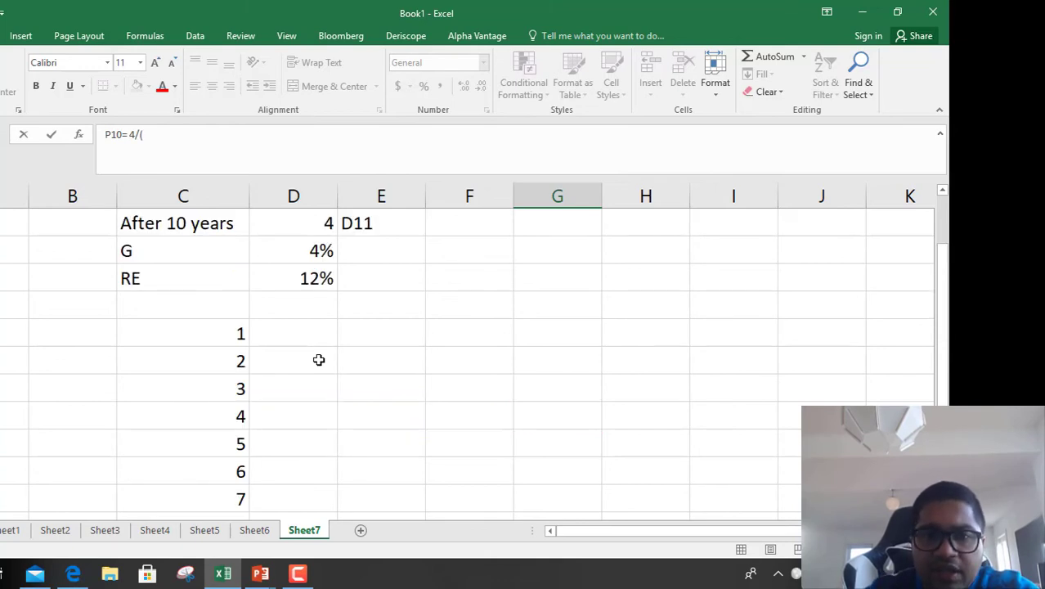
scroll(319, 360, down, 1)
text(12)
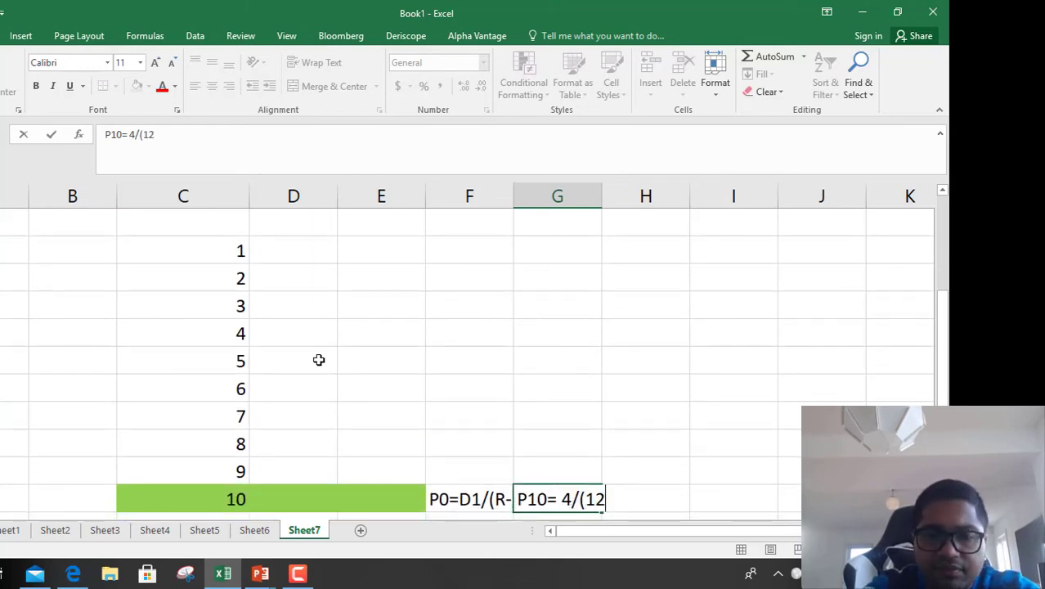
text(%-)
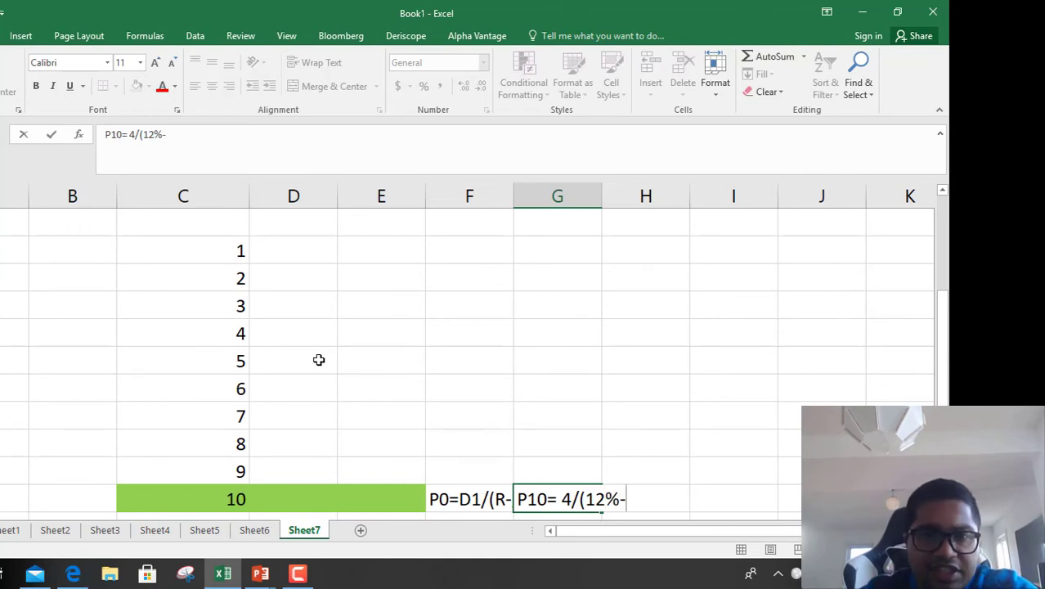
scroll(319, 360, up, 2)
scroll(319, 360, down, 2)
text(4)
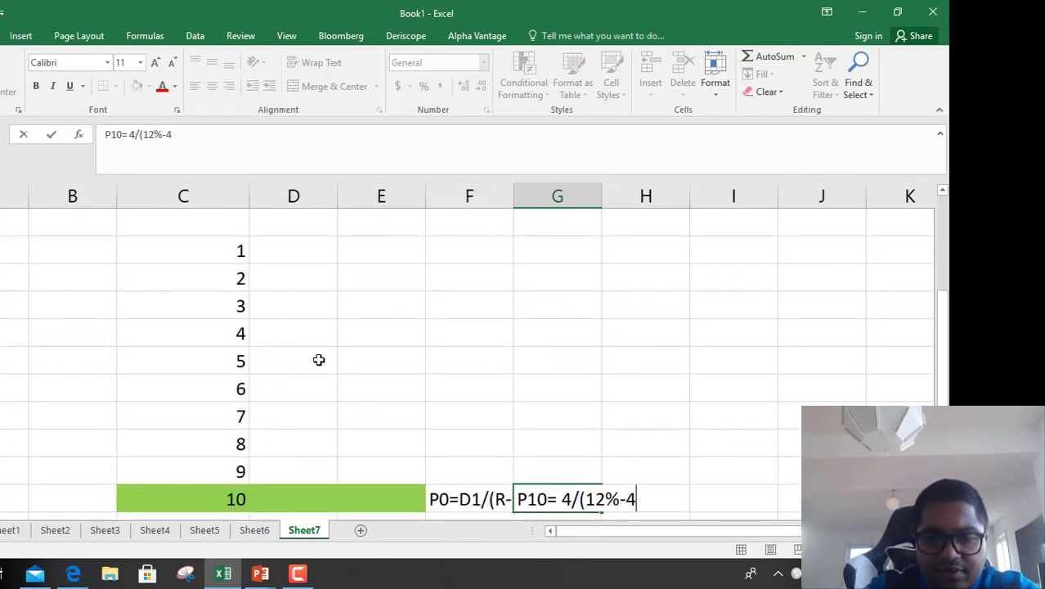
text(%)
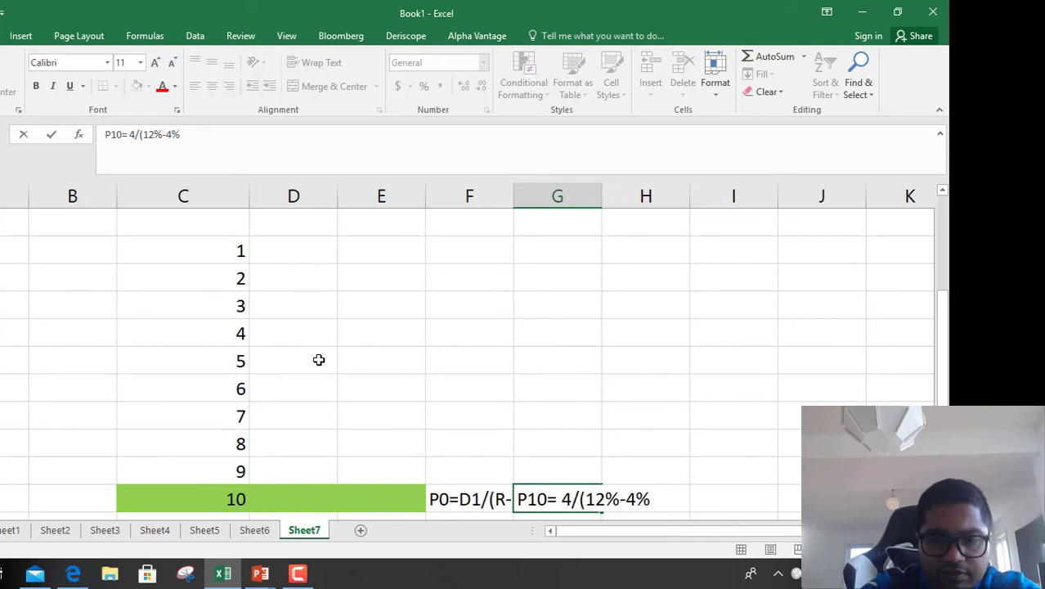
text())
Copy the expression 4/(12%-4%) out of the year 10 price text in G17 into H17.
drag(231, 147, 131, 134)
key(ctrl+c)
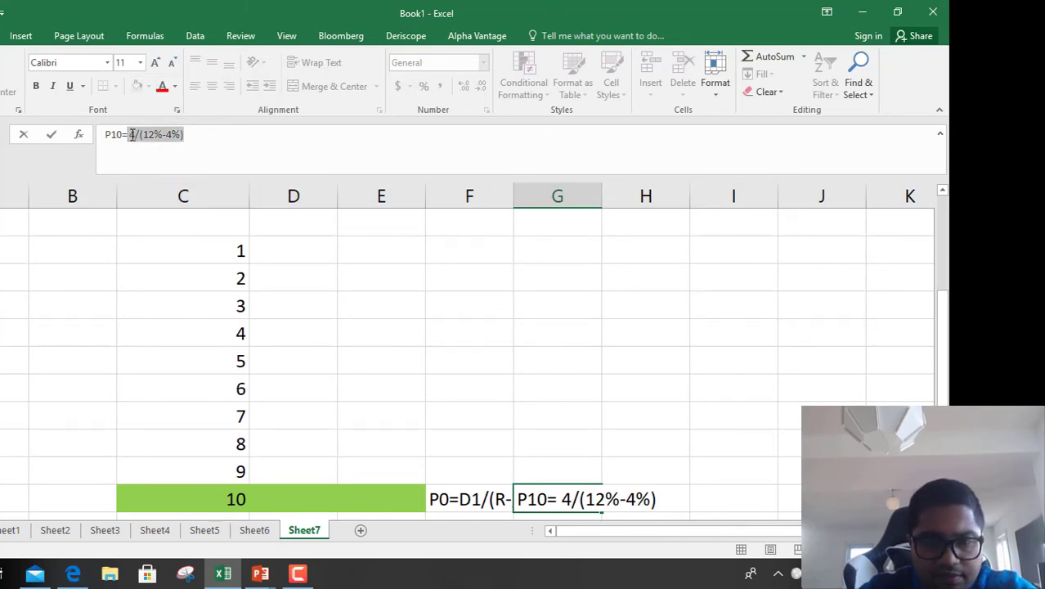
key(Return)
key(Up)
key(Right)
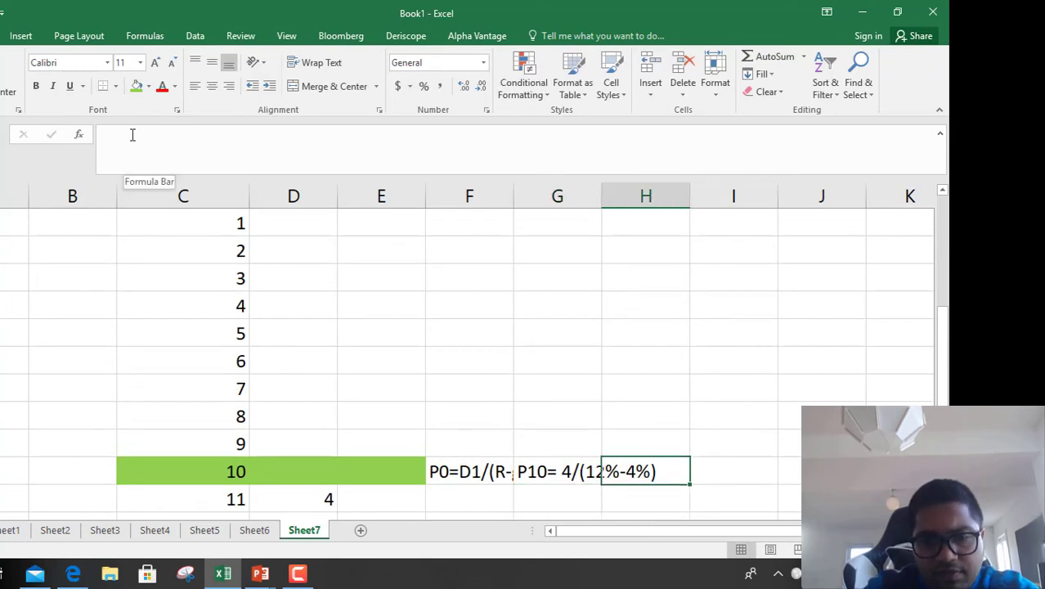
key(ctrl+v)
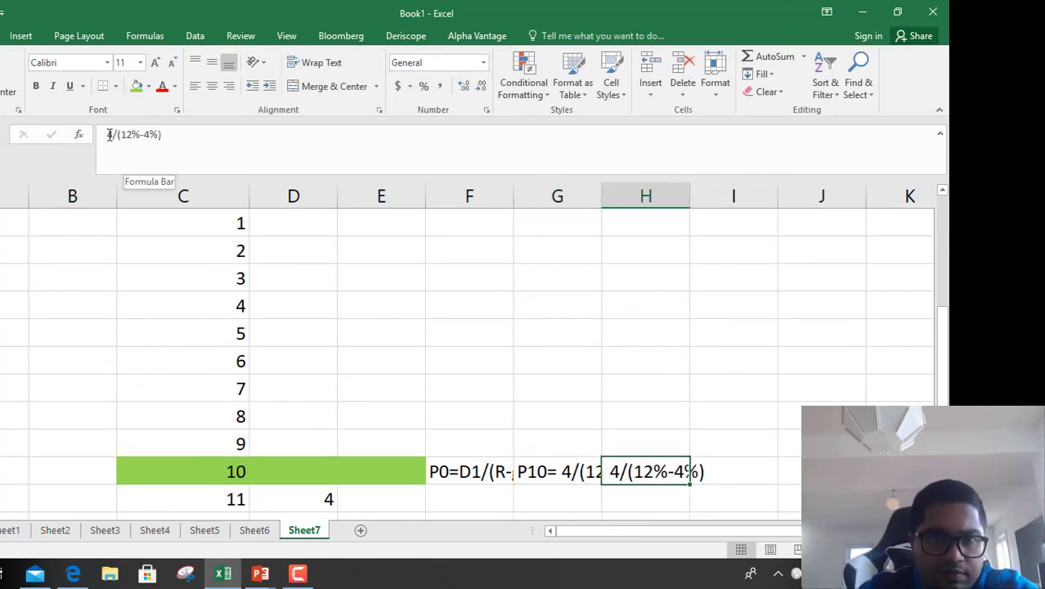
Turn the pasted expression in H17 into the working formula =4/(12%-4%), with an equals sign and no leading space.
click(109, 135)
text(=)
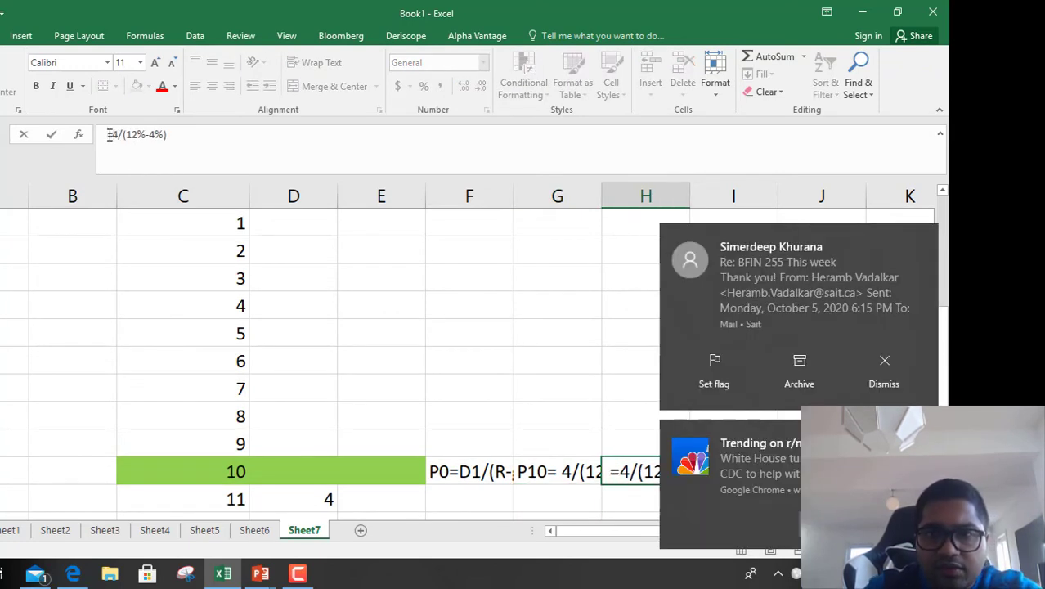
key(Return)
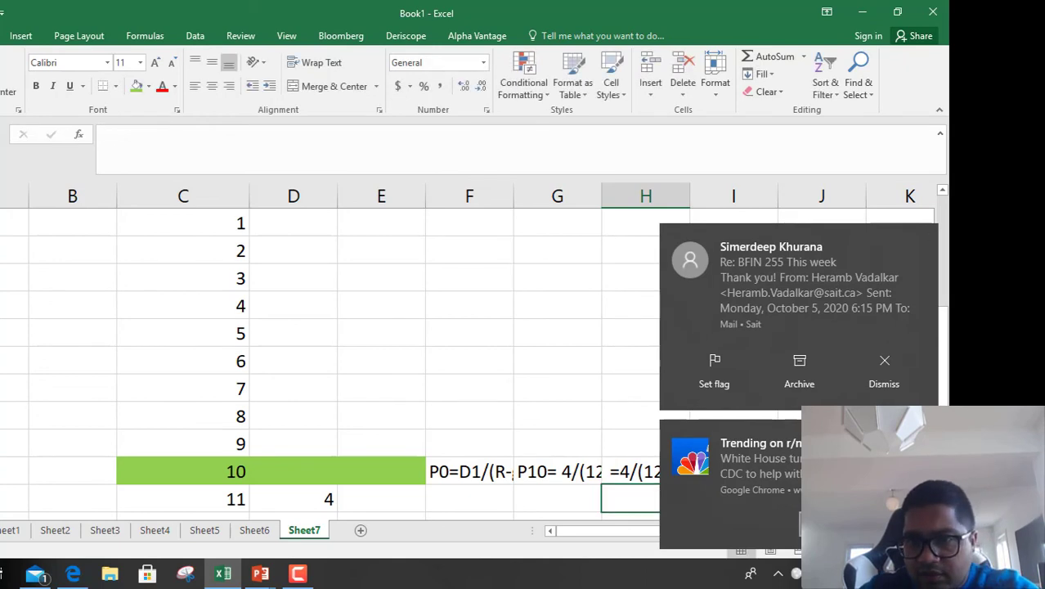
click(884, 373)
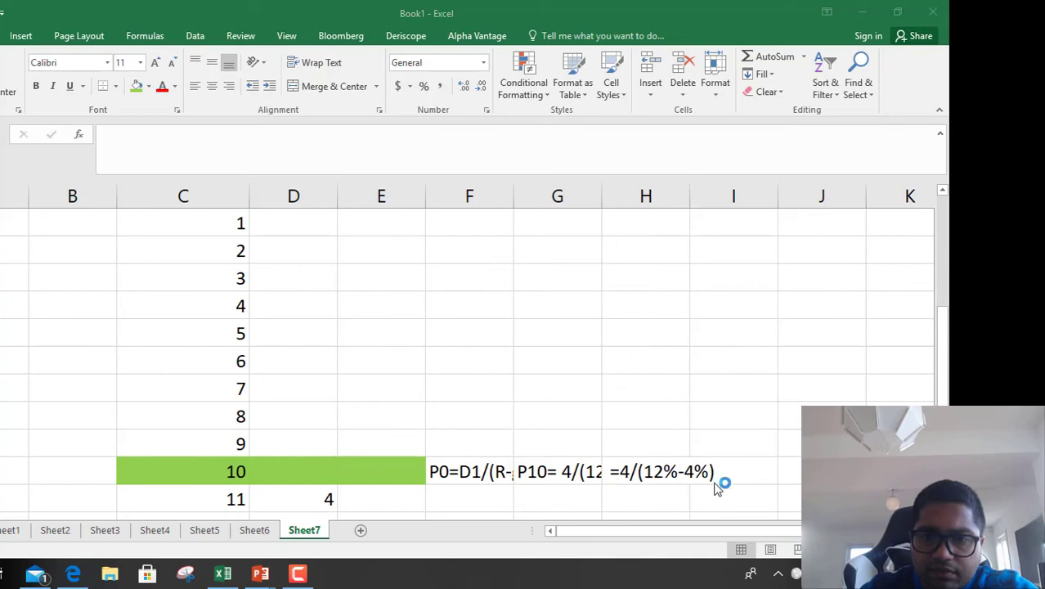
click(630, 468)
click(183, 144)
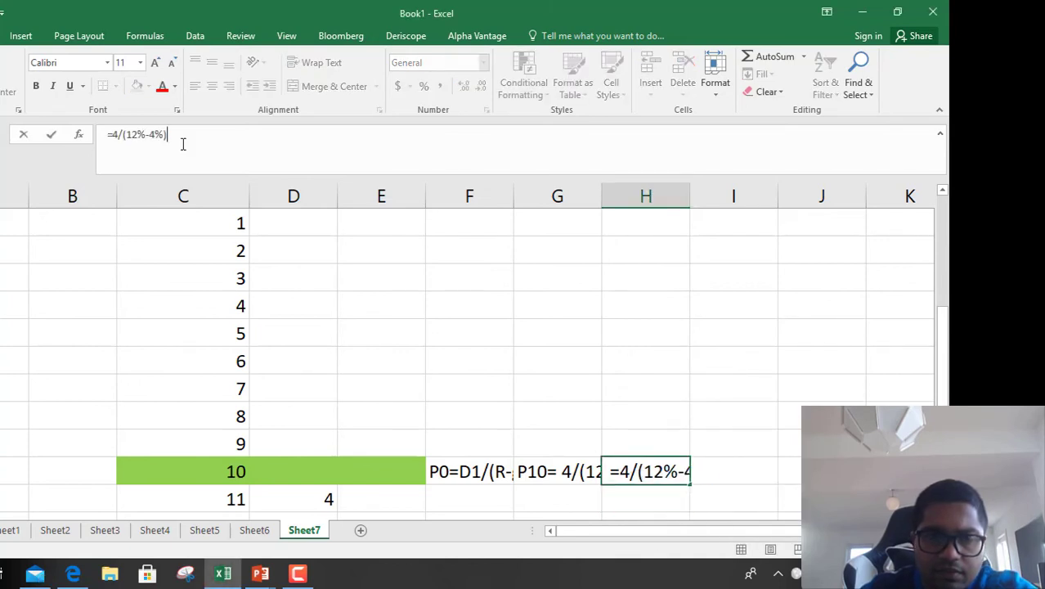
key(Return)
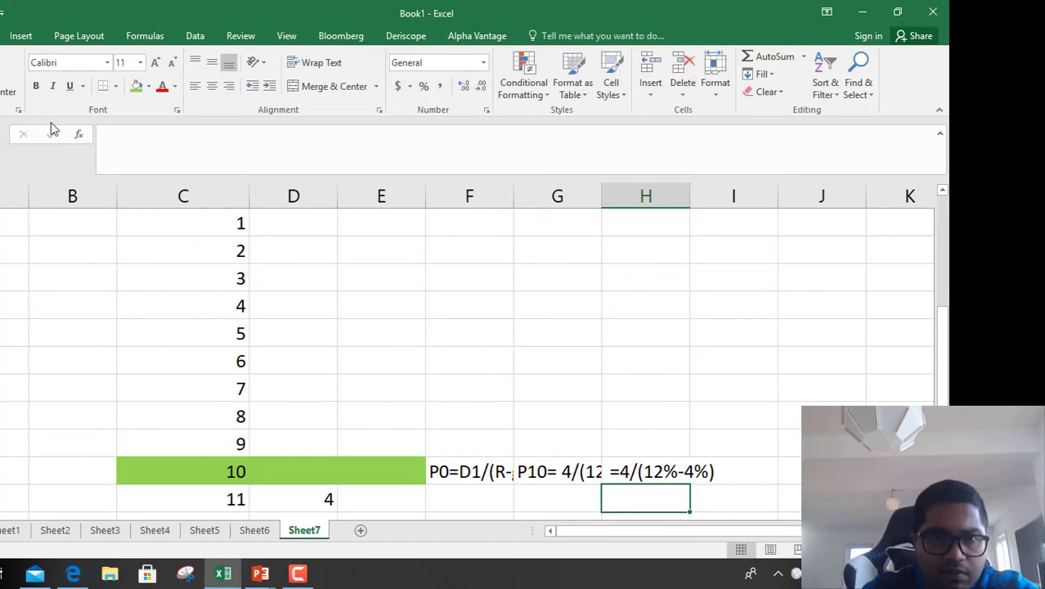
click(628, 468)
click(104, 135)
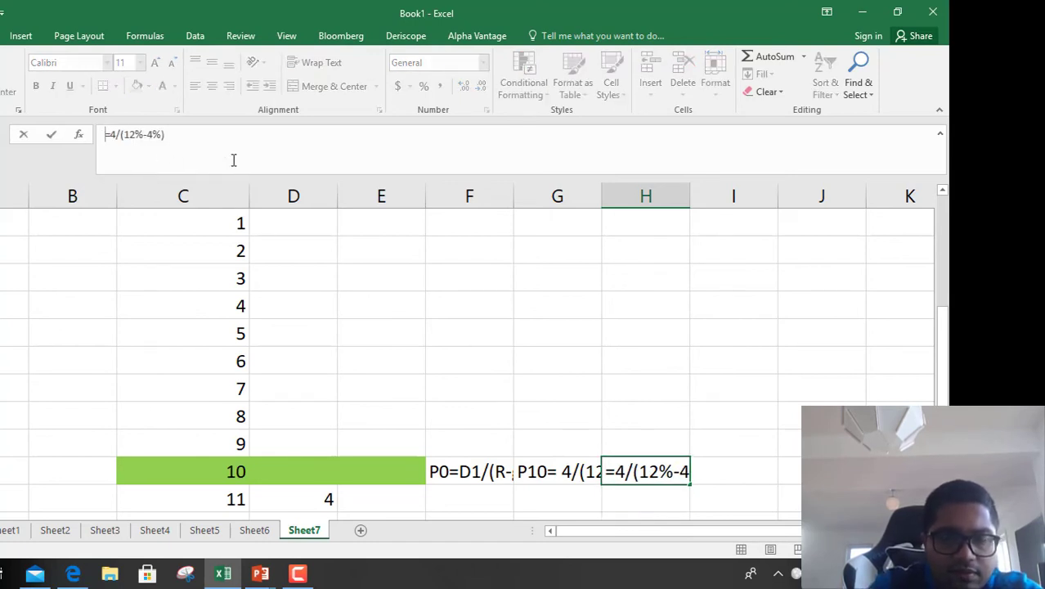
key(Return)
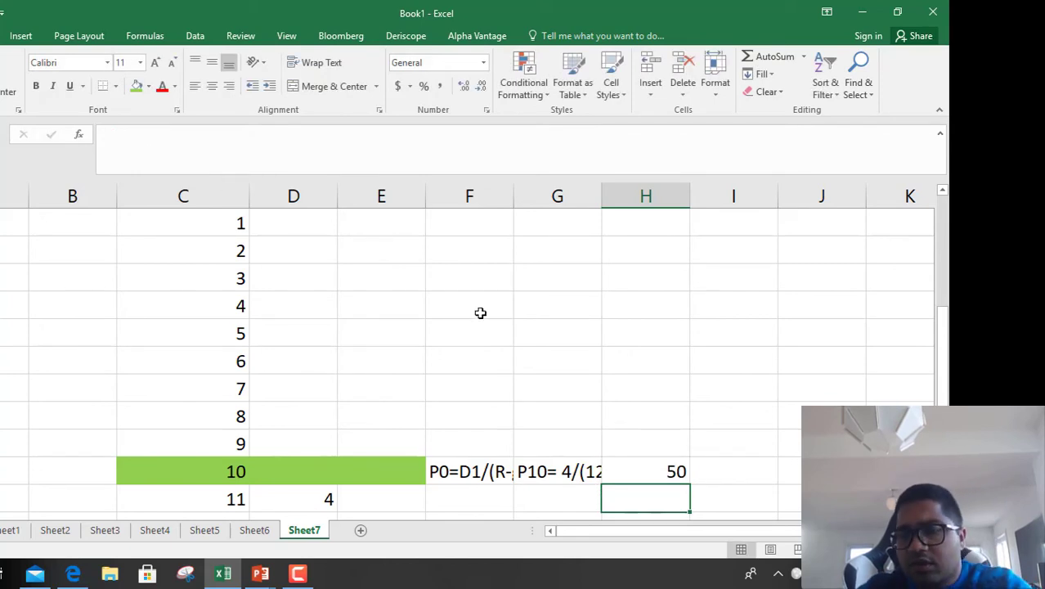
Review the year 10 price in H17 against the year timeline and the G and RE assumptions above it.
click(673, 471)
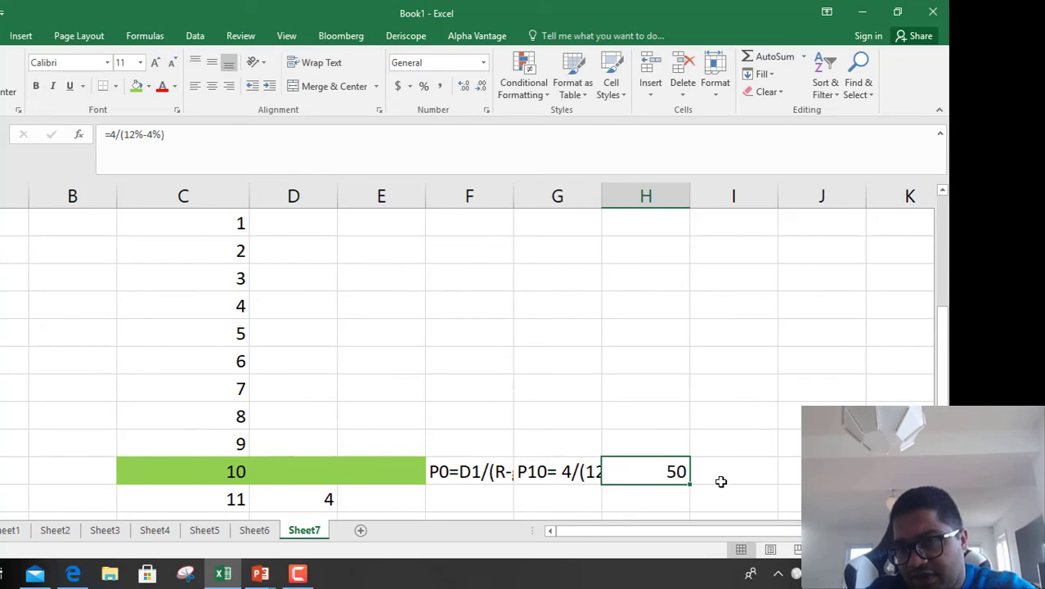
scroll(725, 491, up, 1)
scroll(723, 490, up, 2)
scroll(665, 233, down, 3)
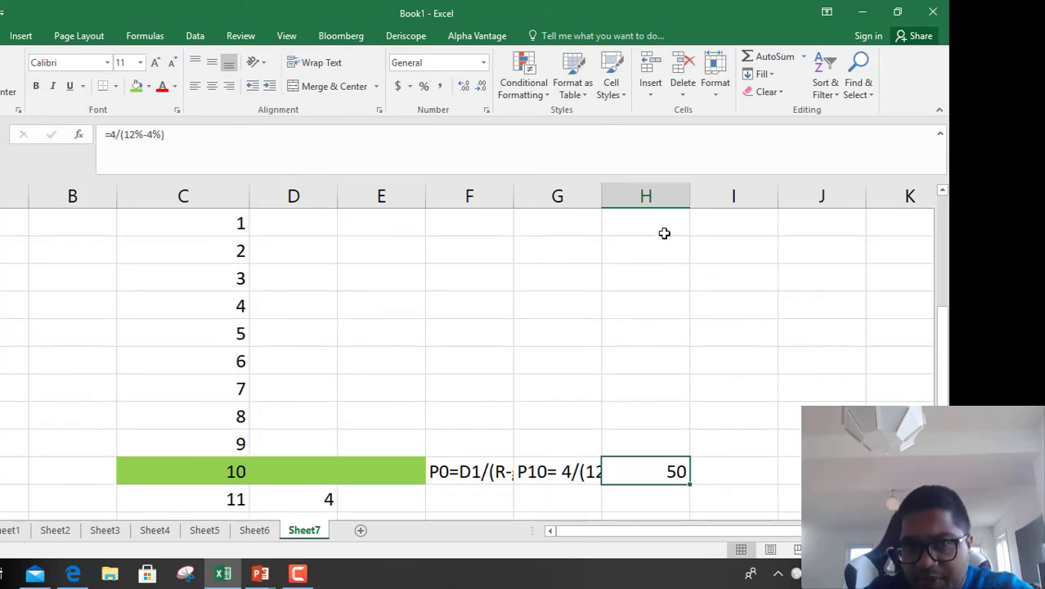
scroll(532, 326, up, 2)
scroll(474, 401, down, 2)
scroll(475, 400, down, 1)
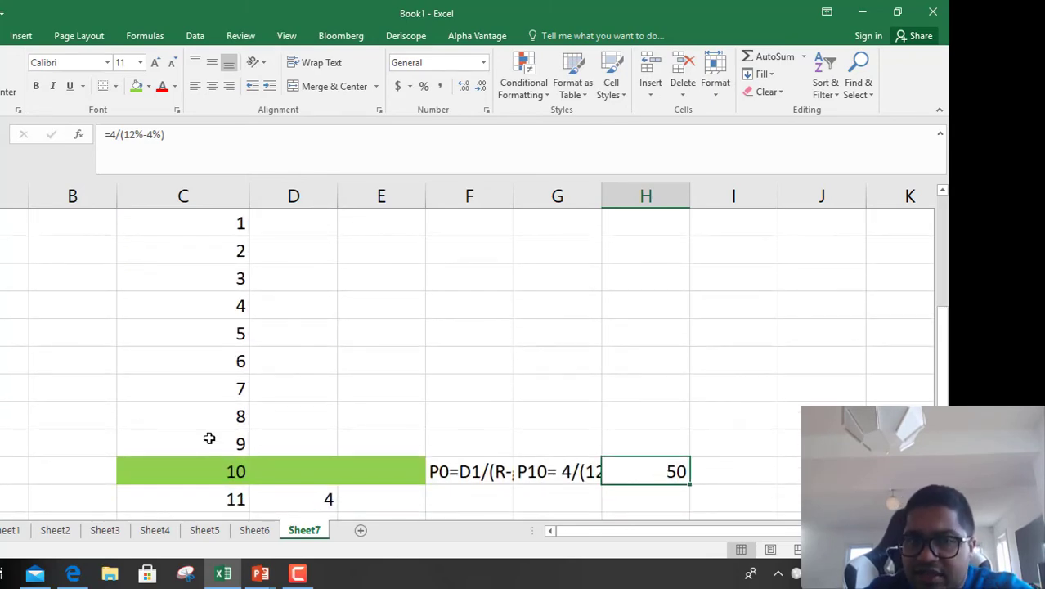
scroll(673, 336, up, 2)
scroll(672, 336, down, 1)
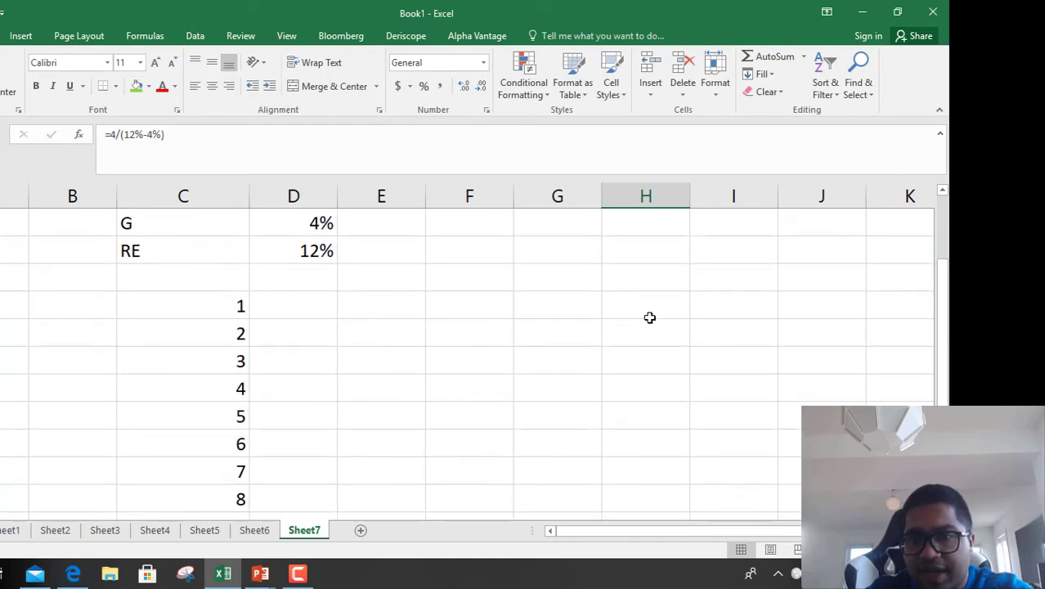
Calculate the present value of the year 10 price in H8 using PV with rate 12%, 10 periods and future value 50.
click(654, 301)
text(=)
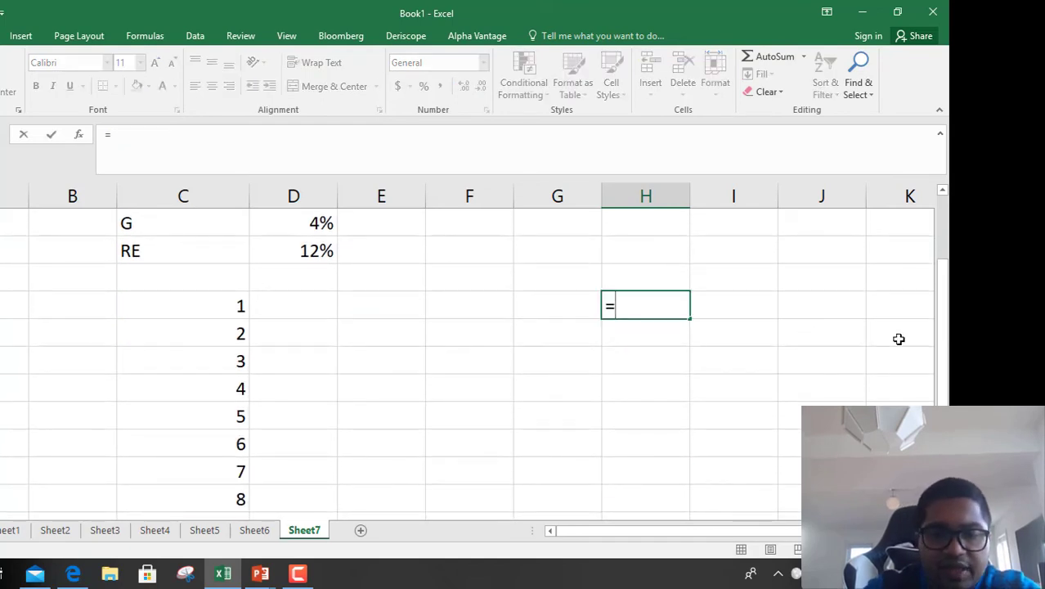
text(pv()
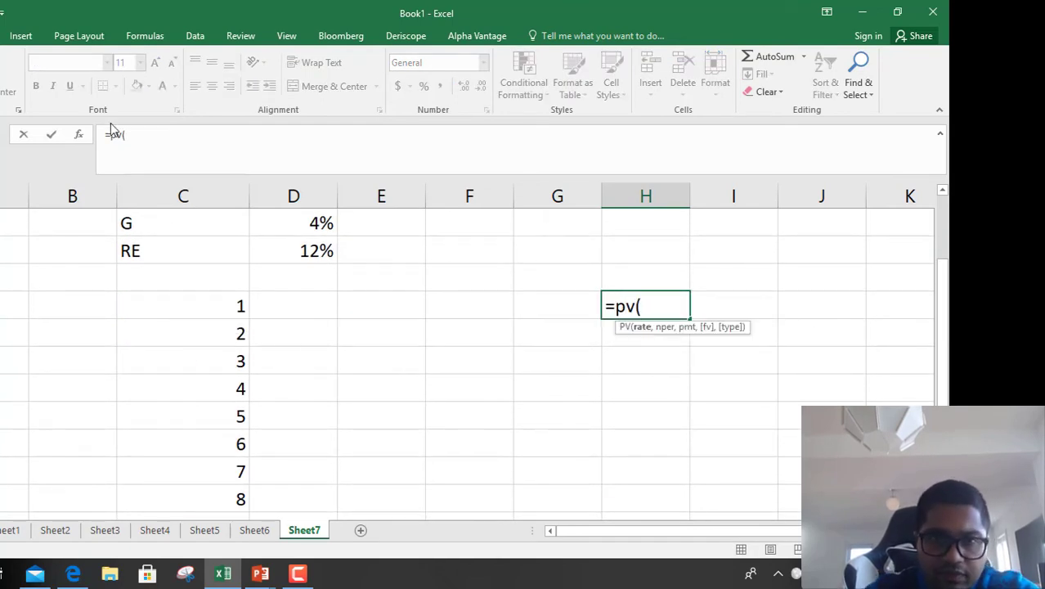
click(79, 134)
text(1)
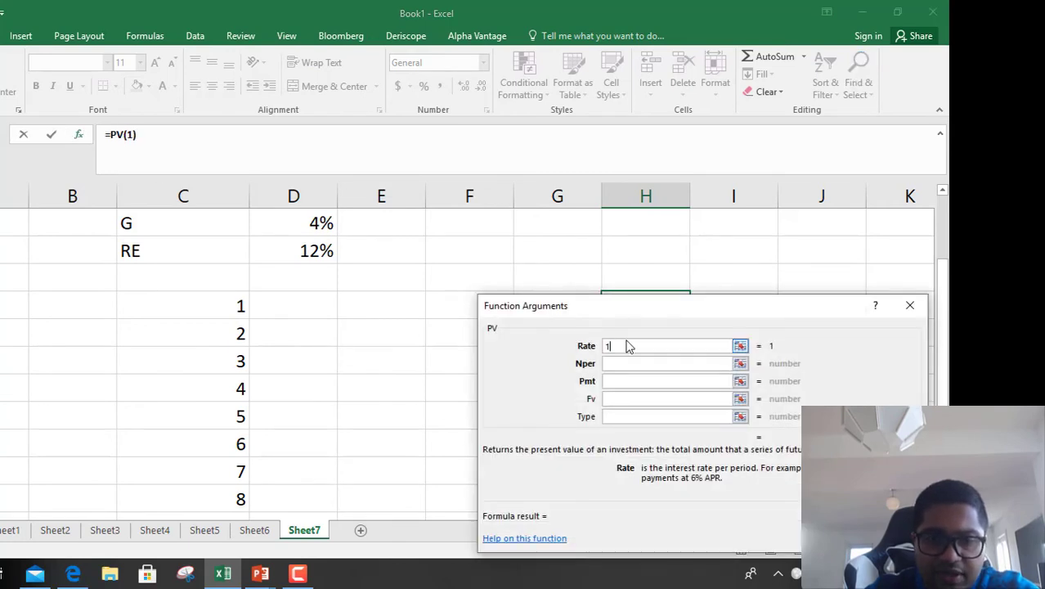
text(2%)
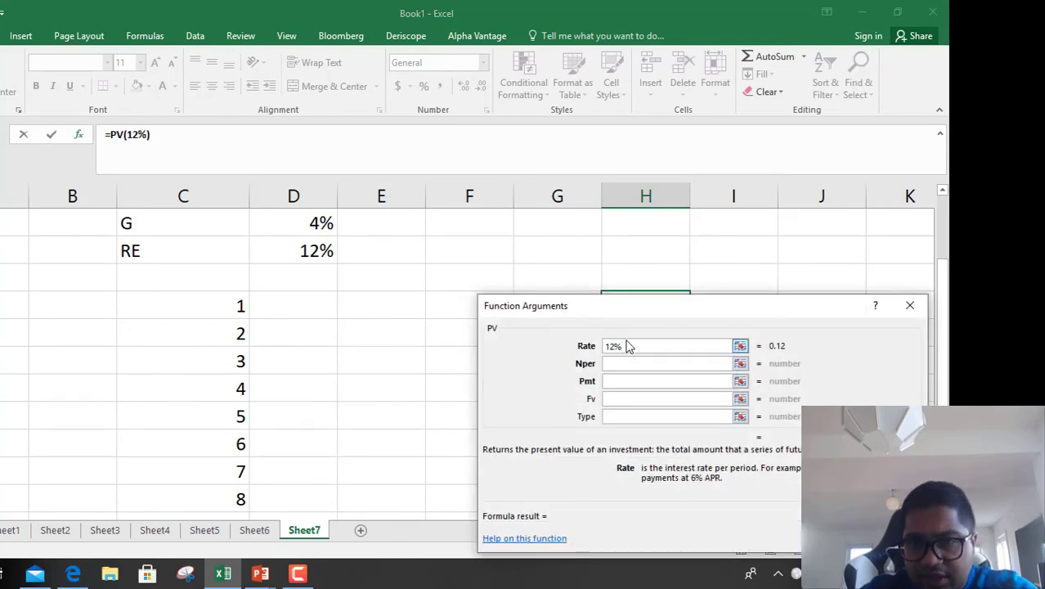
click(607, 401)
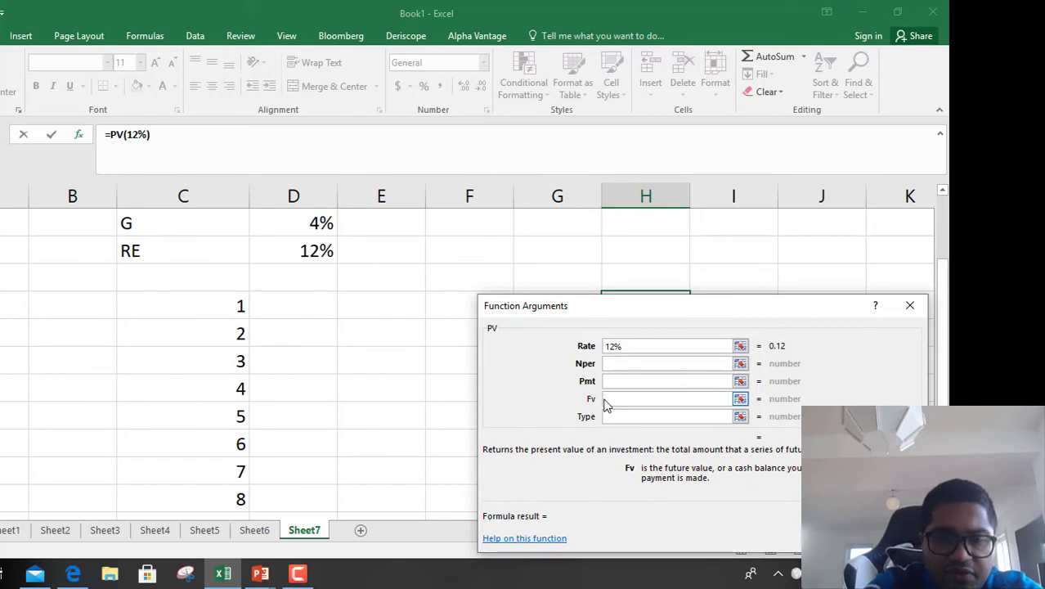
text(5-)
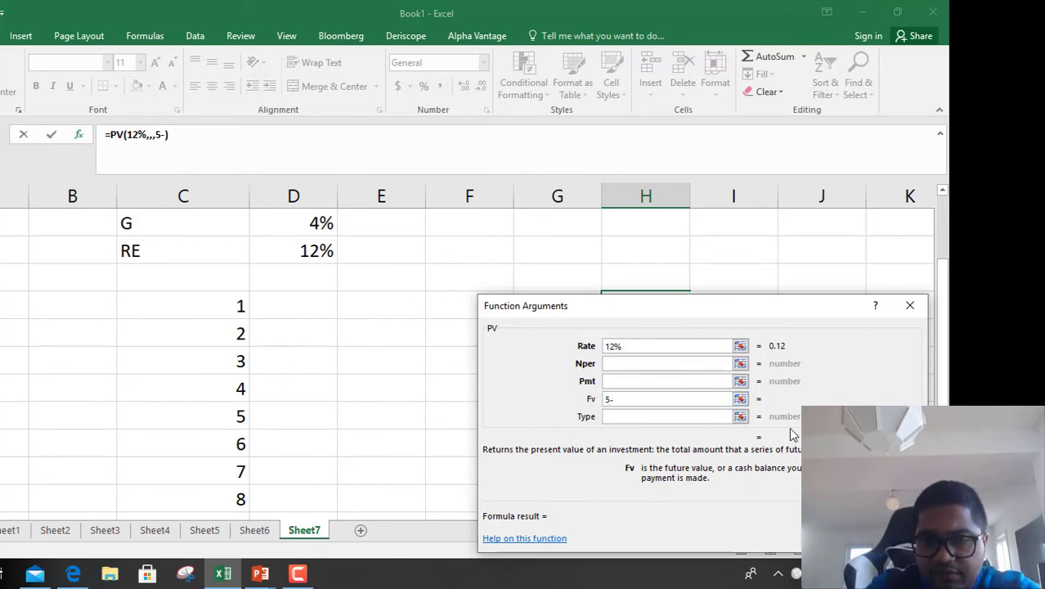
text(0)
click(615, 365)
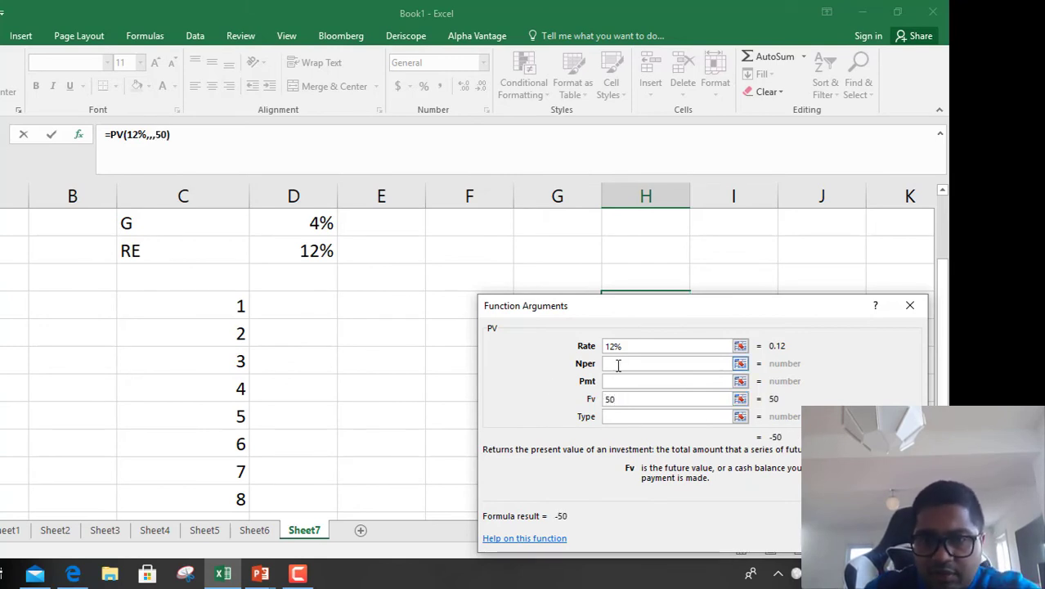
text(10)
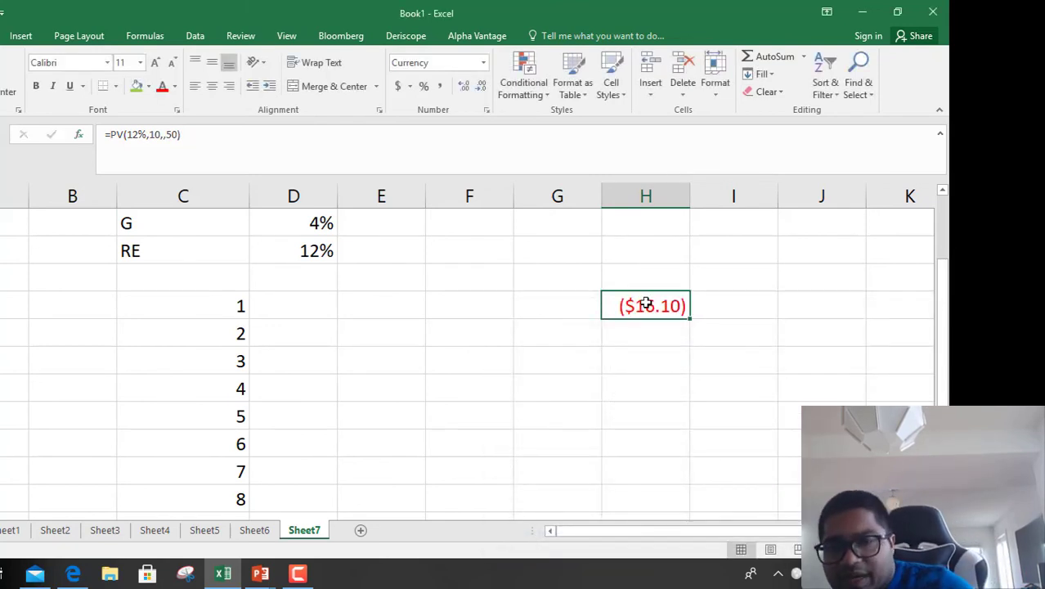
Change the year 11 dividend in D18 to 50.
scroll(647, 305, up, 2)
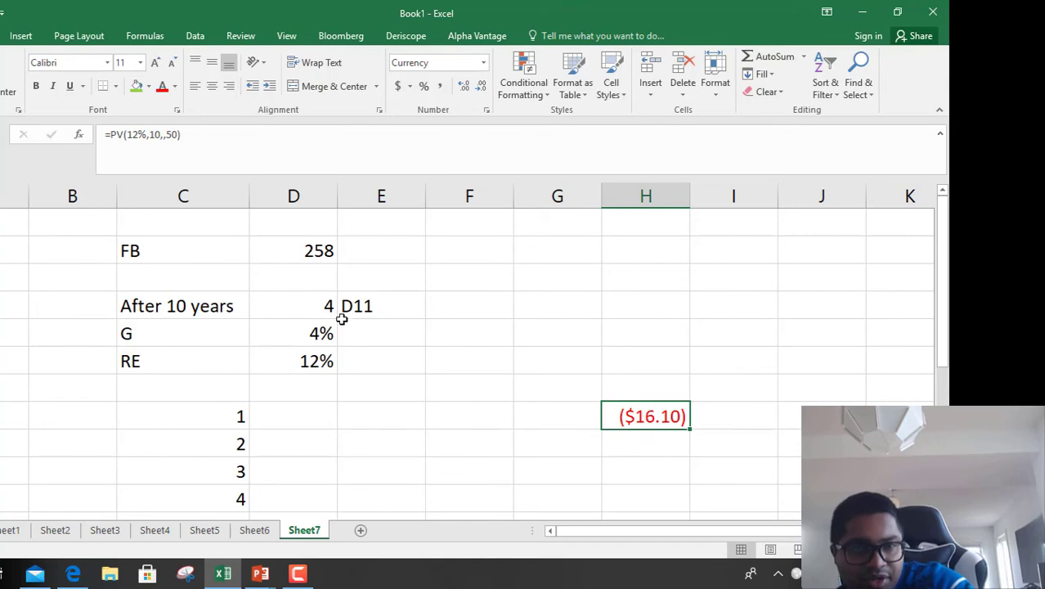
scroll(343, 316, down, 4)
click(326, 362)
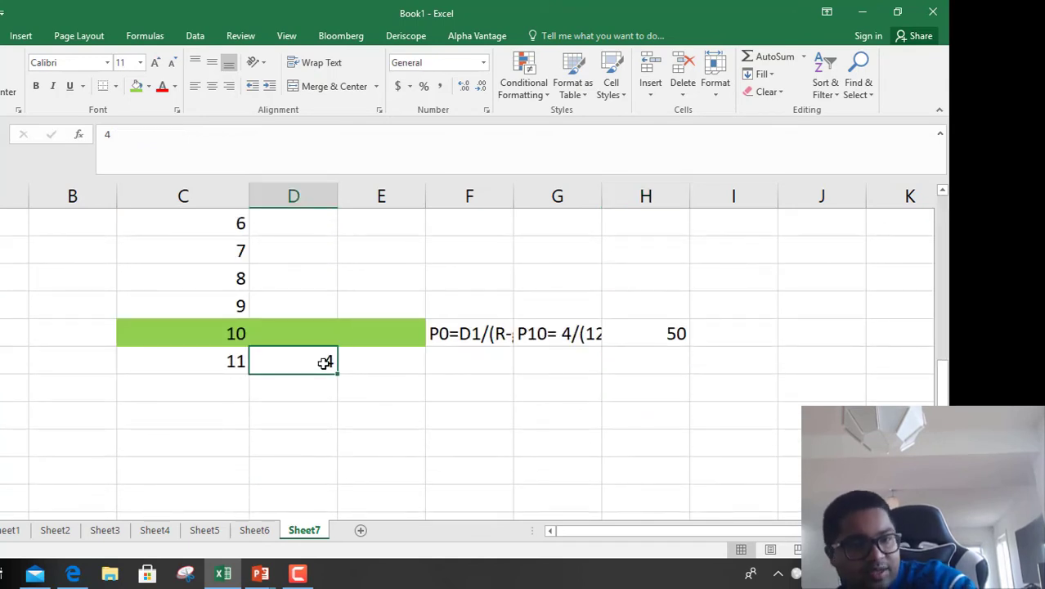
text(50)
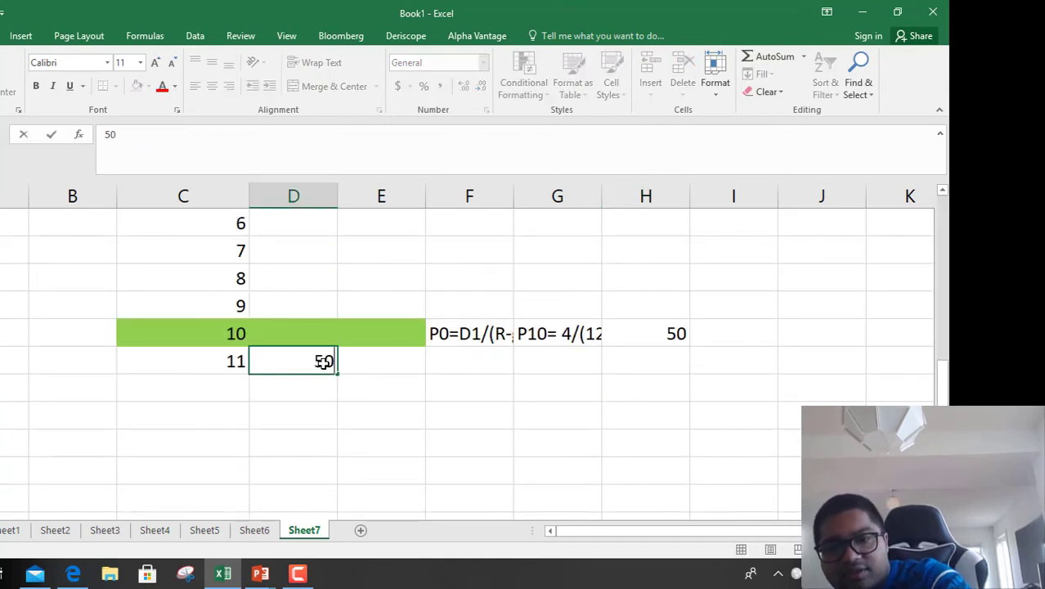
key(Return)
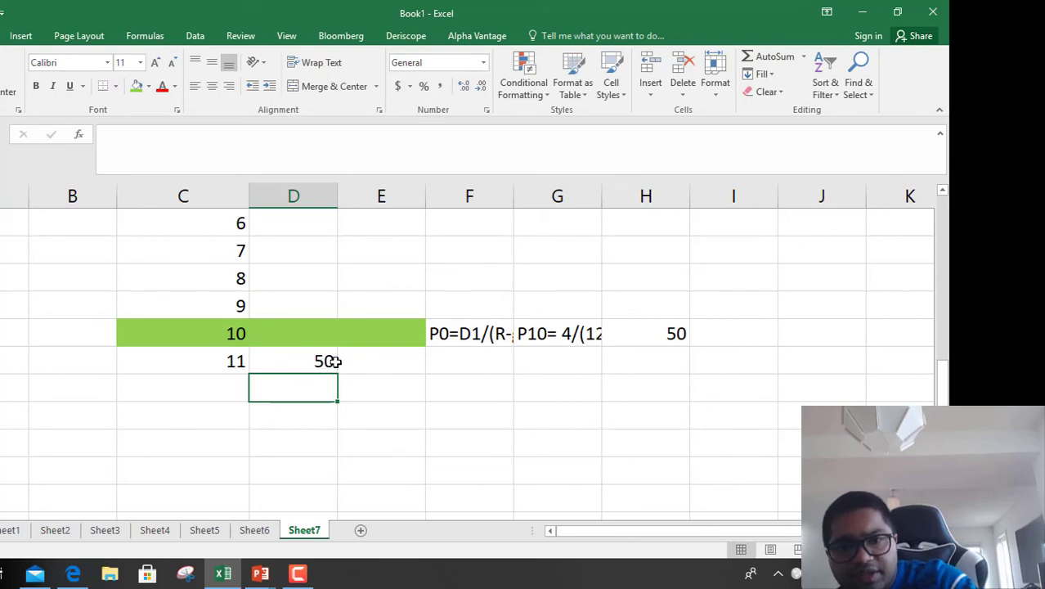
Link the year 10 price formula in H17 to the year 11 dividend as =D18/(12%-4%).
click(656, 332)
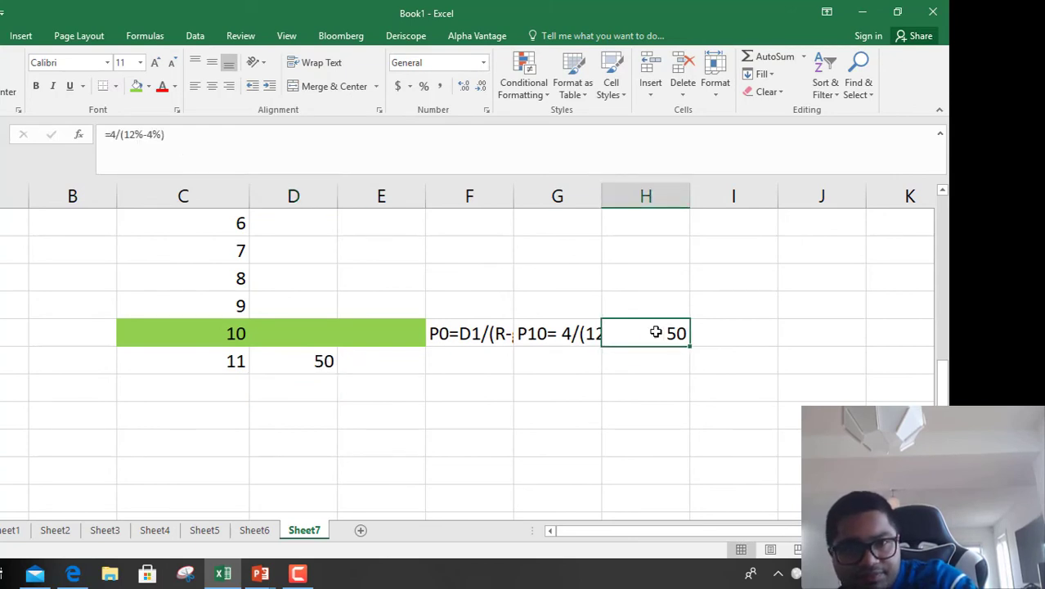
click(116, 134)
click(326, 362)
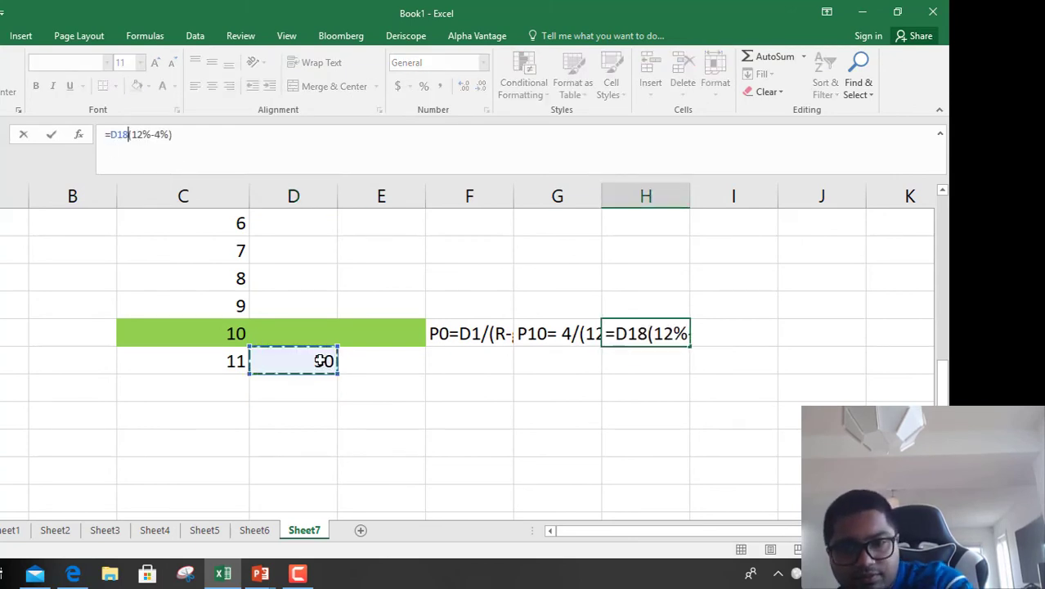
key(Return)
click(636, 327)
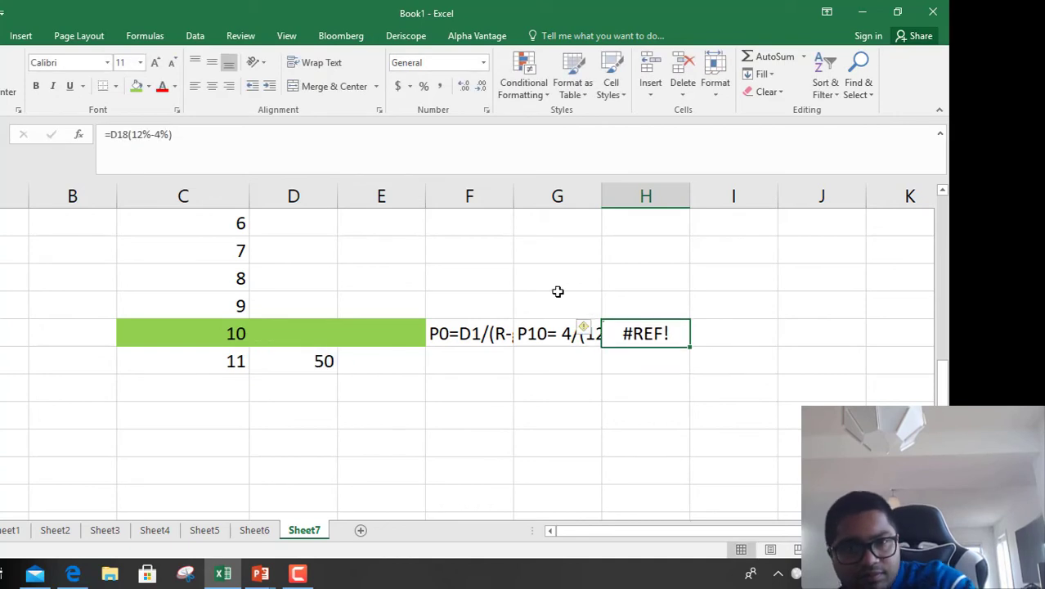
click(127, 135)
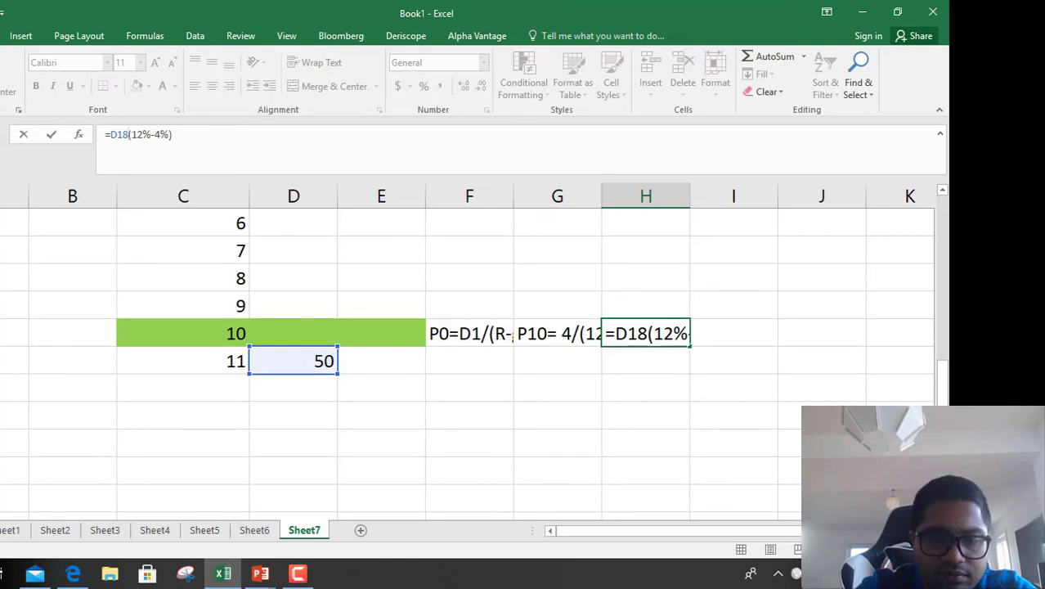
text(/)
key(Return)
Replace the fixed future value in the H8 PV formula with a reference to the year 10 price in H17.
scroll(687, 283, up, 4)
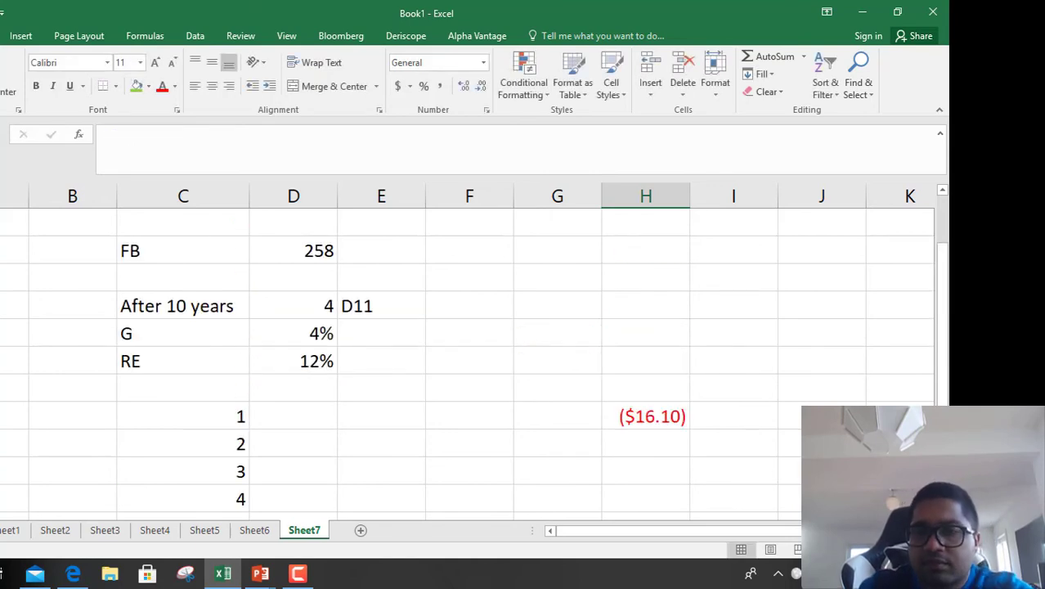
scroll(687, 283, down, 2)
click(665, 260)
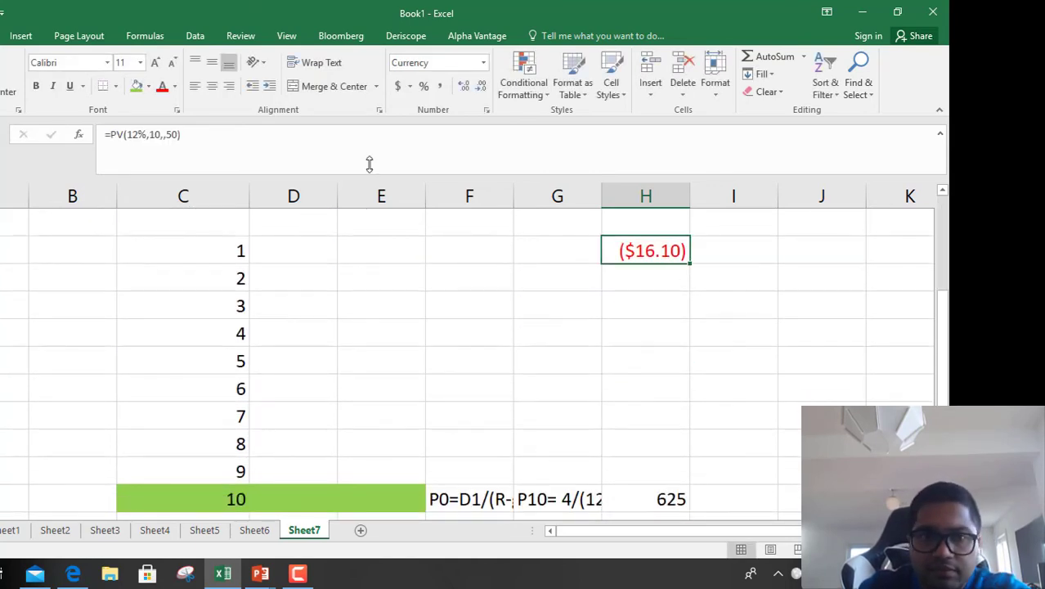
double_click(170, 134)
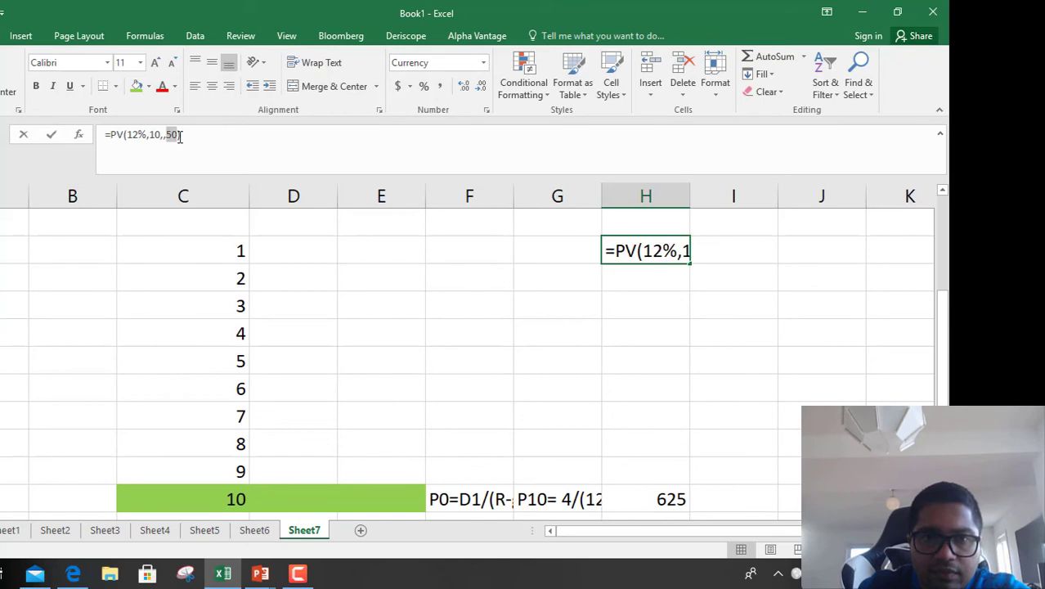
click(651, 493)
key(Return)
scroll(623, 495, up, 2)
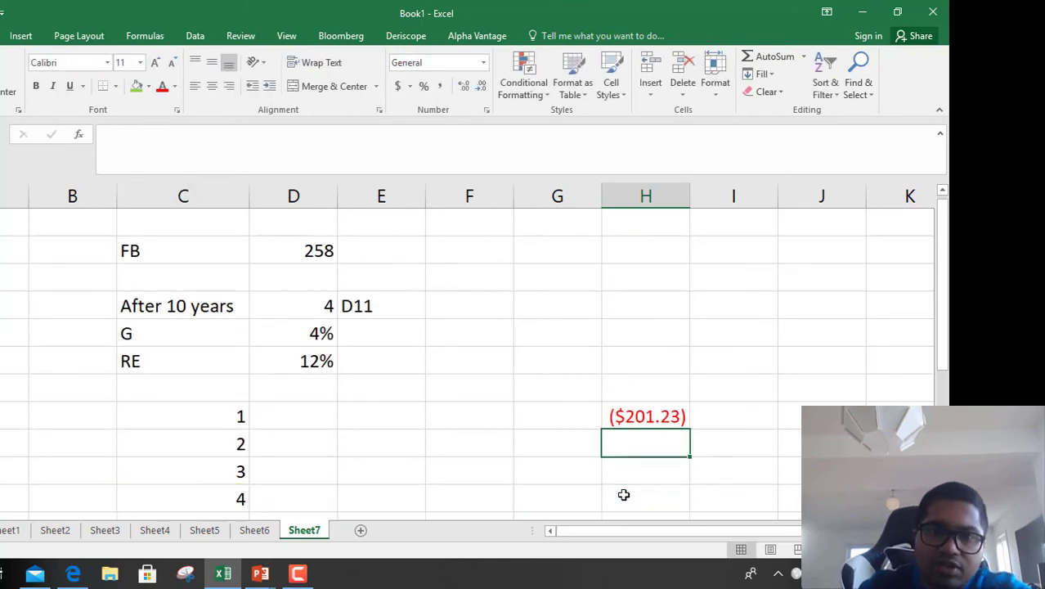
Compare the year 10 and 11 rows with the changing growth rates formula on the PowerPoint slide, and return to the worksheet.
scroll(623, 495, down, 4)
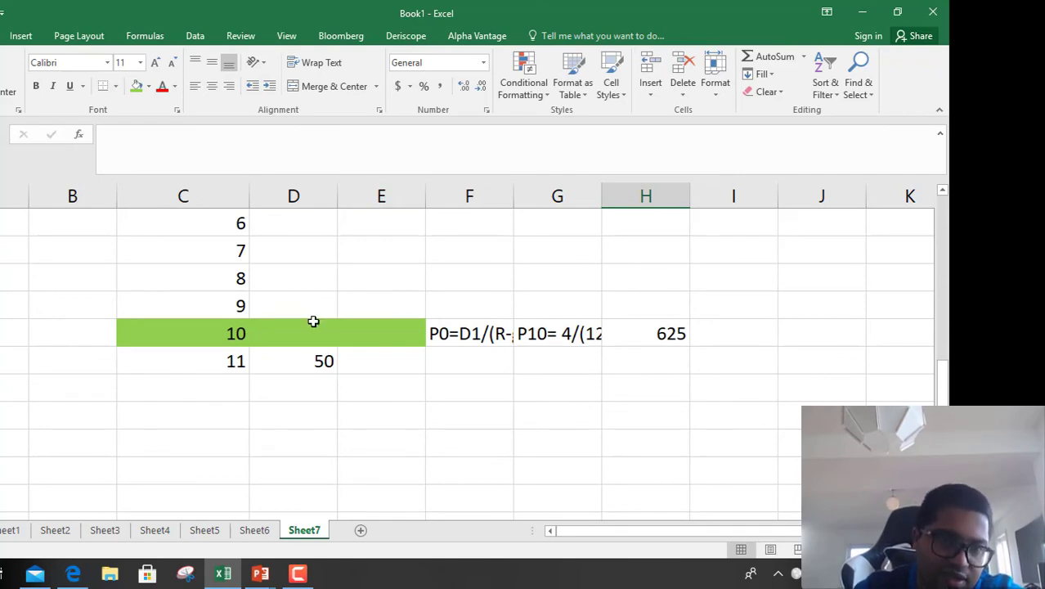
key(alt+Tab)
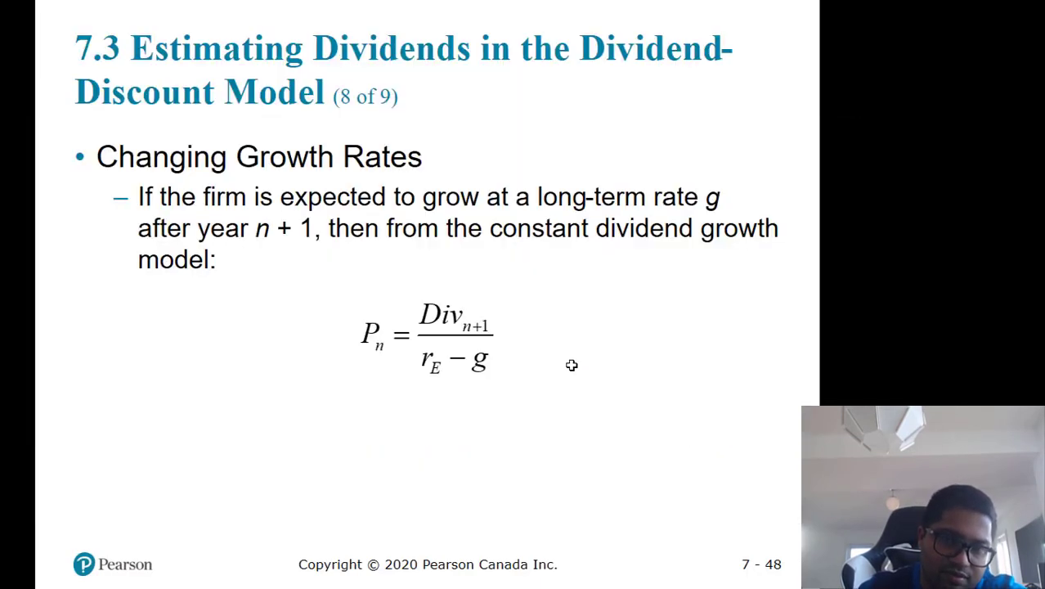
key(alt+Tab)
scroll(275, 365, up, 3)
scroll(310, 362, down, 1)
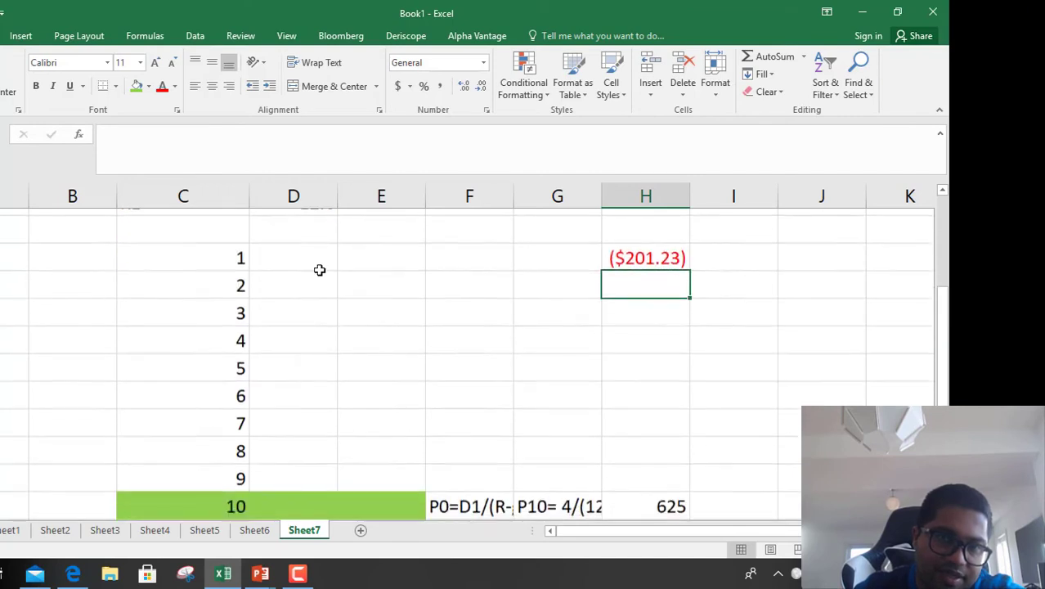
Select the empty dividend cells for years 1 to 9, D8 to D16, to point them out above year 10.
drag(275, 260, 288, 335)
drag(280, 405, 282, 481)
scroll(245, 458, down, 1)
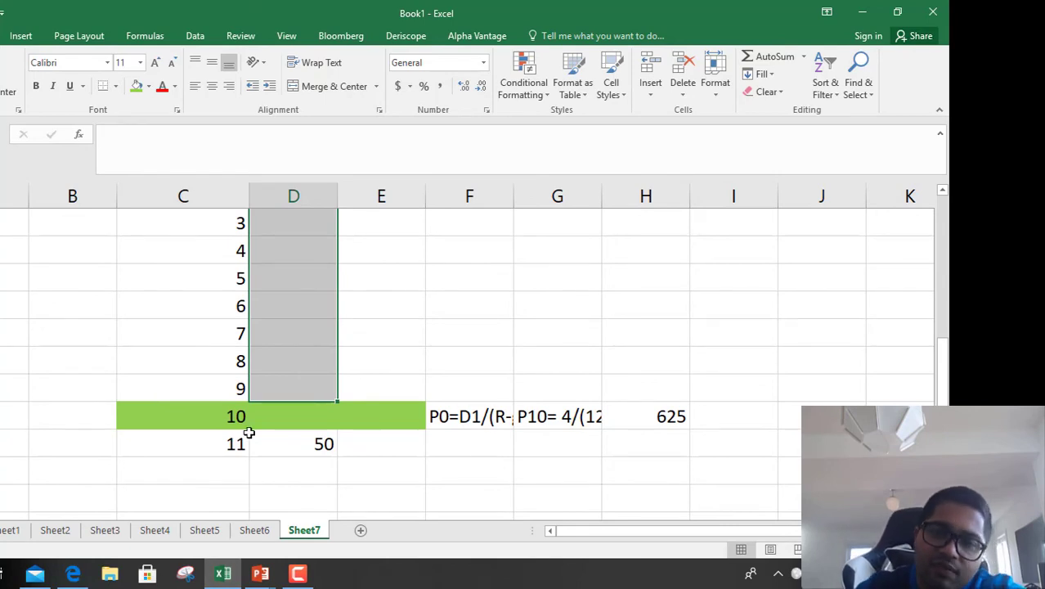
Switch to the PowerPoint slideshow and advance to Example 7.5 on valuing a firm with two different growth rates.
scroll(625, 421, up, 3)
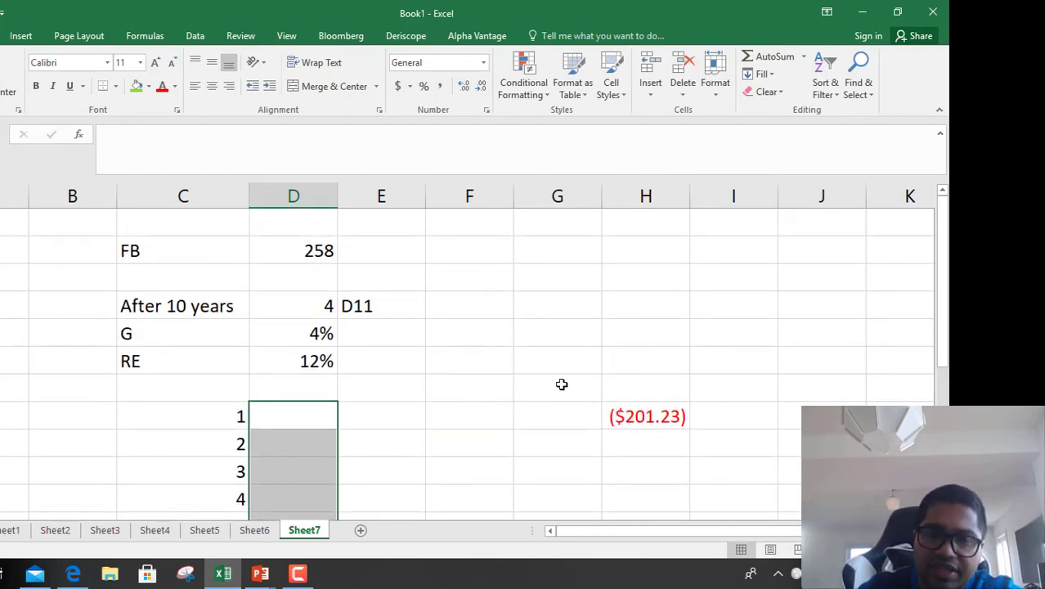
key(alt+Tab)
key(Right)
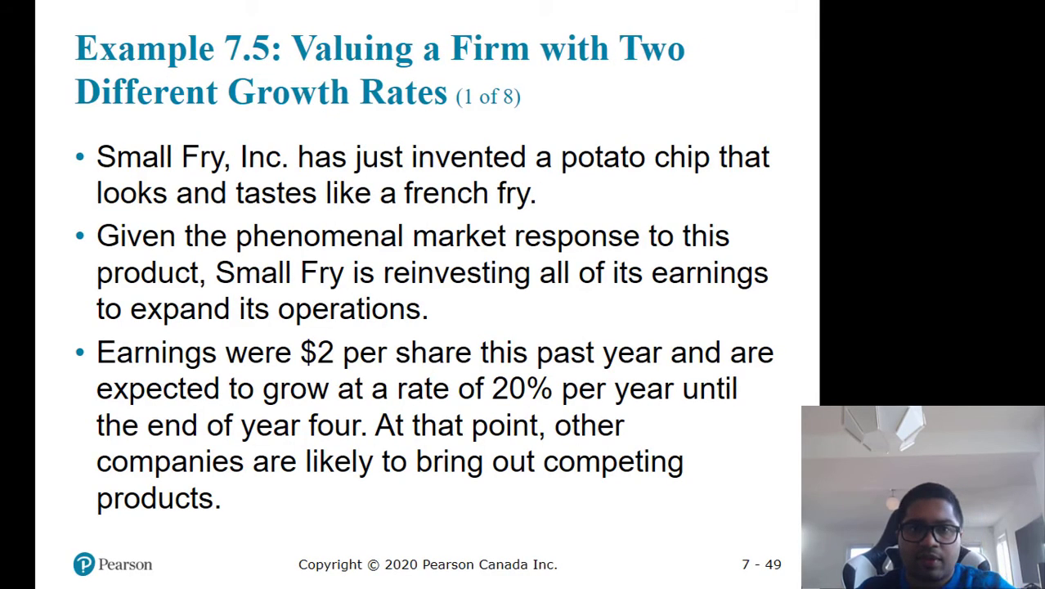